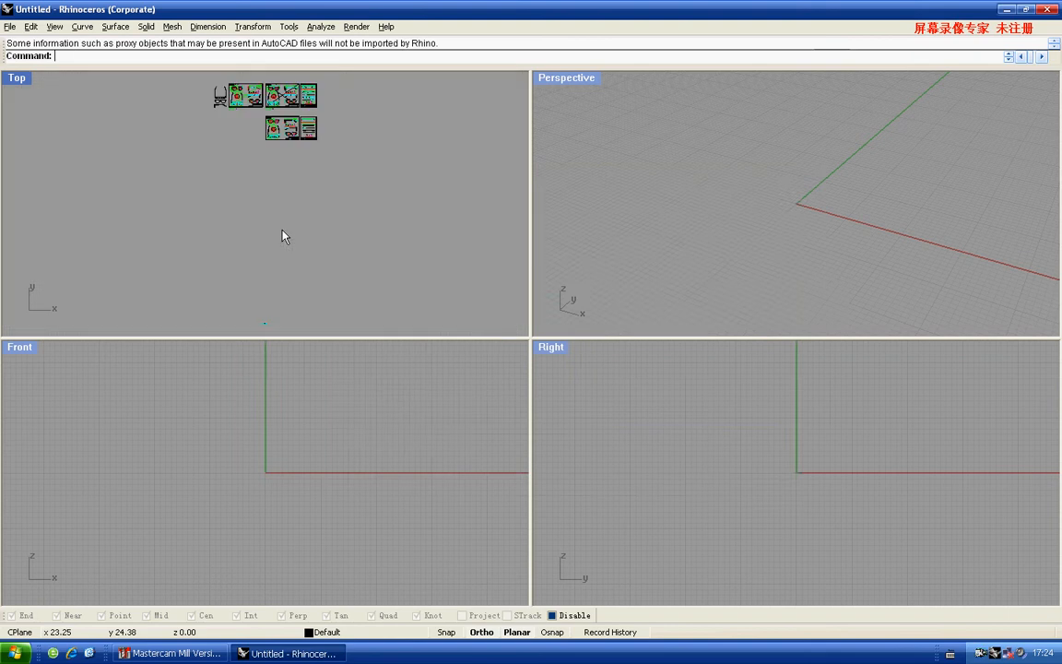
Delete the upper row of imported drawings and the lower parts-list sheet, keeping only the lower eyeglass specification sheet
double_click(18, 80)
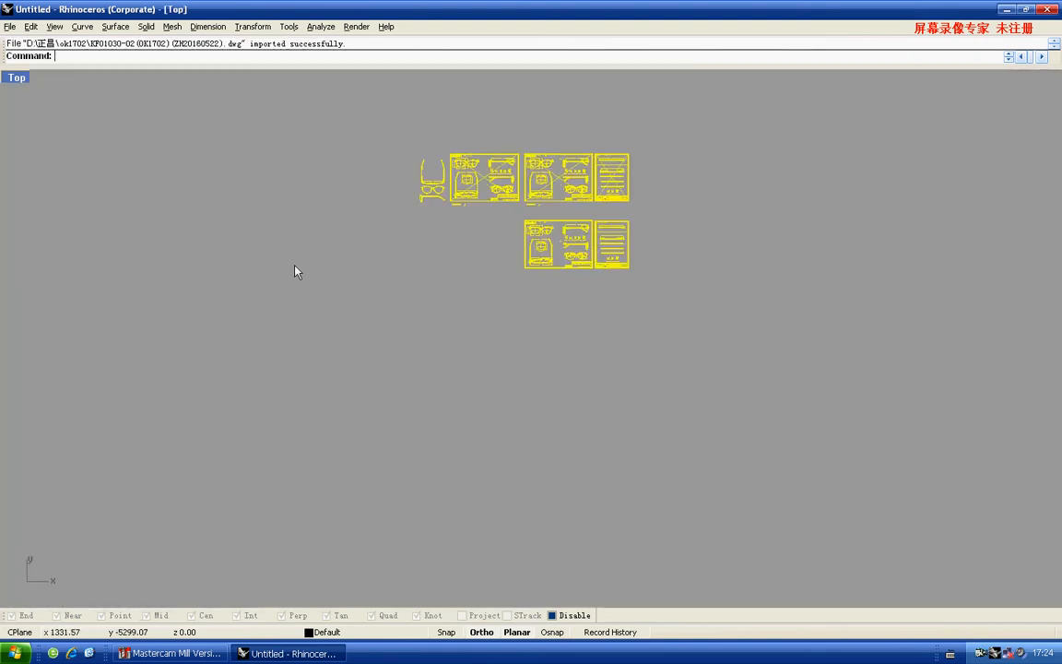
mouse_move(271, 126)
left_mouse_down()
mouse_move(657, 296)
mouse_move(644, 298)
left_mouse_up()
key("Delete")
scroll(530, 274, "up", 3)
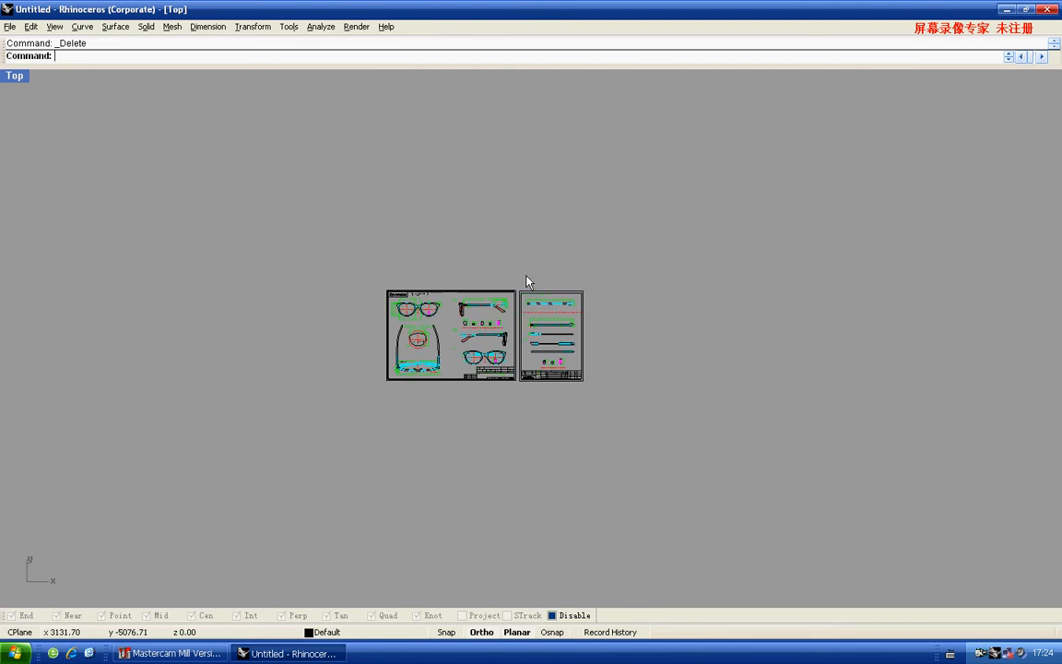
left_click_drag(514, 266, 621, 433)
key("Delete")
Join all the curves of the remaining eyeglass specification sheet
left_click_drag(159, 199, 592, 441)
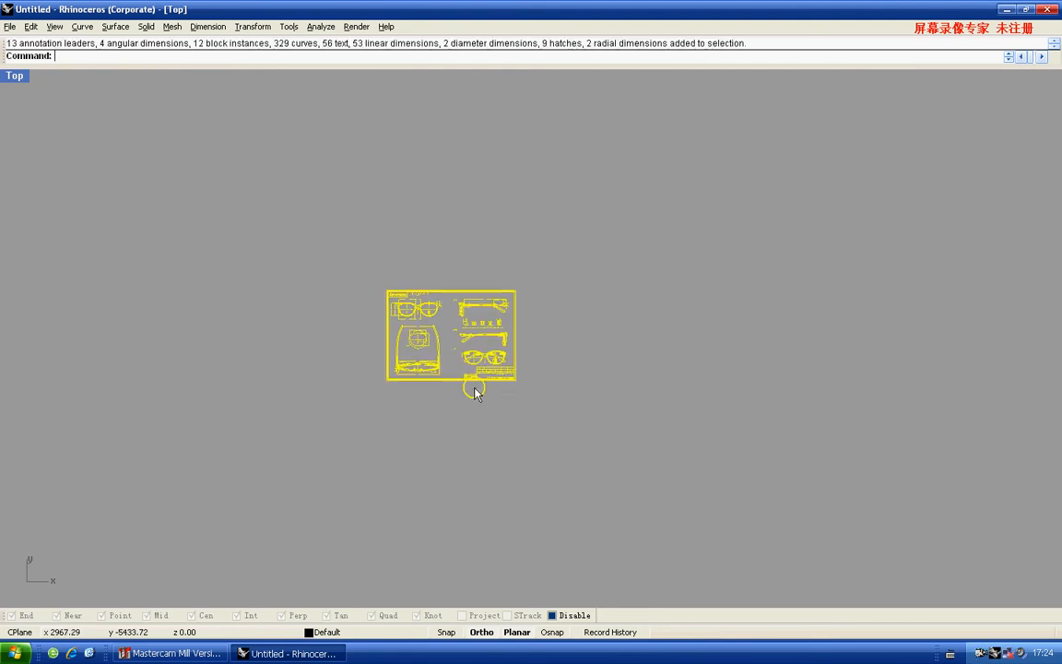
left_click_drag(474, 386, 473, 434)
key("Return")
scroll(433, 341, "up", 15)
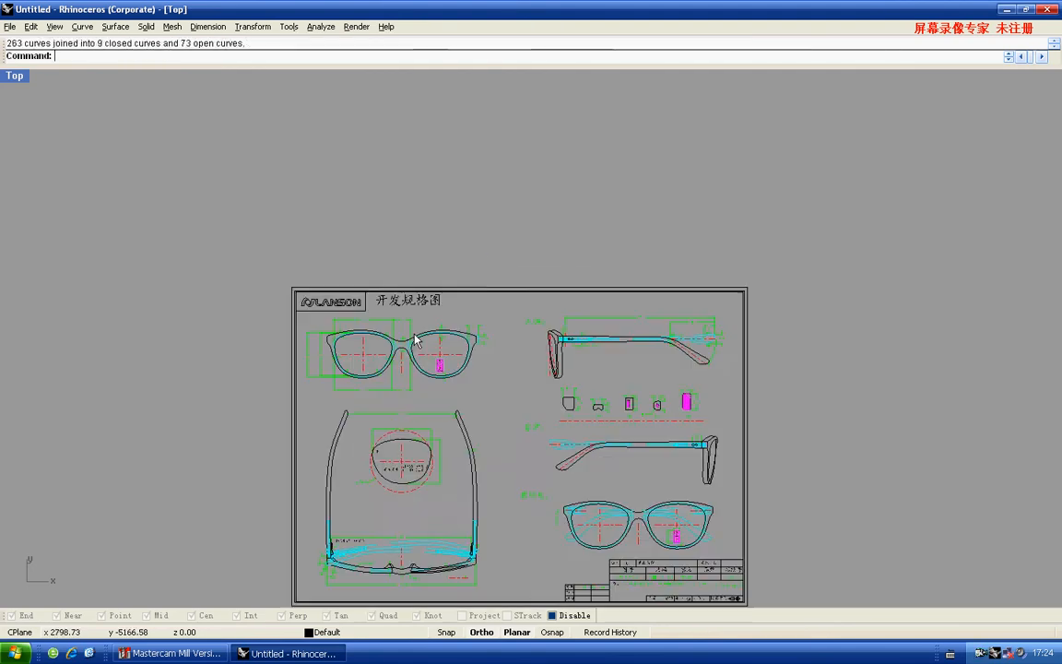
Move the front frame outline, both lens outlines and the two curves of the frame's top-view profile off the sheet to its left
left_click(444, 342)
left_click(437, 322, "shift")
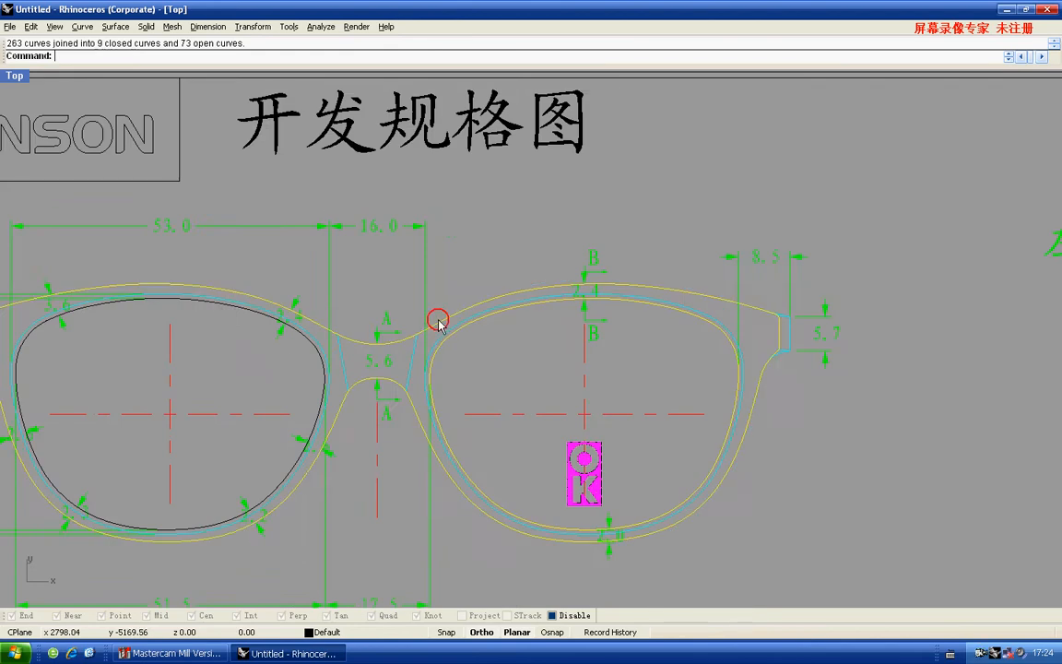
scroll(437, 322, "down", 3)
scroll(329, 319, "up", 3)
scroll(308, 320, "down", 6)
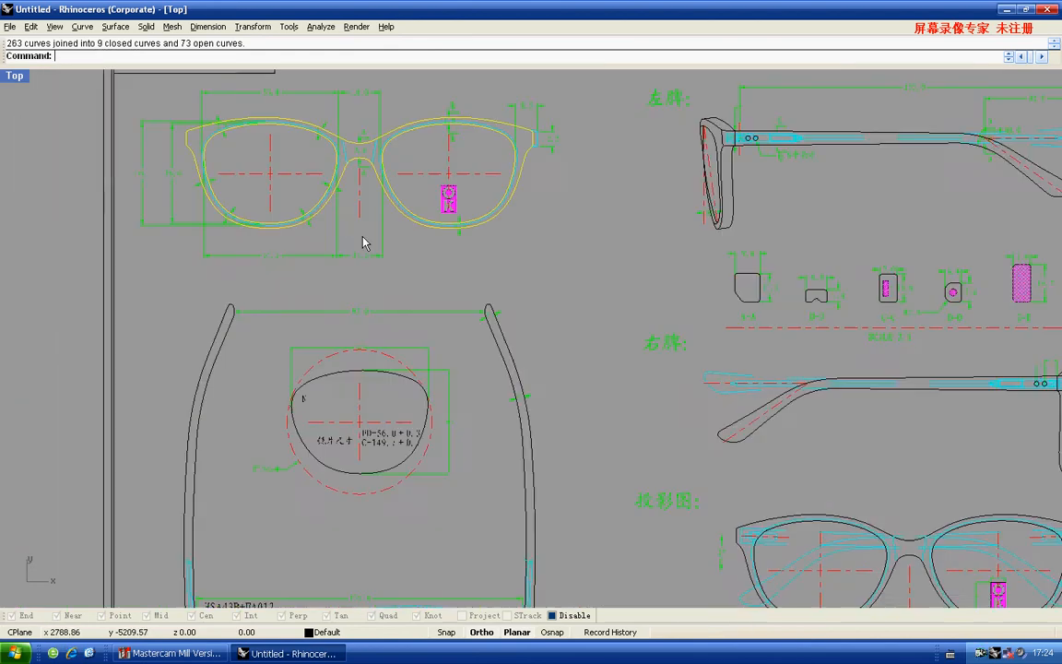
right_click_drag(374, 373, 369, 241)
scroll(348, 339, "up", 10)
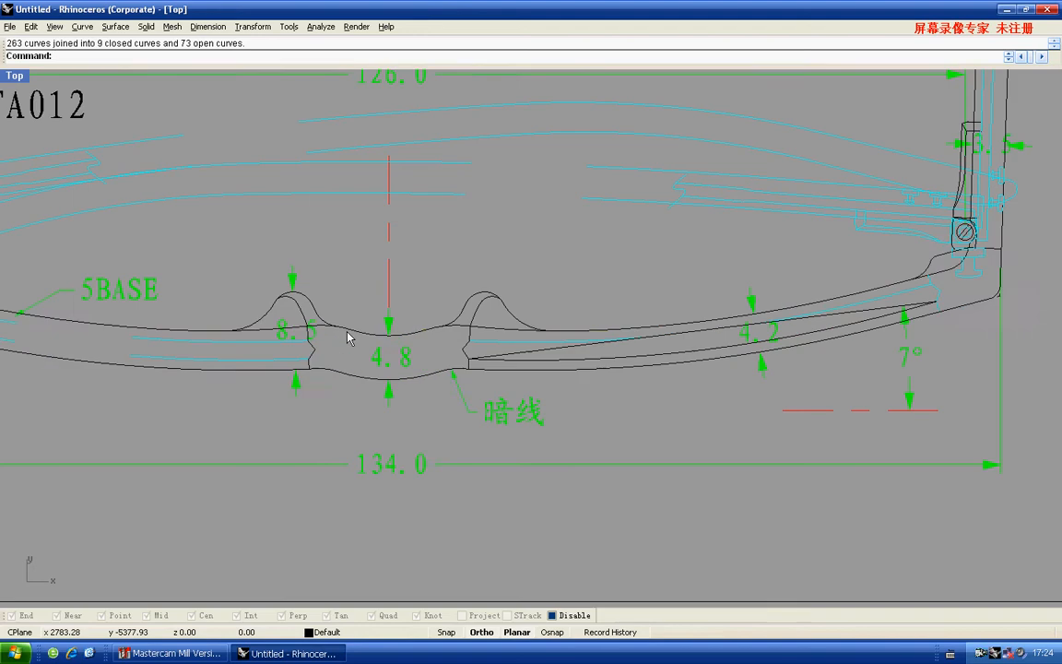
left_click(341, 370)
left_click(341, 377, "shift")
scroll(344, 376, "down", 10)
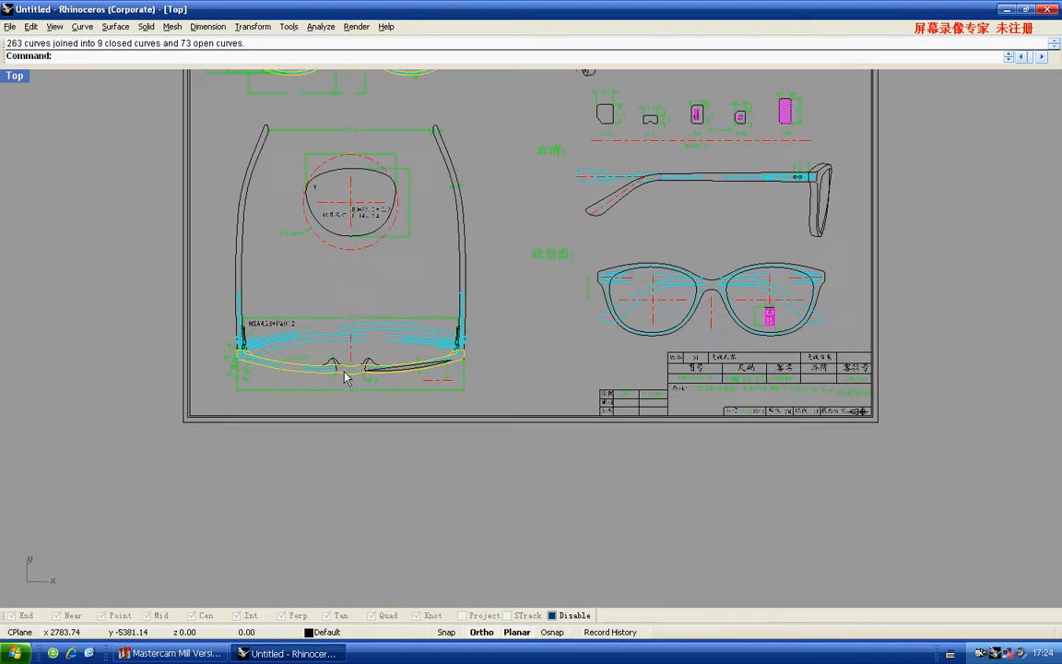
left_click_drag(346, 376, 199, 276)
Delete the whole remaining drawing sheet with its dimensions and text, keeping only the moved frame and profile curves
left_click_drag(273, 227, 472, 389)
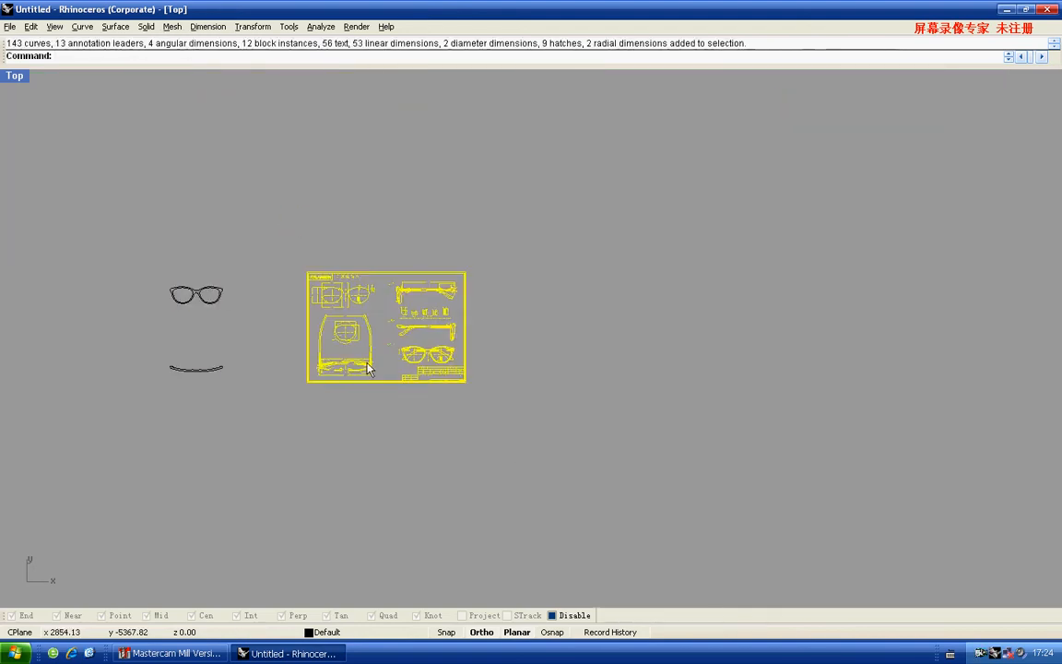
right_click_drag(317, 354, 400, 361)
key("Delete")
scroll(274, 359, "up", 2)
Move the two top-view profile curves straight up to sit just below the front frame outline
left_click_drag(218, 356, 413, 443)
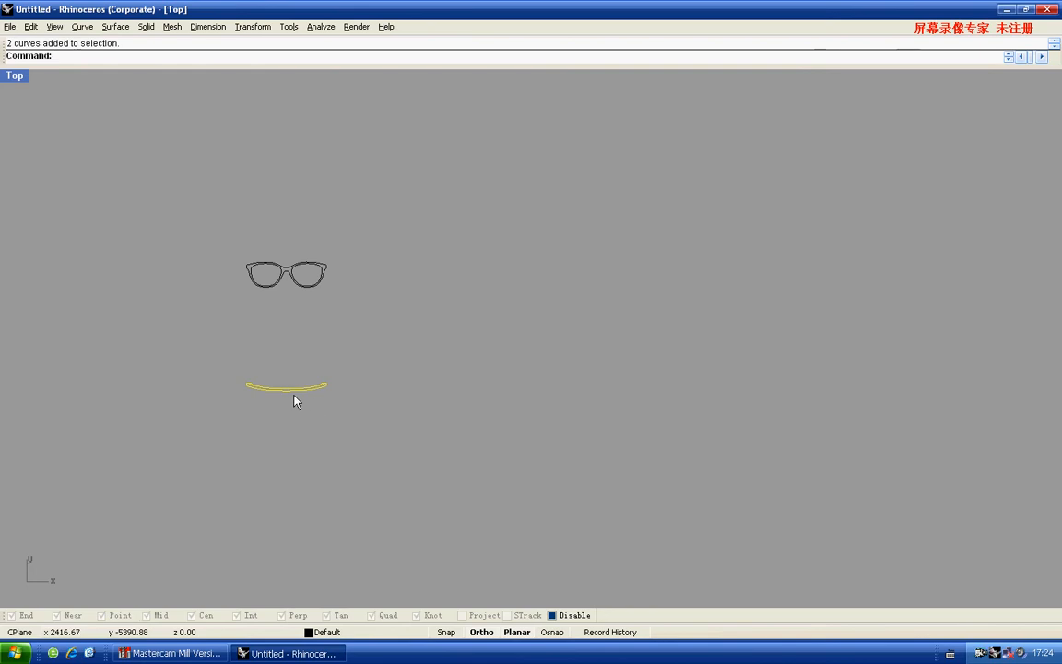
left_click_drag(292, 387, 313, 310)
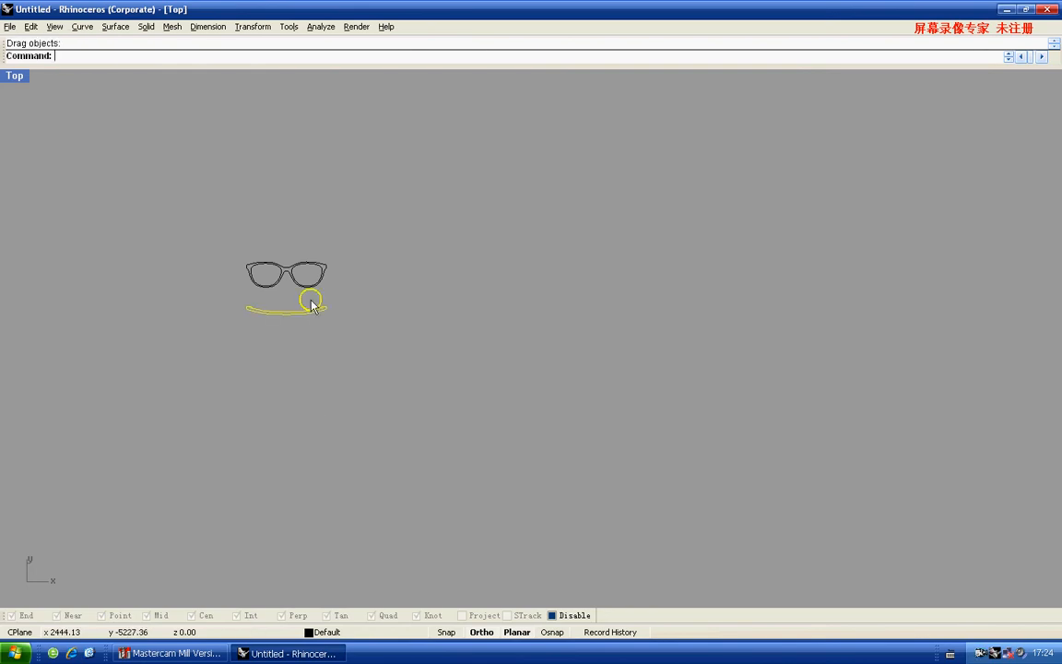
left_click(310, 301)
Create a bounding rectangle around the two lens outlines of the front view
scroll(292, 317, "up", 4)
right_click_drag(277, 264, 418, 320)
scroll(293, 322, "up", 4)
key("space")
left_click(357, 380)
Draw a diagonal line from the upper-left corner to the lower-right corner of the lens bounding rectangle
type("line")
key("Return")
scroll(296, 301, "up", 9)
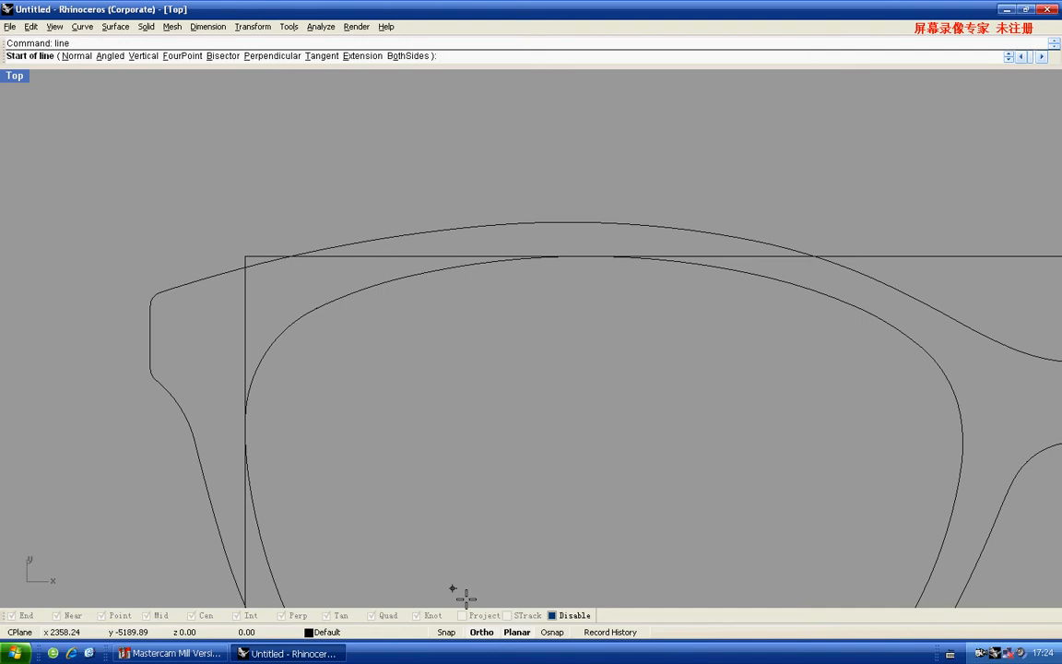
left_click(481, 631)
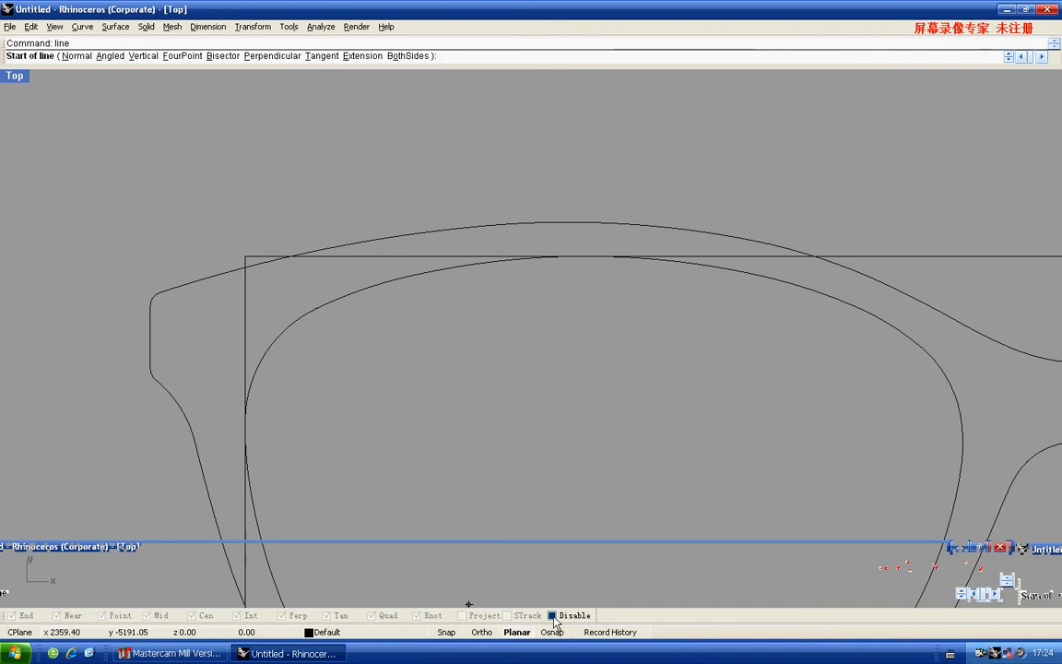
left_click(553, 616)
left_click(559, 618)
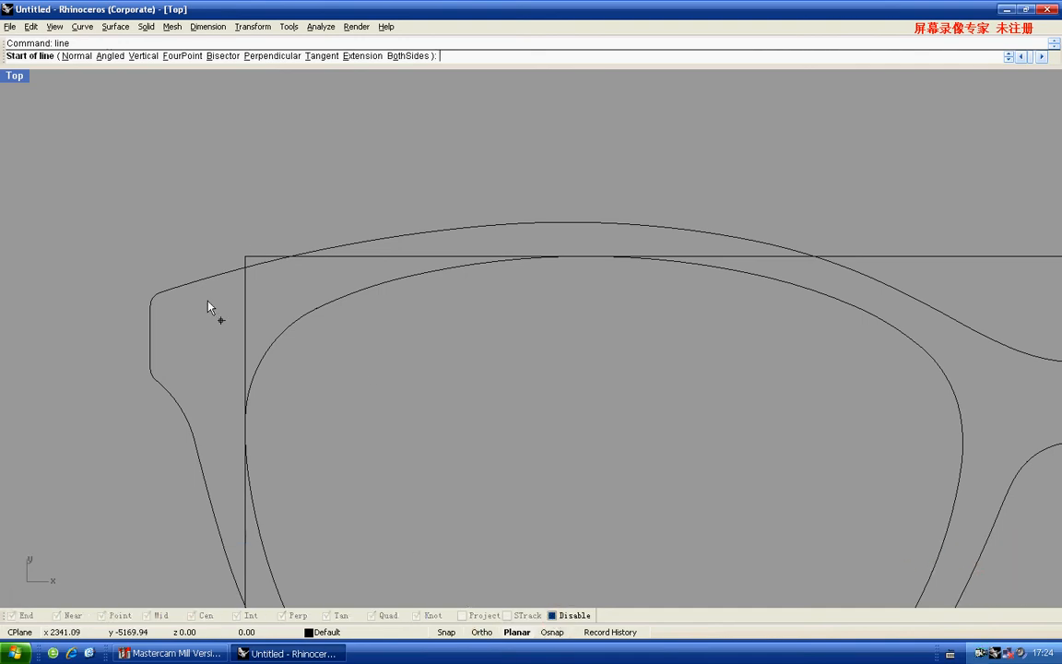
left_click(259, 260)
scroll(541, 351, "down", 8)
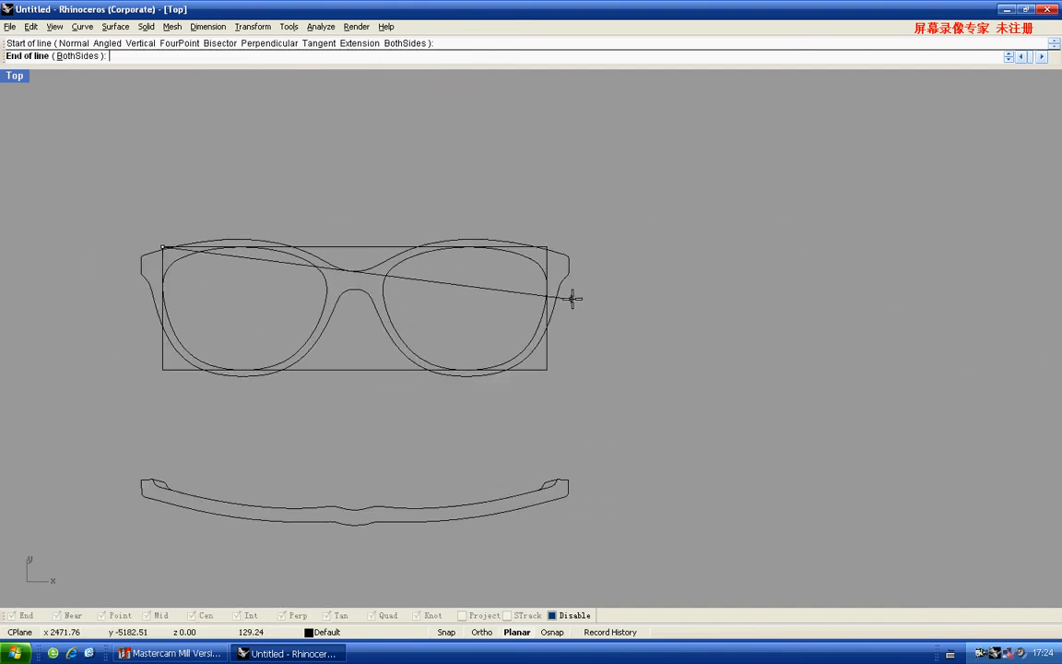
key("F8")
left_click(548, 368)
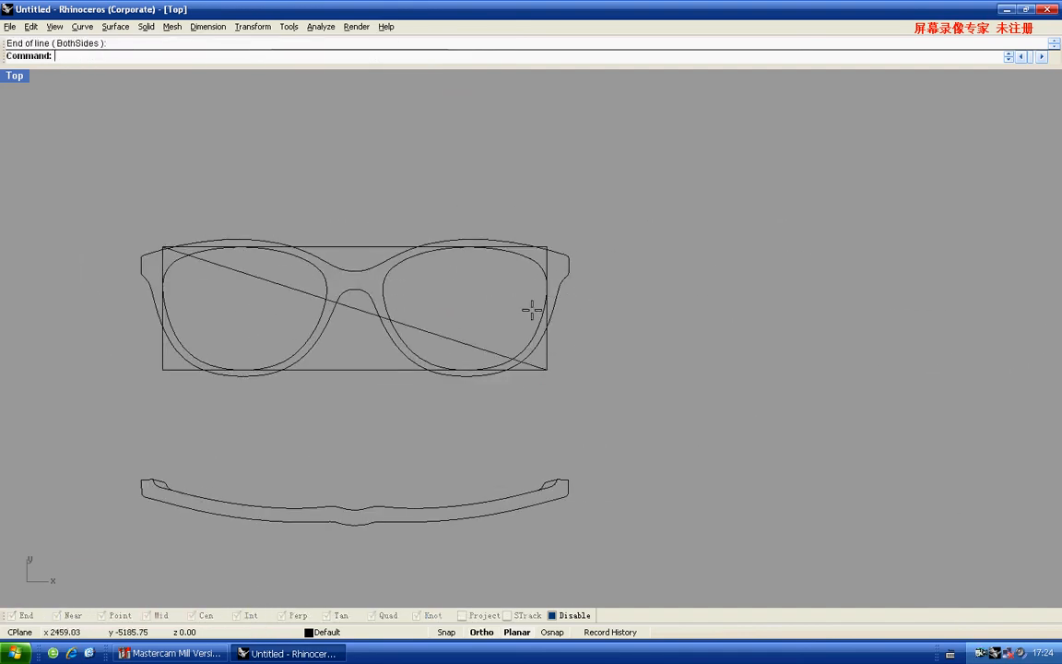
Draw the second diagonal from the upper-right corner to the lower-left corner of the lens bounding rectangle
right_click(535, 307)
scroll(539, 267, "up", 5)
left_click(581, 274)
scroll(559, 277, "down", 6)
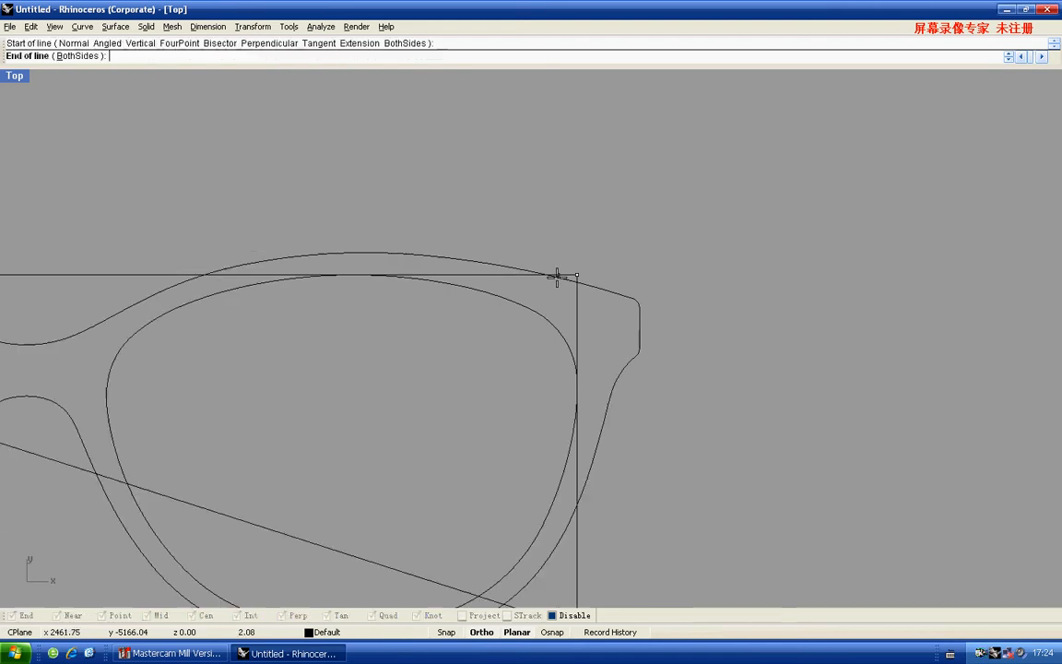
left_click(320, 364)
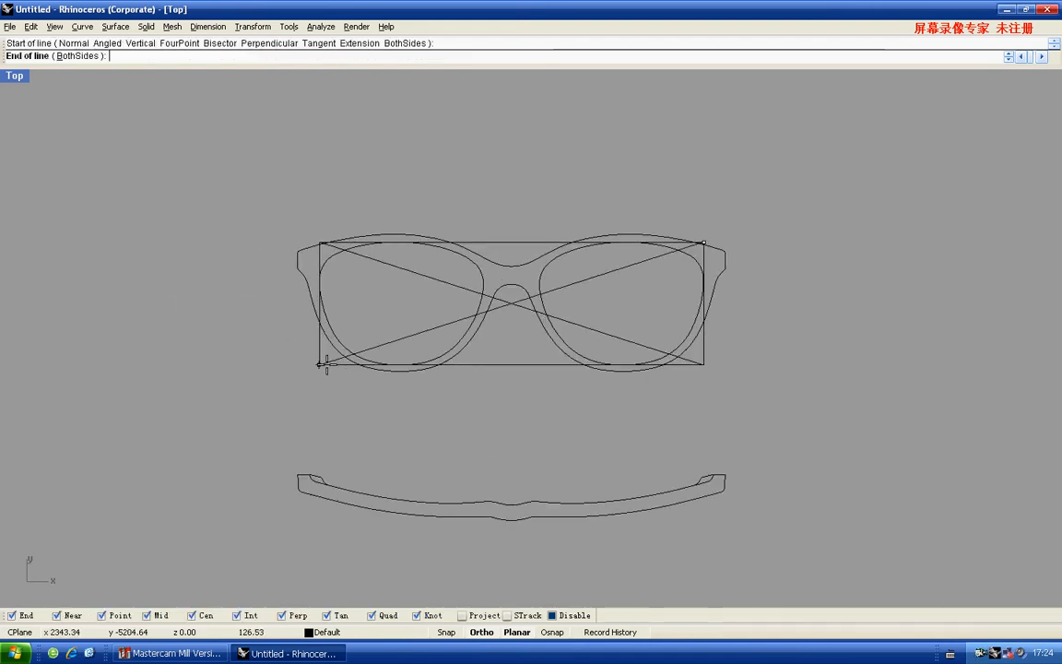
Move all curves so that the intersection of the two diagonals lands on the origin 0,0
scroll(322, 354, "down", 5)
left_click_drag(255, 268, 556, 466)
right_click_drag(476, 410, 462, 448)
type("ve")
key("Return")
scroll(346, 420, "up", 3)
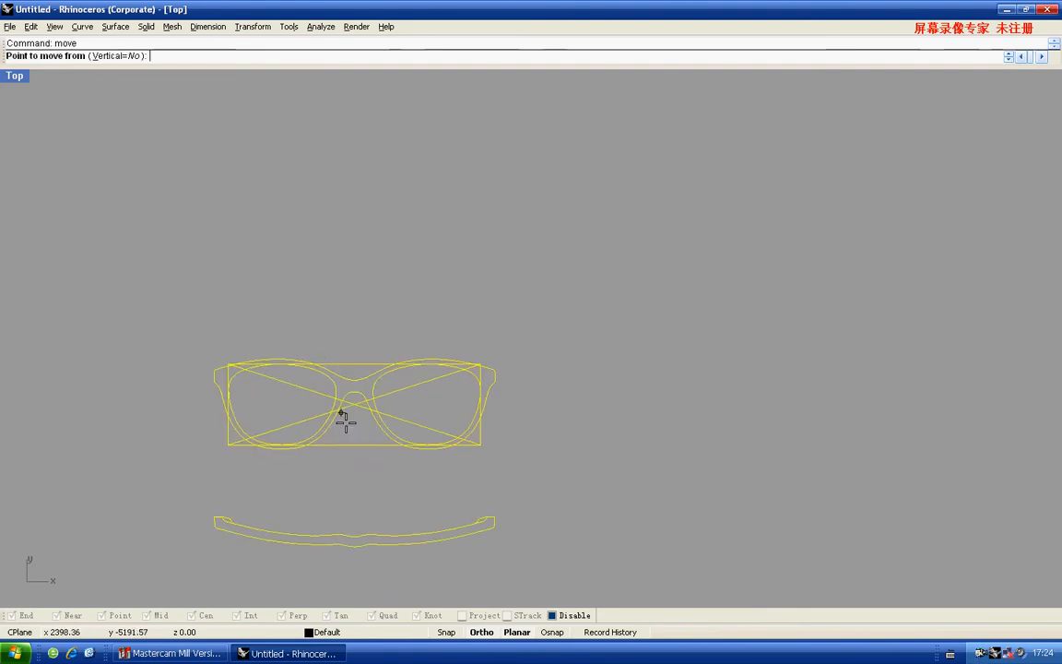
left_click(355, 406)
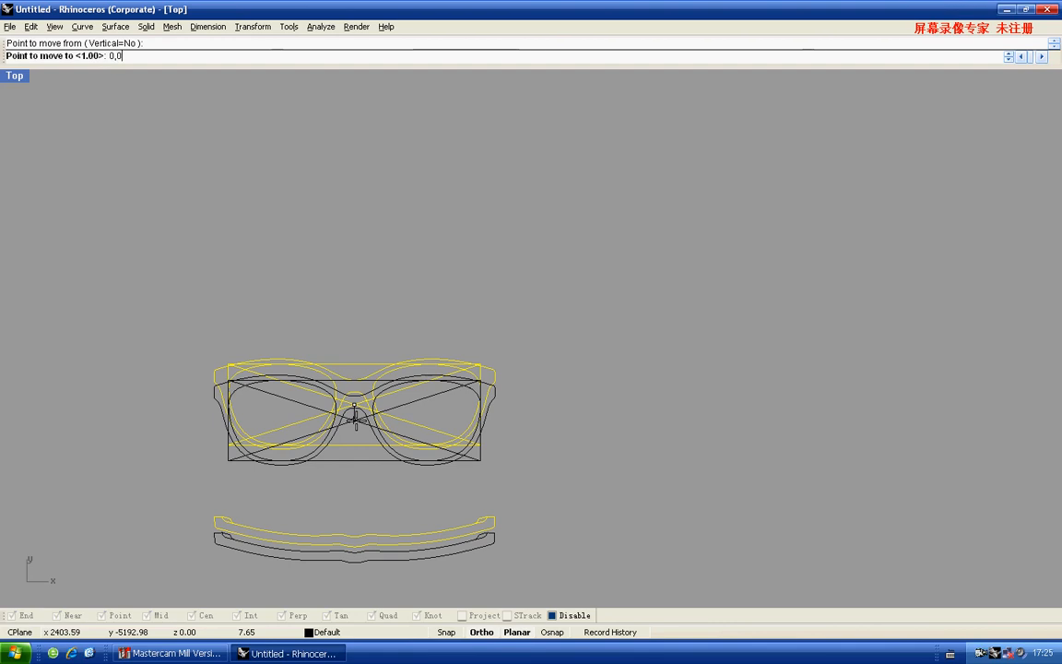
key("Return")
Rotate all the curves by -90 degrees about the origin 0,0 in the Top view
type("4view")
key("Return")
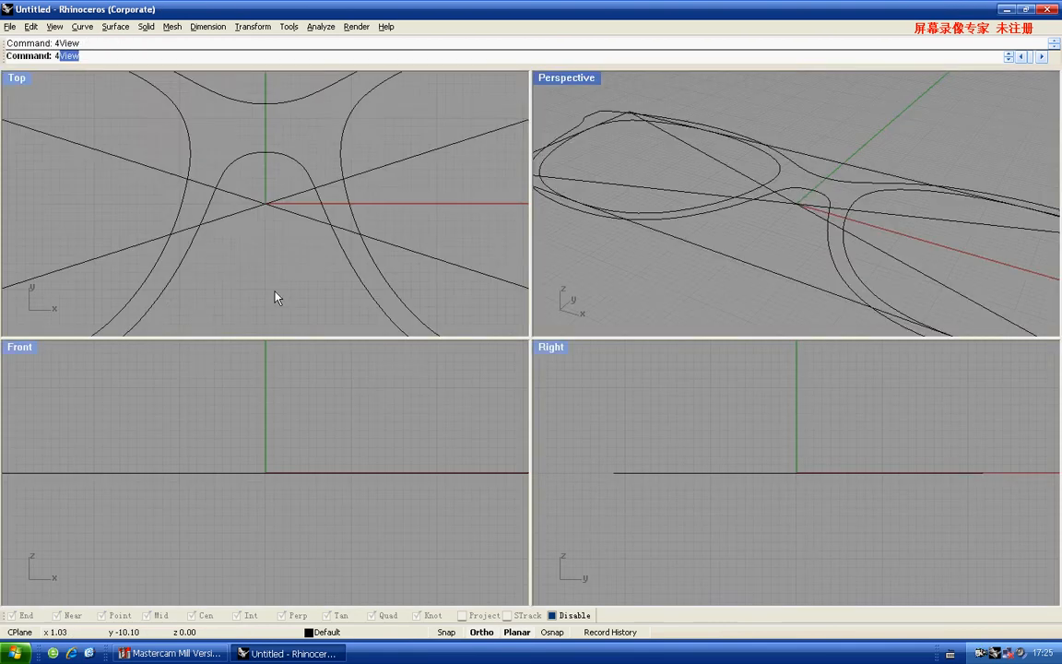
scroll(247, 262, "down", 5)
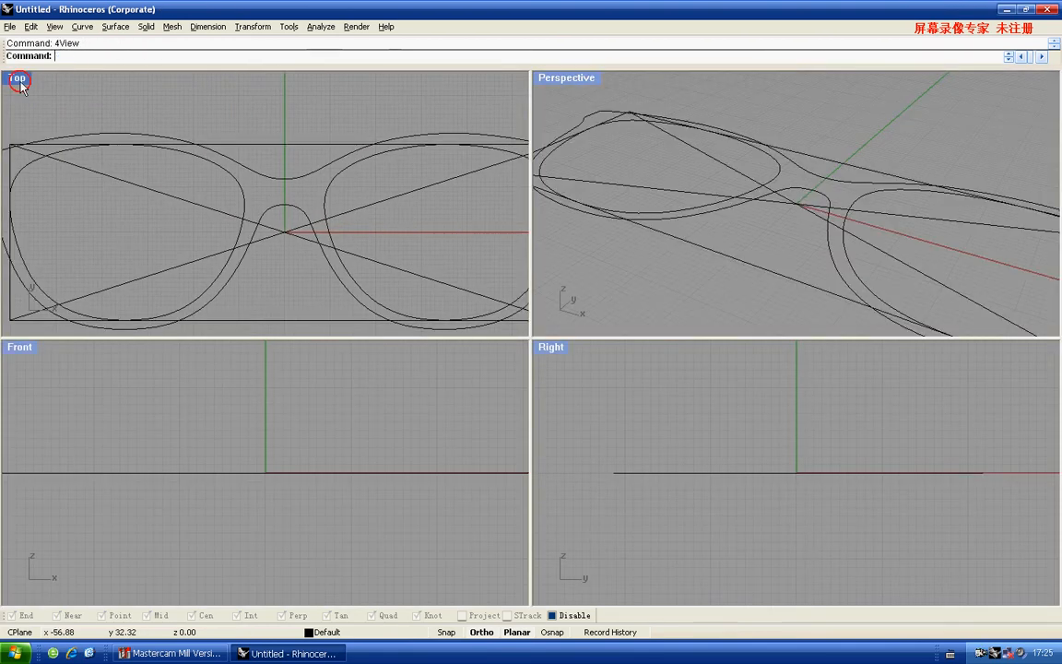
double_click(17, 79)
scroll(192, 175, "down", 6)
left_click_drag(439, 294, 114, 137)
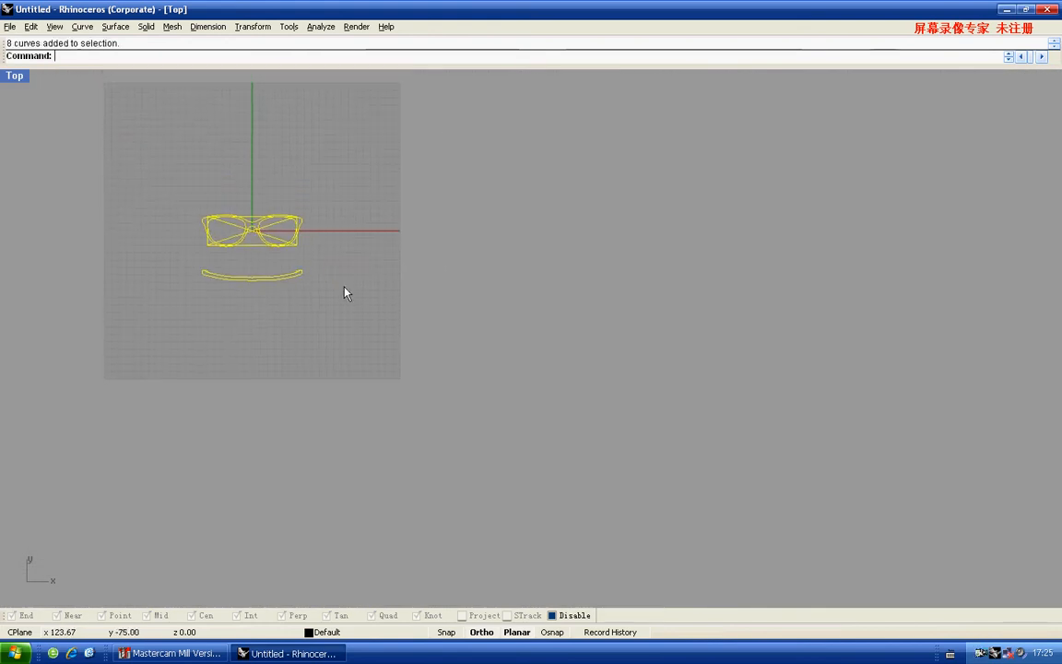
type("ro")
key("Return")
type("0,0")
key("Return")
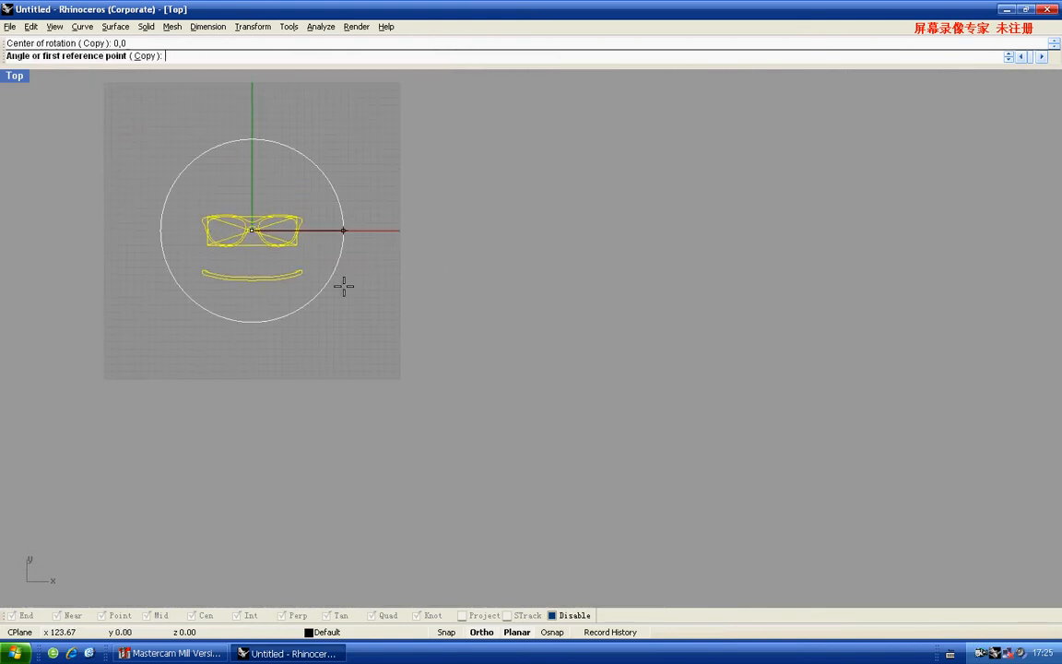
type("-90")
key("Return")
Delete the two diagonal lines and the bounding rectangle around the lenses
scroll(140, 228, "up", 6)
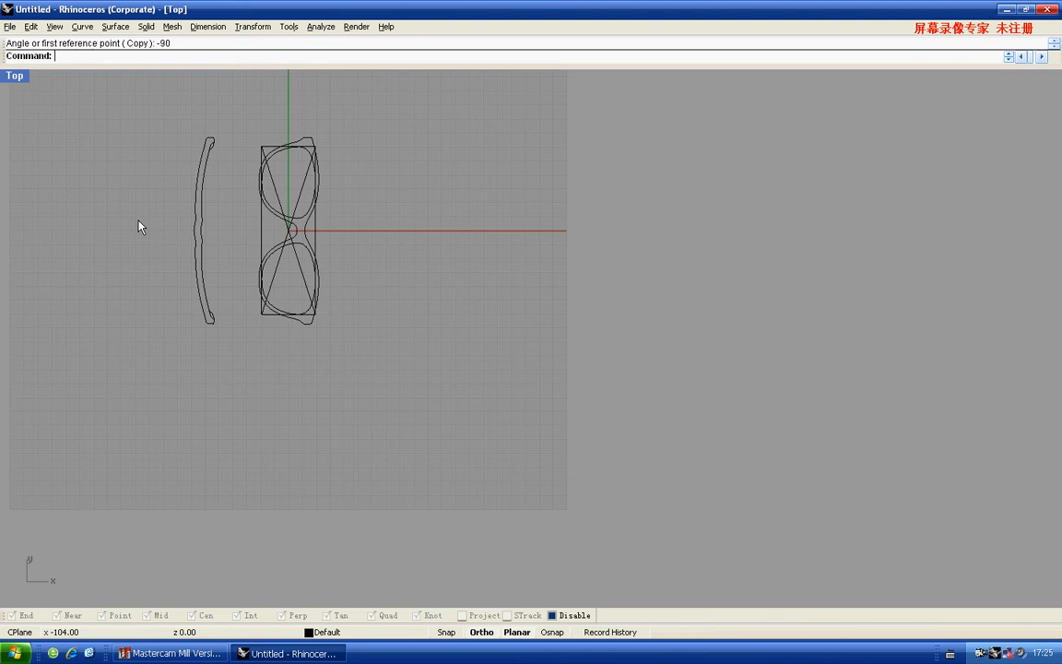
left_click_drag(400, 225, 327, 225)
key("Delete")
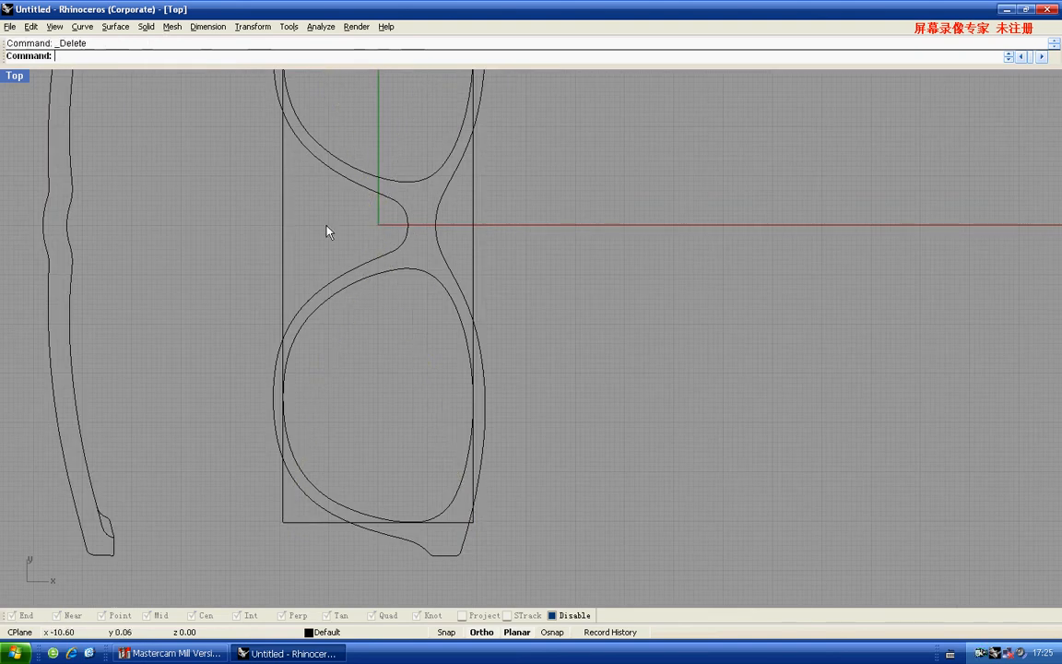
scroll(326, 222, "down", 6)
right_click_drag(315, 192, 322, 268)
scroll(322, 274, "down", 3)
Export the frame, lens and profile curves as an IGES file, overwriting the file t on the desktop with the default IGES options
left_click_drag(170, 164, 351, 370)
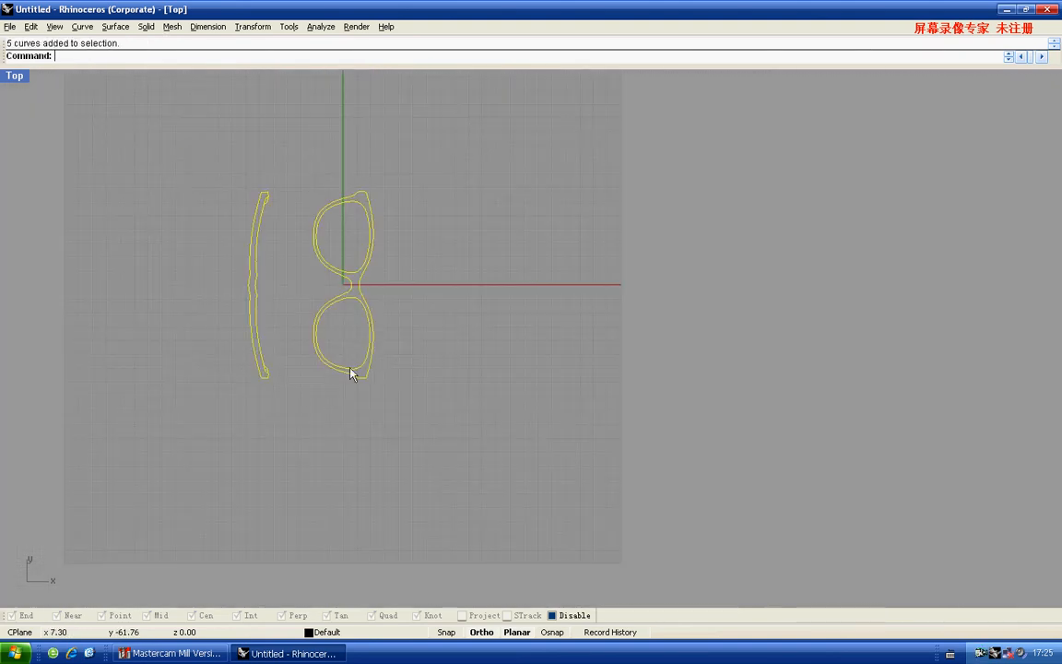
right_click_drag(351, 369, 356, 395)
type("export")
key("Return")
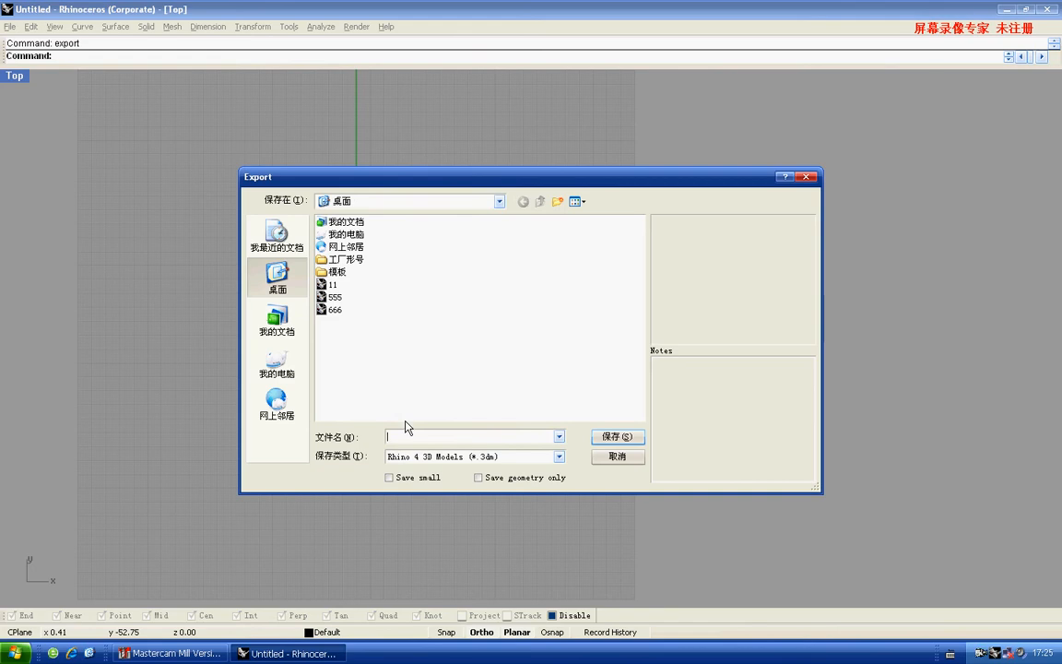
left_click(405, 456)
left_click(375, 199)
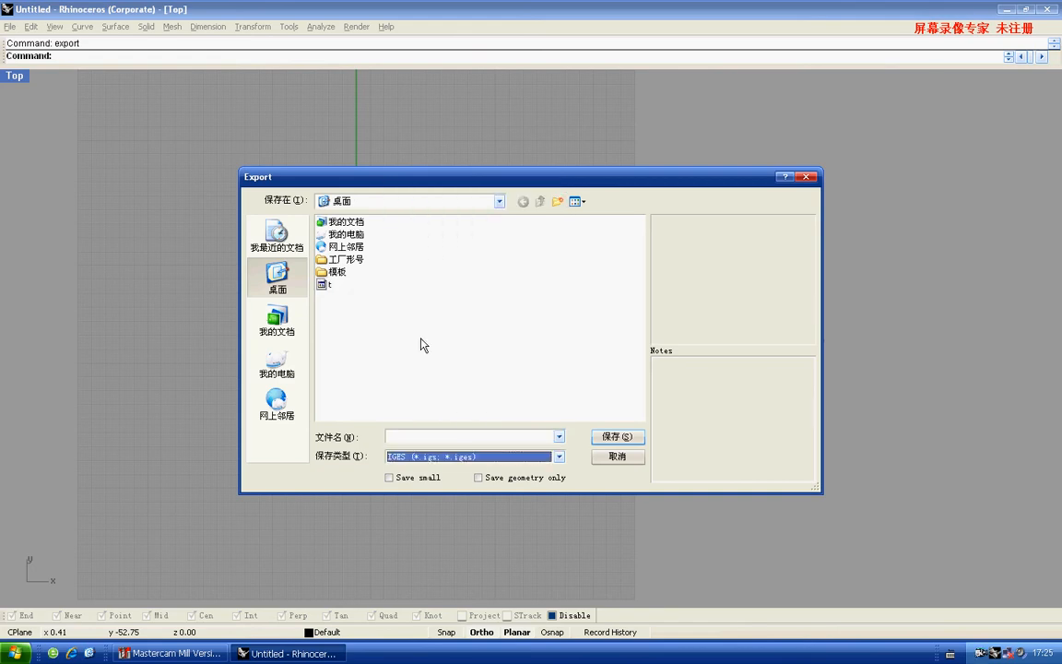
double_click(322, 285)
key("Return")
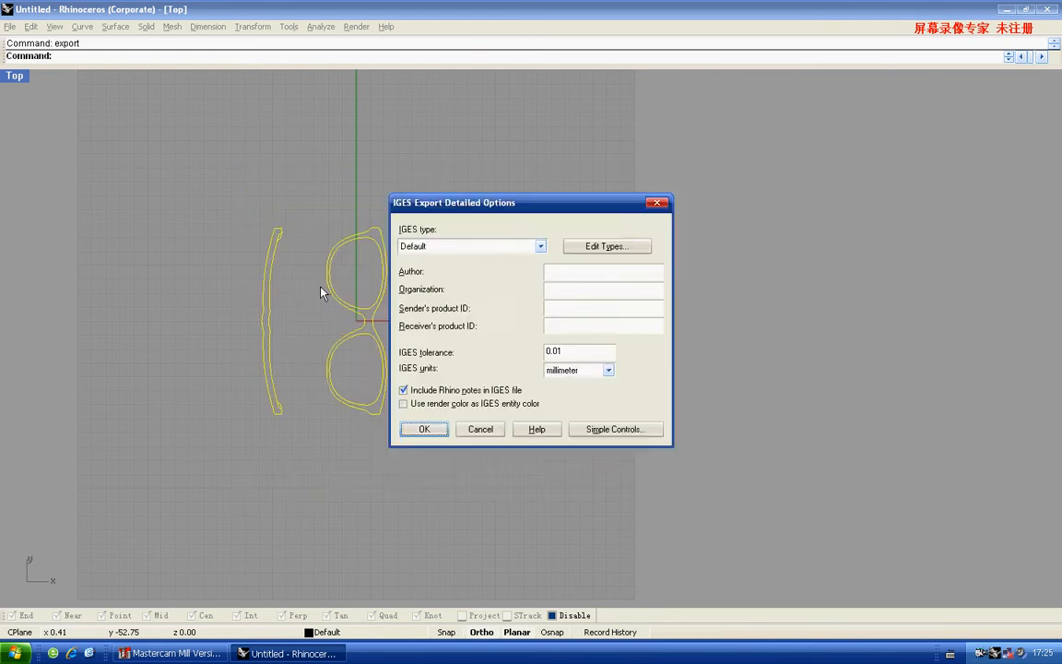
key("Return")
Switch to Mastercam and hide all existing levels of the ok1702 file
key("alt+Tab")
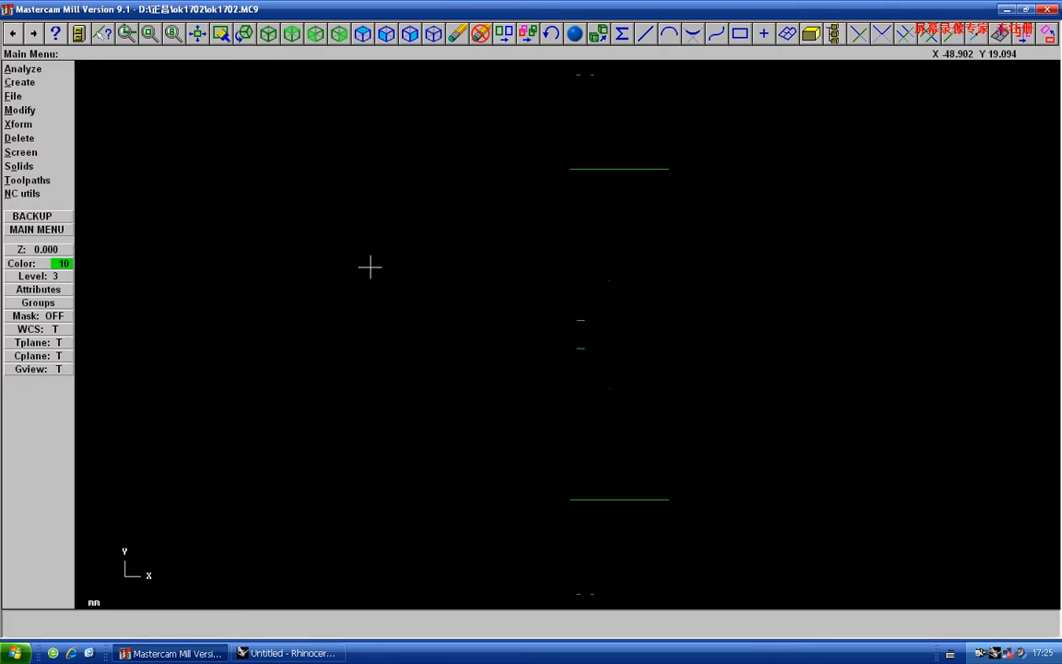
key("alt+z")
left_click(409, 172)
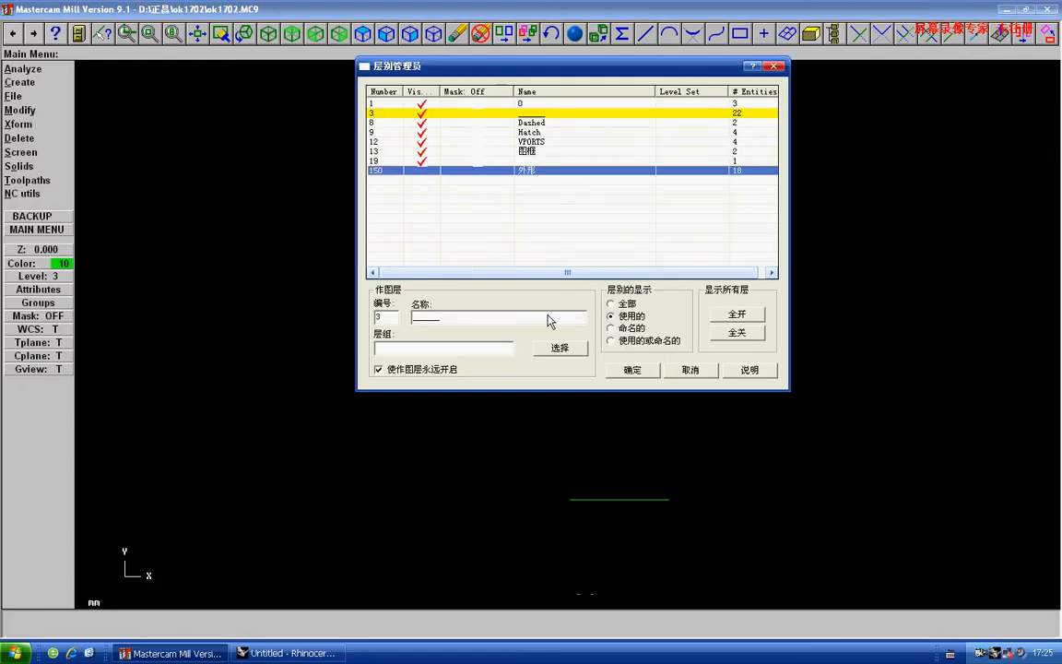
left_click(632, 370)
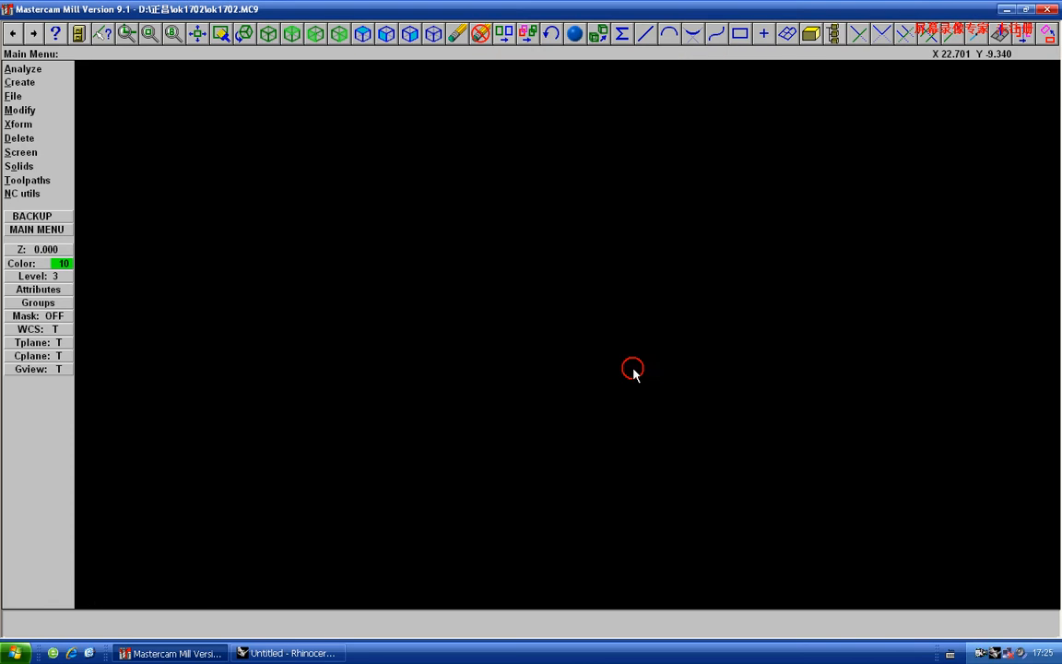
Import the IGES file t from the desktop with the default read parameters, keeping the current part
key("f")
key("v")
key("i")
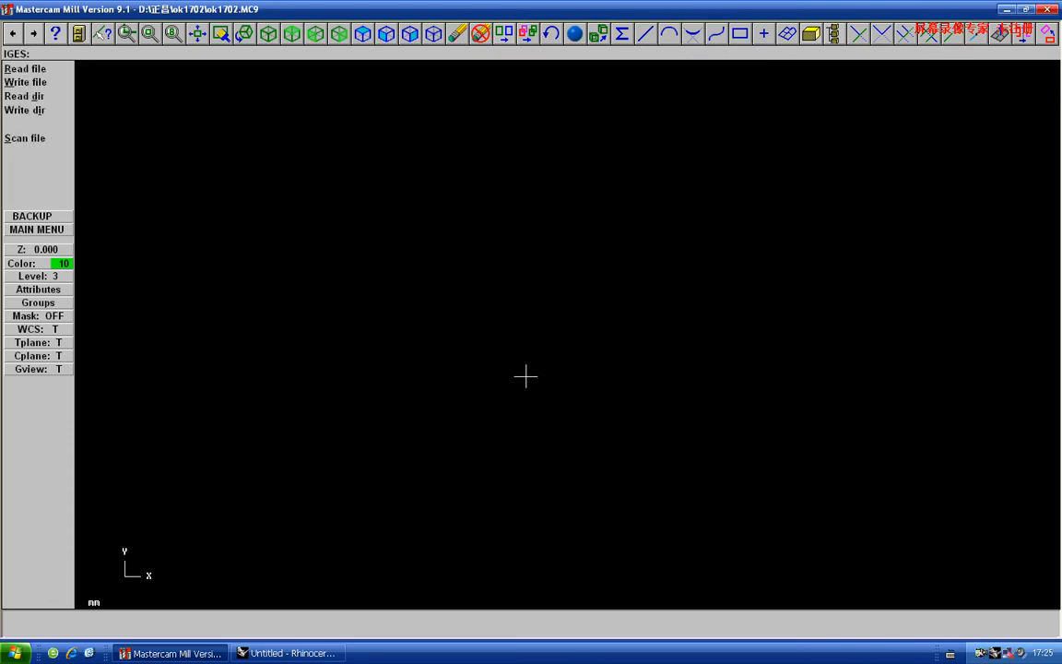
key("r")
left_click(42, 128)
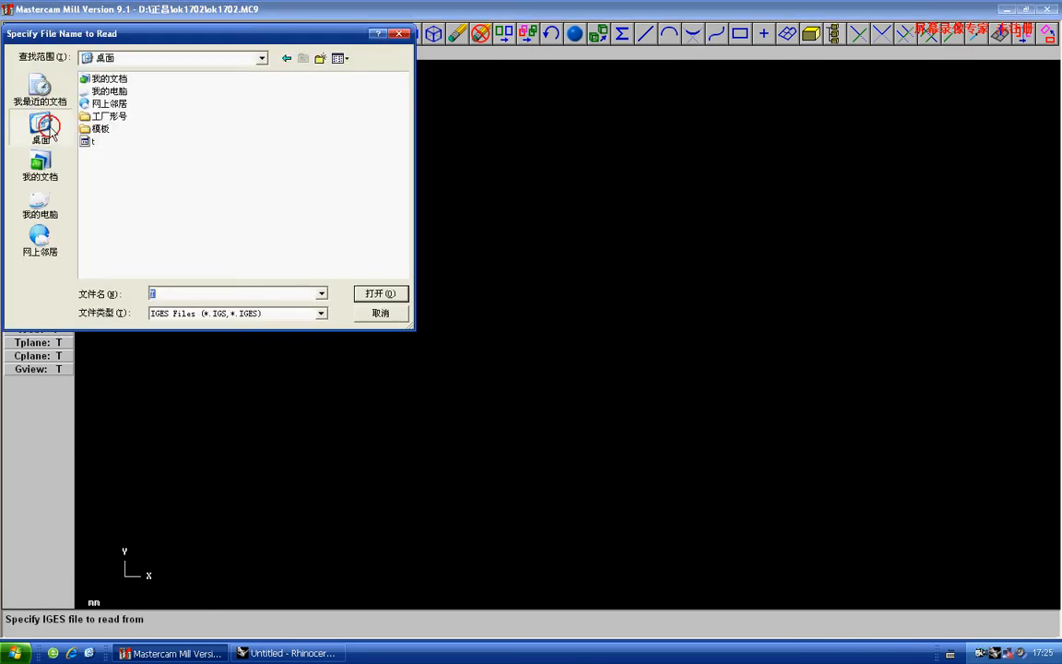
double_click(88, 143)
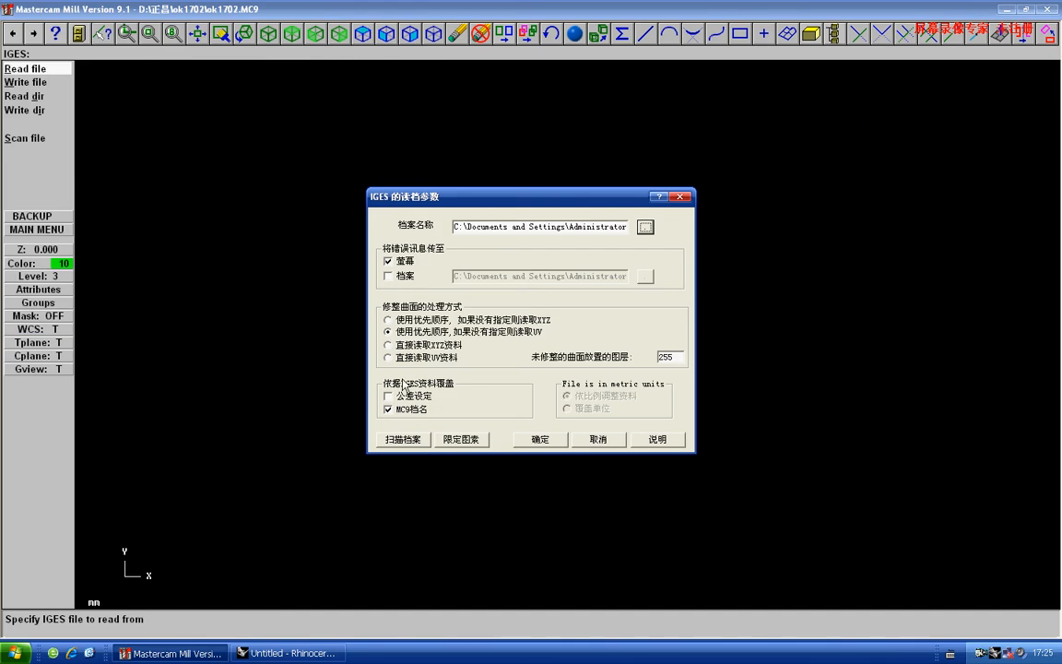
left_click(534, 441)
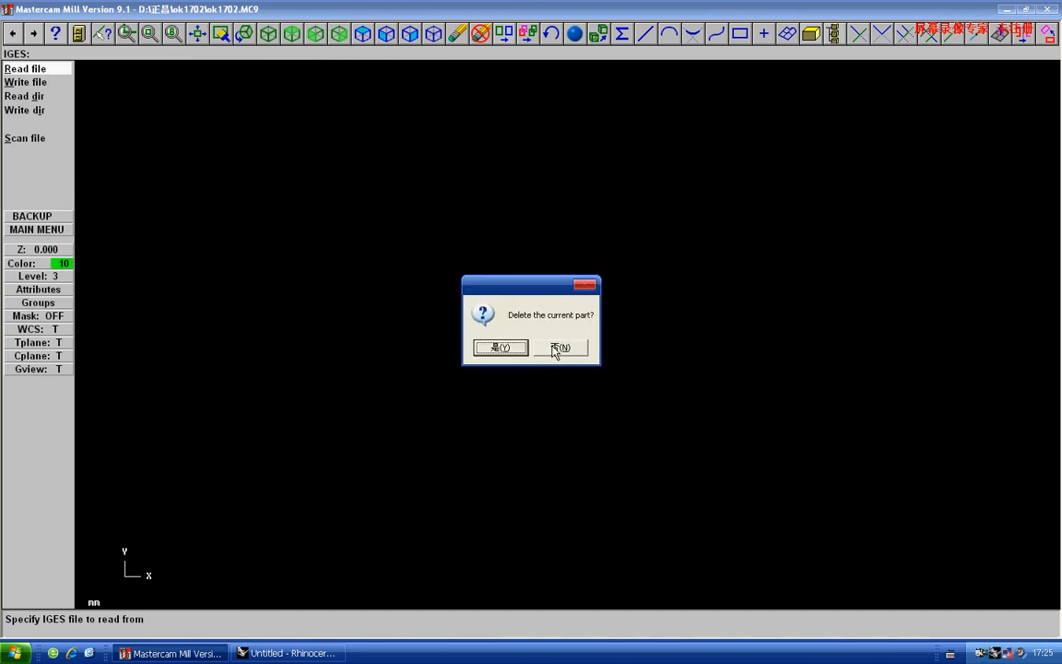
left_click(557, 349)
type("sv")
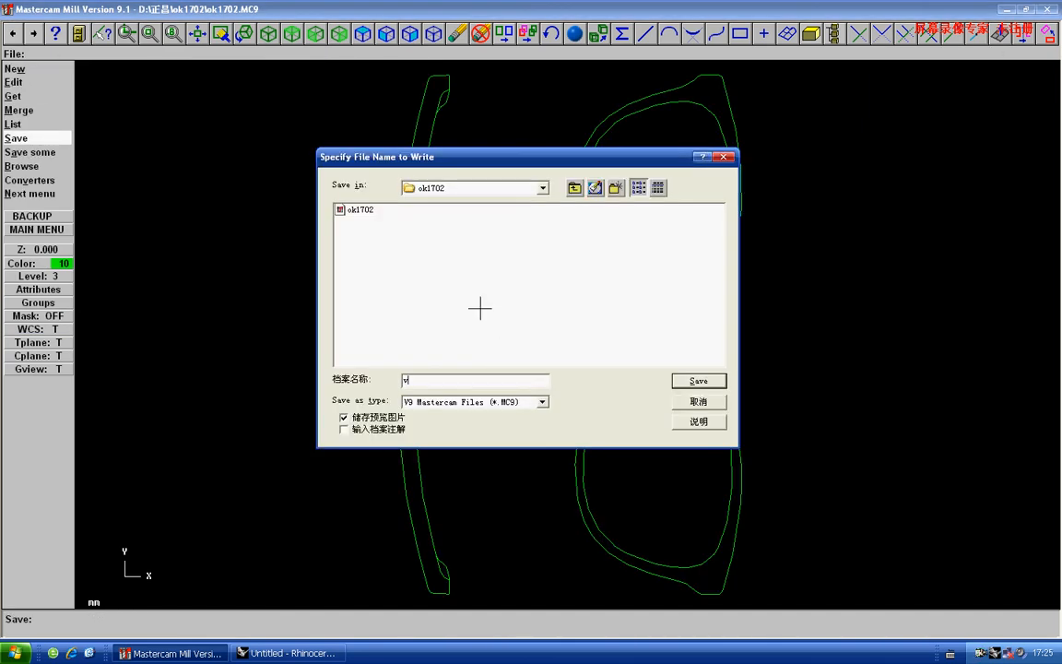
key("Escape")
key("Escape")
Move all the imported frame, lens and profile curves to level 100
key("s")
key("v")
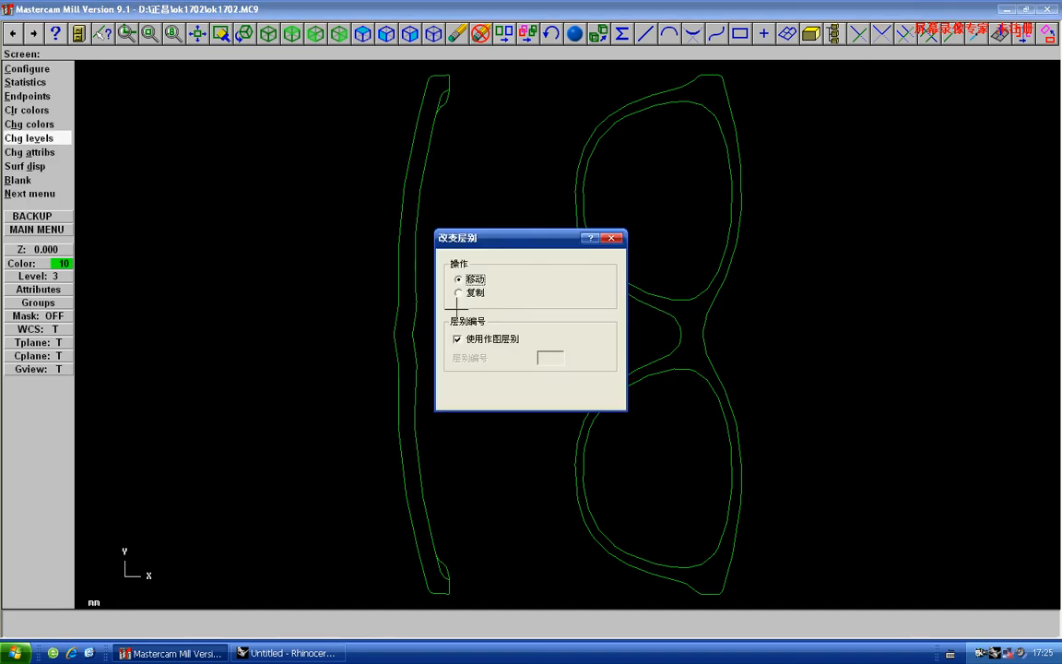
left_click(495, 342)
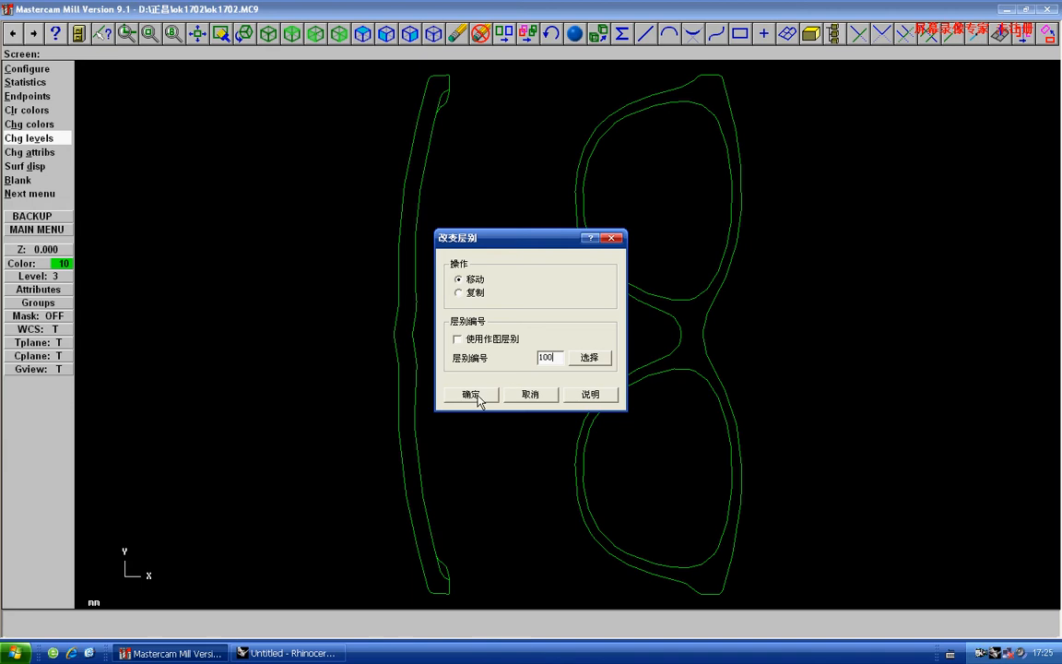
left_click(478, 395)
key("Page_Down")
key("Page_Down")
key("Page_Down")
key("w")
left_click(388, 146)
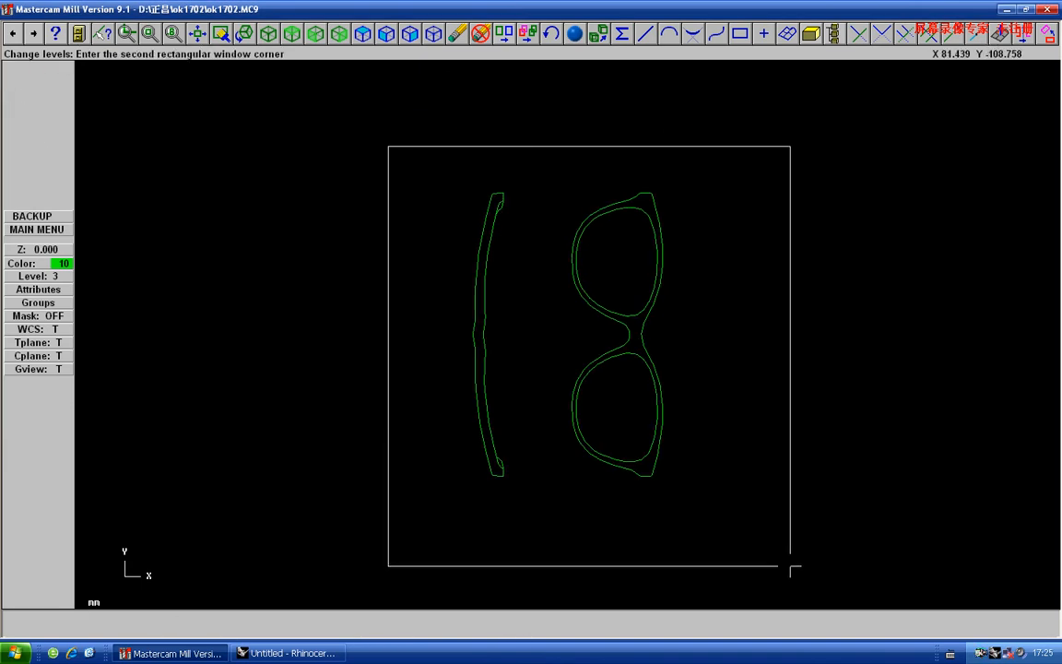
left_click(790, 566)
key("d")
key("Escape")
Hide level 100 and save the part over the existing ok1702.MC9
key("alt+z")
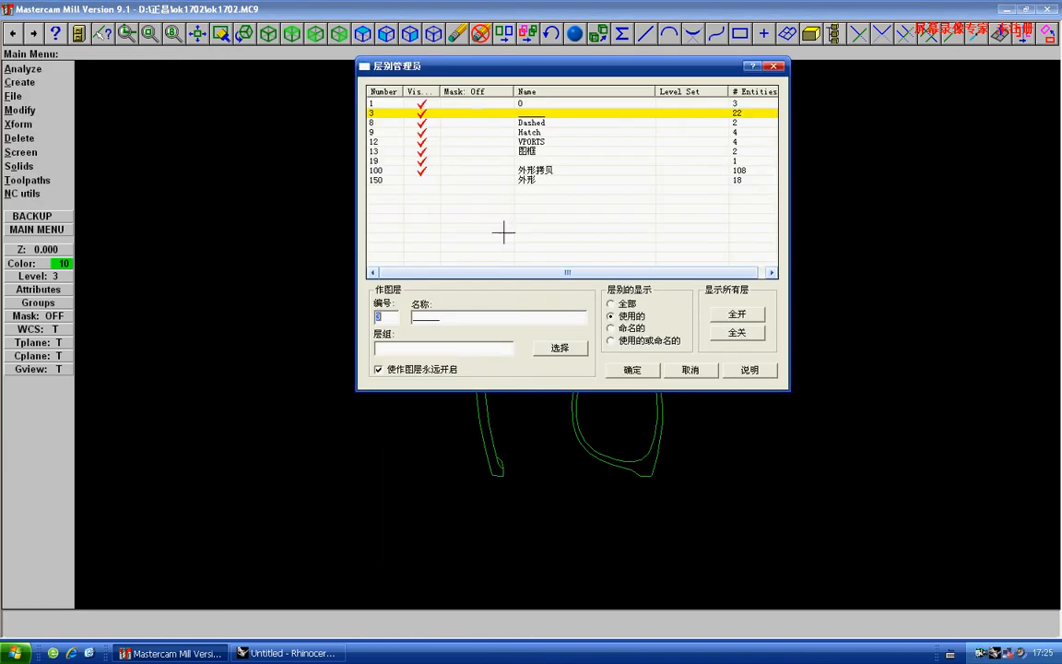
left_click(423, 171)
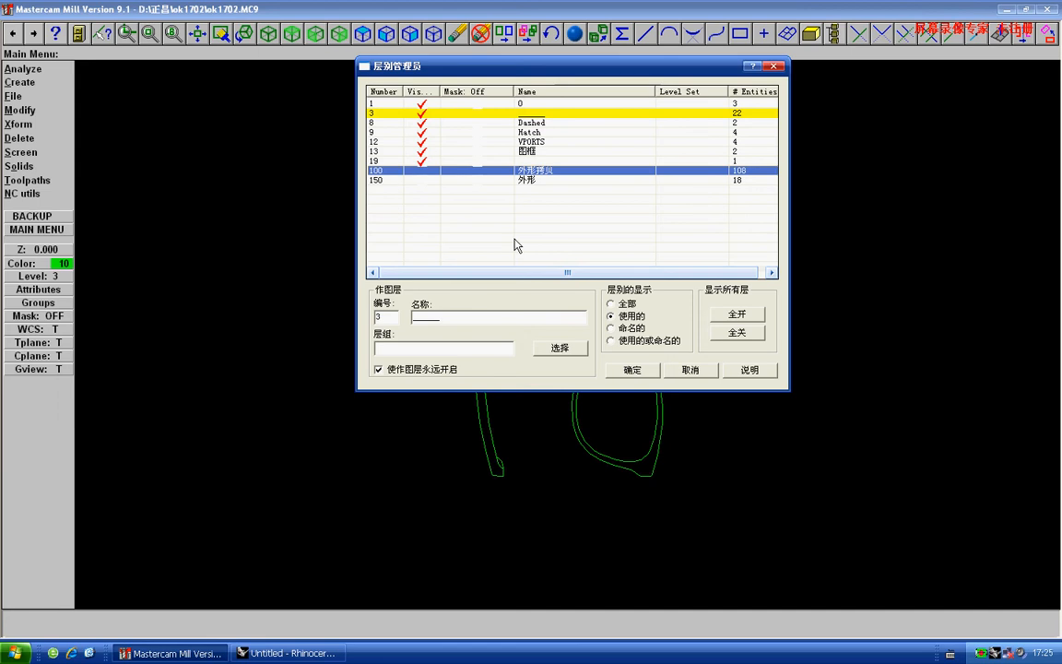
left_click(632, 372)
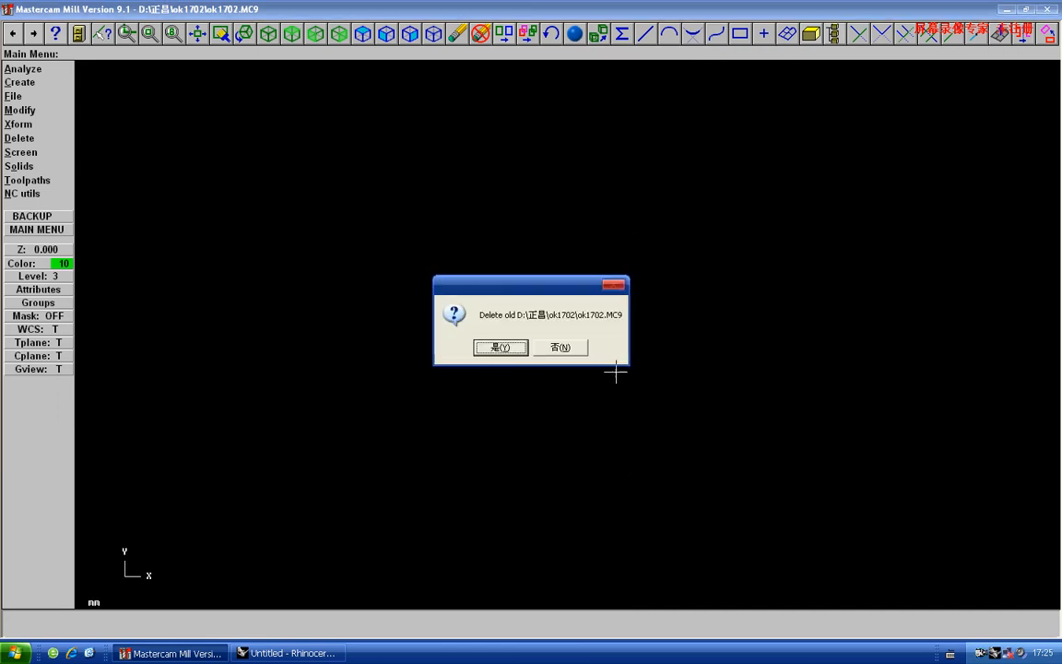
Switch to Rhino, duplicate the frame front and lens curves in place, and lock one set
key("alt+Tab")
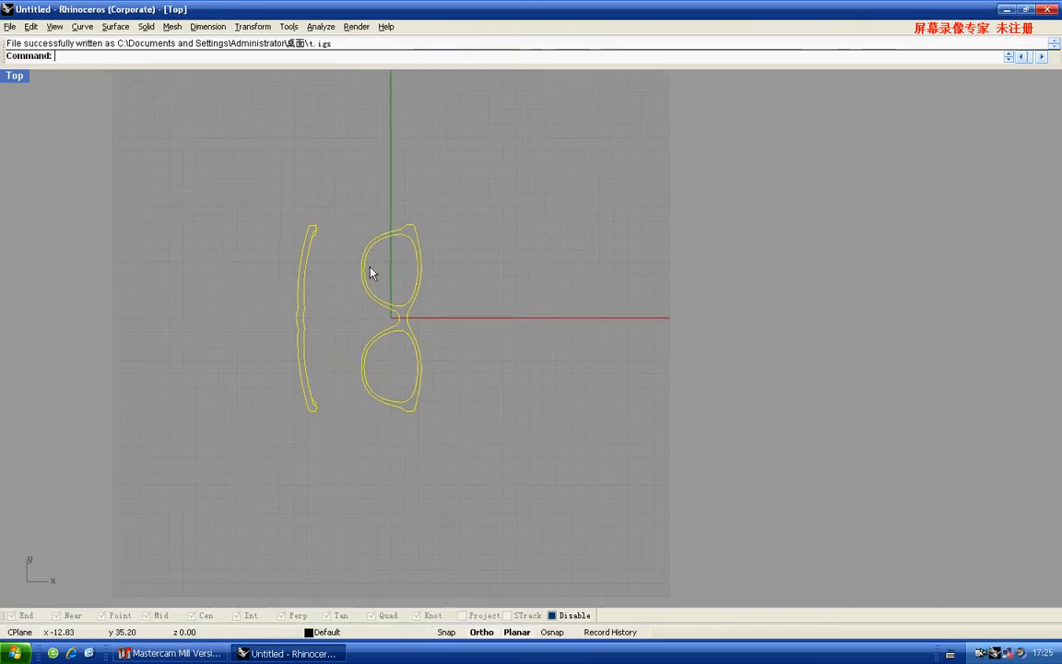
left_click_drag(341, 204, 465, 417)
right_click_drag(467, 398, 469, 430)
key("ctrl+c")
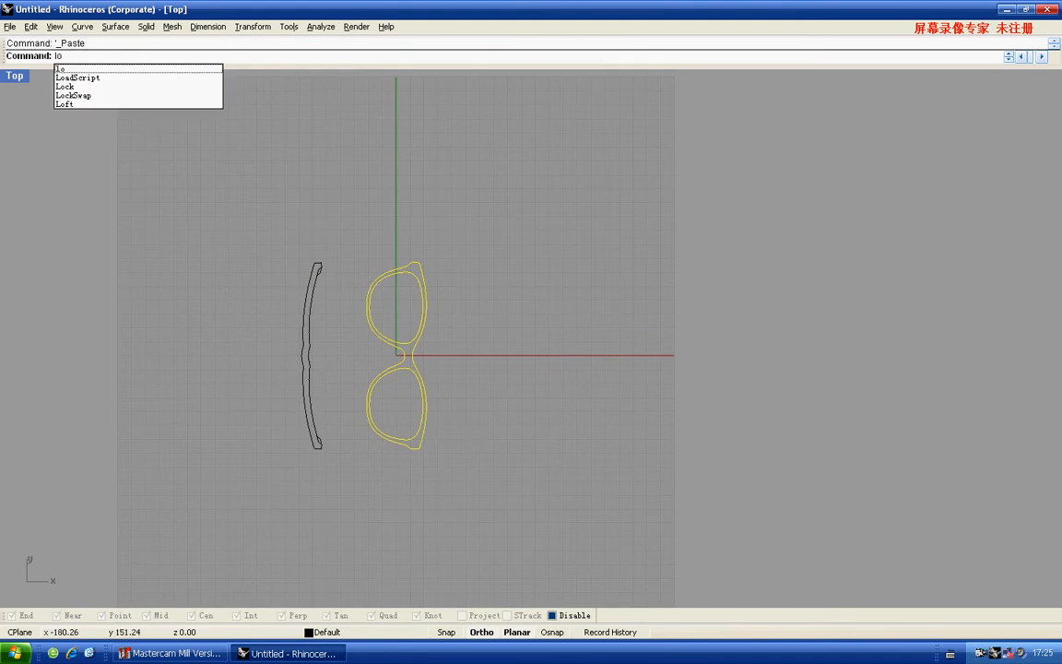
left_click(101, 78)
scroll(396, 316, "up", 5)
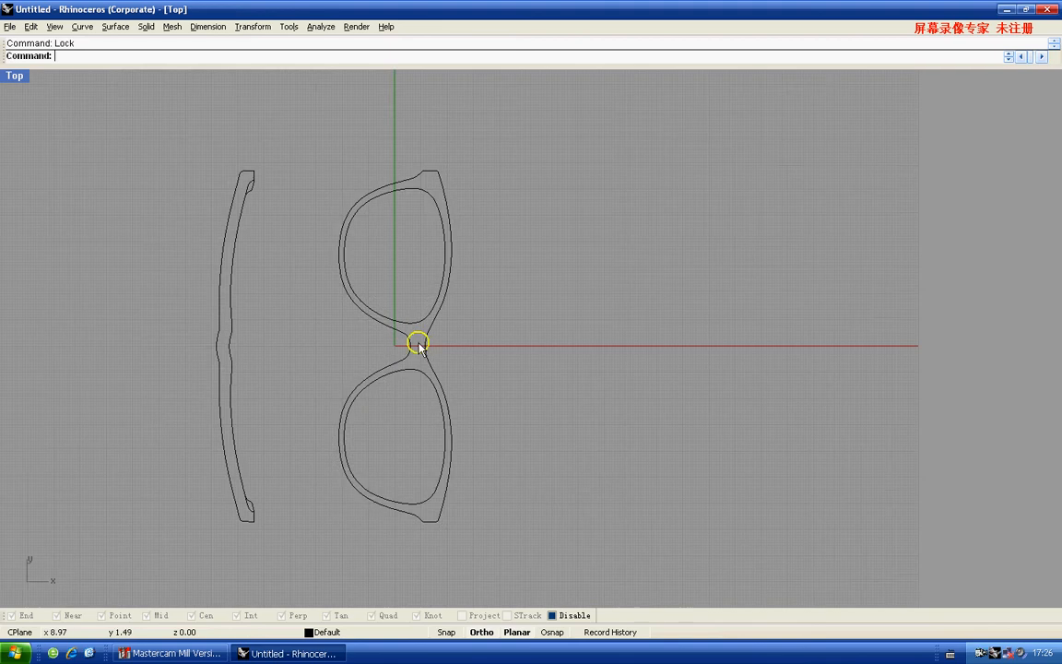
Draw a horizontal line from 0,0 along the positive X axis, extending past the frame's bridge
type("line")
key("Return")
type("0,0")
key("Return")
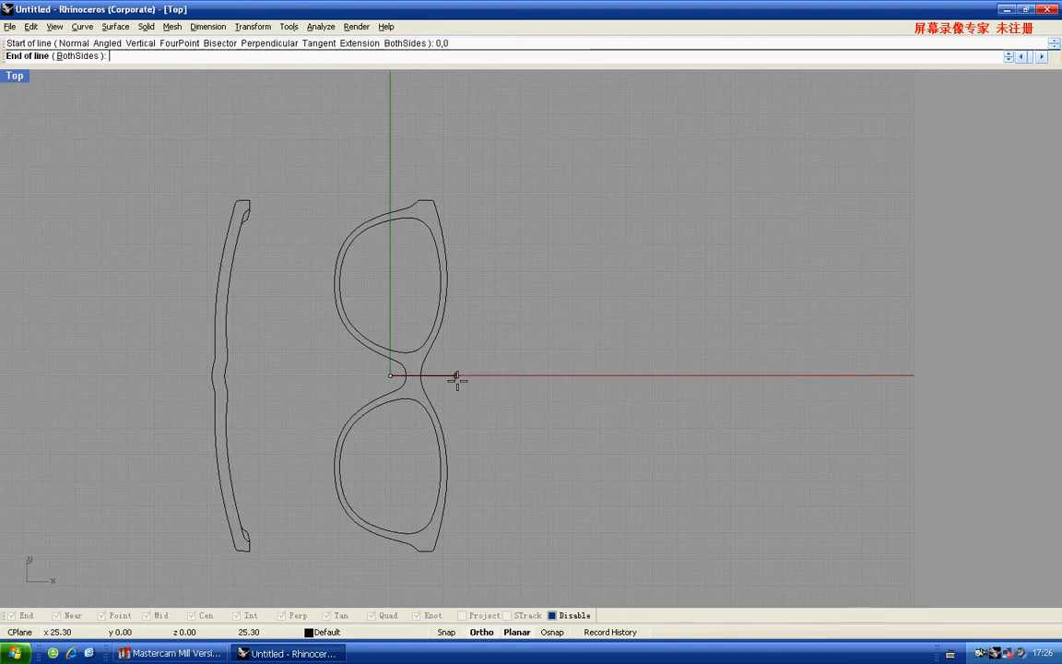
left_click(463, 378)
Trim away the frame outline below the horizontal line and delete the unlocked lower lens curve
left_click_drag(452, 360, 373, 399)
right_click_drag(374, 388, 437, 434)
type("trim")
key("Return")
left_click(413, 387)
key("Return")
left_click(431, 403)
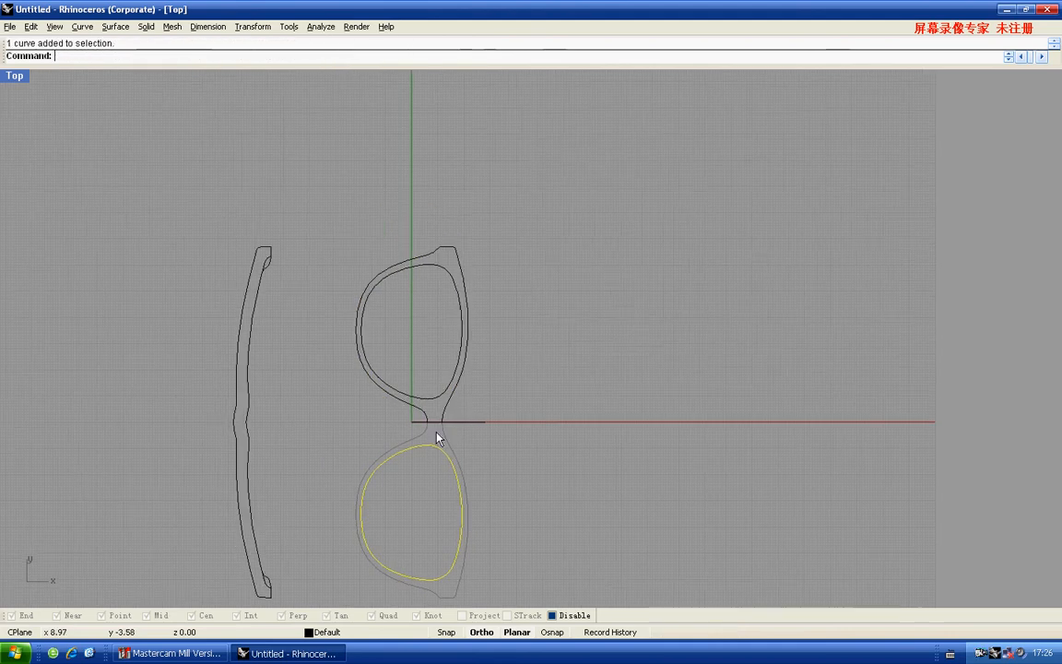
key("Delete")
Split the upper lens curve into two halves at points on its left and right sides
left_click(372, 324)
right_click_drag(373, 324, 375, 364)
type("S")
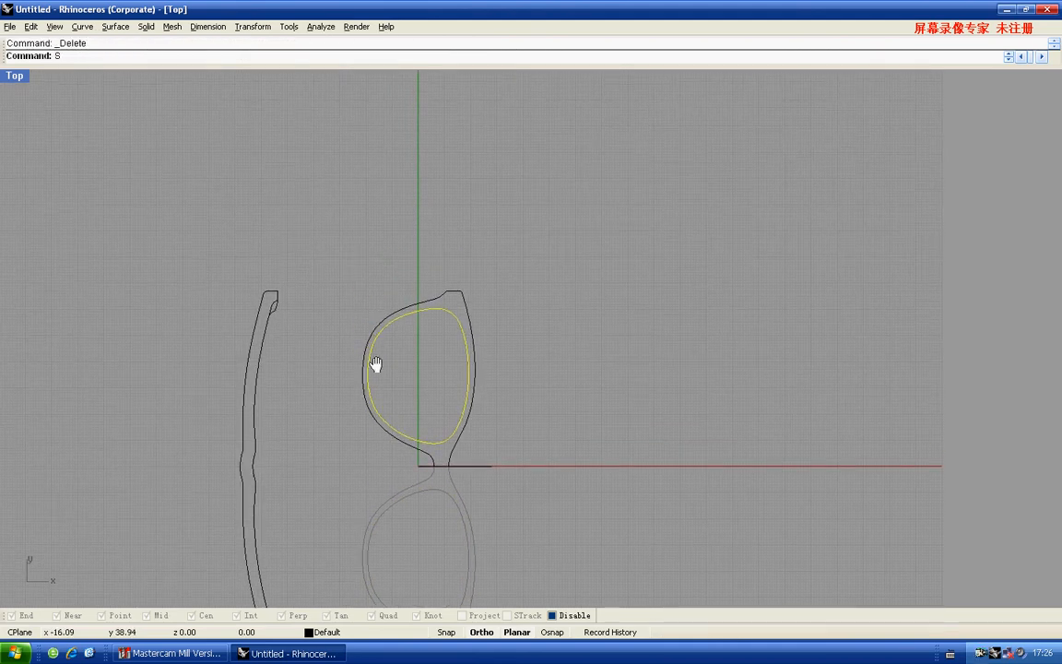
type("plit")
key("Return")
type("p")
key("Return")
scroll(364, 362, "up", 3)
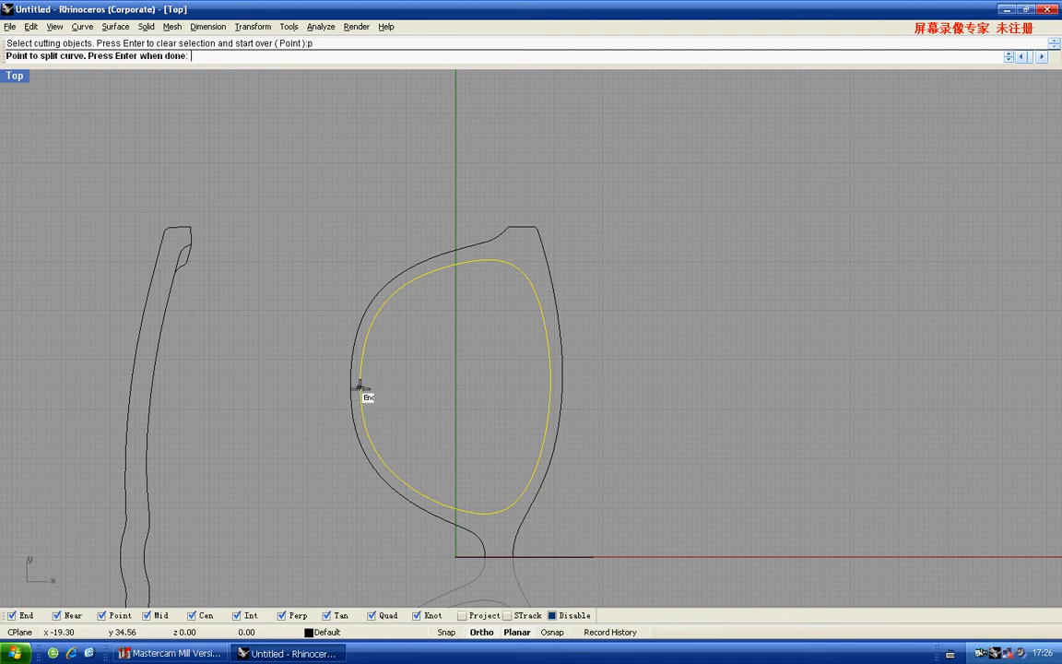
left_click(359, 387)
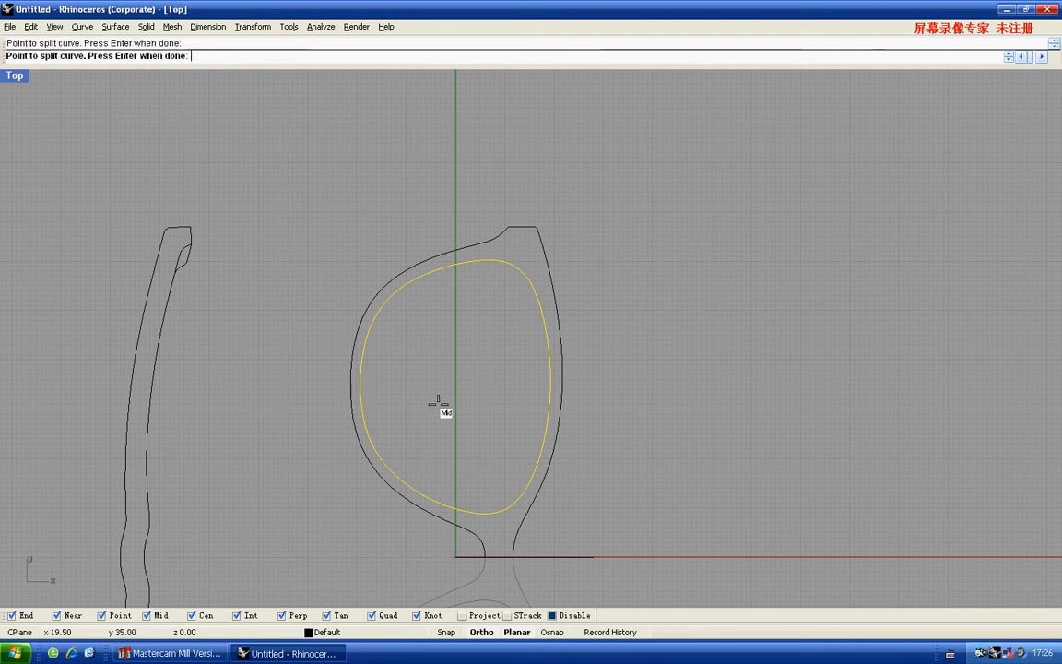
left_click(550, 383)
key("Return")
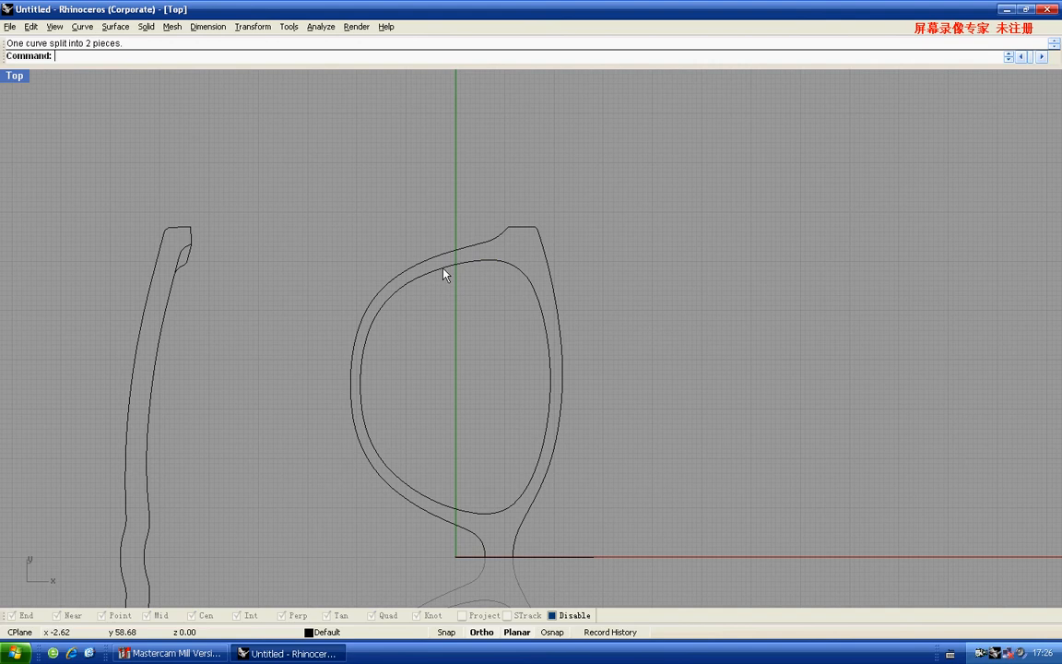
Move the upper half of the lens curve slightly upward, leaving the lower half in place
left_click(443, 271)
right_click_drag(416, 368, 426, 274)
left_click(374, 317, "shift")
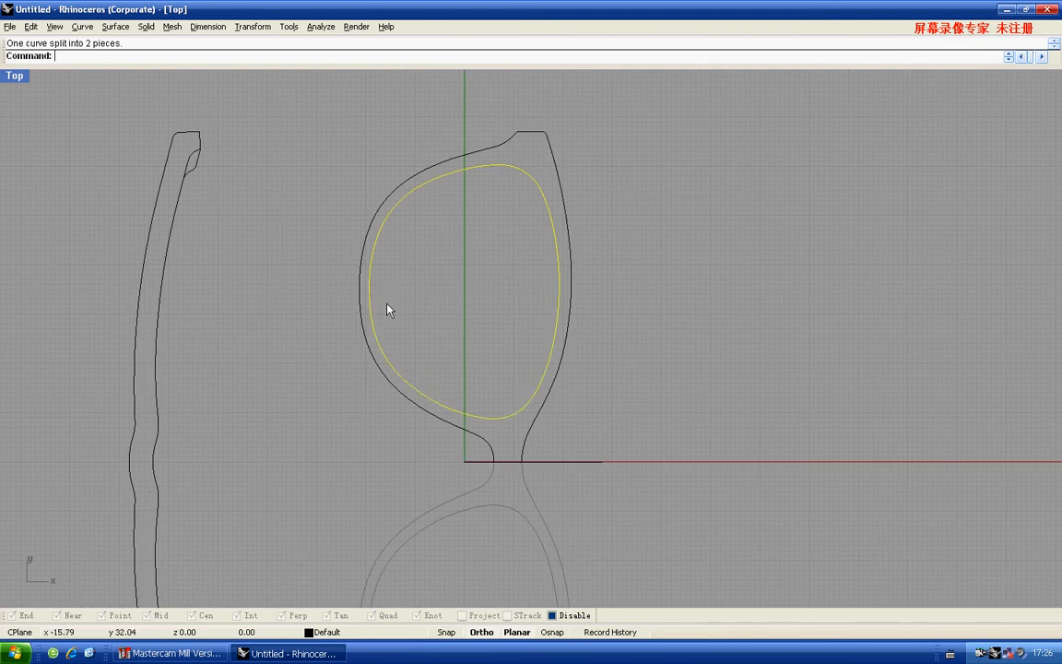
left_click_drag(376, 261, 379, 226)
key("Return")
Duplicate both halves of the lens curve and move the copy 50 units to the right
right_click_drag(371, 307, 391, 272)
left_click(380, 278, "shift")
key("ctrl+c")
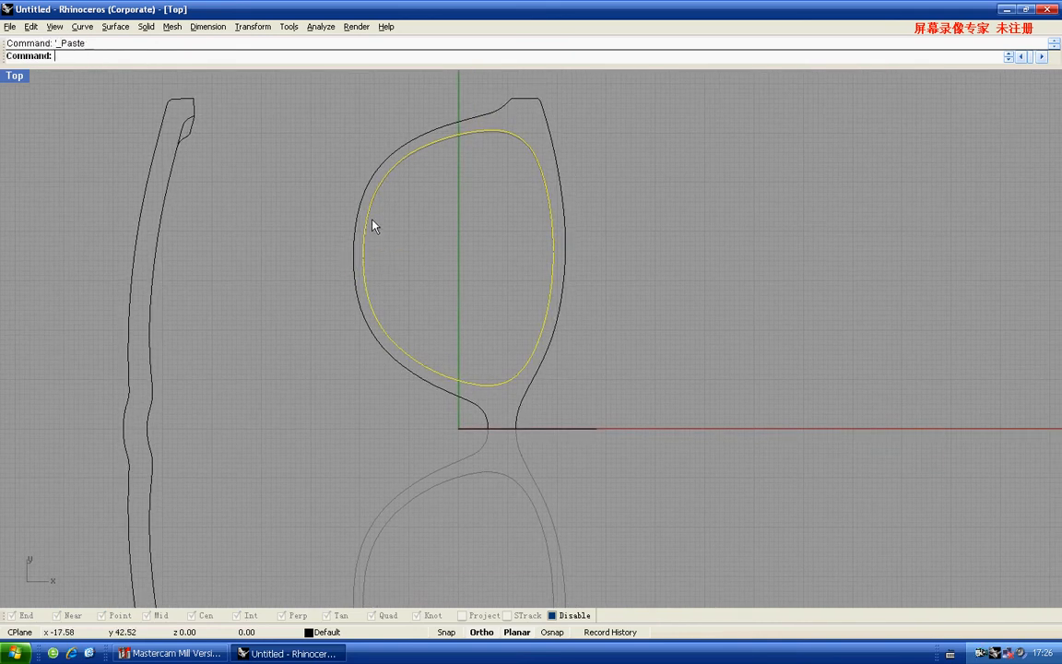
left_click_drag(367, 221, 393, 223)
type("50")
key("Return")
Move the upper half of the copied lens curve up by 0.4
right_click_drag(615, 218, 554, 243)
left_click(571, 194)
type("0")
left_click_drag(588, 187, 586, 157)
type(".4")
key("Return")
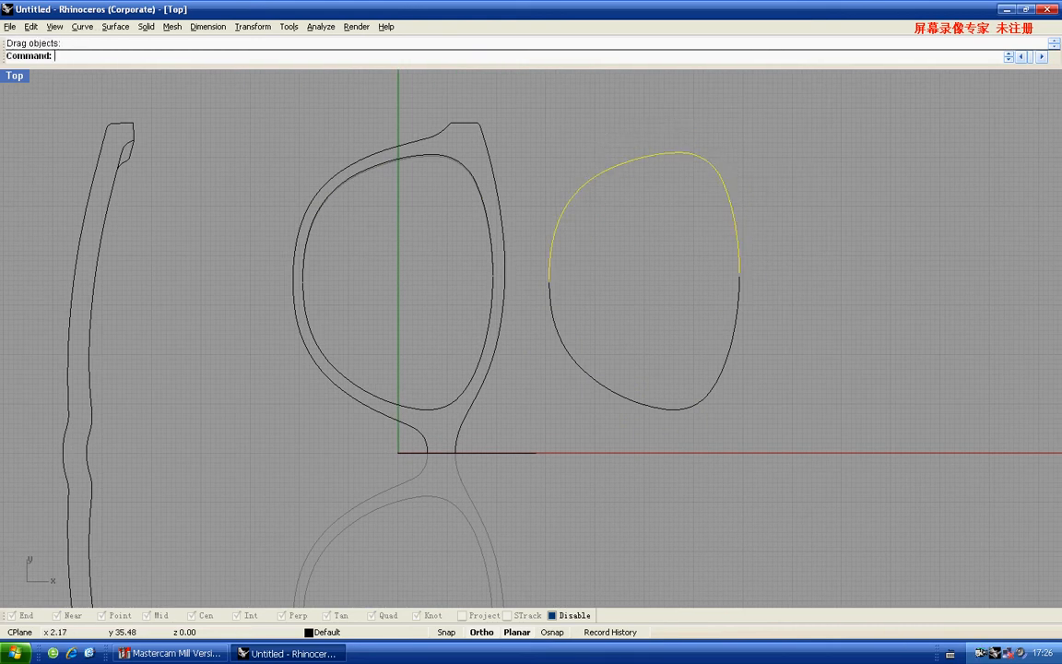
mouse_move(413, 280)
right_mouse_down()
mouse_move(446, 277)
mouse_move(433, 304)
mouse_move(404, 309)
mouse_move(401, 269)
right_mouse_up()
key("Escape")
Bridge the left gap between the halves of the frame's lens curve with a curvature-continuous blend
type("blend")
key("Return")
scroll(350, 257, "up", 6)
left_click(363, 228)
left_click(363, 248)
Bridge the right gap of the frame's lens curve with a curvature-continuous blend
right_click_drag(653, 271, 560, 264)
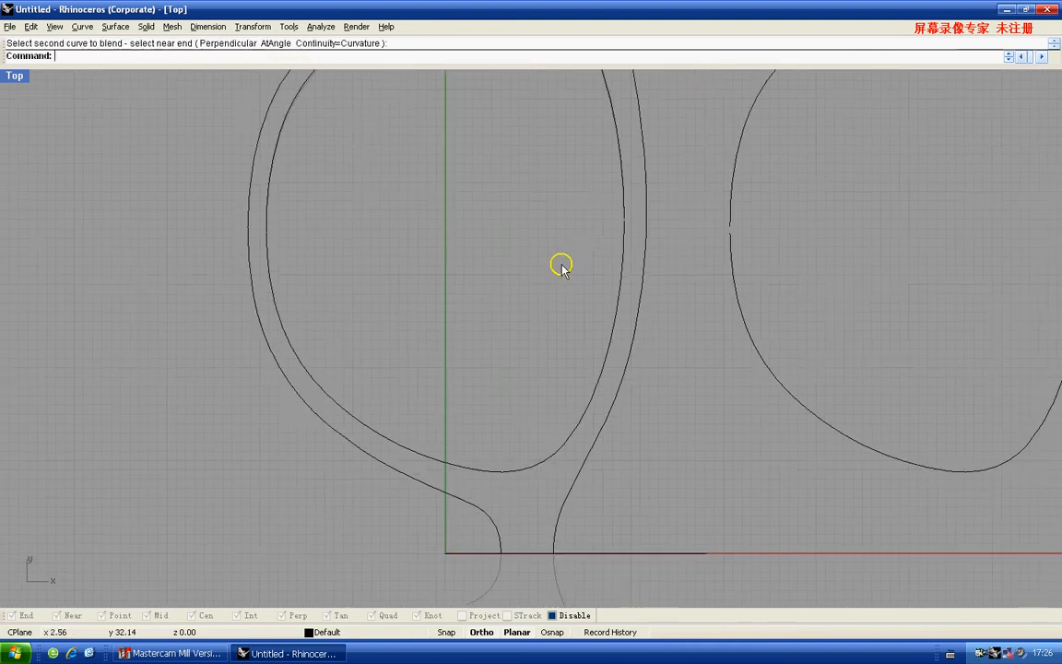
right_click(560, 264)
scroll(622, 230, "up", 6)
left_click(627, 189)
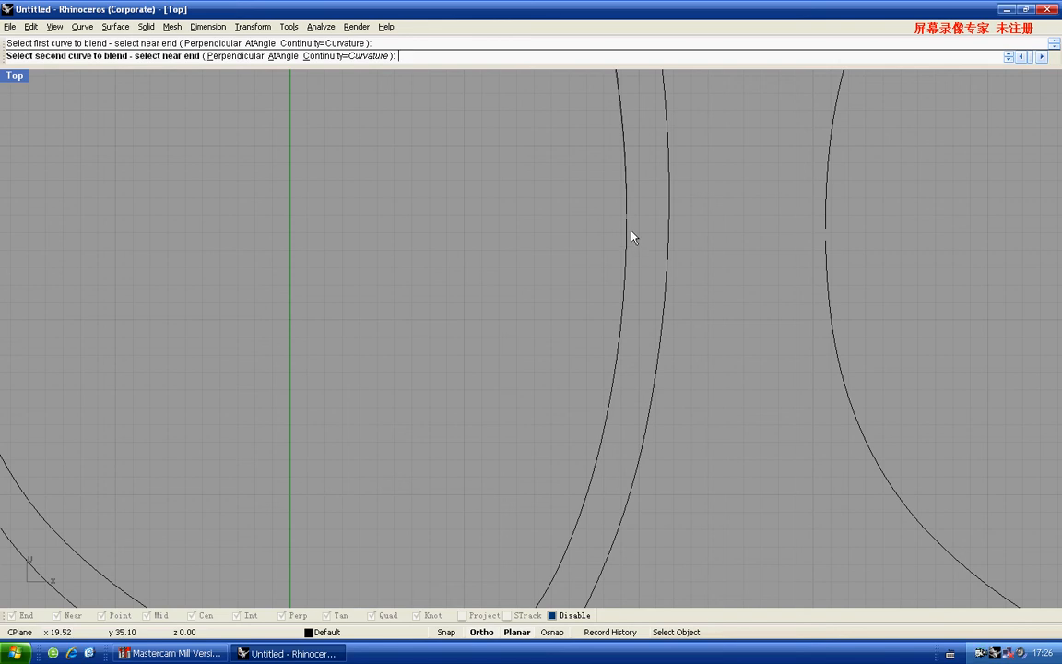
left_click(629, 229)
right_click_drag(624, 222, 588, 238)
right_click(588, 237)
scroll(588, 218, "up", 6)
left_click(587, 218)
left_click(582, 278)
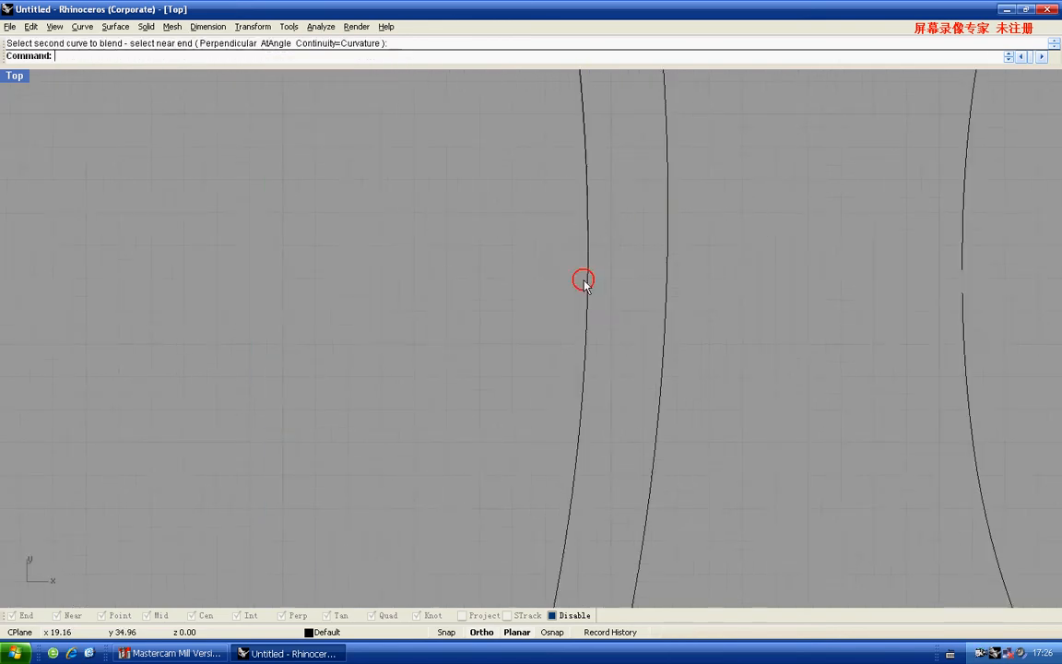
Bridge the left and right gaps of the copied lens curve with curvature-continuous blends
scroll(580, 279, "down", 4)
right_click_drag(830, 275, 593, 252)
right_click(593, 253)
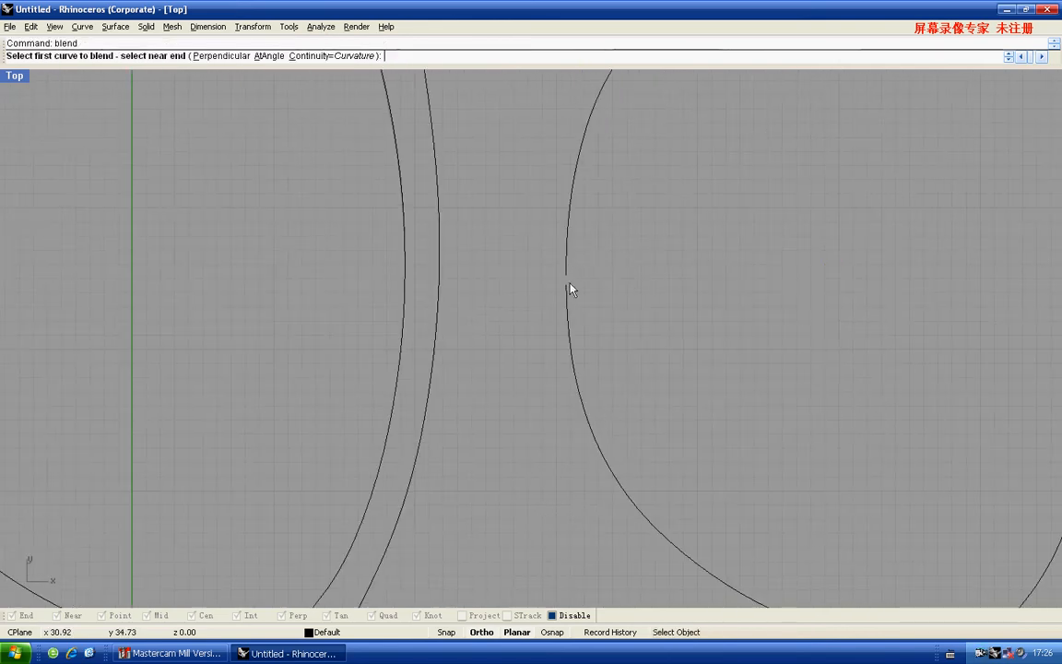
left_click(566, 269)
scroll(569, 290, "down", 4)
key("Escape")
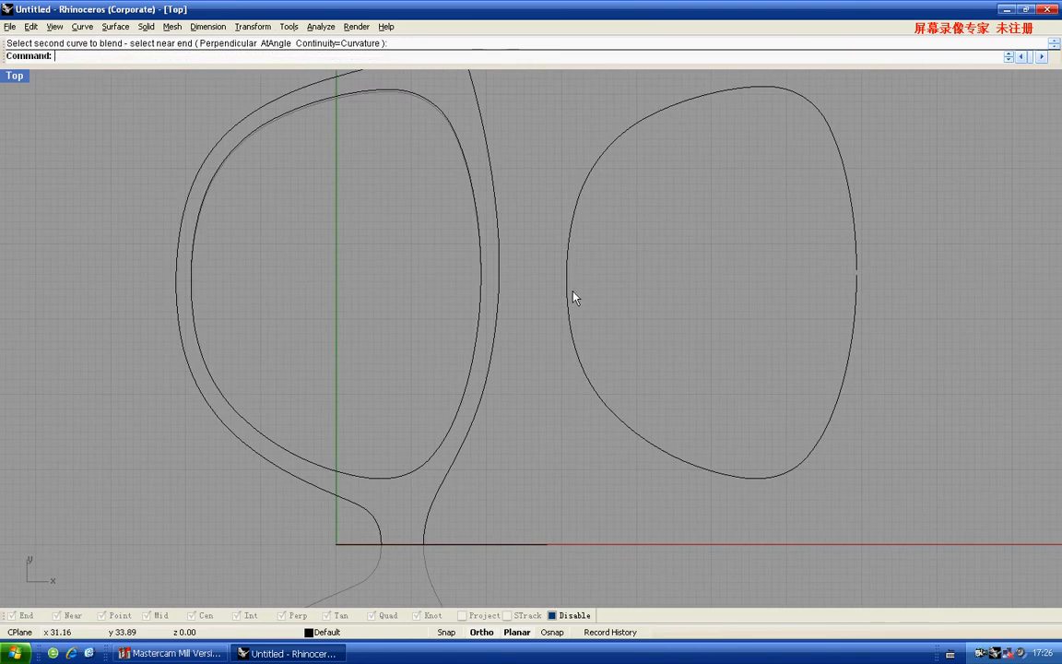
scroll(573, 292, "down", 2)
right_click_drag(799, 301, 689, 298)
right_click(685, 290)
scroll(680, 279, "up", 6)
left_click(716, 187)
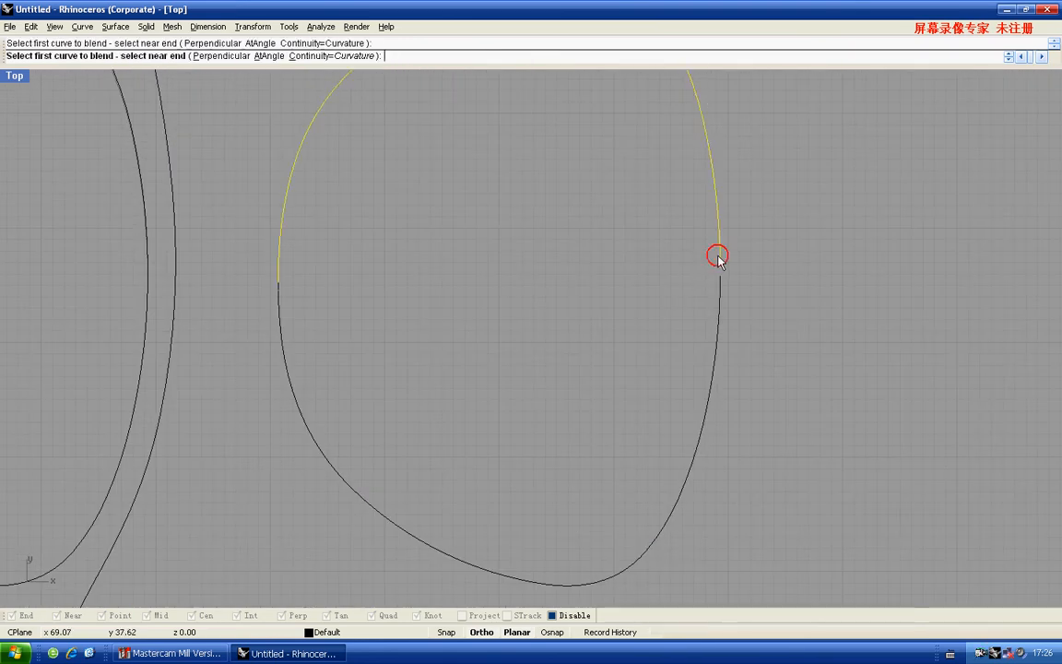
key("Escape")
Join the half-frame outline and the pieces of both lens curves
scroll(560, 263, "down", 6)
left_click_drag(676, 434, 398, 173)
right_click_drag(522, 344, 520, 370)
key("ctrl+j")
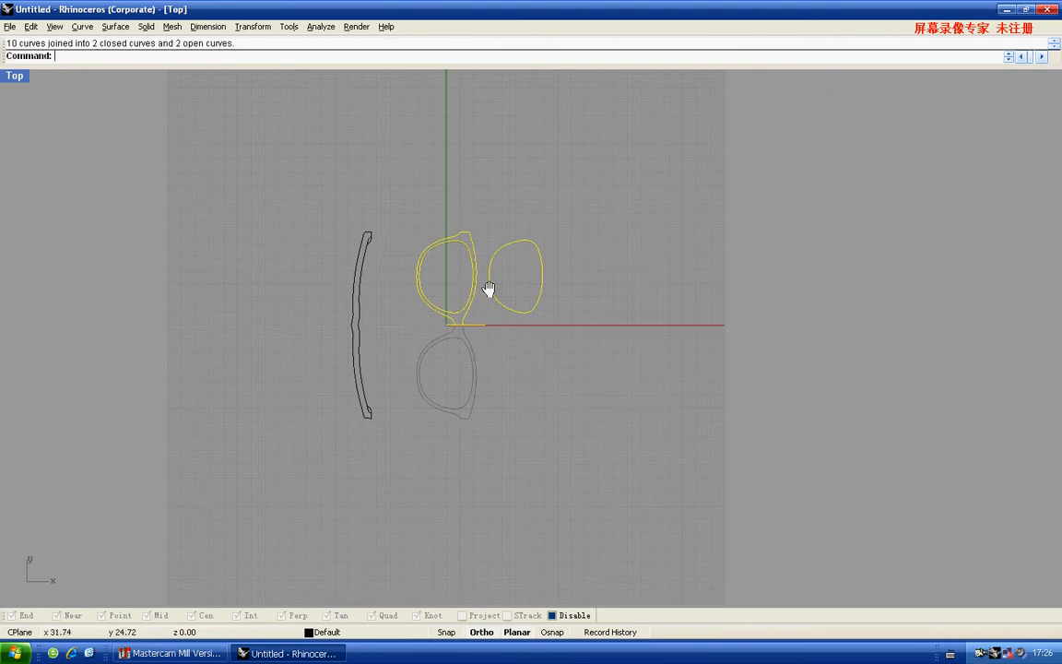
Offset the frame's closed lens curve inward by 0.3
scroll(457, 277, "up", 5)
left_click(445, 236)
right_click_drag(455, 267, 458, 296)
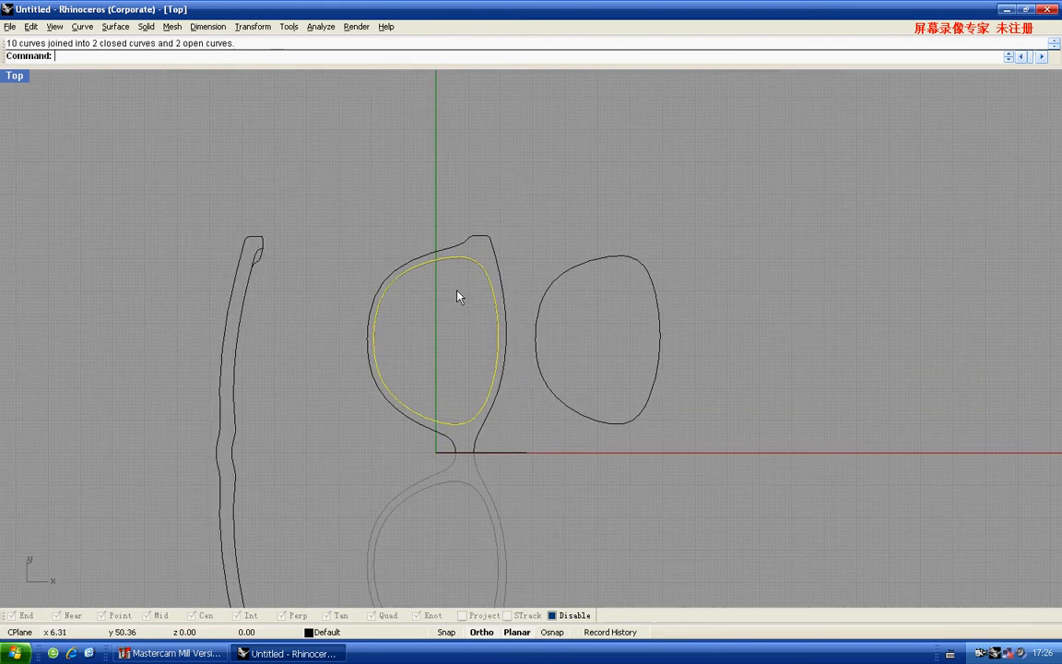
type("offset")
key("Return")
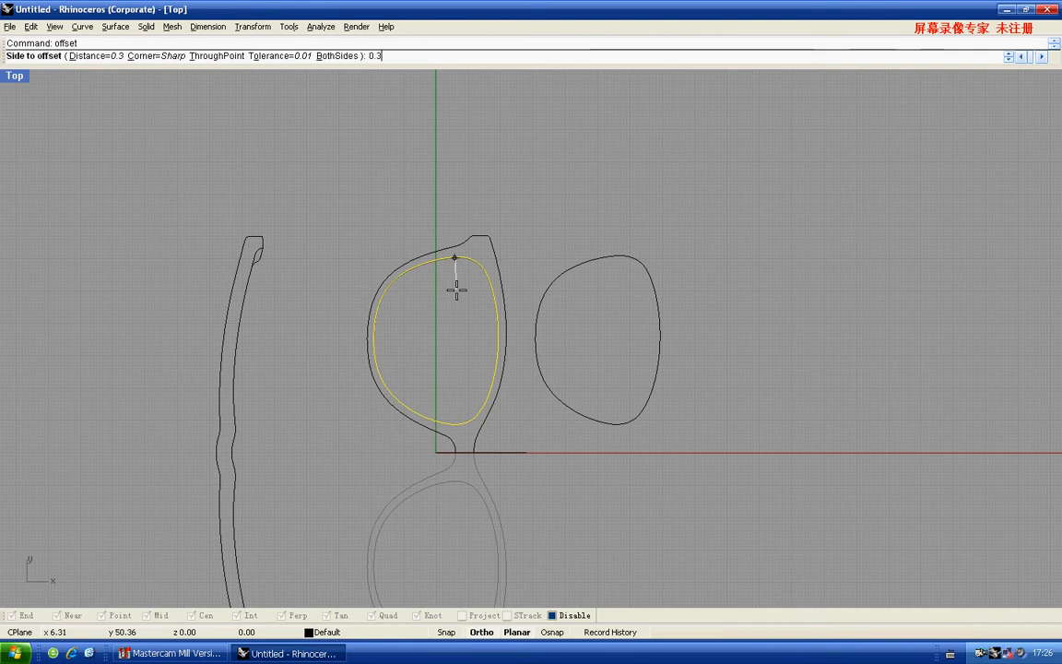
key("Return")
left_click(416, 344)
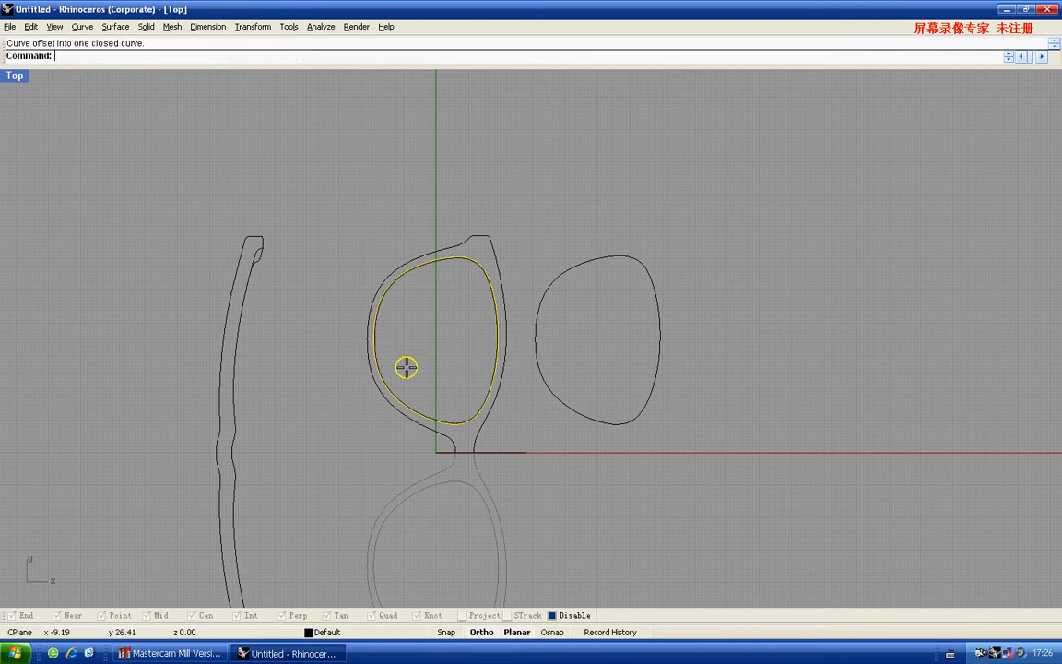
Refit the selected lens curve with a fitting tolerance of 0.05 and degree 3, deleting the input curve
scroll(412, 336, "up", 4)
right_click_drag(406, 320, 405, 350)
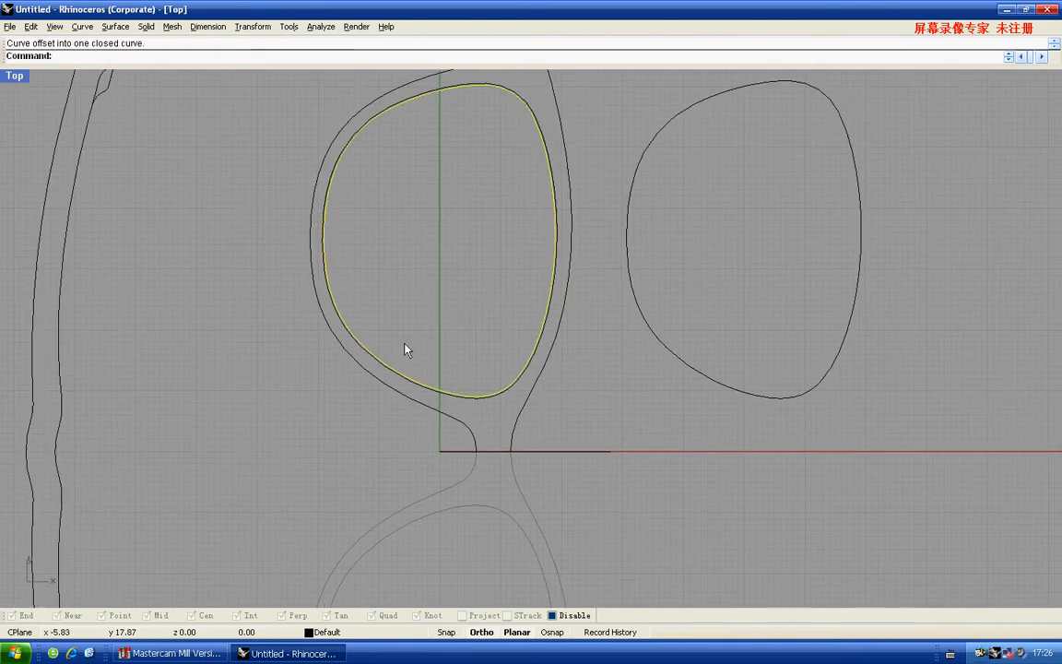
type("fitcrv")
key("Return")
key("Return")
scroll(394, 344, "up", 5)
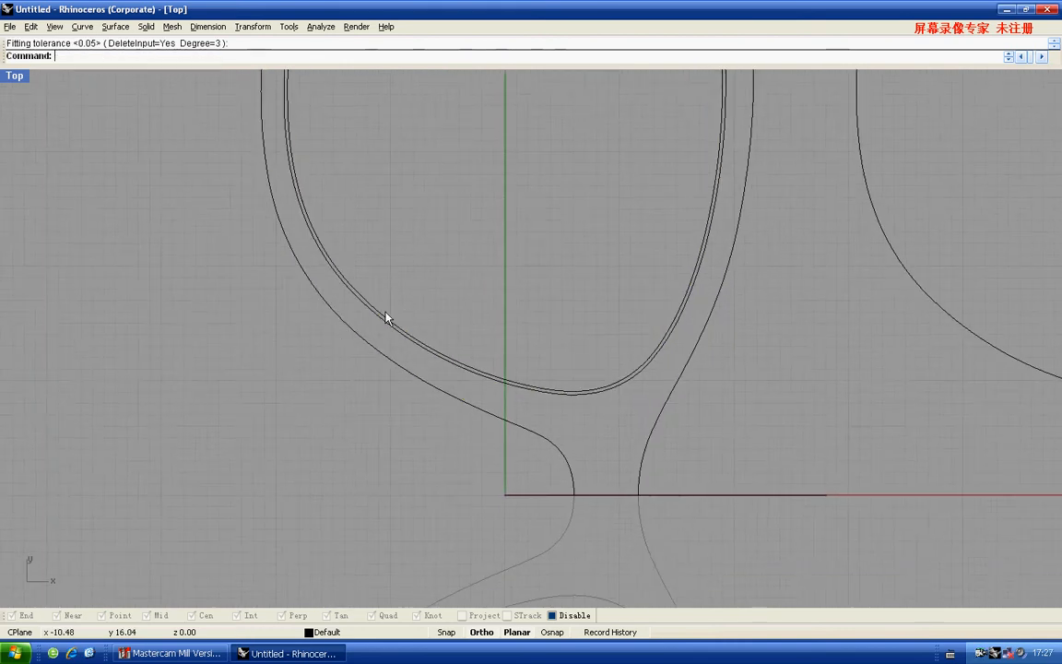
Measure the gap between the two lens curves along their left side with an aligned dimension
scroll(386, 316, "down", 5)
type("dal")
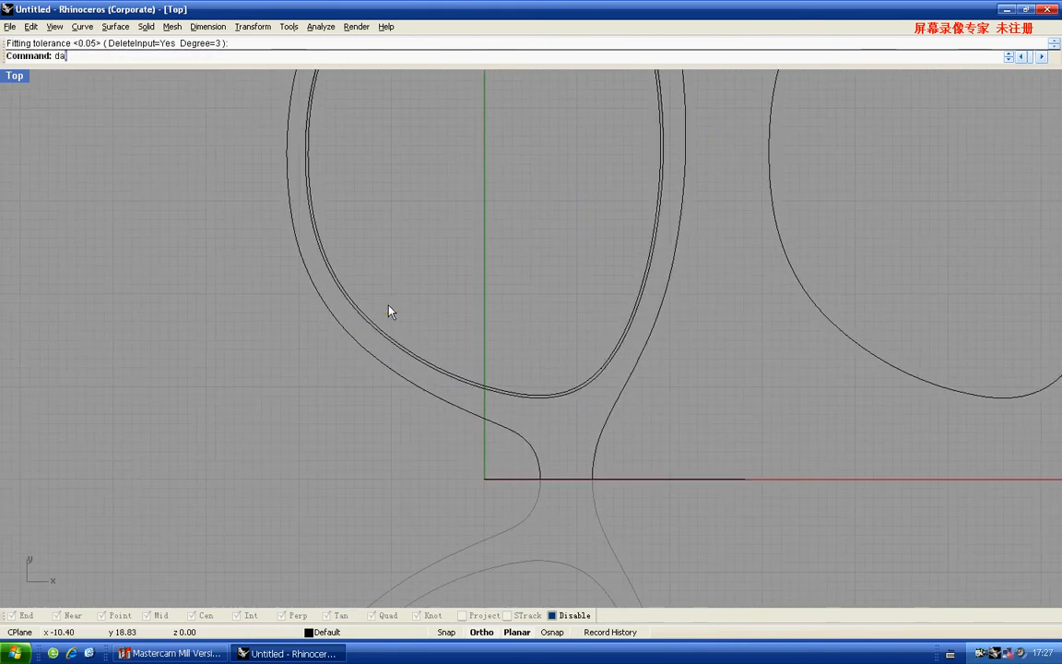
key("Return")
scroll(325, 189, "up", 5)
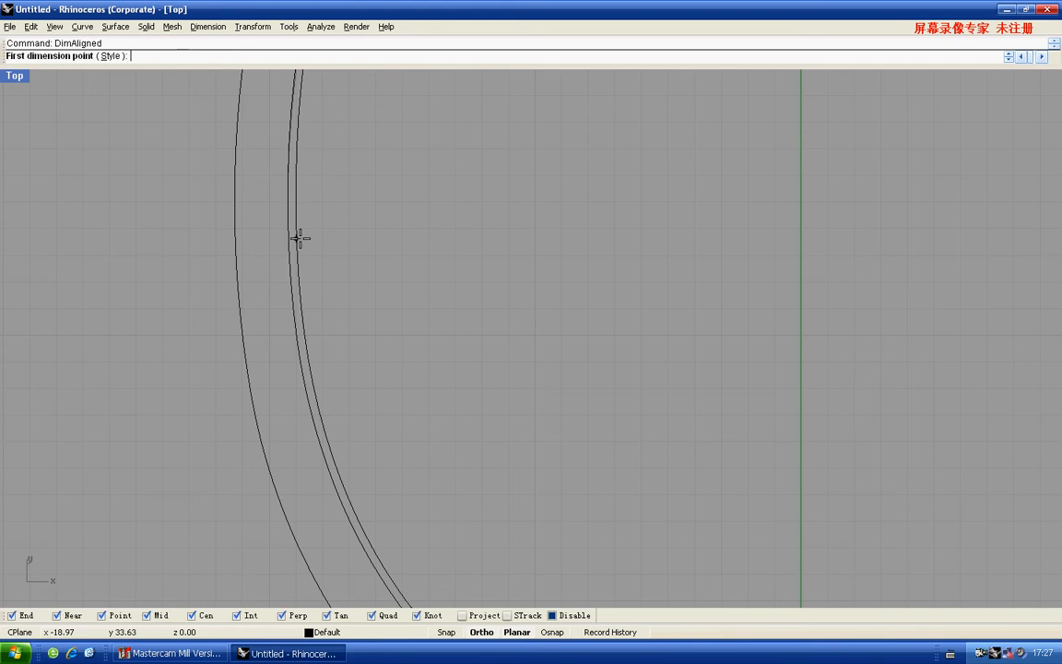
left_click(296, 238)
left_click(289, 238)
left_click(298, 241)
scroll(303, 246, "down", 5)
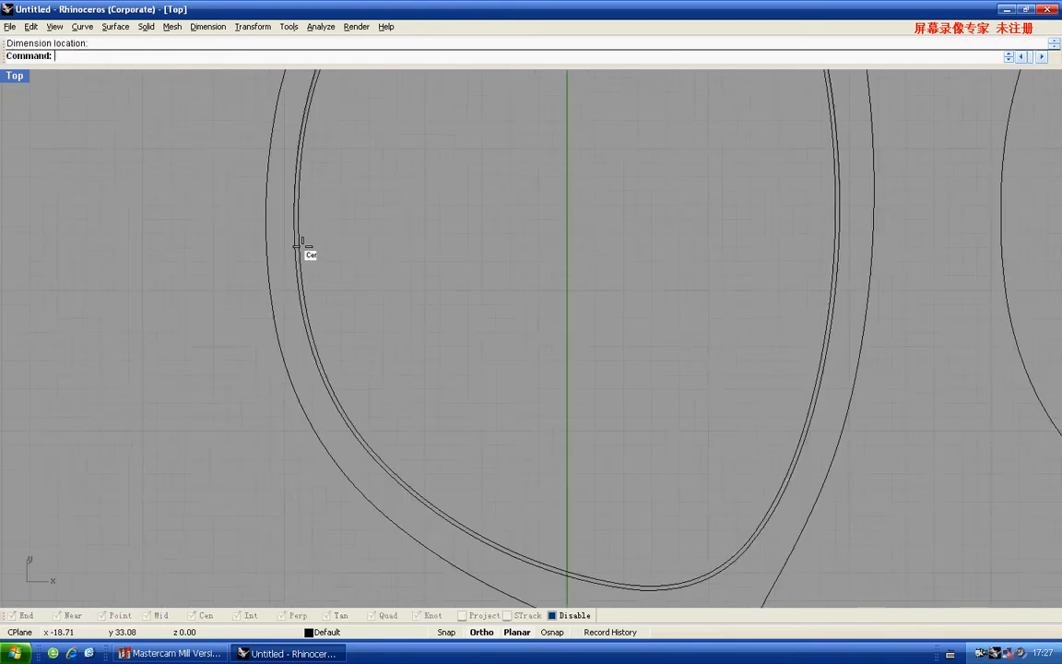
Show the inner lens curve's control points and move the lower-left ones slightly inward, widening the gap to the outer lens curve there
key("F10")
right_click_drag(369, 319, 350, 261)
left_click_drag(330, 235, 529, 448)
scroll(505, 403, "up", 2)
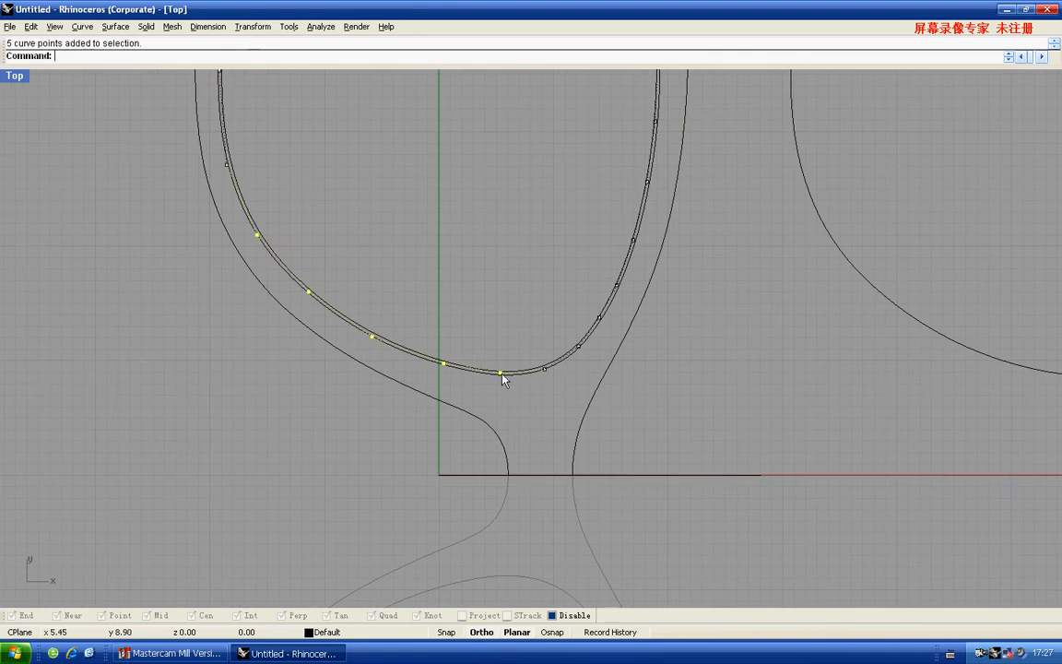
mouse_move(497, 373)
left_mouse_down()
mouse_move(498, 361)
mouse_move(495, 372)
left_mouse_up()
scroll(505, 363, "up", 3)
left_click(496, 365)
scroll(495, 365, "up", 2)
scroll(492, 374, "down", 6)
right_click_drag(358, 311, 410, 341)
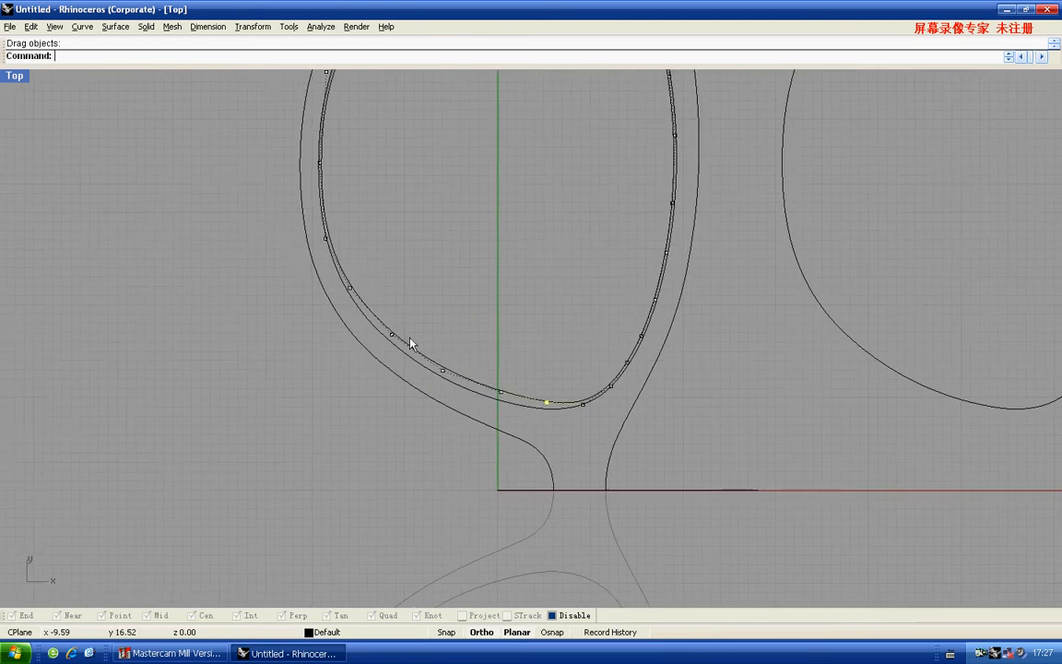
scroll(412, 338, "down", 2)
key("Escape")
key("Escape")
Mirror both lens curves as copies across the horizontal axis through 0,0
scroll(521, 384, "up", 4)
right_click_drag(532, 392, 521, 338)
left_click_drag(521, 338, 489, 282)
right_click_drag(489, 282, 488, 319)
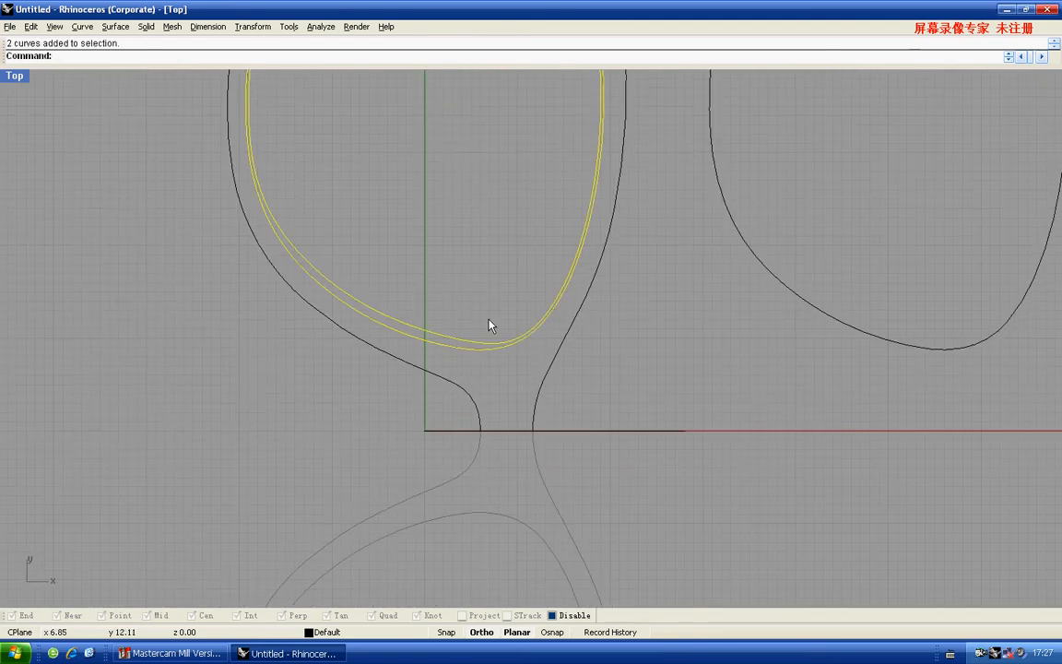
type("i")
key("Return")
type("0,0")
key("Return")
scroll(524, 333, "down", 2)
right_click_drag(616, 378, 613, 259)
left_click(614, 258)
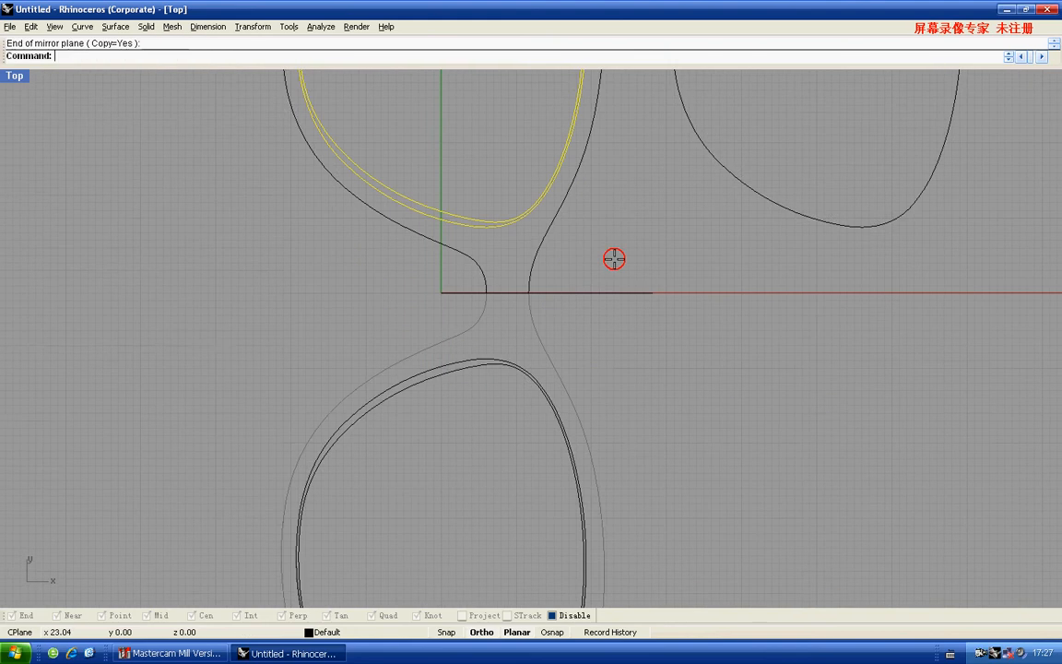
Add the mirrored pair to the selection and export all four lens curves over the existing IGES file with the default type and 0.01 tolerance
right_click_drag(596, 359, 594, 321)
left_click_drag(594, 321, 485, 400)
right_click_drag(485, 400, 486, 406)
type("ex")
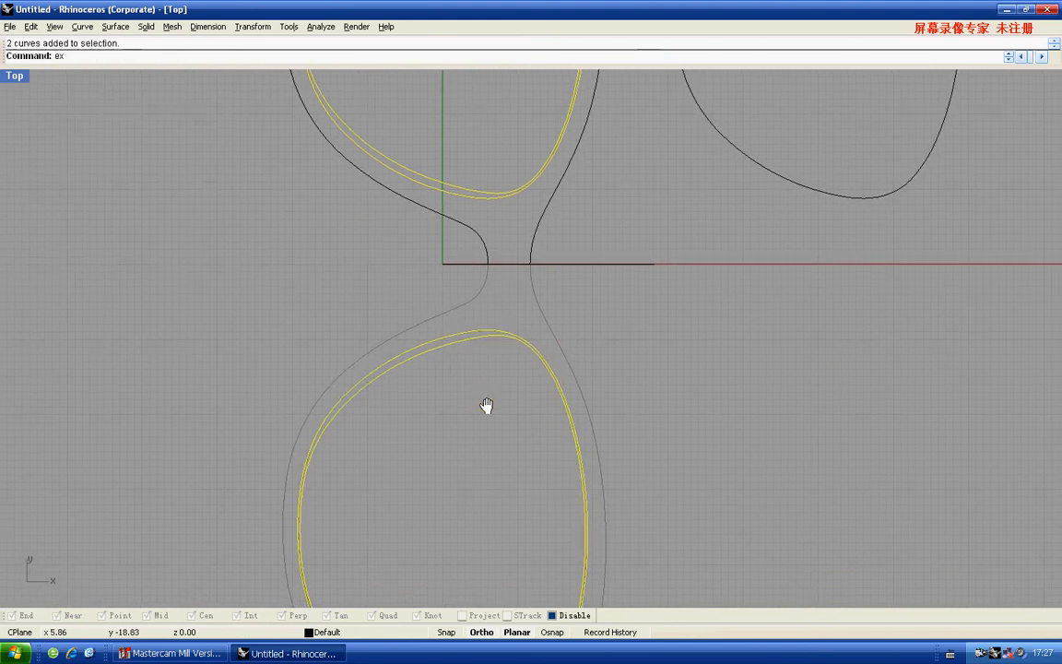
type("port")
key("Return")
double_click(328, 287)
key("Return")
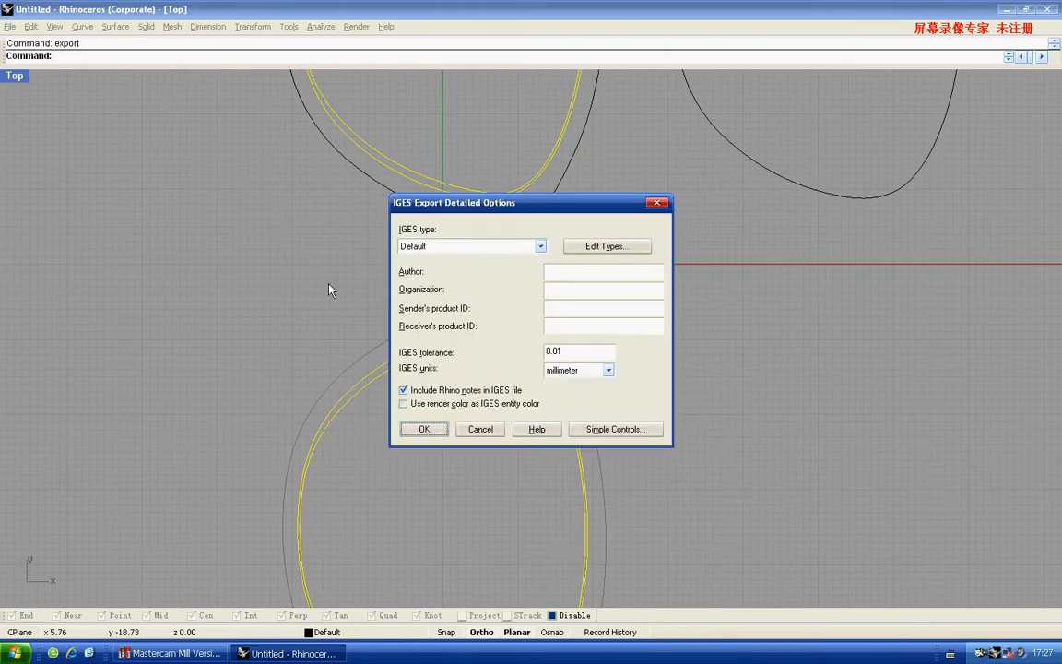
key("Return")
Switch to Mastercam and read in the IGES file t from the desktop with the default import parameters
key("alt+Tab")
key("f")
key("c")
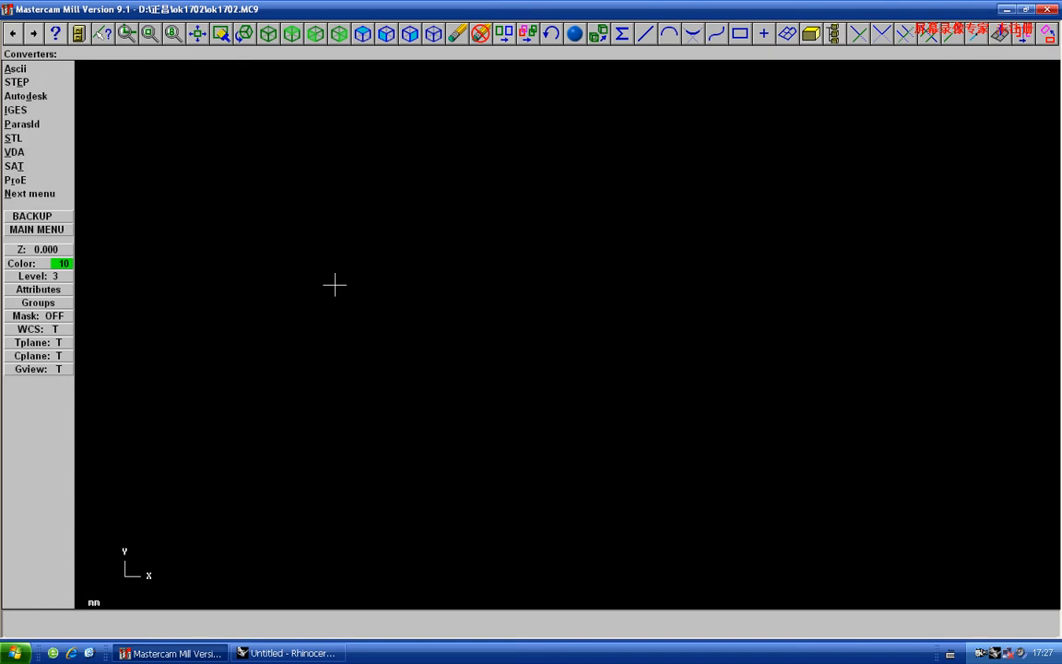
key("i")
key("r")
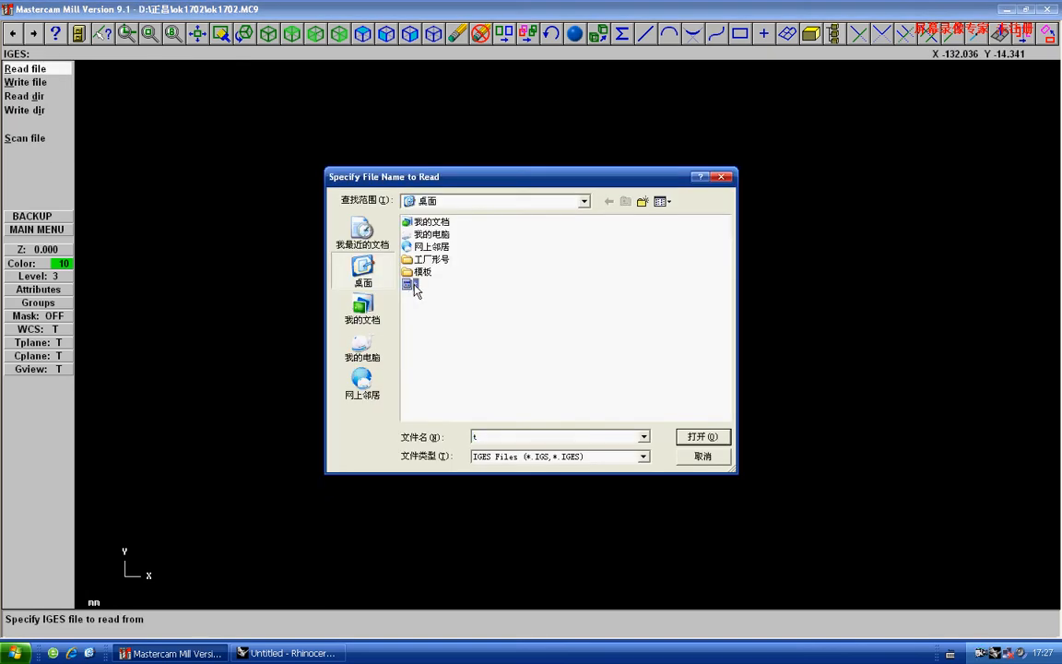
double_click(409, 286)
left_click(543, 441)
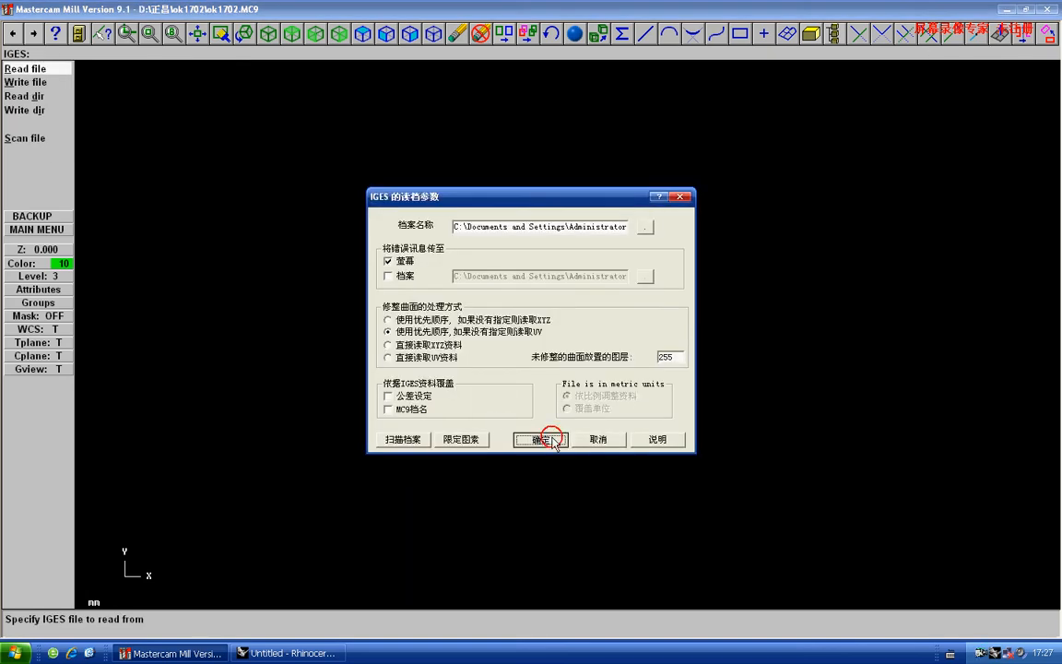
left_click(561, 347)
Add the lower lens's inner curve as a chain to operation 4 (G56 左孔), with its start point at the curve's left side
key("alt+o")
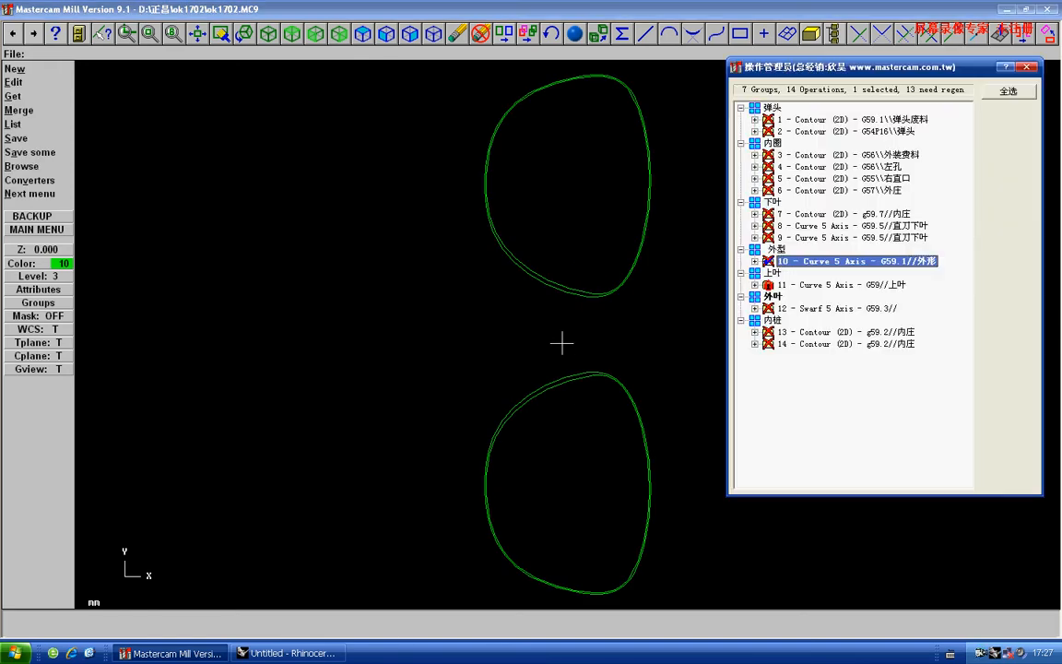
double_click(784, 167)
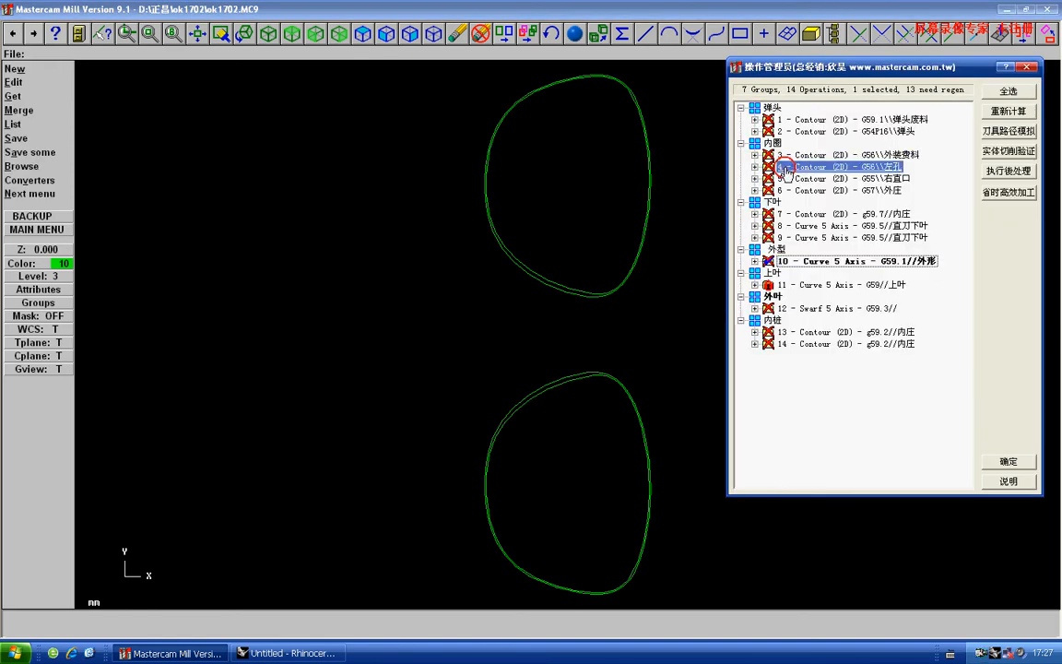
left_click(823, 202)
right_click(470, 275)
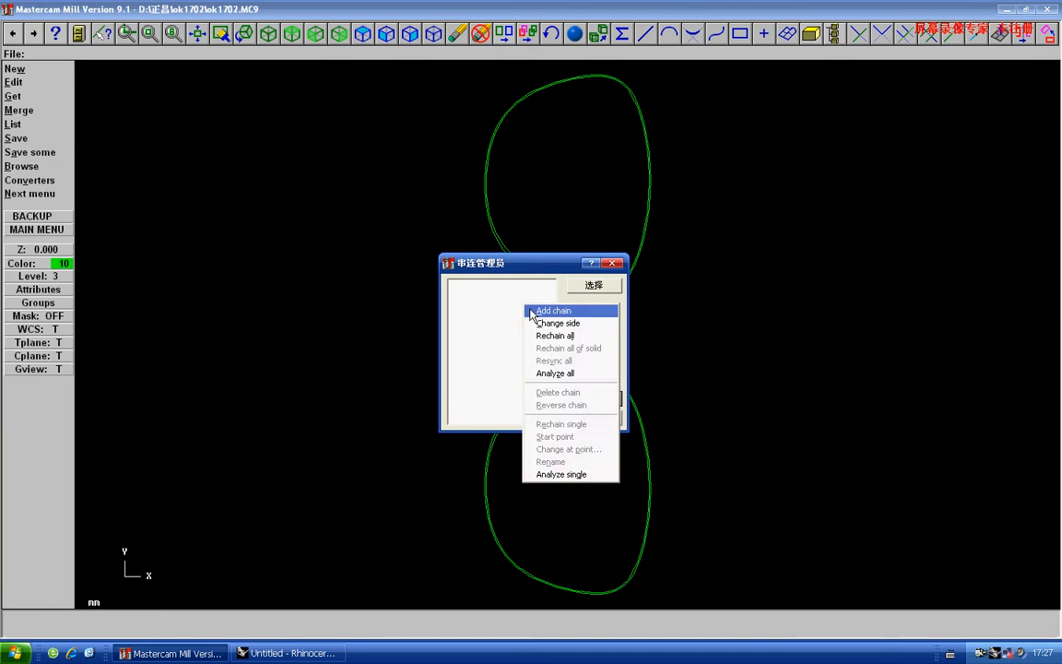
left_click(481, 280)
left_click(507, 451)
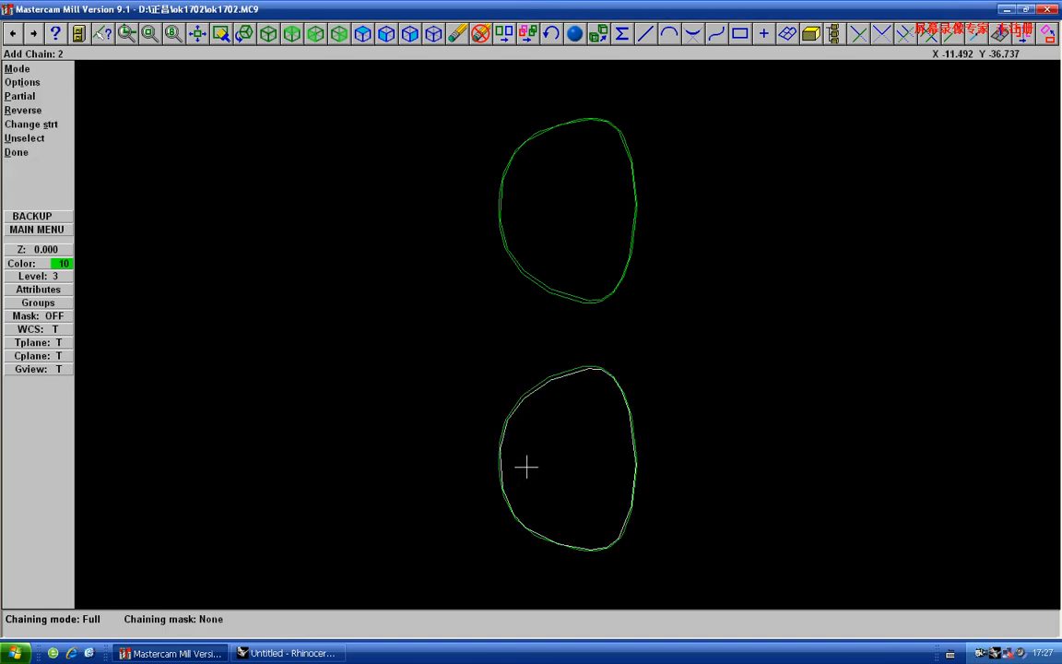
key("c")
key("y")
left_click(500, 464)
key("d")
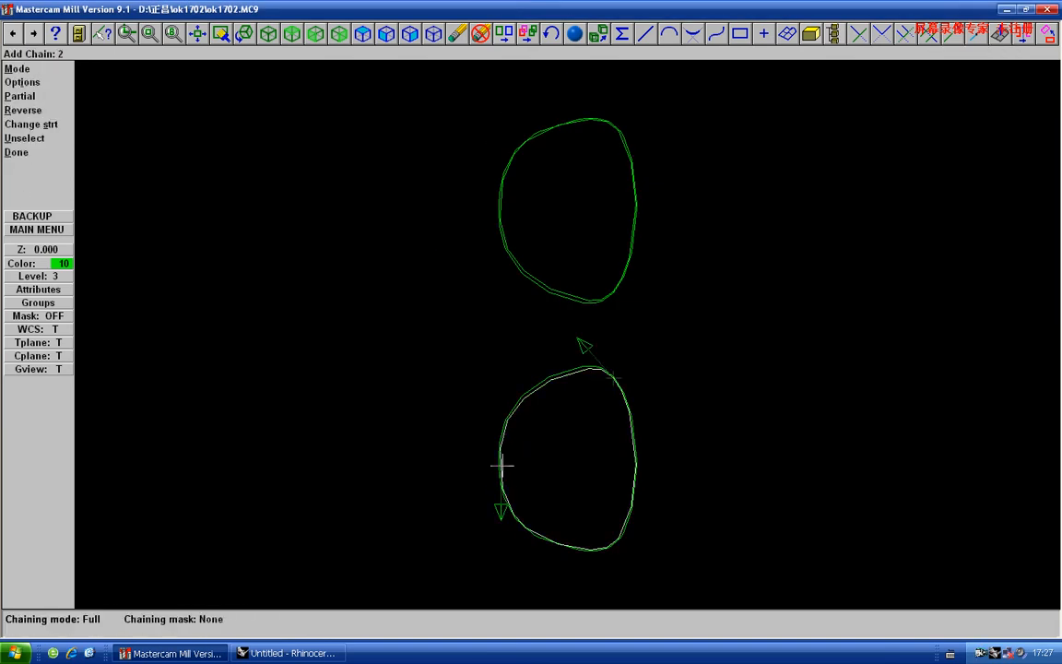
Chain the upper lens's inner curve for operation 4 with its start point on the left side, and accept both chains
scroll(498, 272, "up", 1)
scroll(510, 192, "down", 1)
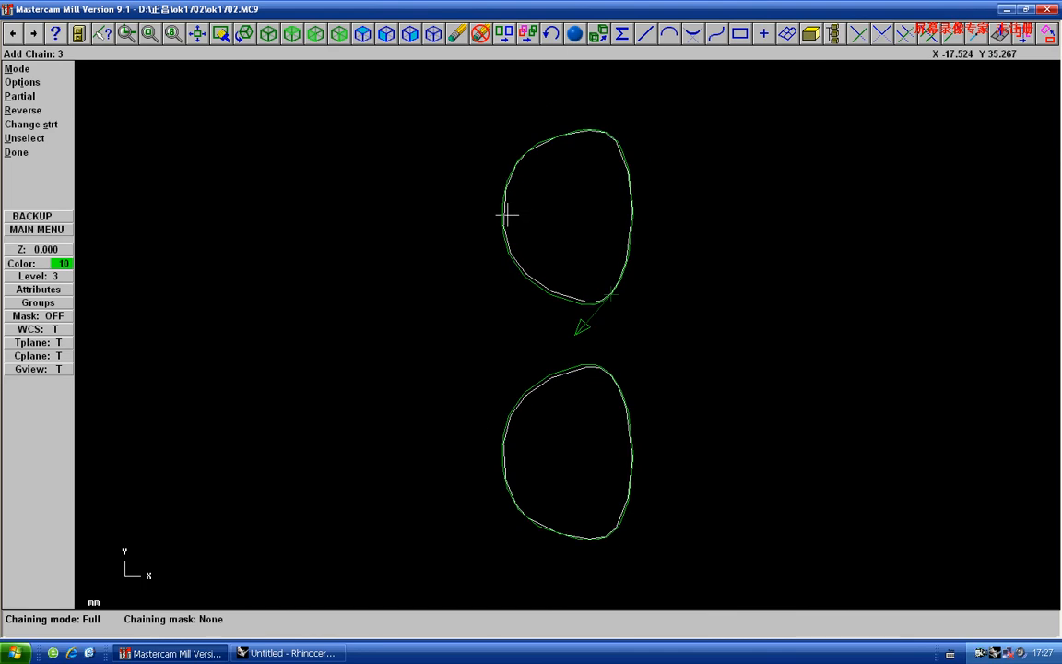
left_click(505, 213)
key("c")
key("y")
left_click(513, 260)
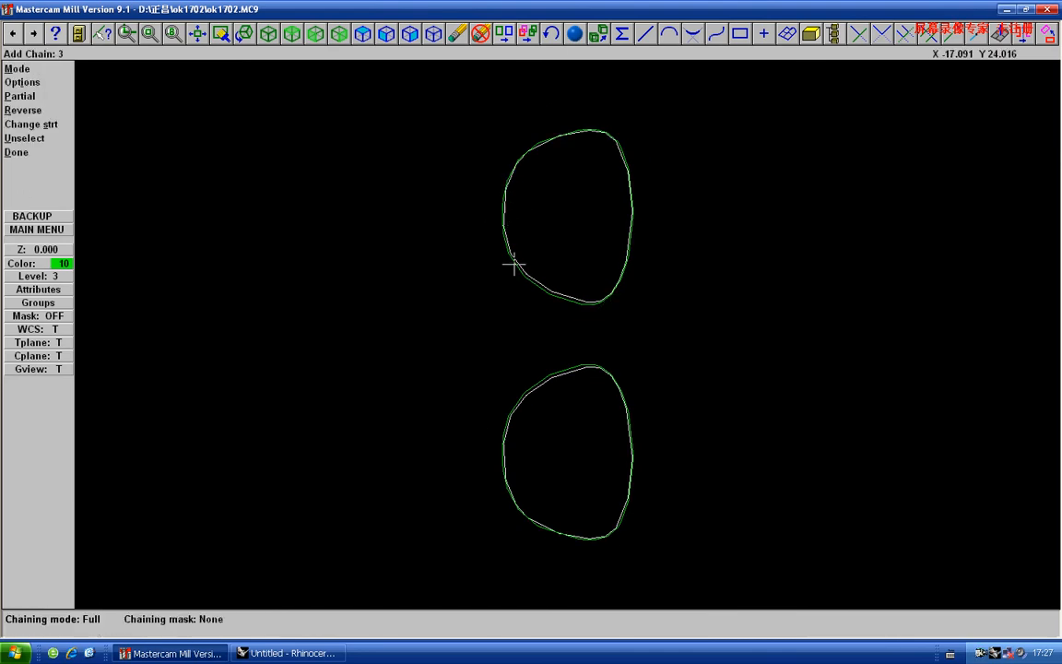
key("d")
left_click(595, 400)
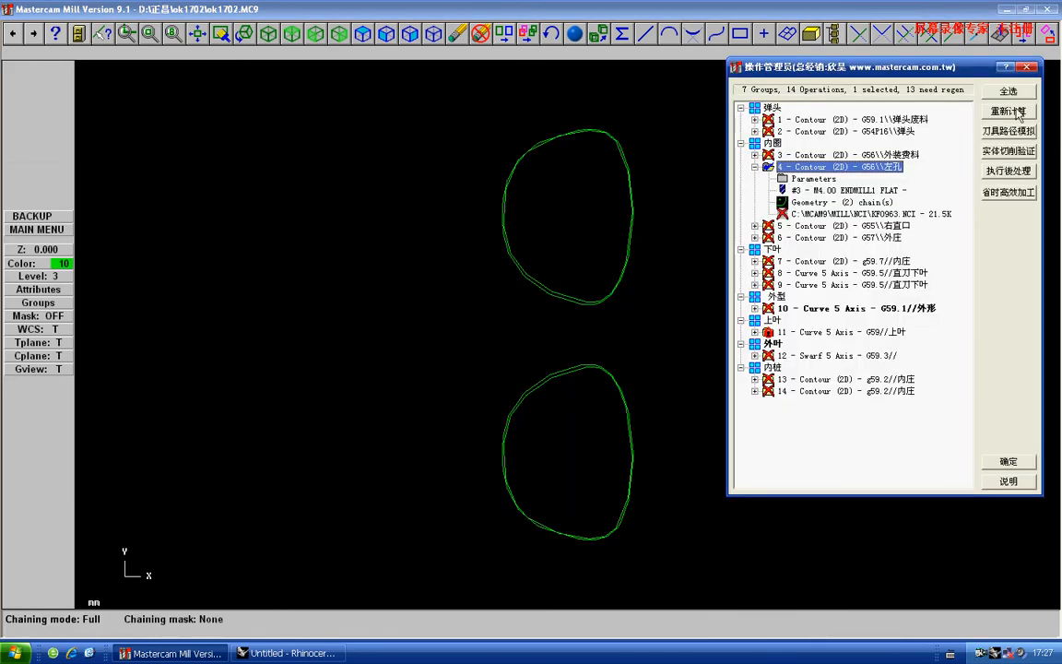
Regenerate operation 4 and backplot its contour toolpath around both lenses
left_click(1008, 131)
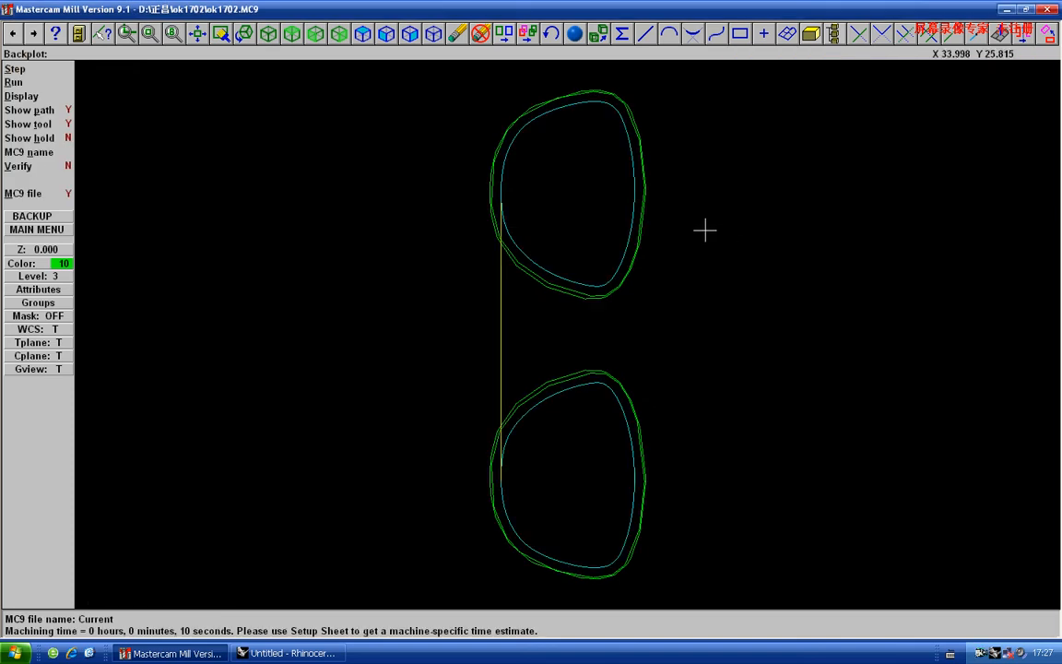
key("r")
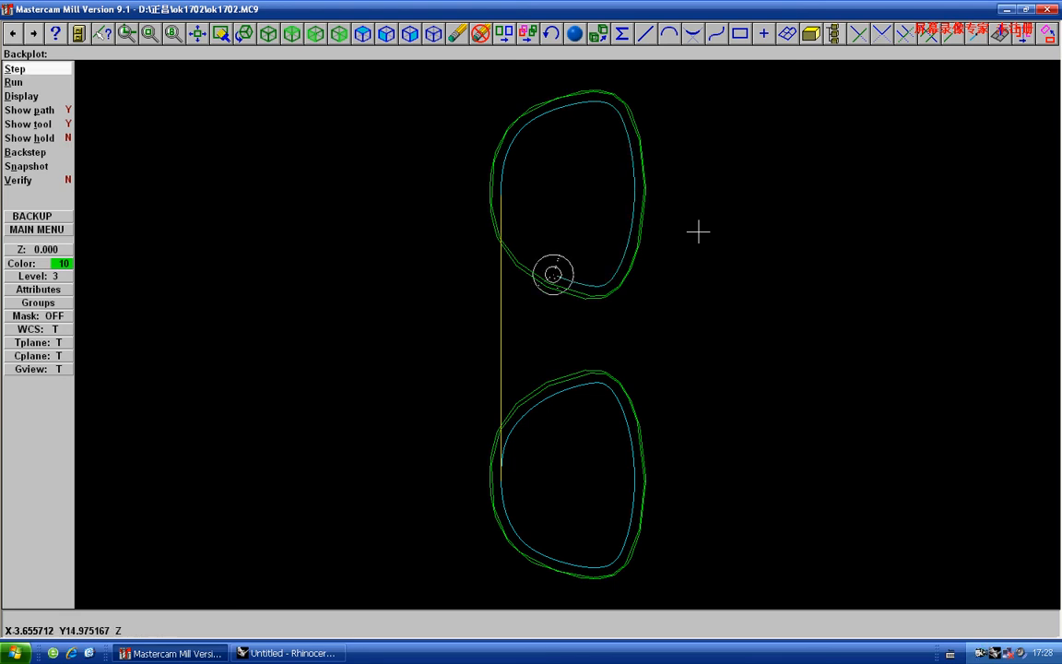
key("Return")
key("Escape")
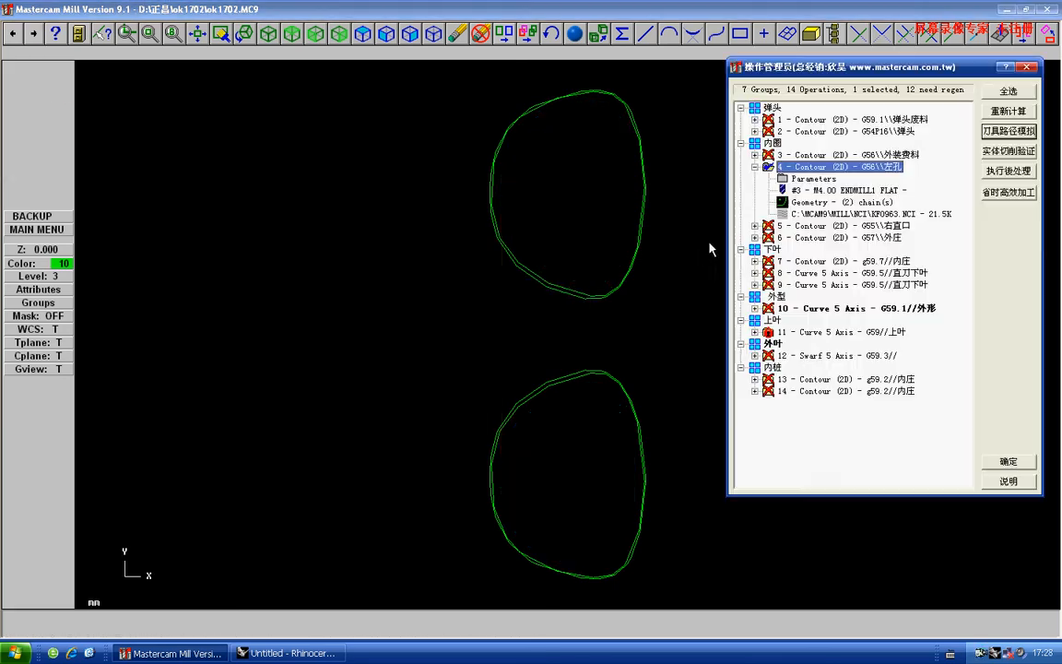
Add the lower lens's outer curve as a chain to operation 5 (G55 右直口), starting at its left side and running upward
left_click(811, 202)
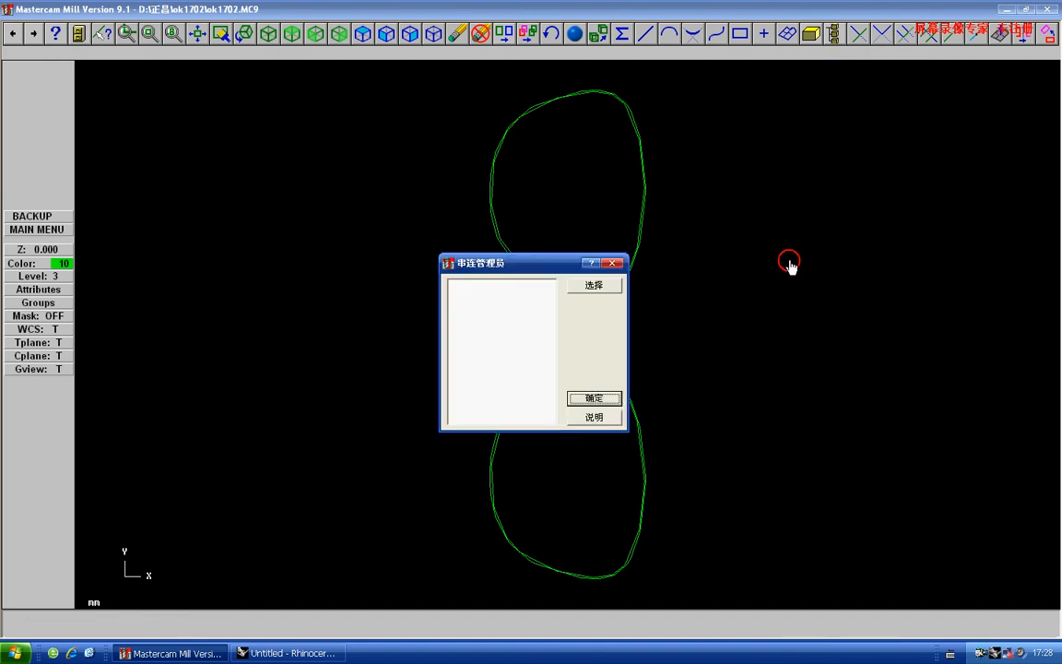
right_click(494, 362)
left_click(516, 361)
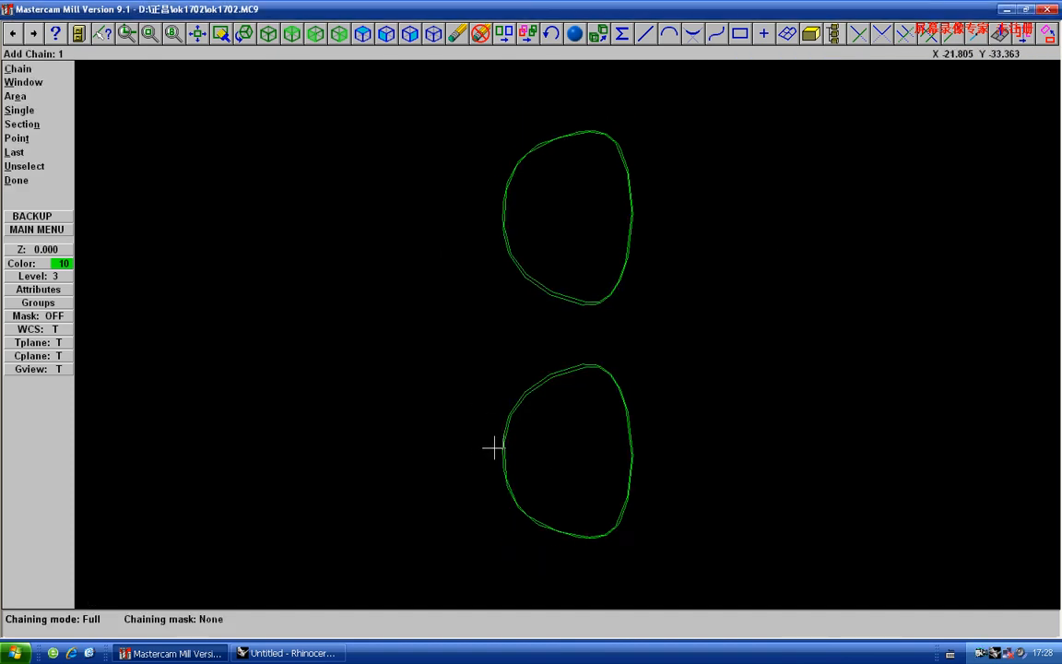
scroll(494, 444, "down", 2)
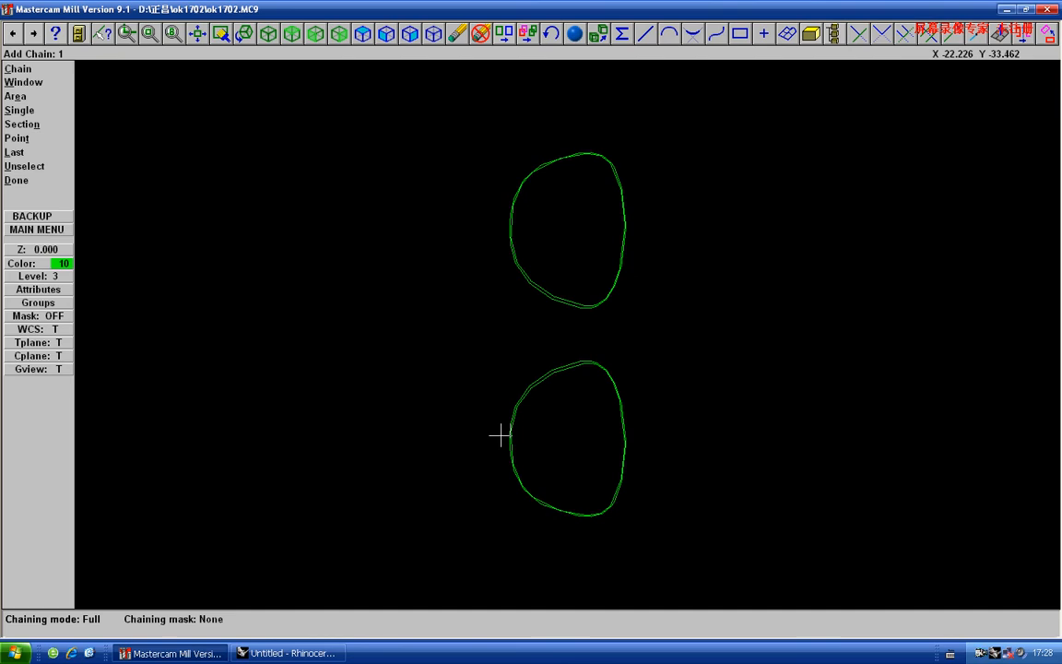
left_click(503, 431)
scroll(505, 431, "down", 1)
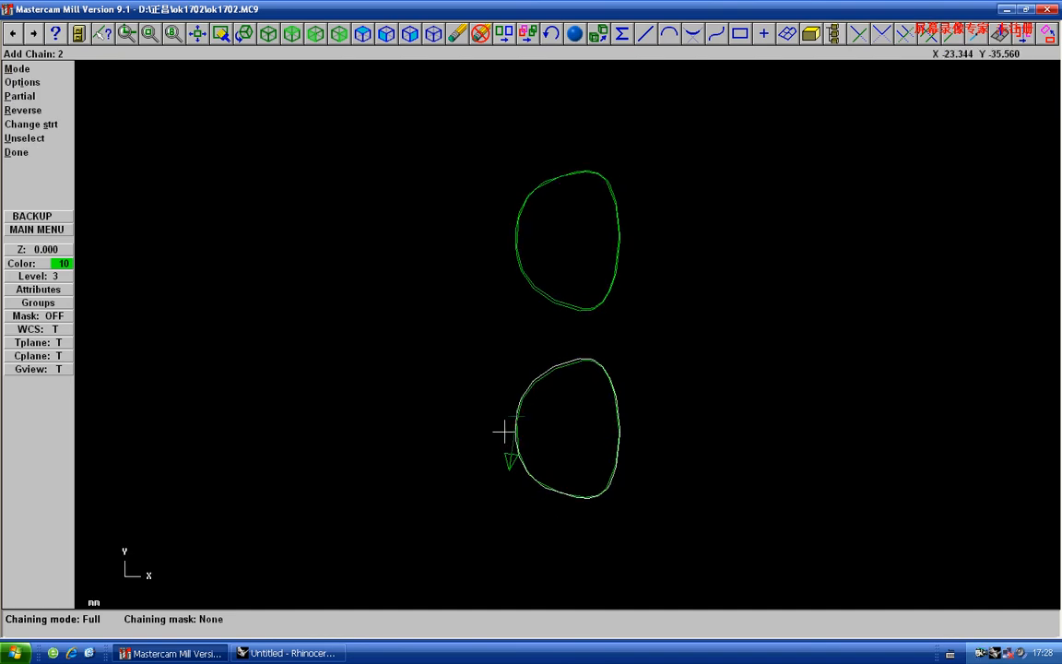
key("c")
key("d")
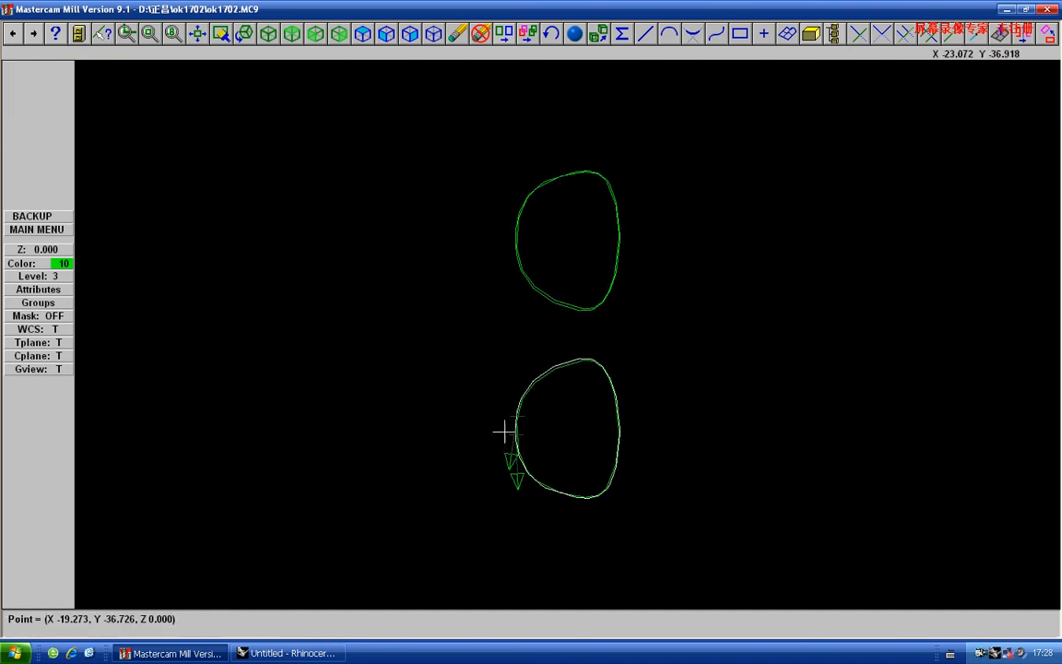
scroll(510, 439, "up", 1)
left_click(497, 449)
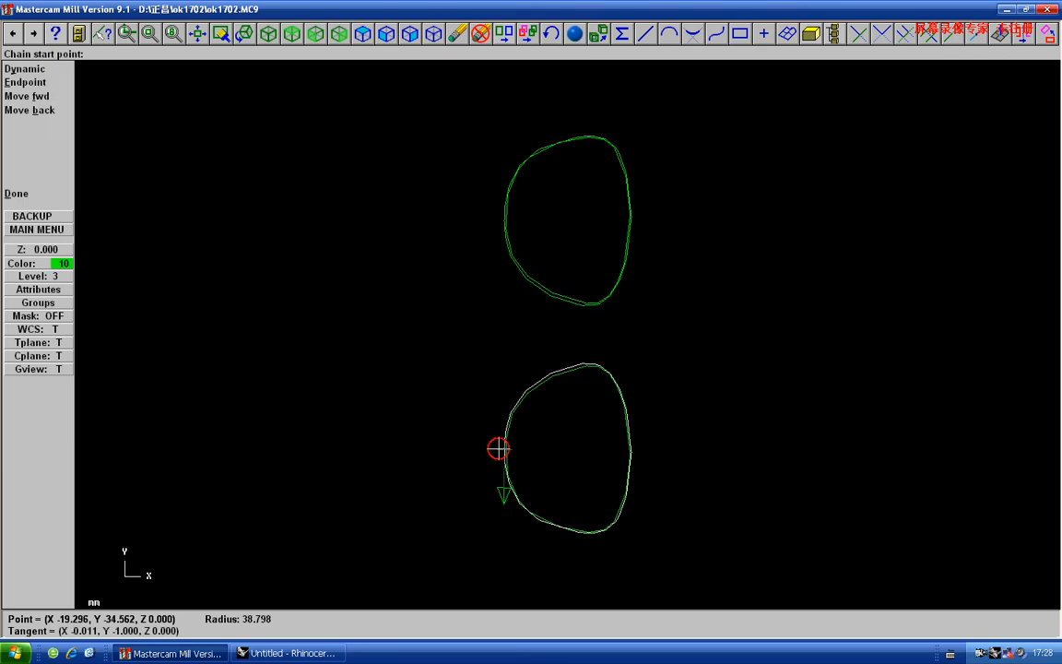
scroll(486, 417, "up", 1)
key("d")
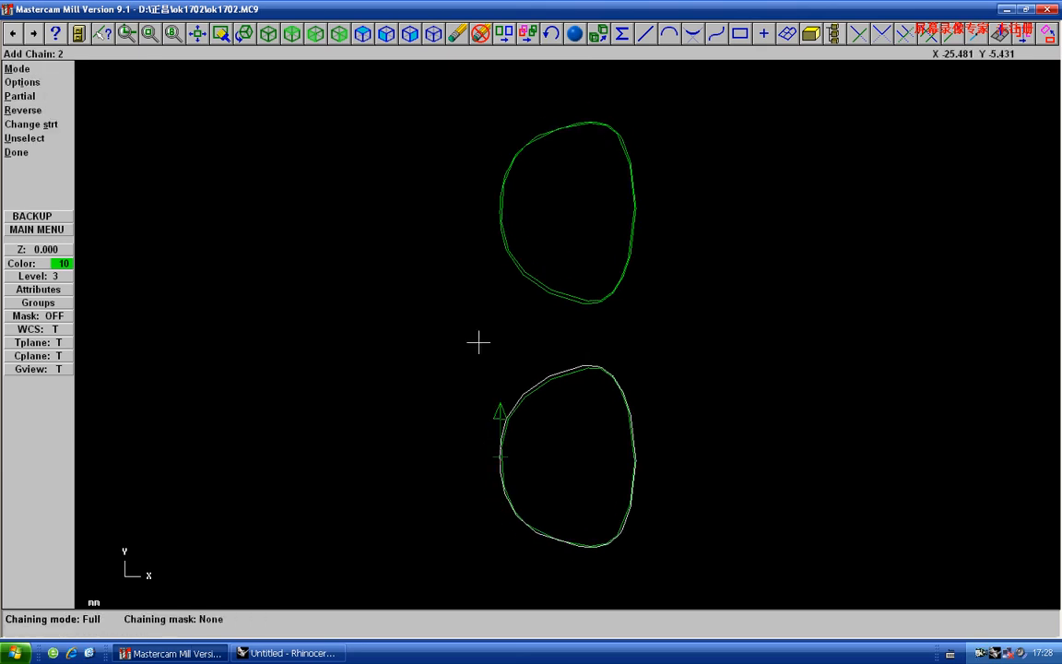
Chain the upper lens's outer curve for operation 5 from its left side, running upward, and accept both chains
left_click(493, 209)
scroll(494, 213, "down", 1)
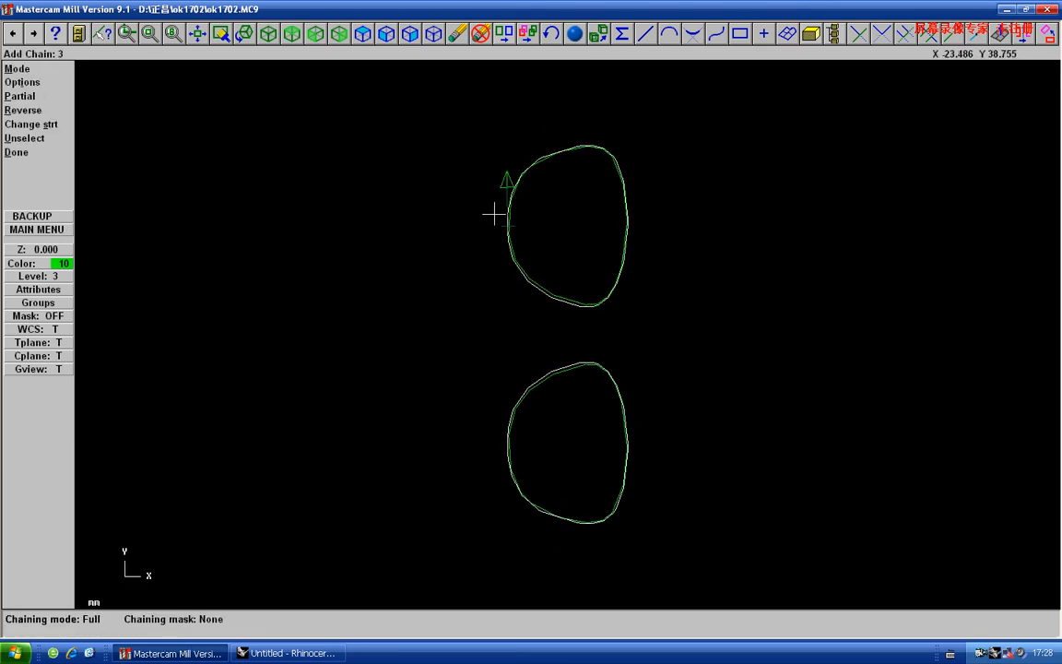
key("d")
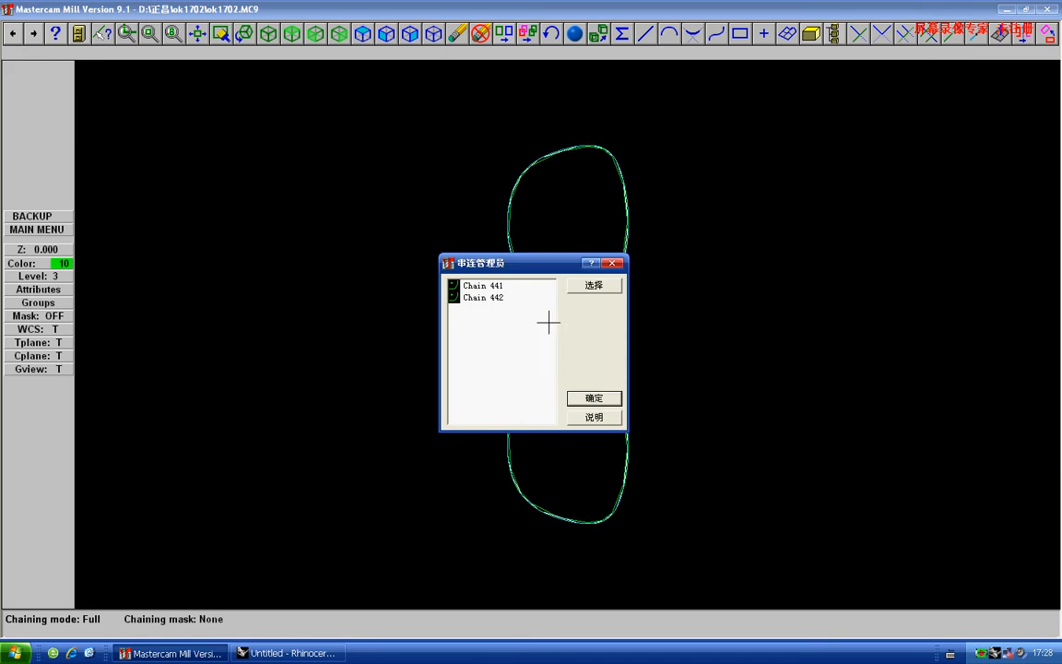
left_click(594, 399)
Regenerate operation 5 and backplot its contour toolpath
left_click(1015, 113)
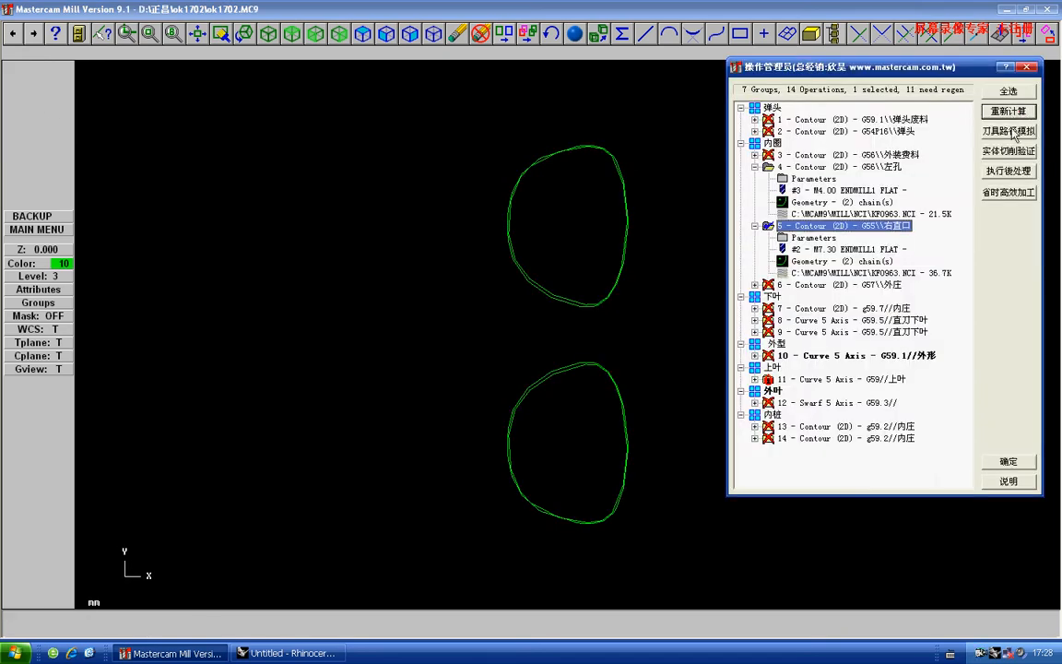
left_click(1014, 131)
key("r")
key("Escape")
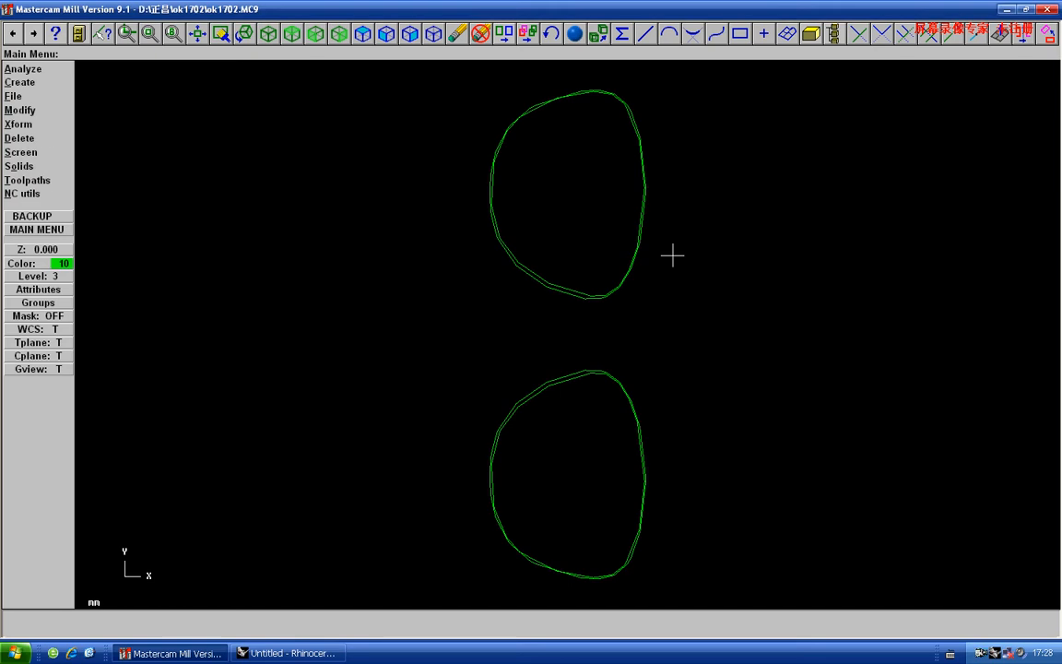
Move all the lens curves to level 10
key("s")
key("l")
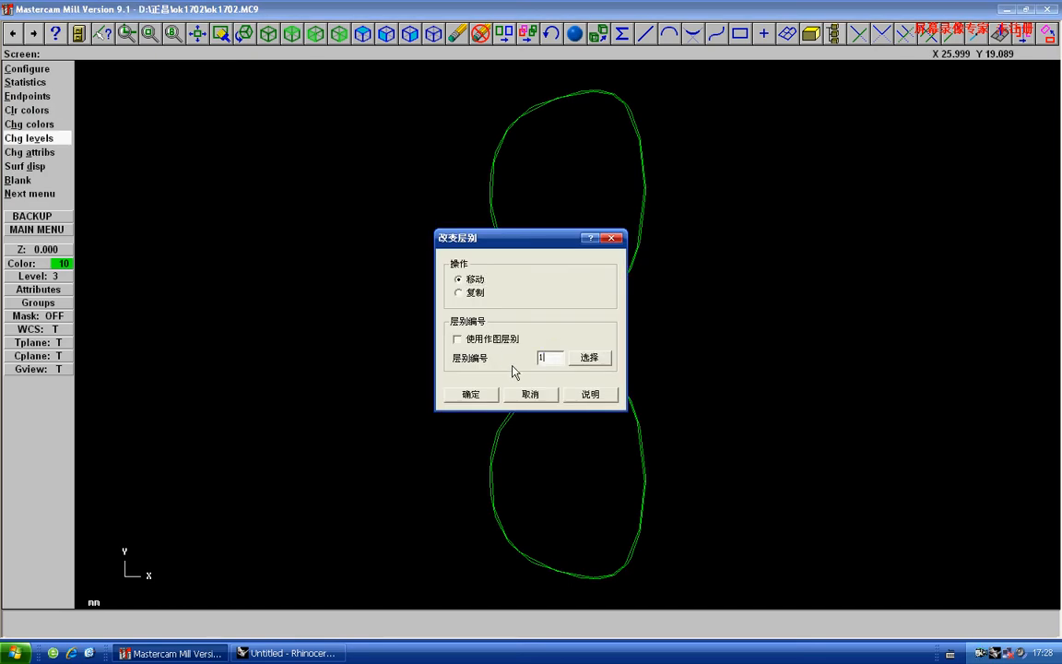
left_click(489, 400)
scroll(461, 355, "down", 5)
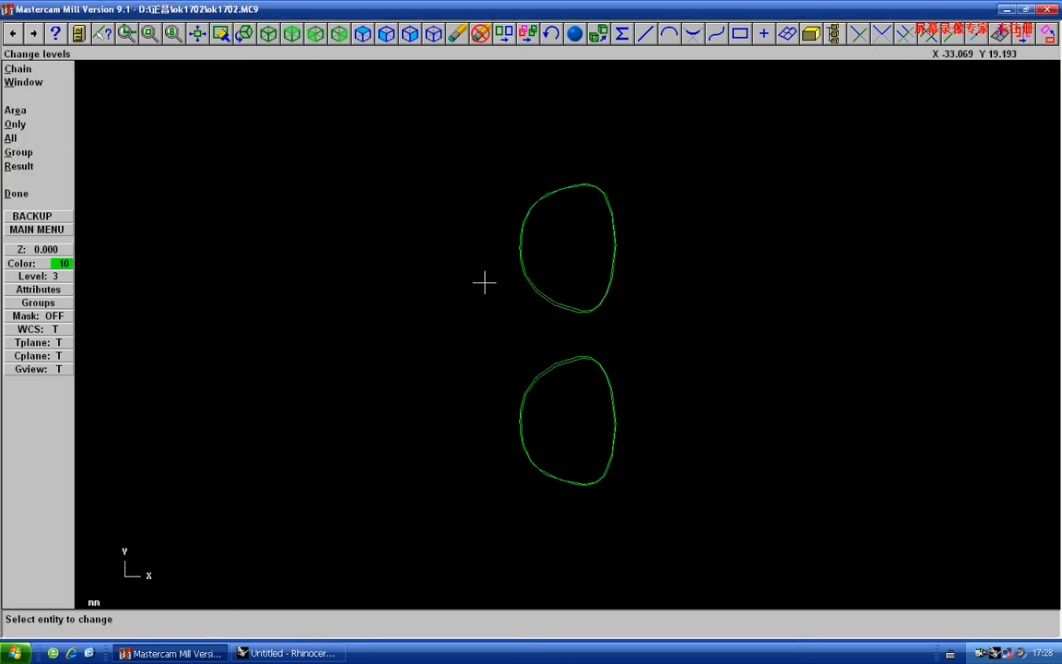
key("w")
left_click(448, 129)
left_click(446, 129)
key("d")
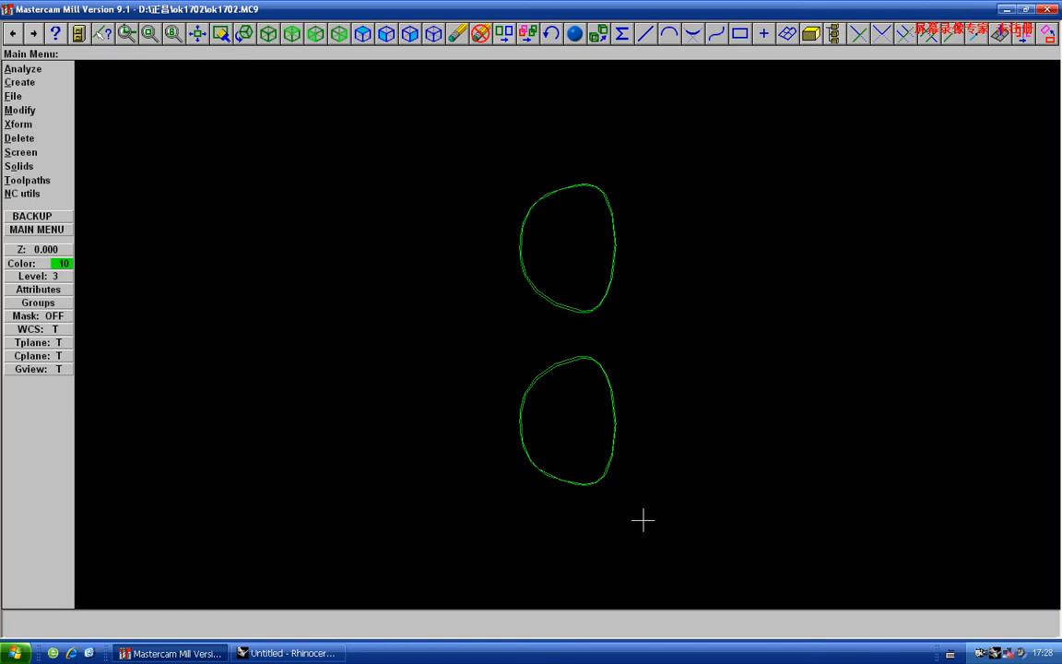
Save the current part file under its existing name
key("alt+a")
key("Return")
key("Return")
Switch to Rhino and delete the selected double lens curves inside both frame halves
key("alt+Tab")
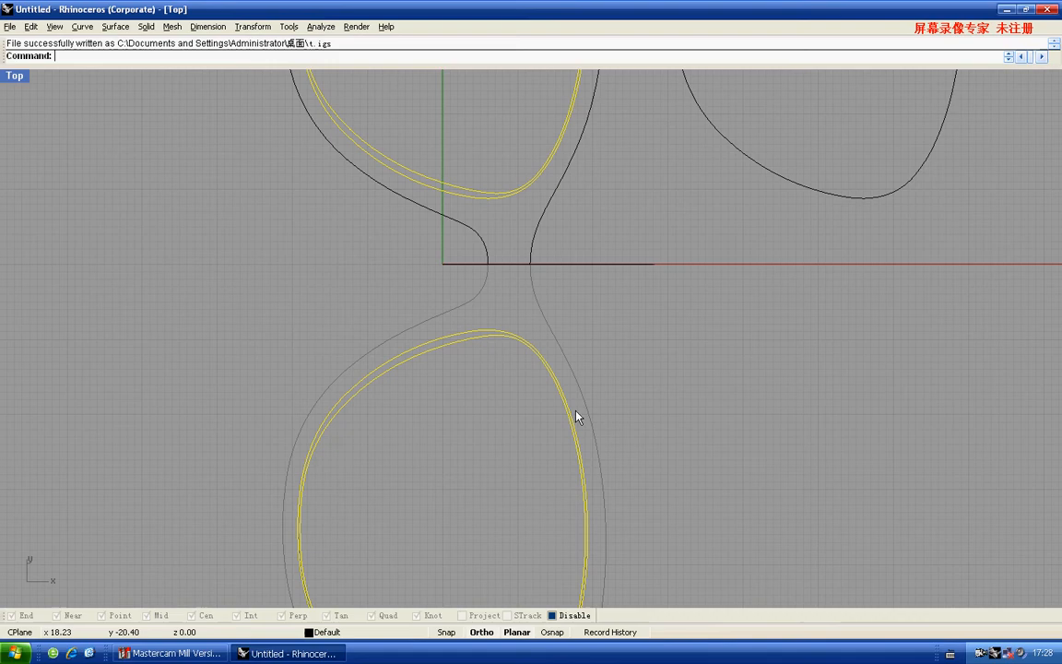
scroll(526, 290, "down", 5)
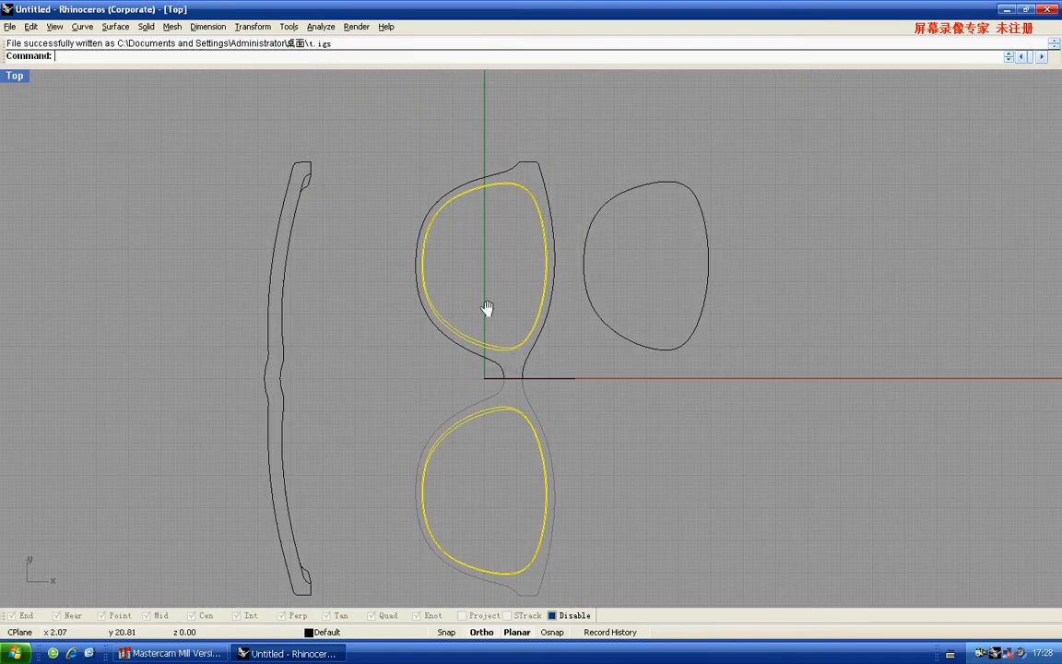
key("Delete")
Copy the upper frame outline and place the copy around the separate lens curve beside the frame
left_click_drag(450, 278, 395, 239)
right_click_drag(395, 239, 407, 281)
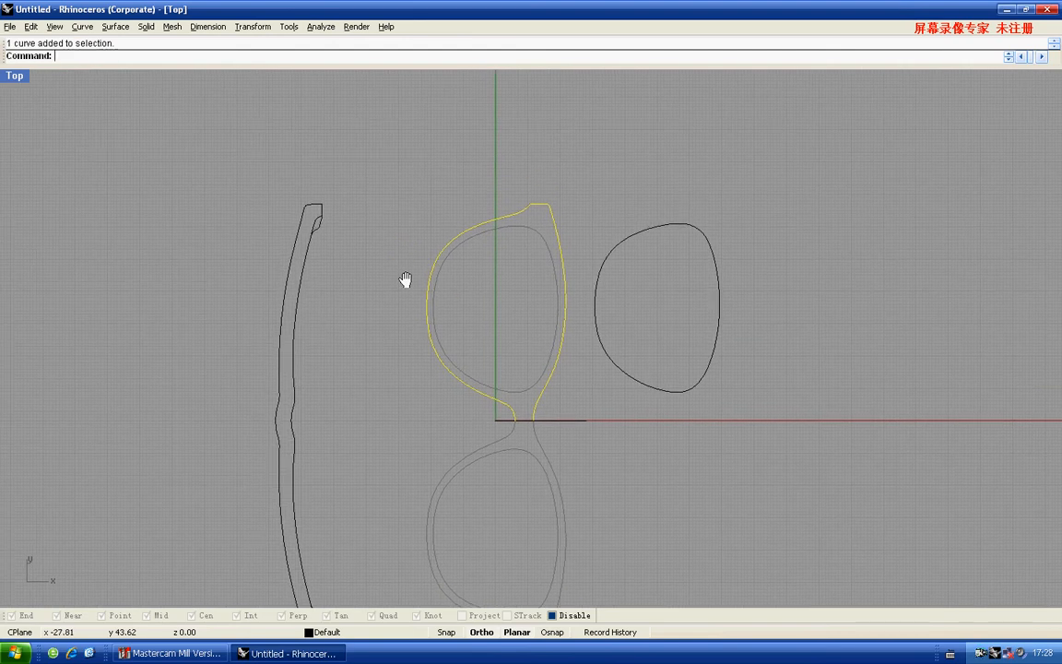
key("ctrl+c")
key("ctrl+v")
left_click_drag(425, 276, 444, 282)
key("Return")
right_click_drag(582, 340, 564, 332)
key("Escape")
scroll(581, 260, "up", 4)
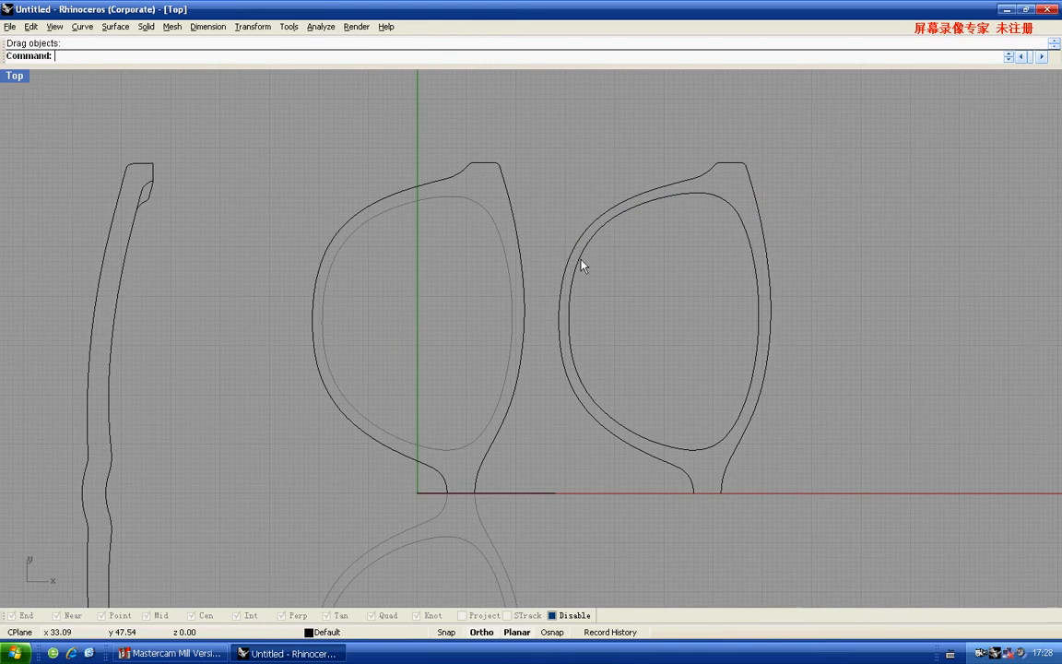
Create a bounding box rectangle around the copied frame's inner lens curve
scroll(553, 254, "up", 3)
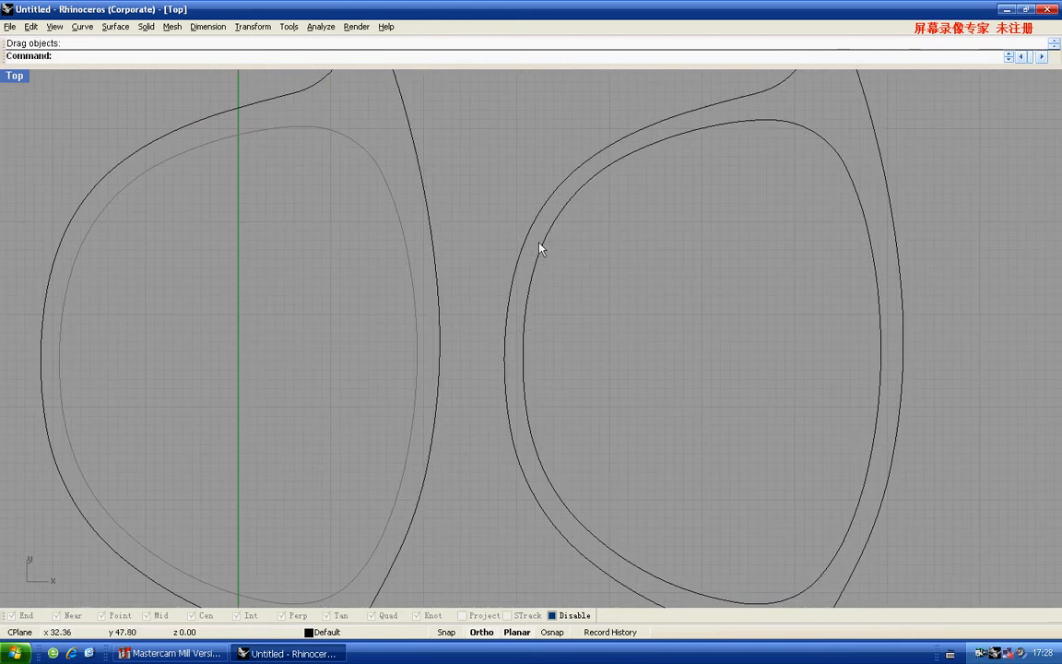
left_click(543, 249)
right_click_drag(544, 250, 543, 286)
type("BoundingBox")
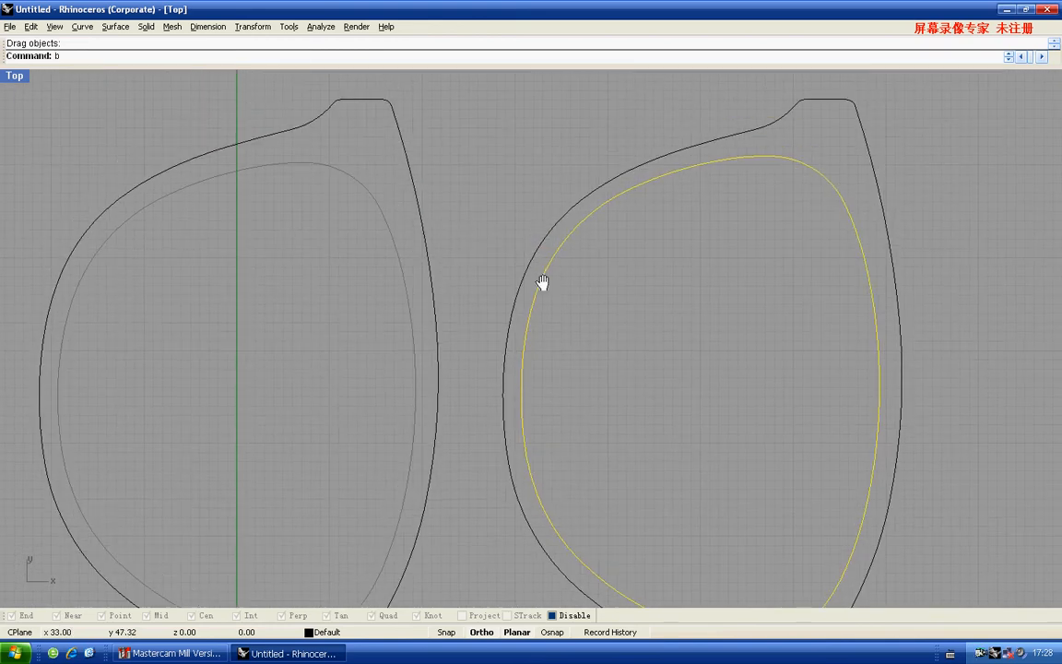
key("Return")
key("Return")
left_click(521, 201)
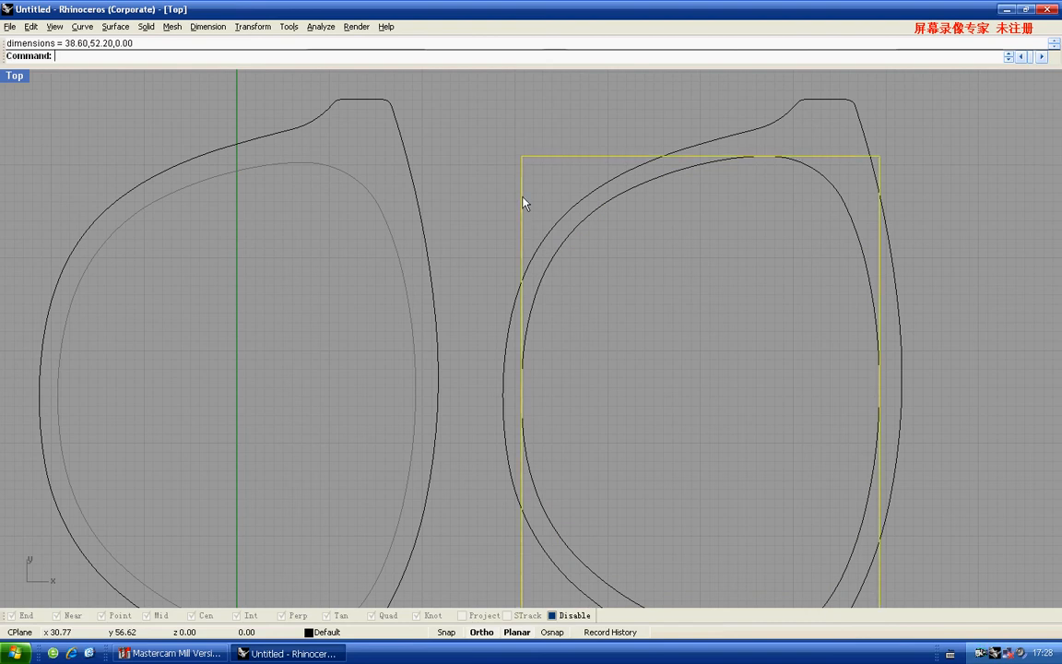
Offset the bounding rectangle outward by 1 and delete the original rectangle
right_click_drag(522, 201, 533, 262)
type("offset")
key("Return")
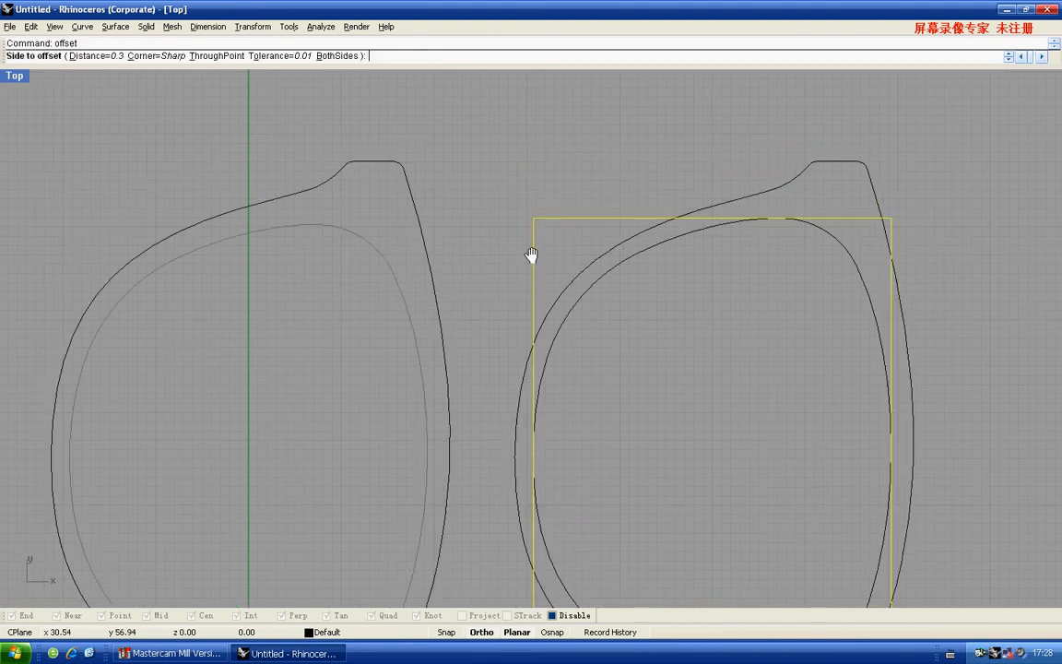
type("1")
key("Return")
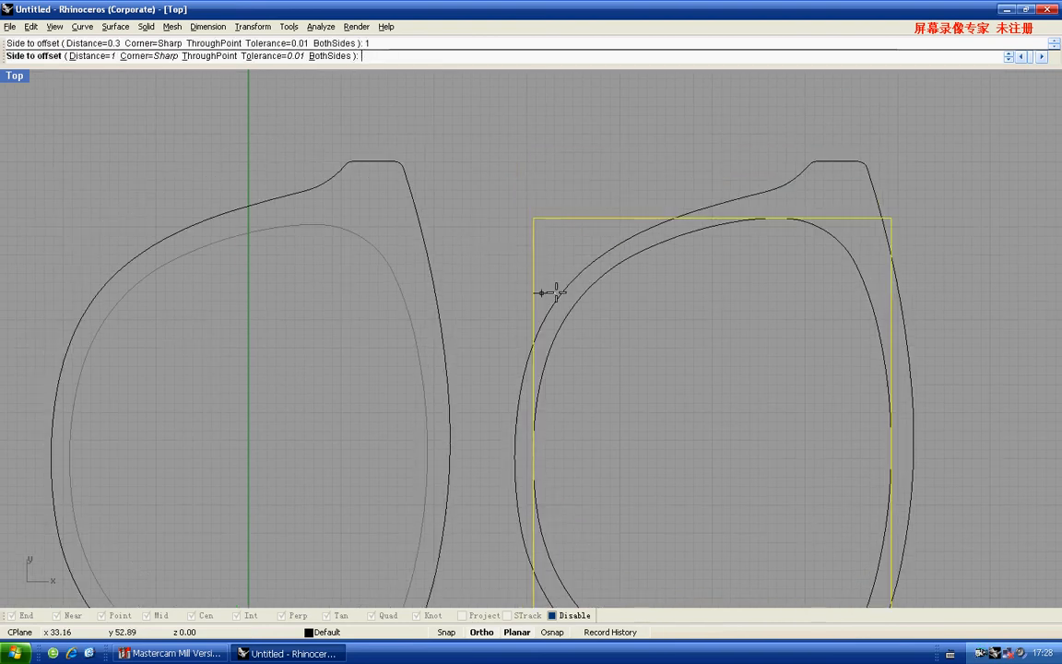
left_click(478, 272)
key("Delete")
Trim the copied frame outline and the offset rectangle against each other along the lens's left side
right_click_drag(543, 293, 530, 198)
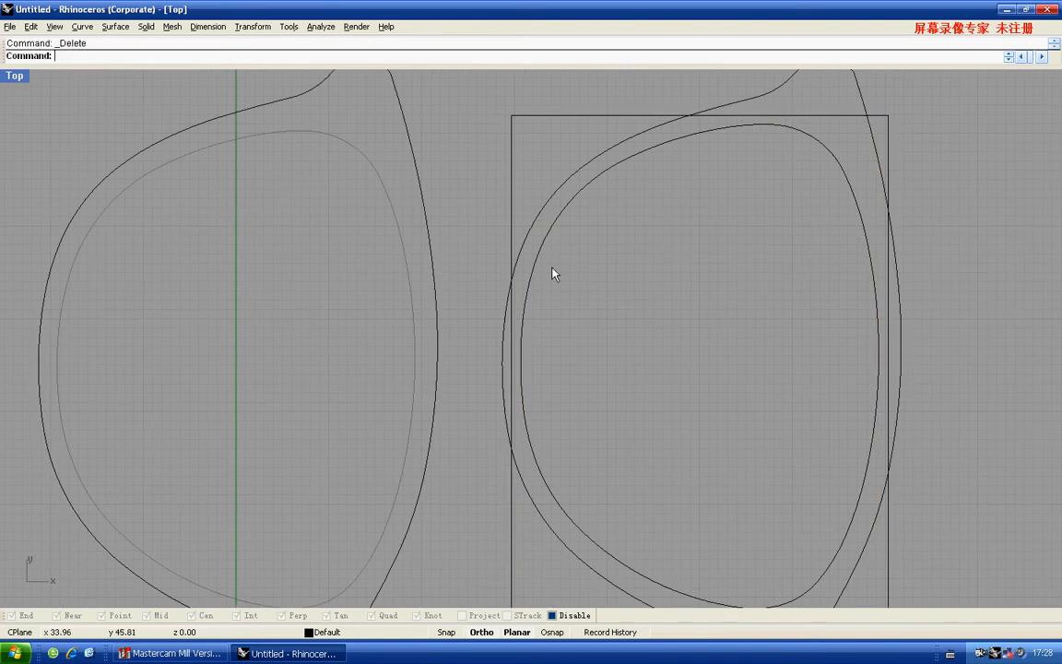
left_click_drag(569, 306, 500, 227)
right_click_drag(503, 231, 513, 273)
type("trim")
key("Return")
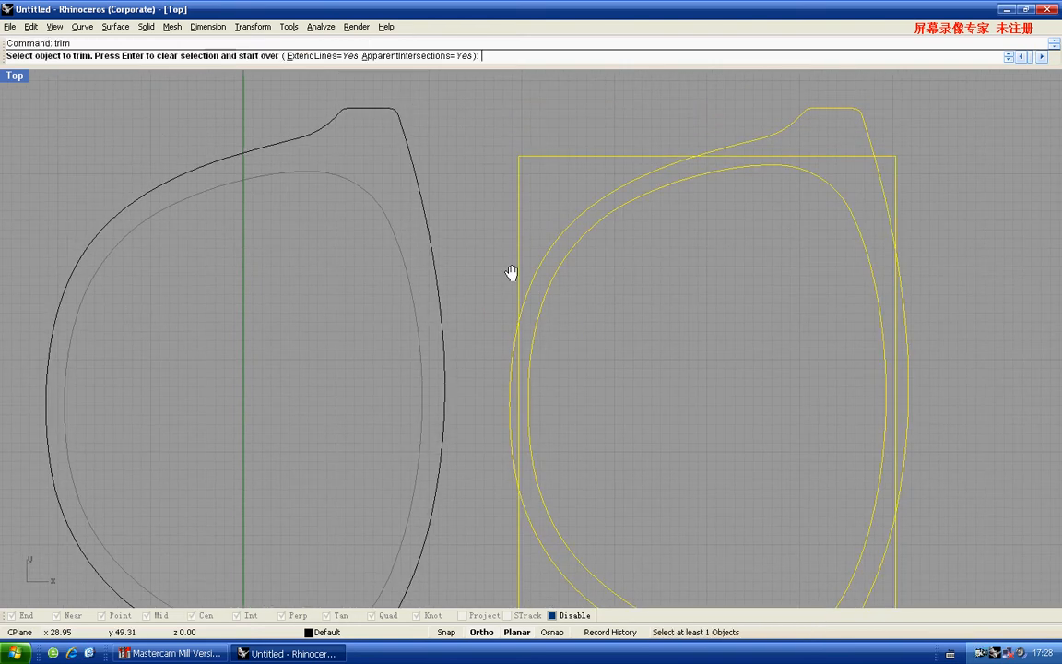
left_click(520, 276)
left_click(512, 367)
right_click_drag(517, 469, 519, 298)
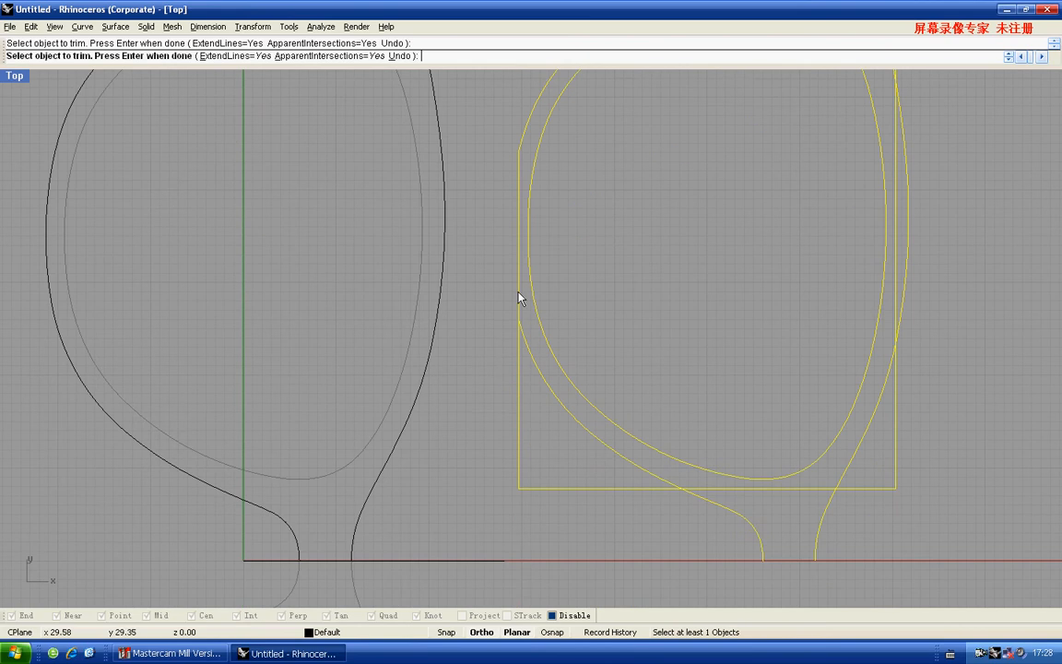
Trim the bridge ends, the bulging right side and the rectangle's excess top, leaving one outer contour around the lens
right_click_drag(616, 433, 551, 256)
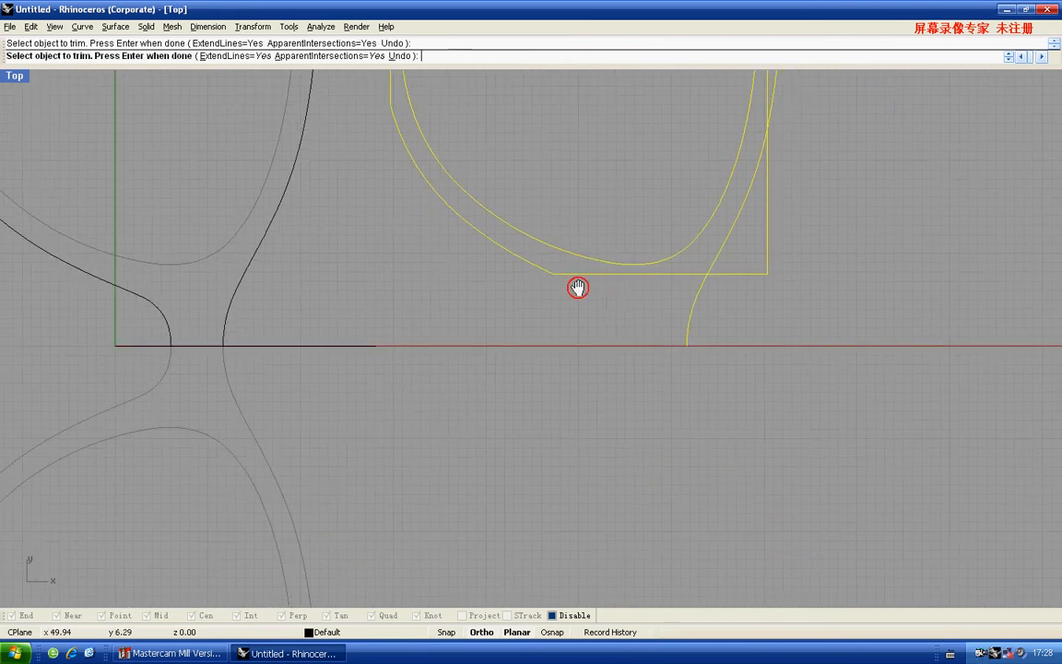
scroll(727, 273, "down", 4)
right_click_drag(727, 273, 639, 390)
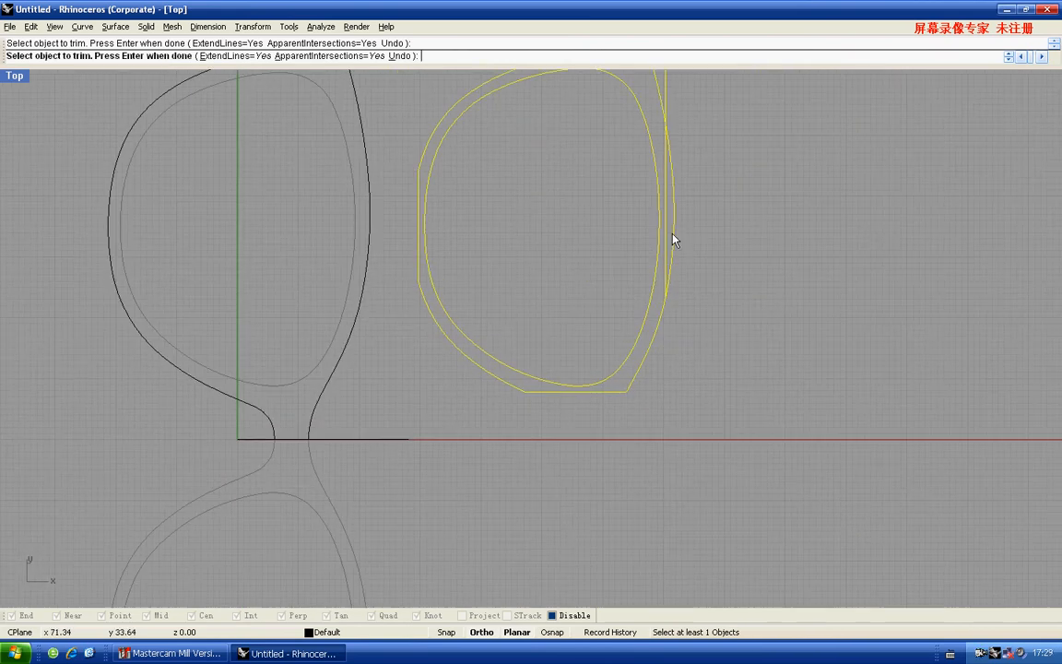
left_click(675, 223)
right_click_drag(661, 109, 643, 201)
scroll(642, 168, "up", 2)
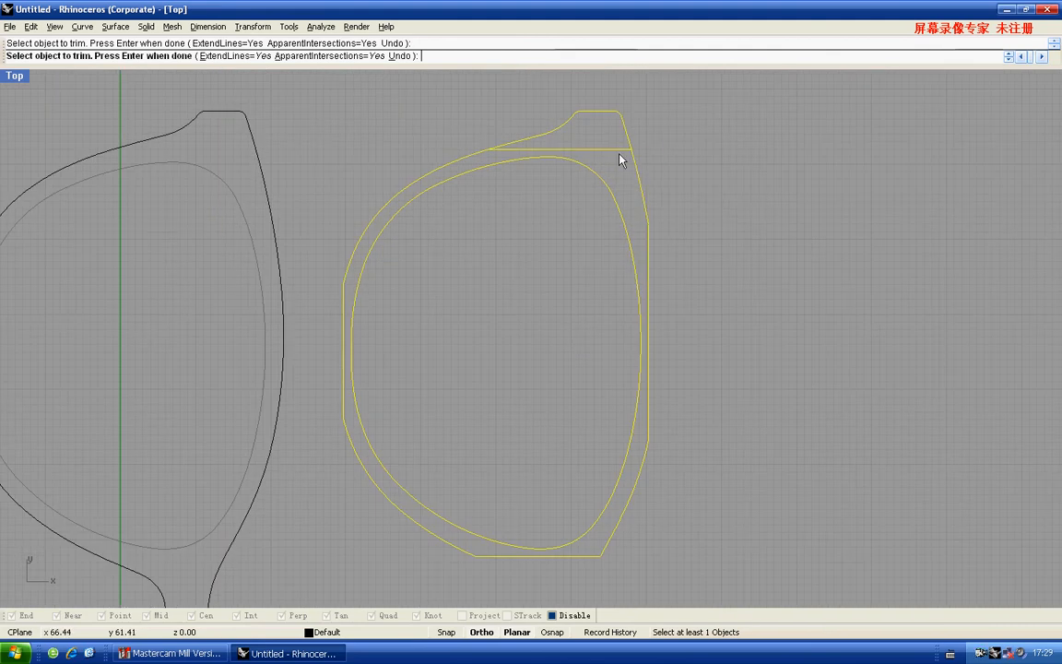
right_click(601, 153)
Fillet the outer contour's lower-right corner with a radius of 6, between the bottom line and the side curve
scroll(540, 150, "down", 10)
left_click_drag(457, 100, 615, 311)
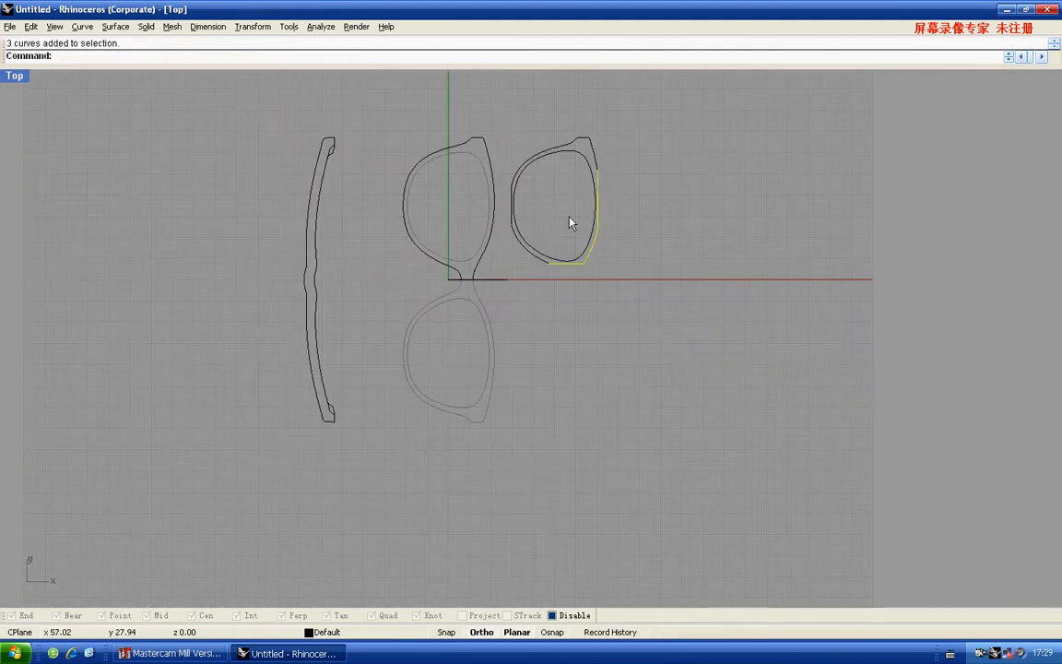
right_click_drag(564, 196, 557, 269)
type("fillet")
key("Return")
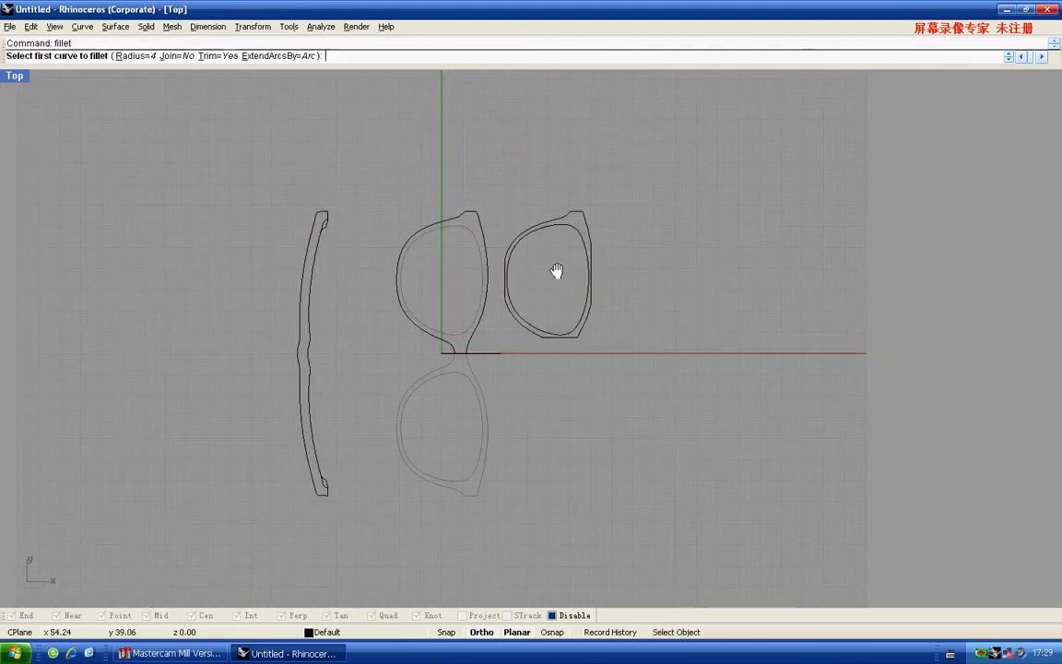
type("6")
key("Return")
scroll(558, 276, "up", 8)
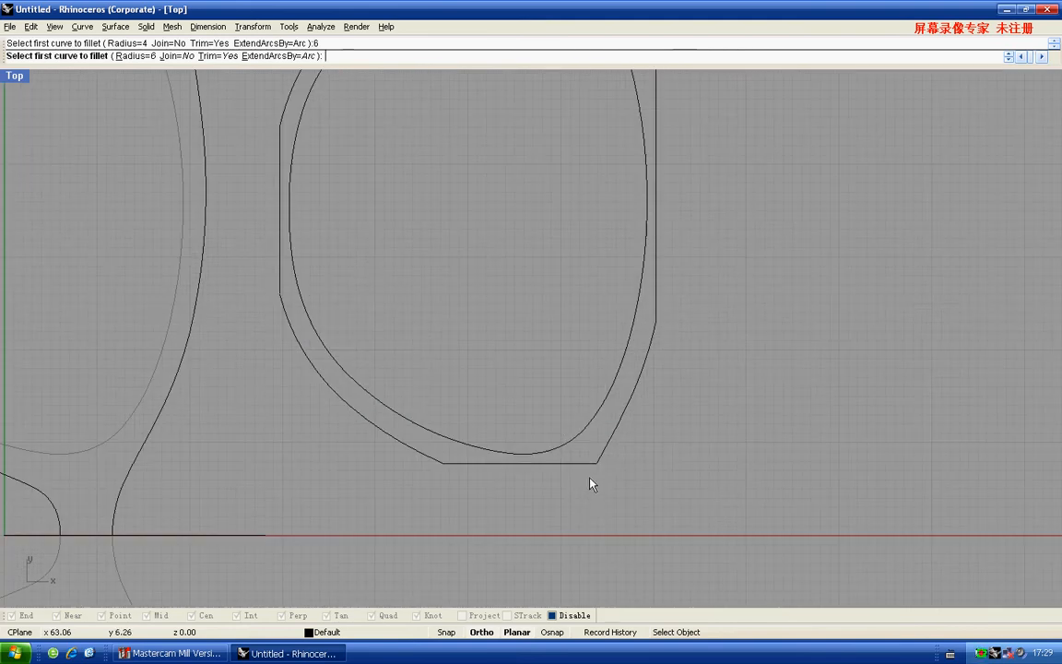
left_click(579, 463)
left_click(612, 441)
scroll(554, 263, "down", 6)
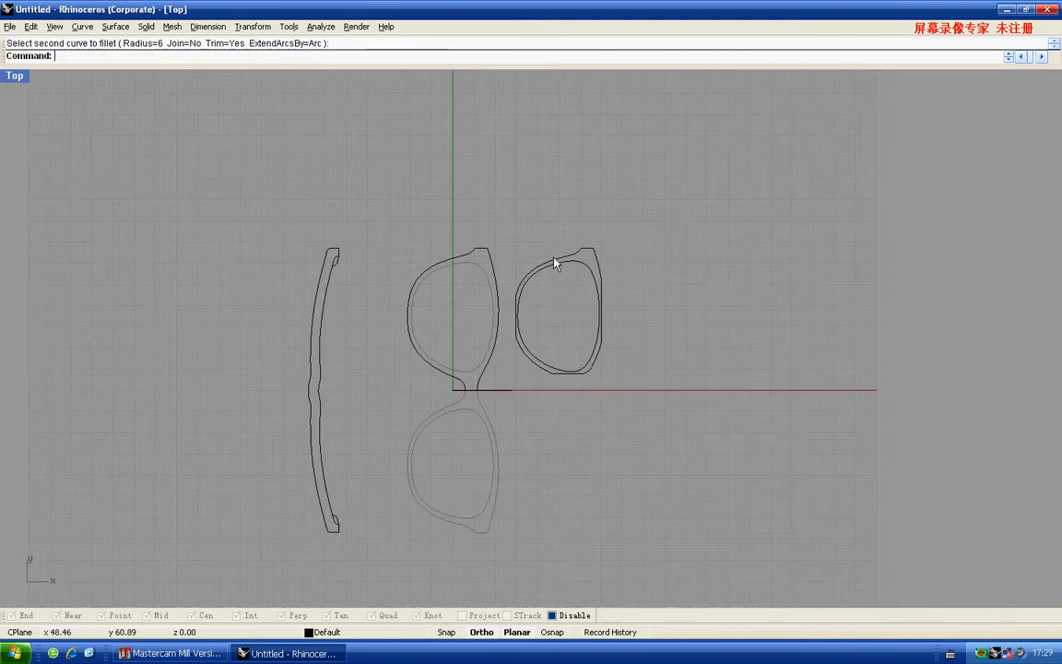
Join the trimmed and filleted curve segments around the lens into a closed outer contour
left_click_drag(514, 203, 610, 383)
right_click_drag(545, 363, 553, 392)
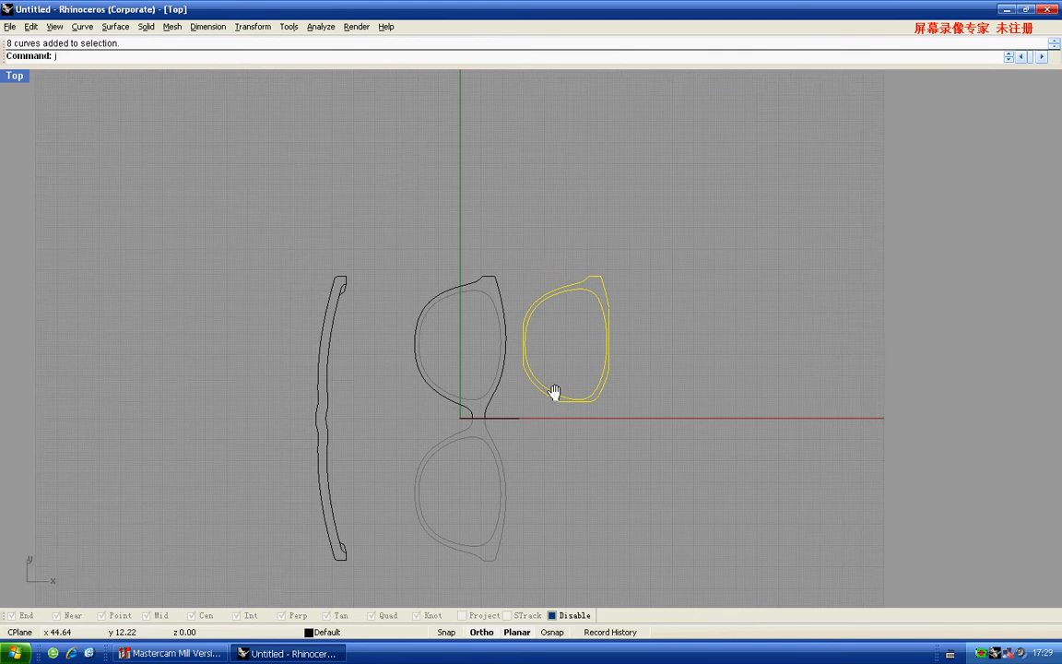
type("j")
key("Return")
Mirror both lens curves across the X axis from 0,0 and move both pairs onto the original frame
scroll(565, 349, "up", 4)
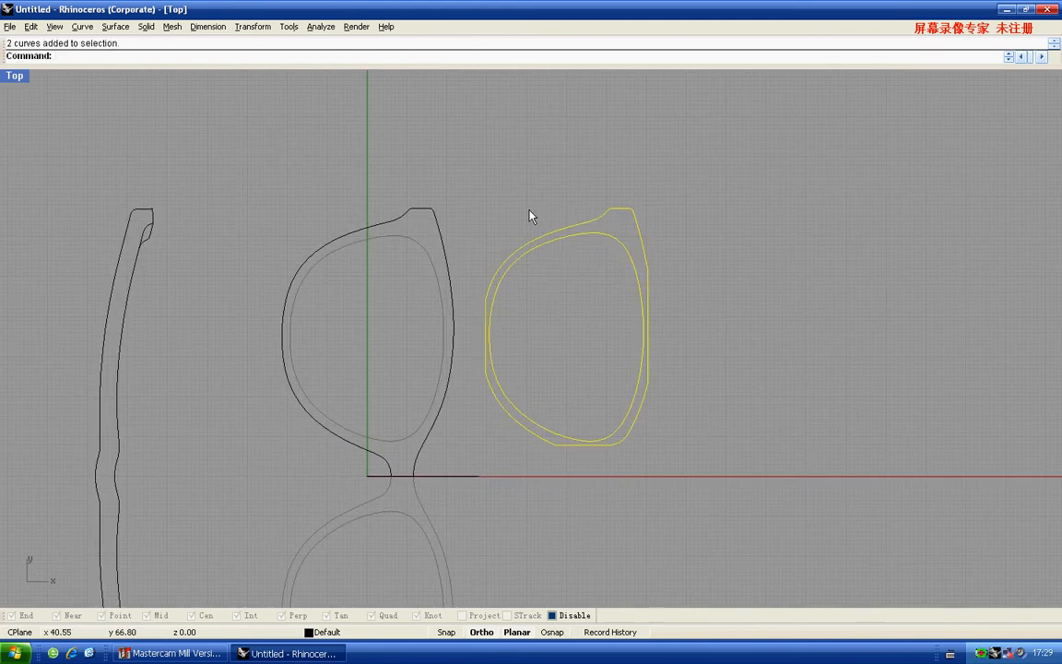
type("mi")
key("Return")
type("0")
key("Return")
scroll(569, 237, "down", 3)
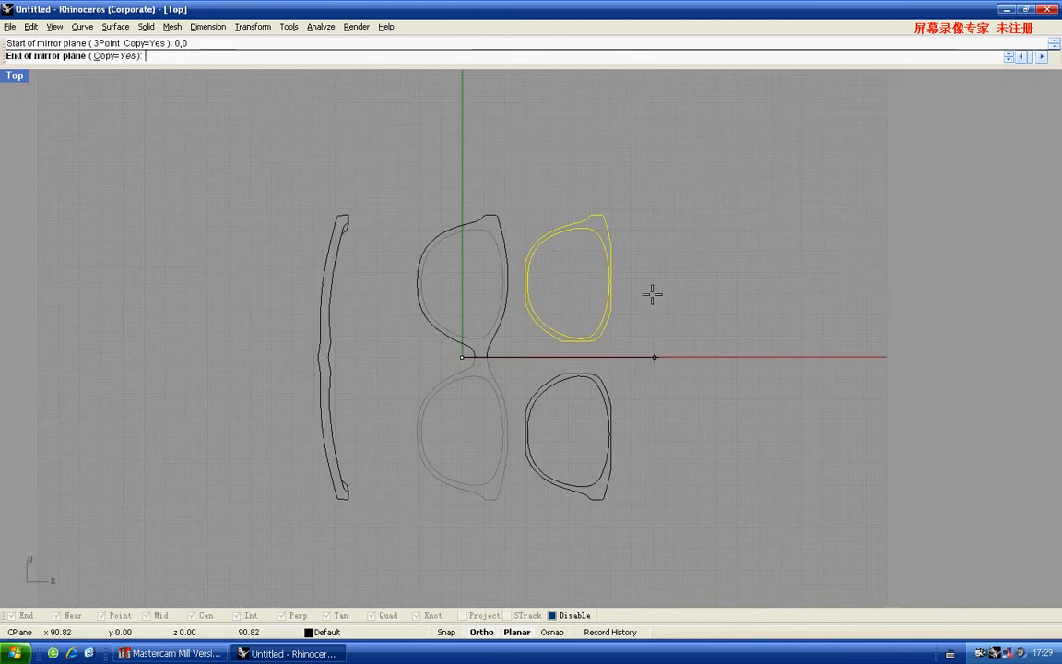
left_click(646, 321)
left_click(581, 320, "shift")
left_click_drag(580, 321, 557, 327)
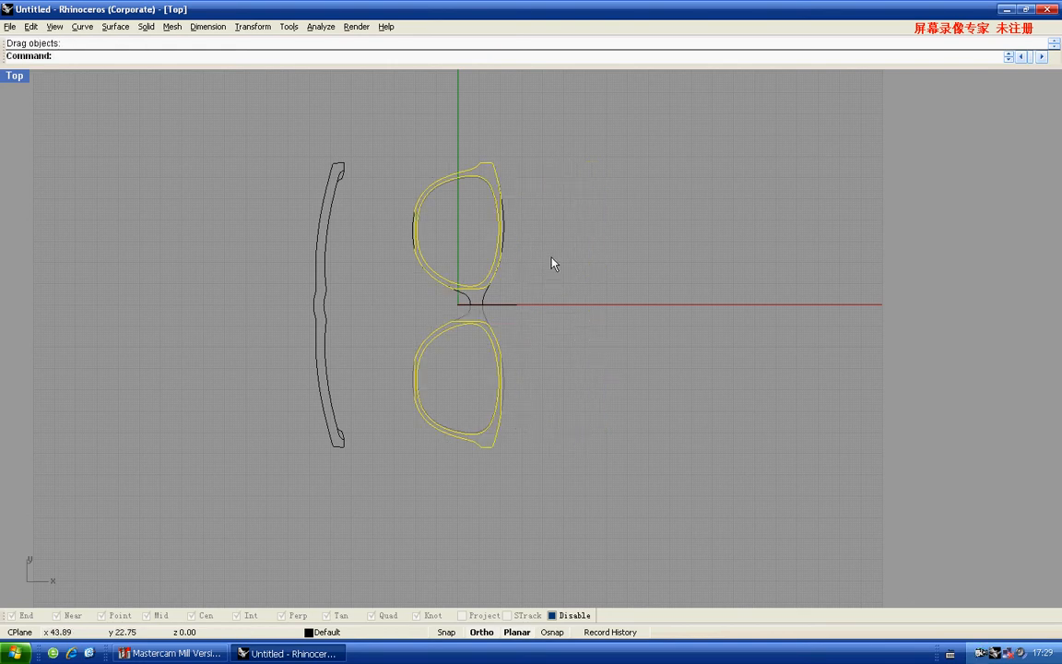
Export the selected curves as IGES to the desktop, overwriting the file t
right_click_drag(552, 261, 552, 320)
type("export")
key("Return")
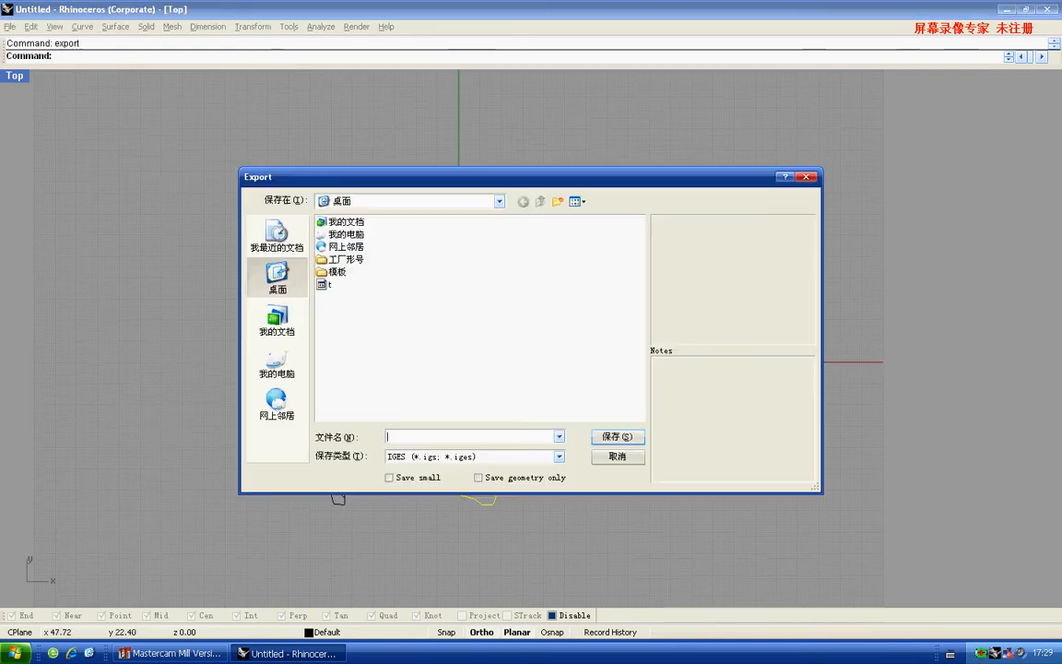
double_click(324, 286)
key("Return")
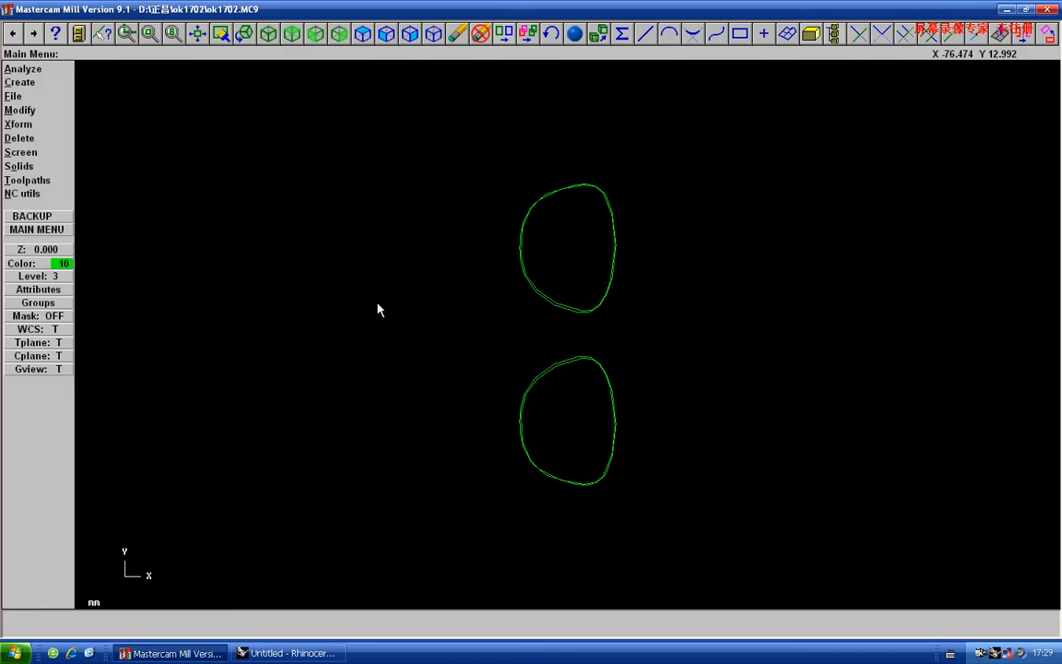
Hide level 10 (内圈) in Mastercam
key("alt+F1")
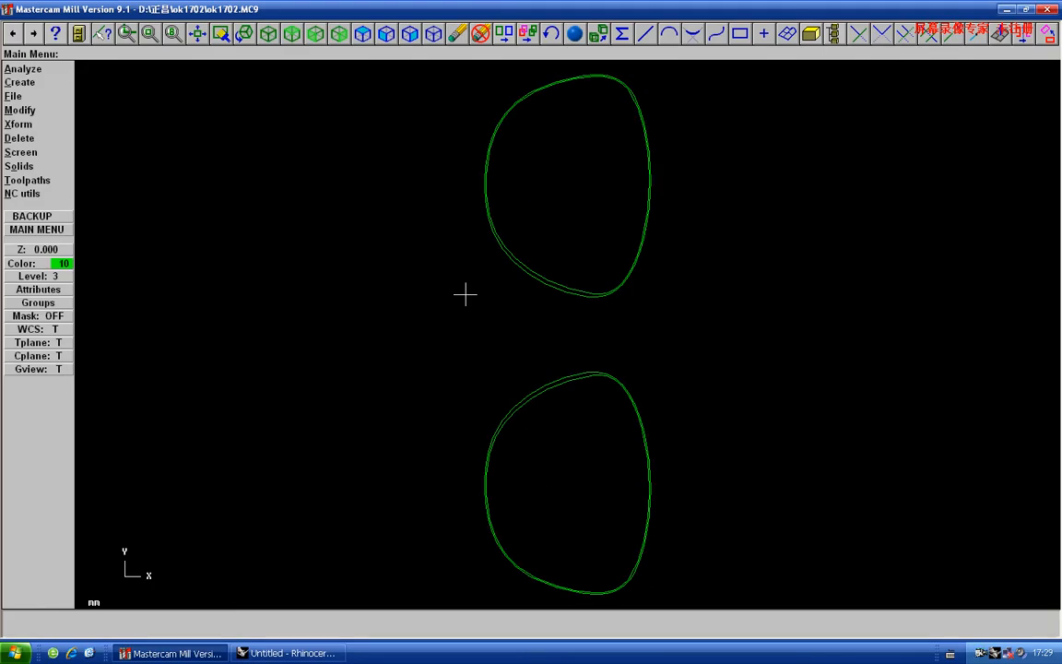
key("alt+z")
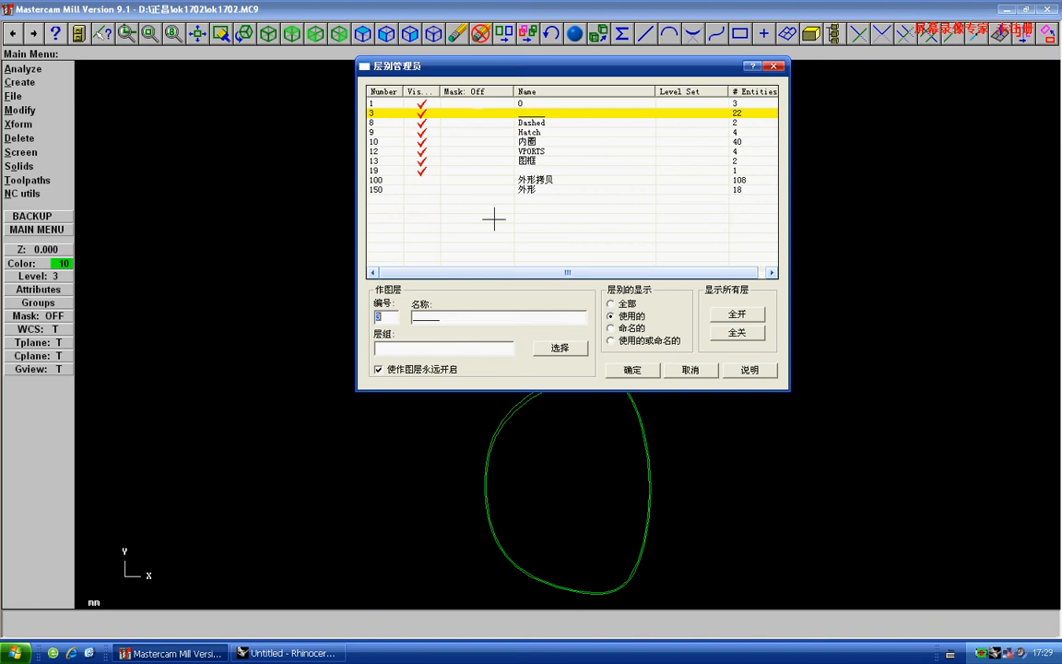
left_click(421, 142)
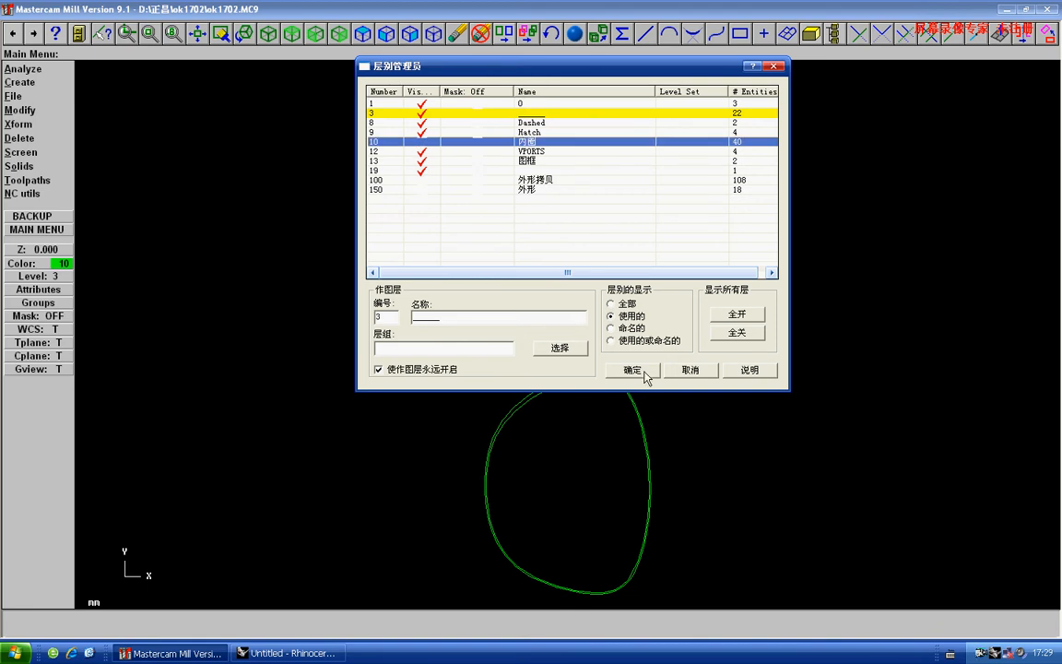
left_click(633, 371)
Import the IGES file t from the desktop with the default read parameters
key("f")
key("c")
key("i")
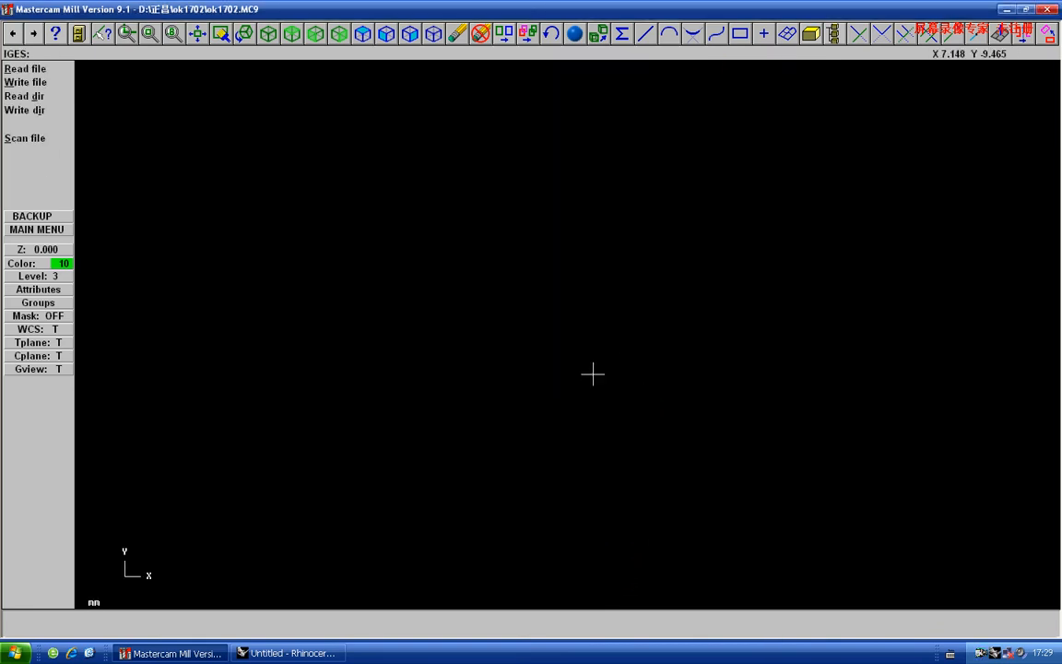
key("r")
double_click(412, 286)
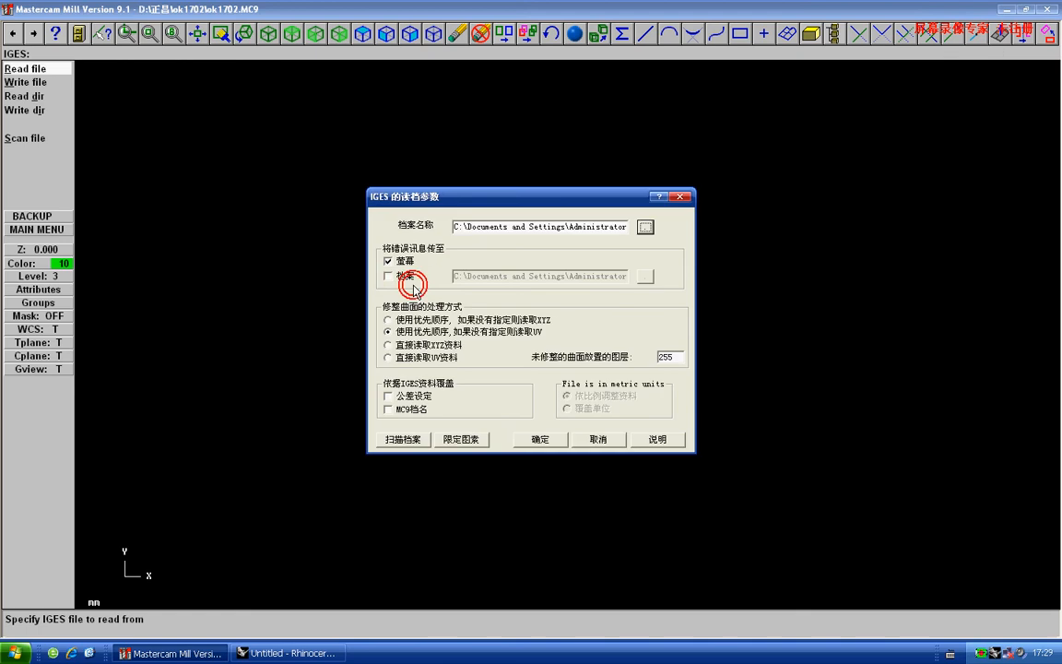
left_click(540, 439)
left_click(564, 346)
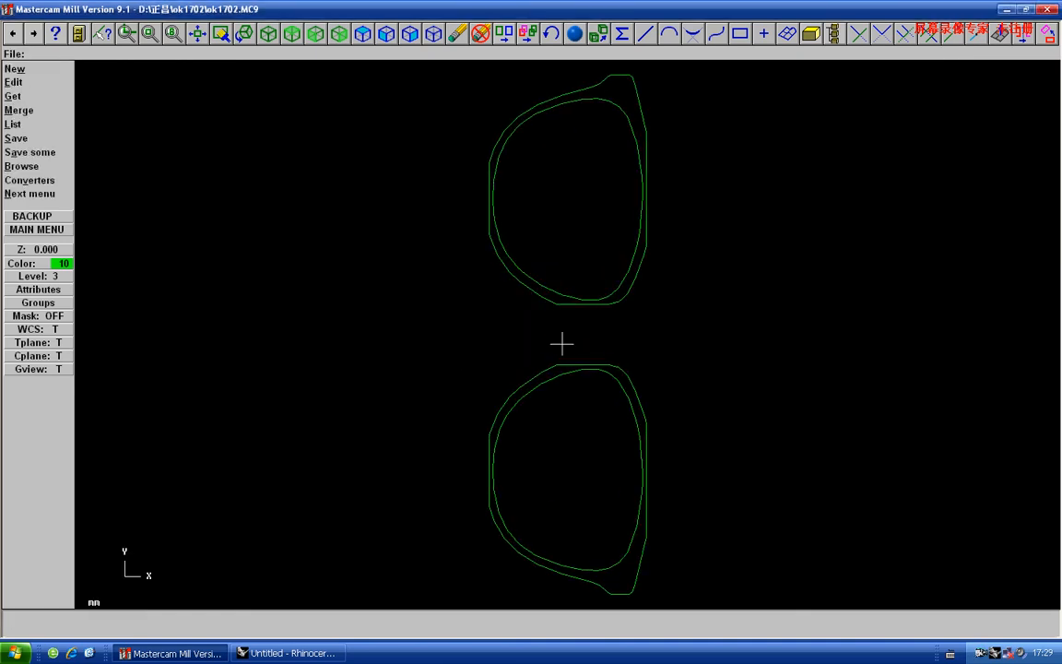
Add the lower outer frame contour as a chain of contour operation 1 (弹头废料), starting mid-way along its left side
key("alt+o")
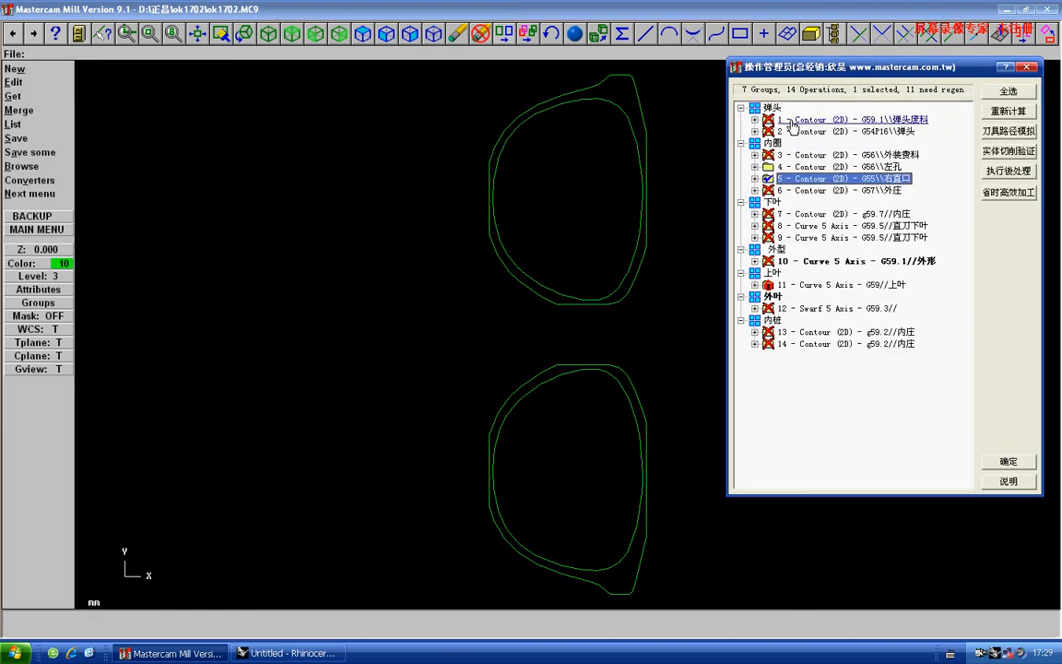
left_click(786, 153)
right_click(529, 318)
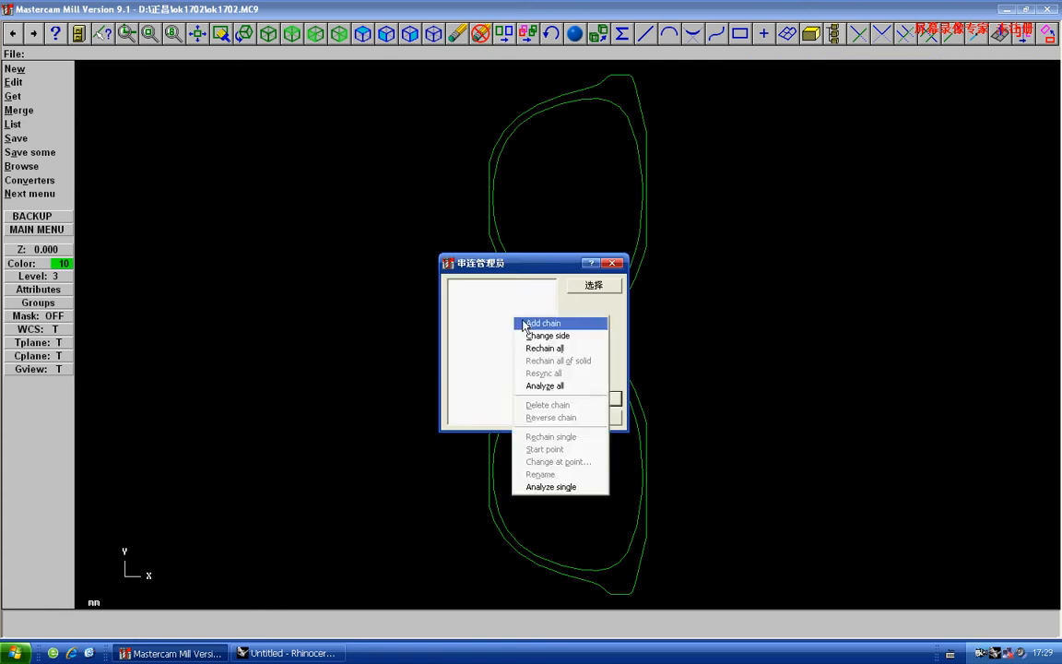
left_click(538, 320)
left_click(494, 446)
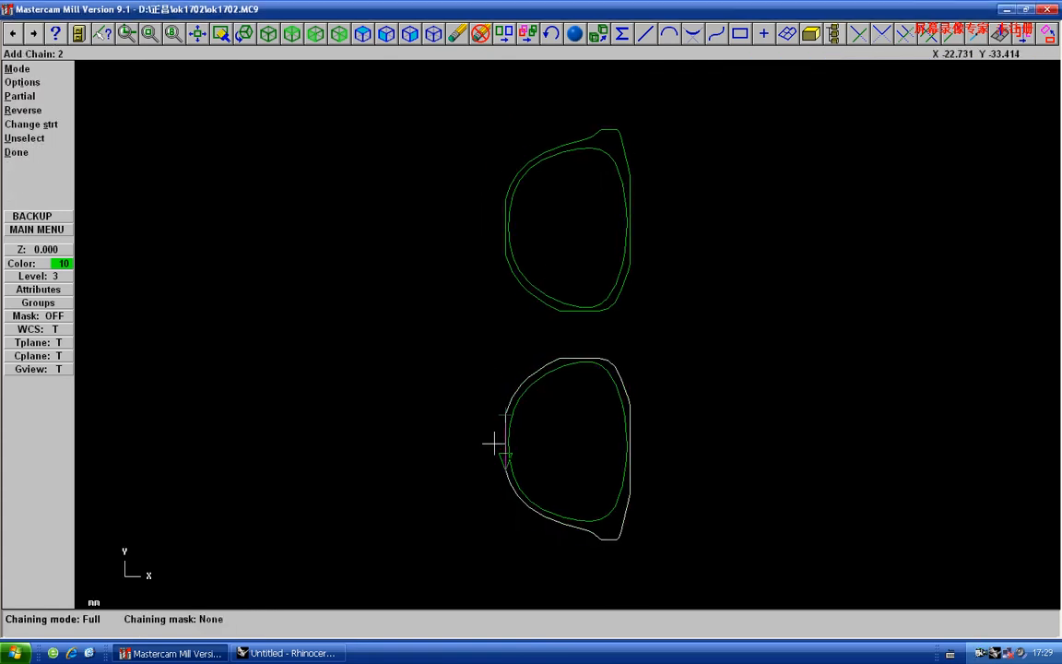
key("c")
key("d")
left_click(498, 450)
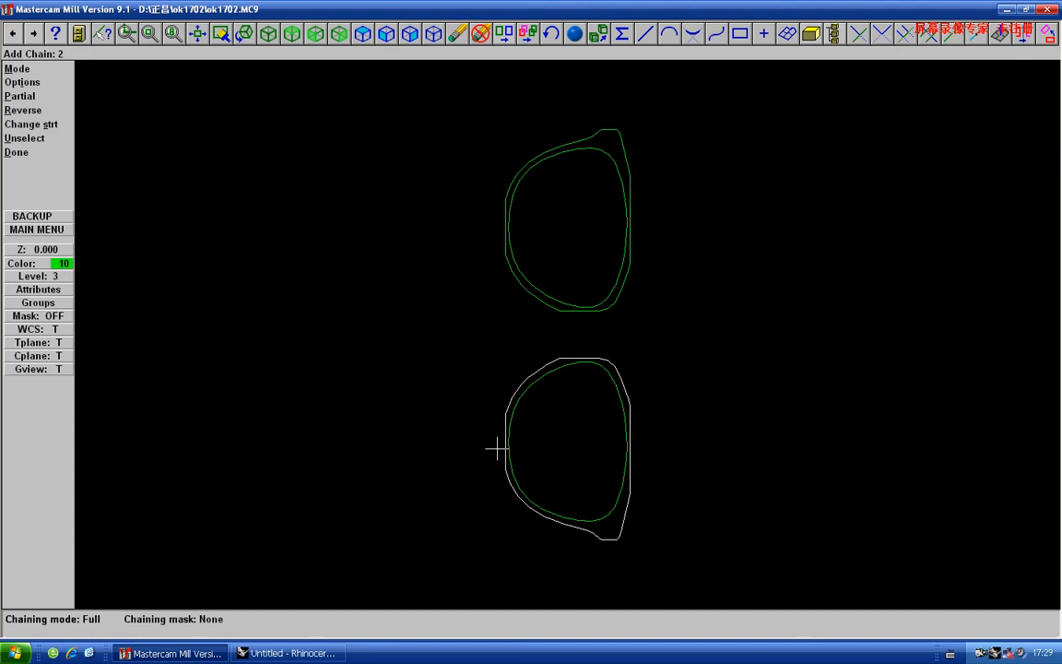
Chain the upper outer frame contour for operation 1 as well, starting mid-way along its left side, and accept the chains
left_click(480, 212)
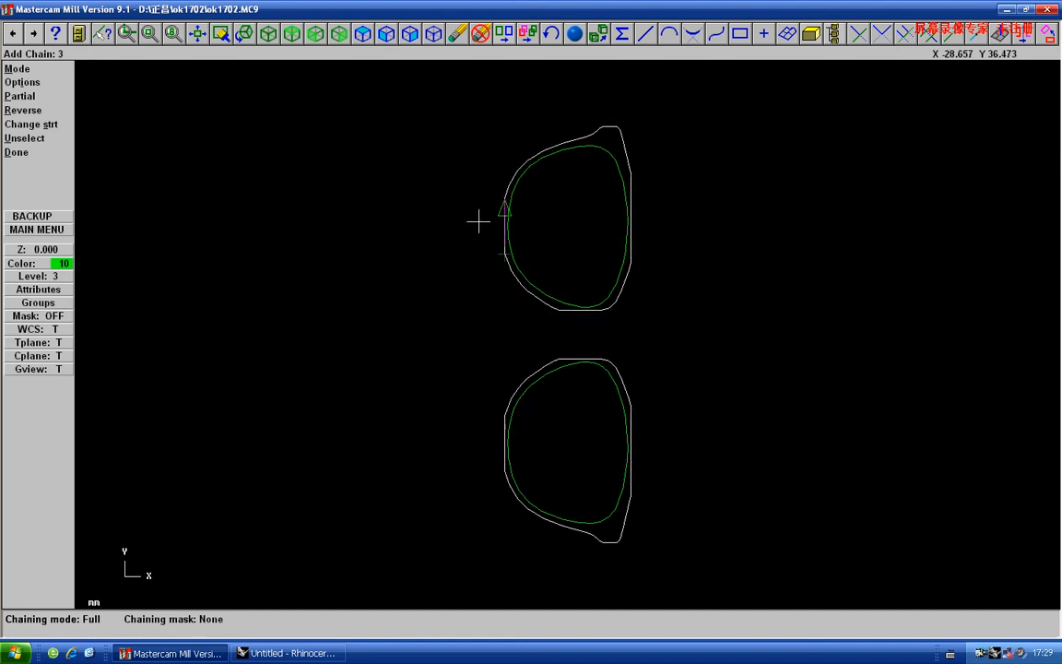
key("c")
key("d")
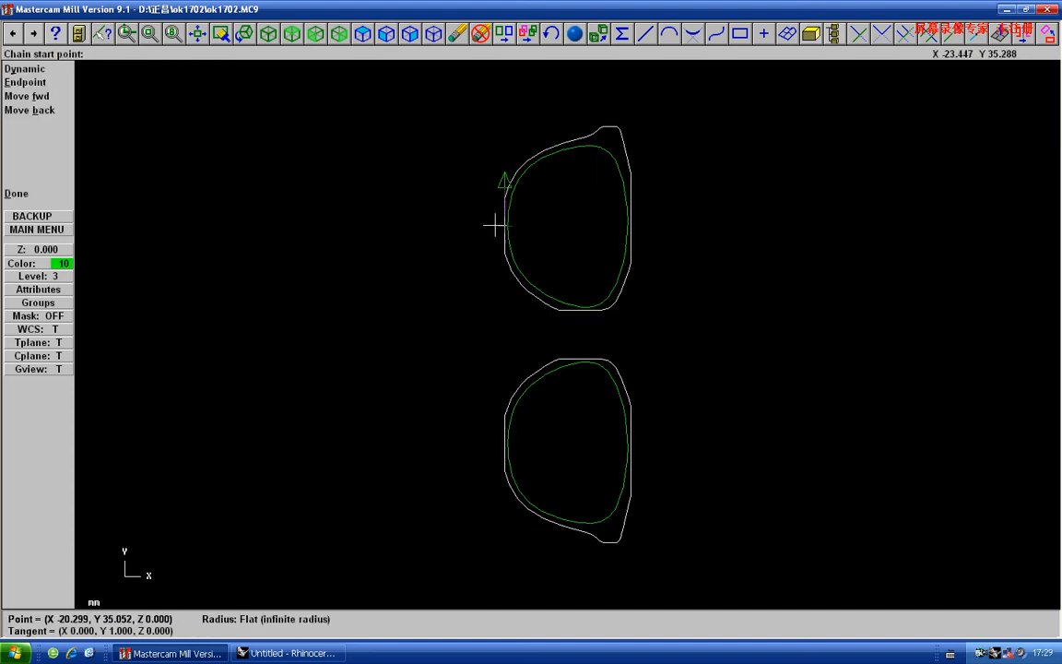
left_click(495, 224)
key("d")
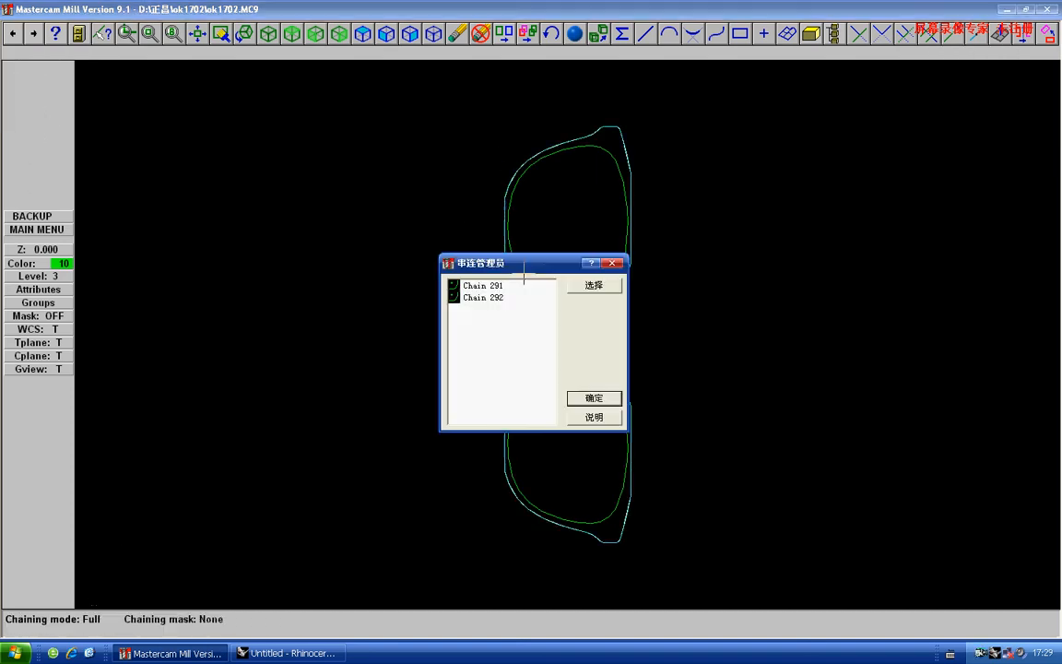
left_click(612, 398)
Regenerate contour operation 1 (弹头废料) and run a backplot of its toolpath
left_click(1008, 130)
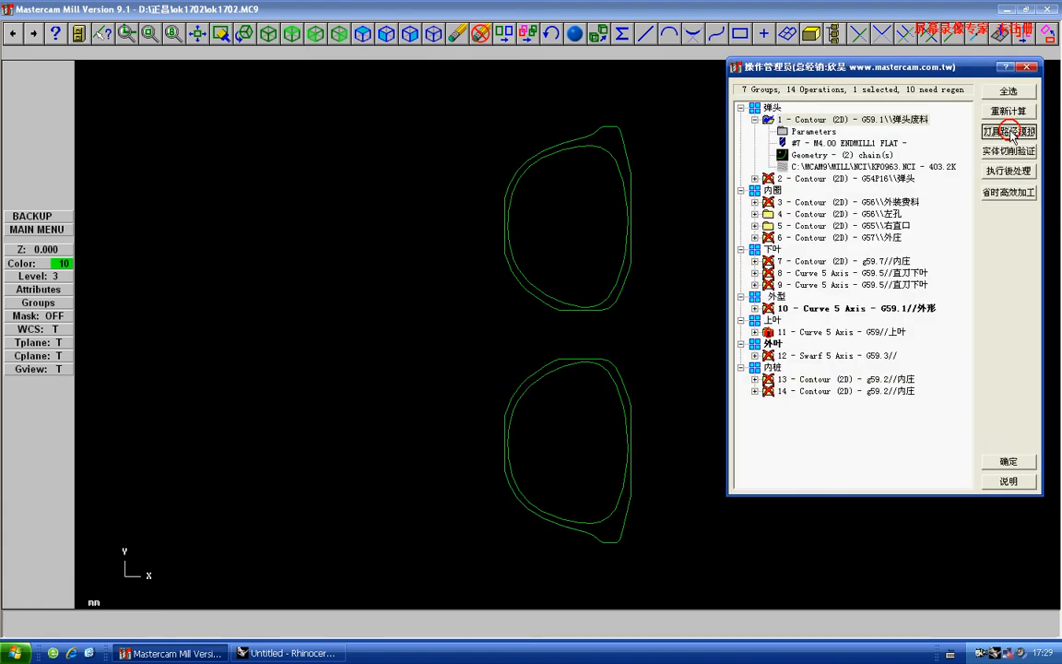
key("r")
key("Escape")
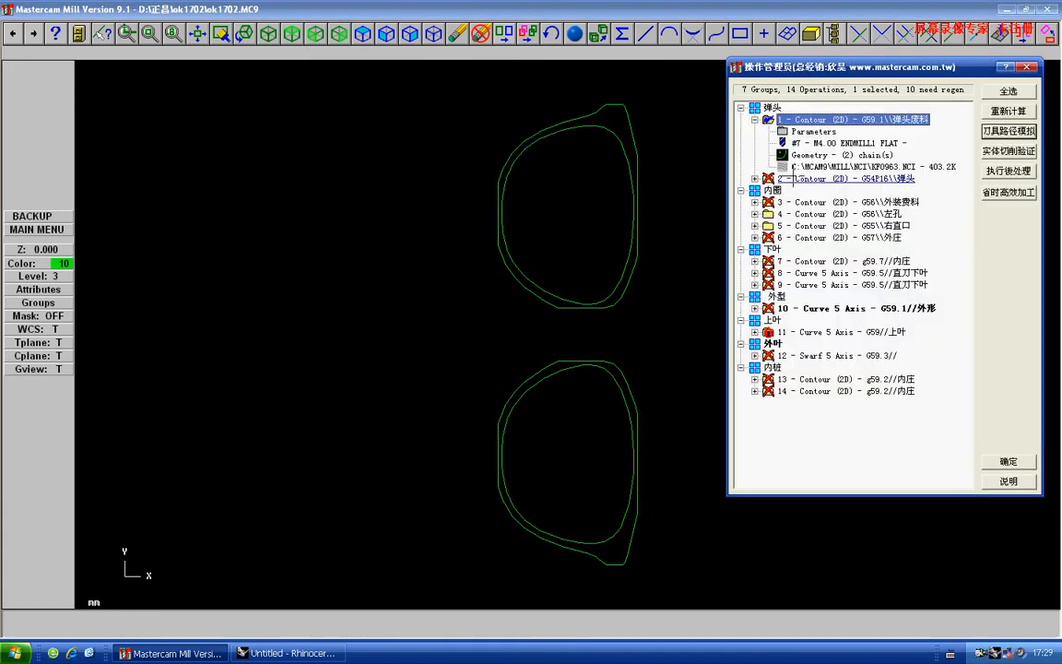
Add the lower inner lens contour as a chain of contour operation 2 (弹头), starting dynamically mid-way along its left side
double_click(793, 180)
left_click(797, 215)
right_click(524, 332)
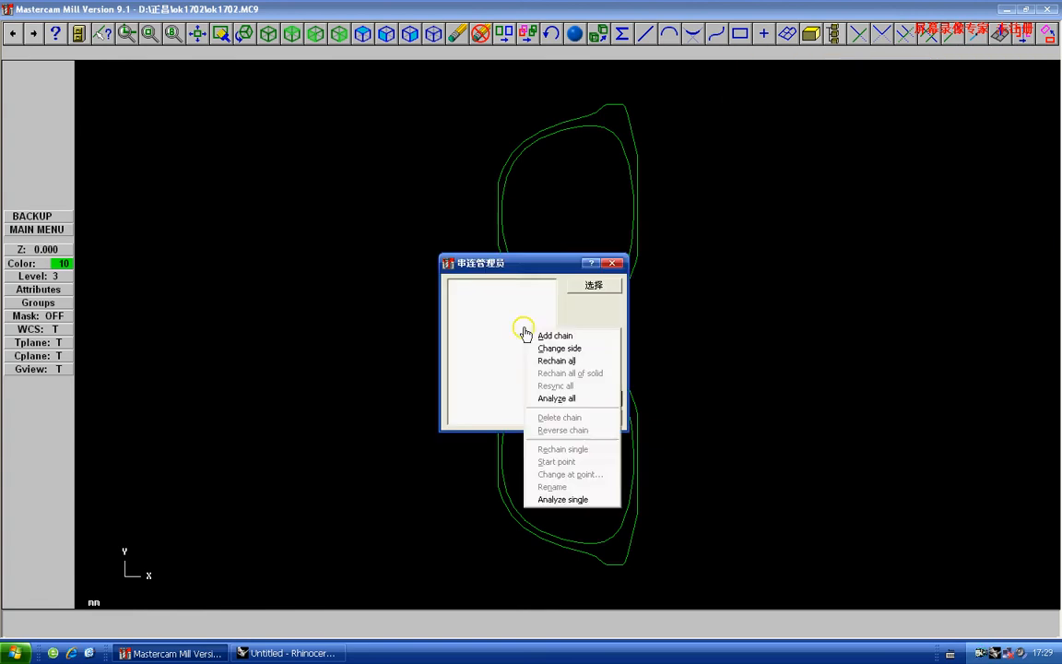
left_click(535, 335)
left_click(520, 430)
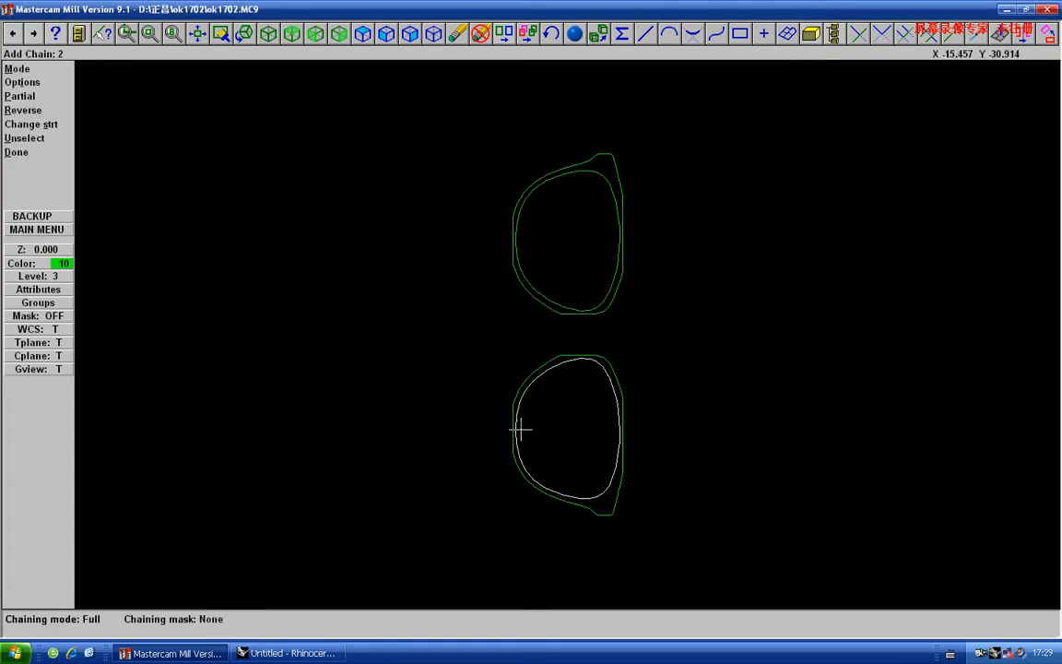
key("c")
key("y")
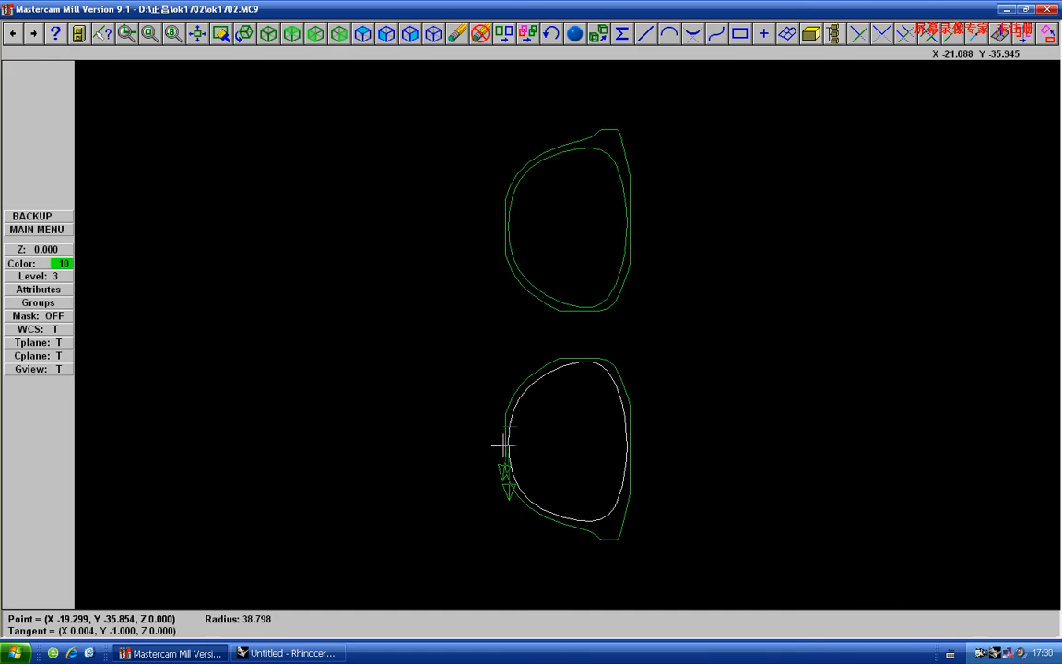
left_click(502, 446)
key("d")
scroll(522, 263, "up", 1)
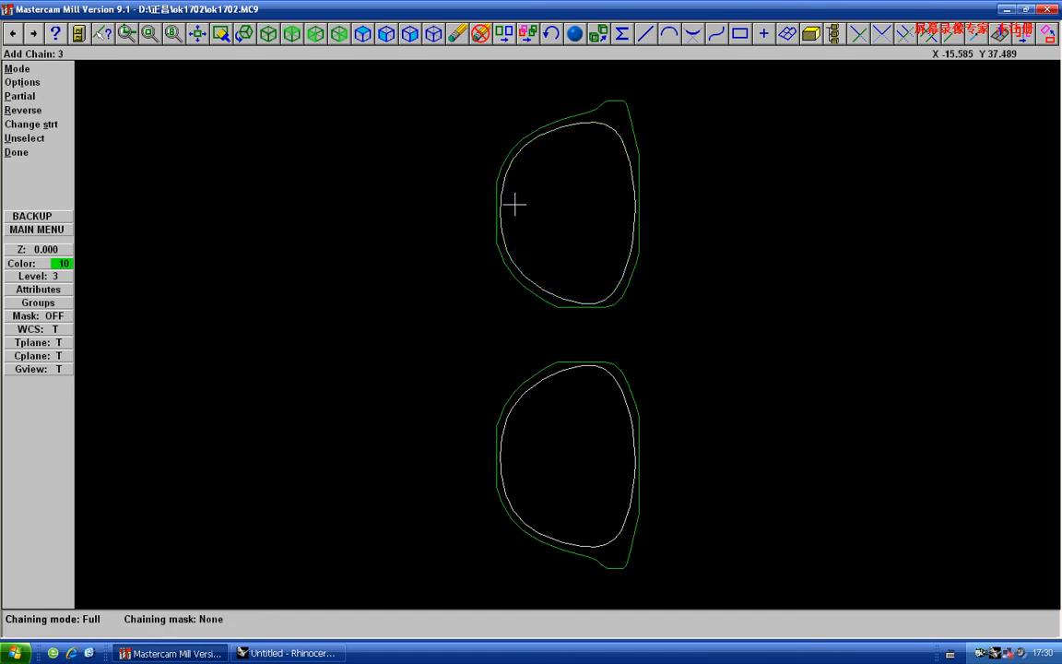
Chain the upper inner lens contour for operation 2 with its start point mid-way along the left side, and accept the chains
left_click(515, 211)
key("c")
key("y")
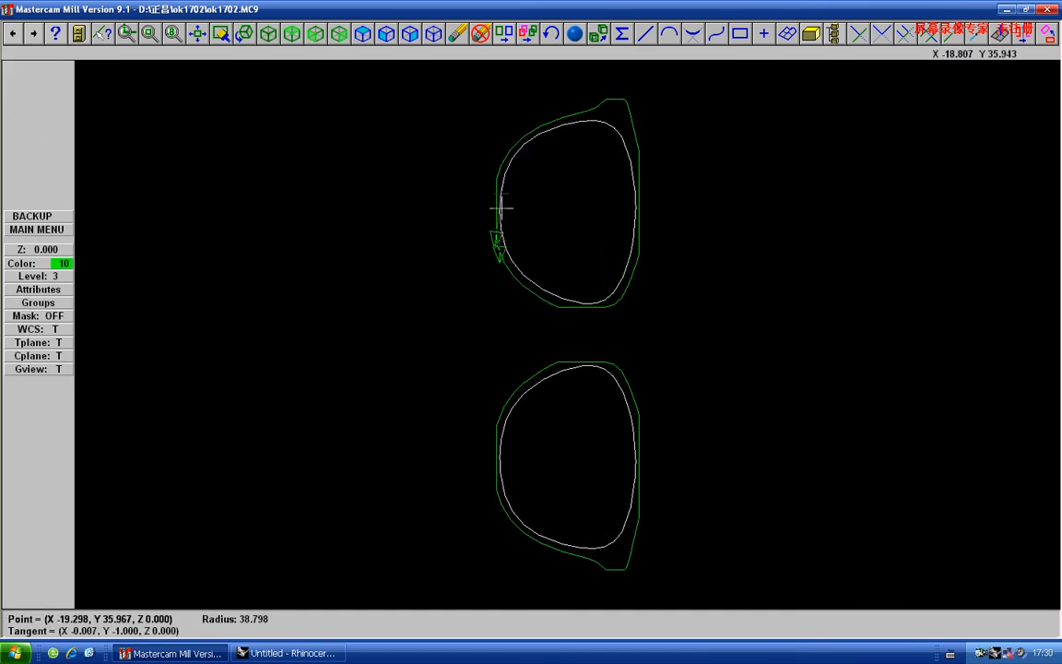
left_click(498, 208)
key("d")
key("d")
left_click(594, 398)
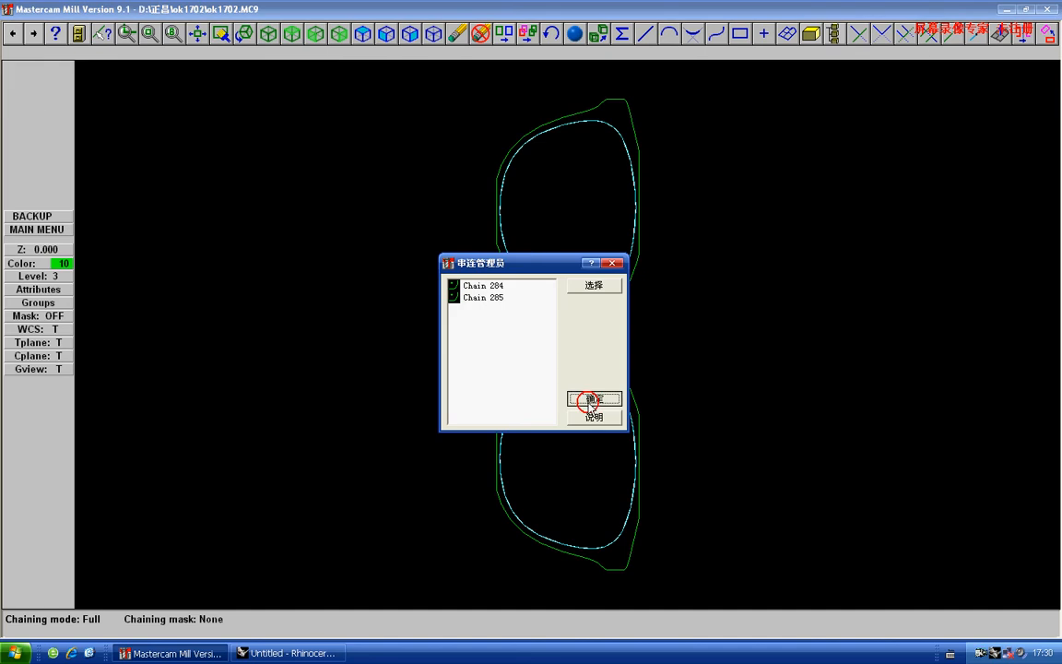
Regenerate contour operation 2 (弹头) and run a backplot of its toolpath
left_click(1007, 114)
left_click(1007, 131)
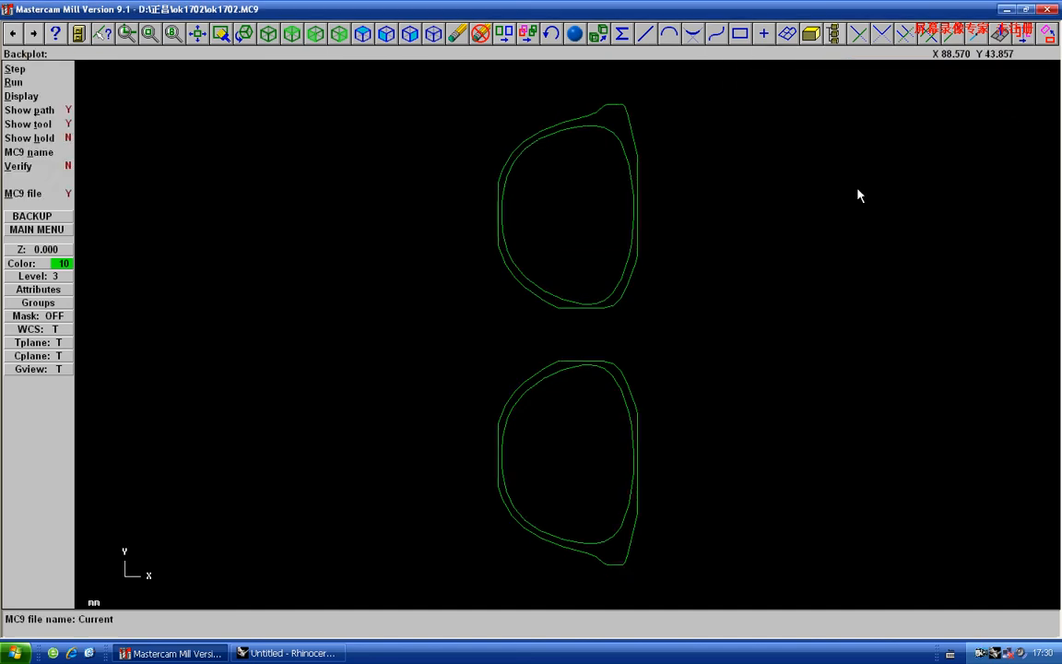
key("r")
key("s")
key("s")
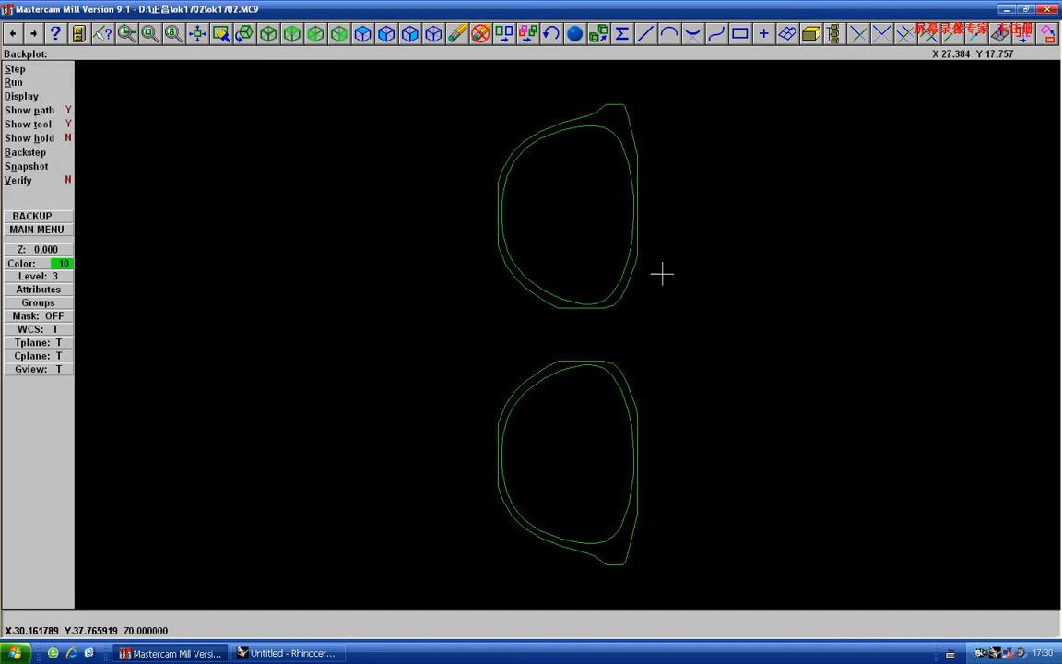
key("r")
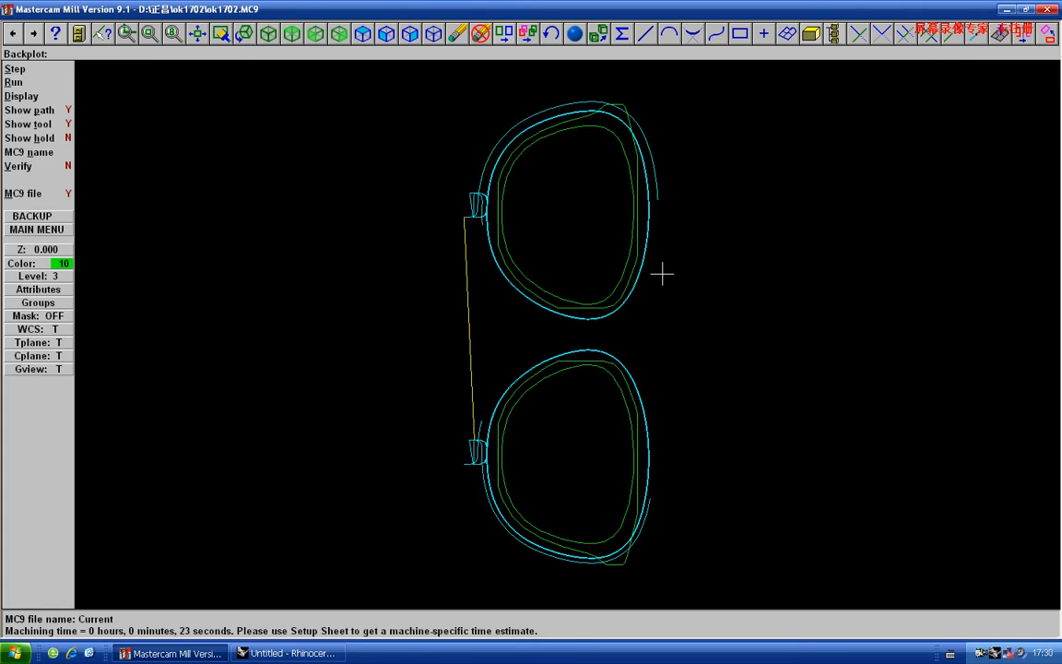
key("Escape")
key("Escape")
Save the current part file
key("alt+a")
key("Return")
key("Return")
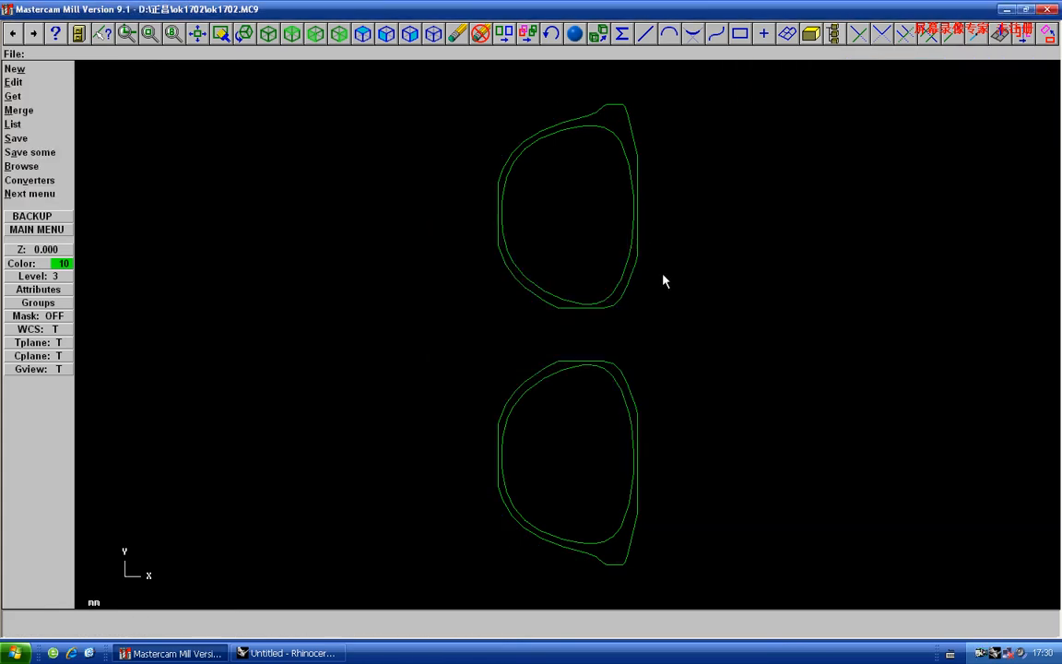
key("s")
key("Return")
key("Escape")
Move all the displayed lens and frame contours to another level with a window selection, and save the part file again
key("s")
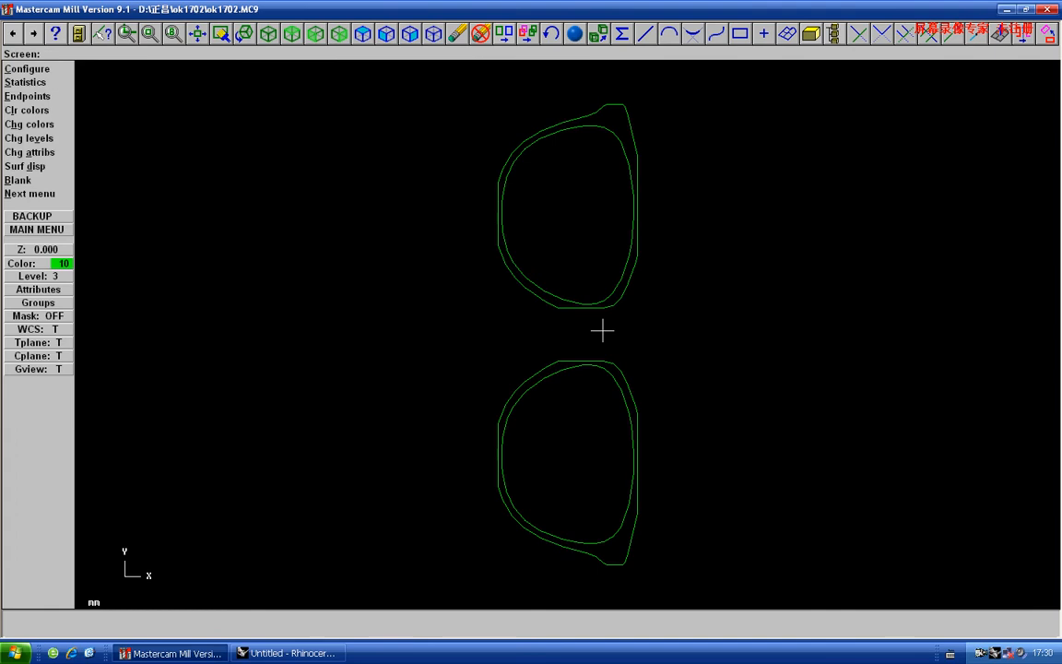
key("l")
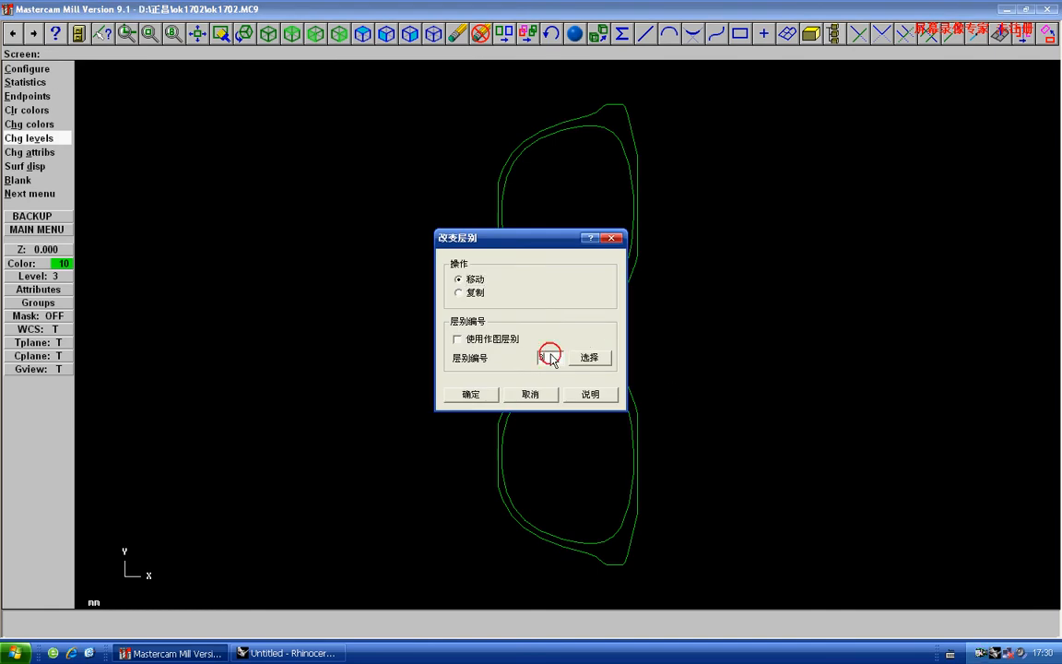
left_click(486, 396)
scroll(486, 313, "down", 2)
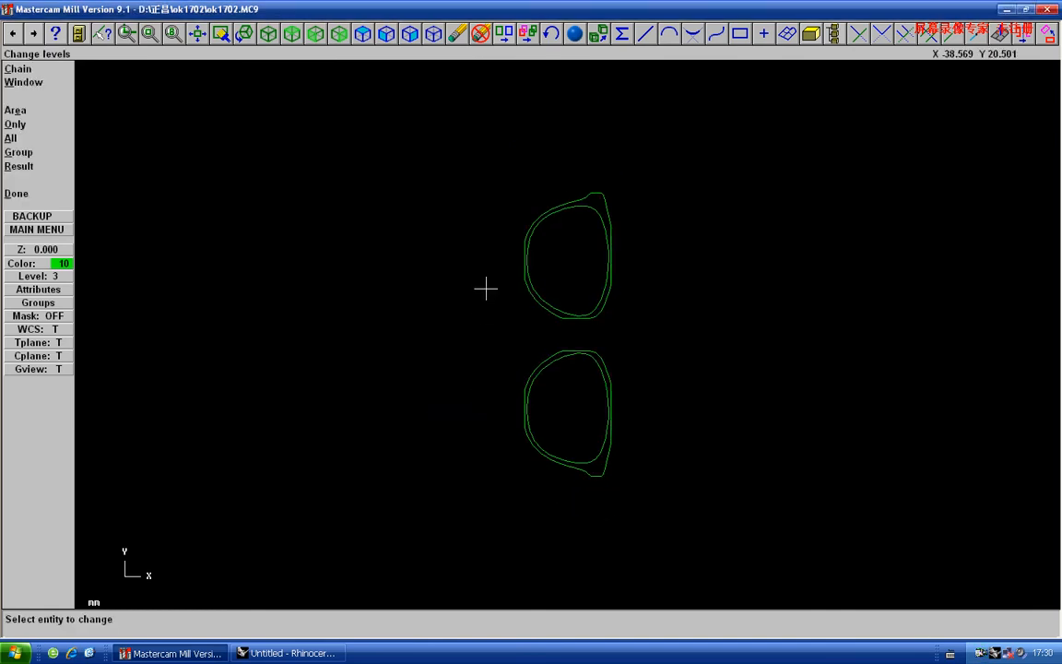
key("w")
left_click(449, 154)
left_click(727, 532)
key("Escape")
key("Escape")
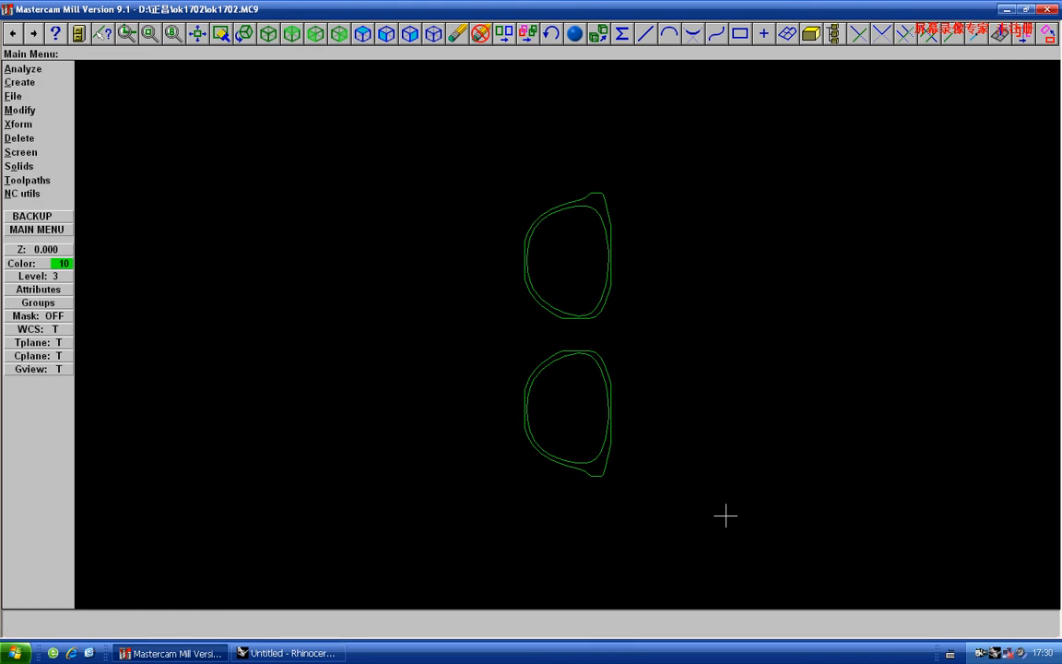
key("alt+a")
key("Return")
key("Return")
Switch to Rhino and delete the selected lens and outer contour curves that were exported
key("alt+Tab")
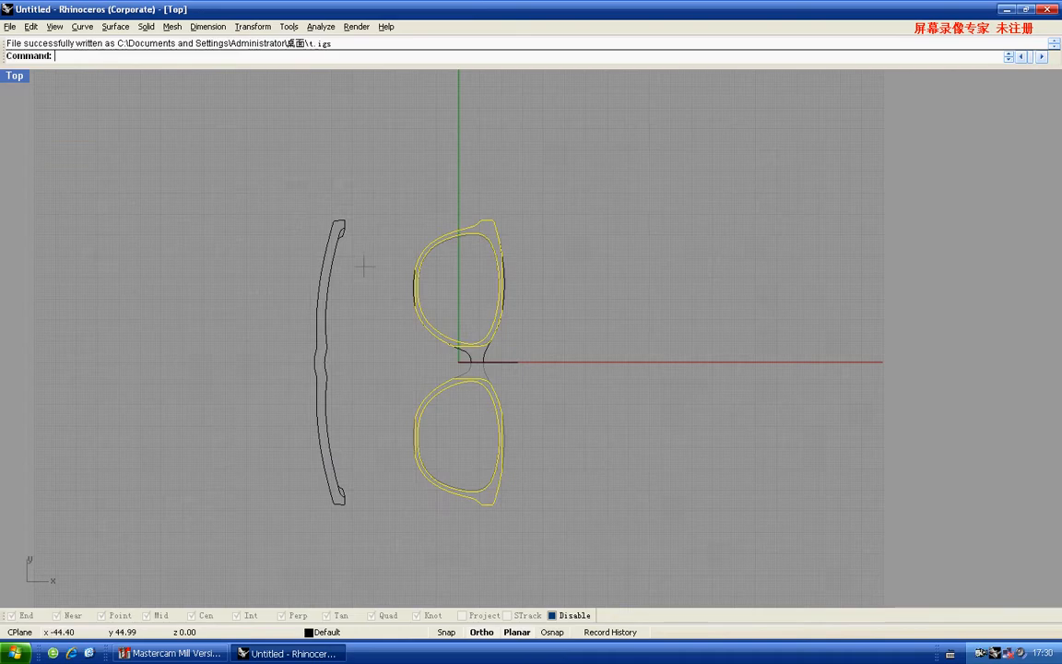
key("Delete")
right_click_drag(408, 260, 391, 295)
Split the upper frame's outer curve at two points, mid-way along its left and right sides
scroll(419, 276, "up", 6)
left_click(399, 266)
type("plit")
key("Return")
type("p")
key("Return")
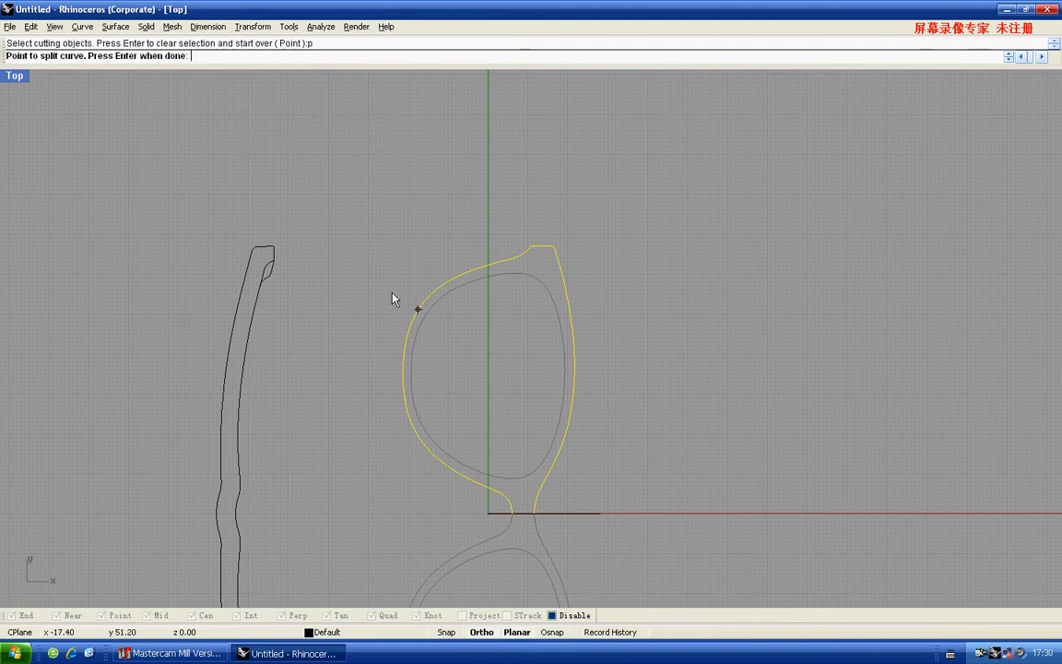
left_click(402, 370)
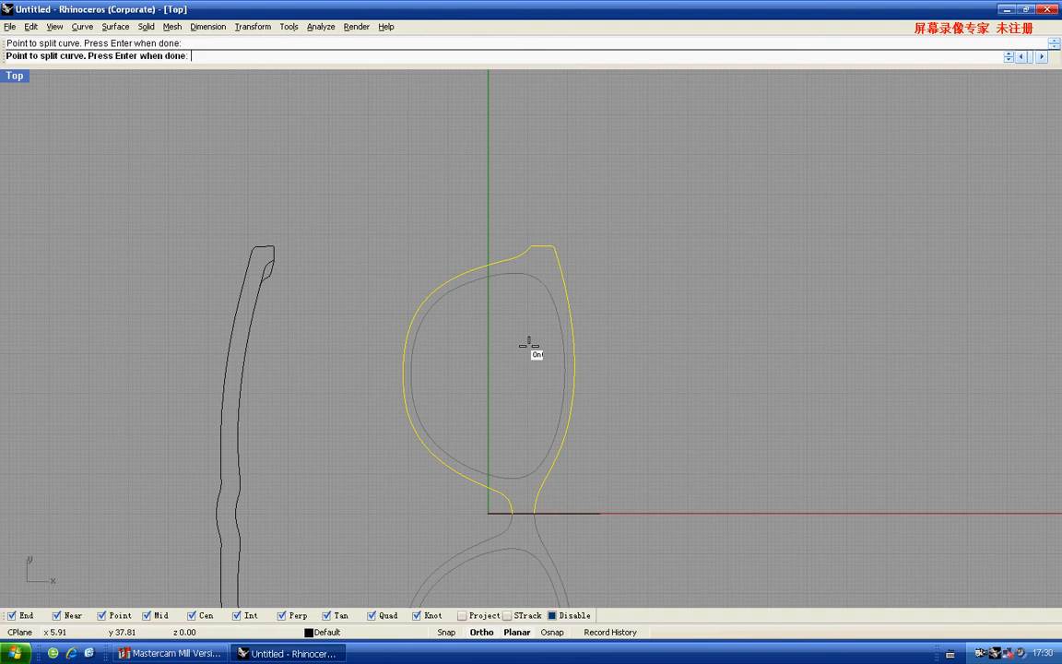
left_click(572, 365)
key("Return")
Move the upper piece of the split outer curve up by 0.7
left_click(573, 352)
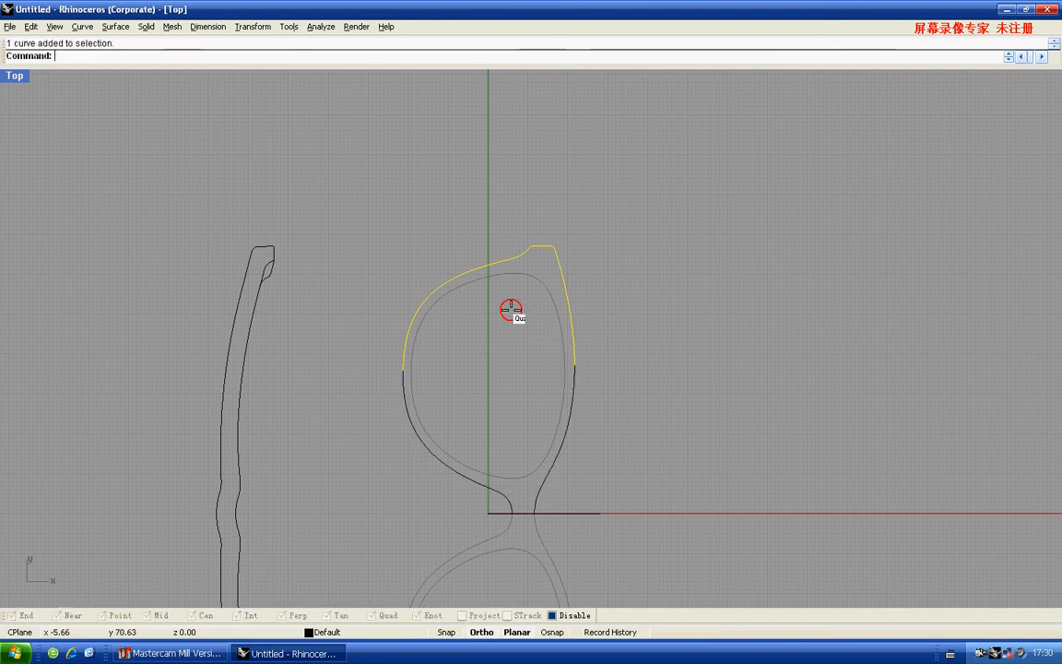
mouse_move(480, 270)
left_mouse_down()
mouse_move(480, 244)
mouse_move(478, 267)
left_mouse_up()
type("0.7")
key("Return")
key("Escape")
Blend the gaps between the upper and lower outer curve pieces on both sides with curvature continuity
mouse_move(459, 279)
right_mouse_down()
mouse_move(468, 243)
mouse_move(466, 293)
right_mouse_up()
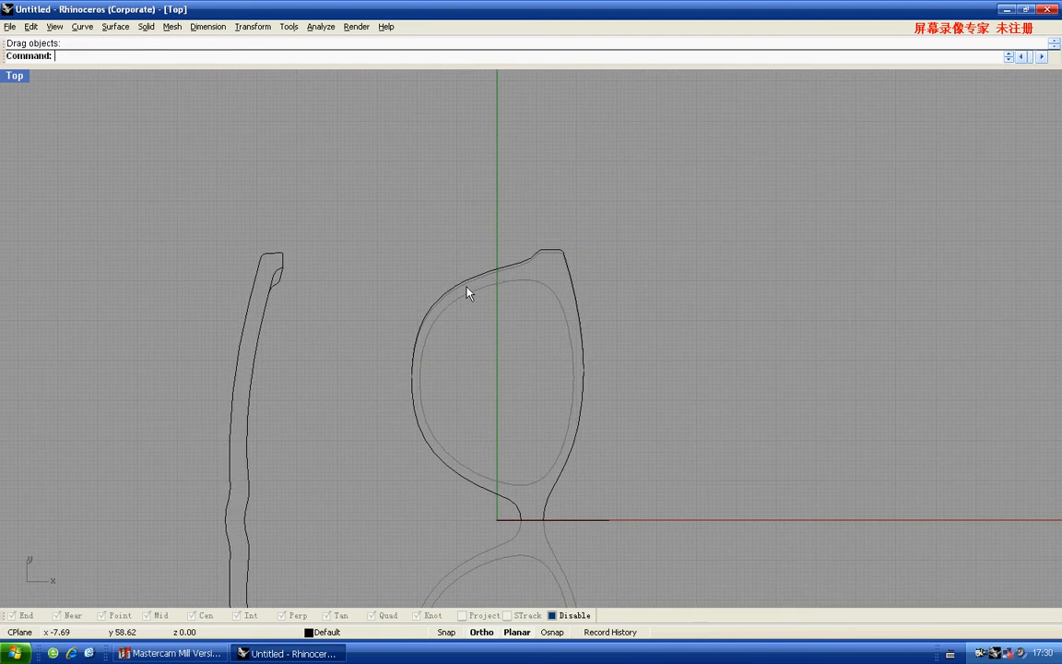
key("Return")
scroll(453, 279, "up", 3)
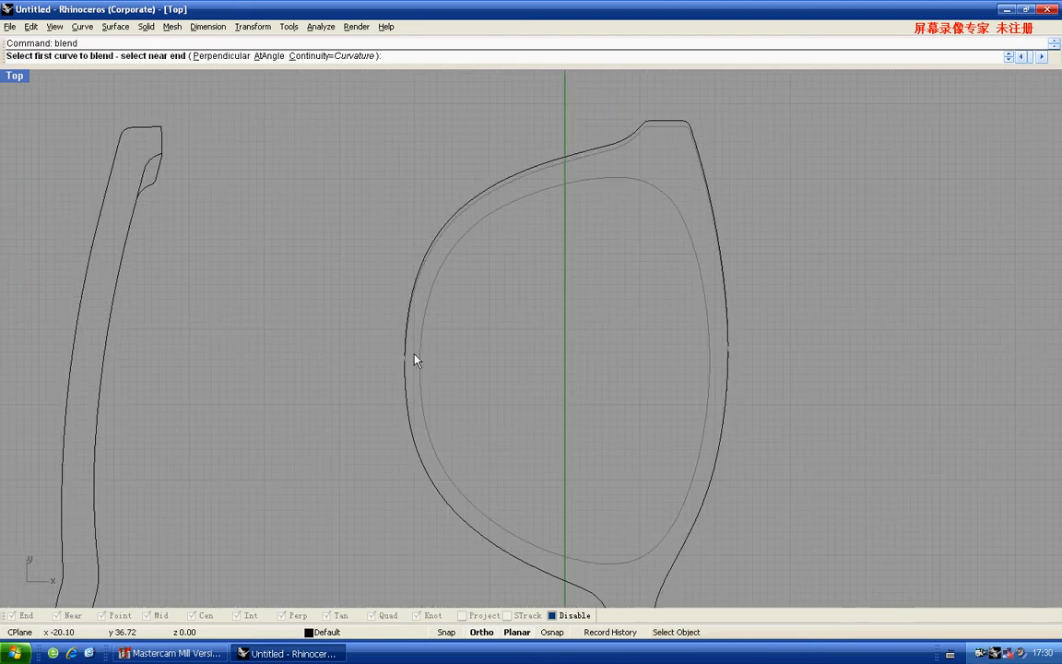
left_click(407, 346)
right_click_drag(760, 369, 674, 324)
right_click(675, 324)
scroll(618, 306, "up", 8)
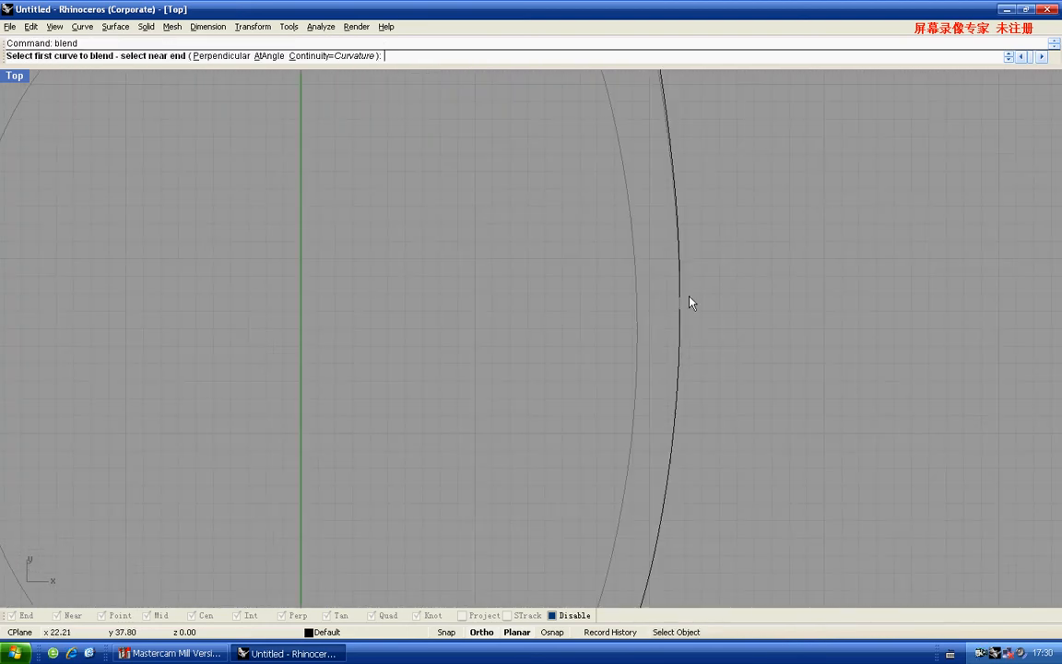
left_click(681, 284)
left_click(681, 319)
scroll(675, 305, "down", 14)
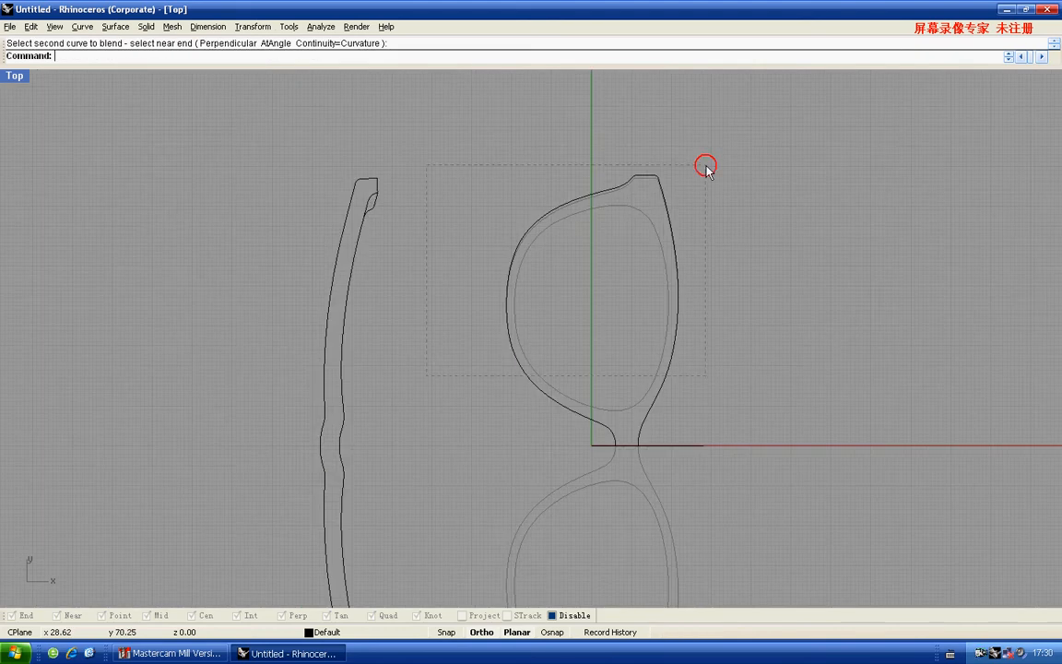
Join the outer curve pieces and the two blends into one curve
left_click_drag(706, 166, 427, 374)
right_click_drag(495, 316, 495, 342)
key("ctrl+j")
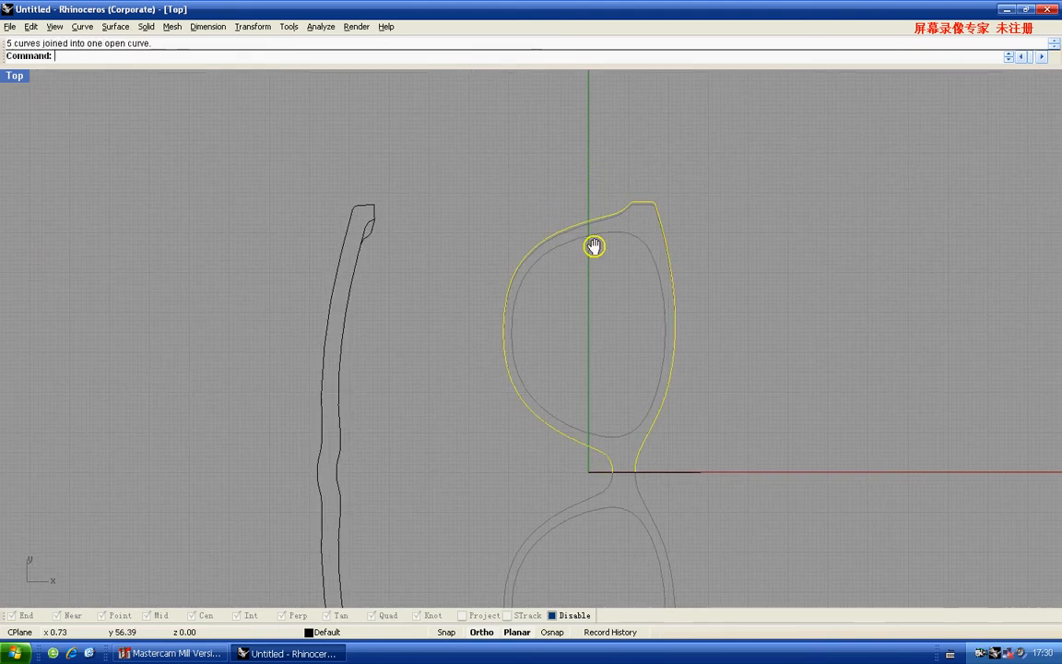
Draw a horizontal line from about X 10.00, Y 67.26 across the frame's upper outer corner, just below its flat top edge
scroll(593, 246, "up", 8)
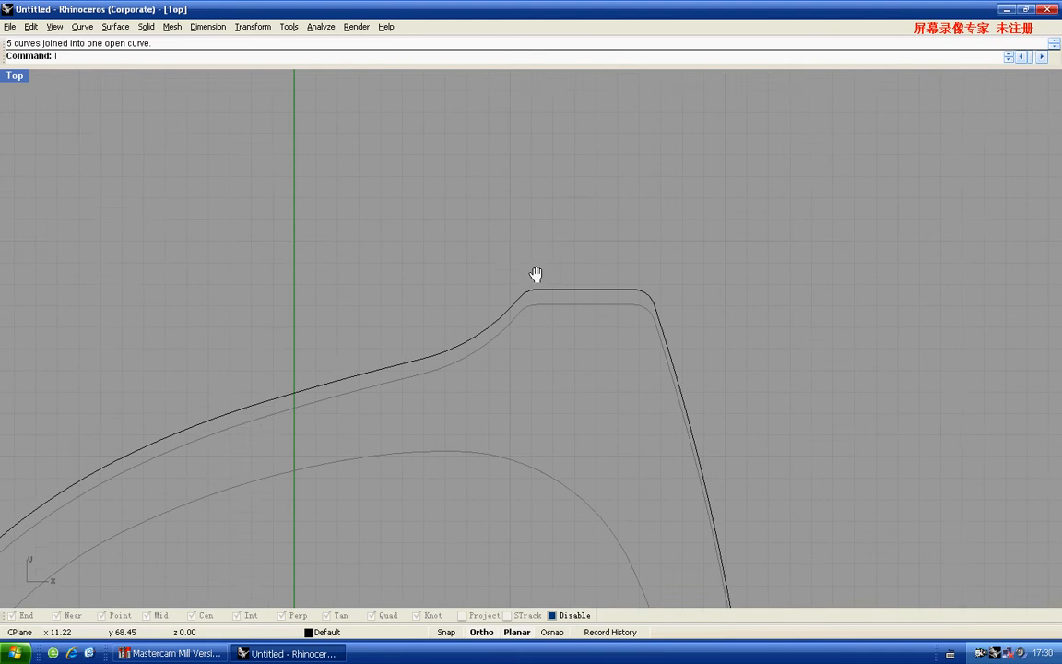
key("Return")
scroll(494, 295, "up", 2)
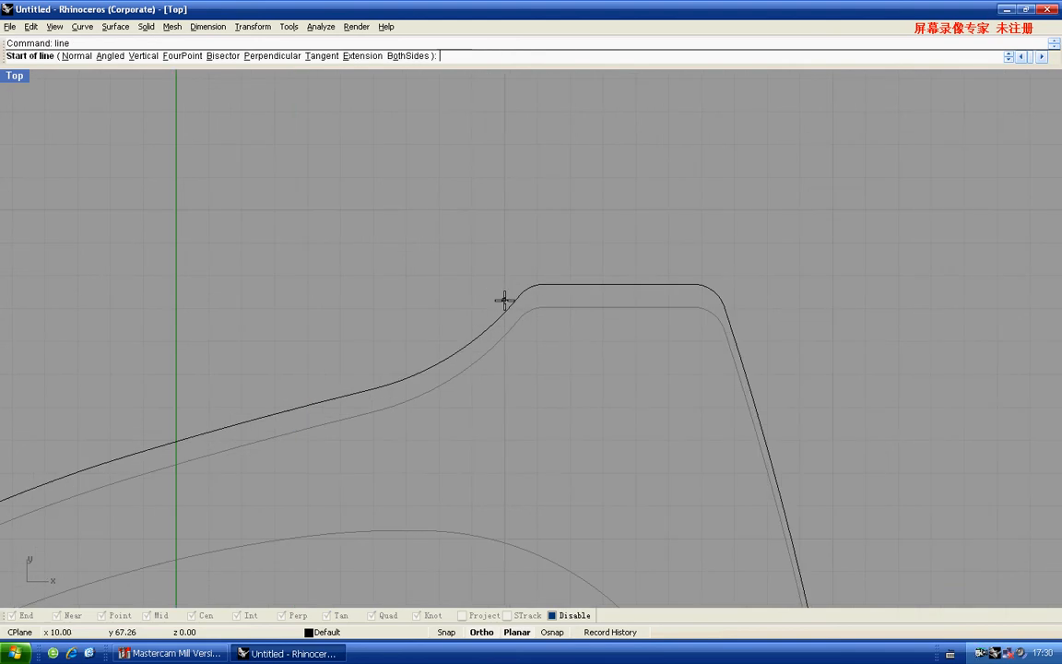
left_click(504, 300)
left_click(789, 289)
Trim away the part of the outer curve that lies above the horizontal line
left_click_drag(676, 233, 593, 326)
right_click_drag(593, 326, 558, 359)
type("tr")
key("Return")
left_click(540, 318)
key("Return")
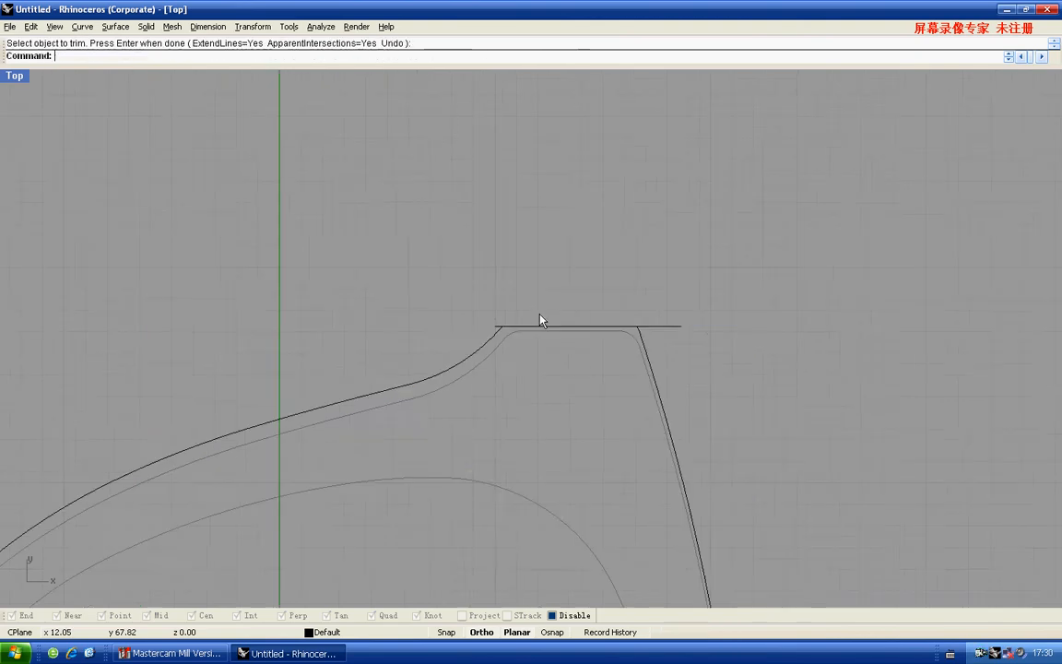
Delete the horizontal cutting line across the frame's upper corner
scroll(540, 318, "down", 3)
left_click_drag(424, 273, 618, 332)
key("Delete")
Draw a vertical line 4 mm long upward from the trimmed upper end of the left outer curve
left_click(493, 318)
right_click_drag(493, 315, 500, 353)
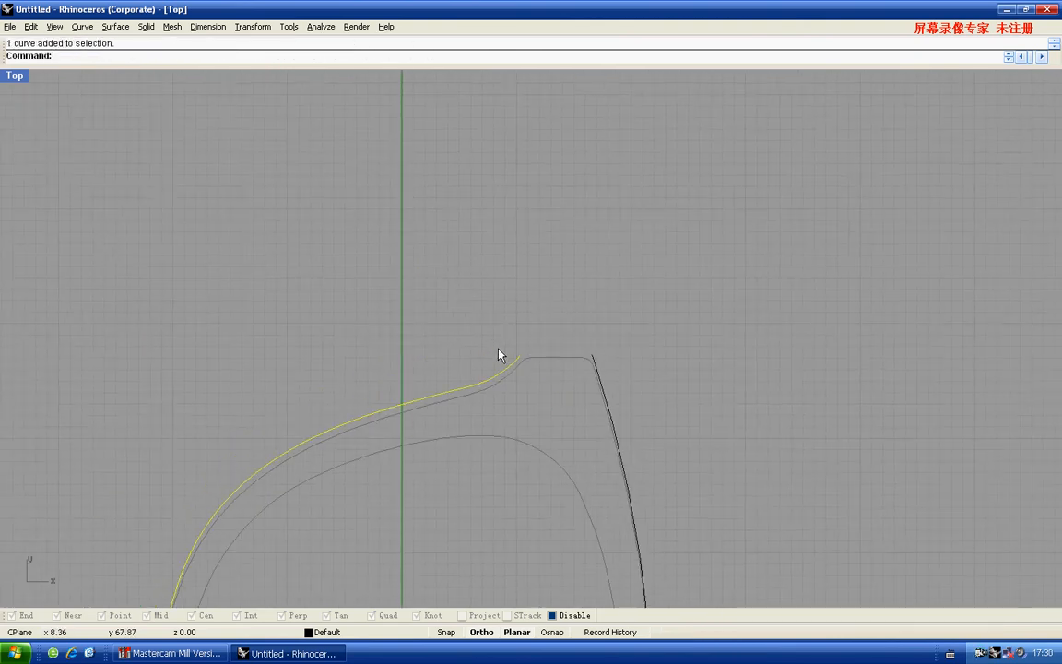
type("line")
key("Return")
scroll(535, 343, "up", 6)
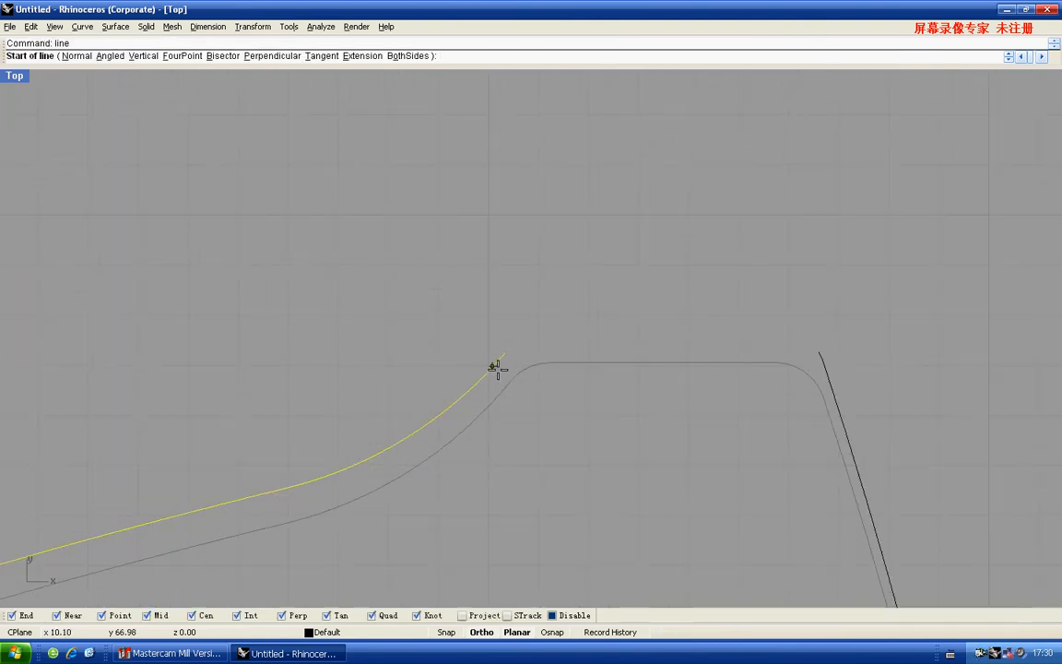
left_click(504, 354)
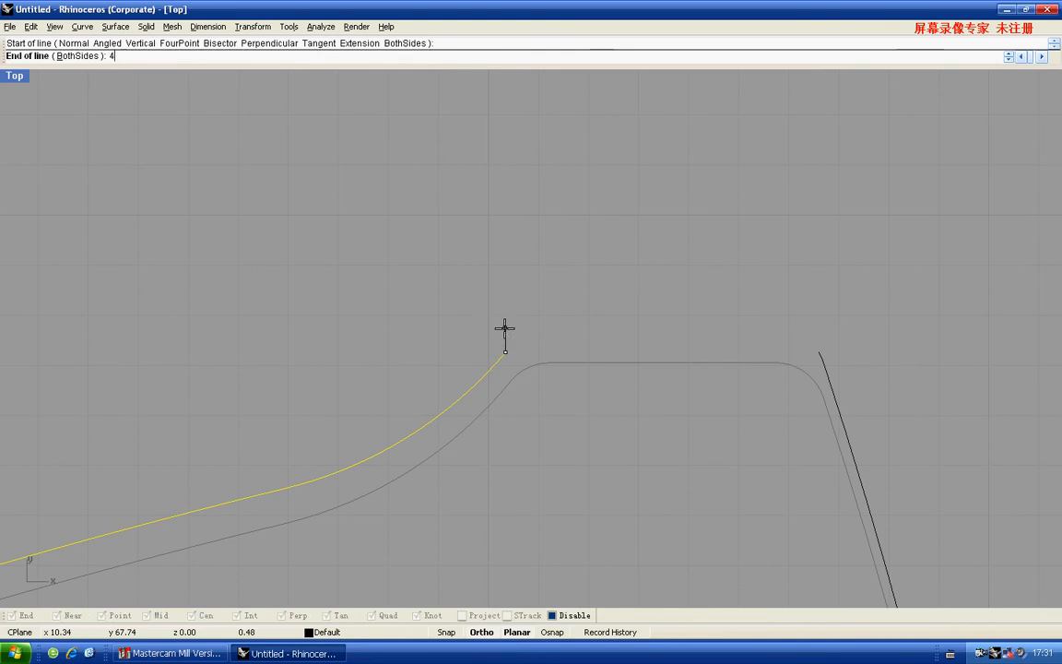
type("4")
key("Return")
left_click(505, 328)
Split the right outer curve at a point just below its upper end and delete the short end piece
scroll(682, 348, "down", 5)
left_click_drag(599, 307, 661, 286)
scroll(590, 268, "up", 5)
key("F10")
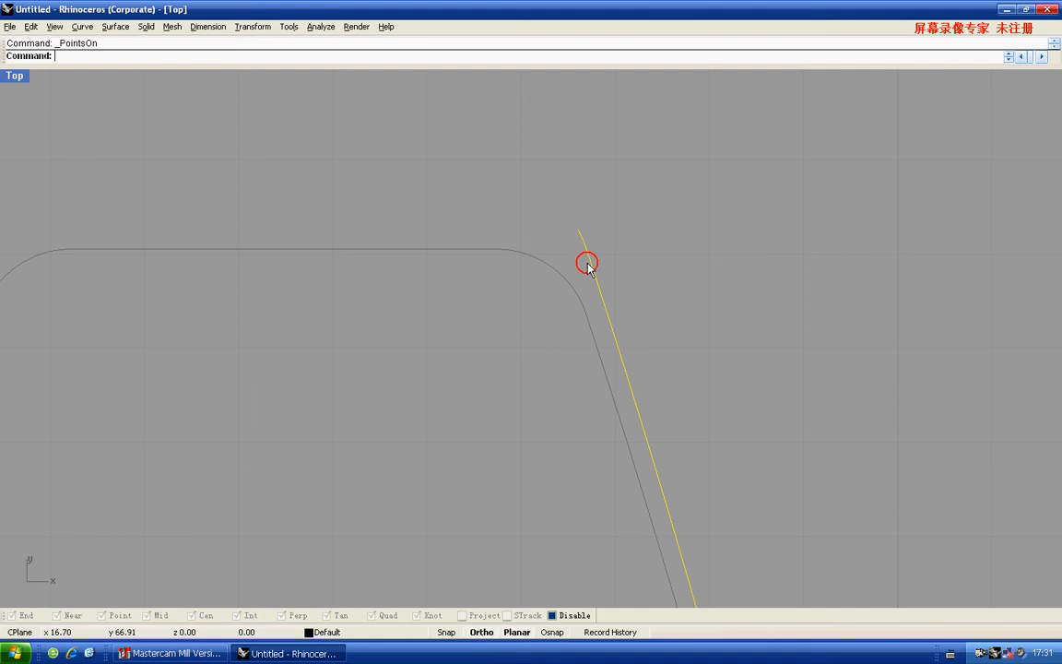
type("Split")
key("Return")
type("p")
key("Return")
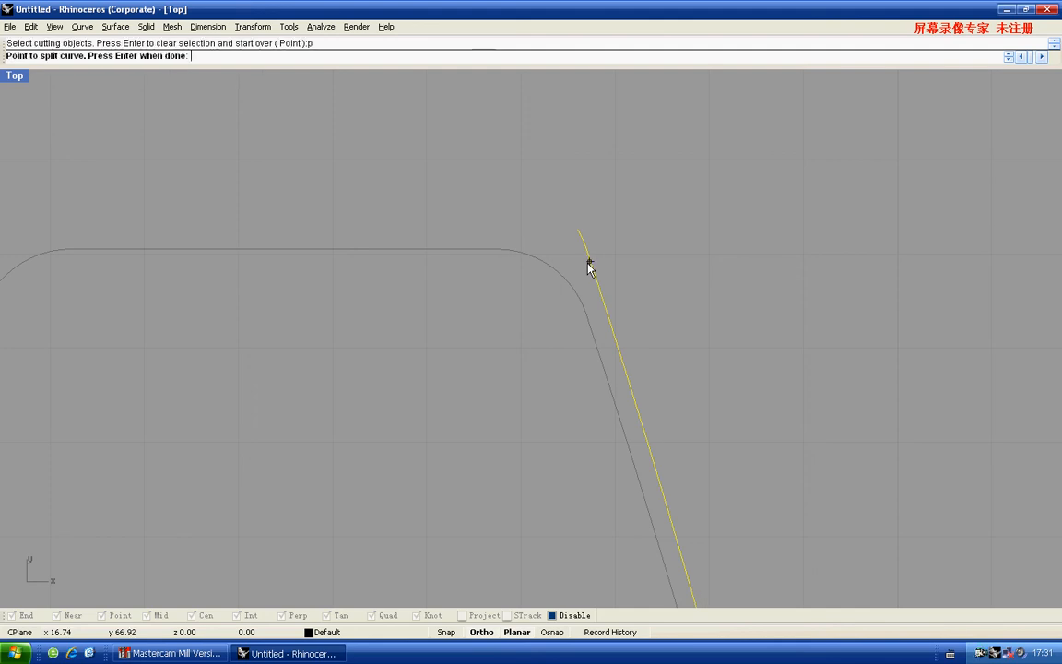
left_click(590, 263)
key("Return")
key("Delete")
Show the right outer curve's control points and move its upper end point slightly outward
left_click(601, 254)
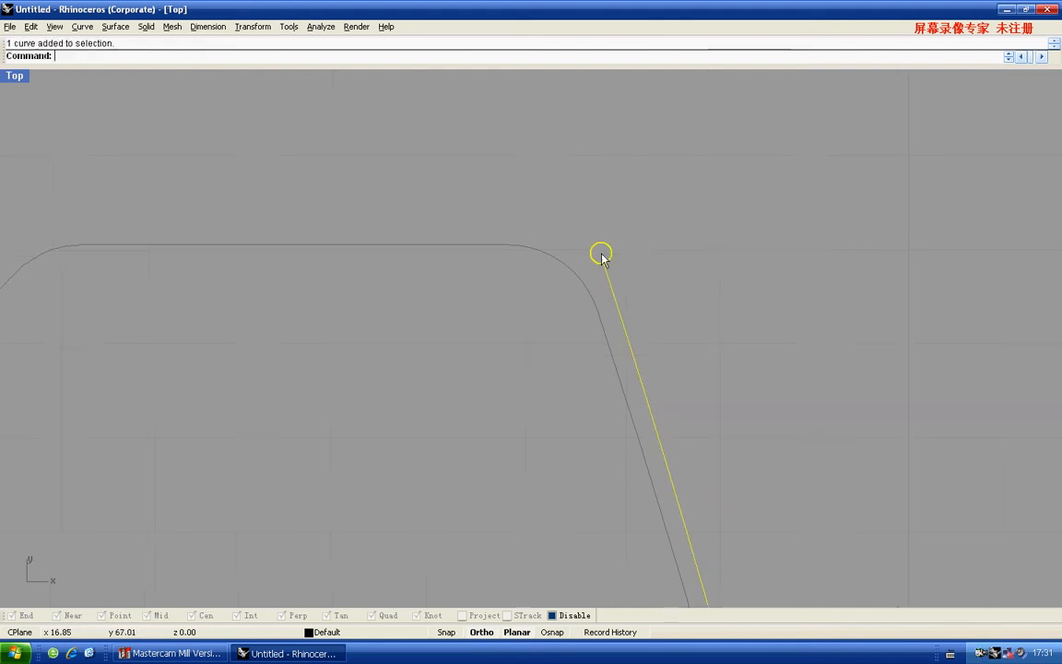
key("F10")
scroll(598, 237, "up", 2)
left_click(616, 265)
scroll(619, 270, "up", 2)
left_click_drag(620, 265, 631, 269)
scroll(618, 197, "down", 2)
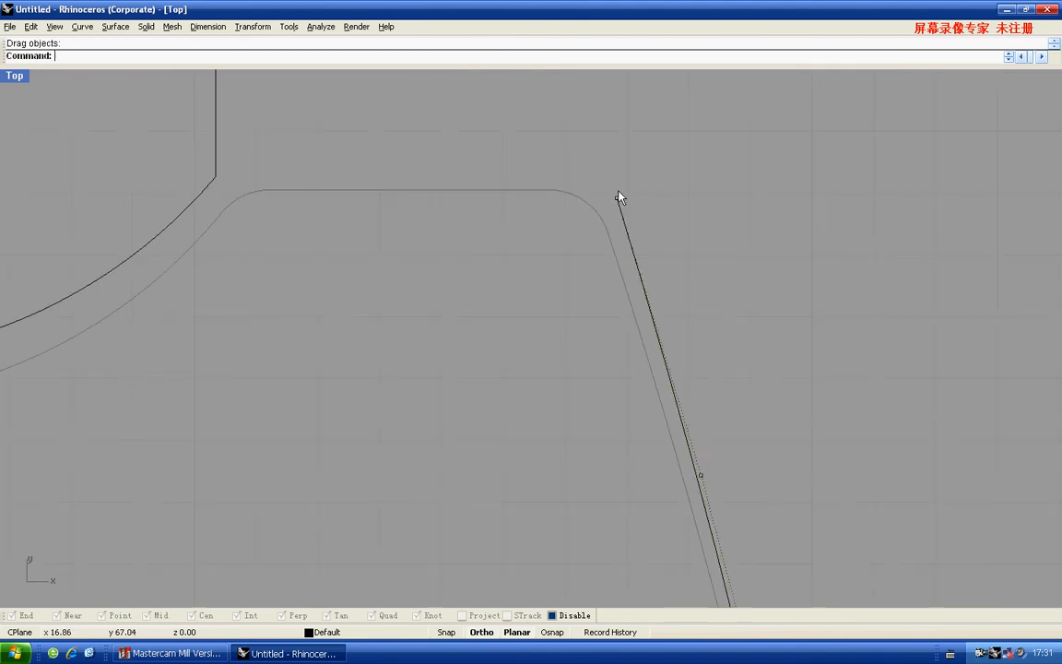
Extend the upper end of the right outer curve with a straight 4 mm segment
left_click_drag(682, 293, 682, 293)
type("extend")
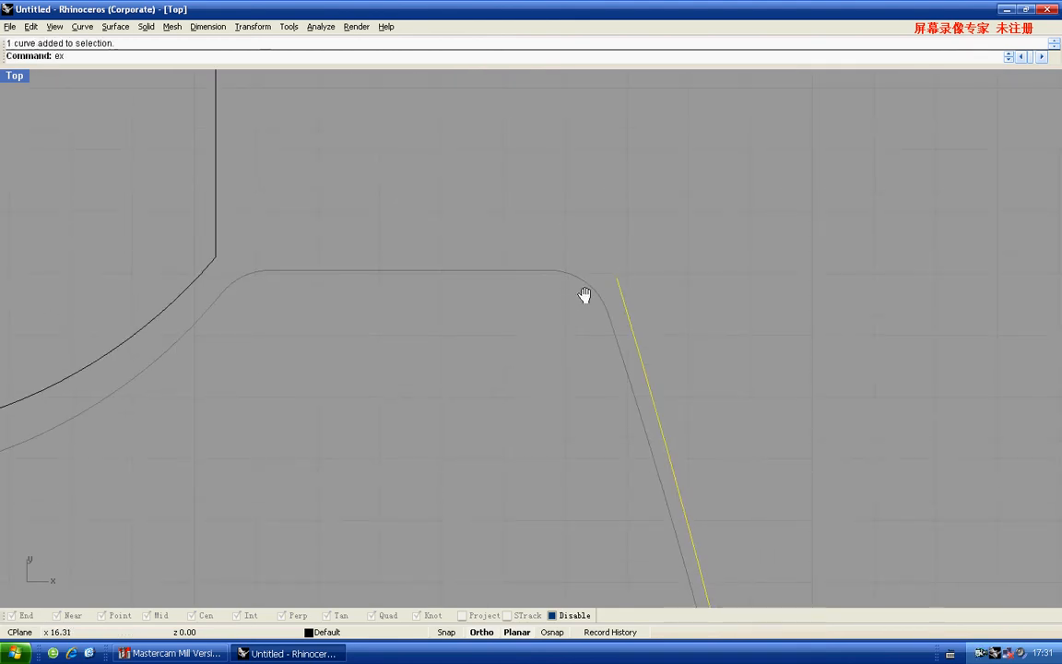
key("Return")
key("Return")
left_click(622, 289)
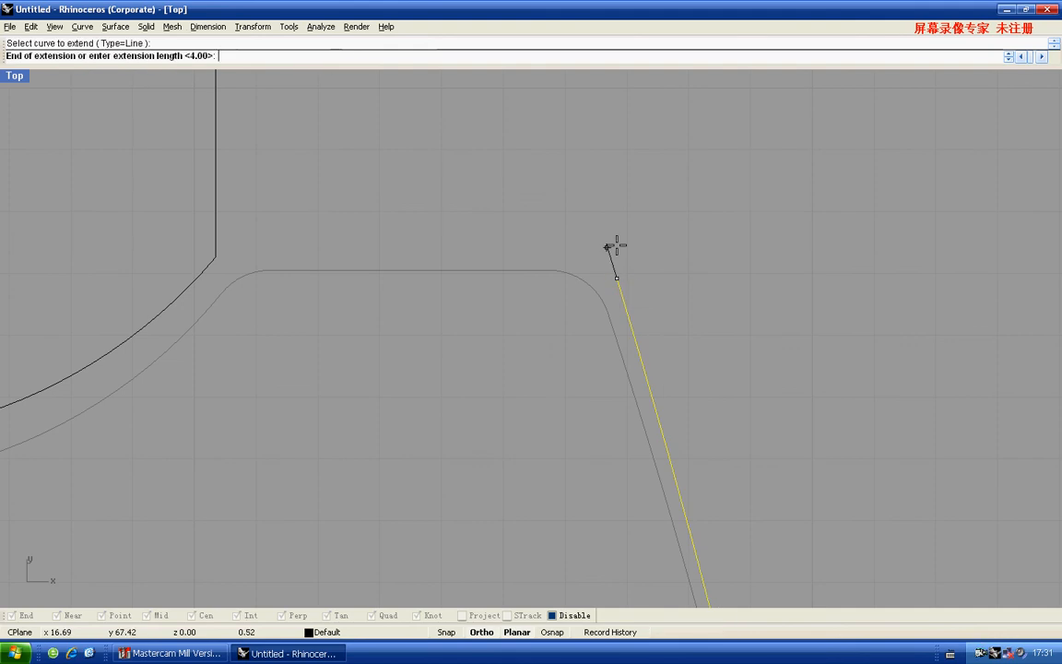
left_click(614, 246)
key("Return")
Draw a horizontal line from the extended right curve's top end to just past the vertical line
scroll(590, 247, "down", 3)
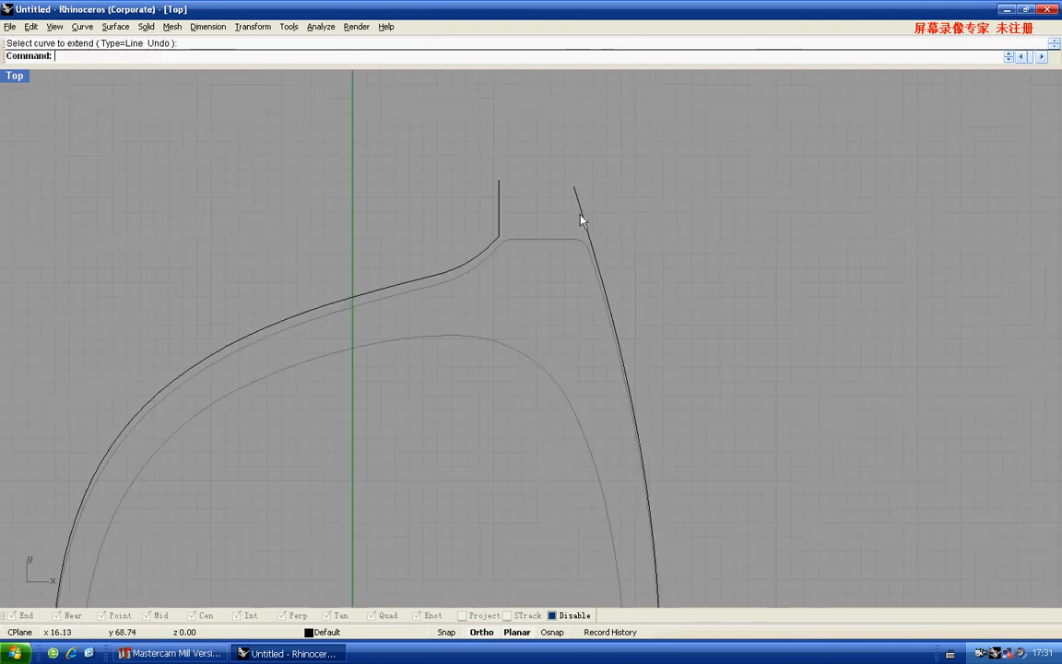
type("line")
key("Return")
scroll(570, 241, "up", 3)
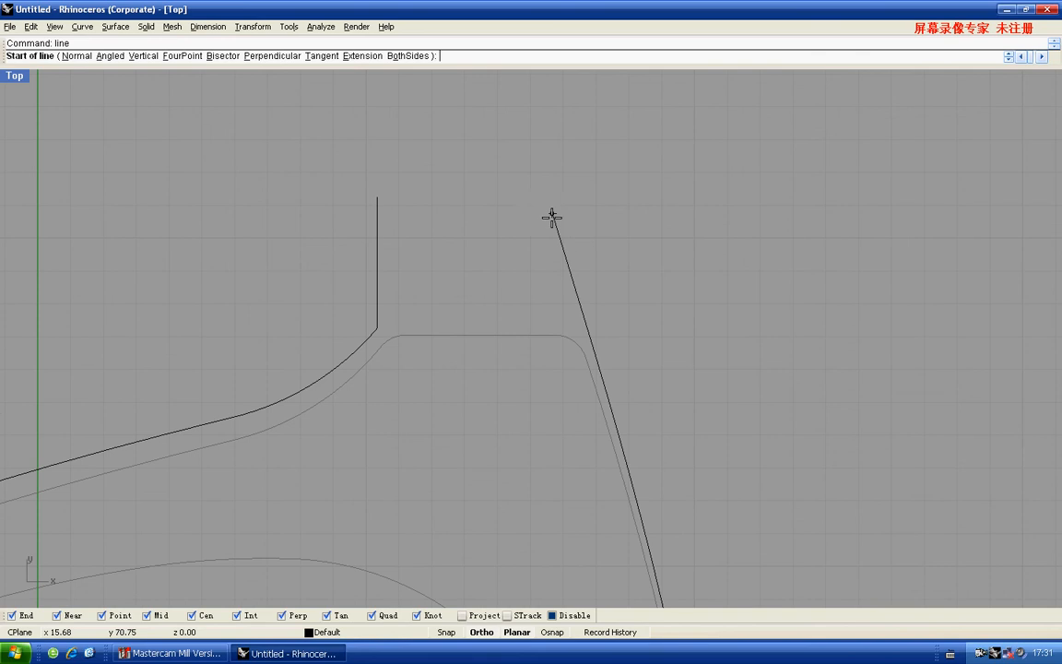
left_click(552, 214)
left_click(340, 212)
Trim the overhanging ends where the horizontal line crosses the vertical line to form a clean corner
left_click_drag(414, 199, 372, 230)
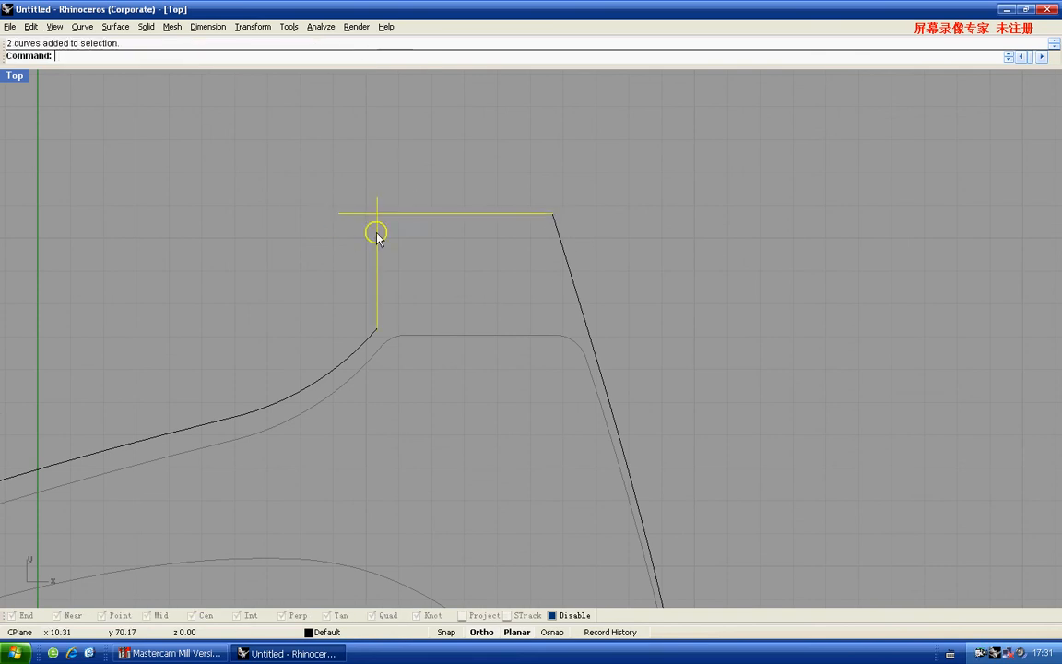
right_click_drag(374, 229, 380, 264)
key("ctrl+t")
scroll(382, 246, "up", 4)
left_click(381, 236)
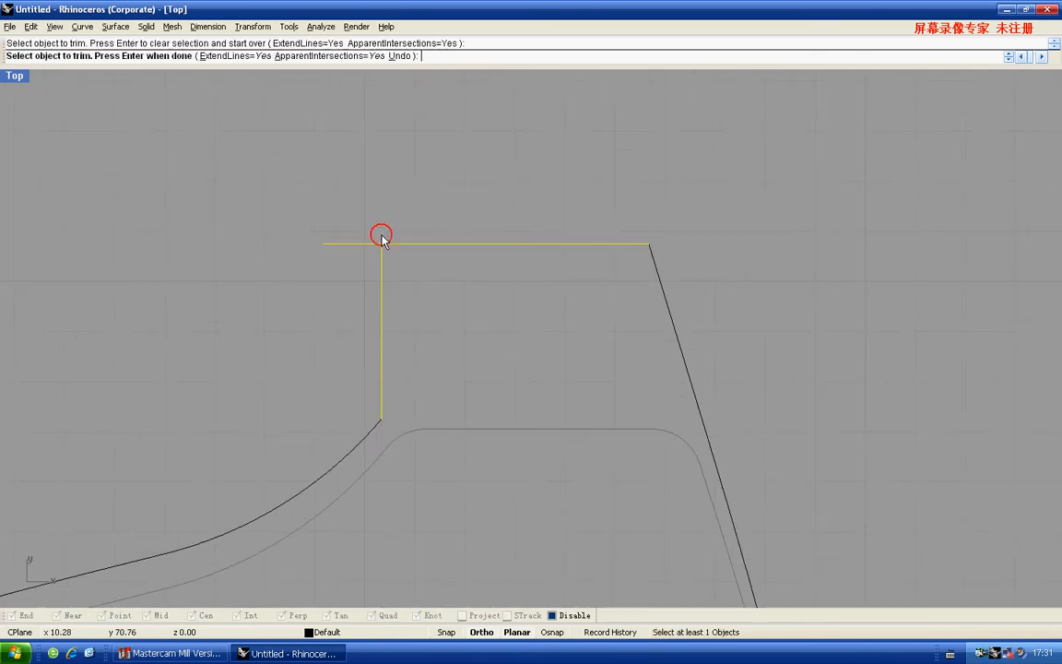
left_click(379, 244)
key("Return")
Join the vertical line with the left outer curve and delete the horizontal top line
scroll(382, 244, "down", 10)
left_click_drag(484, 198, 382, 318)
left_click(411, 274)
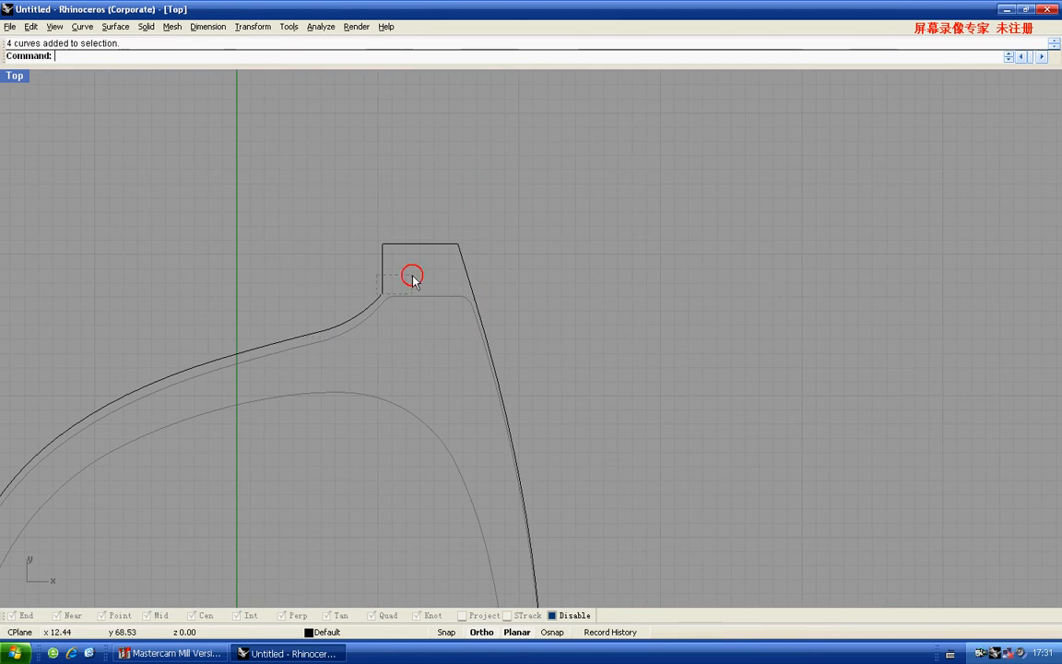
left_click_drag(411, 274, 381, 312)
right_click_drag(381, 311, 388, 333)
key("ctrl+j")
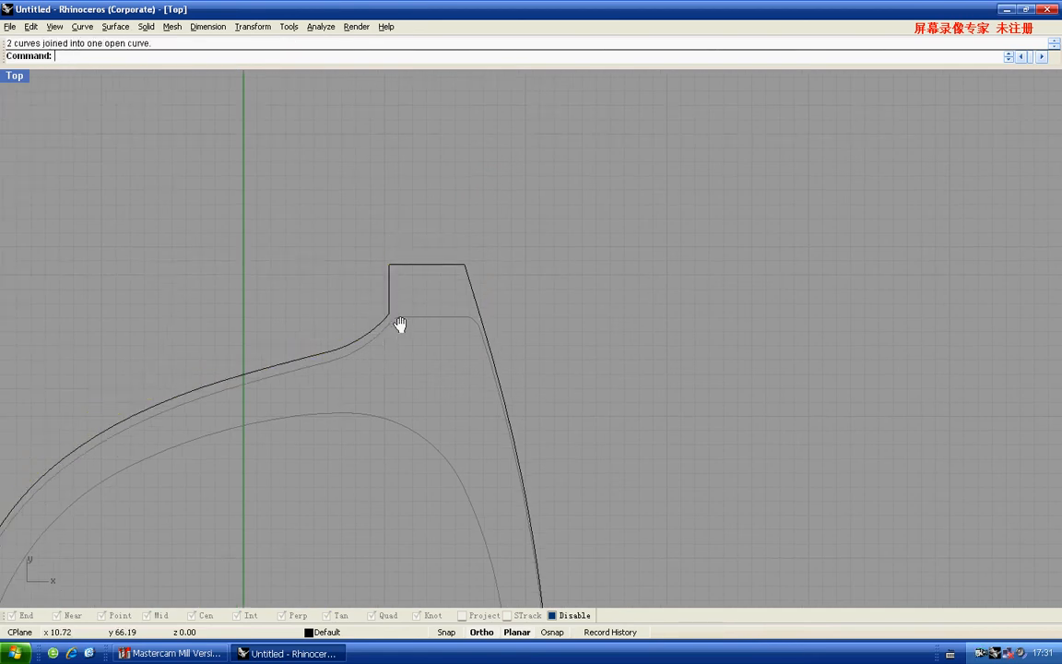
key("Delete")
right_click_drag(419, 278, 441, 265)
scroll(434, 275, "up", 6)
Show the joined left curve's control points and delete those at the sharp corner to round it
left_click_drag(412, 286, 373, 270)
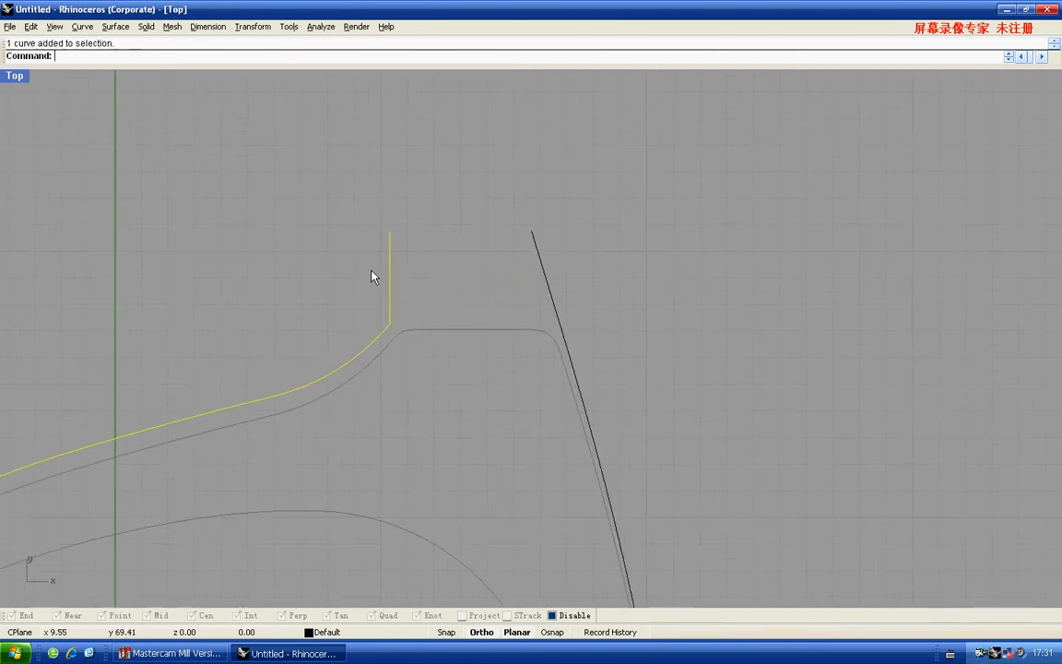
key("F10")
scroll(390, 328, "up", 10)
left_click_drag(415, 346, 375, 314)
key("Delete")
scroll(403, 289, "down", 3)
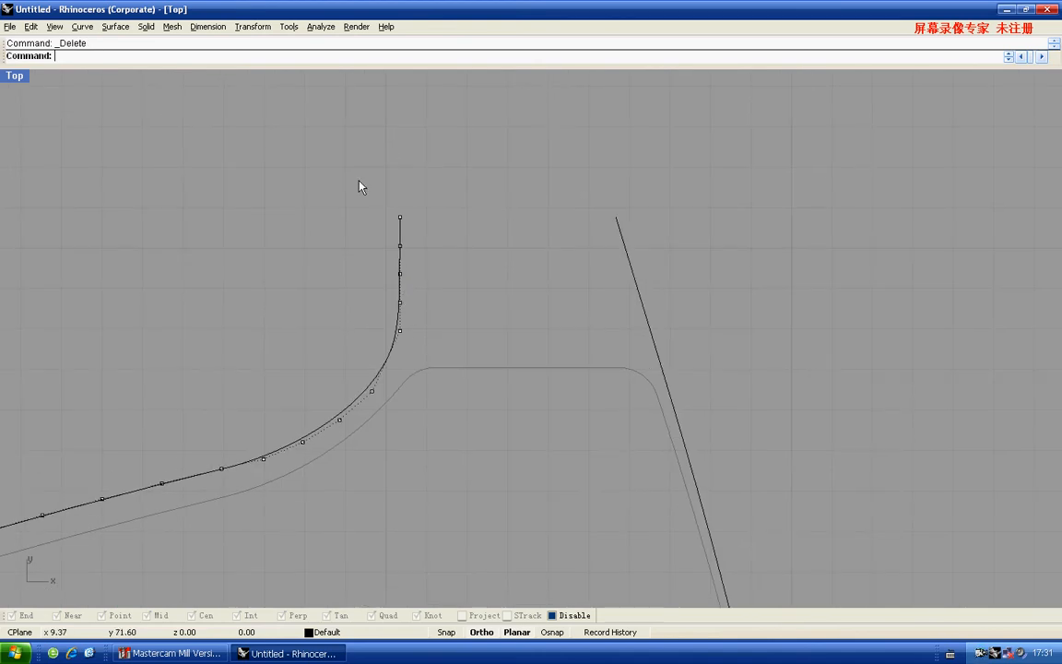
Adjust the control points around the rounded upper bend of the left curve to smooth its transition
left_click_drag(451, 332, 451, 331)
scroll(398, 301, "up", 6)
left_click_drag(397, 299, 416, 298)
scroll(416, 297, "down", 4)
mouse_move(417, 343)
left_mouse_down()
mouse_move(379, 316)
mouse_move(412, 336)
left_mouse_up()
scroll(408, 328, "up", 6)
scroll(439, 296, "down", 2)
scroll(440, 300, "down", 2)
left_click_drag(363, 184, 432, 316)
scroll(419, 323, "up", 3)
scroll(422, 220, "down", 3)
left_click_drag(401, 162, 488, 320)
scroll(432, 258, "up", 3)
scroll(452, 296, "down", 4)
Rebuild the left outer curve with 300 points at degree 2, deleting the input curve
left_click(439, 327)
type("rebuild")
key("Return")
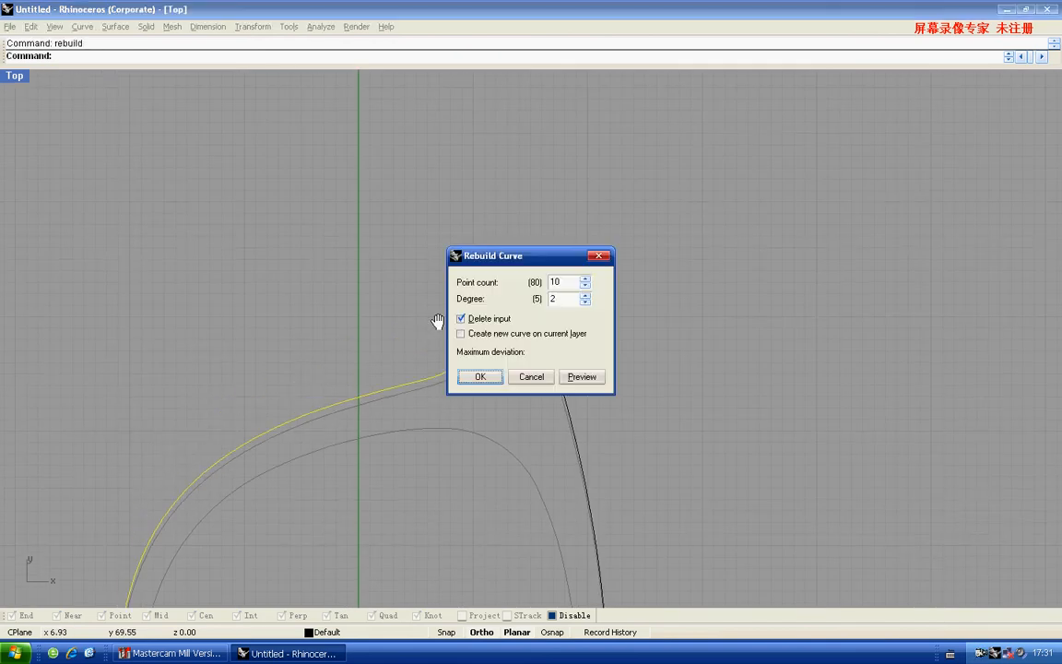
left_click(578, 374)
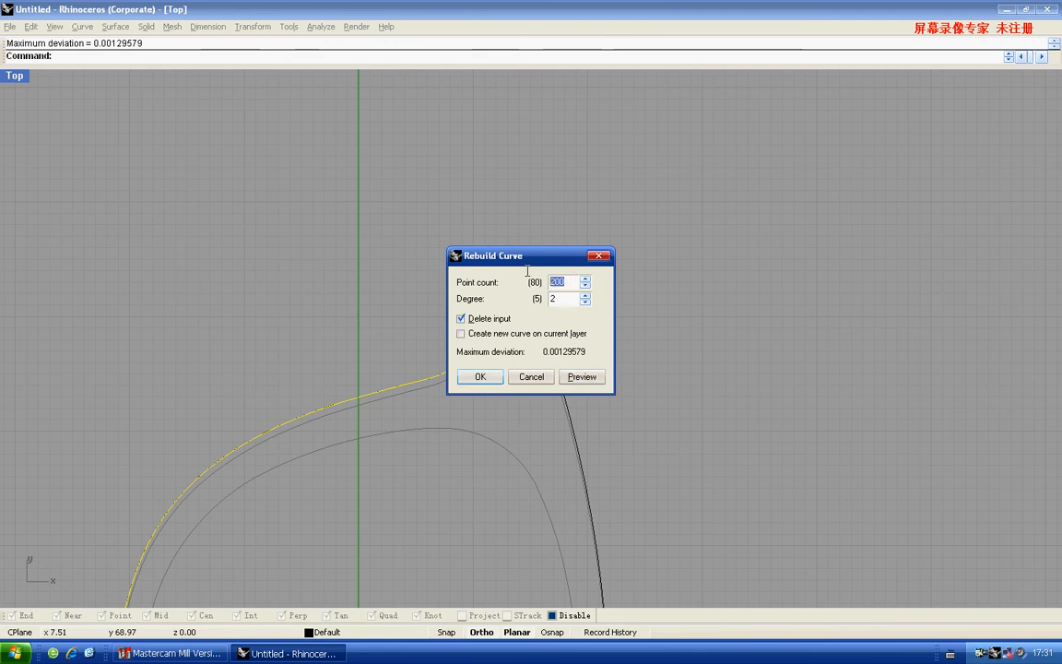
type("0")
left_click(594, 378)
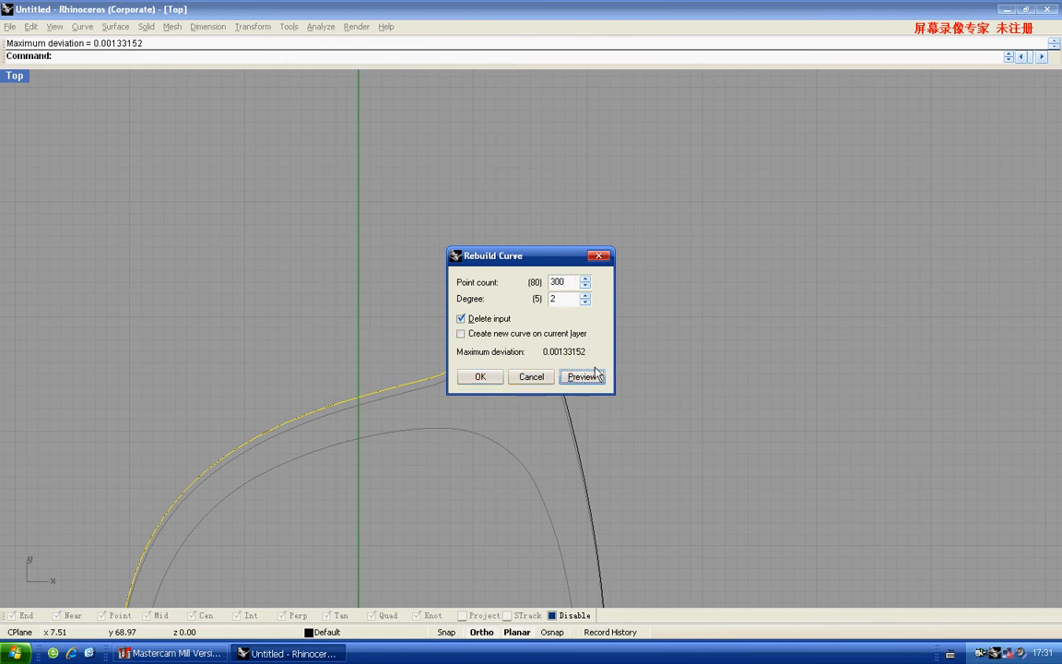
left_click(480, 376)
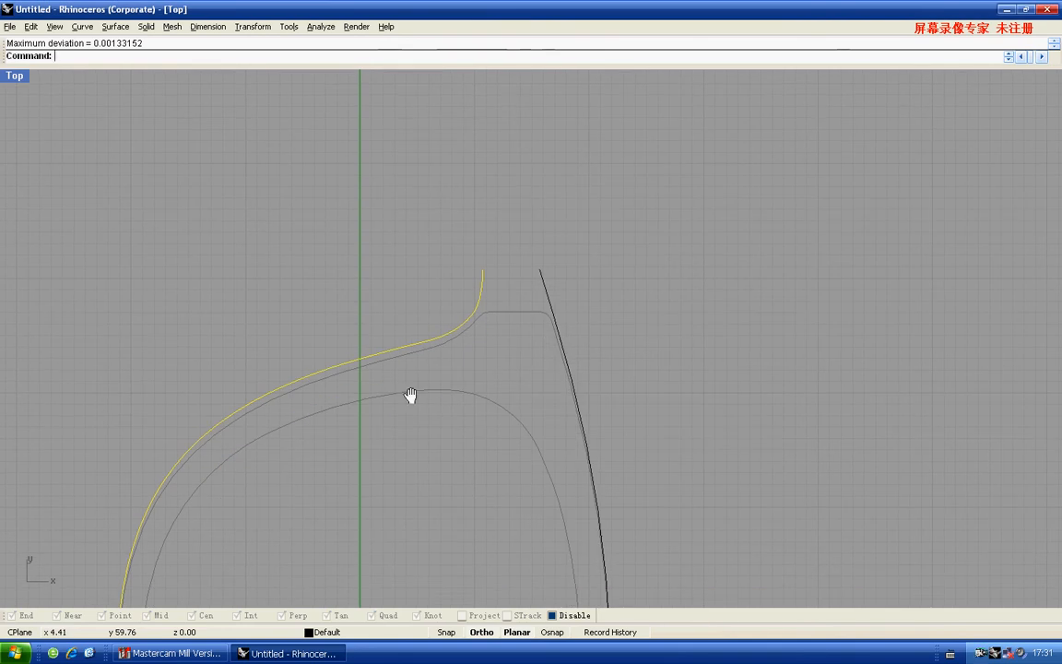
Fit the rebuilt left curve with a tolerance of 0.05 at degree 3, deleting the input
type("fitcrv")
key("Return")
key("Return")
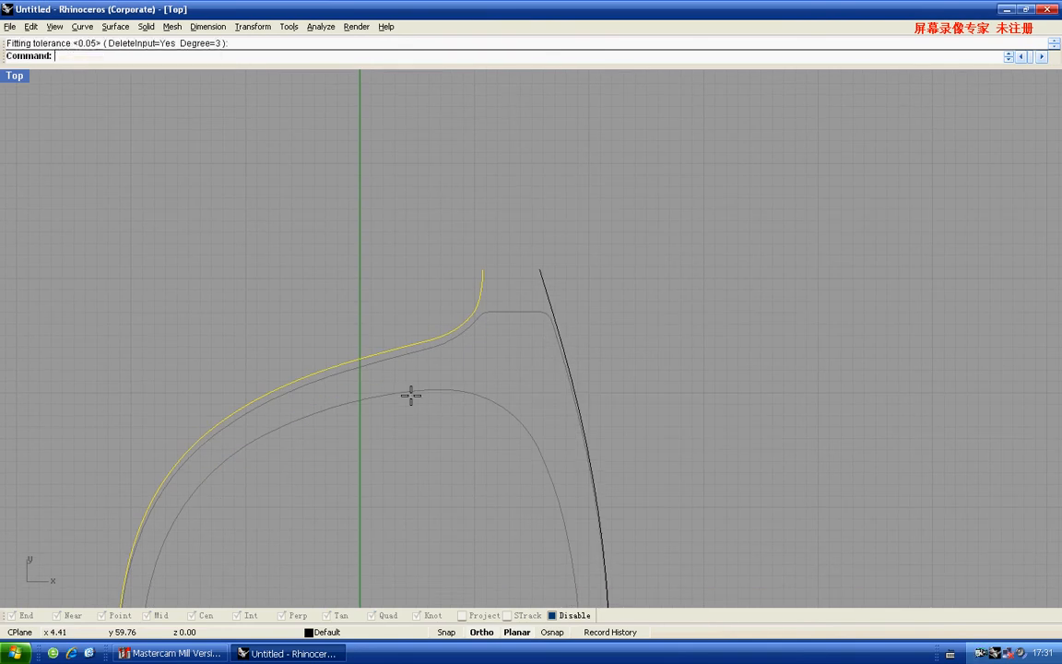
Display the curvature graph and control points of the fitted left curve and select the upper bend's four end points
left_click_drag(444, 383, 380, 295)
key("F4")
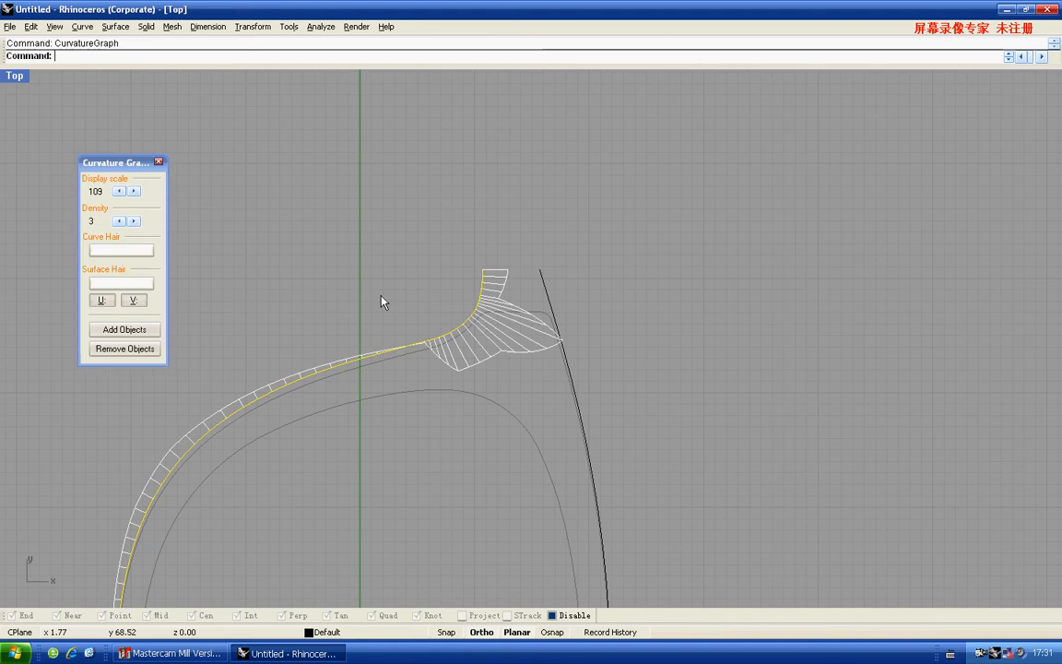
right_click_drag(467, 290, 428, 300)
key("F10")
scroll(428, 299, "up", 14)
left_click_drag(465, 293, 481, 253)
scroll(475, 277, "up", 5)
scroll(483, 254, "down", 8)
right_click_drag(483, 219, 469, 292)
left_click_drag(420, 183, 550, 467)
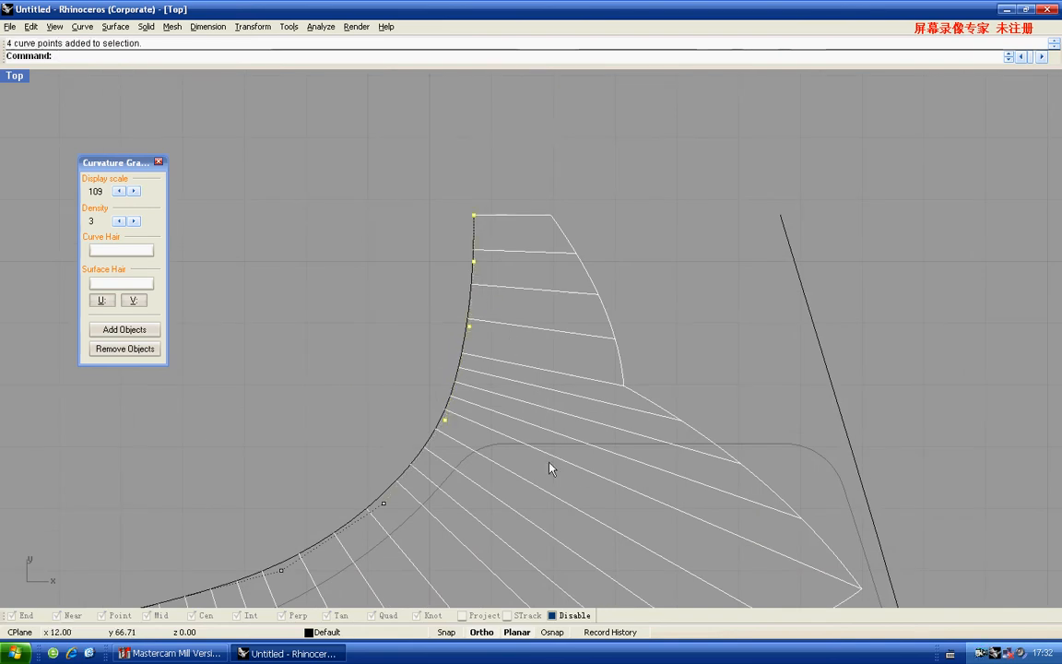
Select the five control points of the upper bend and shift them horizontally toward the right outer curve
right_click_drag(550, 467, 526, 308)
scroll(526, 308, "down", 5)
left_click_drag(419, 132, 576, 339)
scroll(498, 254, "up", 3)
left_click_drag(497, 229, 509, 229)
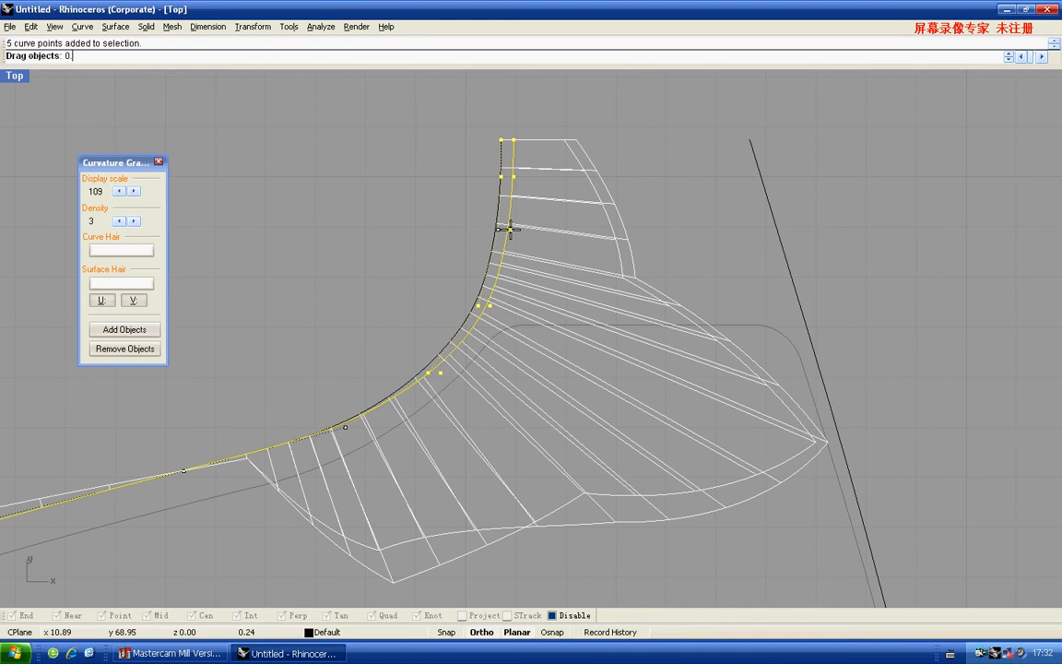
key("Return")
left_click_drag(510, 229, 510, 230)
scroll(510, 229, "down", 4)
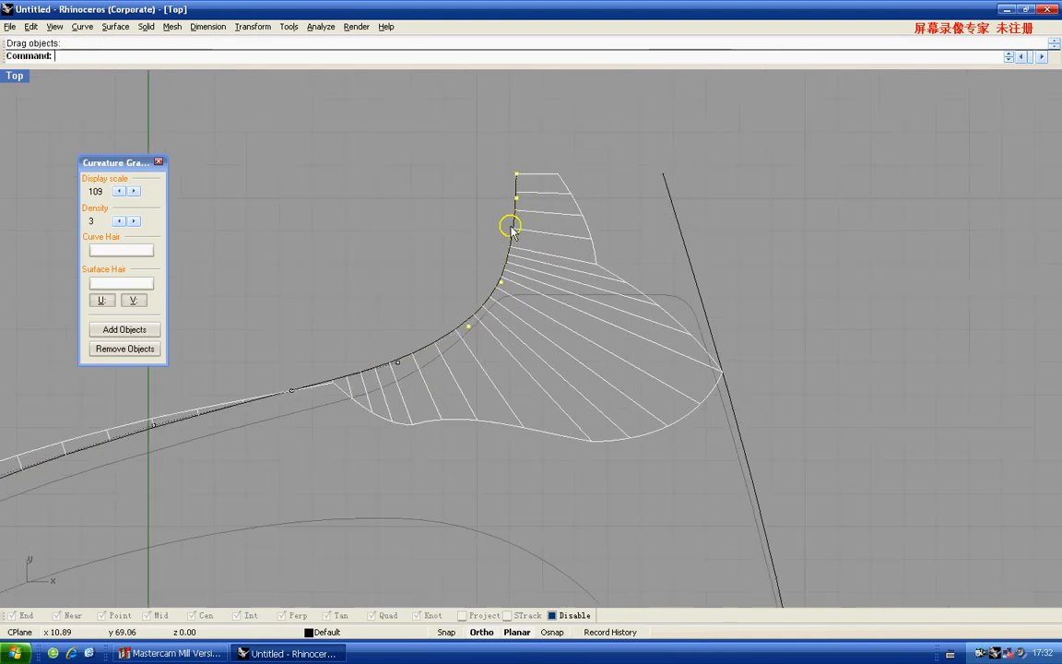
Shift the uppermost control points of the left curve's bend slightly farther toward the right curve
right_click_drag(510, 228, 499, 256)
left_click(454, 155)
left_click_drag(530, 275, 531, 275)
scroll(505, 226, "up", 4)
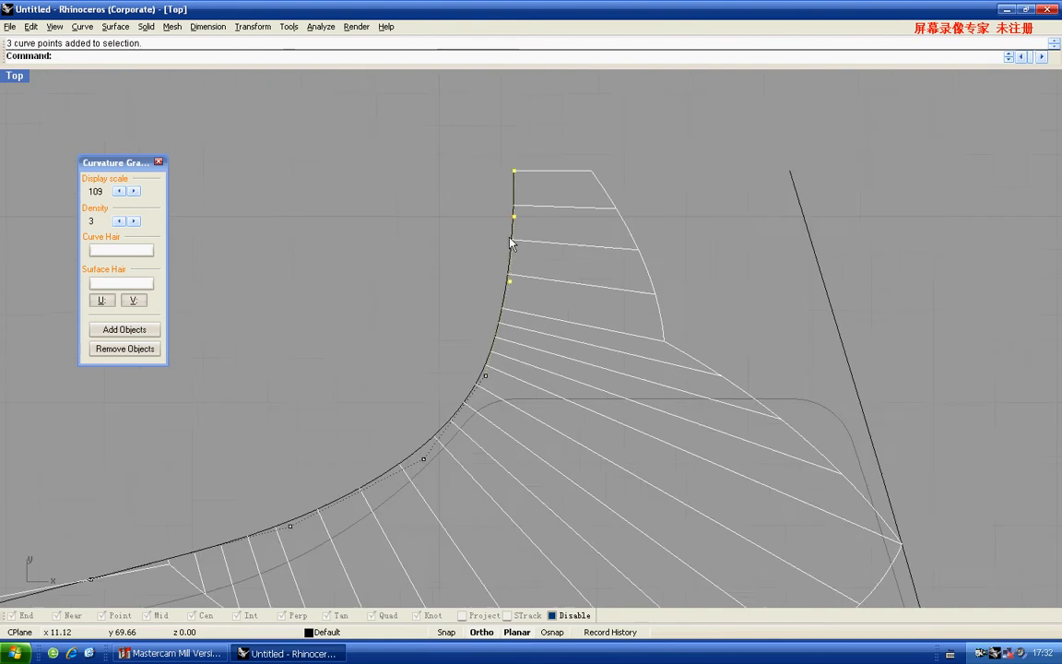
left_click_drag(500, 218, 507, 218)
left_click_drag(467, 129, 512, 220)
scroll(511, 216, "up", 4)
scroll(512, 218, "down", 4)
right_click_drag(514, 166, 510, 213)
Move only the left curve's top end point slightly toward the right curve
left_click(473, 189)
scroll(502, 214, "up", 4)
scroll(517, 220, "down", 1)
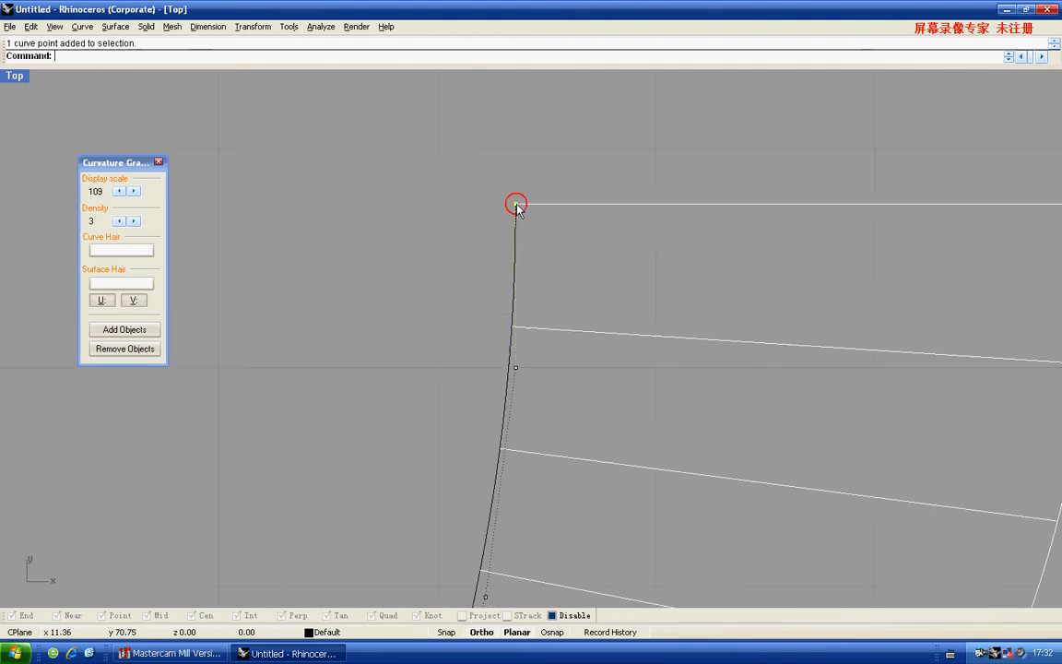
left_click_drag(517, 204, 524, 209)
scroll(522, 218, "down", 3)
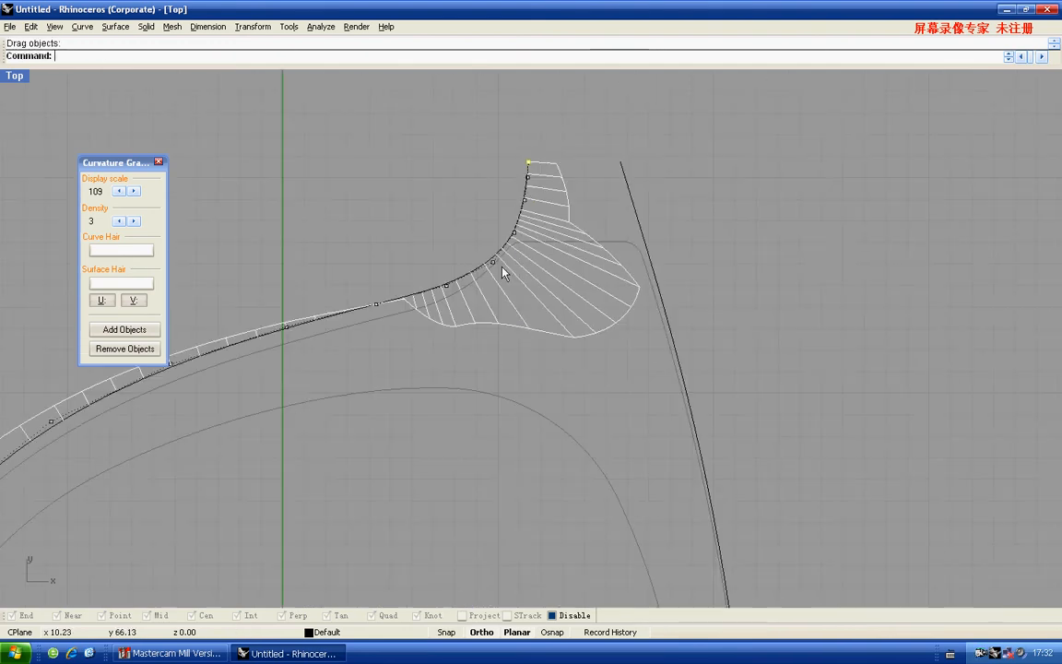
Reduce the curvature graph's density to 1
right_click_drag(503, 267, 505, 279)
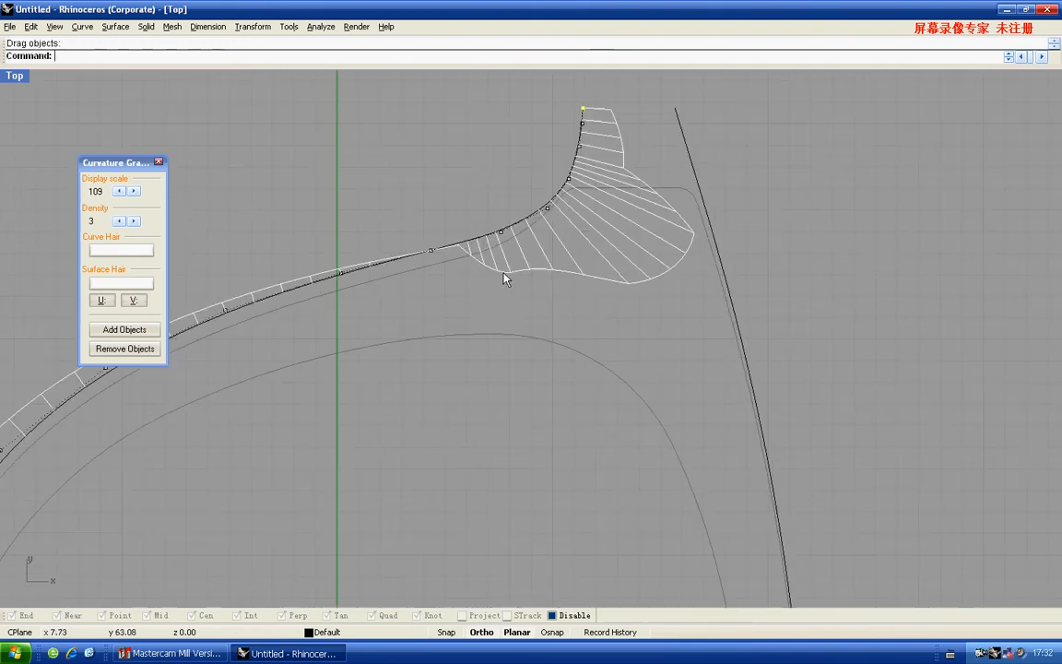
left_click(119, 222)
left_click(119, 221)
scroll(386, 331, "down", 4)
scroll(505, 250, "up", 4)
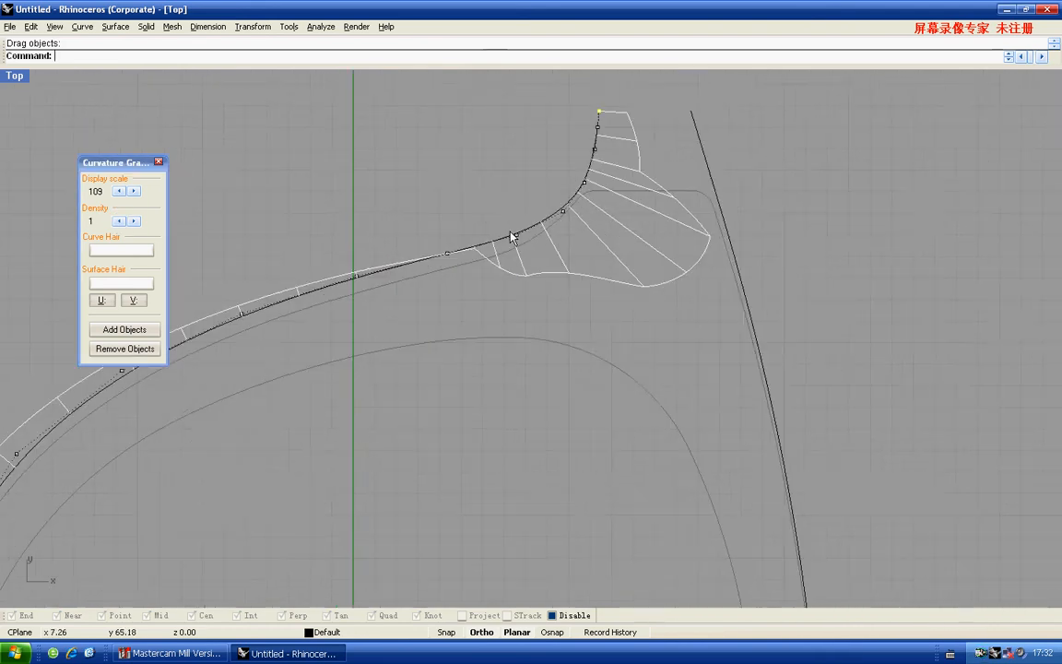
Move the control point where the left curve enters the upper bend to even out its curvature
scroll(509, 238, "up", 5)
left_click_drag(487, 204, 507, 218)
scroll(507, 219, "down", 6)
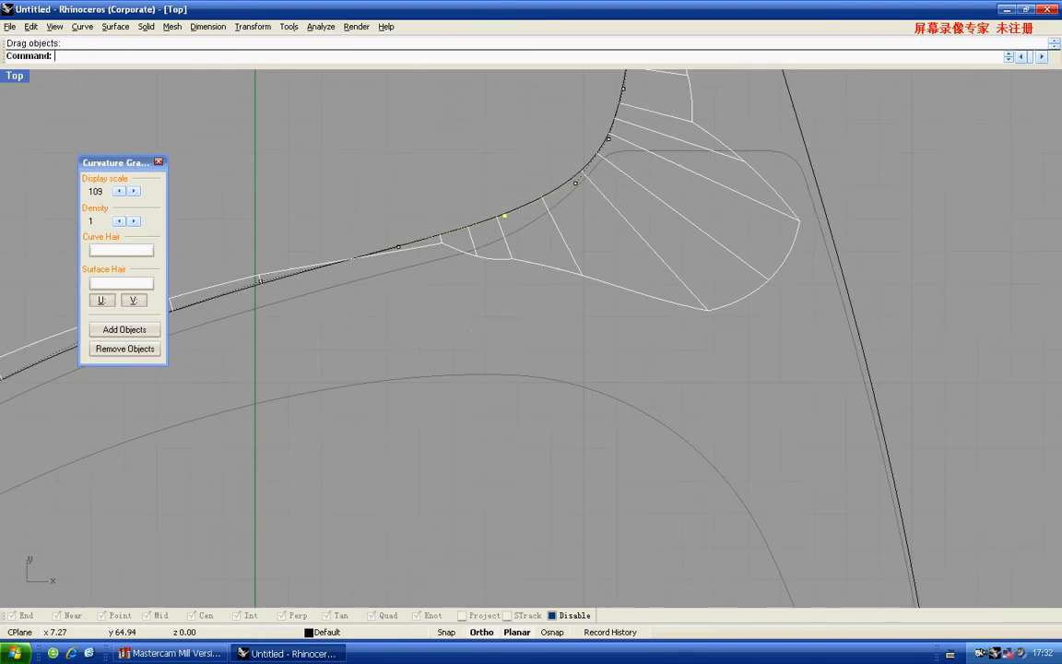
Select the five control points of the left curve's lower bend near the X axis and shift them slightly outward
right_click_drag(338, 408, 460, 479)
scroll(549, 449, "up", 6)
right_click_drag(548, 449, 467, 351)
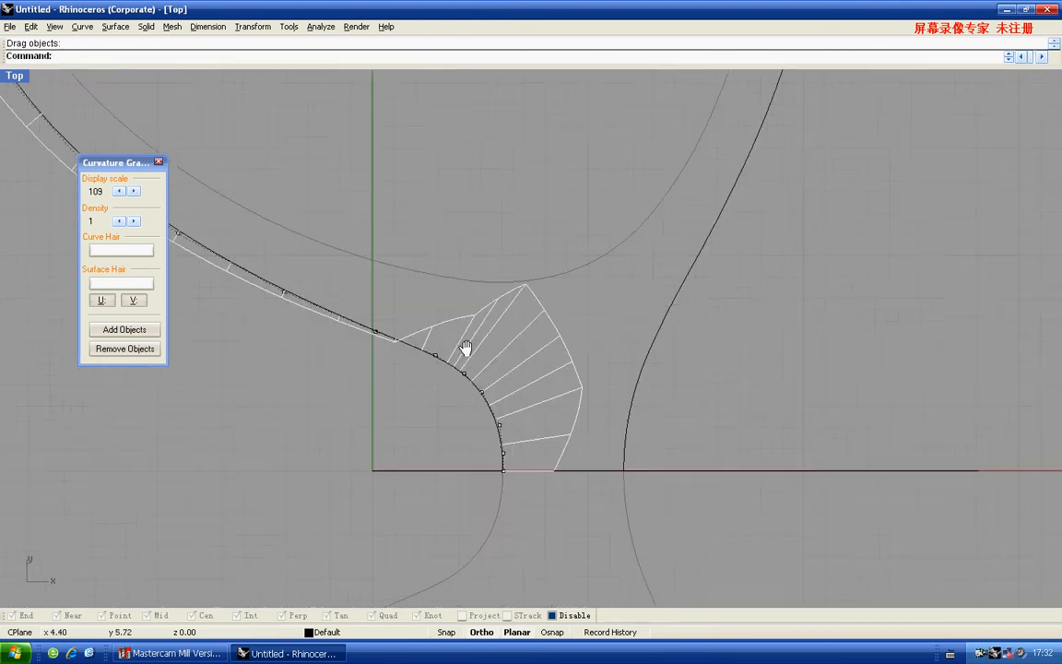
scroll(480, 394, "up", 4)
right_click_drag(450, 398, 426, 298)
left_click_drag(422, 217, 545, 533)
scroll(468, 332, "up", 2)
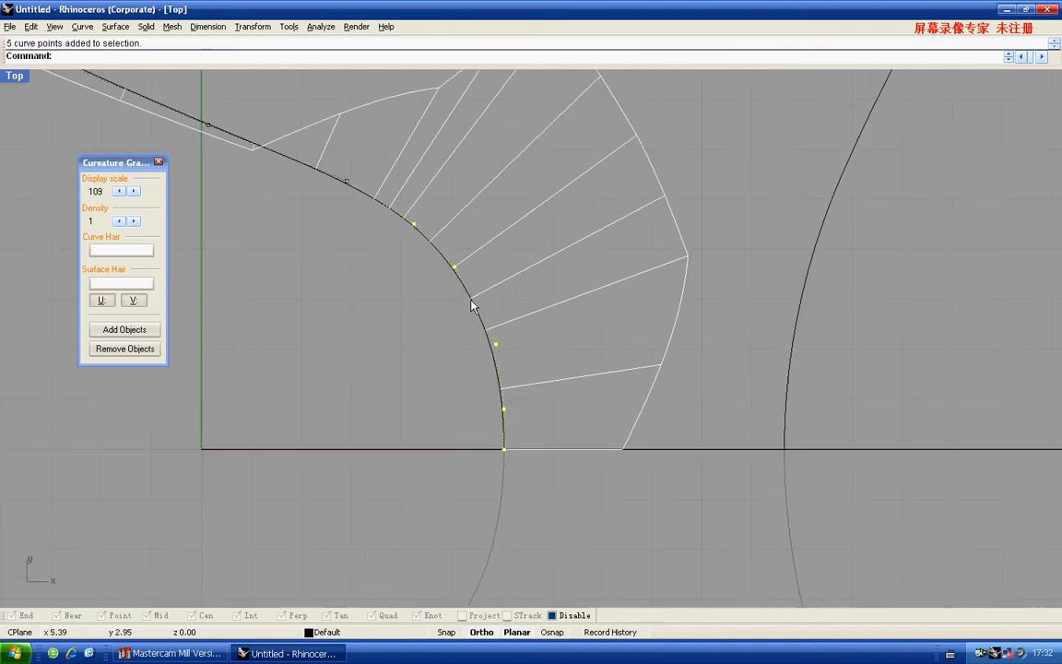
left_click_drag(455, 267, 461, 269)
scroll(454, 396, "down", 8)
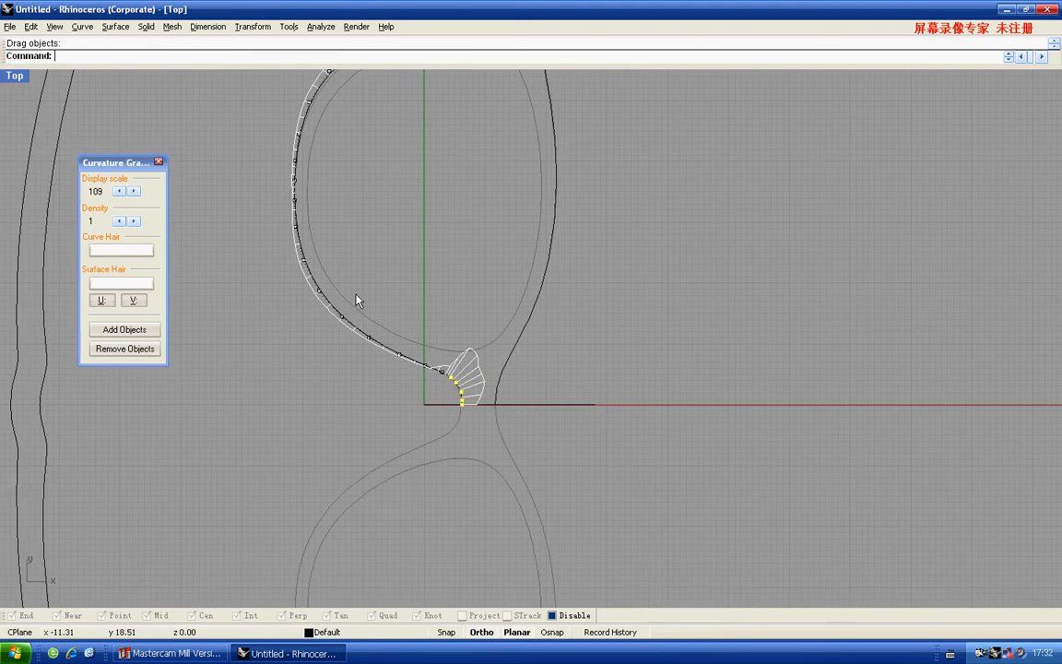
Rebuild the left curve with 300 points at degree 2, deleting the input curve
scroll(287, 220, "up", 3)
left_click_drag(267, 194, 332, 245)
scroll(288, 261, "up", 2)
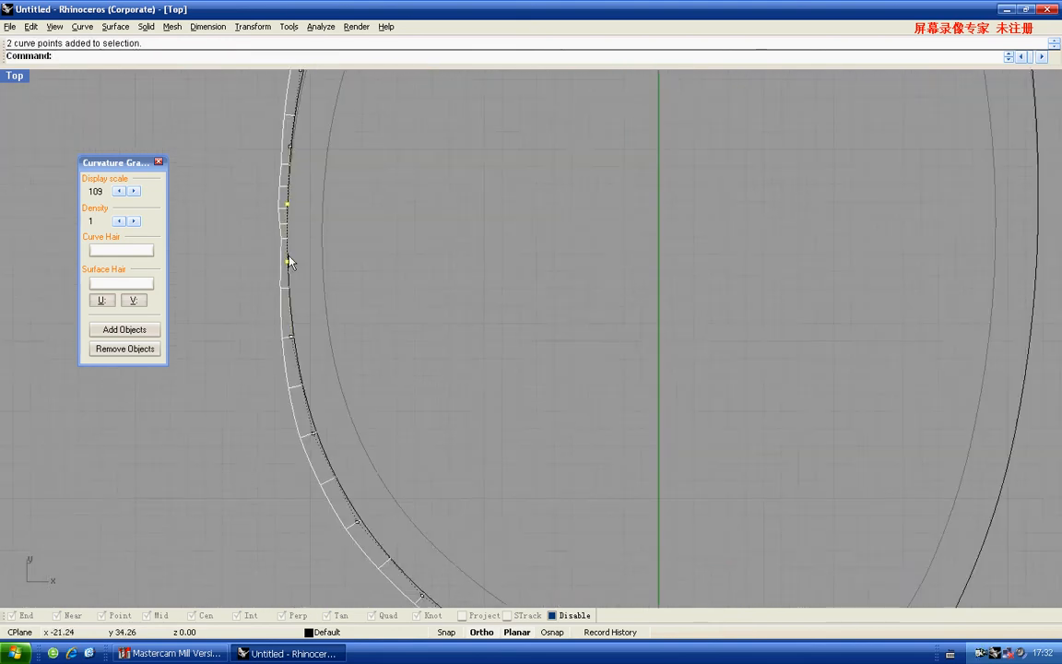
scroll(289, 261, "up", 1)
scroll(286, 258, "down", 2)
left_click(295, 245)
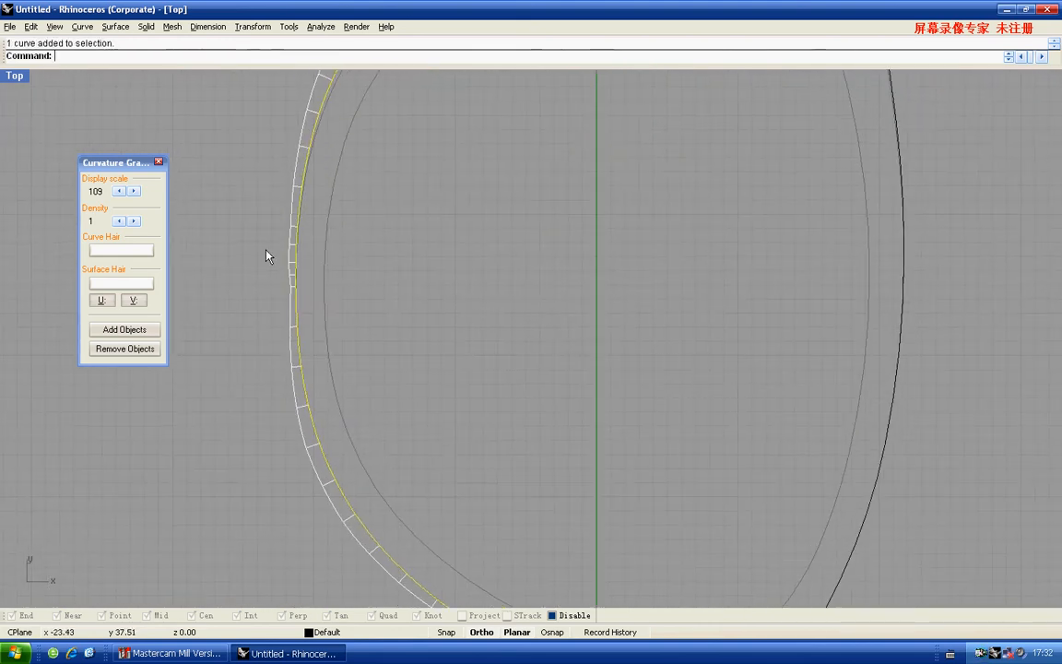
type("rebuild")
key("Return")
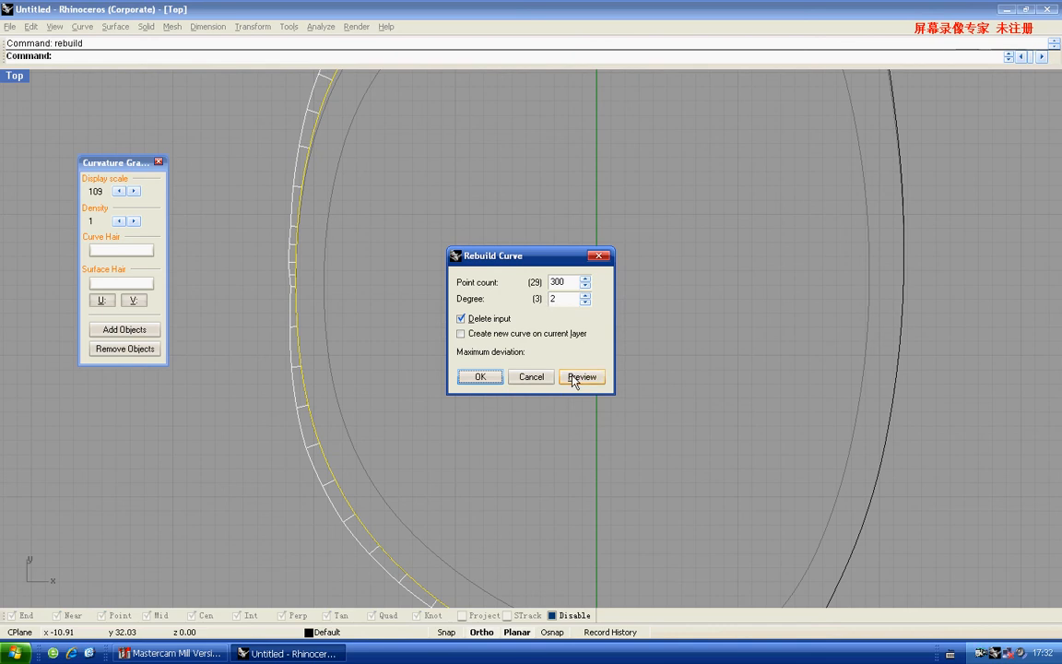
left_click(574, 378)
left_click(480, 377)
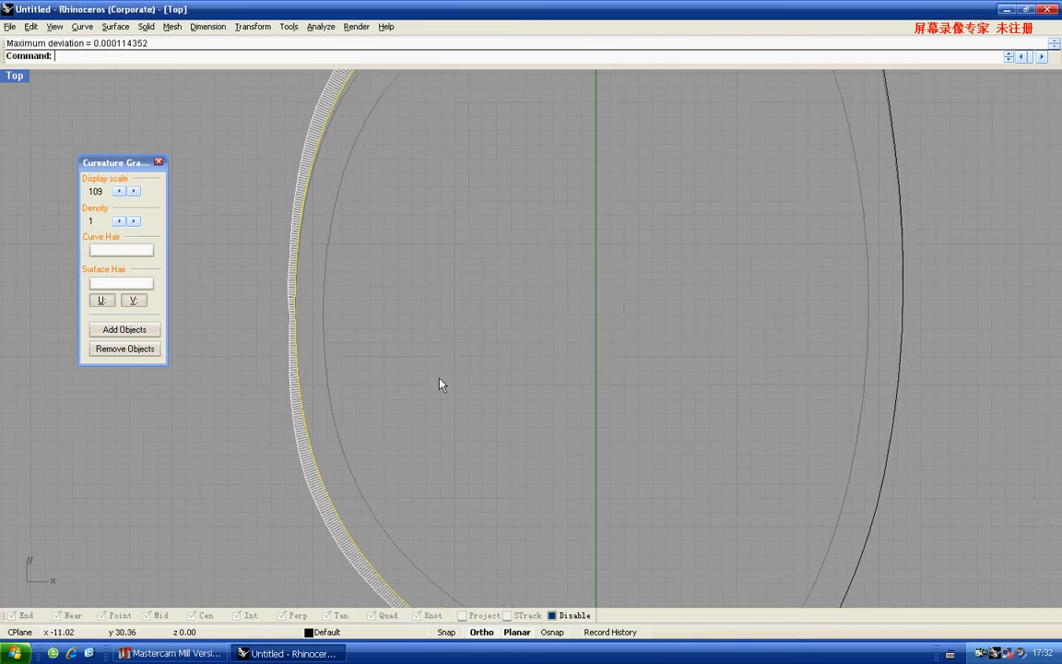
Refit the rebuilt left curve at degree 3 with a fitting tolerance of 0.05
right_click_drag(439, 384, 439, 378)
type("fi")
key("Return")
key("Return")
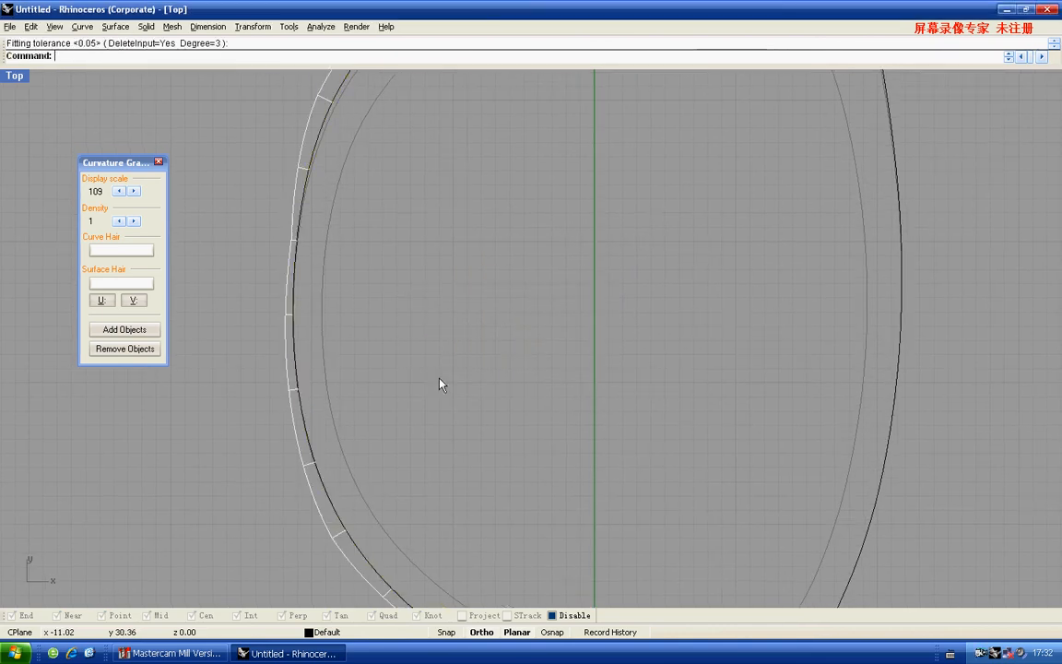
Show the left curve's control points and shift the one on its upper outer bend slightly to even out the curvature
left_click_drag(370, 336, 277, 240)
key("F10")
right_click_drag(313, 231, 326, 265)
scroll(312, 228, "down", 3)
left_click(327, 214)
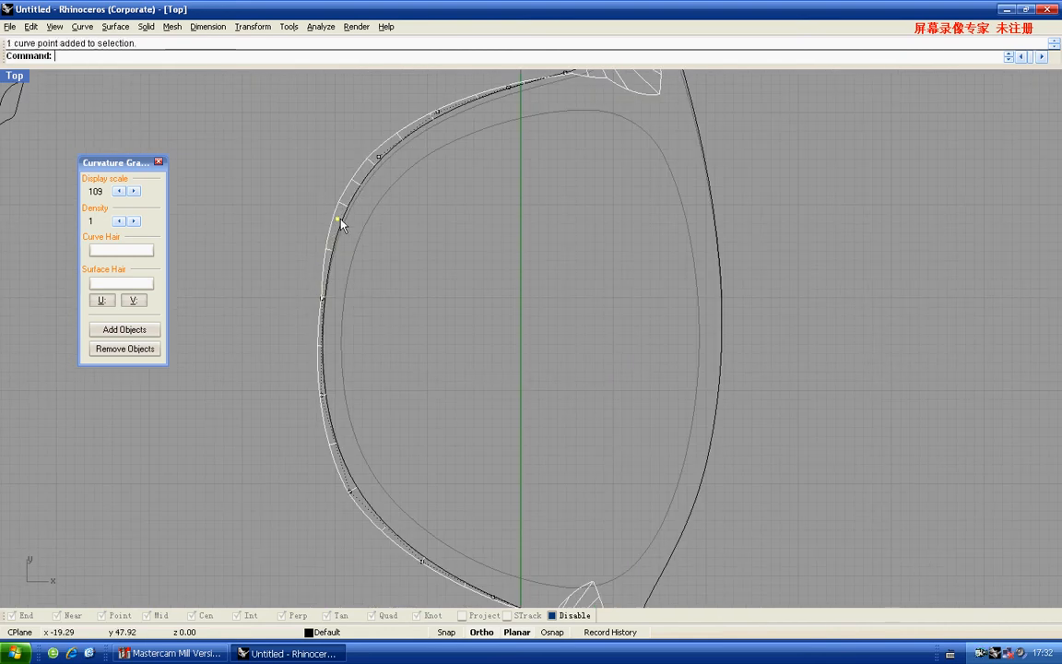
scroll(332, 221, "up", 5)
left_click_drag(334, 225, 348, 230)
Check the left curve's curvature at its upper and lower bends and close the curvature graph
scroll(417, 197, "down", 3)
scroll(418, 196, "down", 2)
scroll(424, 235, "up", 2)
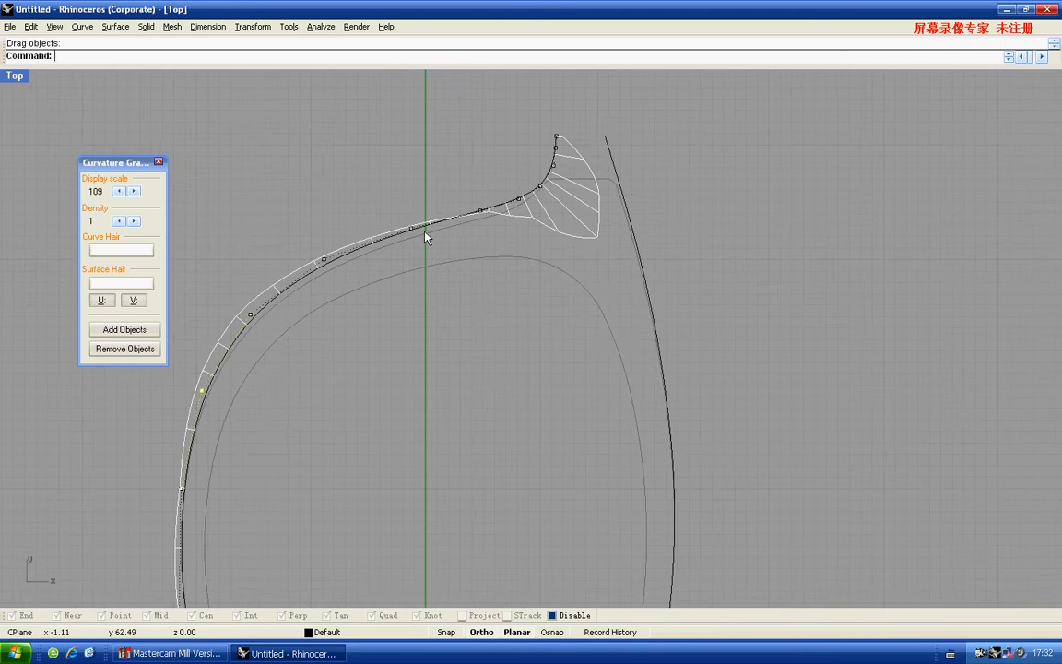
scroll(421, 245, "down", 3)
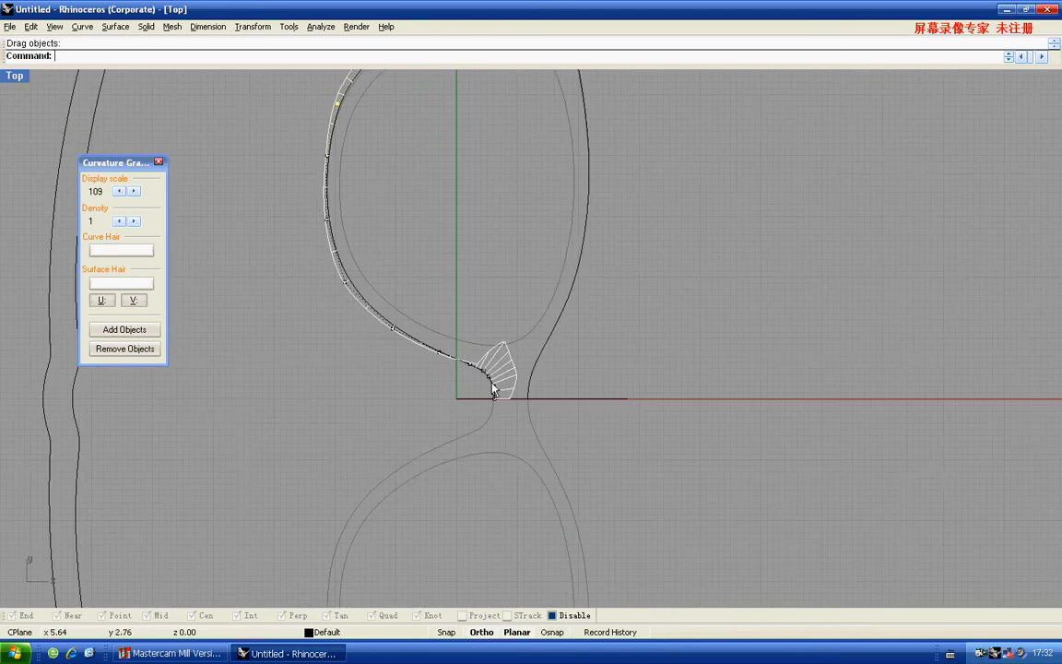
scroll(494, 388, "up", 3)
scroll(356, 315, "down", 1)
scroll(254, 263, "up", 1)
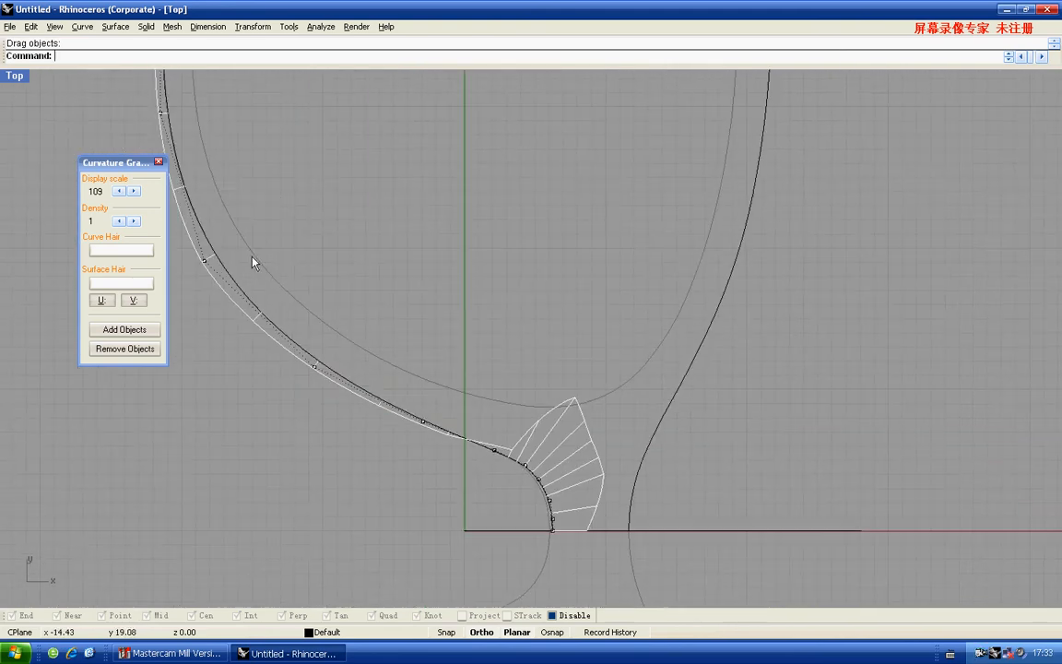
left_click(157, 163)
scroll(590, 219, "down", 3)
scroll(645, 277, "up", 1)
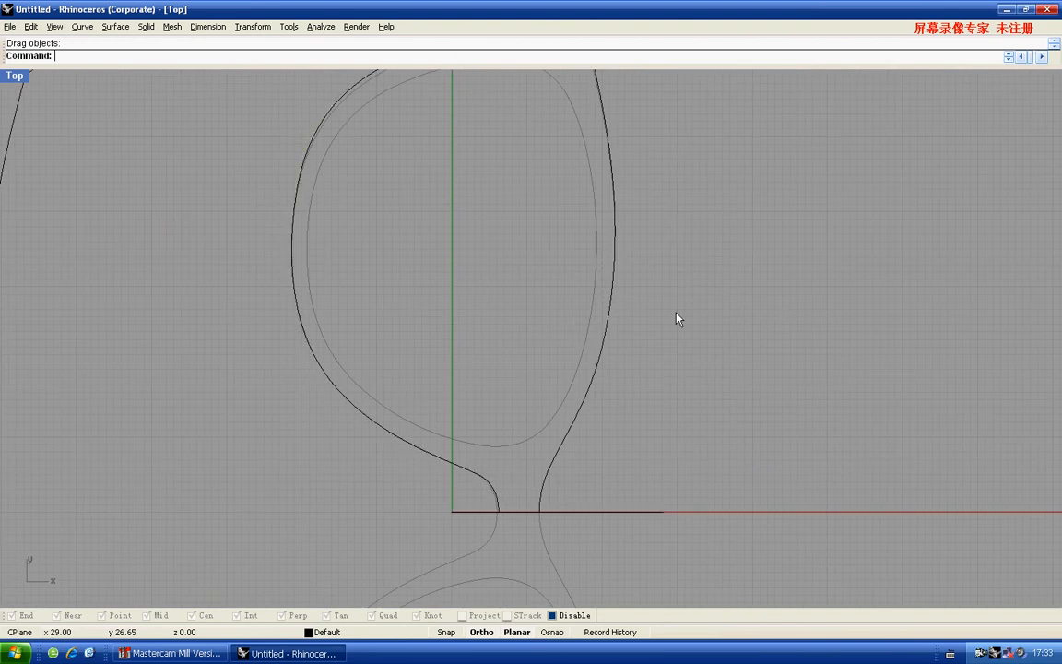
Rebuild the right curve with 100 points at degree 2, deleting the input curve
left_click(610, 277)
right_click_drag(567, 245, 568, 310)
type("rebuild")
key("Return")
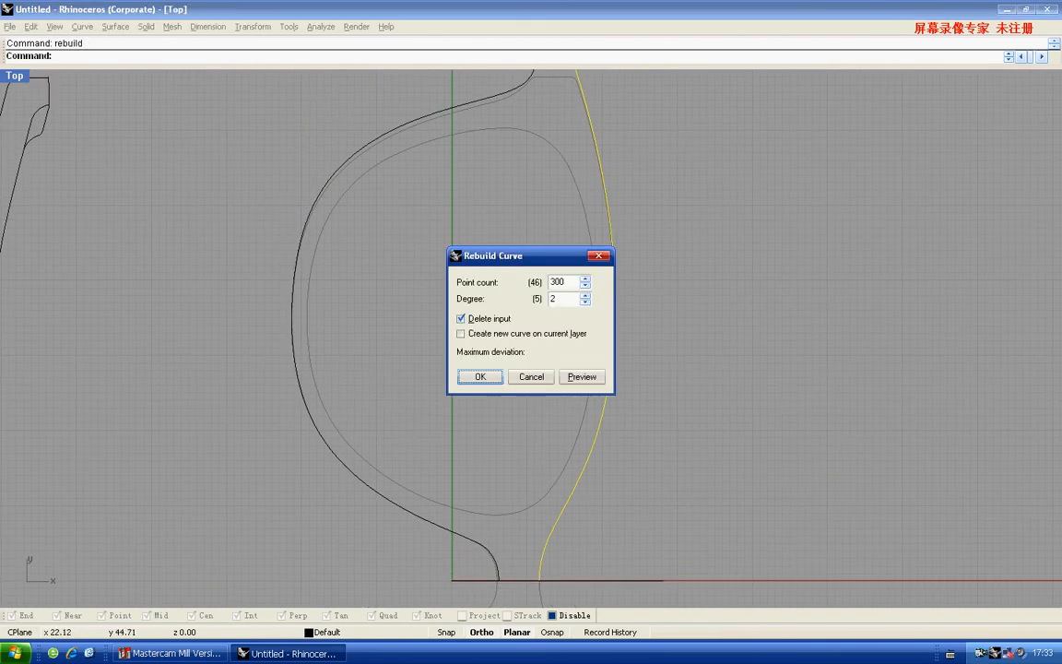
left_click(581, 376)
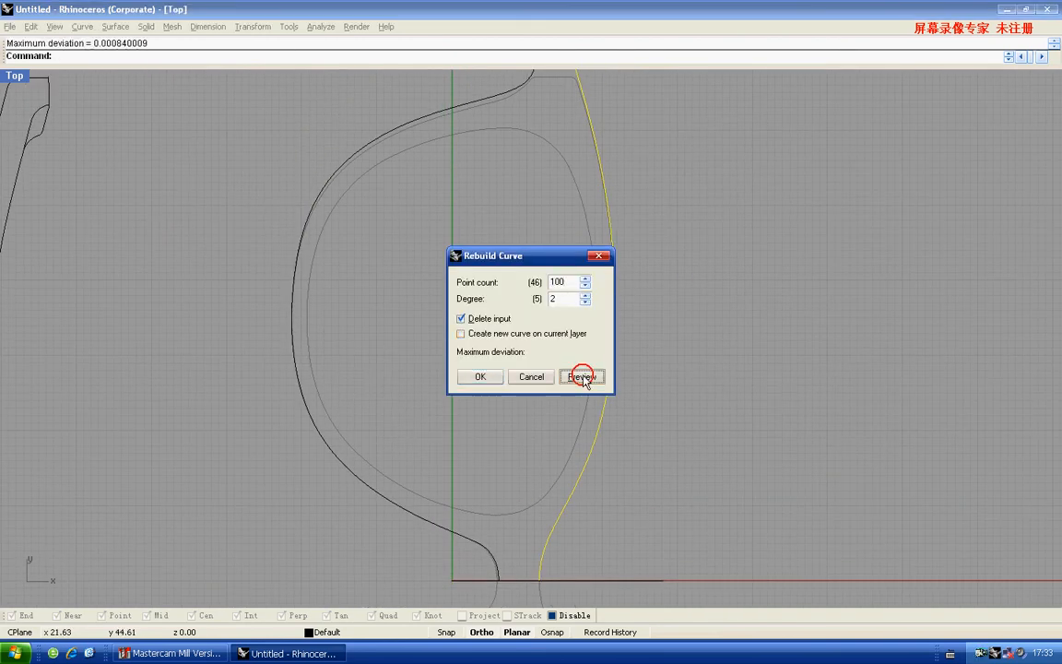
left_click(480, 376)
Refit the rebuilt right curve at degree 3 with a fitting tolerance of 0.05
right_click_drag(506, 356, 513, 365)
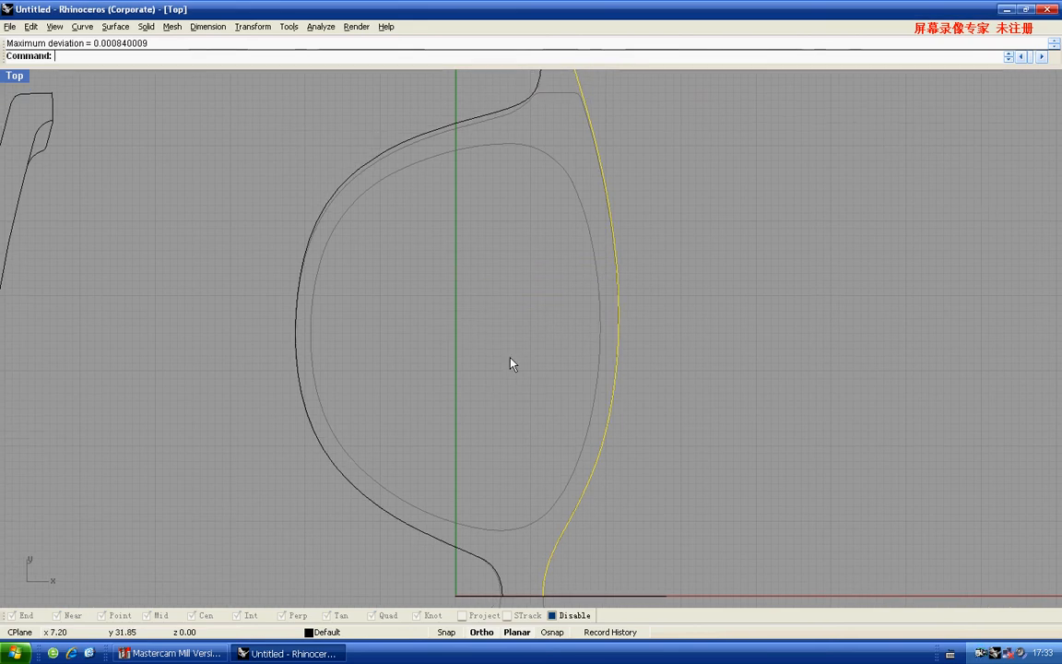
type("fit")
key("Return")
key("Return")
Display the curvature graph and the control points of the refitted right curve
left_click_drag(550, 294, 663, 294)
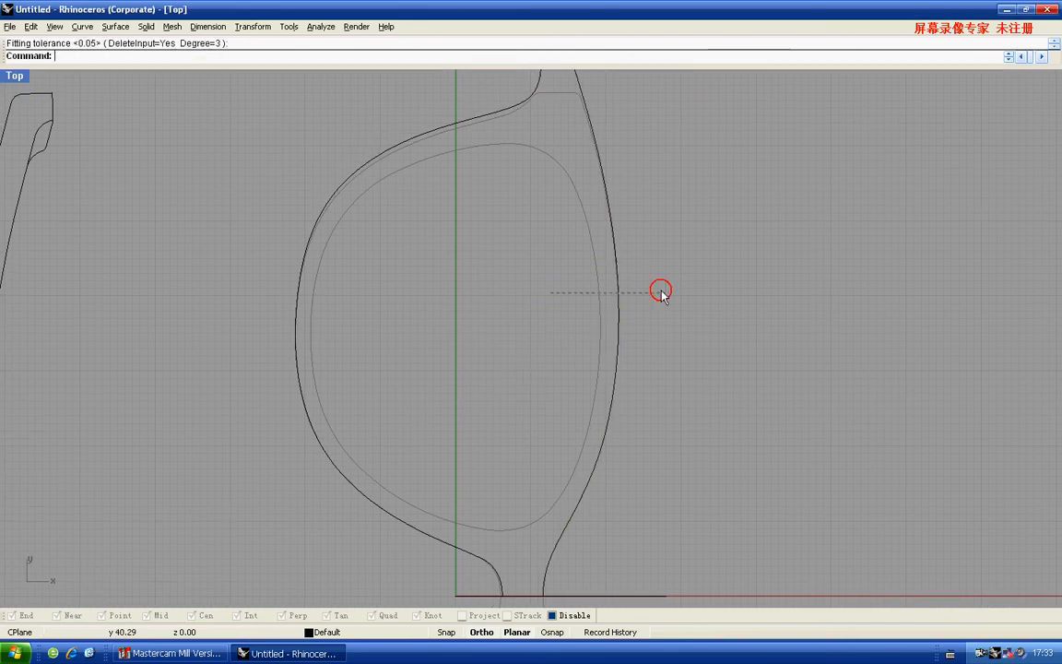
right_click_drag(545, 266, 511, 340)
right_click_drag(632, 283, 637, 268)
left_click_drag(614, 233, 503, 335)
right_click_drag(505, 331, 506, 365)
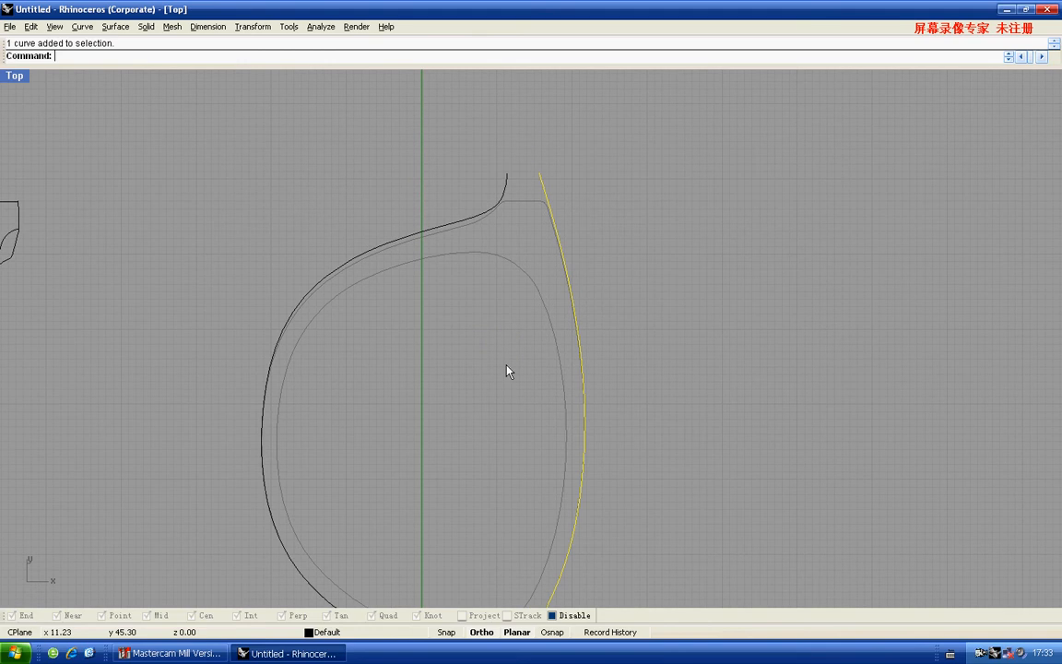
key("F4")
right_click_drag(534, 257, 511, 279)
key("F10")
Shift the second control point from the right curve's top end slightly to smooth the curvature there
scroll(519, 221, "up", 6)
right_click_drag(519, 211, 474, 263)
scroll(472, 261, "up", 10)
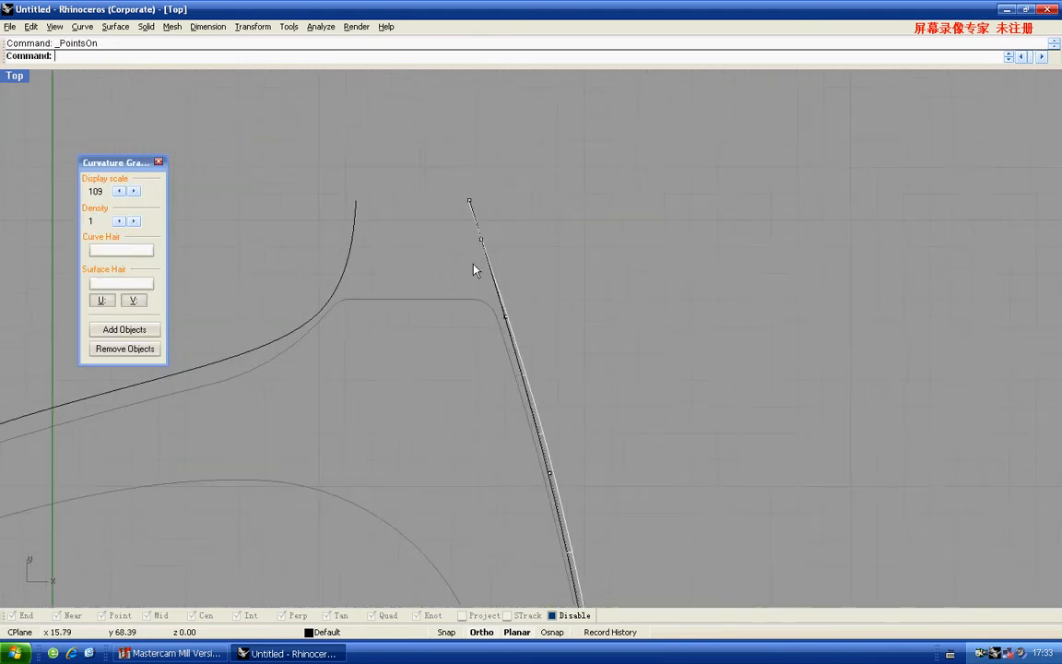
scroll(477, 229, "up", 6)
left_click_drag(446, 218, 502, 226)
scroll(502, 226, "down", 3)
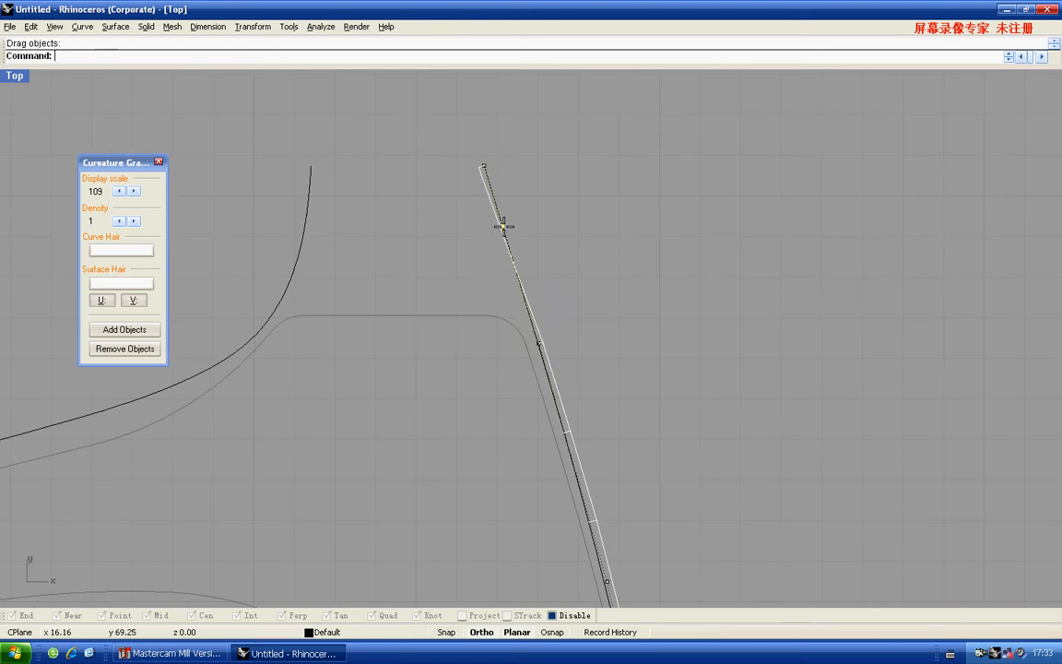
scroll(501, 222, "up", 6)
left_click_drag(436, 121, 512, 227)
key("Return")
scroll(512, 217, "down", 6)
right_click_drag(512, 217, 493, 286)
Move the right curve's top end point outward by 0.05
left_click_drag(450, 201, 489, 230)
scroll(486, 232, "up", 4)
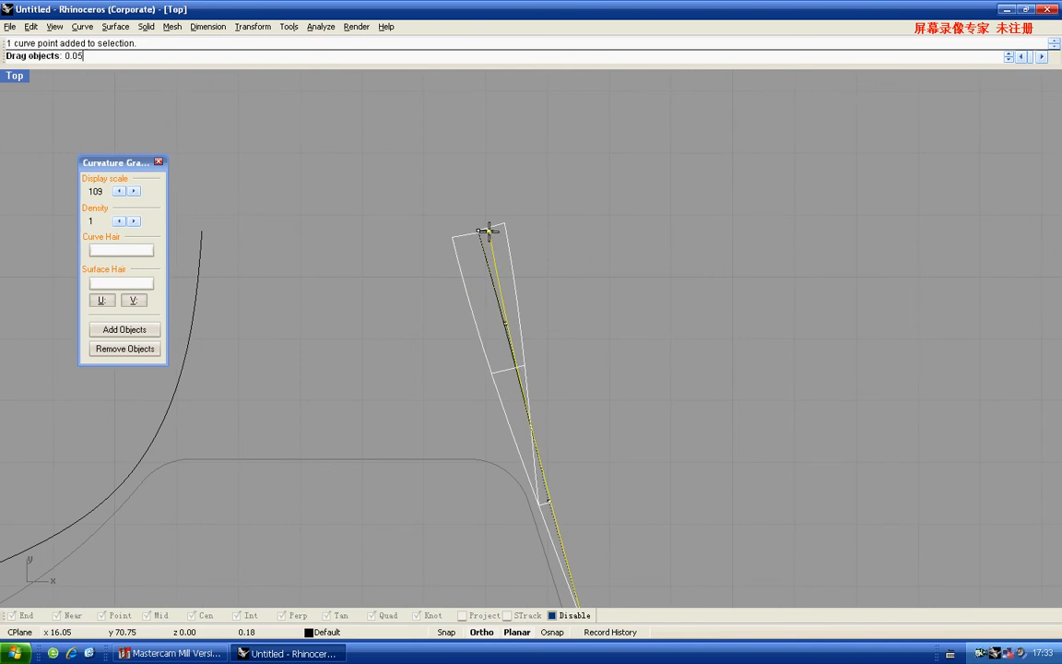
key("Return")
left_click_drag(488, 230, 489, 232)
scroll(488, 231, "down", 6)
Move the third control point from the right curve's top end outward by 0.05
right_click_drag(489, 231, 482, 187)
mouse_move(500, 316)
left_mouse_down()
mouse_move(532, 340)
mouse_move(495, 308)
mouse_move(508, 312)
left_mouse_up()
scroll(521, 338, "up", 10)
type("0.05")
key("Return")
type("0.")
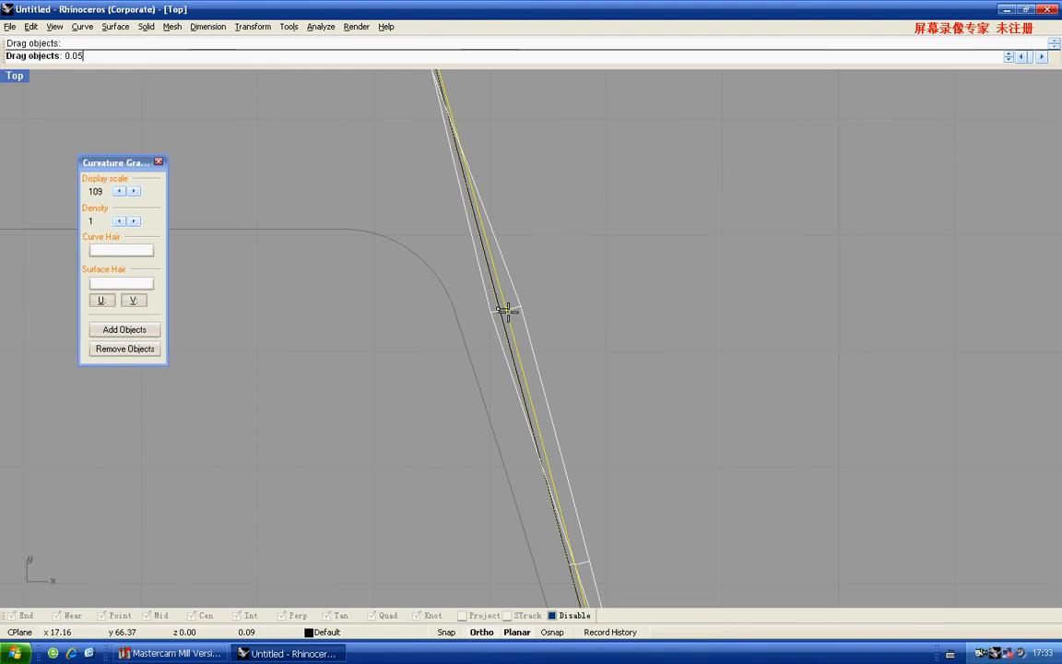
key("Return")
Select the three lowest control points of the right curve near the X axis and move them 0.1 toward the left curve
scroll(507, 311, "down", 8)
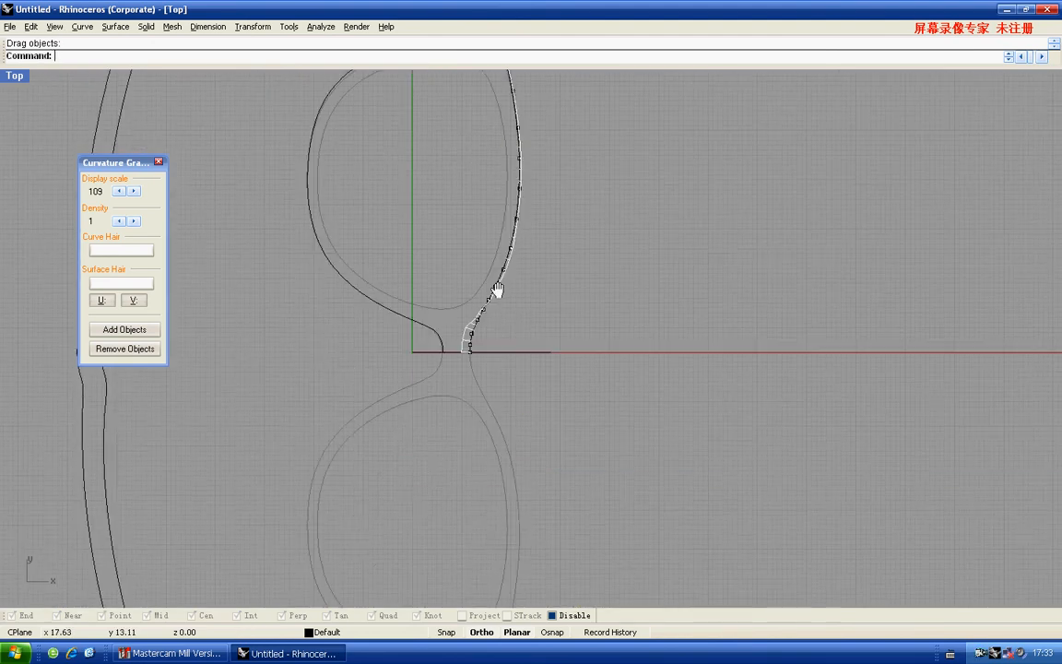
scroll(487, 320, "up", 10)
right_click_drag(472, 376, 501, 302)
scroll(500, 303, "up", 6)
left_click_drag(426, 245, 502, 443)
scroll(456, 284, "up", 6)
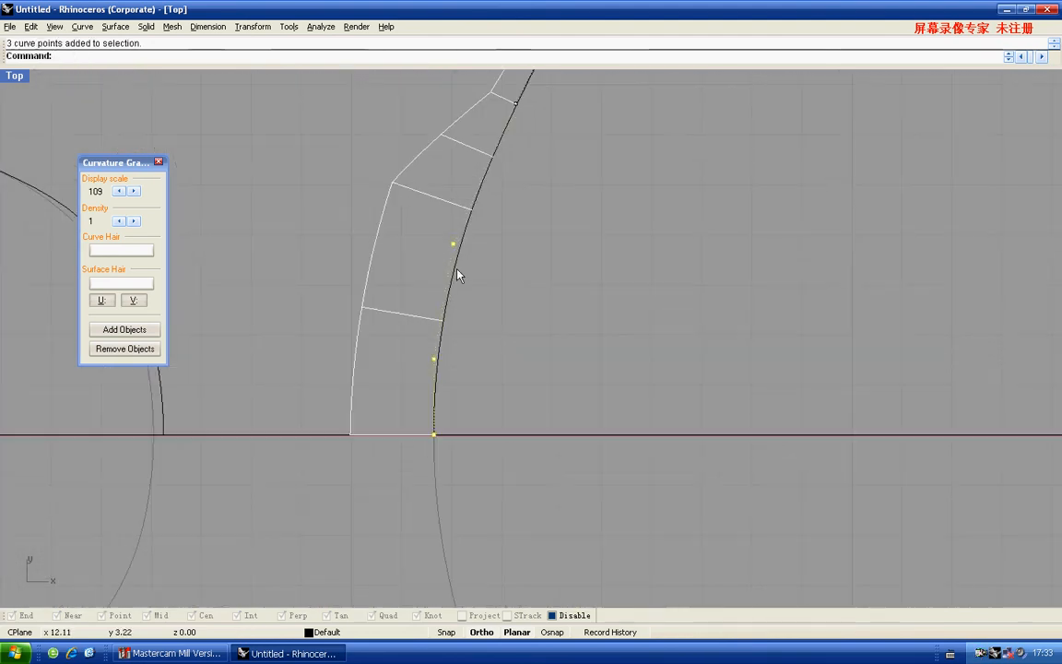
left_click_drag(453, 244, 443, 249)
type("0.1")
key("Return")
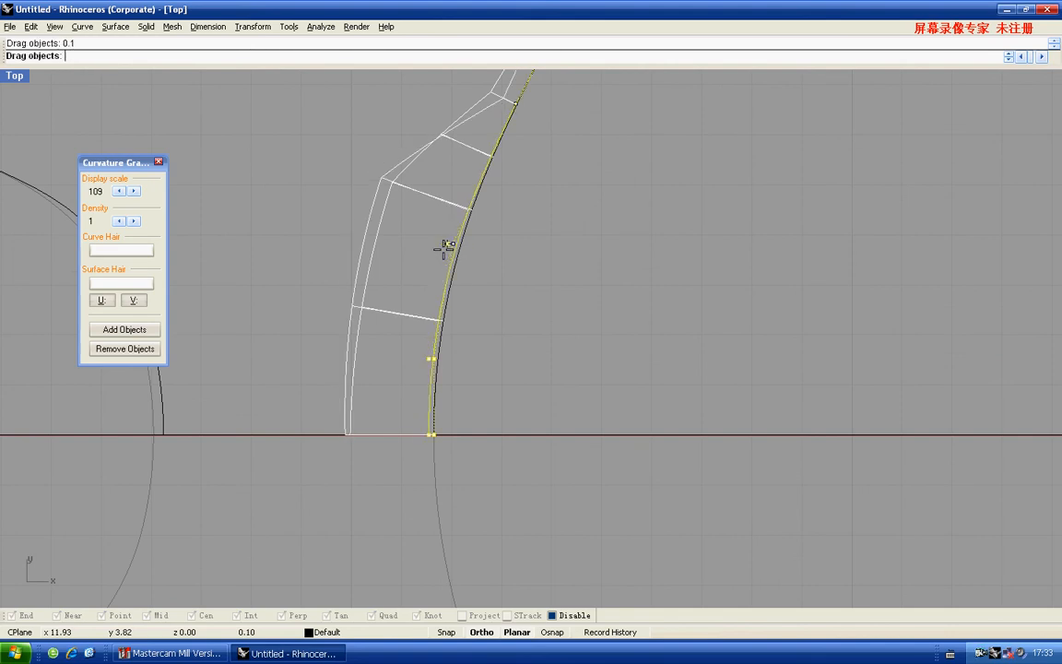
scroll(474, 260, "down", 3)
Try to rebuild the adjusted right curve with 100 points at degree 2
left_click(458, 274)
right_click_drag(448, 208, 446, 280)
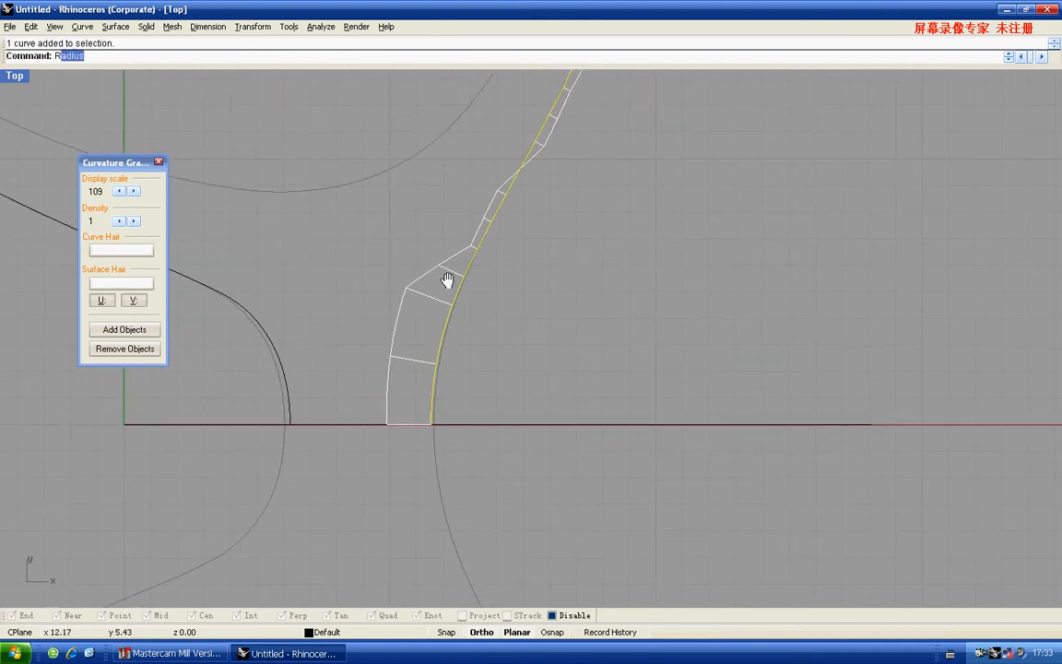
type("ebuild")
key("Return")
left_click(580, 378)
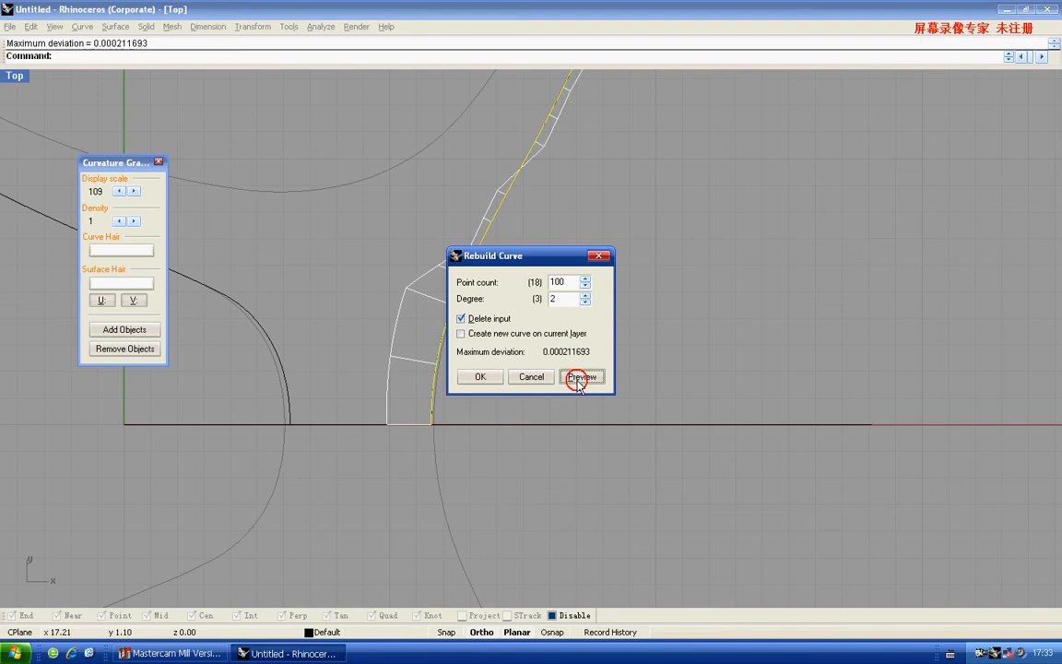
left_click(480, 378)
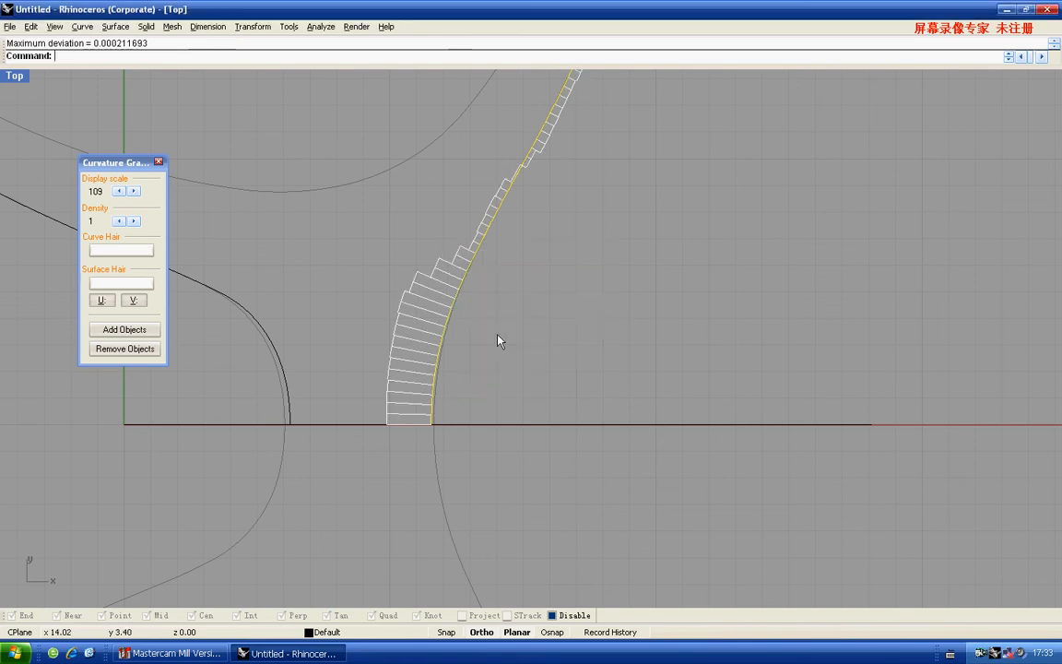
Try to refit the right curve with a tolerance of 0.05, inspect its control points, and undo the fit and the rebuild
right_click_drag(498, 337, 490, 368)
key("Return")
key("Return")
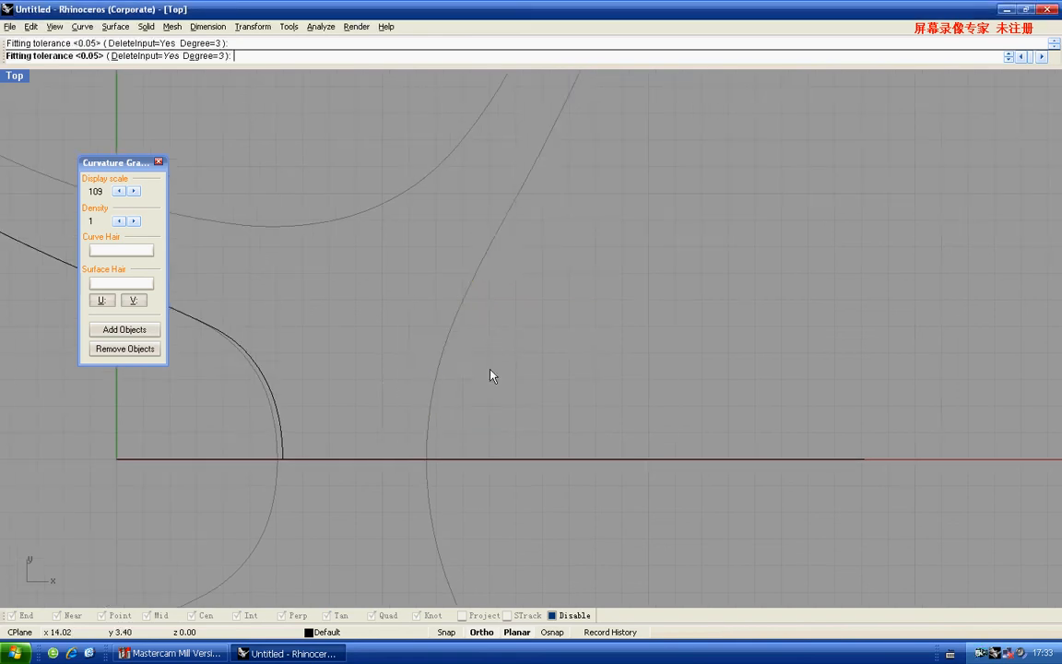
left_click(493, 357)
left_click(471, 281)
key("F10")
right_click_drag(505, 288, 498, 313)
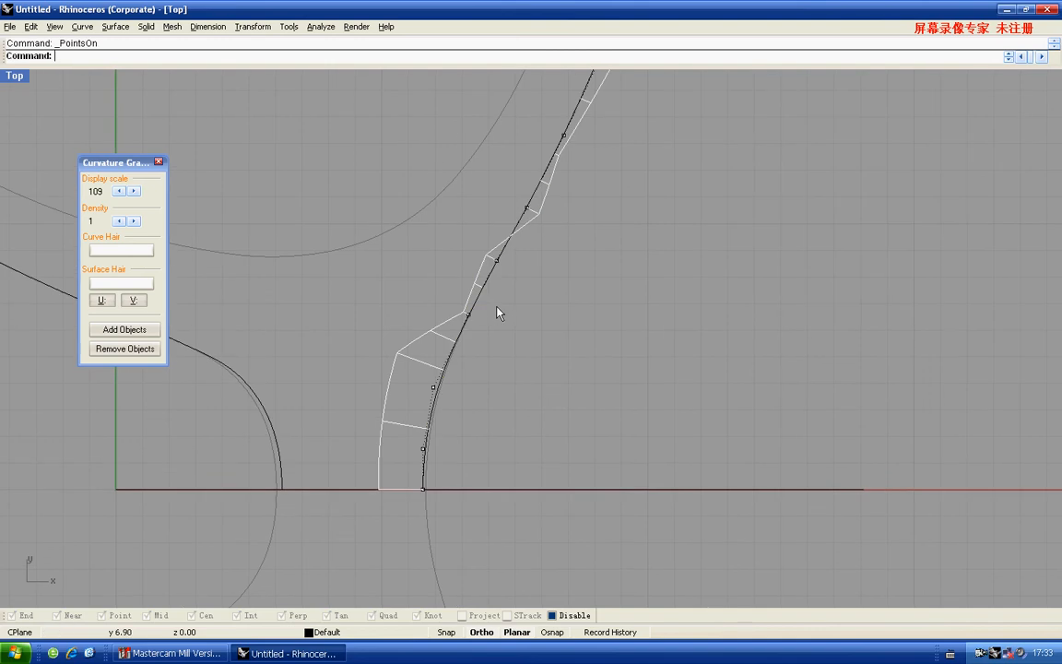
key("ctrl+z")
key("ctrl+z")
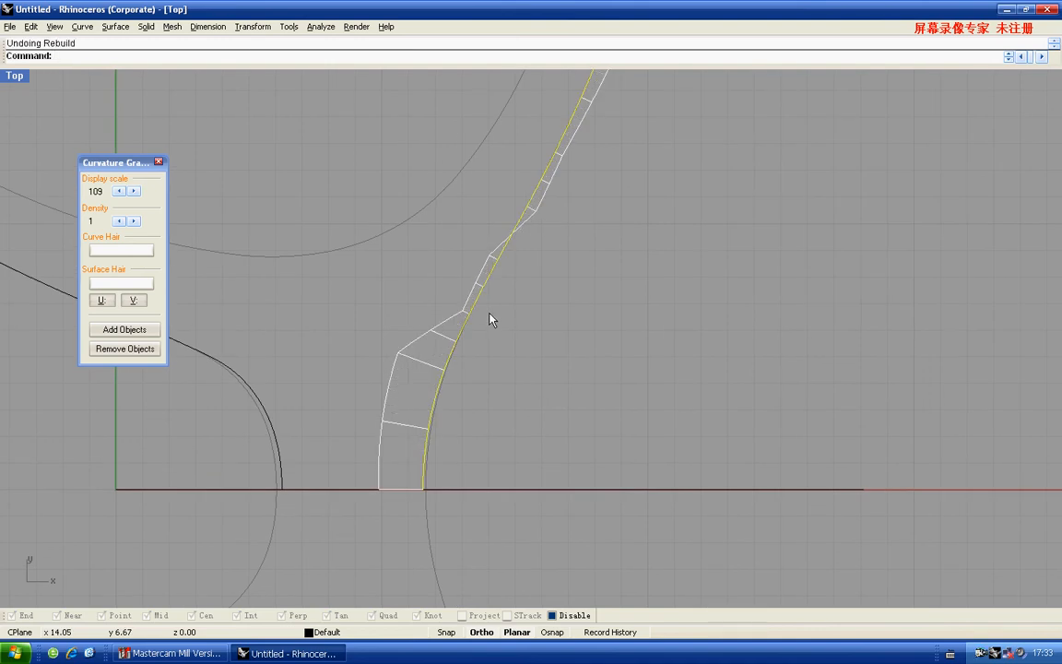
Show the right curve's control points and shift the fifth one from its lower end slightly outward
left_click_drag(495, 329, 465, 277)
right_click_drag(529, 294, 517, 337)
scroll(481, 307, "up", 10)
key("F10")
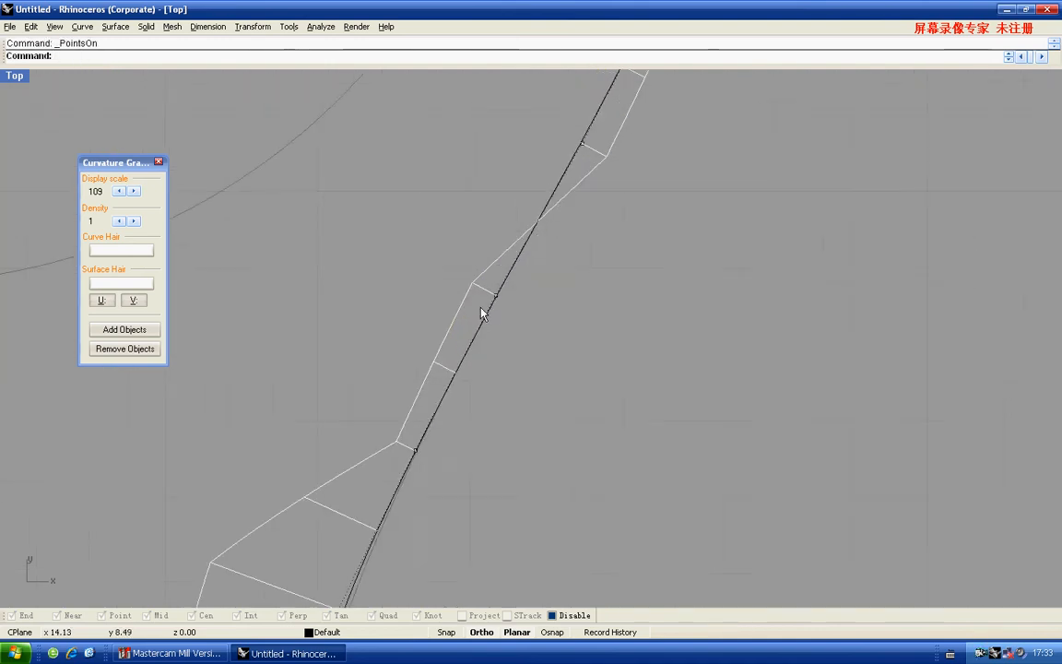
left_click_drag(517, 311, 465, 273)
left_click_drag(495, 295, 507, 294)
scroll(553, 313, "down", 5)
scroll(539, 341, "down", 4)
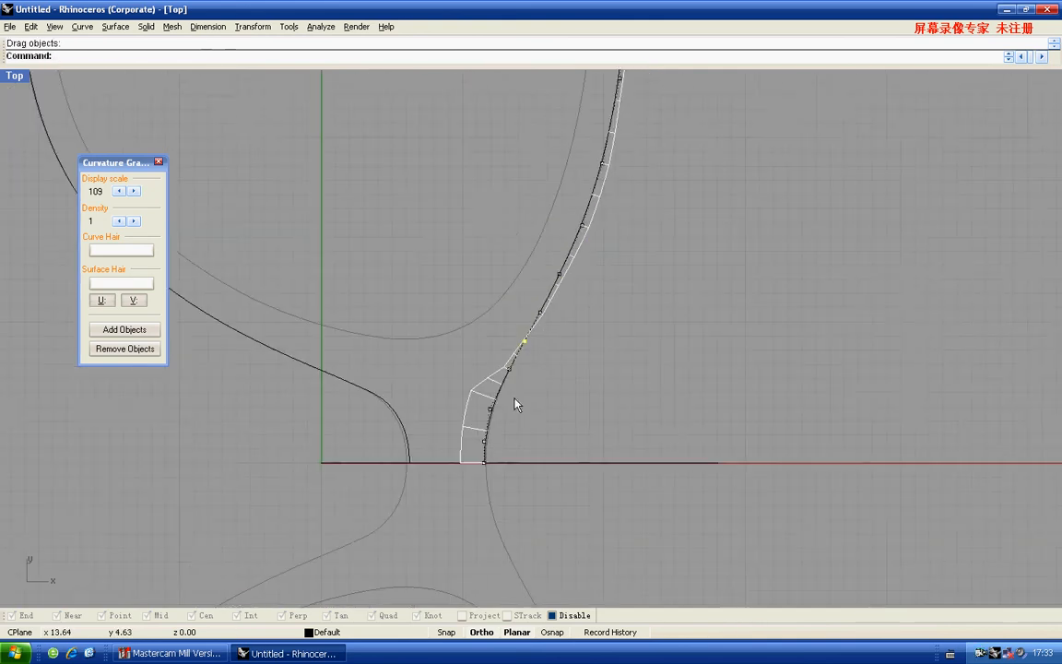
Shift the third control point from the right curve's lower end slightly to smooth the curvature of the lower bend
scroll(491, 356, "up", 4)
scroll(504, 358, "up", 10)
left_click_drag(479, 323, 507, 356)
scroll(507, 361, "down", 10)
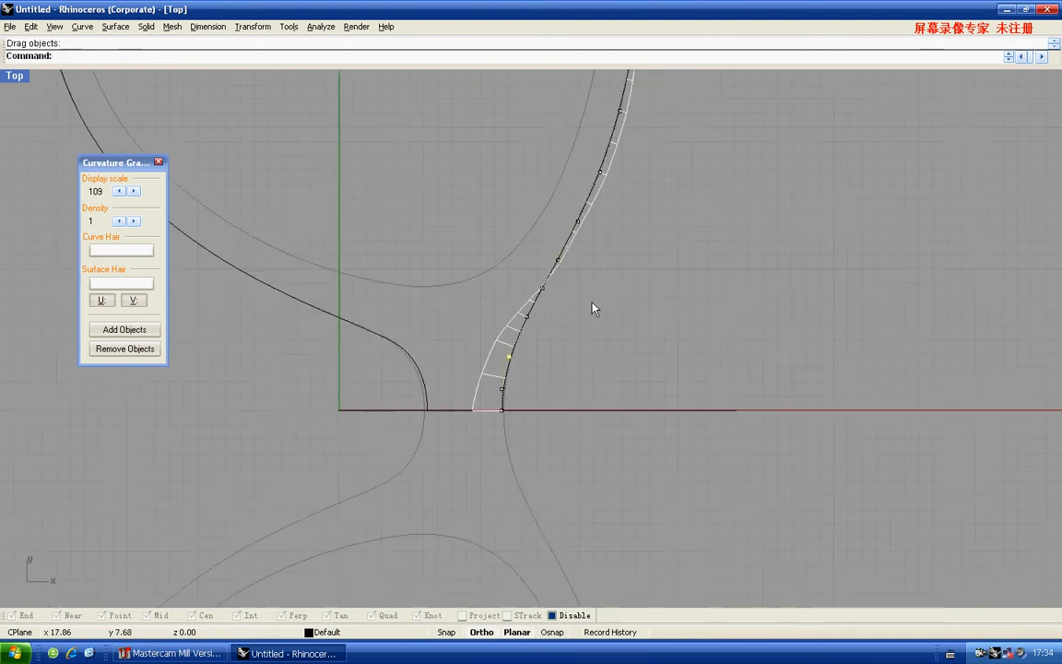
Rebuild the smoothed right curve at degree 2 with a changed point count, deleting the input curve
left_click(549, 362)
right_click_drag(490, 293, 500, 333)
type("rebuild")
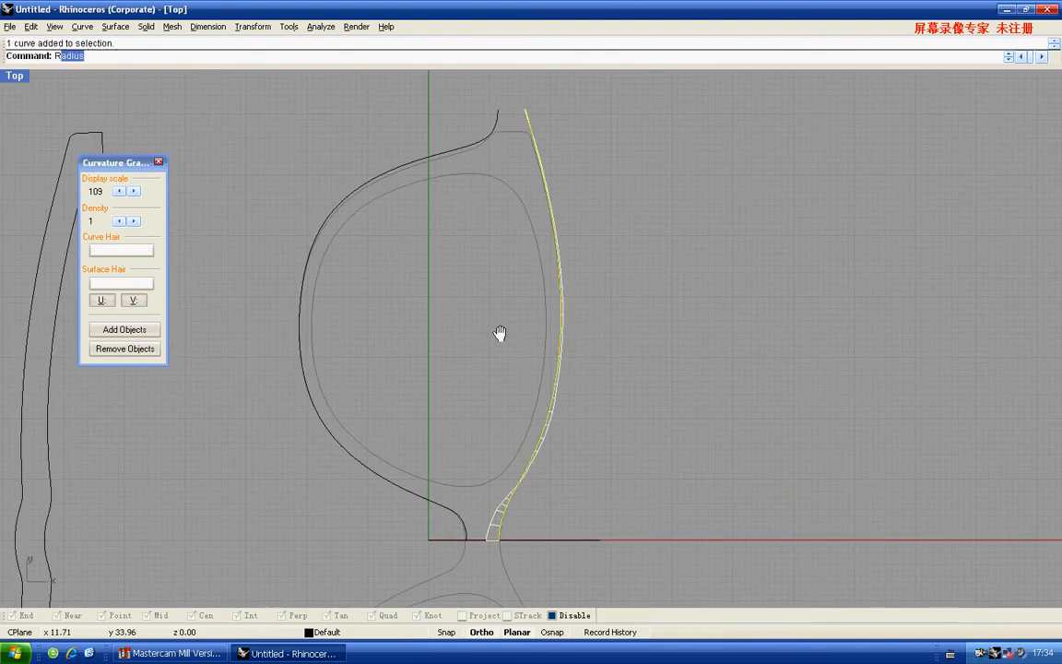
key("Return")
left_click(580, 376)
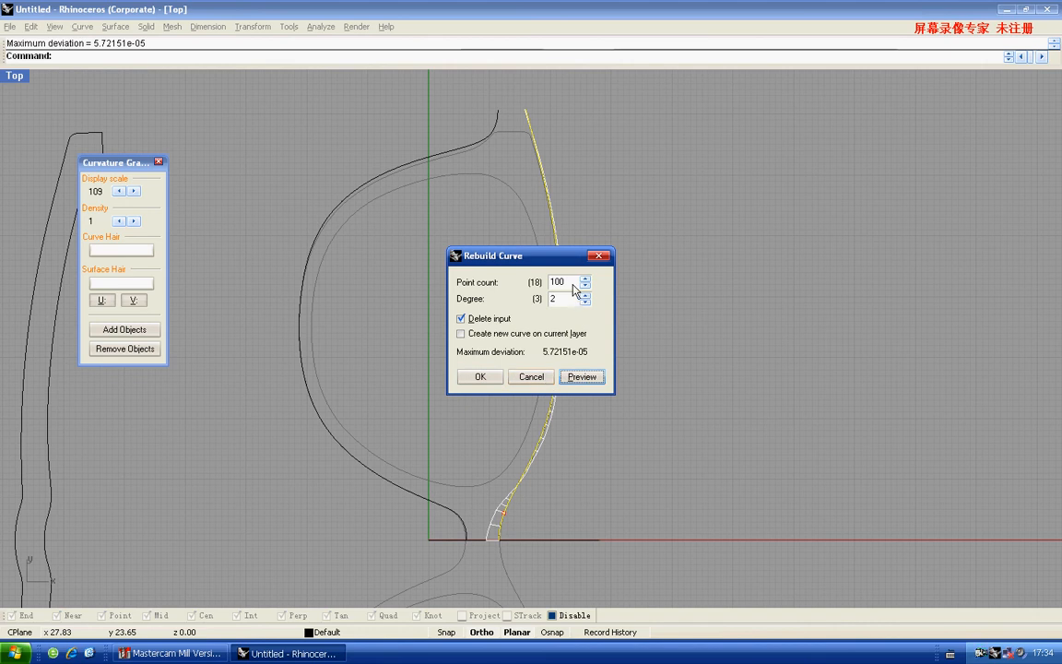
left_click_drag(571, 284, 544, 271)
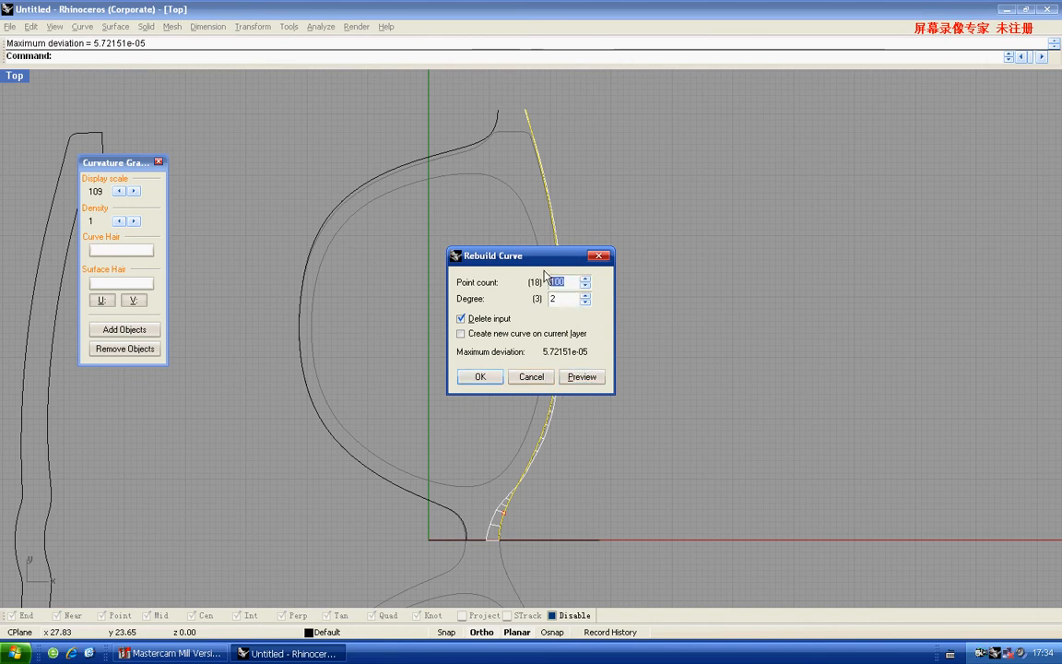
left_click(480, 376)
right_click_drag(486, 368, 481, 380)
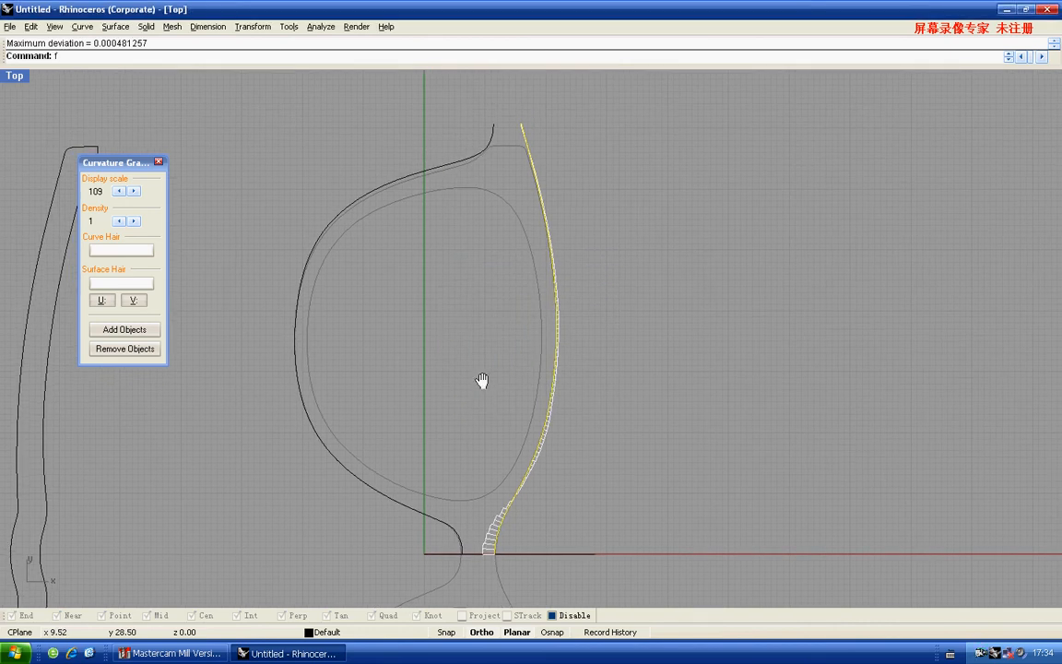
Refit the right outer curve and show its control points
key("Return")
key("Return")
left_click(554, 289)
key("F10")
Shift the second control point from the right curve's upper end slightly to smooth the curvature near the end
scroll(521, 214, "up", 4)
right_click_drag(521, 215, 511, 280)
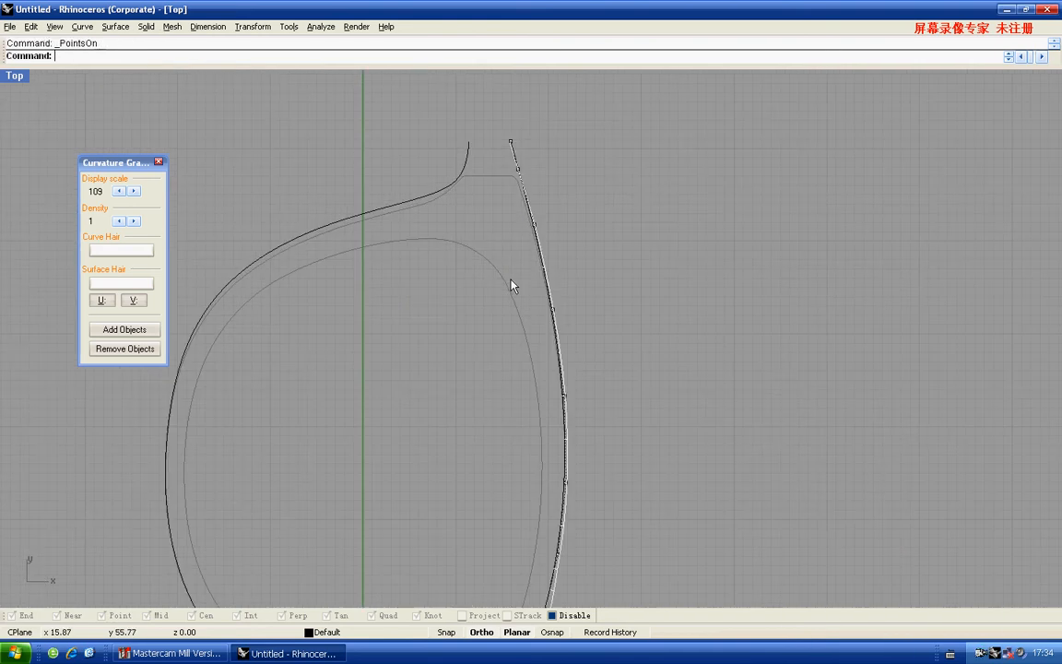
scroll(514, 286, "up", 5)
left_click(431, 320)
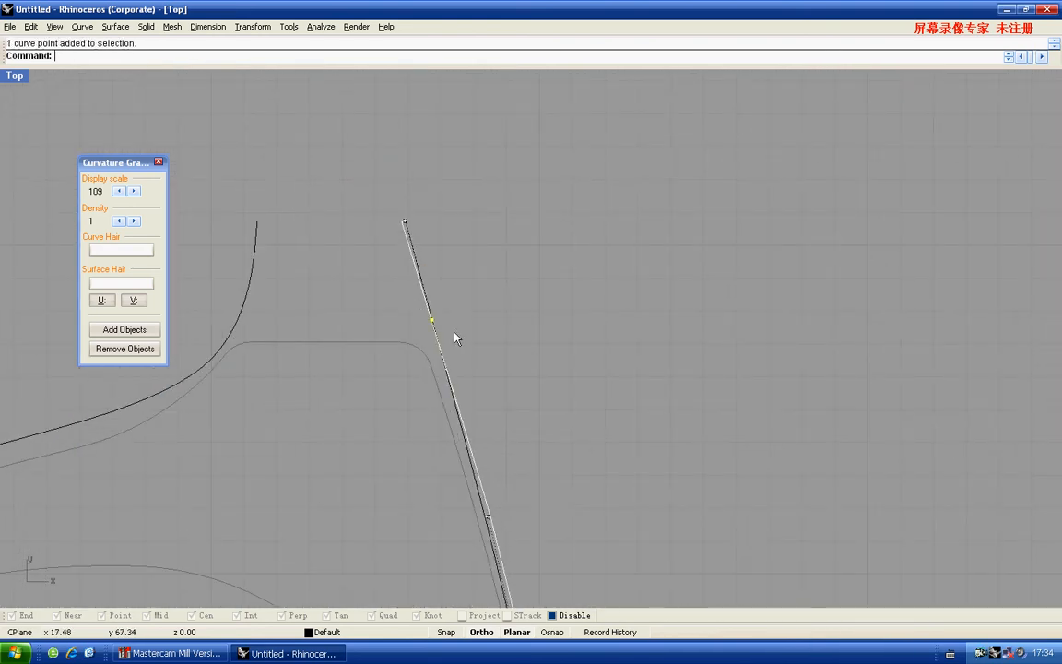
scroll(433, 329, "up", 3)
left_click_drag(433, 323, 436, 318)
scroll(436, 318, "down", 3)
scroll(472, 347, "down", 4)
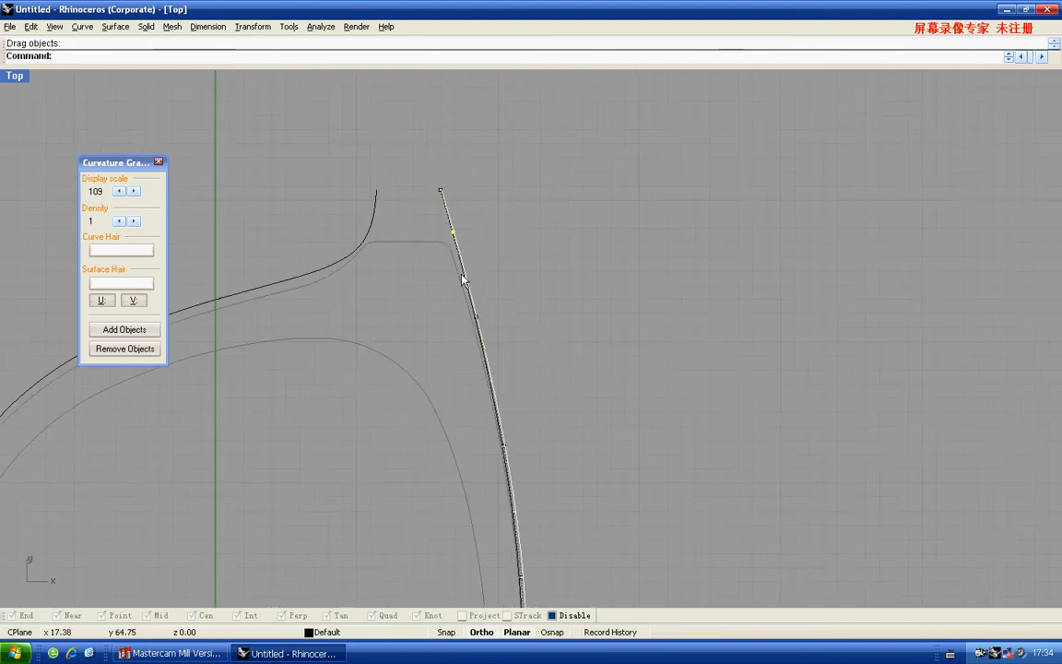
Shift a control point on the right curve's lower flank, beside the lens's lower half, slightly inward to even out the curvature
scroll(465, 278, "up", 2)
scroll(498, 407, "up", 2)
scroll(519, 436, "down", 3)
scroll(484, 433, "up", 1)
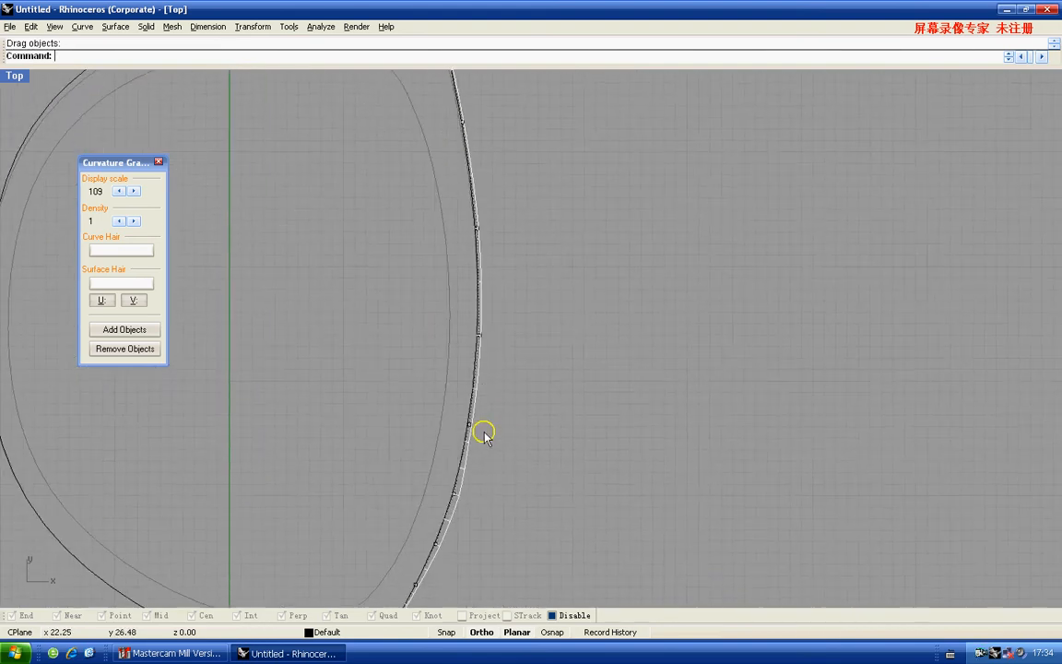
scroll(489, 346, "down", 2)
scroll(406, 343, "up", 2)
left_click(439, 390)
scroll(439, 391, "up", 3)
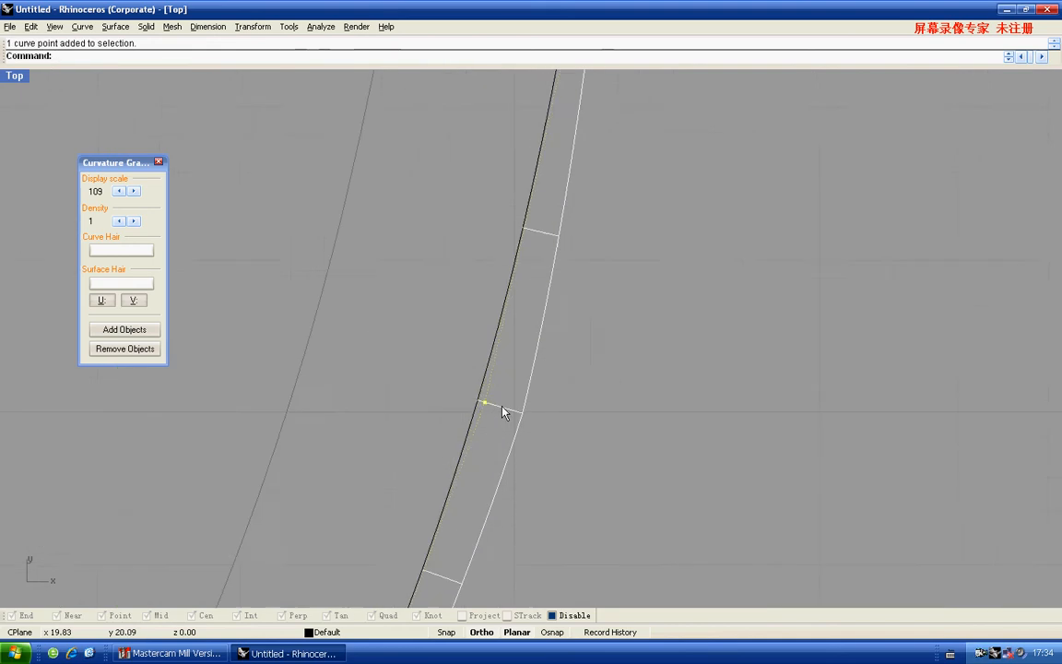
mouse_move(484, 403)
left_mouse_down()
mouse_move(462, 411)
mouse_move(481, 398)
mouse_move(470, 395)
left_mouse_up()
scroll(469, 396, "down", 5)
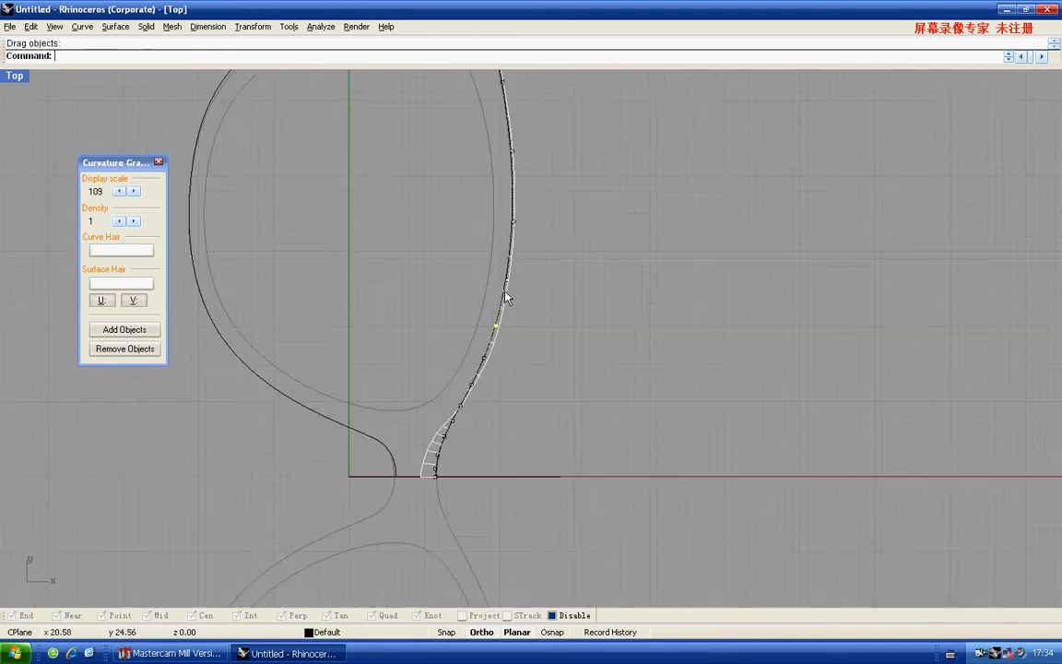
scroll(506, 296, "down", 3)
scroll(498, 212, "up", 2)
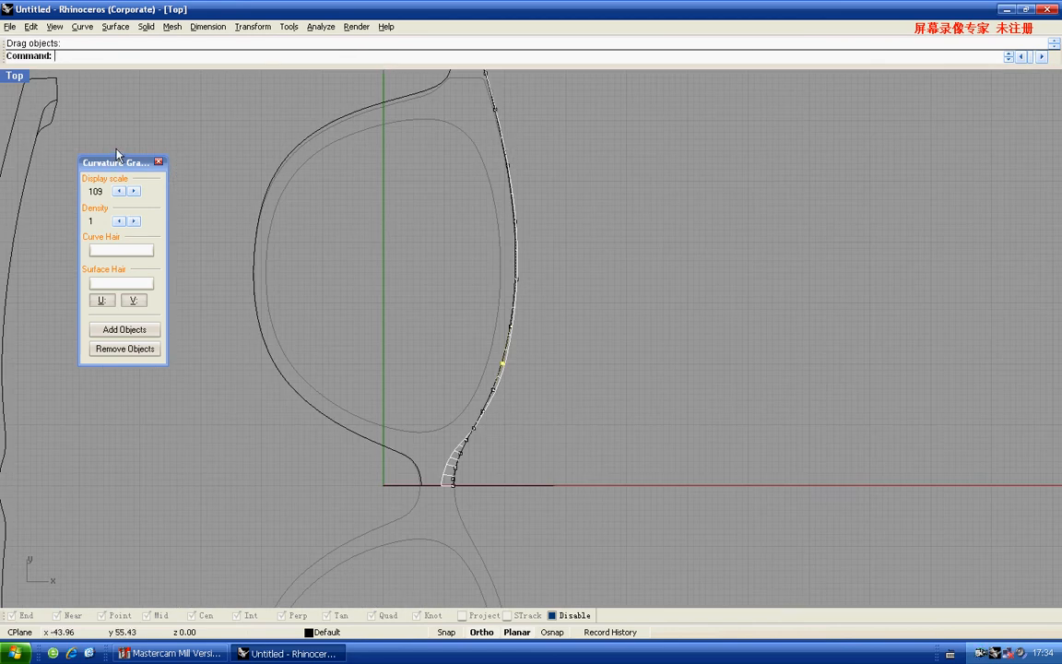
Close the curvature graph and draw a line connecting the upper ends of the right and left outer curves
left_click(158, 161)
scroll(333, 221, "down", 4)
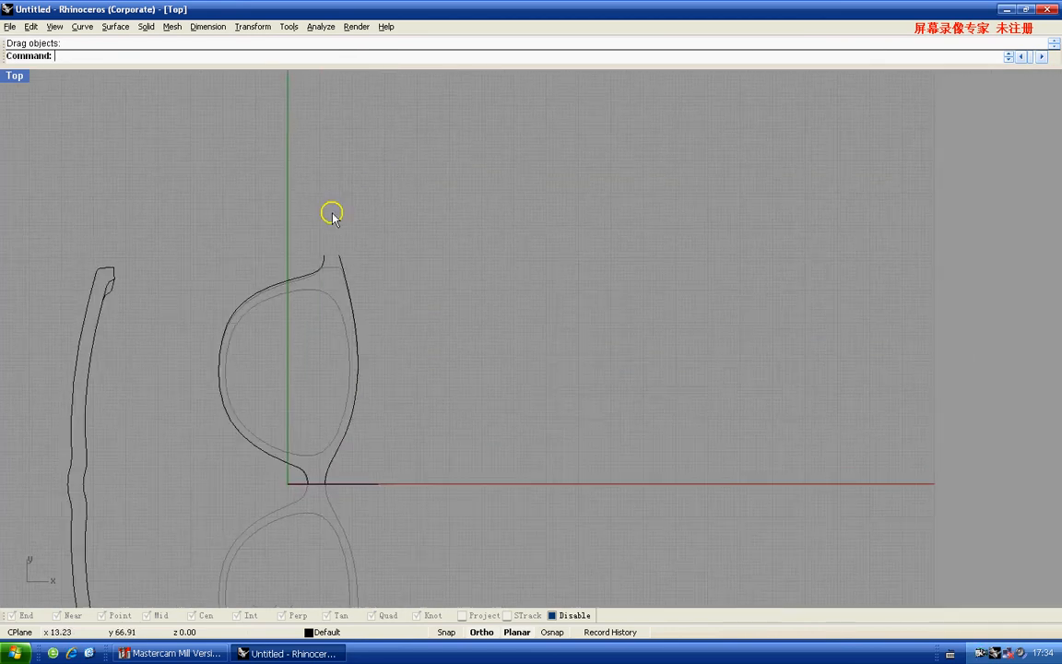
type("line")
key("Return")
scroll(333, 252, "up", 2)
scroll(346, 267, "up", 2)
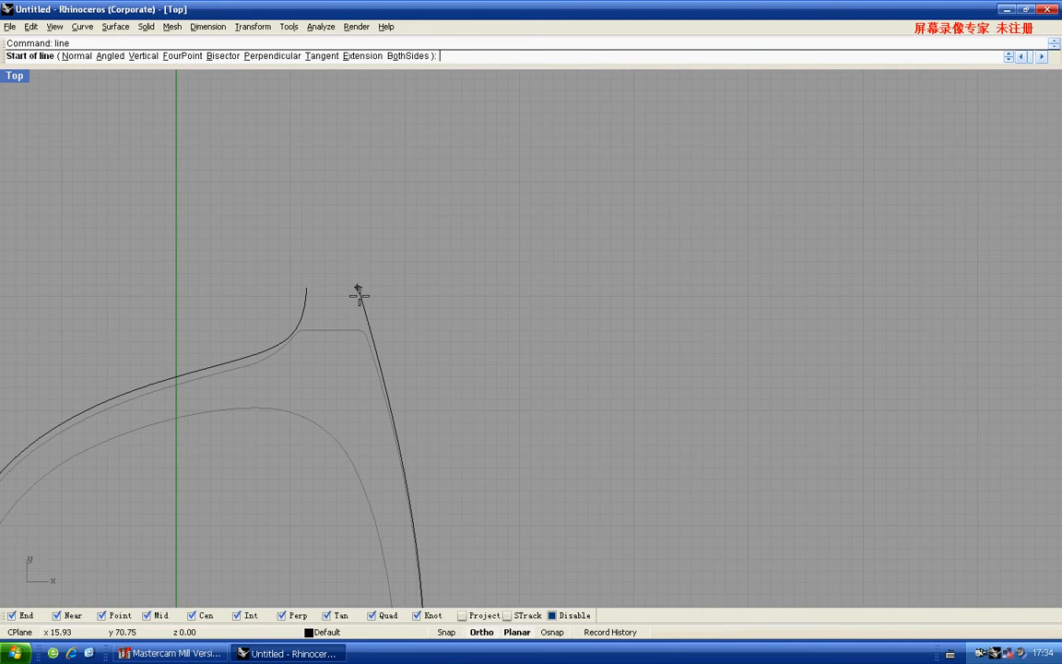
left_click(358, 290)
left_click(308, 290)
scroll(308, 290, "down", 3)
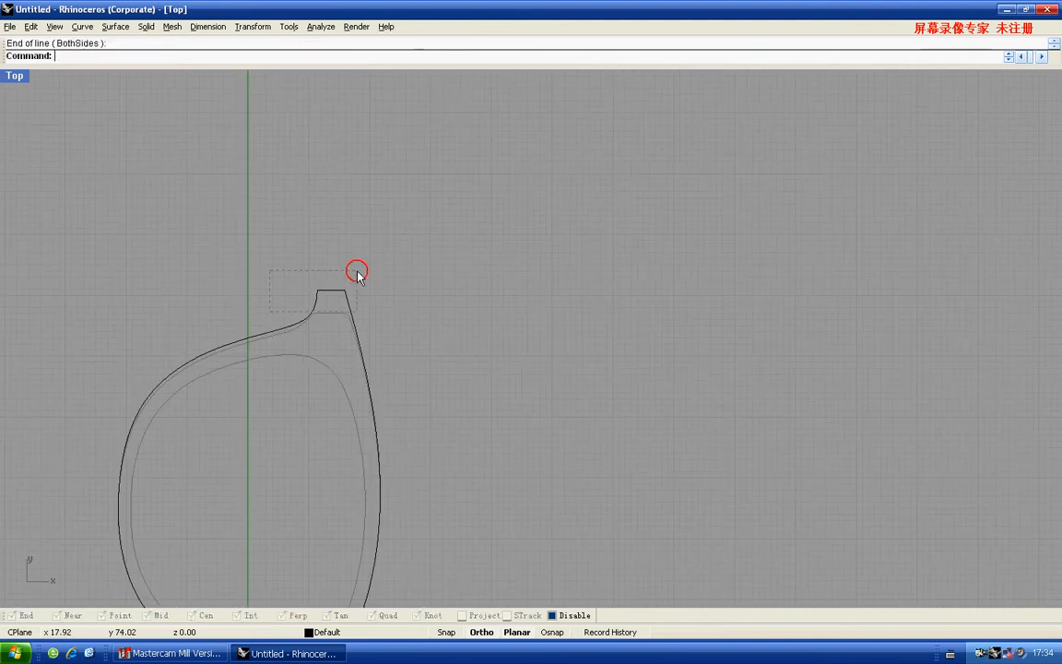
Mirror the upper half of the outer frame contour, including the new end line, across the X axis from origin 0
left_click(355, 295)
right_click_drag(377, 301, 365, 350)
type("mirror")
key("Return")
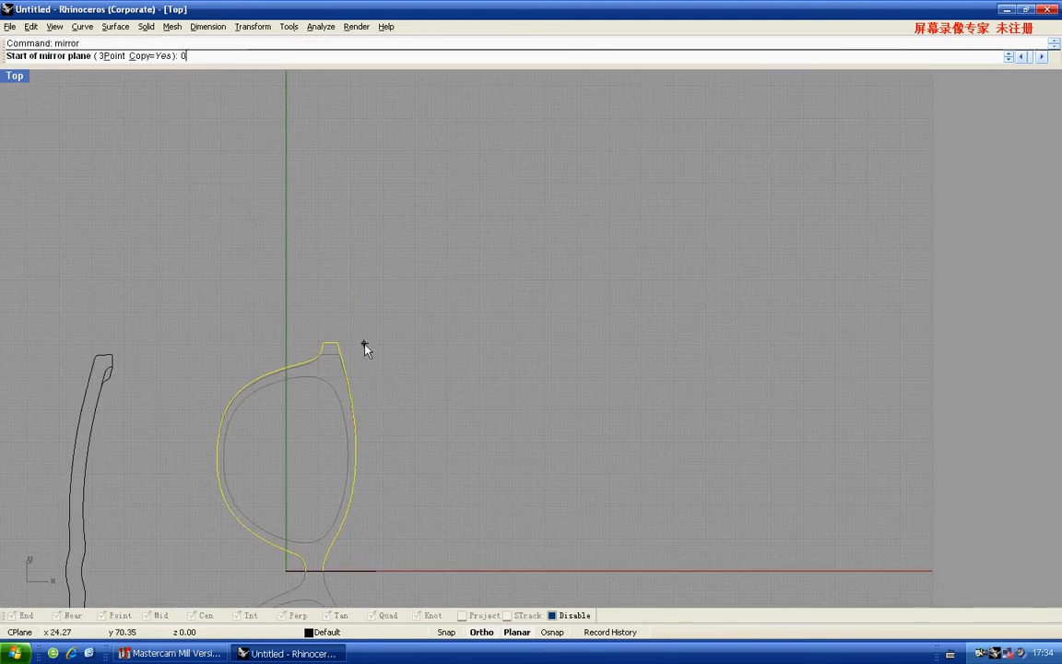
type("0")
key("Return")
scroll(363, 346, "down", 4)
left_click(399, 362)
Join the outer frame curves with their mirrored halves
left_click_drag(399, 362, 338, 393)
right_click_drag(339, 382, 346, 401)
key("ctrl+j")
scroll(376, 322, "up", 4)
Export the outer frame curves and both end lines to the desktop as t.igs, replacing the existing file
left_click(359, 310)
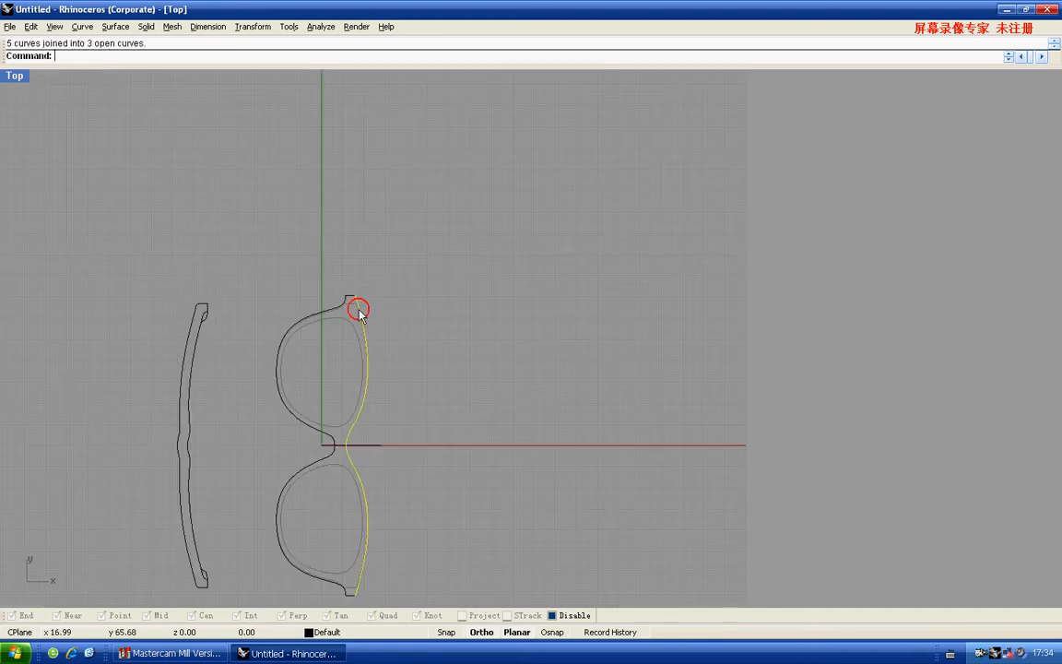
scroll(348, 298, "up", 4)
scroll(351, 296, "down", 6)
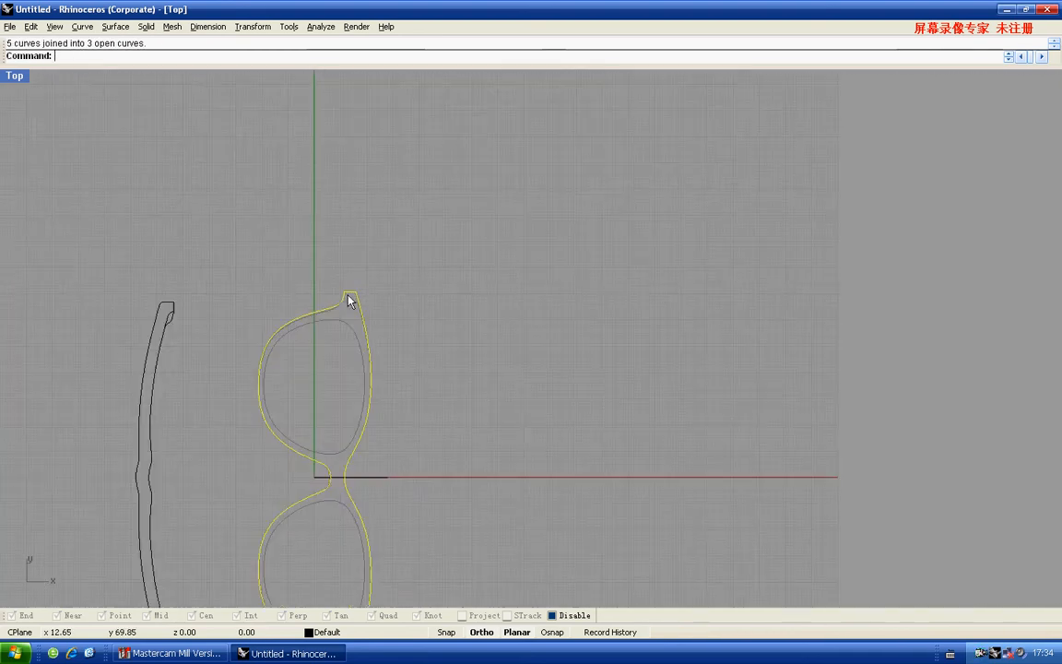
scroll(346, 317, "up", 5)
left_click(342, 391, "shift")
right_click_drag(326, 330, 326, 370)
type("ex")
key("Return")
double_click(321, 285)
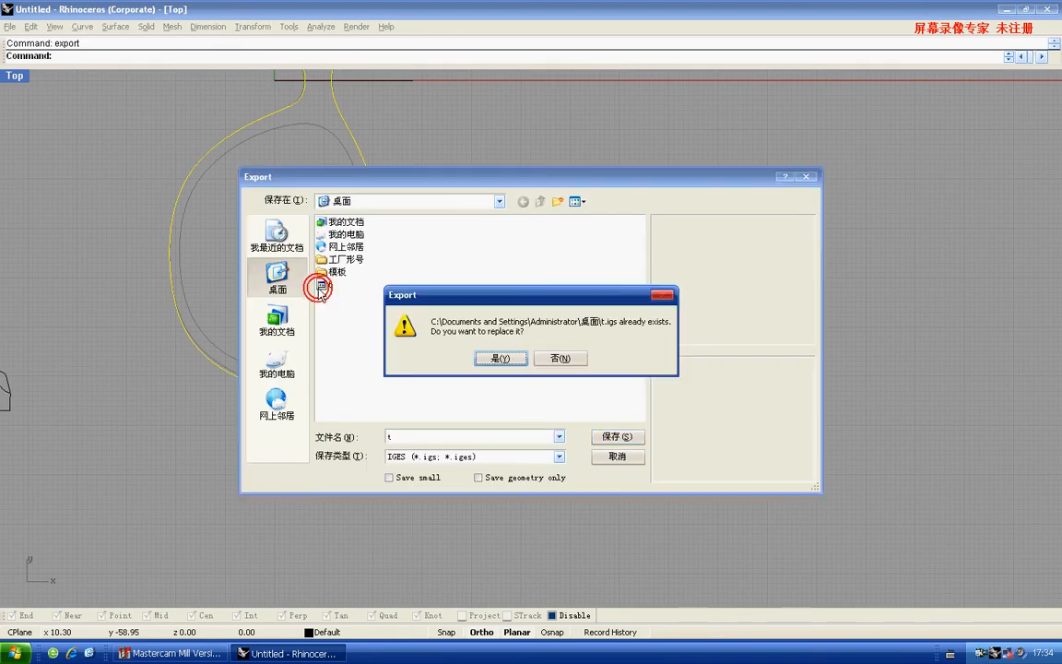
key("Return")
key("Return")
Switch to Mastercam and hide level 20 (弹头)
key("alt+Tab")
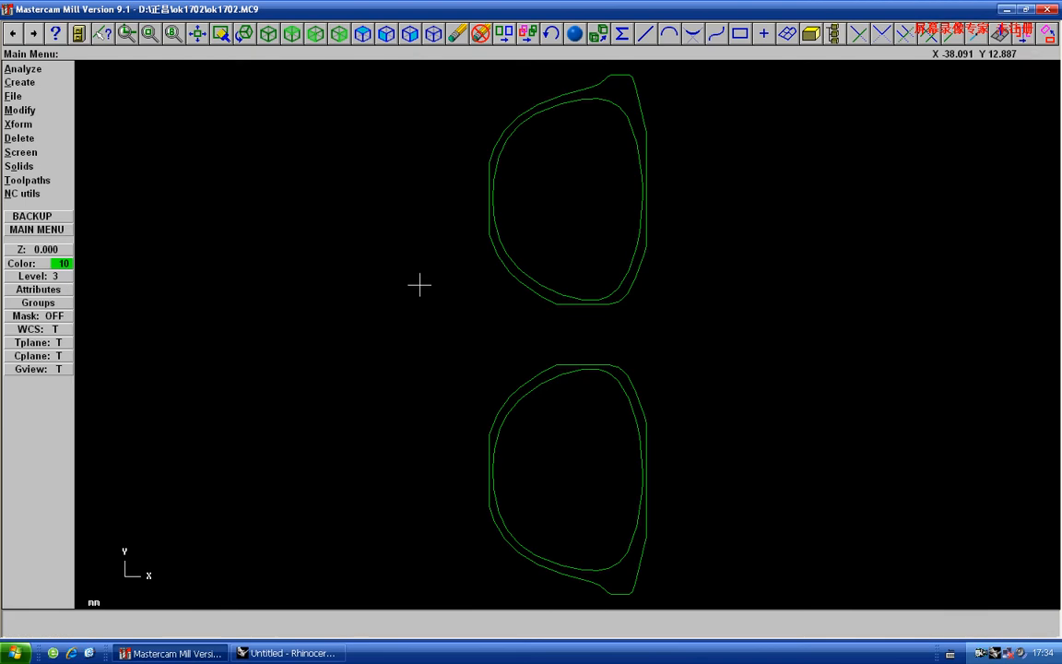
key("alt+z")
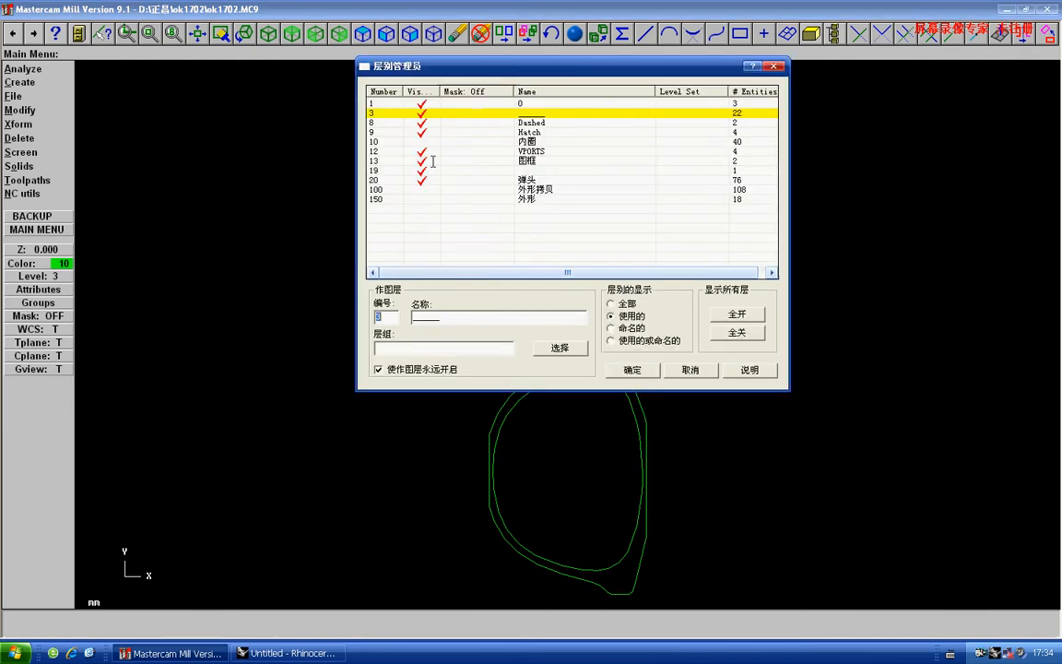
left_click(424, 181)
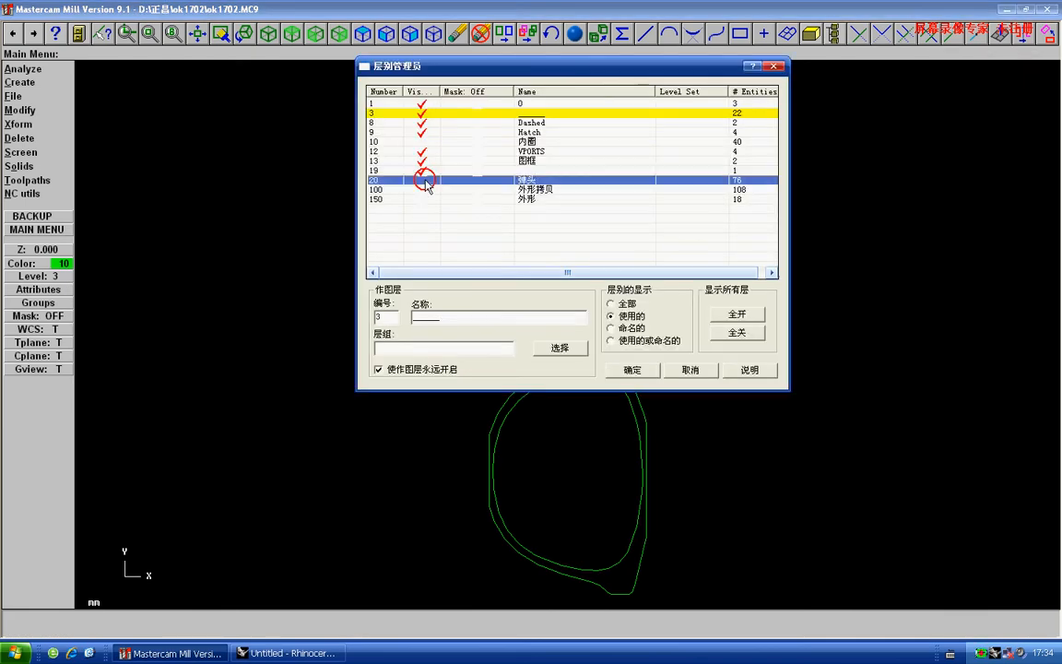
left_click(631, 371)
Import the frame contour from the desktop IGES file t.igs with the default read parameters
key("f")
key("c")
key("i")
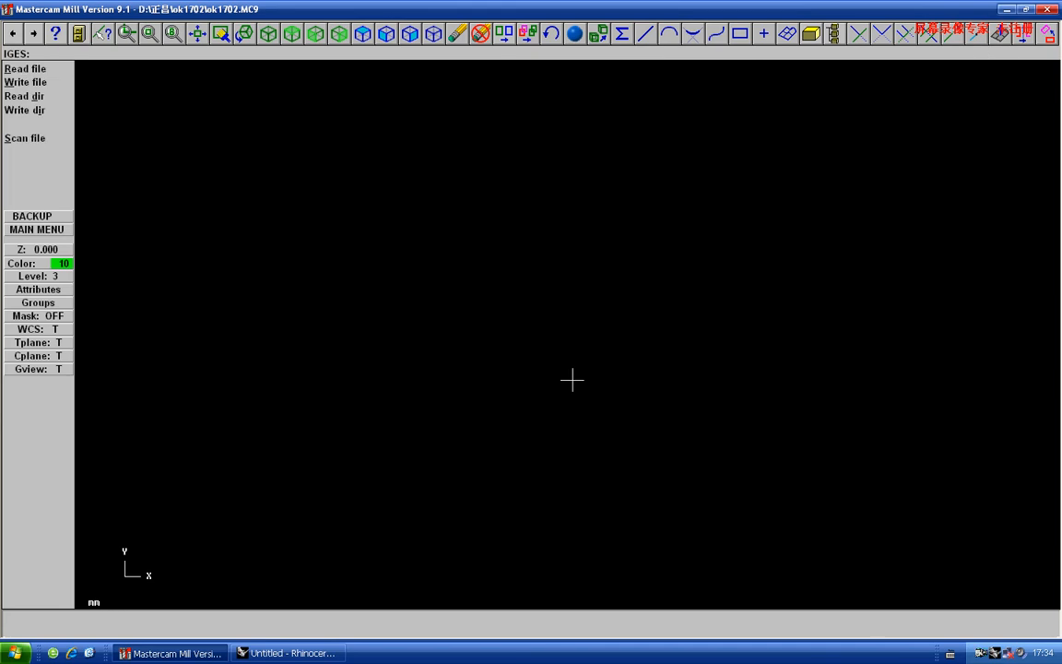
key("r")
double_click(415, 285)
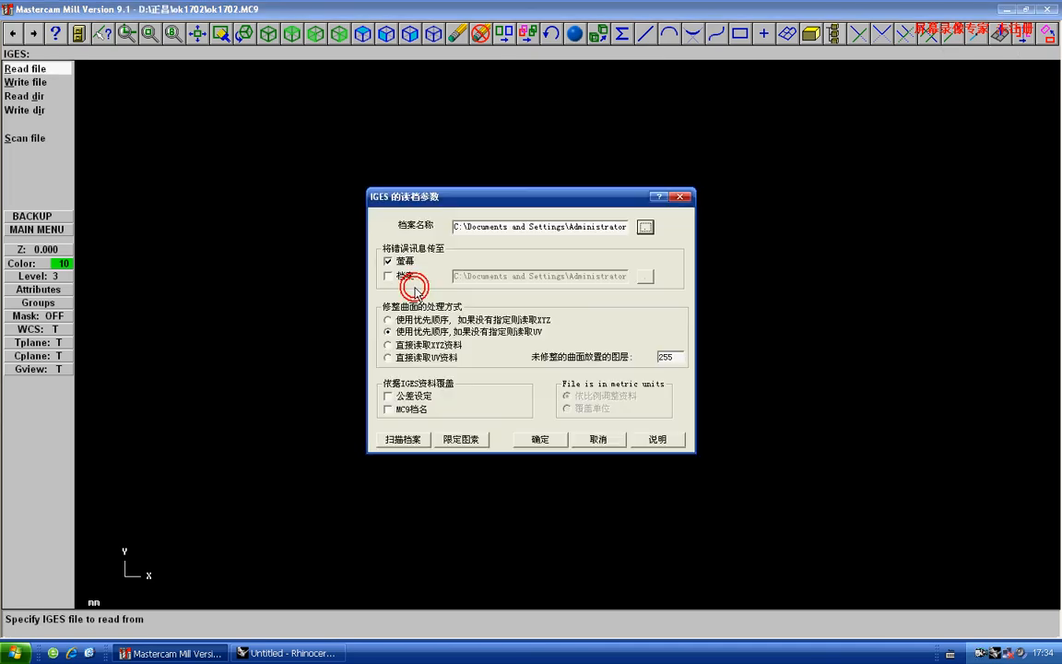
left_click(542, 440)
left_click(560, 348)
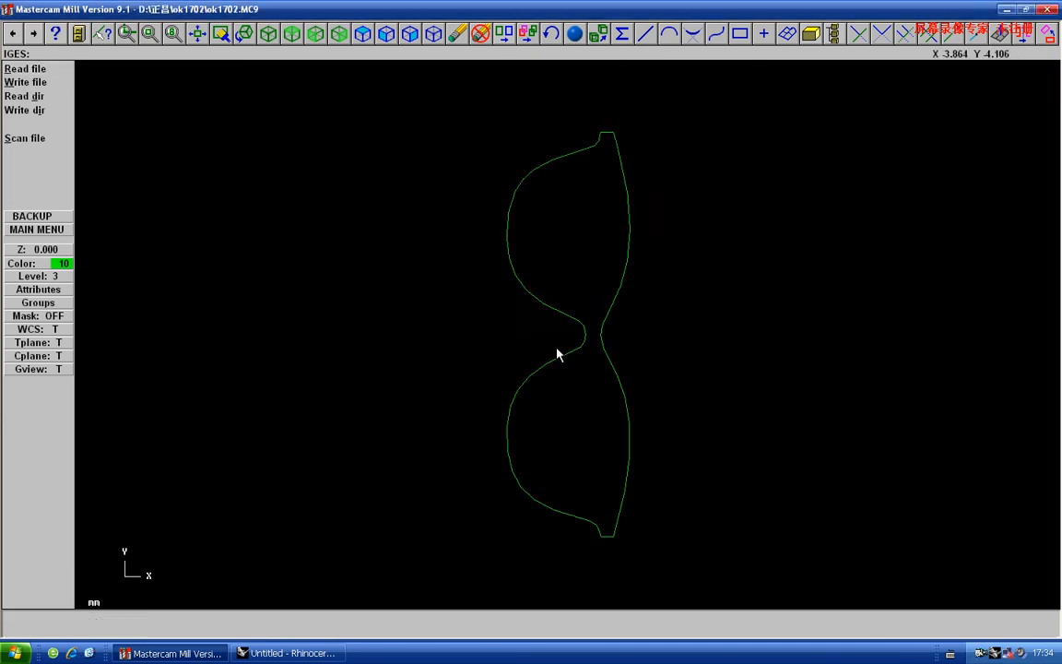
Open the 3D curve geometry of operation 10, Curve 5 Axis - G59.1//外形, for editing
key("Escape")
key("Escape")
key("alt+o")
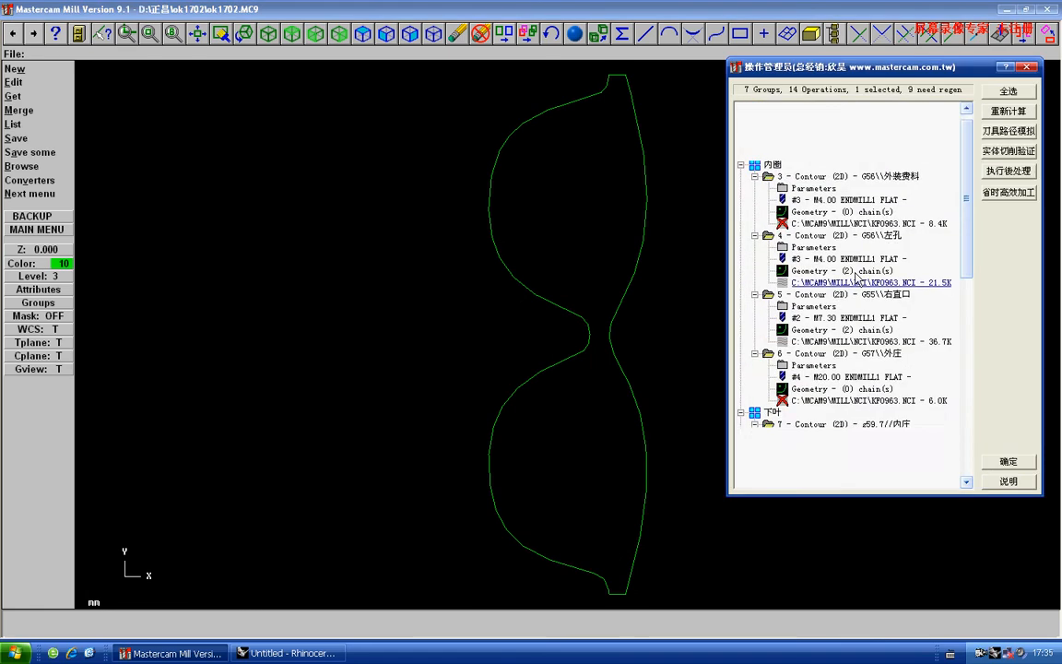
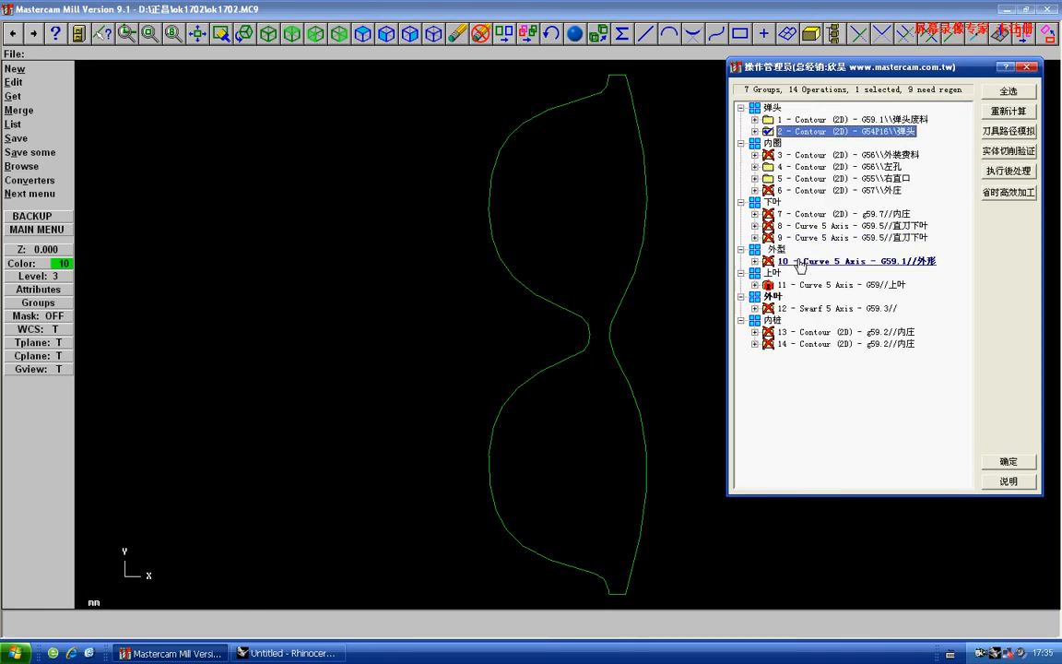
double_click(800, 264)
left_click(800, 298)
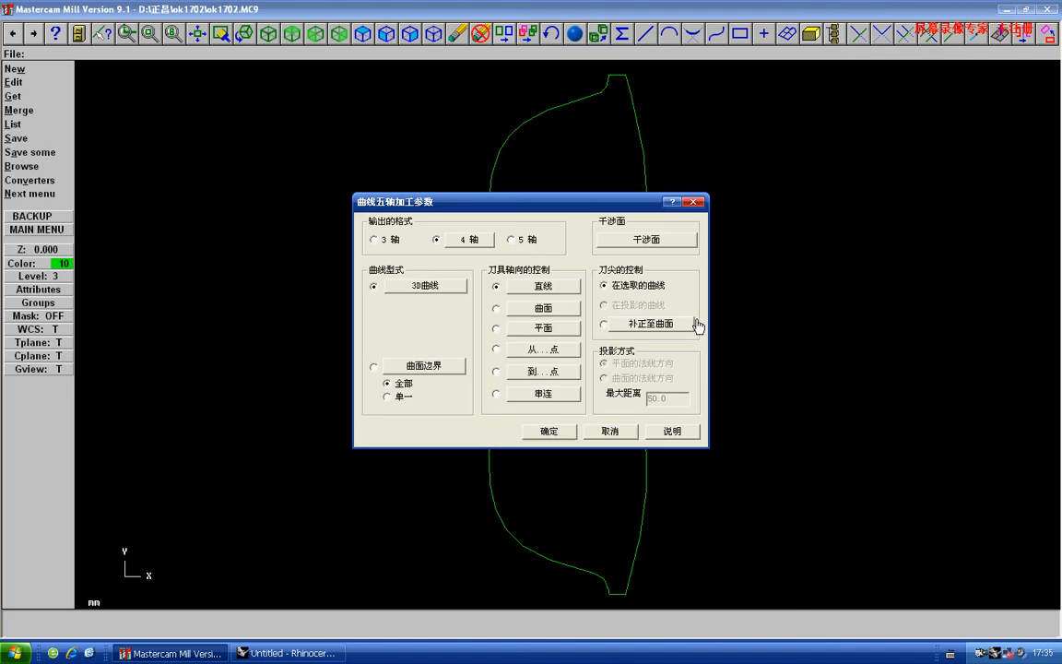
left_click(430, 290)
Add the imported closed frame contour as a full chain, starting on the lower end line, and accept it
right_click(485, 318)
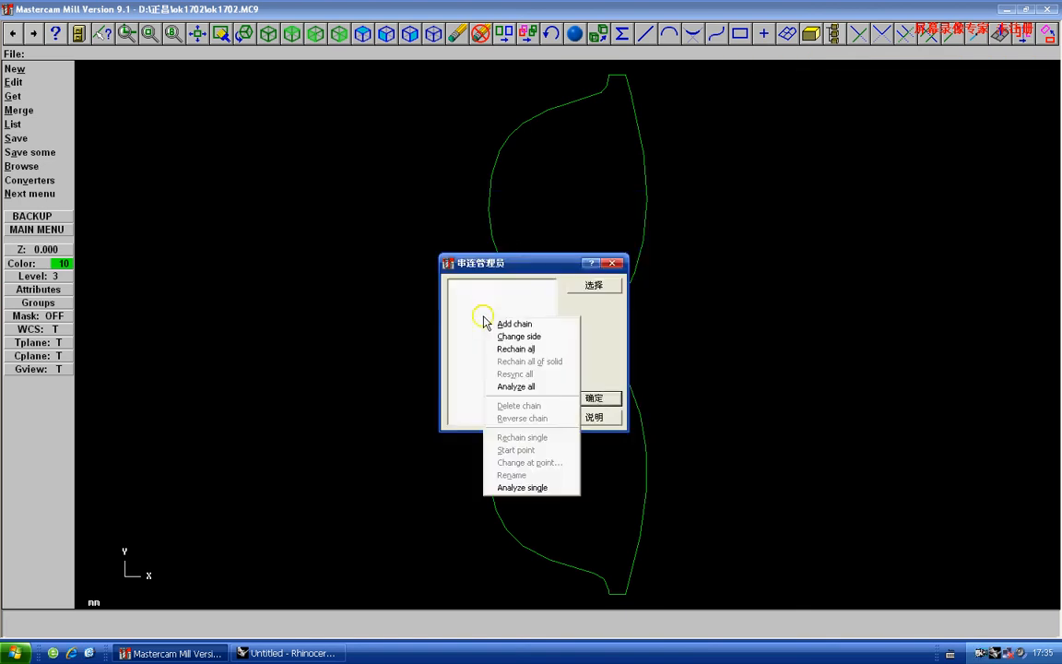
left_click(496, 323)
key("F2")
key("F1")
left_click(486, 452)
left_click(676, 559)
left_click(581, 448)
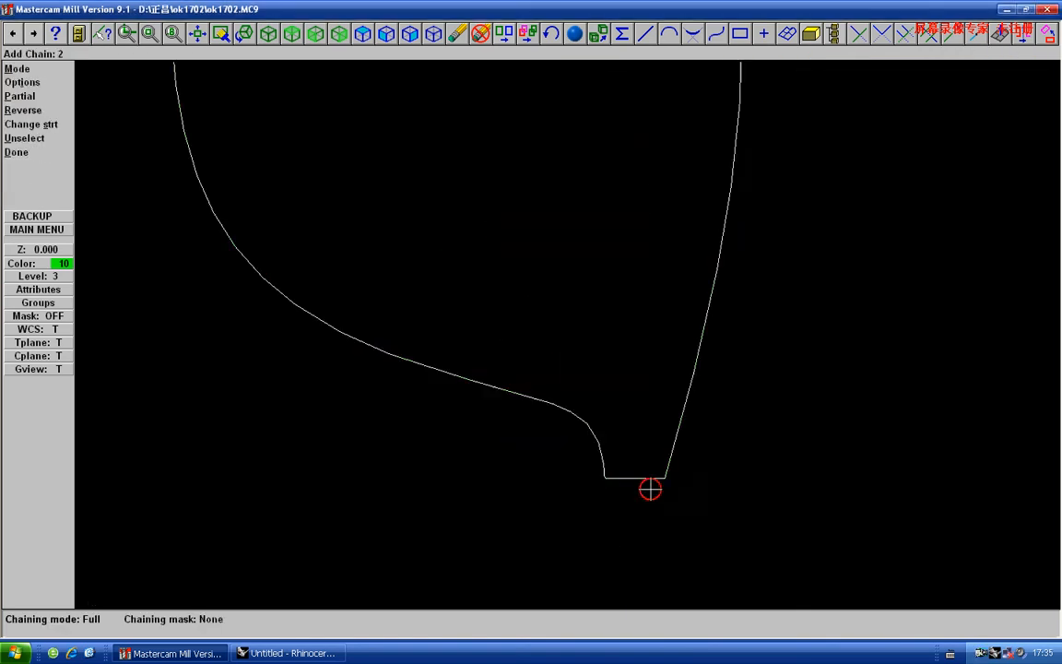
key("d")
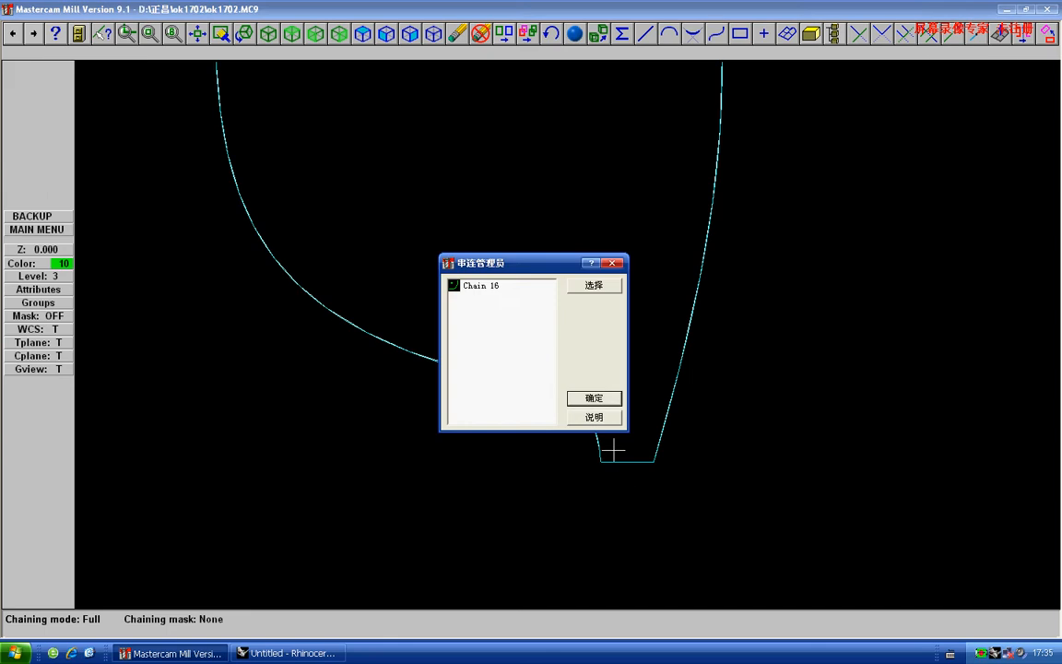
left_click(593, 398)
left_click(505, 395)
Regenerate the toolpath of operation 10 and run its backplot around the frame contour
left_click(1008, 111)
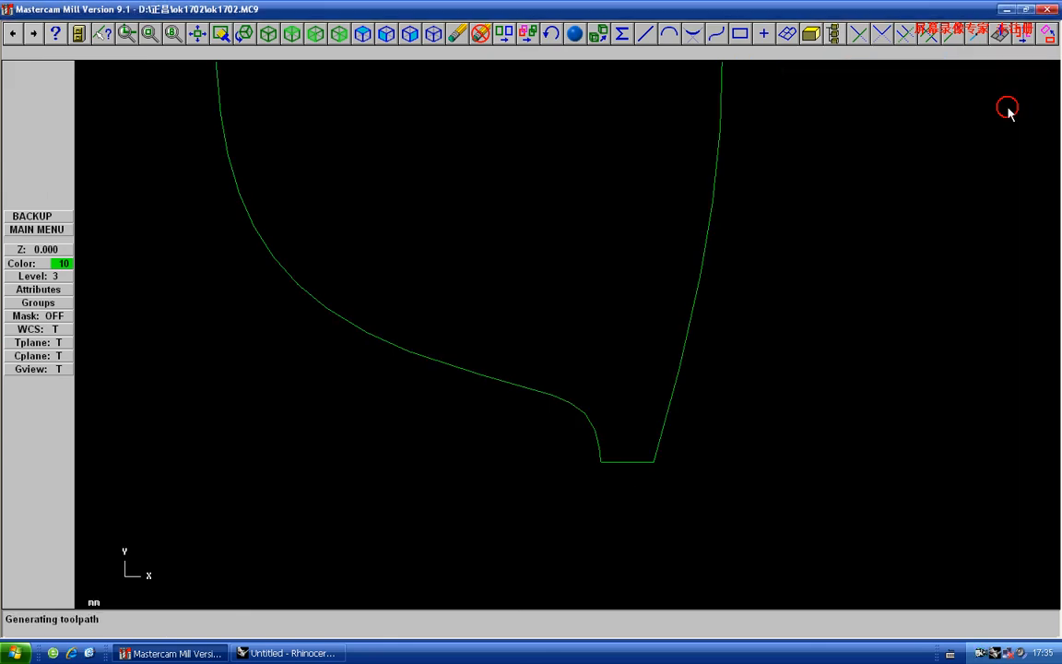
left_click(1008, 136)
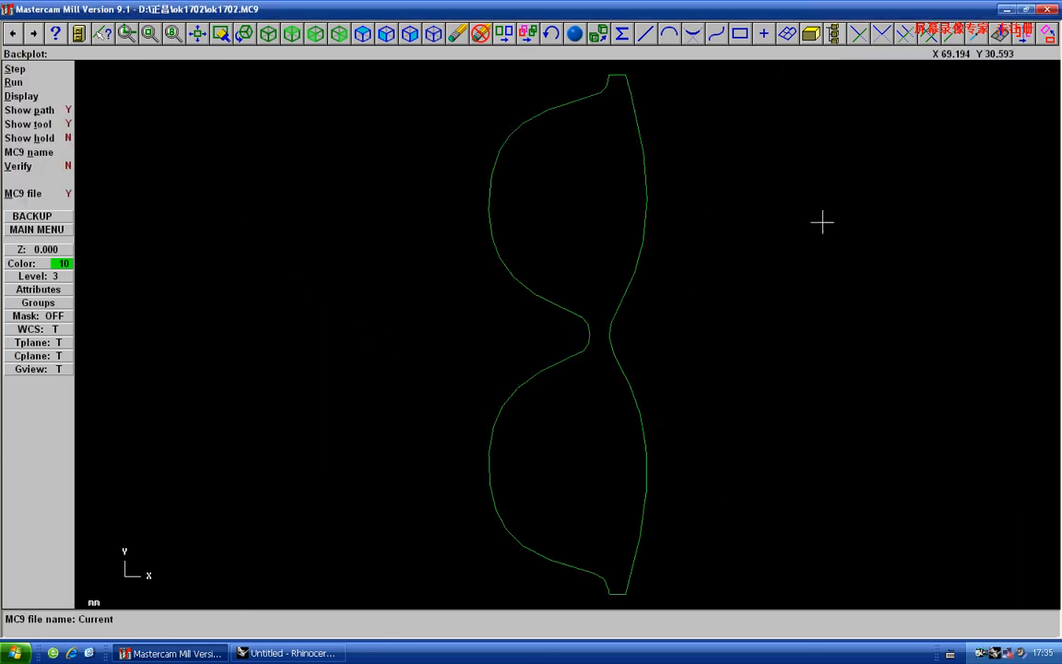
key("r")
key("r")
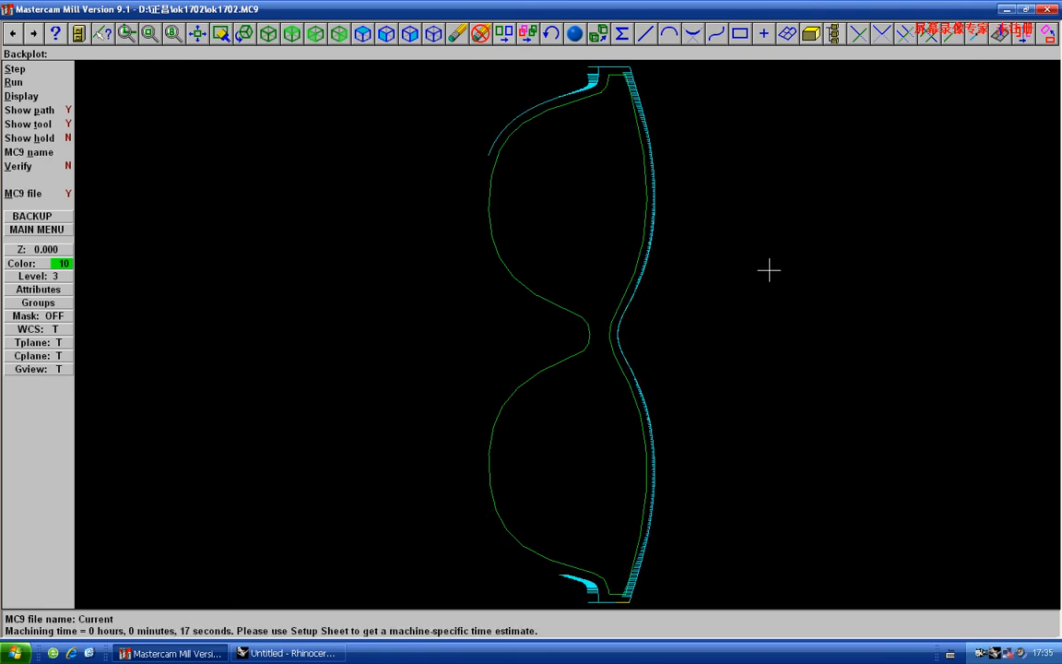
key("Escape")
key("Escape")
Save the part as ok1702.MC9, overwriting the old file
key("f")
key("s")
key("Return")
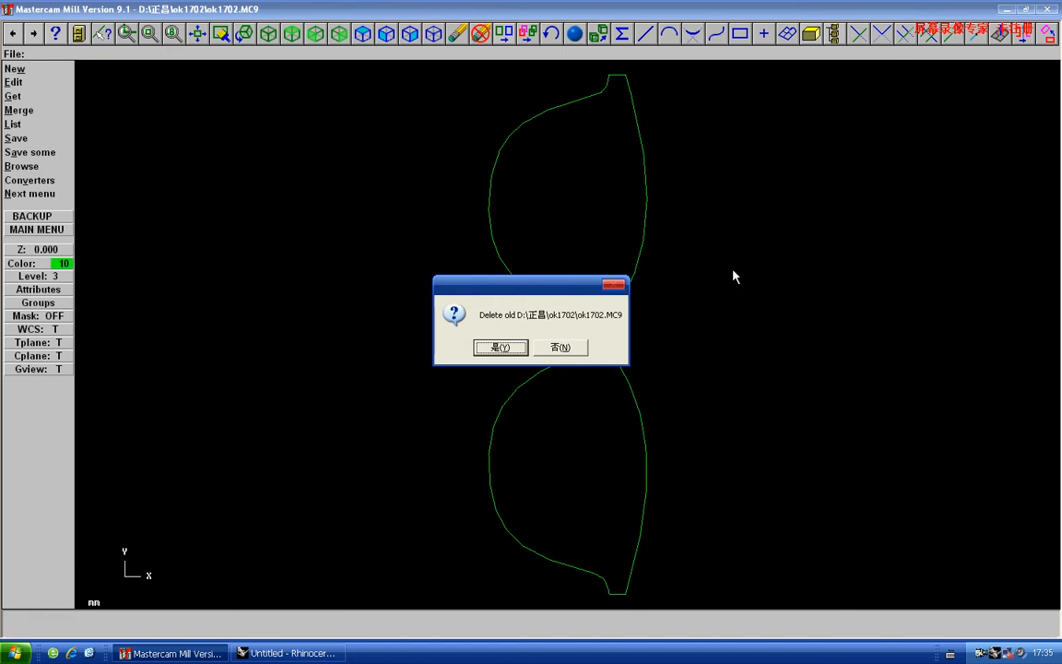
key("Return")
Switch to Rhino and offset the left outer frame curve outward by a distance of 3
key("alt+Tab")
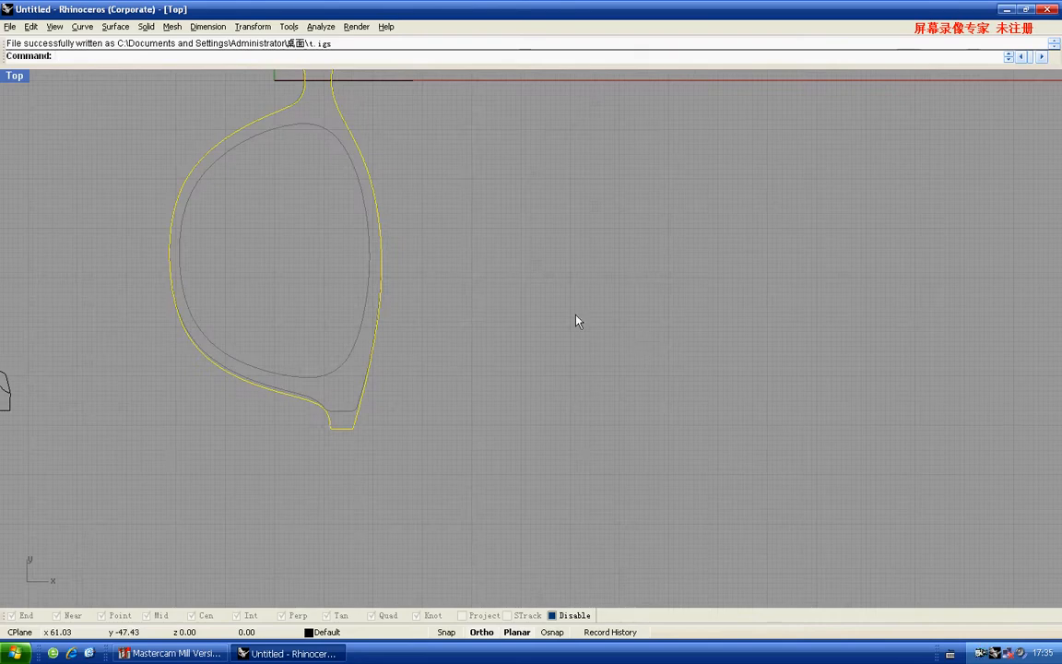
scroll(517, 300, "down", 6)
right_click_drag(438, 262, 461, 384)
key("Escape")
left_click(354, 237)
right_click_drag(342, 234, 352, 273)
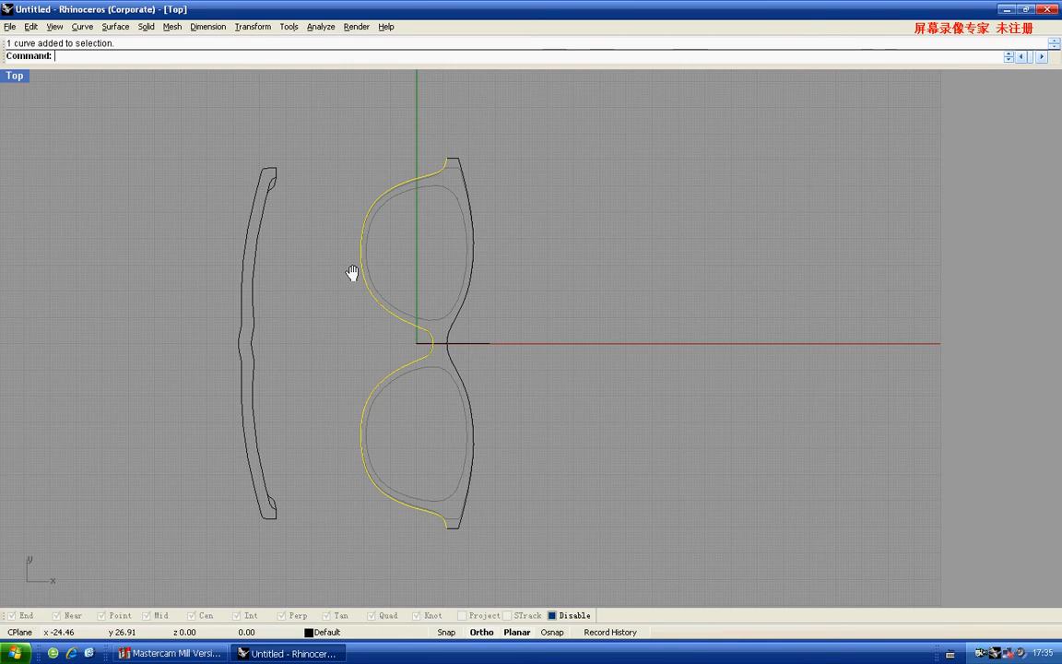
type("ffset")
key("Return")
type("3")
key("Return")
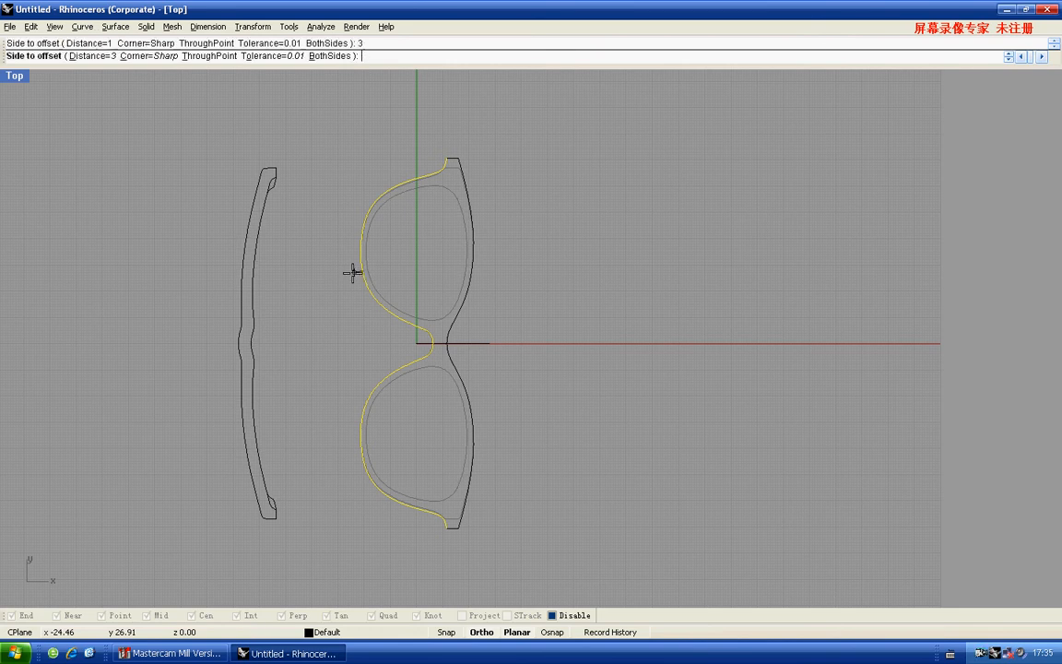
left_click(332, 273)
scroll(372, 244, "up", 4)
Offset the original left outer frame curve inward toward the lenses and delete the original
right_click(366, 248)
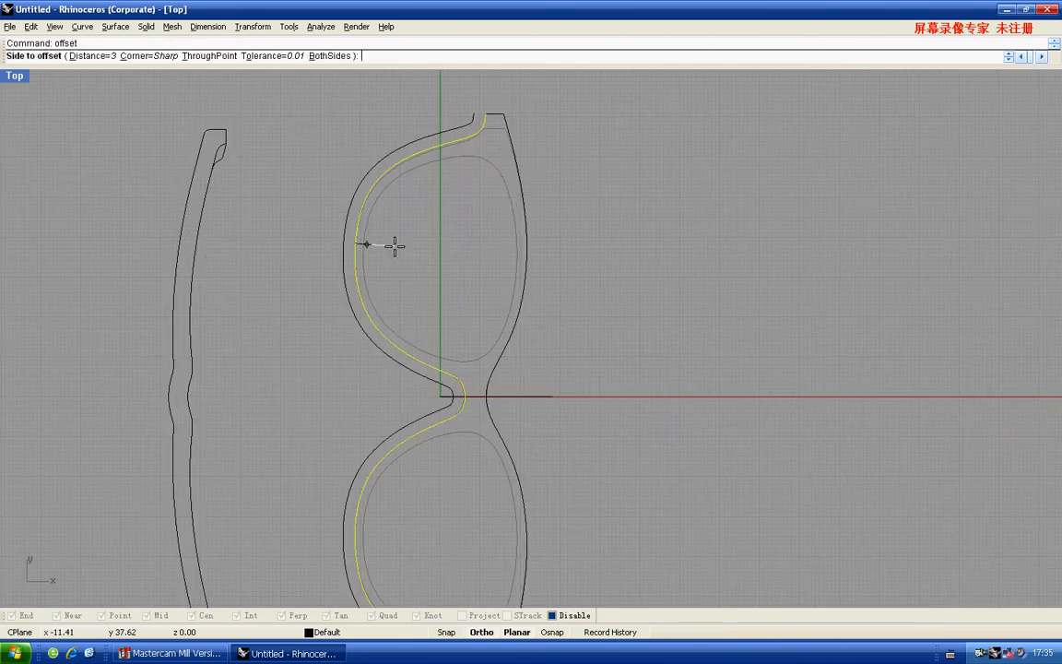
key("Return")
left_click(410, 244)
key("Delete")
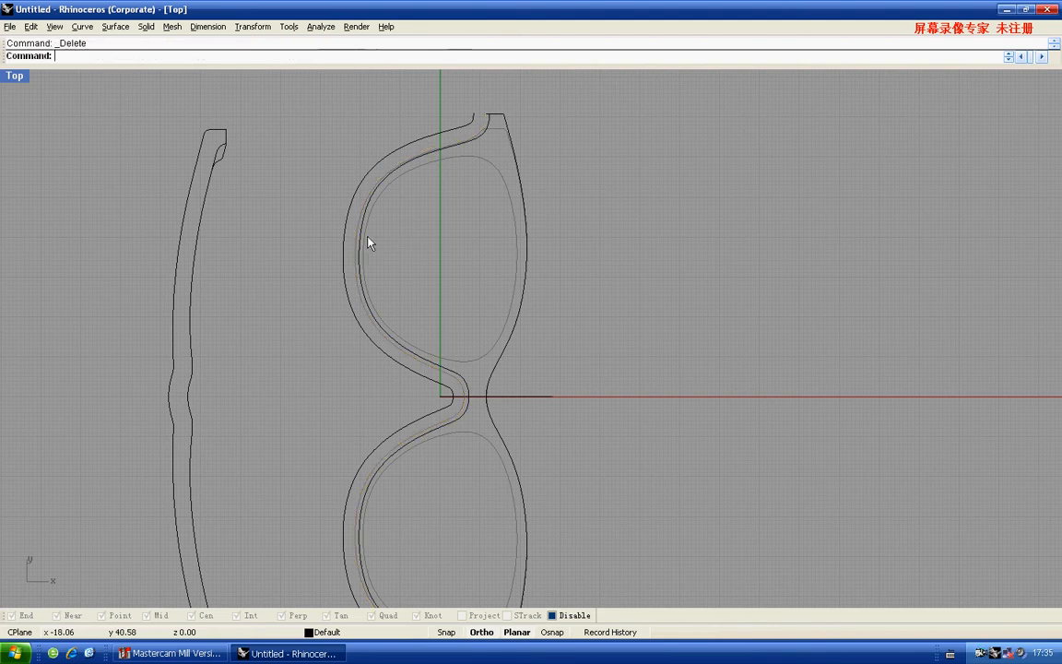
Split the outermost offset curve at a point beside the upper lens, at about y 24, and delete the piece above it
right_click_drag(357, 244, 387, 209)
type("split")
key("Return")
type("p")
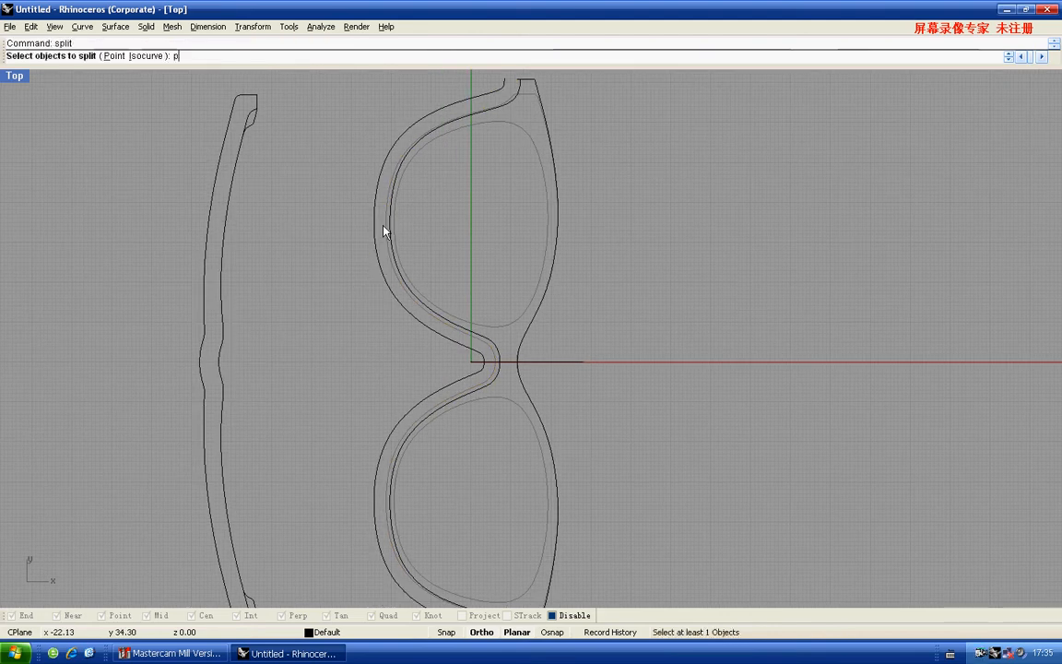
key("Return")
scroll(380, 279, "up", 2)
left_click(374, 271)
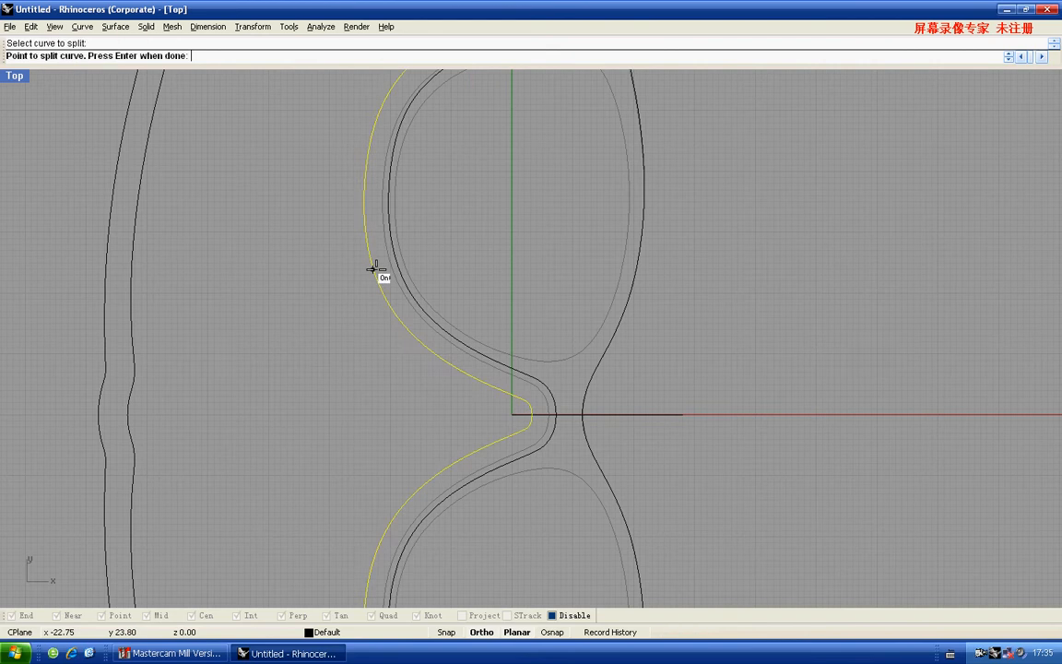
left_click(374, 271)
key("Return")
left_click(370, 261)
scroll(474, 313, "up", 3)
key("Delete")
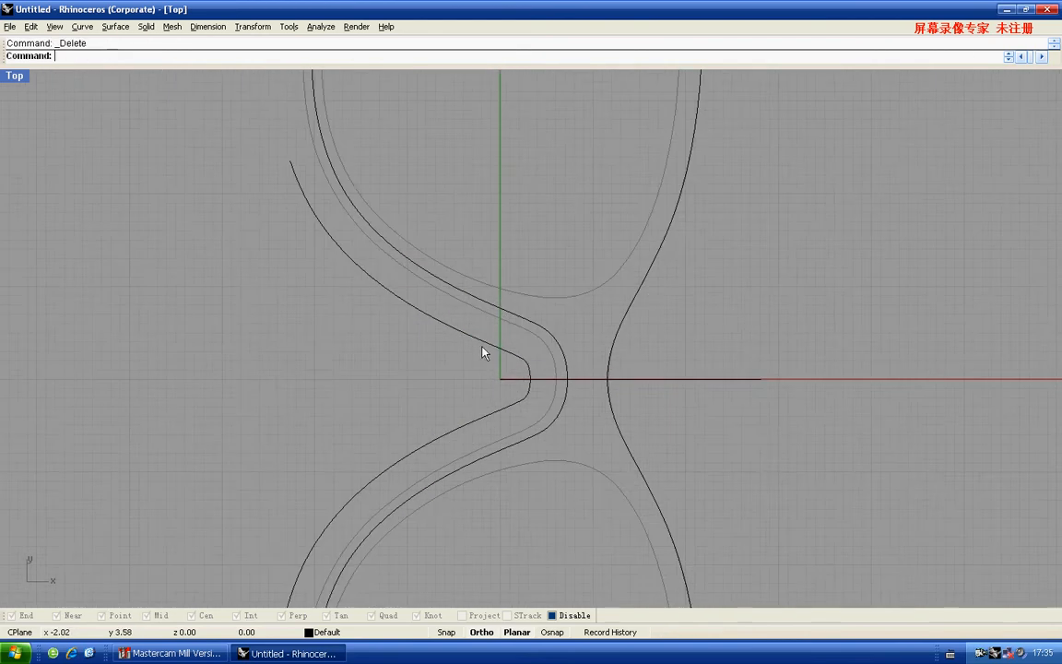
Trim away the part of the offset curve below the horizontal centre line, using that line as the cutter
scroll(471, 343, "up", 2)
left_click_drag(561, 398, 495, 366)
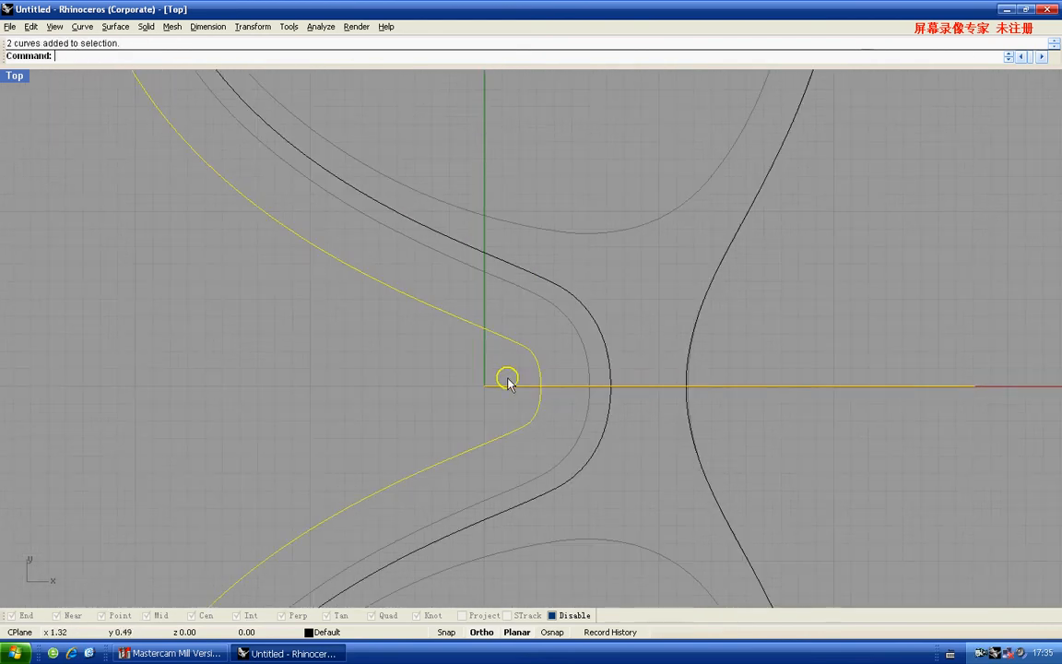
right_click_drag(507, 378, 505, 388)
key("ctrl+t")
left_click(536, 410)
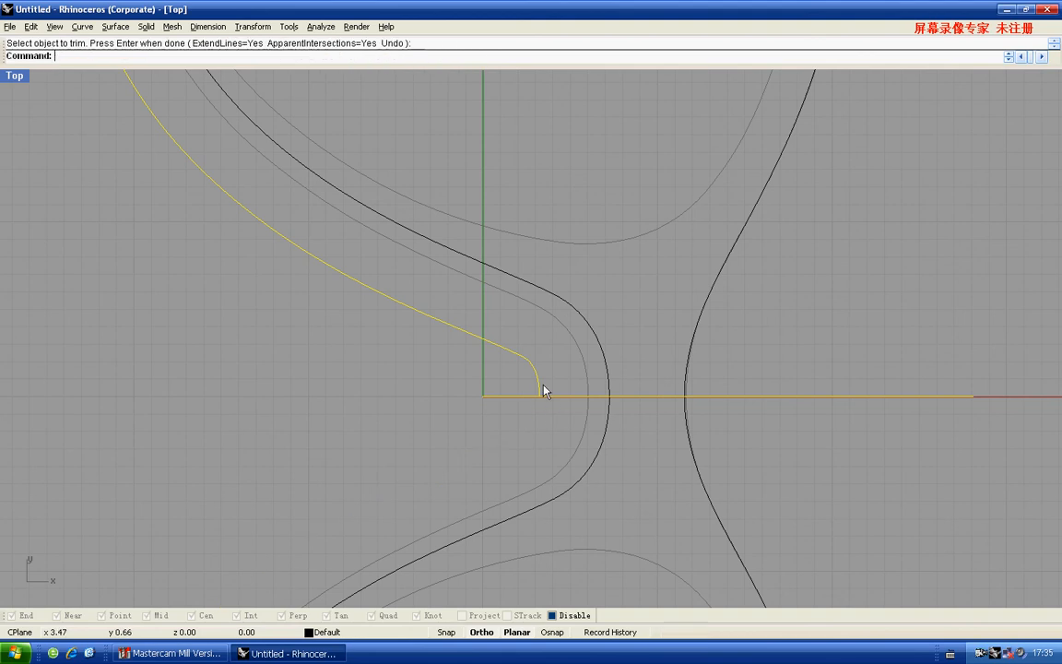
left_click(532, 370)
Fit the trimmed half-curve and turn on its curvature graph and control points
right_click_drag(485, 341, 439, 368)
type("fi")
key("Return")
key("Return")
left_click(431, 350)
type("c")
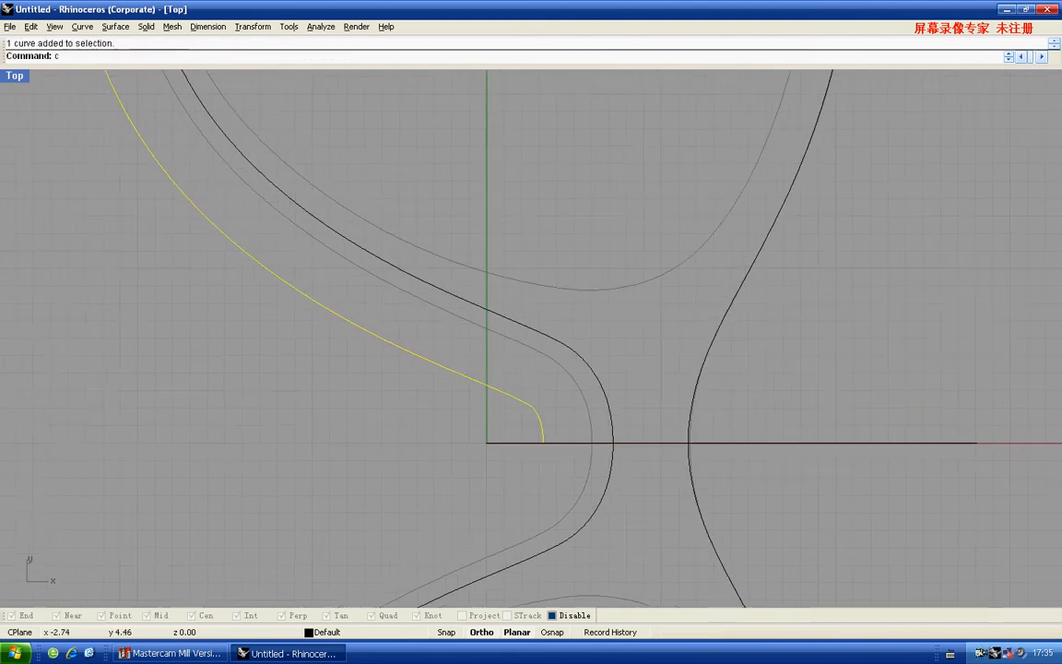
key("Return")
right_click_drag(220, 190, 337, 245)
key("F10")
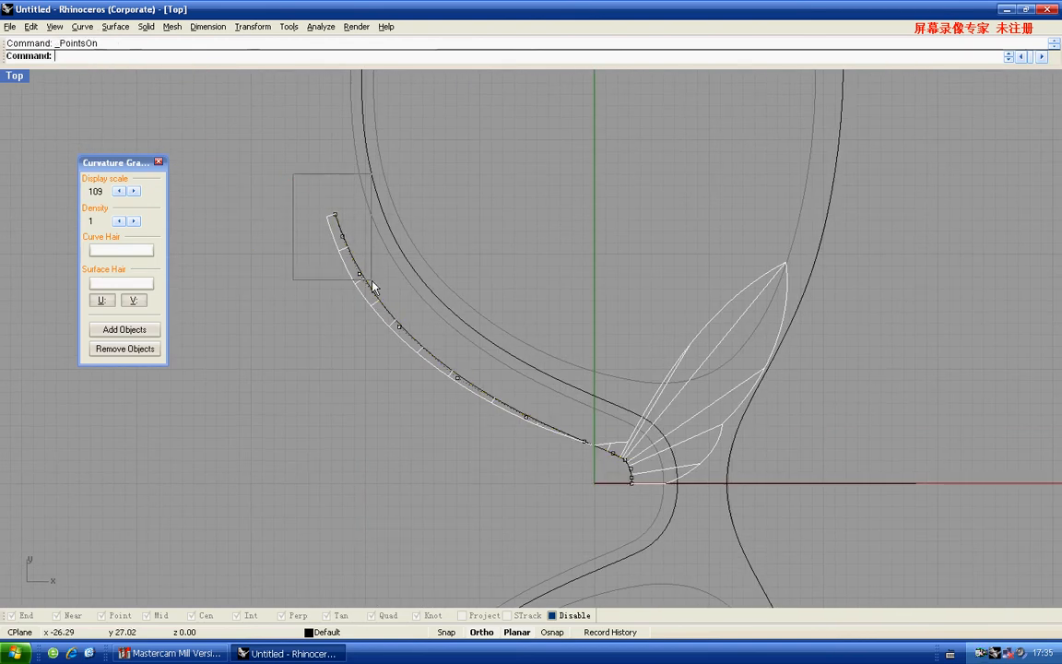
Fine-tune the upper end of the half-curve by shifting its end control points, using a distance of 0.2 for the last move
scroll(366, 276, "up", 3)
left_click_drag(373, 286, 355, 273)
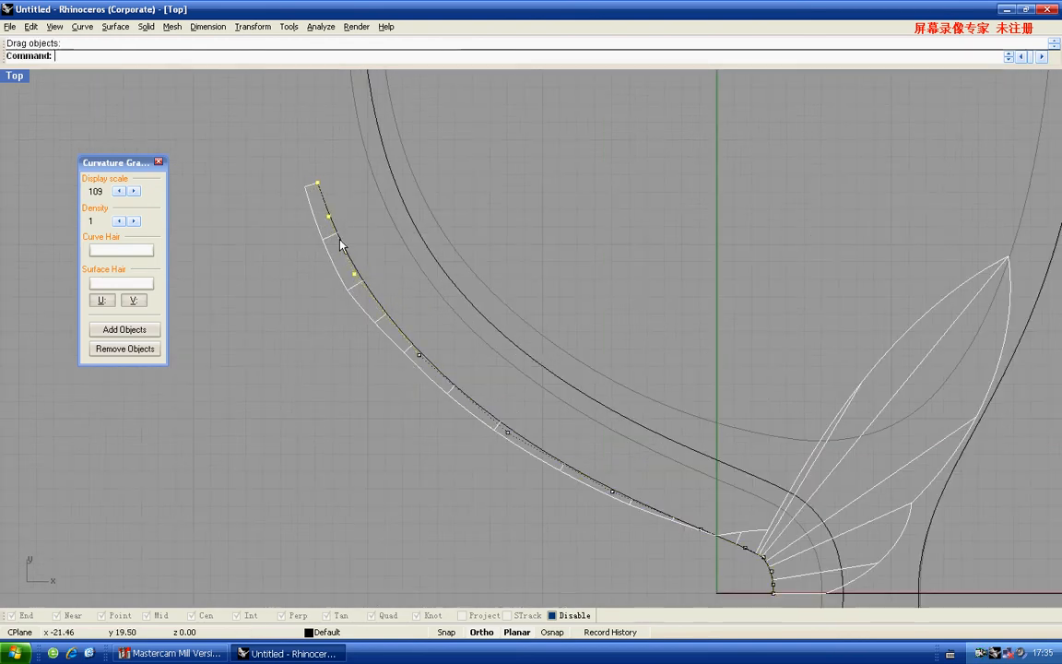
left_click_drag(306, 152, 306, 152)
scroll(314, 189, "up", 2)
left_click_drag(324, 213, 293, 160)
type("0.2")
left_click(279, 146)
scroll(279, 146, "up", 2)
scroll(522, 344, "down", 3)
scroll(473, 305, "up", 3)
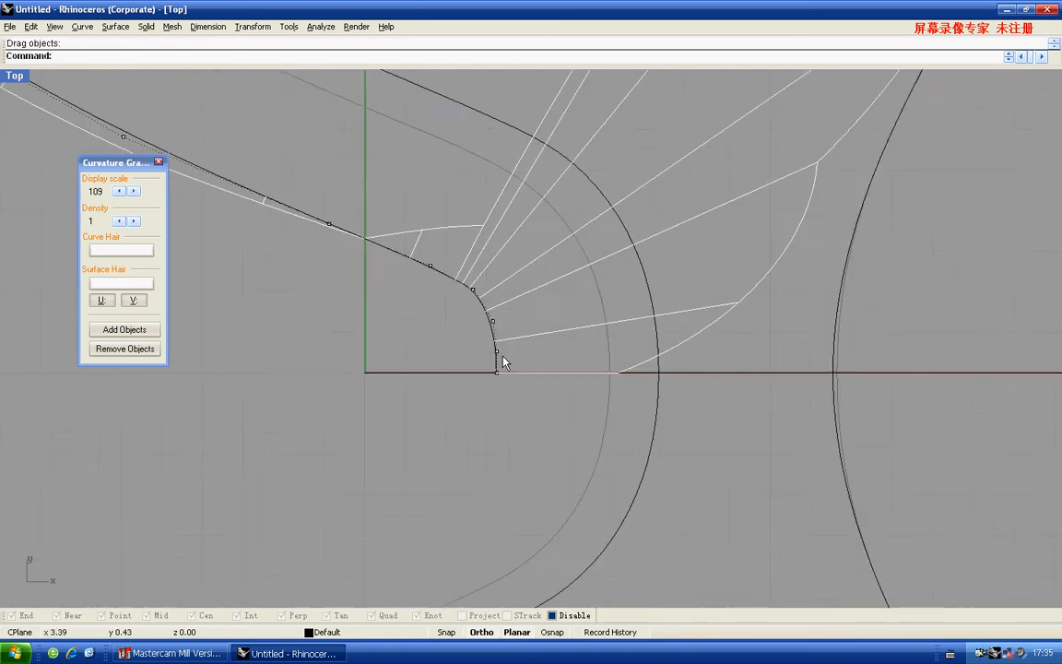
Smooth the half-curve's bend at the bridge by moving its last control points, and close the curvature graph and control points
left_click_drag(546, 497, 545, 497)
scroll(519, 387, "up", 2)
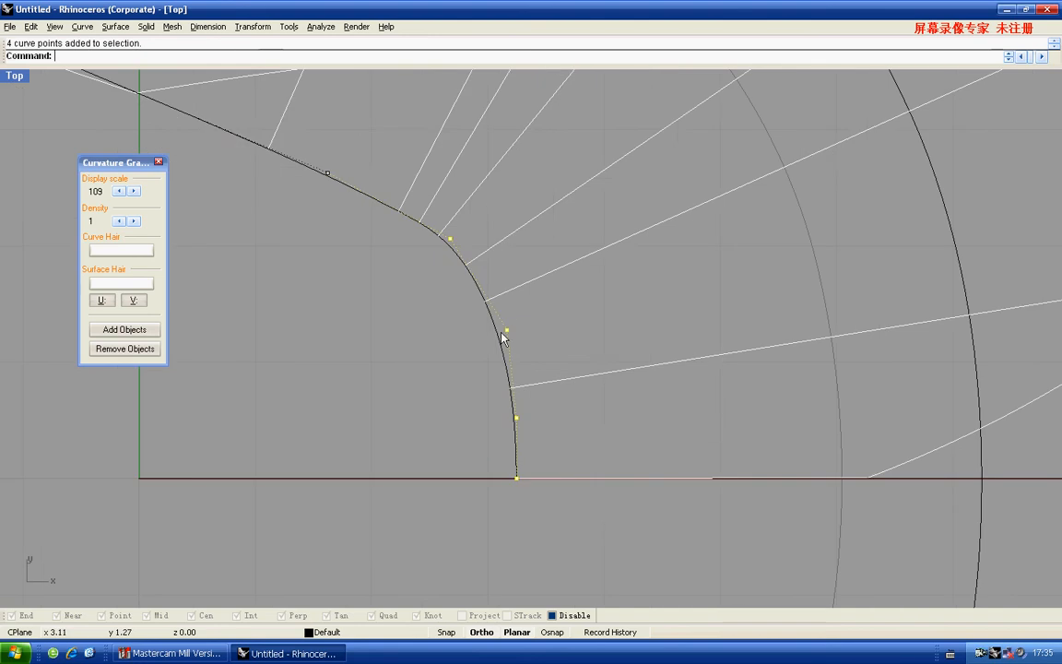
left_click_drag(506, 330, 533, 332)
scroll(519, 320, "down", 1)
scroll(519, 320, "down", 1)
left_click_drag(564, 445, 502, 298)
scroll(516, 308, "up", 1)
scroll(525, 306, "up", 1)
scroll(349, 259, "down", 2)
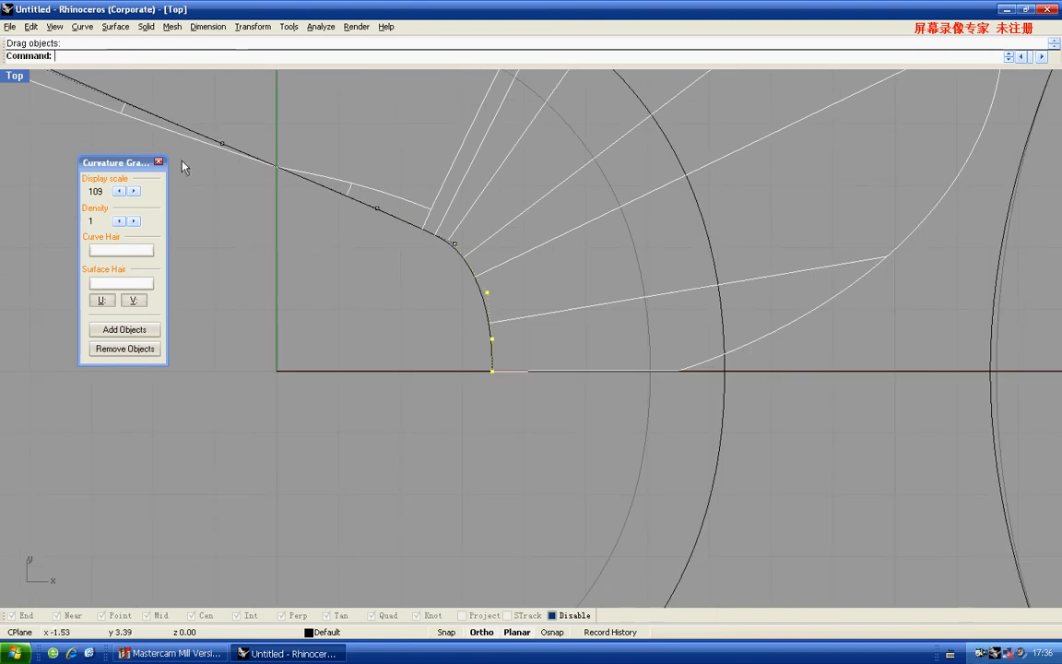
left_click(158, 161)
scroll(221, 200, "down", 3)
key("Escape")
key("Escape")
Restore the four-view layout, paste a copy of the half-curve in place and raise the copy vertically by about 5 units
right_click_drag(295, 236, 301, 277)
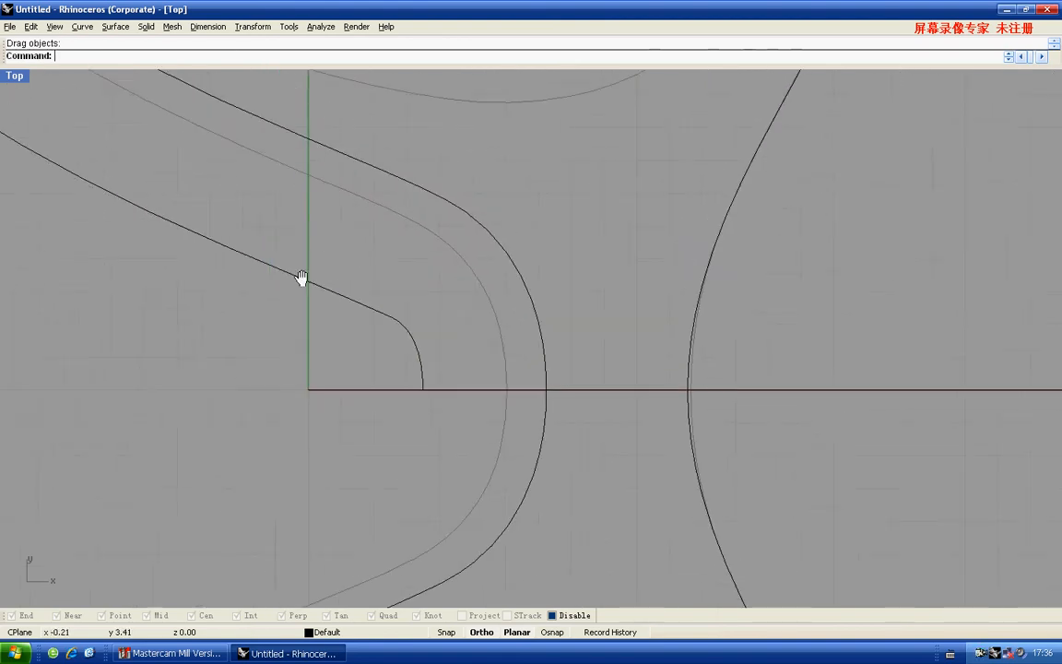
type("4View")
key("Return")
scroll(253, 193, "up", 2)
left_click(271, 191)
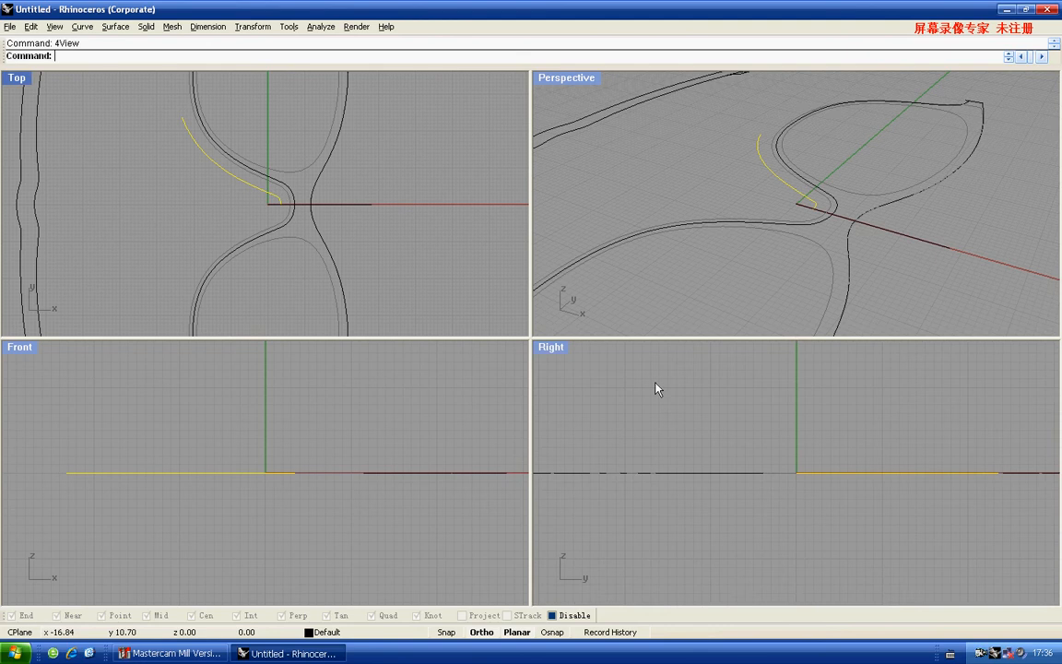
scroll(739, 440, "down", 2)
key("ctrl+v")
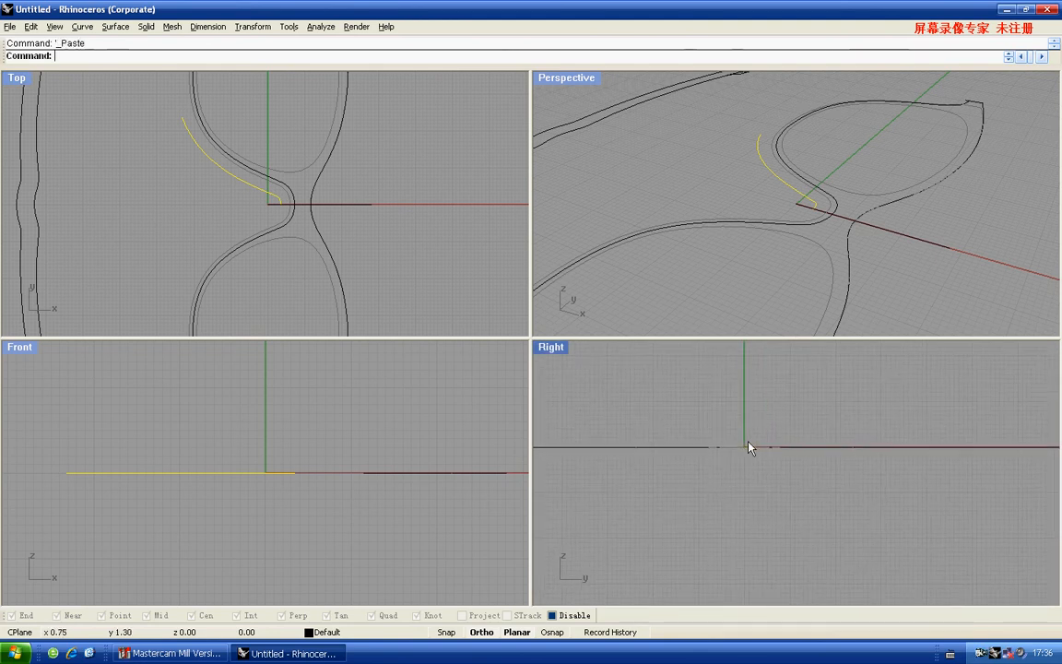
left_click_drag(772, 447, 771, 427)
scroll(292, 180, "up", 3)
Turn on the raised copy's control points and shift the ones at the bridge along positive X, away from the original curve
key("F10")
scroll(287, 218, "up", 2)
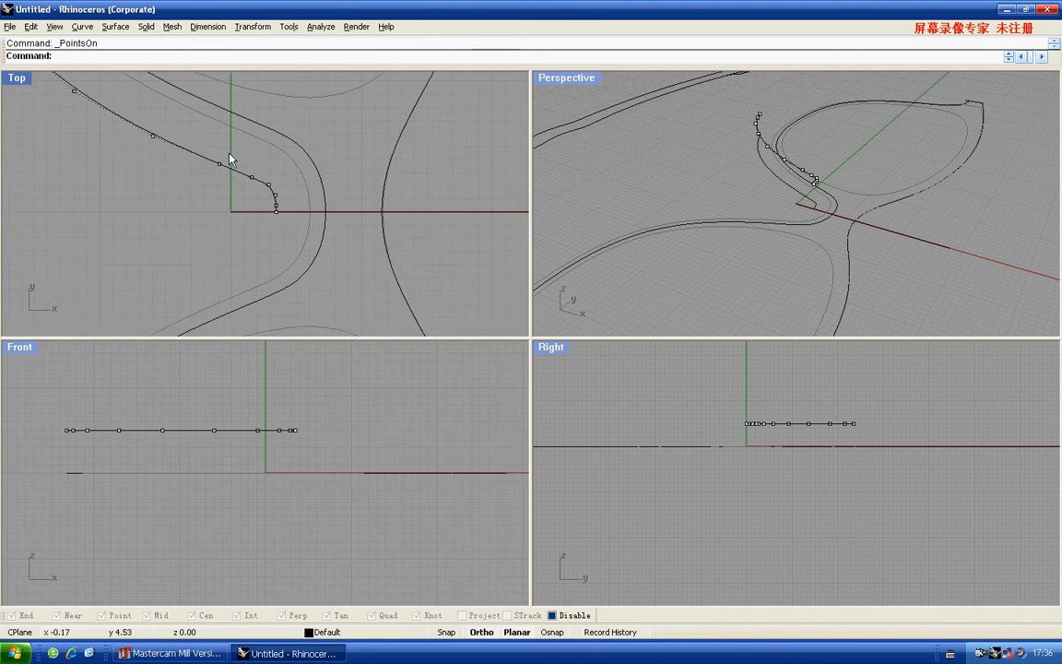
left_click_drag(232, 158, 290, 232)
scroll(227, 147, "up", 2)
left_click(251, 169)
left_click_drag(252, 169, 266, 168)
scroll(265, 169, "up", 2)
scroll(265, 162, "up", 1)
scroll(324, 201, "up", 2)
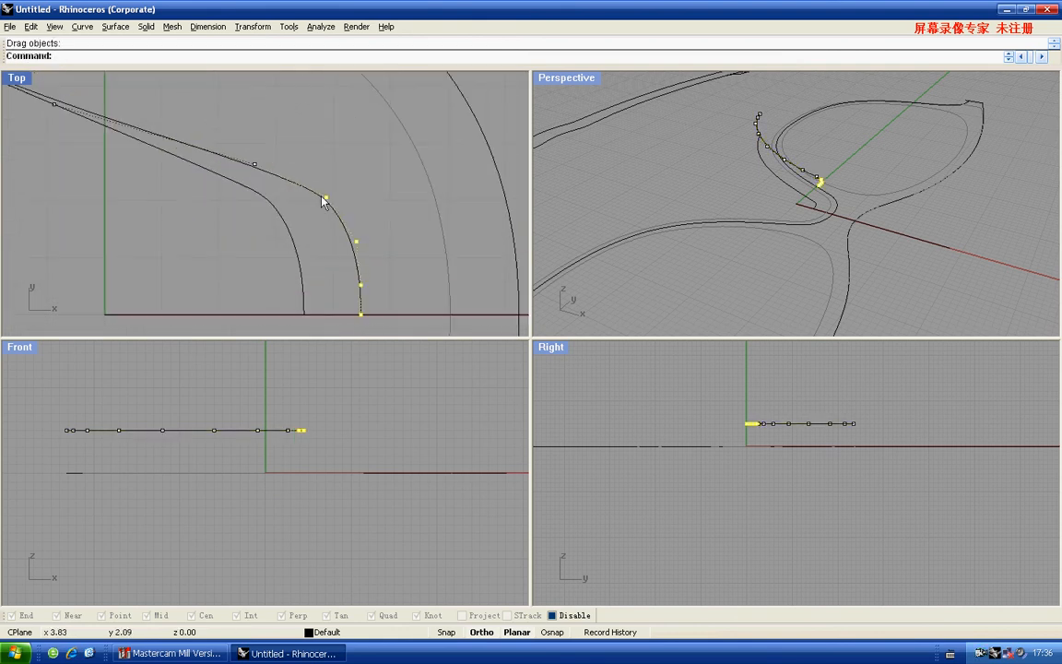
Move progressively fewer bridge-end control points of the raised copy further along positive X to round its bend, and hide the points
left_click_drag(323, 197, 338, 195)
key("Return")
right_click_drag(338, 195, 318, 130)
left_click_drag(415, 301, 386, 159)
scroll(356, 188, "up", 6)
scroll(385, 158, "down", 3)
right_click_drag(385, 159, 368, 145)
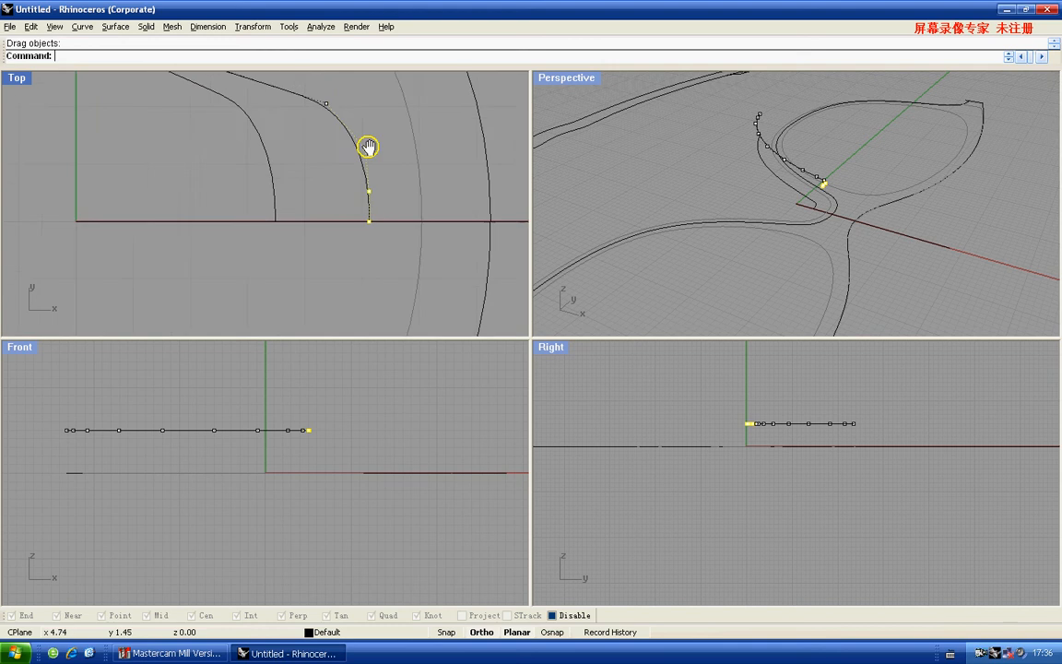
left_click_drag(351, 170, 408, 267)
scroll(372, 195, "up", 12)
left_click_drag(368, 186, 375, 187)
scroll(371, 187, "down", 12)
key("Escape")
key("Escape")
Measure the gap between the two curves' bridge ends on the centre line with an aligned dimension, without placing it
right_click_drag(322, 182, 323, 208)
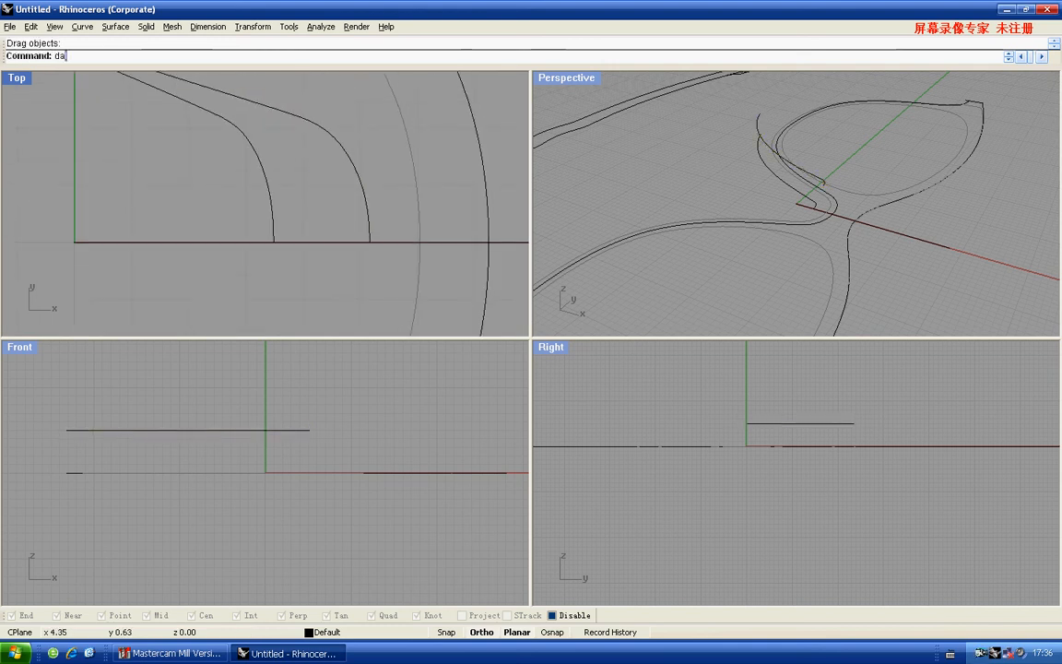
key("Return")
left_click(274, 243)
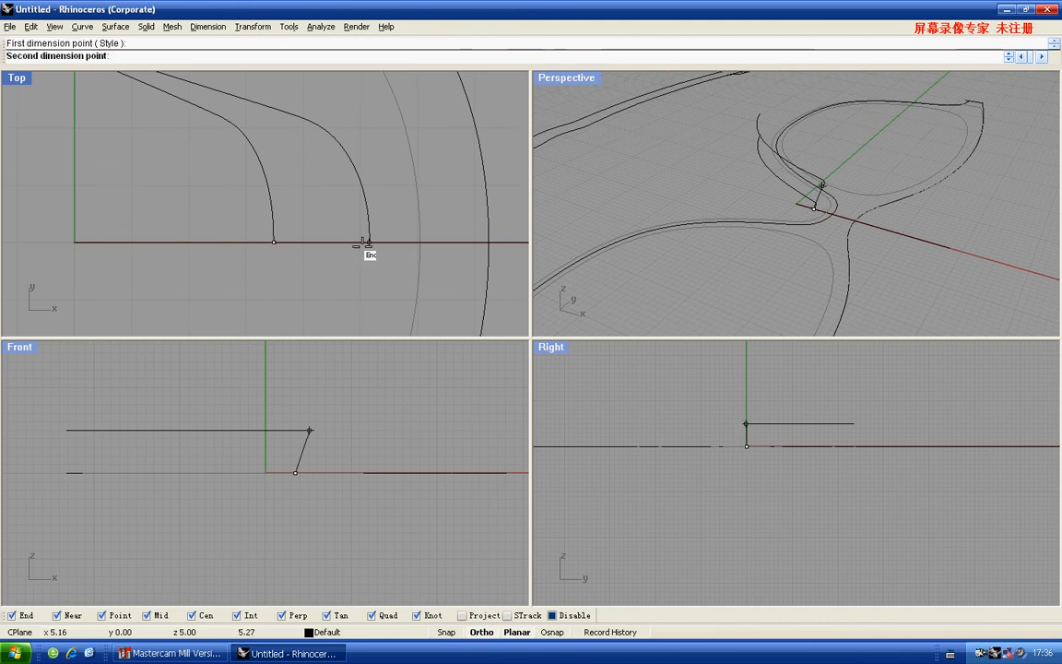
scroll(330, 234, "down", 3)
key("Escape")
key("Return")
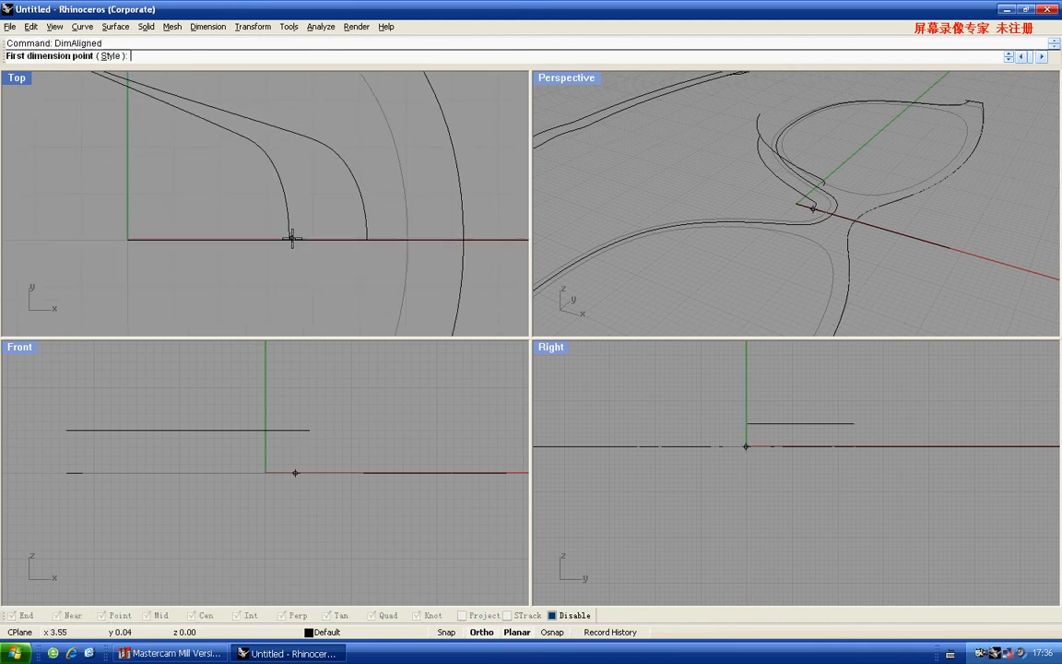
left_click(366, 241)
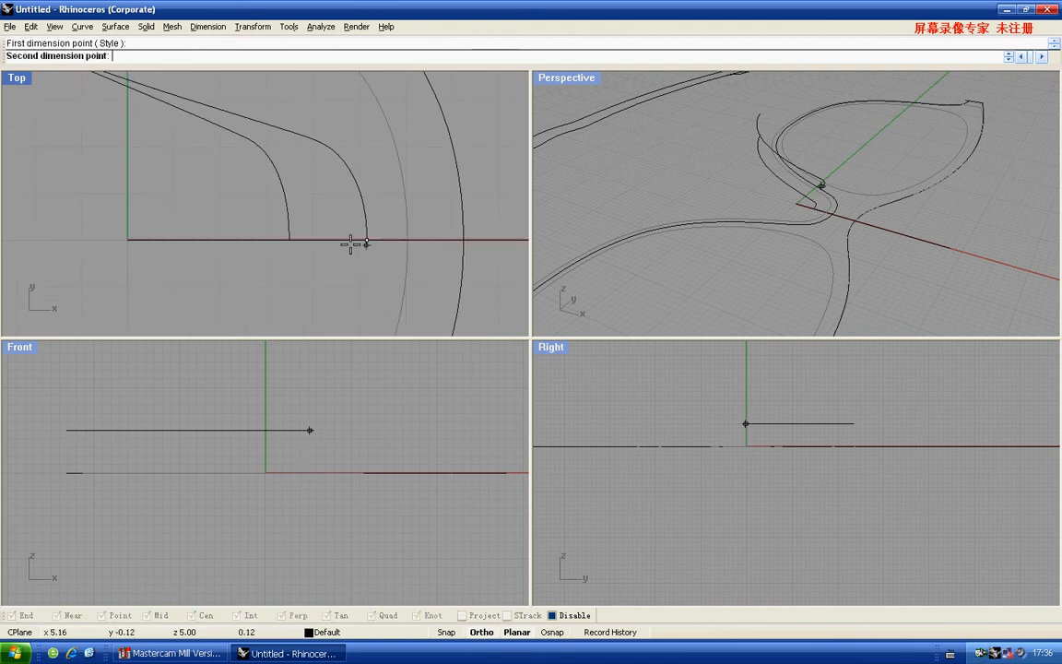
left_click(289, 241)
scroll(305, 258, "down", 4)
key("Escape")
scroll(297, 184, "down", 6)
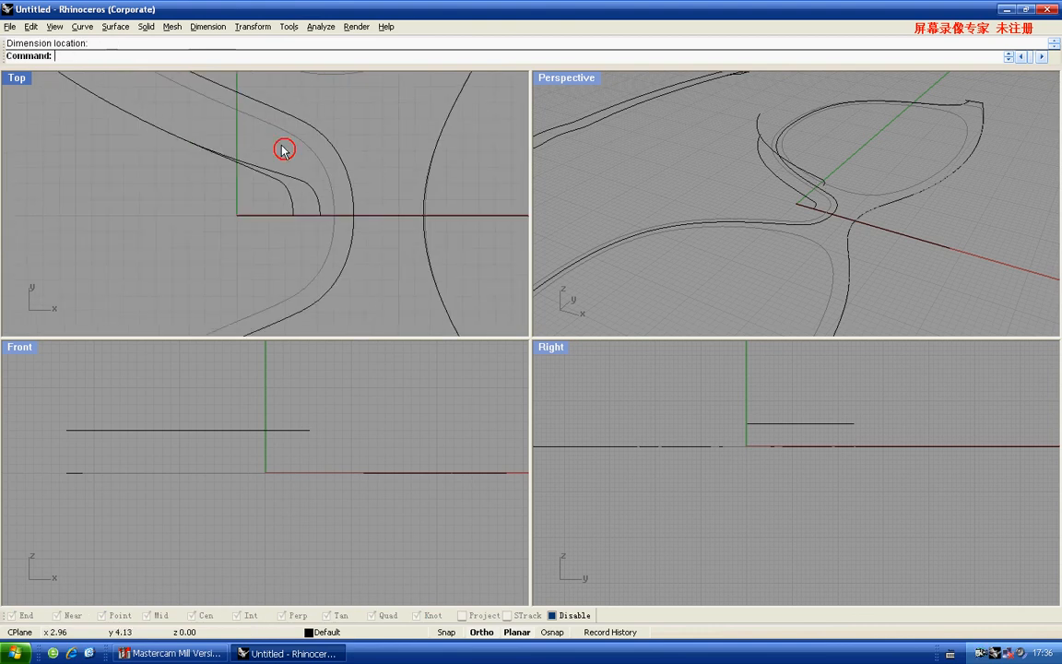
Mirror both half-curves across the X axis, starting the mirror plane at the origin 0,0
left_click_drag(282, 149, 269, 175)
key("Escape")
right_click_drag(271, 173, 279, 198)
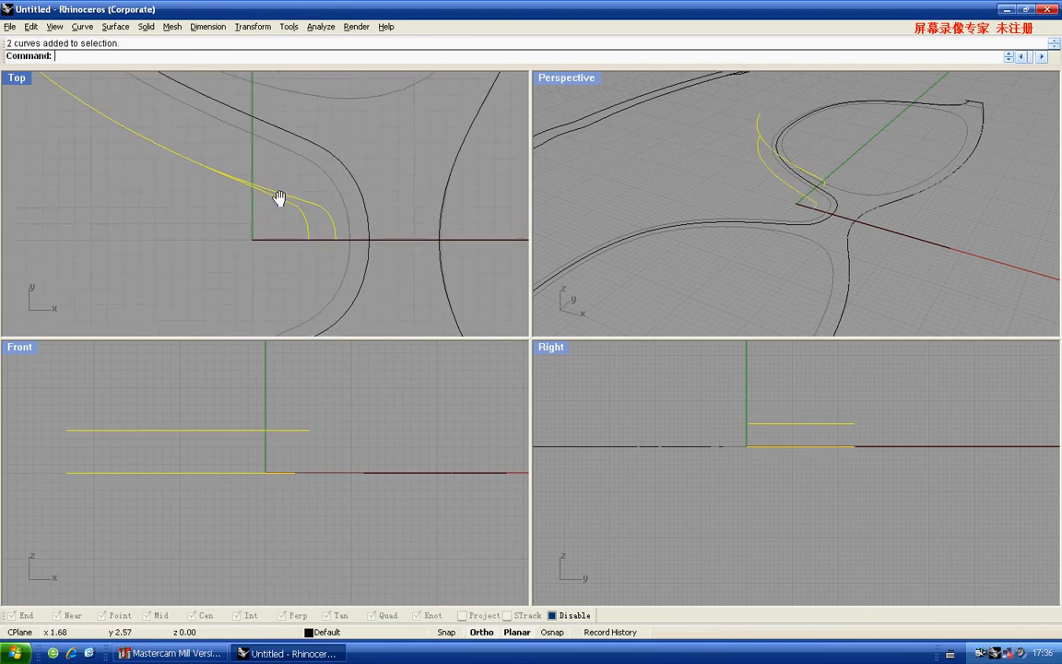
type("mirror")
key("Return")
type("0")
key("Return")
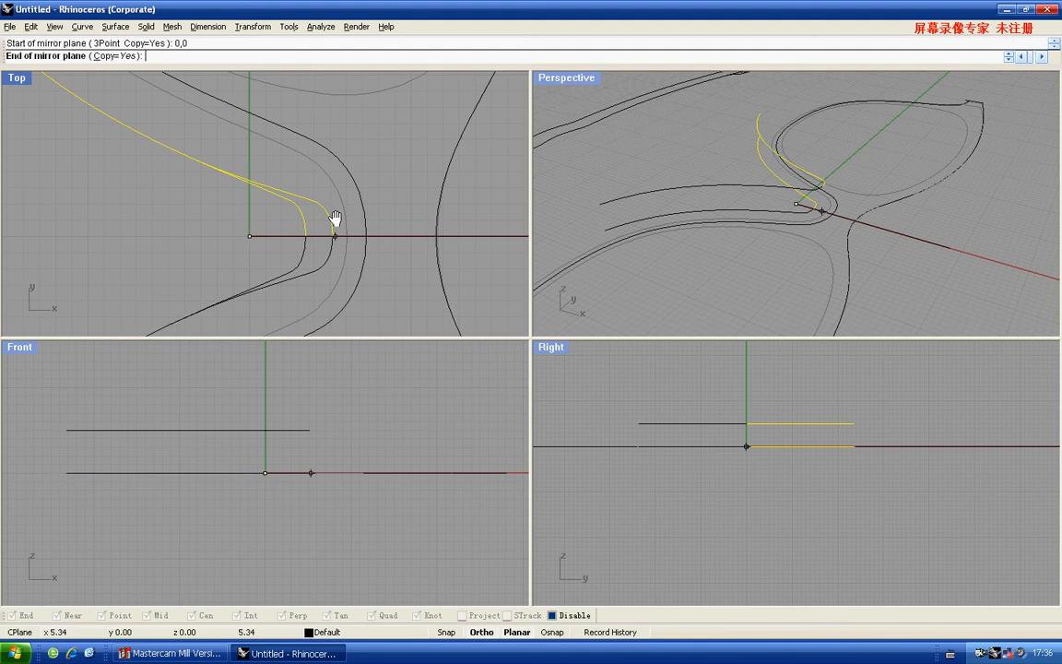
left_click(335, 217)
Join the mirrored halves into two full curves and build an EdgeSrf surface between them
left_click_drag(337, 217, 292, 249)
right_click_drag(295, 231, 299, 240)
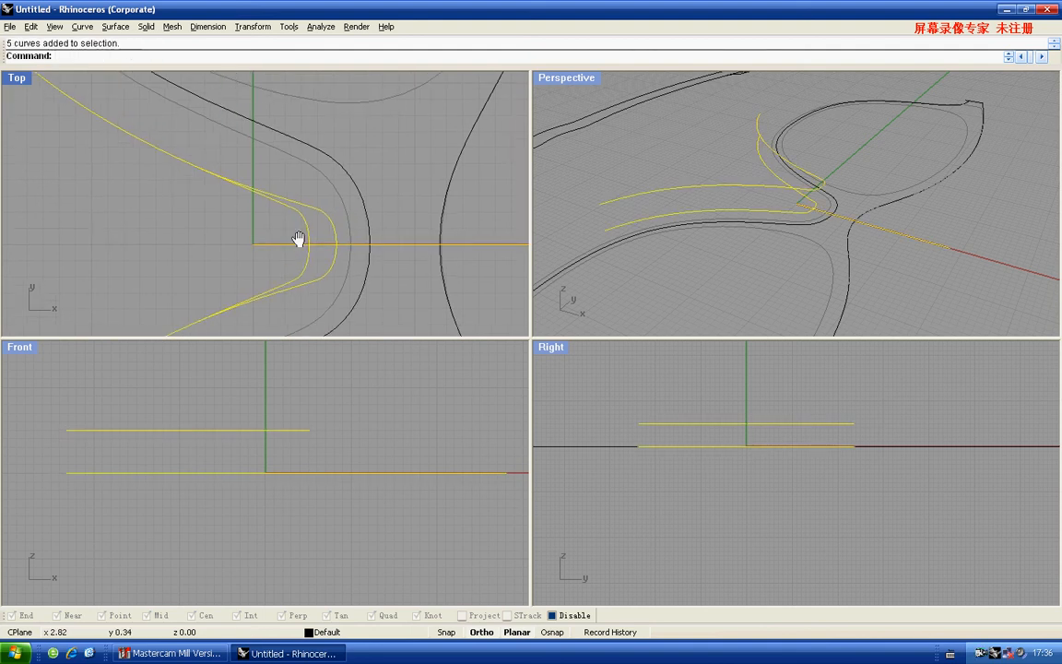
left_click_drag(275, 166, 257, 209)
right_click_drag(257, 207, 263, 207)
type("EdgeSrf")
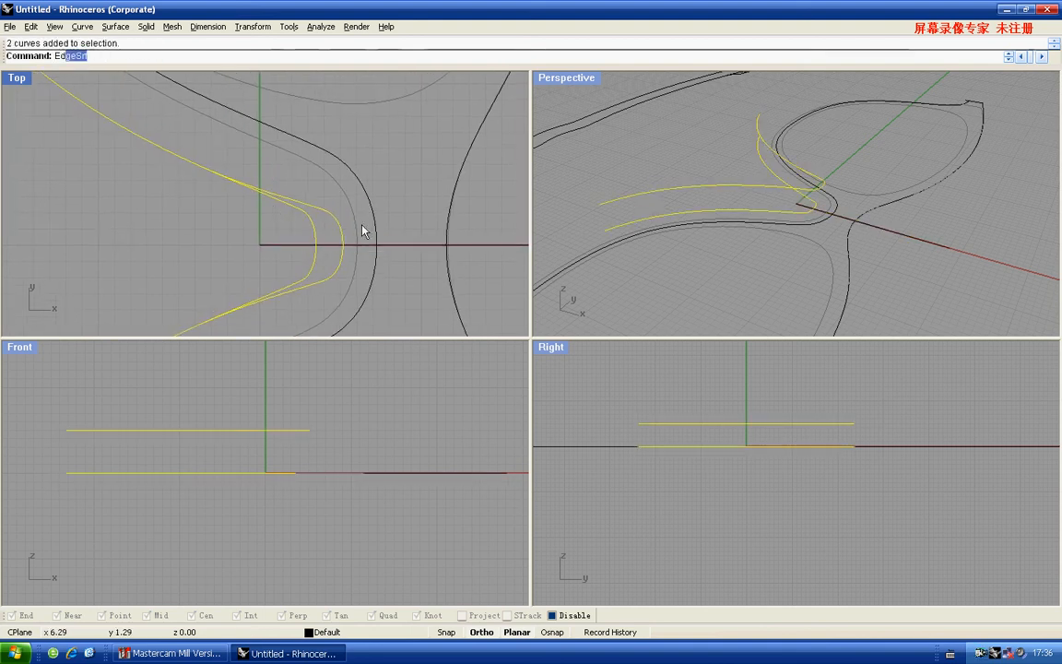
key("Return")
Check the normal direction of the new bridge surface with the Dir command
right_click_drag(334, 232, 315, 198)
scroll(316, 203, "up", 4)
left_click(305, 198)
type("dir")
key("Return")
scroll(305, 198, "down", 8)
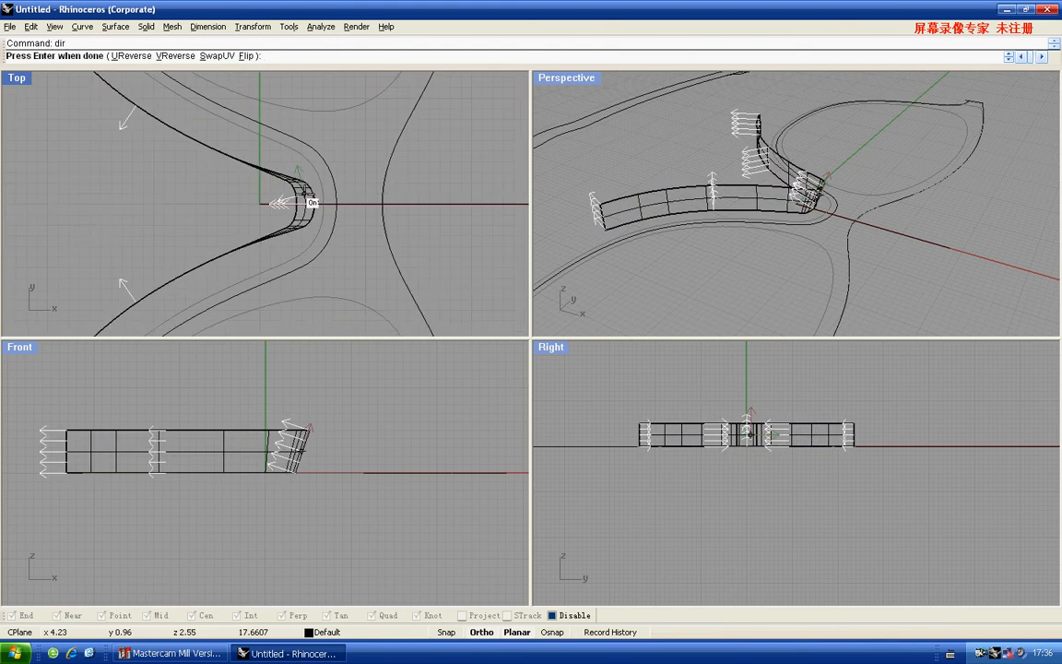
key("Return")
Start exporting the selected bridge surface in IGES format
scroll(297, 178, "up", 3)
type("export")
key("Return")
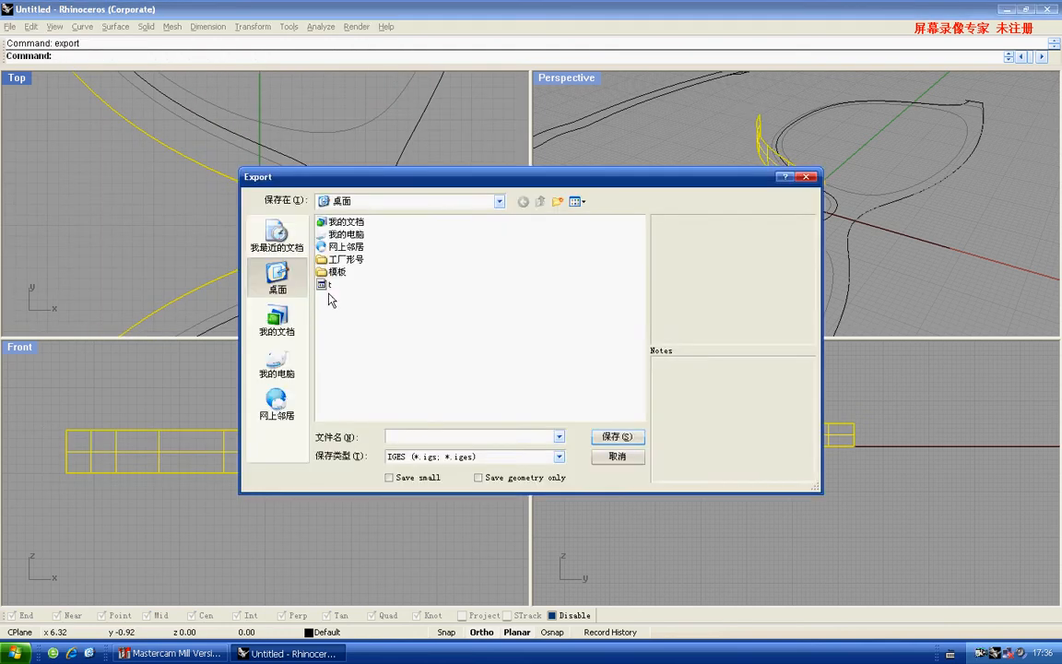
Export the selected surface to the desktop as IGES file t, replacing the existing file and accepting the default export options
double_click(322, 284)
key("Return")
key("Return")
Switch to Mastercam and import IGES file t from the desktop, keeping the current part
key("alt+Tab")
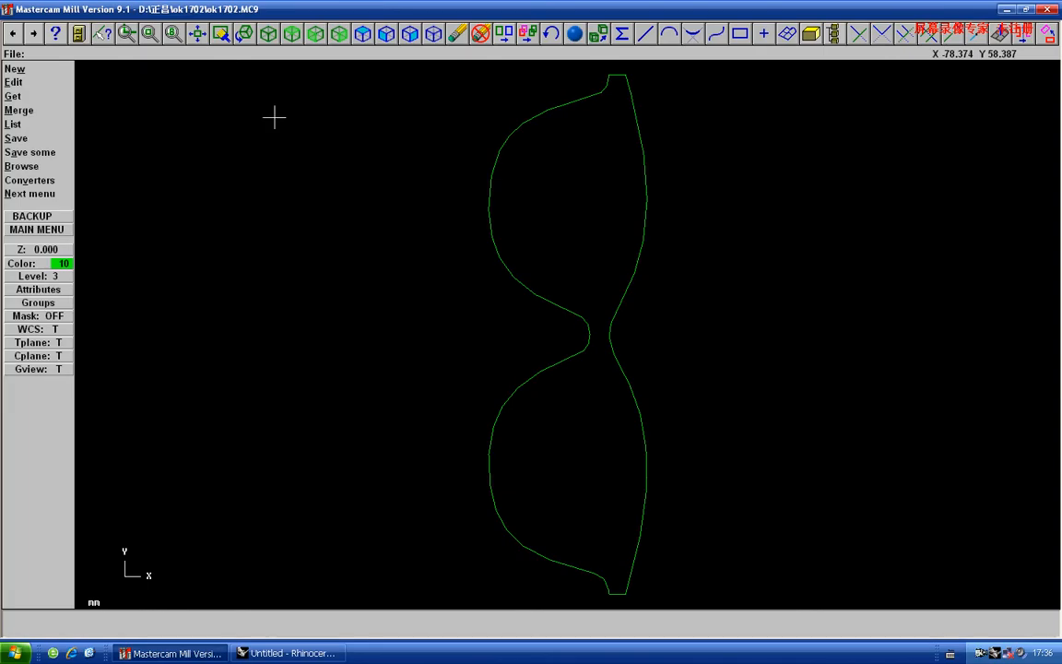
key("Escape")
left_click(268, 35)
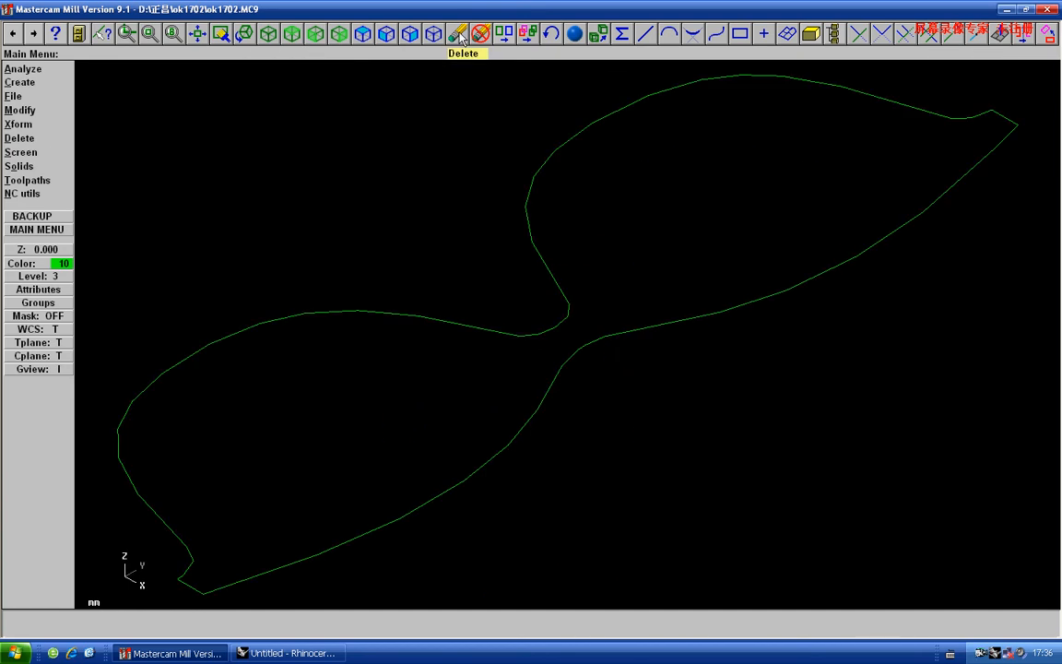
key("f")
key("c")
key("i")
key("r")
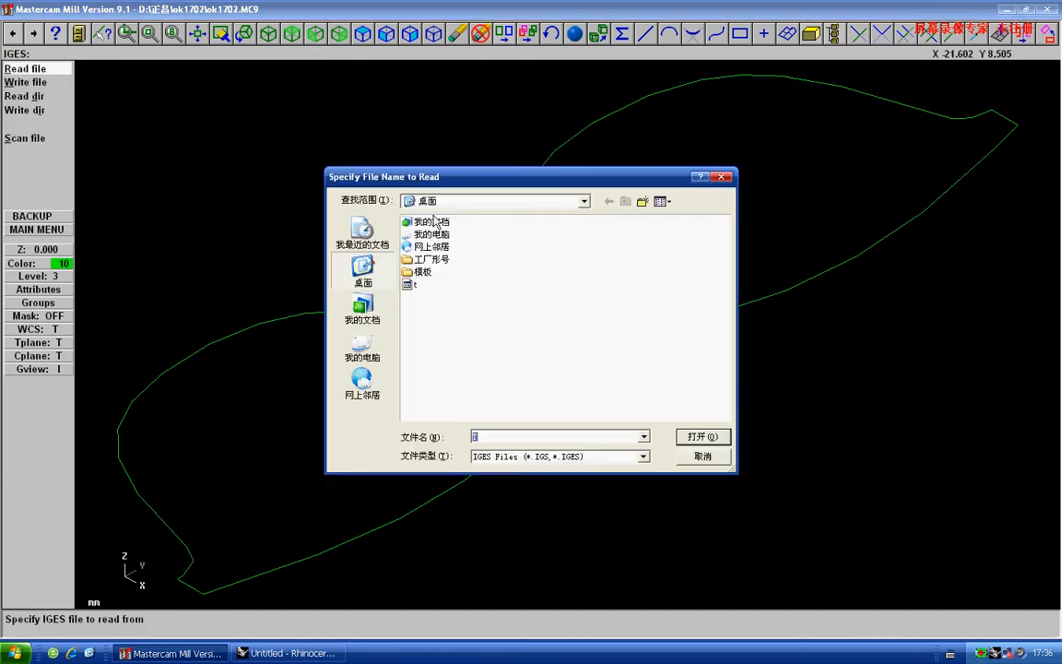
double_click(410, 286)
left_click(541, 439)
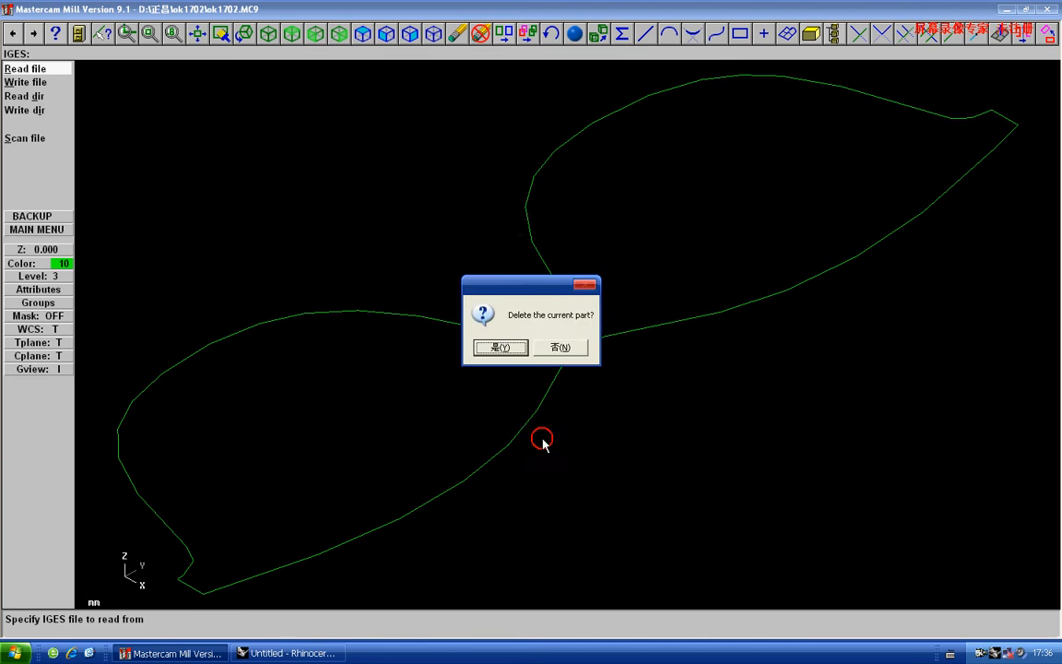
left_click(561, 348)
key("Escape")
key("Escape")
Assign the imported surface as the wall surface of Swarf 5 Axis operation 12 and accept the cutting direction
key("alt+o")
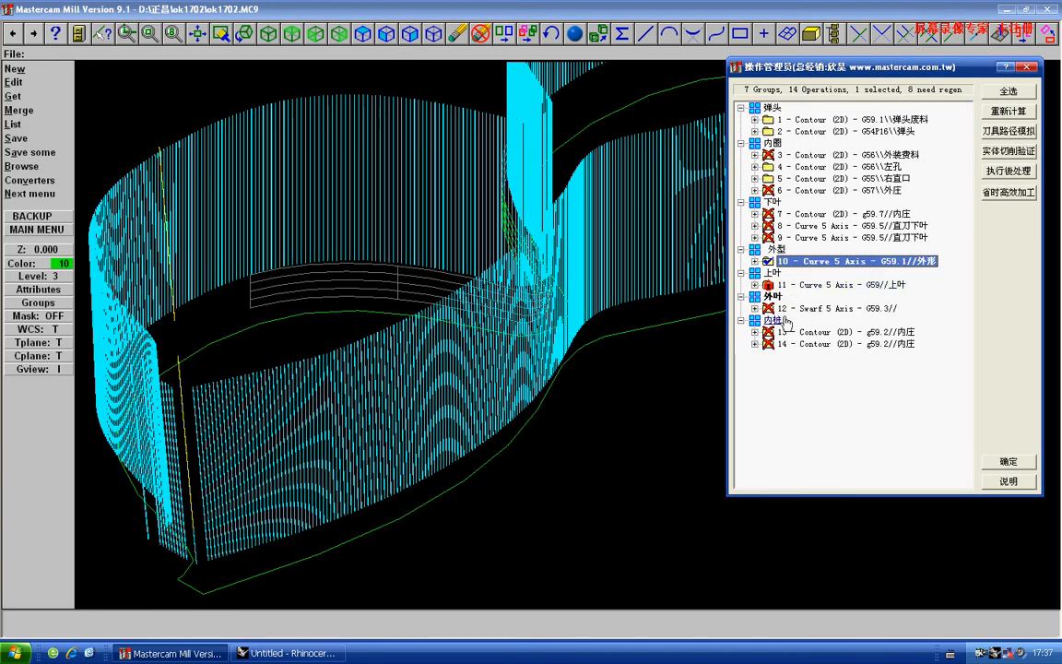
double_click(790, 310)
left_click(798, 346)
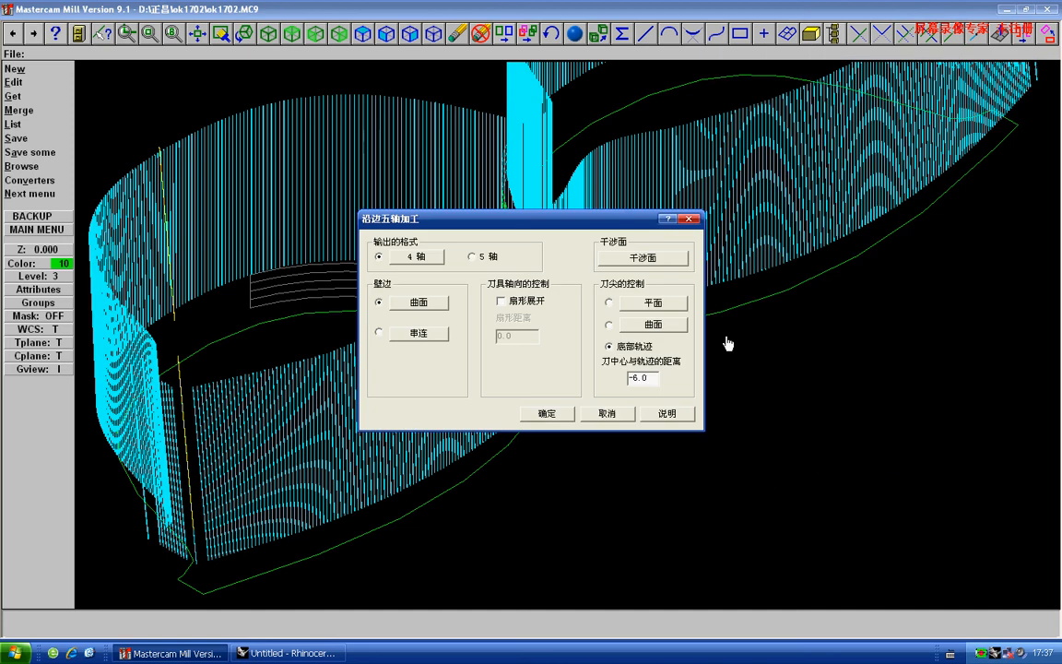
left_click(437, 305)
key("d")
left_click(362, 282)
left_click(352, 328)
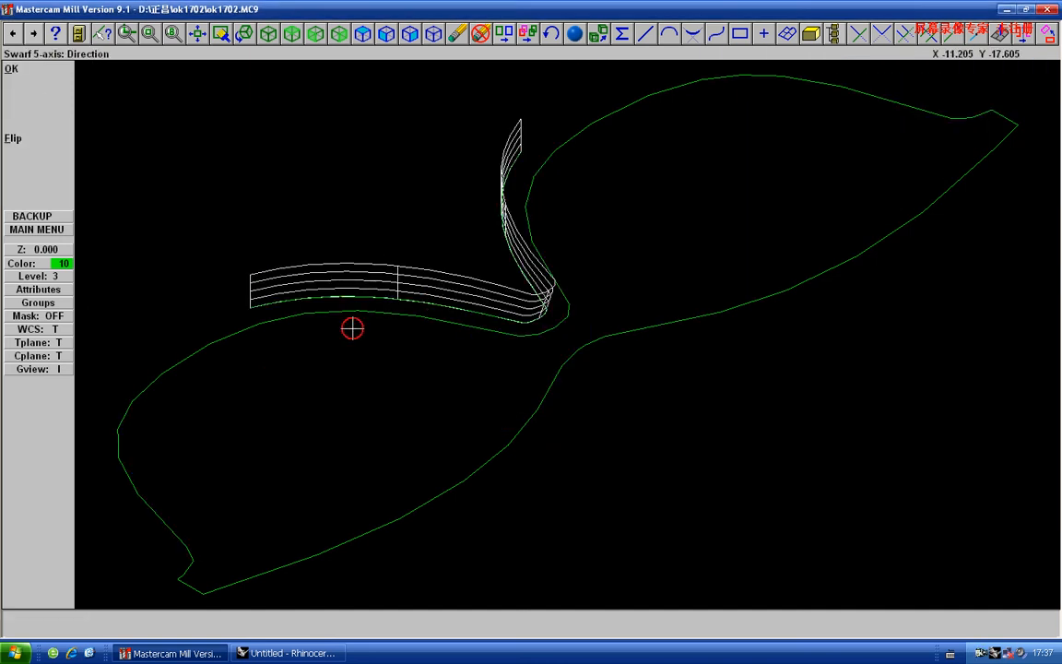
scroll(329, 294, "down", 2)
scroll(293, 268, "up", 1)
left_click(37, 68)
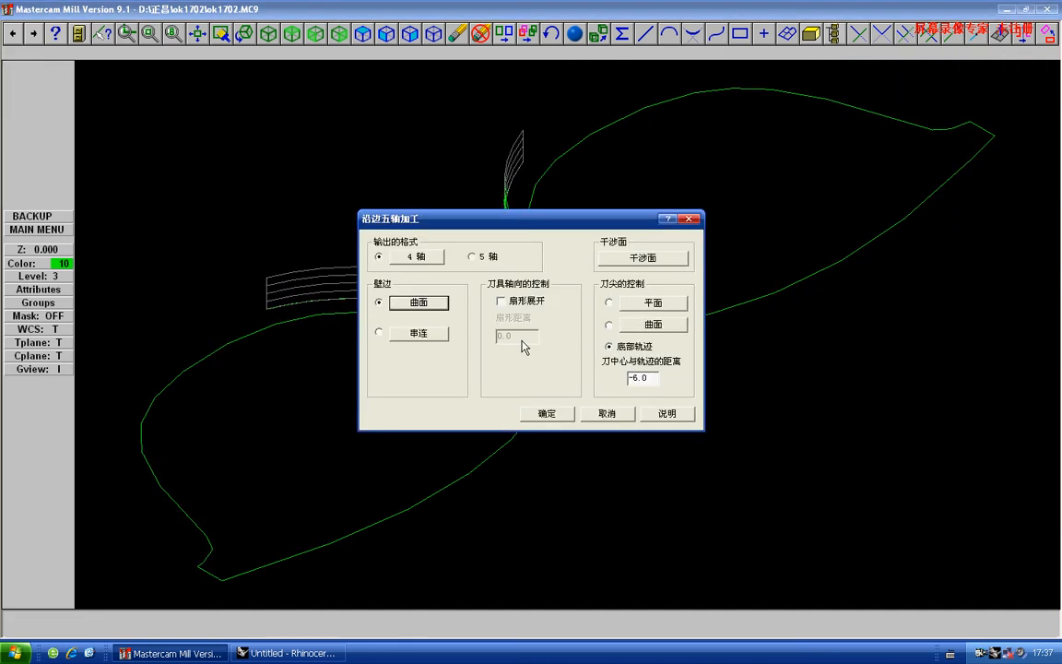
left_click(548, 414)
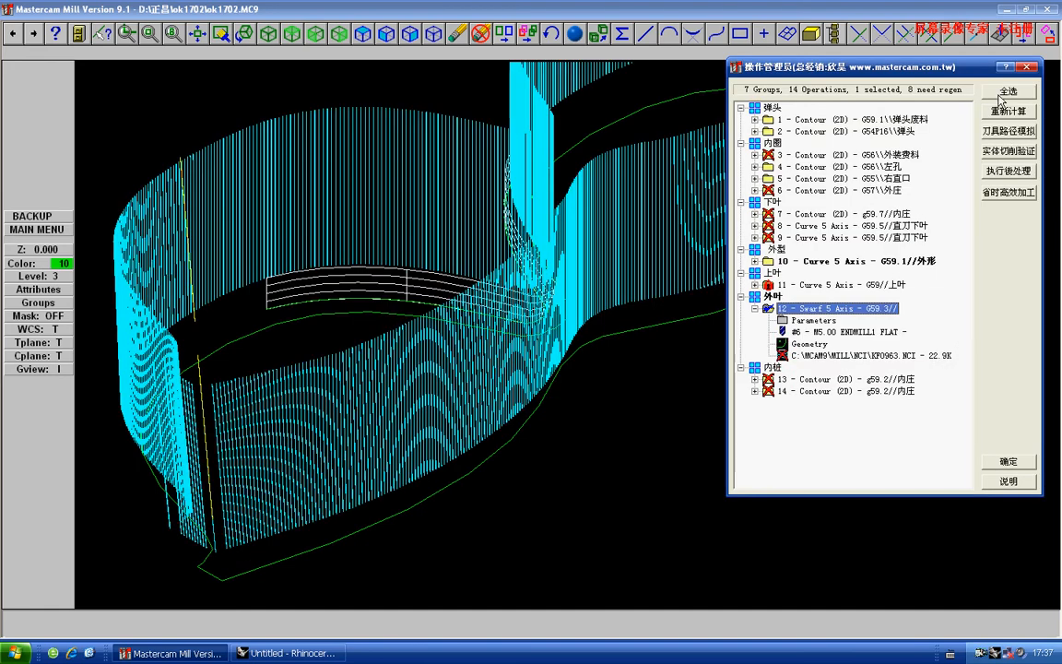
Backplot the swarf toolpath from the top view around the nose bridge and inspect the tool motion
left_click(1004, 129)
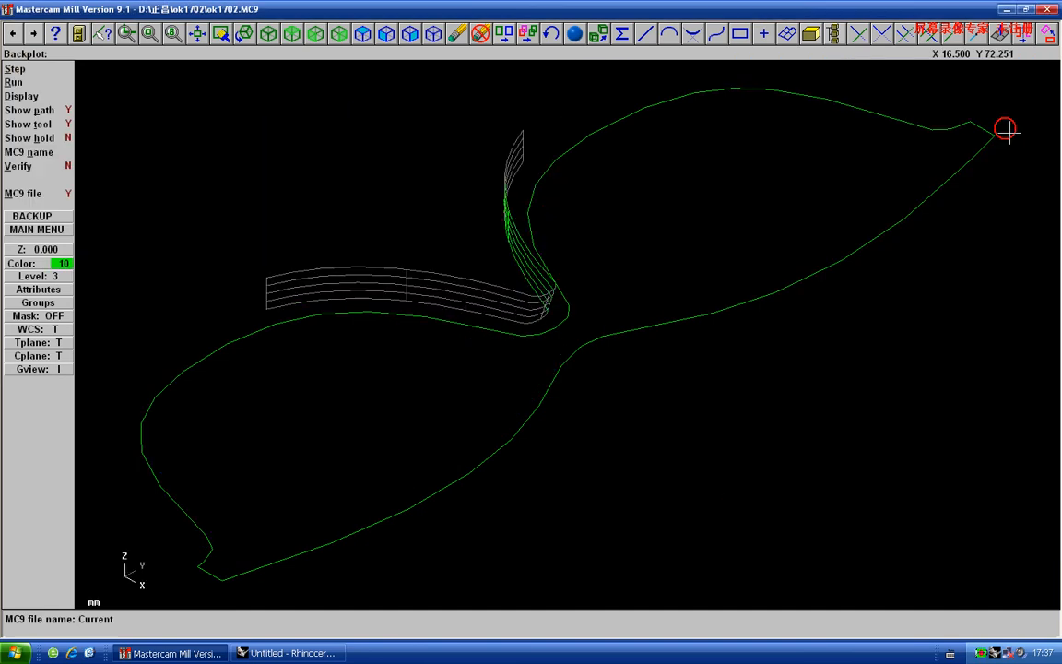
left_click(288, 37)
key("F1")
left_click(470, 273)
left_click(702, 389)
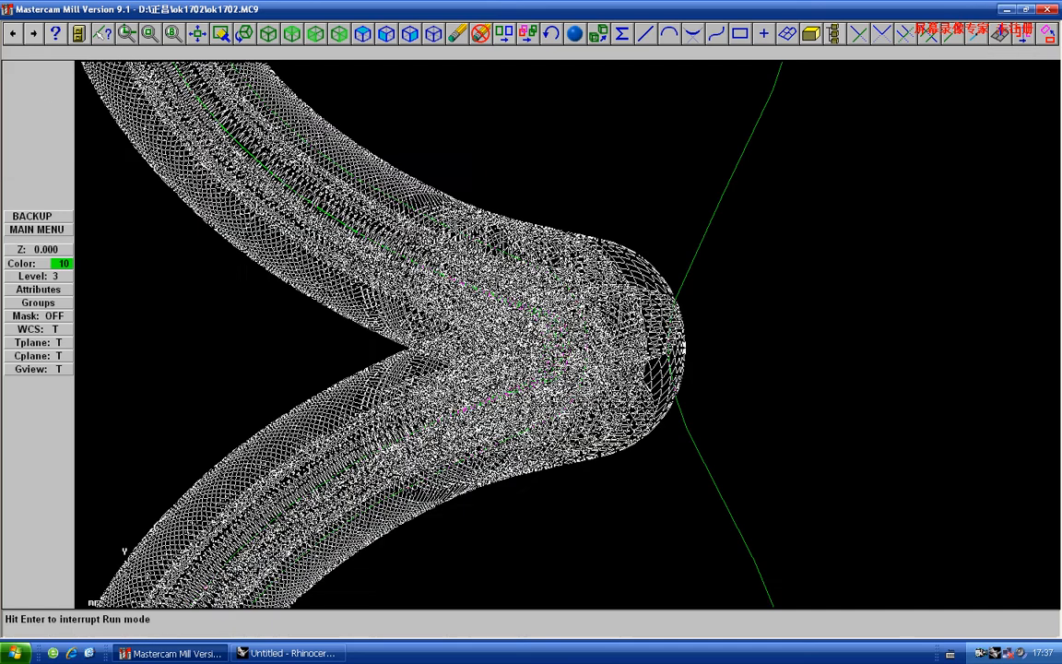
key("s")
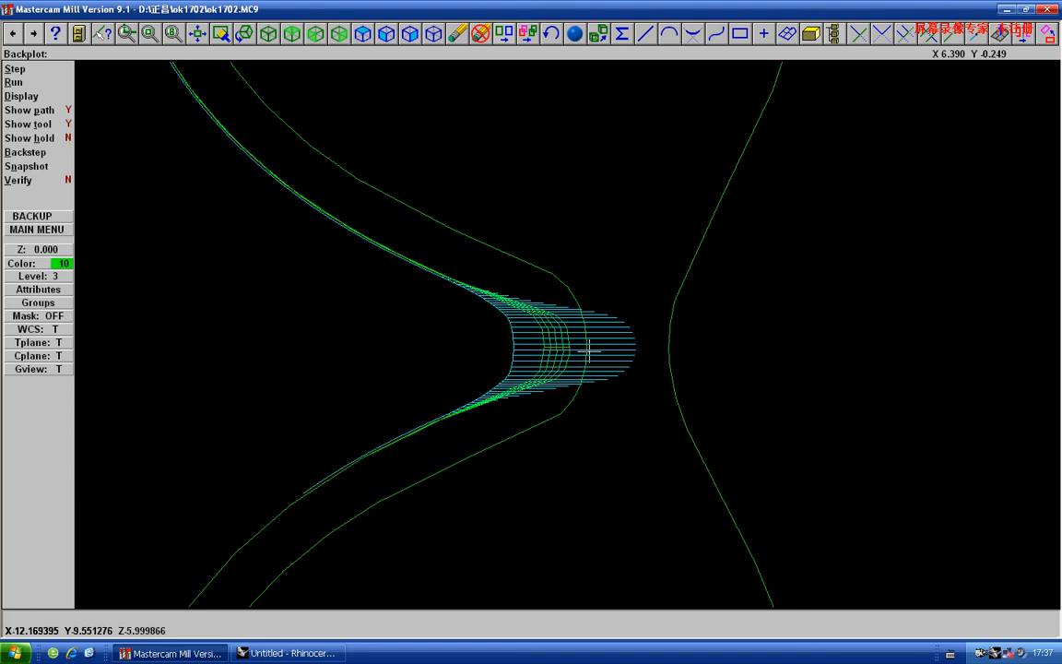
key("s")
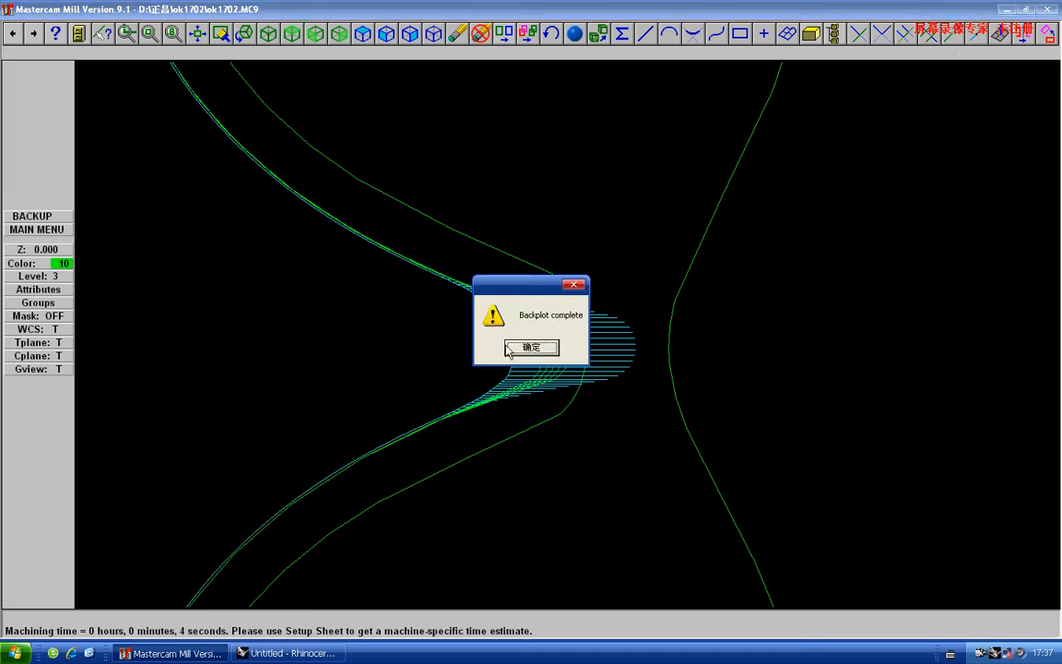
left_click(508, 346)
key("Escape")
key("alt+F2")
key("alt+F1")
key("Escape")
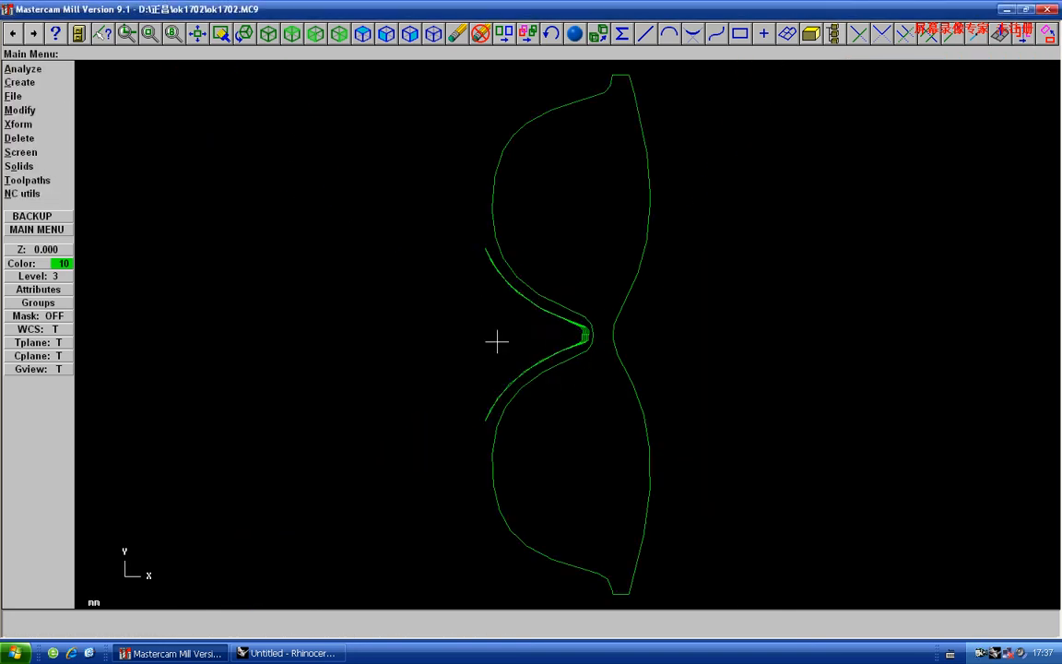
Save the part, overwriting the existing file ok1702.MC9
key("alt+a")
key("Return")
left_click(498, 347)
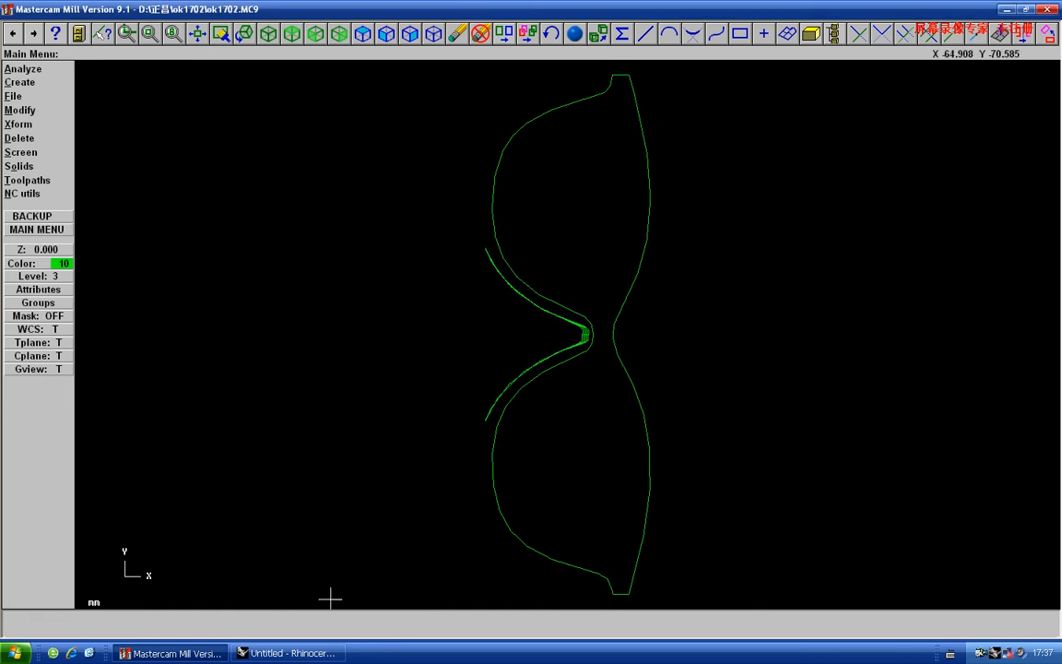
Switch to Rhinoceros, delete the exported surface and its two edge curves, and maximize the Top view
key("alt+Tab")
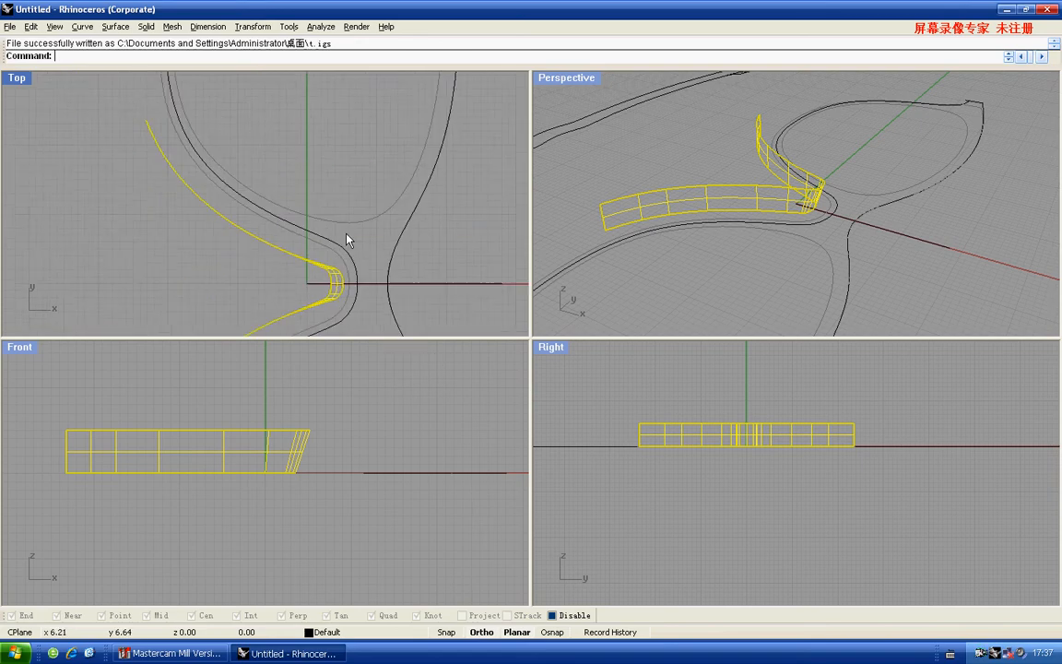
key("Delete")
scroll(241, 195, "down", 2)
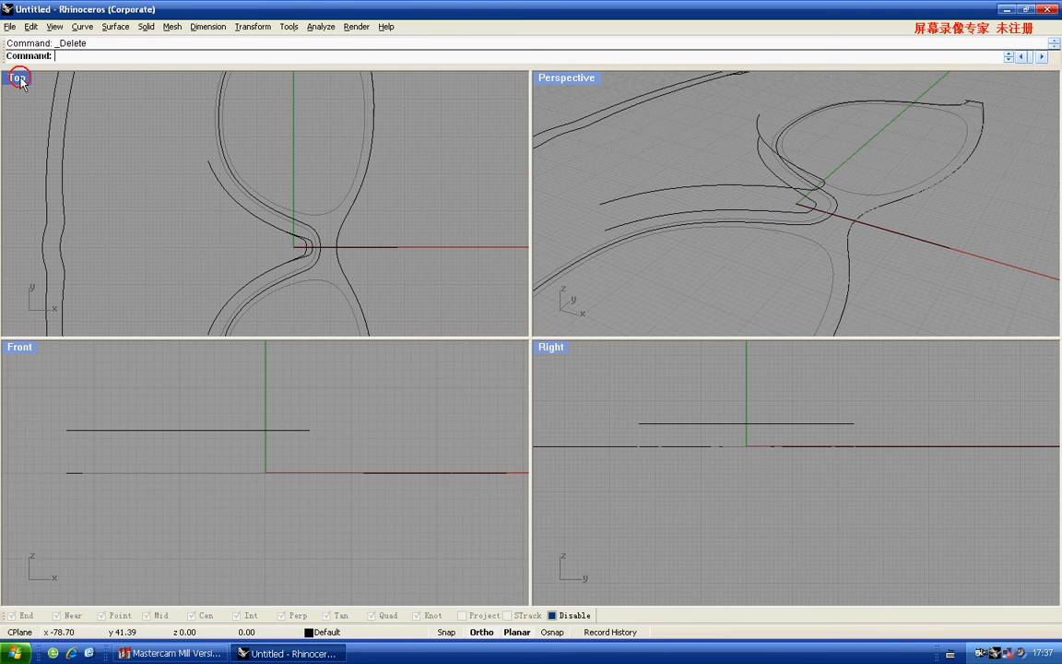
double_click(14, 77)
scroll(445, 368, "up", 4)
scroll(439, 294, "down", 4)
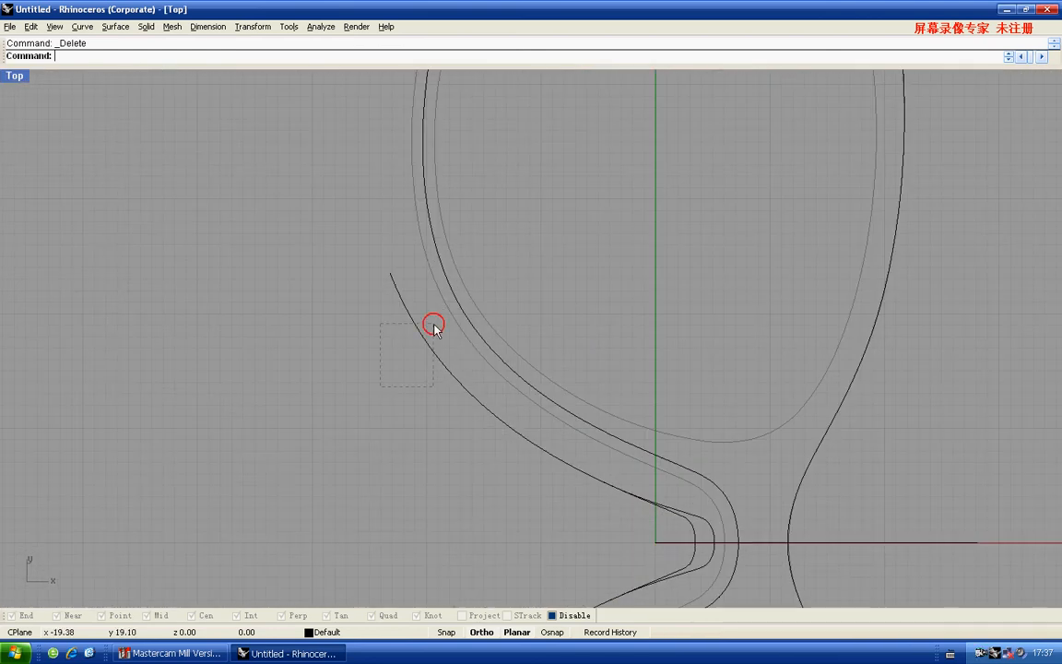
Split the frame's inner-side outline curve at a point near the upper hinge end and delete the hinge-side piece
left_click(470, 257)
right_click_drag(439, 223, 448, 313)
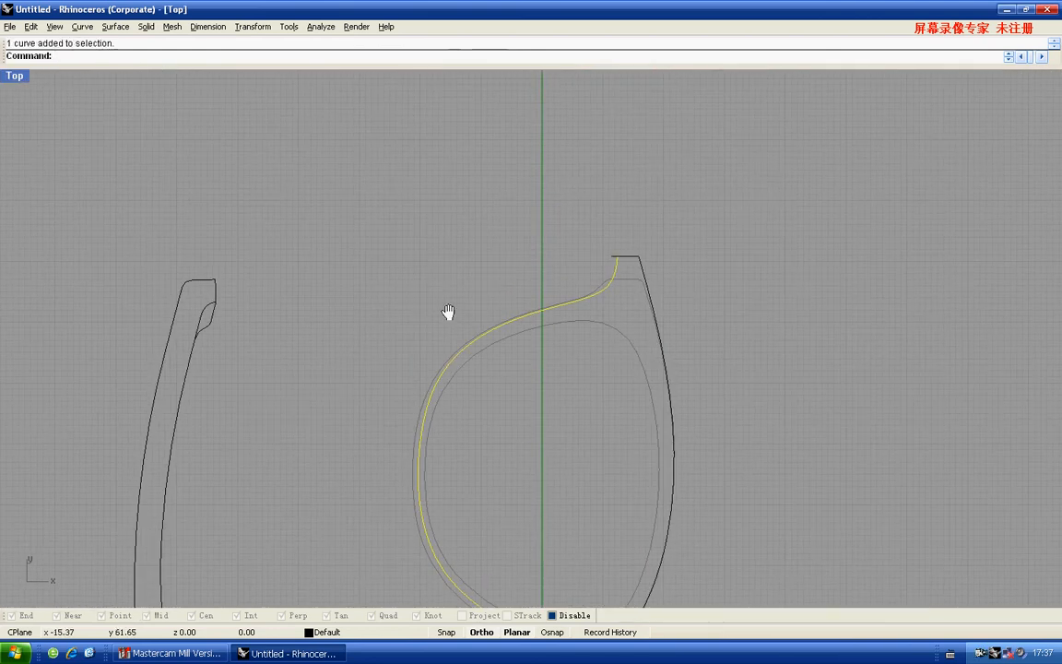
type("plit")
key("Return")
type("p")
key("Return")
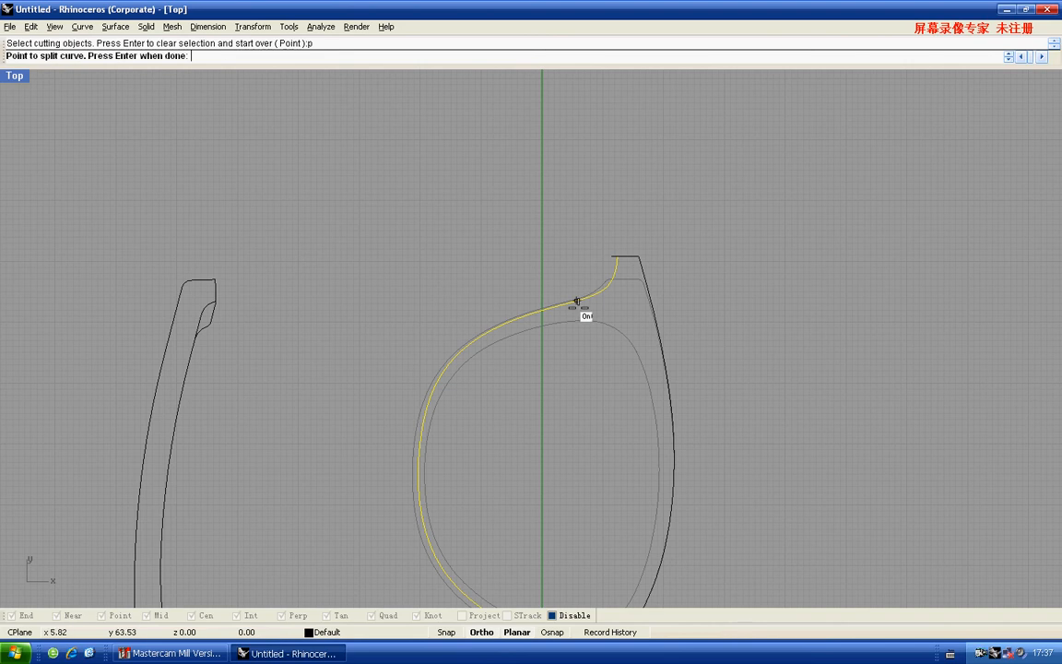
left_click(547, 309)
right_click(555, 308)
scroll(564, 322, "down", 3)
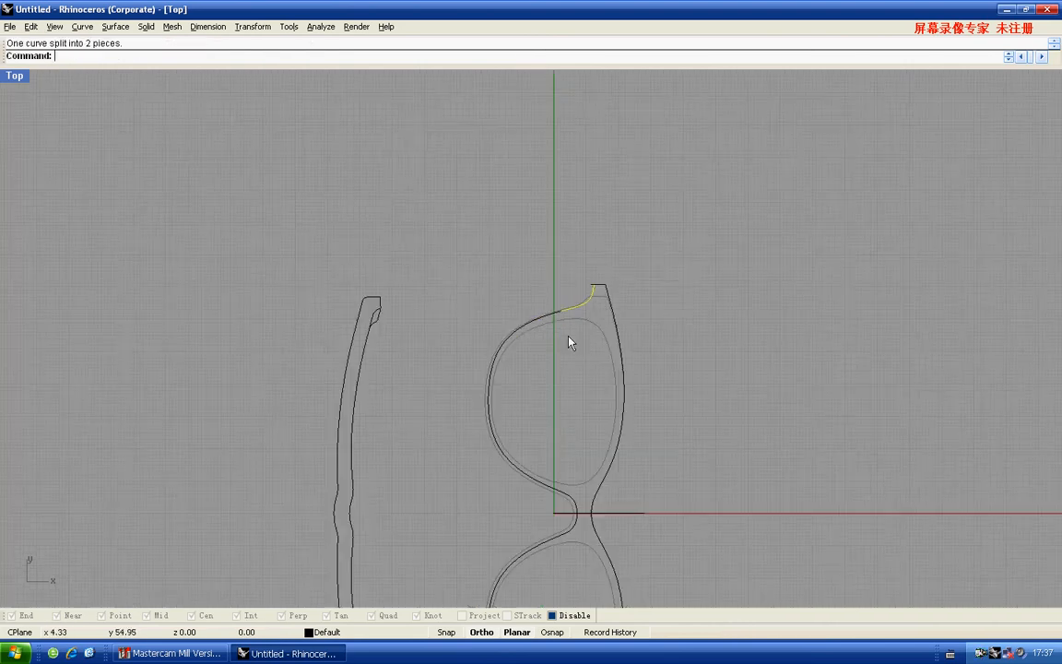
key("Delete")
Split the remaining outline curve at a point just above the nose bridge and delete the bridge and lower part
scroll(564, 372, "up", 3)
left_click(545, 360)
right_click_drag(545, 360, 543, 385)
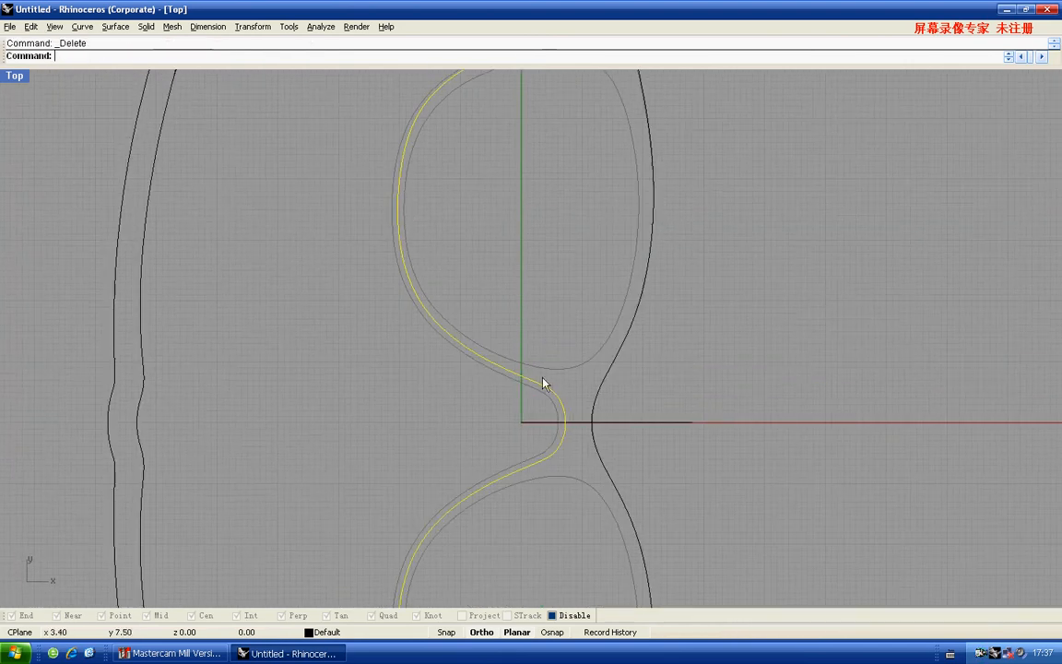
type("Split")
key("Return")
type("p")
key("Return")
scroll(543, 443, "up", 2)
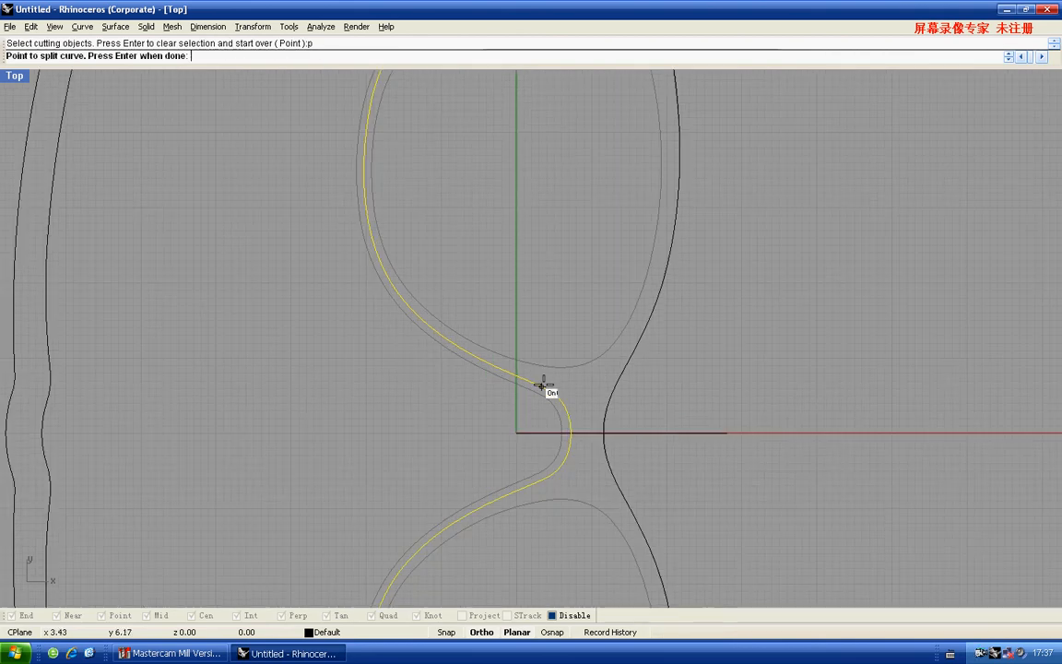
left_click(546, 387)
right_click(560, 403)
scroll(565, 388, "down", 2)
key("Delete")
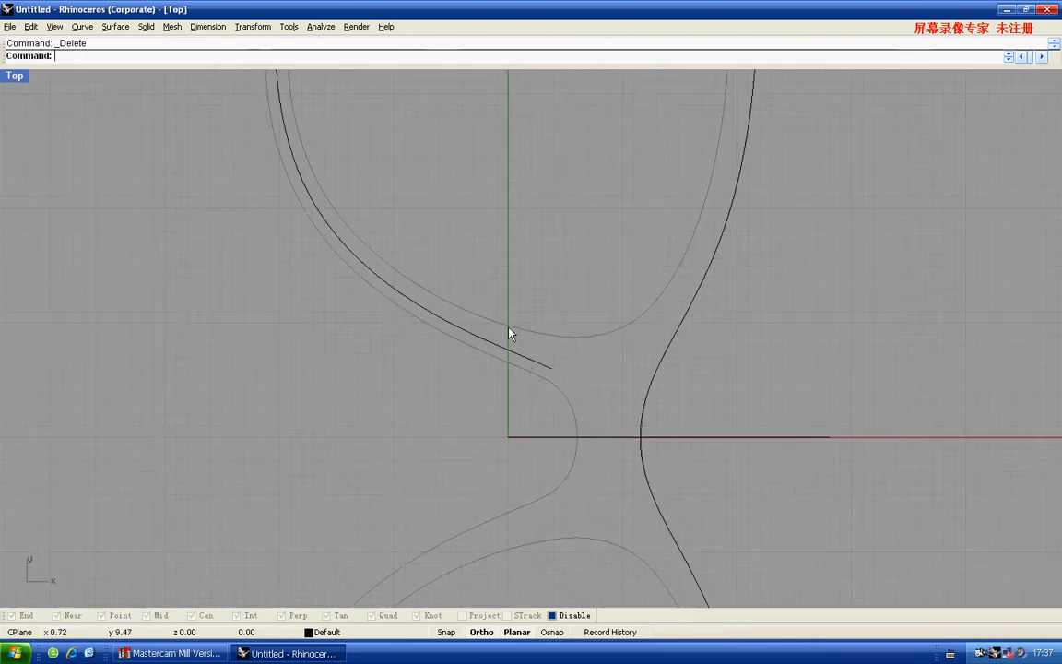
Refit the trimmed upper curve with the default settings and display its control points
scroll(461, 295, "down", 1)
left_click_drag(441, 270, 381, 270)
right_click_drag(382, 269, 381, 300)
type("F")
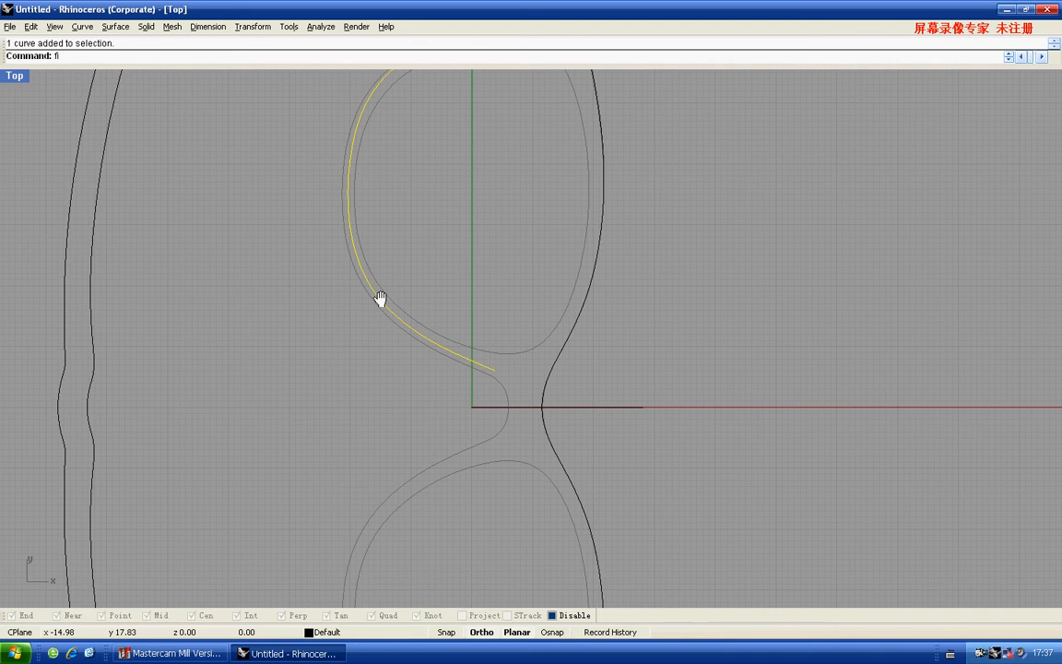
key("Return")
key("Return")
left_click(410, 325)
key("F10")
Reshape the curve's nose-bridge end by moving its control points closer to the lens outline
scroll(396, 332, "up", 1)
left_click_drag(521, 371, 388, 273)
scroll(406, 315, "up", 3)
right_click_drag(388, 273, 367, 213)
scroll(367, 213, "down", 4)
left_click_drag(546, 275, 574, 319)
scroll(568, 328, "up", 6)
left_click_drag(593, 258, 642, 313)
scroll(624, 342, "up", 4)
scroll(503, 302, "down", 5)
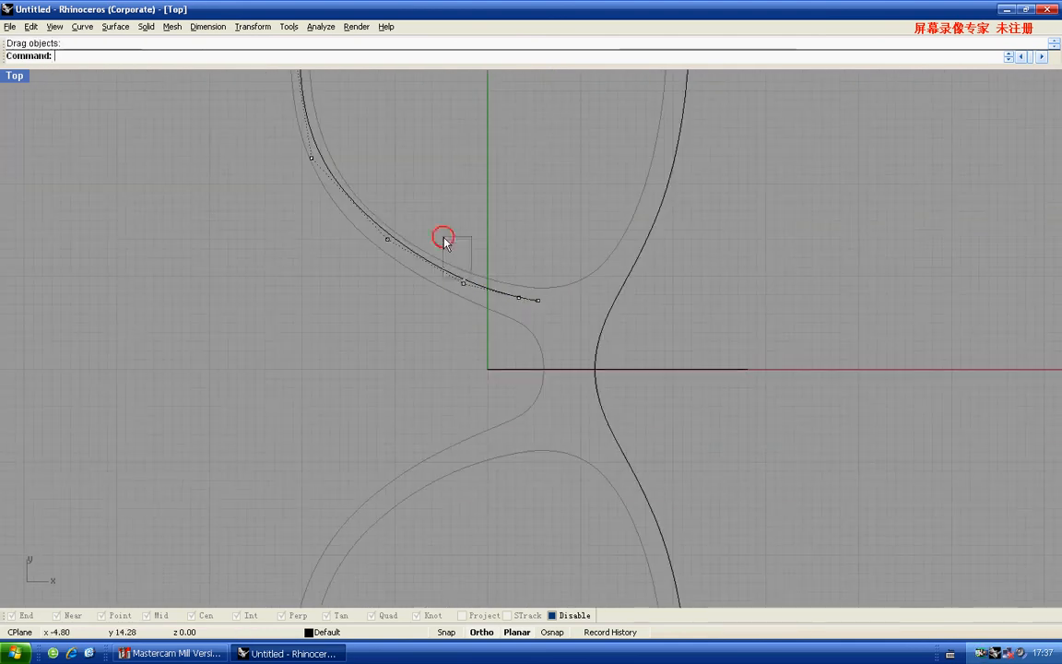
Nudge the three control points at the curve's nose-bridge end slightly toward the lens outline
left_click_drag(440, 235, 554, 311)
scroll(465, 291, "up", 5)
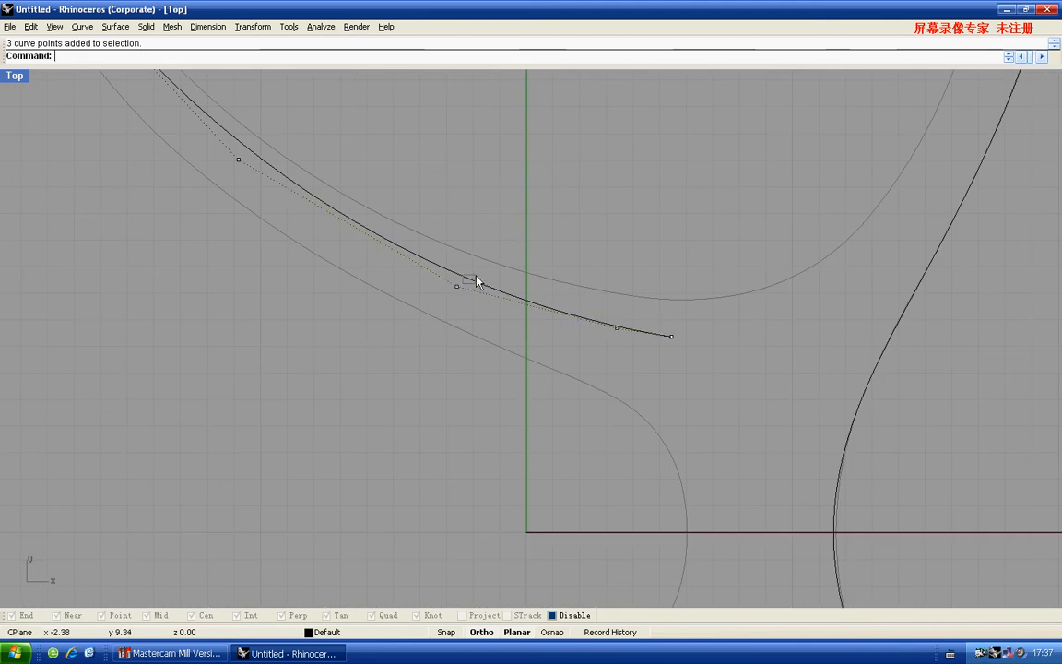
scroll(455, 263, "down", 3)
scroll(455, 275, "up", 1)
scroll(456, 274, "up", 2)
left_click_drag(457, 272, 462, 265)
Fine-tune the last two control points at the curve's nose-bridge end
scroll(647, 262, "down", 6)
right_click_drag(649, 263, 619, 313)
scroll(586, 326, "up", 2)
scroll(587, 325, "up", 3)
left_click_drag(559, 321, 643, 373)
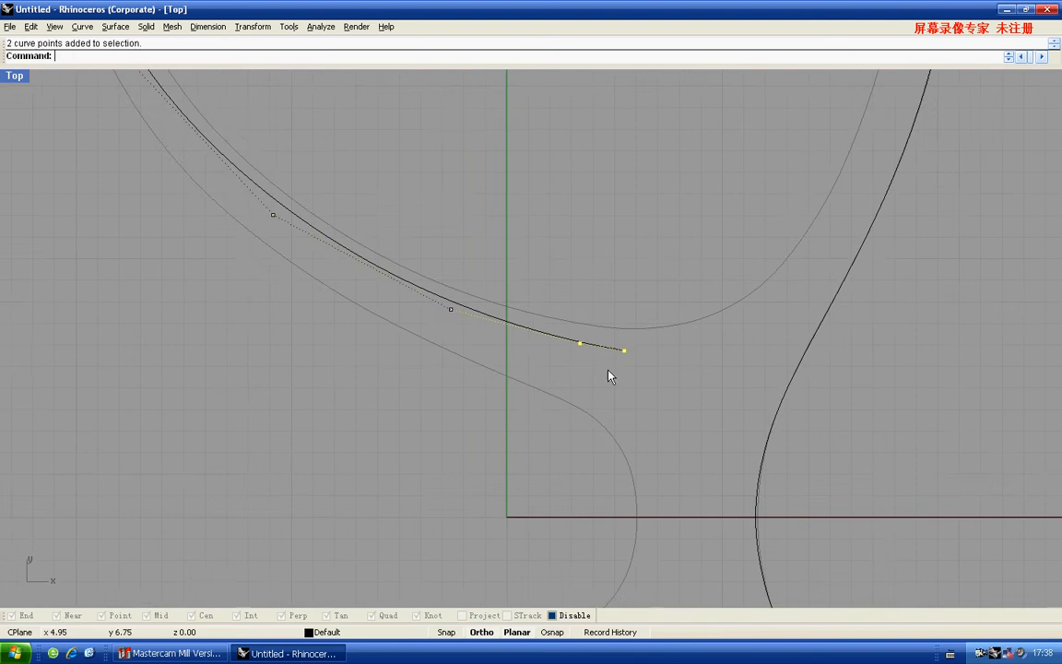
scroll(576, 345, "up", 7)
left_click_drag(580, 332, 583, 339)
Display the curvature graph for the reshaped upper curve
scroll(581, 334, "down", 10)
right_click_drag(581, 329, 603, 406)
left_click(496, 353)
left_click(469, 261)
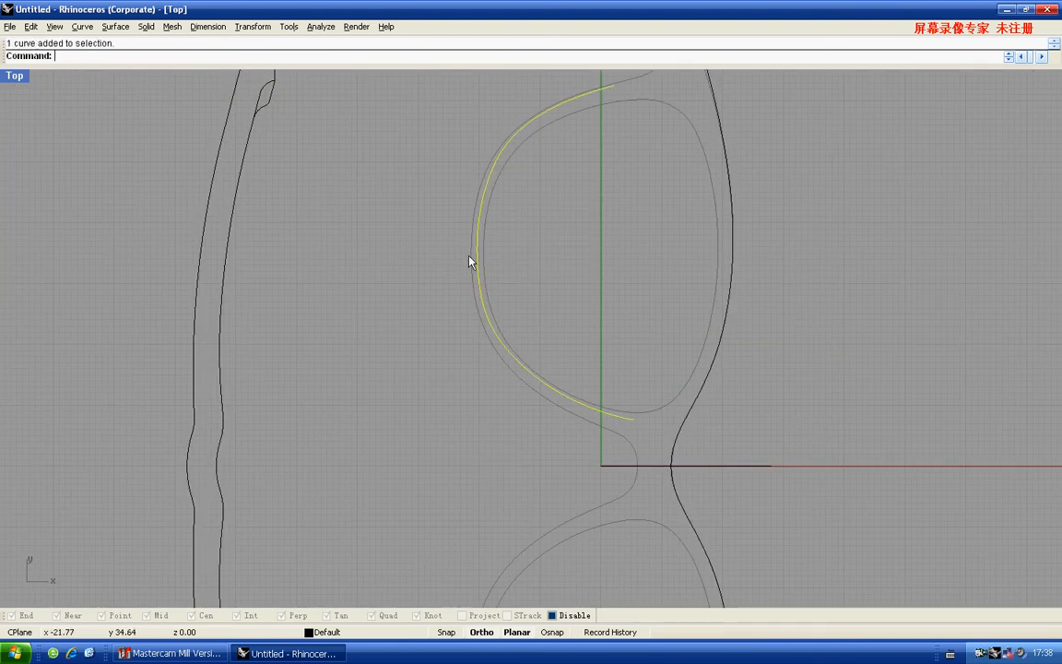
right_click_drag(470, 261, 478, 321)
key("Return")
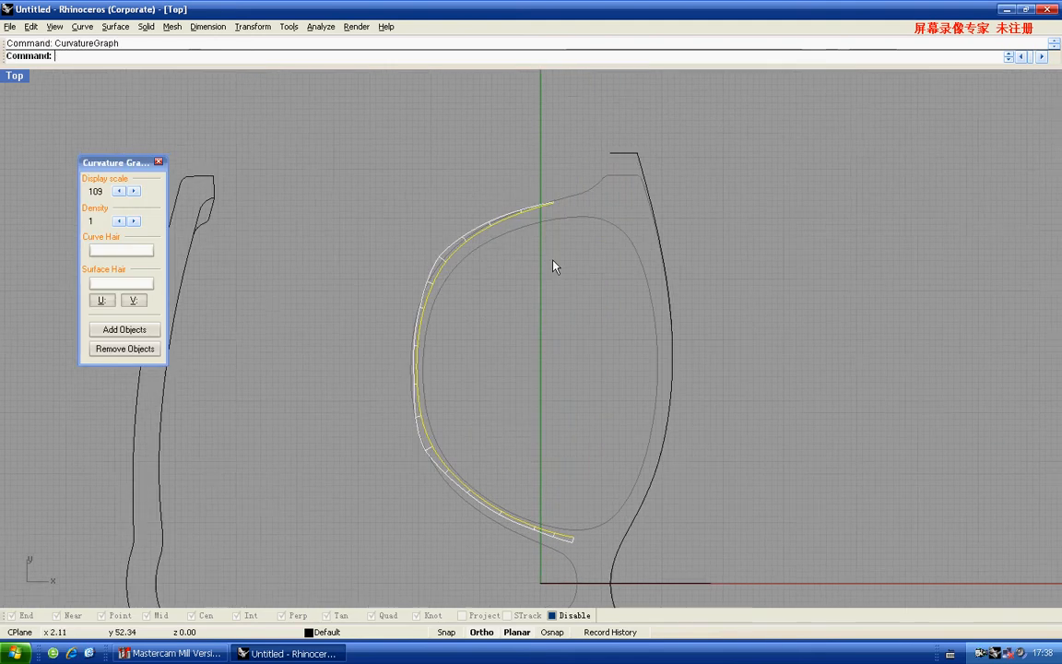
Move the two control points at the curve's hinge-side end slightly outward from the lens outline
scroll(520, 193, "up", 3)
left_click_drag(490, 184, 623, 254)
scroll(530, 249, "up", 1)
scroll(540, 198, "up", 3)
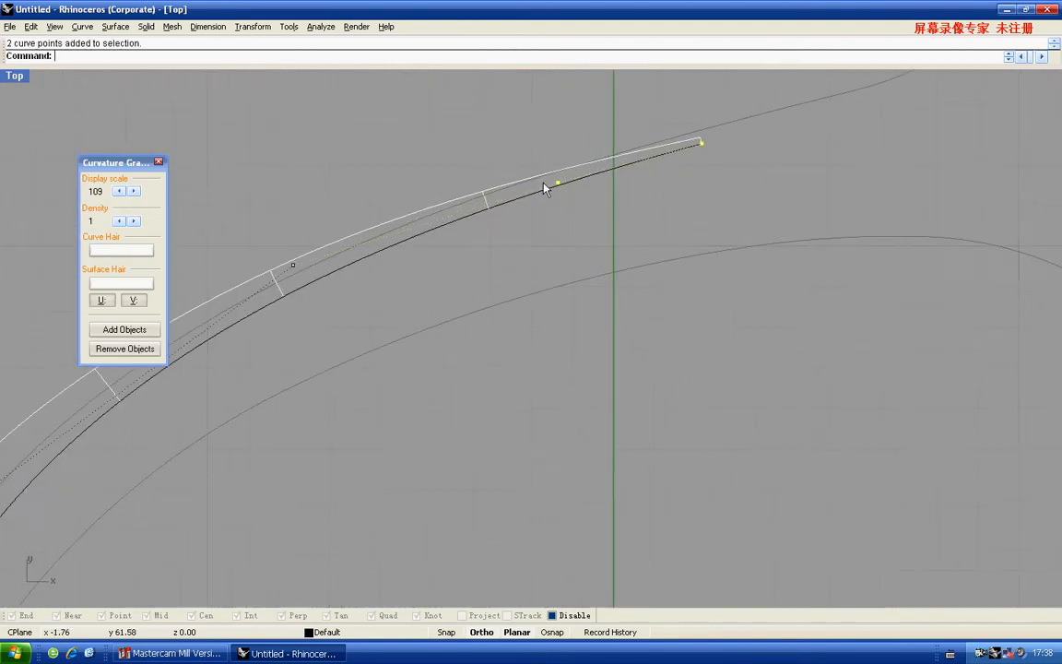
left_click_drag(565, 188, 563, 175)
scroll(562, 175, "down", 4)
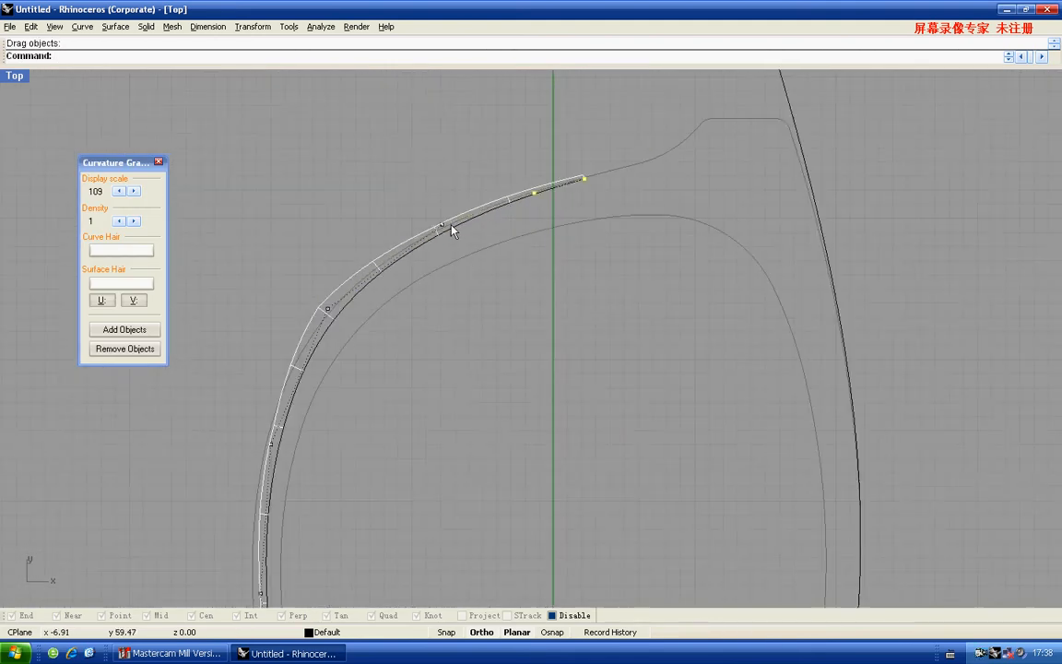
Move the control point at the curve's upper bend slightly inward to even out the curvature
left_click_drag(311, 175, 408, 307)
scroll(348, 257, "up", 3)
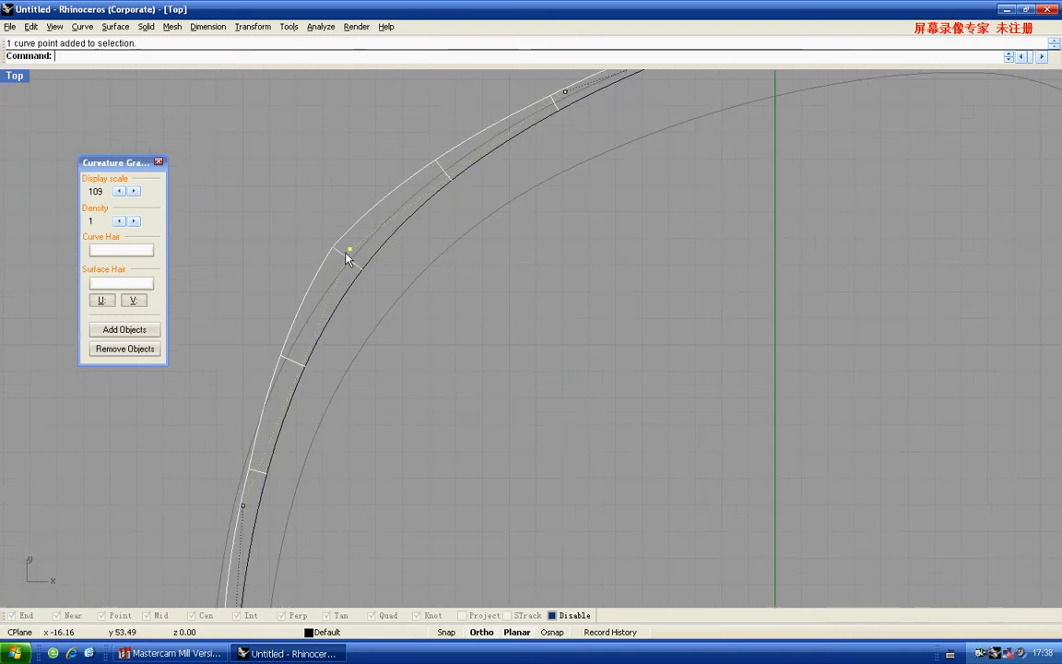
left_click_drag(349, 251, 349, 265)
scroll(365, 272, "down", 4)
scroll(365, 273, "down", 4)
Move the three control points at the curve's hinge-side end inward, closer to the lens outline
left_click_drag(383, 152, 542, 228)
scroll(461, 185, "up", 4)
scroll(467, 192, "up", 2)
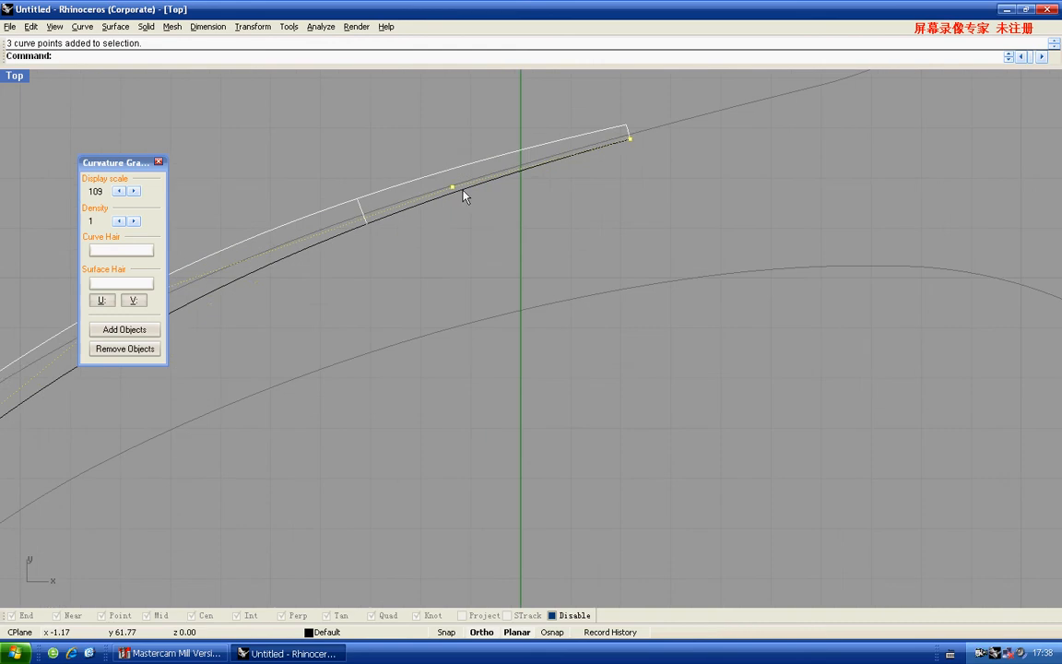
left_click_drag(452, 191, 468, 227)
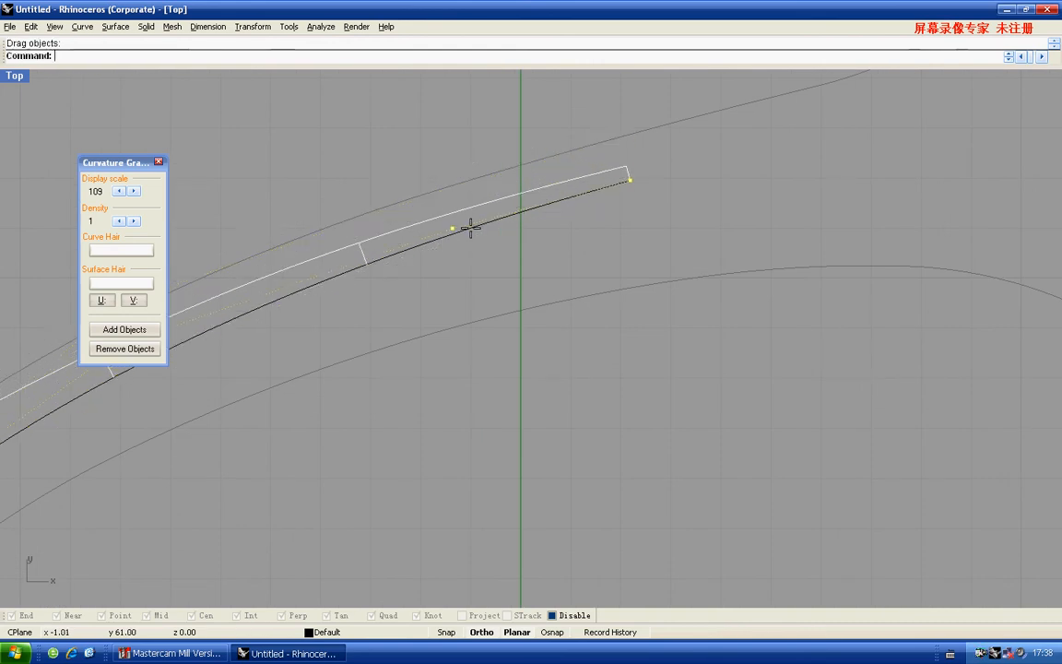
Shift the control point at the curve's tightest bend slightly toward the lens interior to smooth the curvature graph
scroll(465, 242, "down", 5)
scroll(374, 218, "up", 4)
scroll(361, 251, "up", 6)
left_click(363, 252)
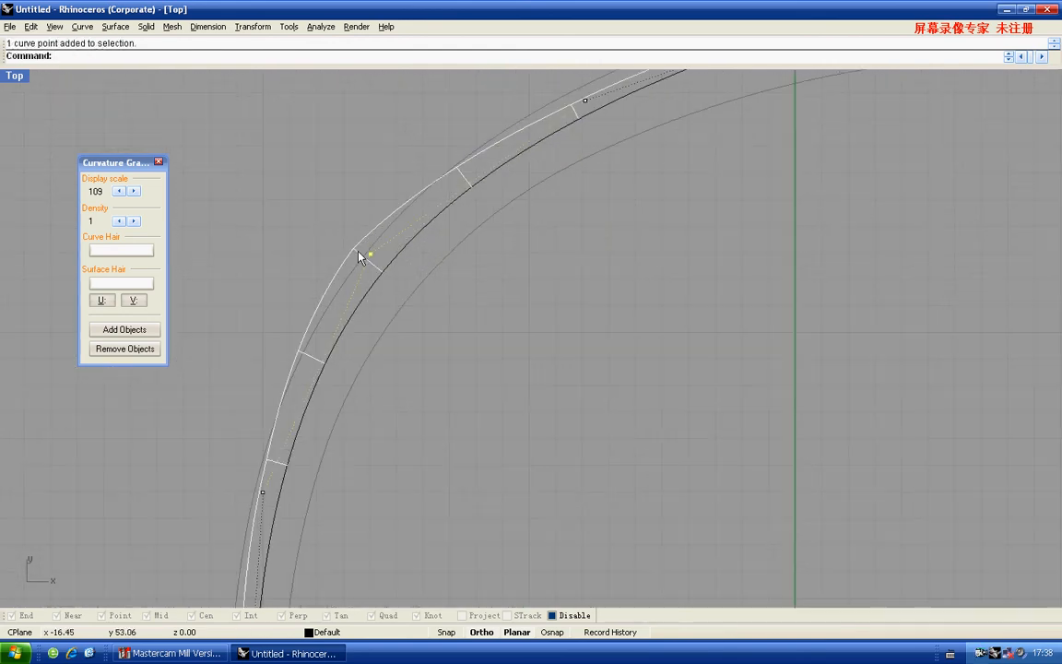
left_click_drag(364, 253, 377, 254)
scroll(380, 257, "down", 6)
right_click_drag(428, 329, 403, 350)
Hide the curve's control points, restore the four-viewport layout and close the curvature graph
key("Escape")
key("Escape")
type("4")
key("Return")
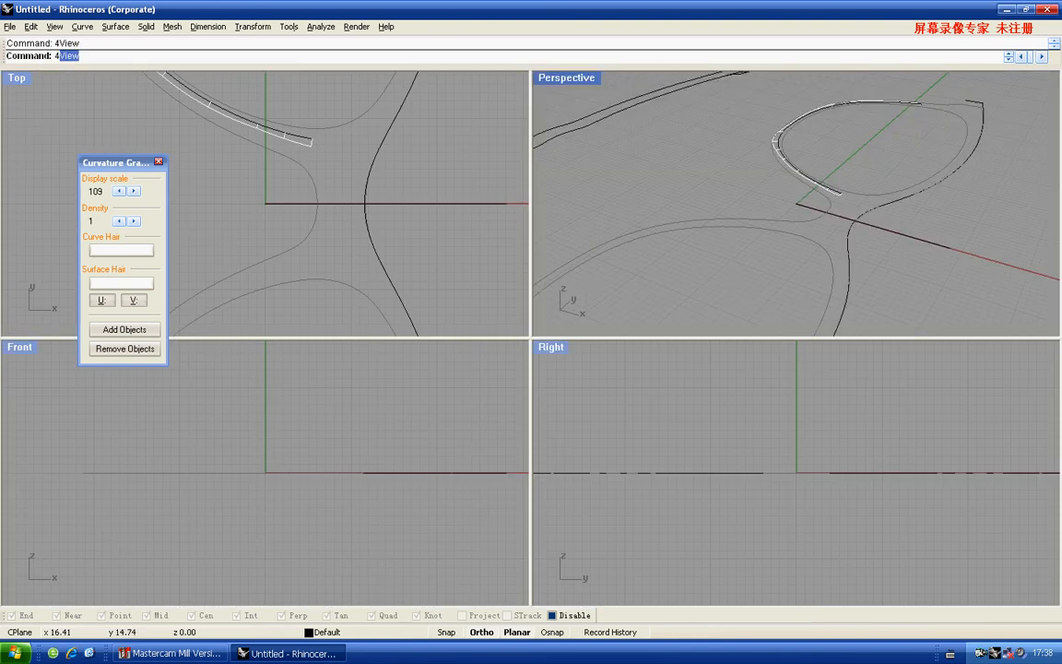
left_click(158, 163)
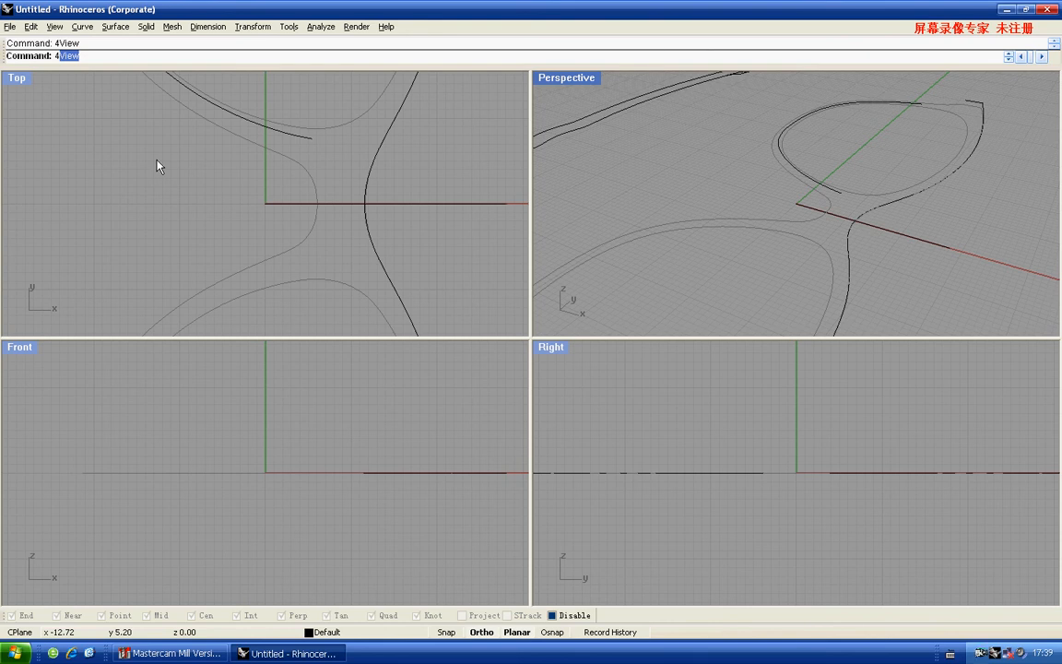
Raise the four control points at the curve's nose-side end vertically by about 4 units in the Front view
scroll(231, 157, "down", 3)
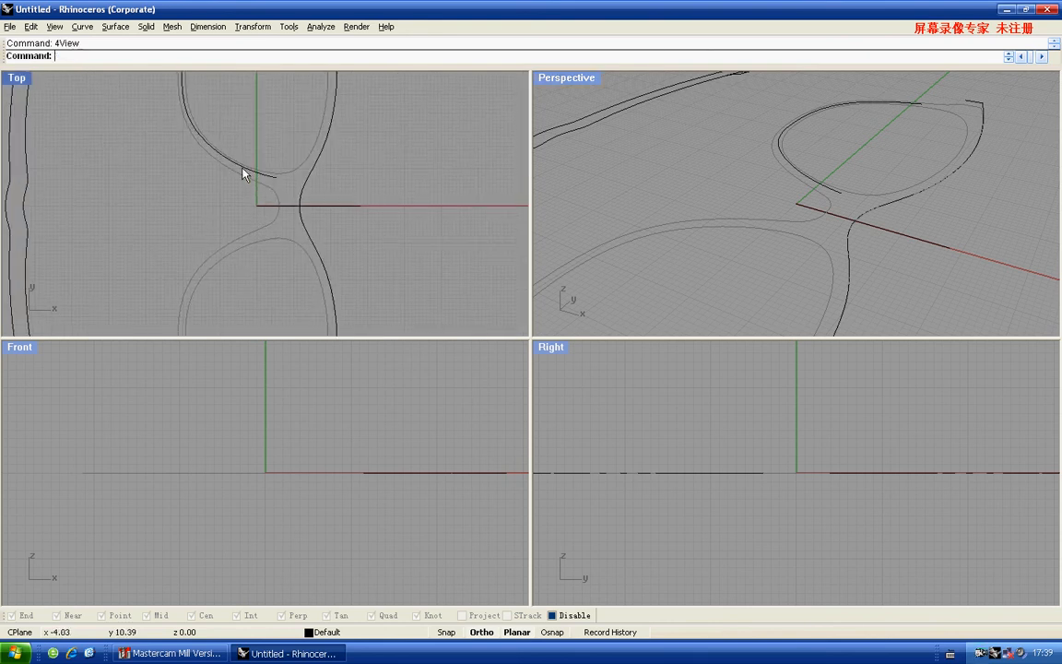
left_click(242, 166)
key("F10")
left_click_drag(228, 141, 306, 197)
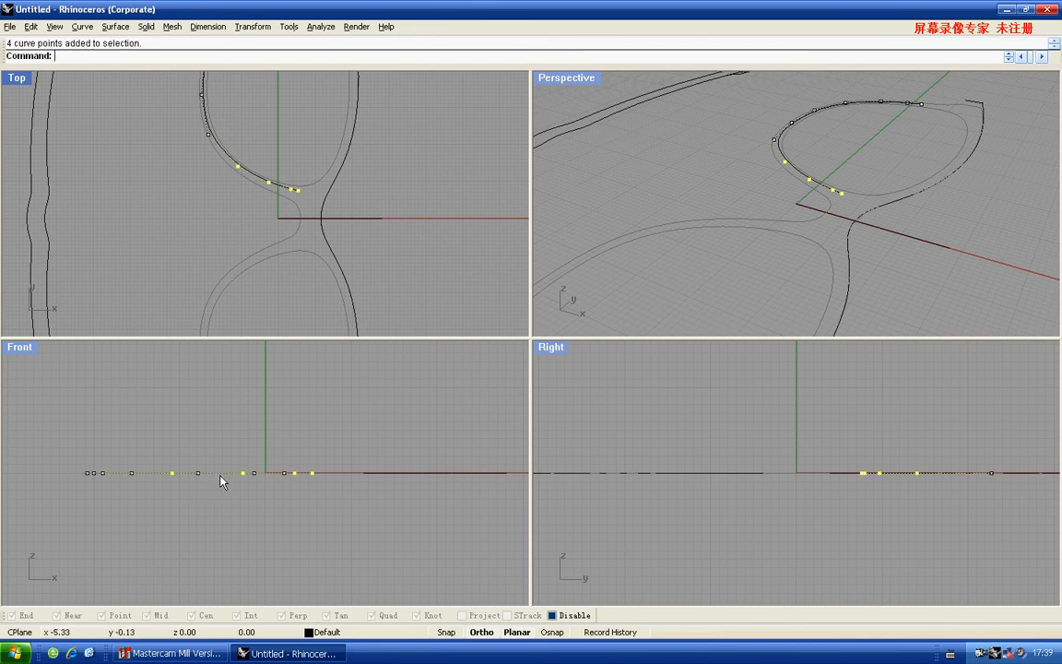
left_click_drag(173, 473, 172, 458)
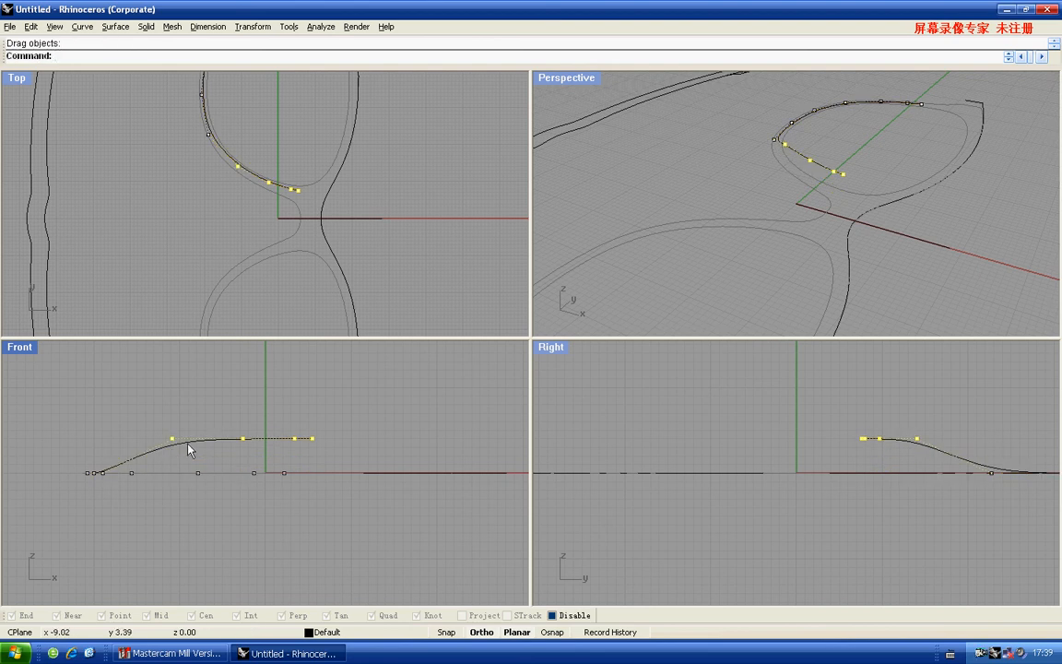
key("Escape")
Refit the raised curve with FitCrv using the preset tolerance
scroll(205, 444, "down", 3)
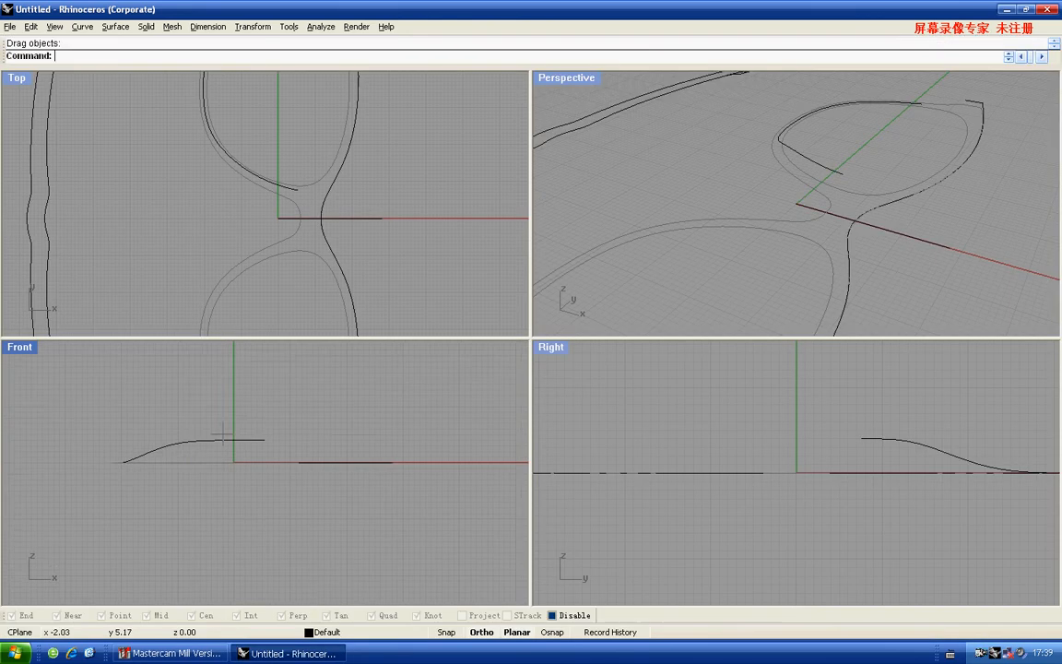
left_click(219, 440)
type("f")
right_click_drag(219, 441, 220, 442)
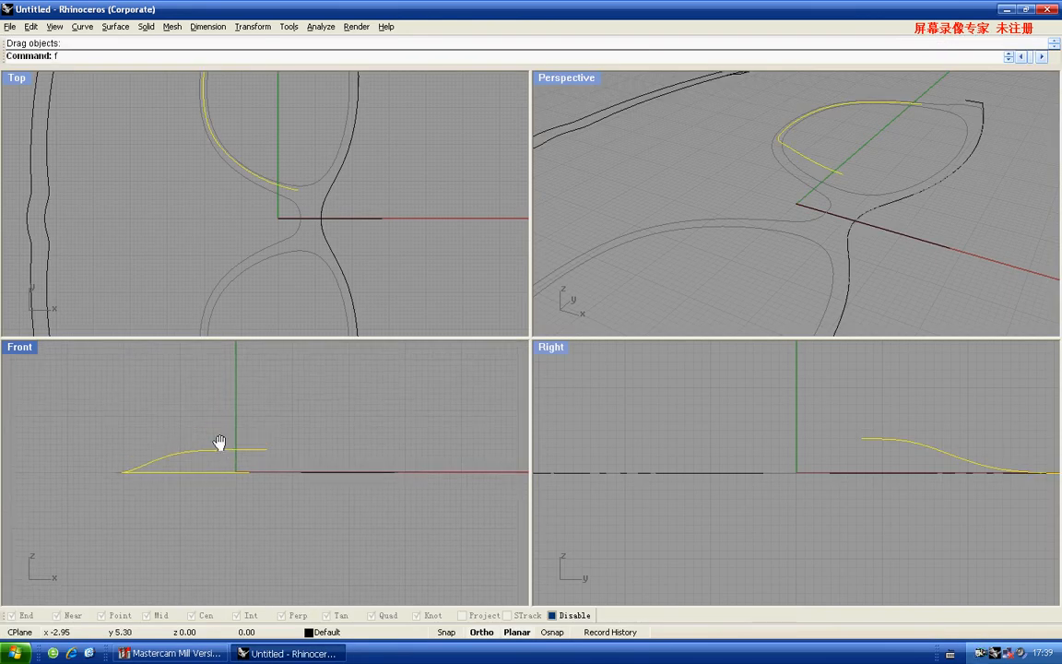
type("itcrv")
key("Return")
key("Return")
Show the refitted curve's control points and raise the three nose-side end points by 0.5 in the Front view
key("F10")
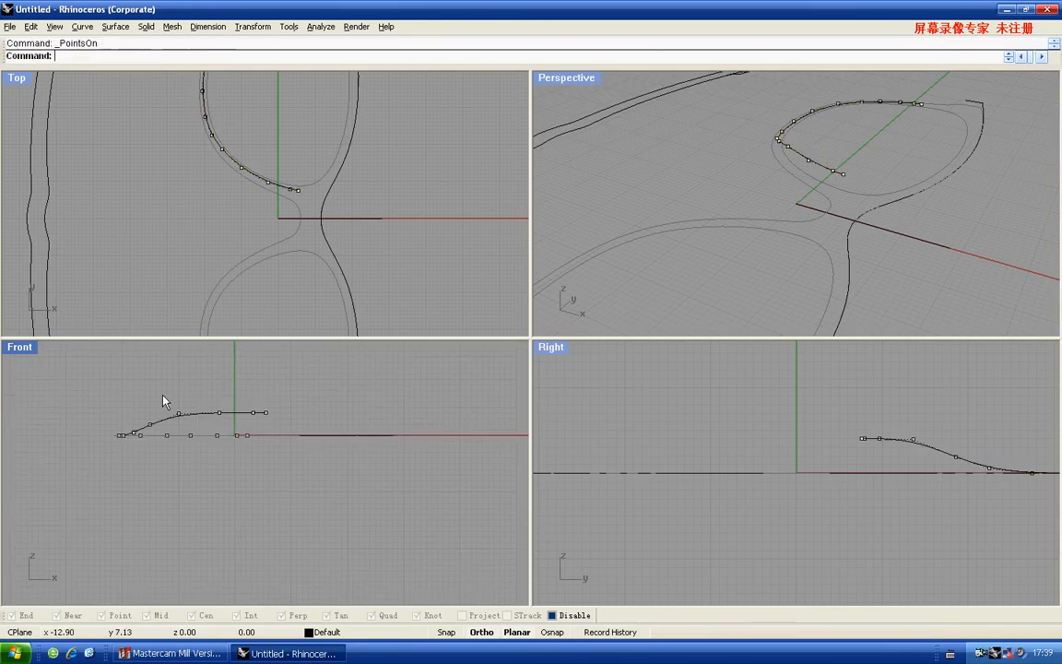
left_click_drag(166, 394, 293, 419)
left_click_drag(204, 387, 312, 420)
scroll(210, 414, "up", 3)
left_click(236, 412)
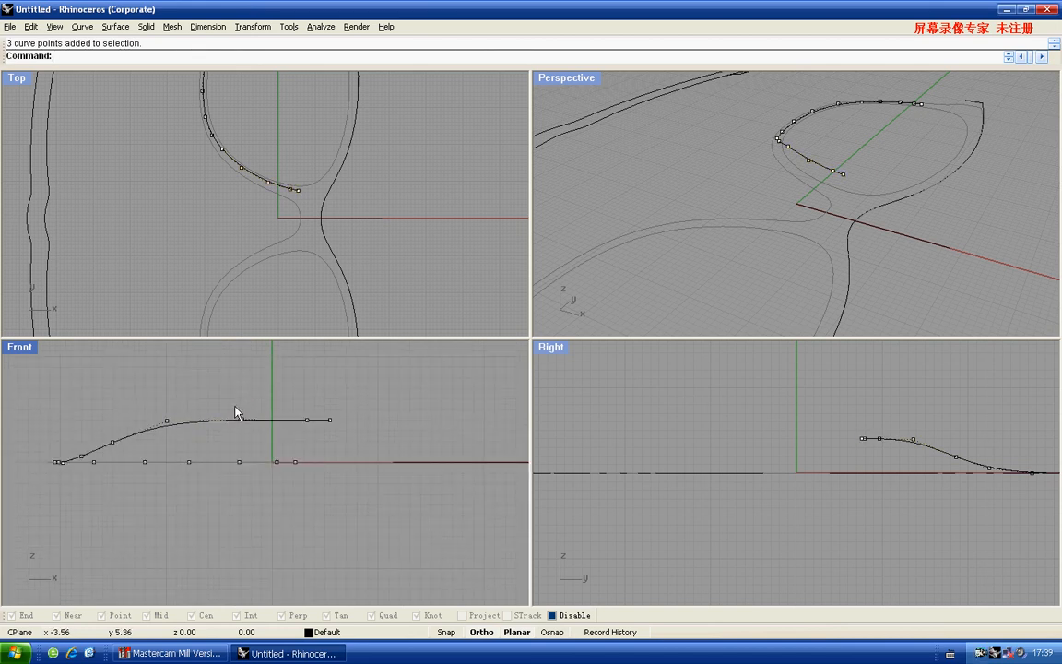
left_click_drag(229, 397, 337, 426)
left_click_drag(243, 419, 244, 408)
type("0.5")
key("Return")
right_click_drag(276, 406, 256, 372)
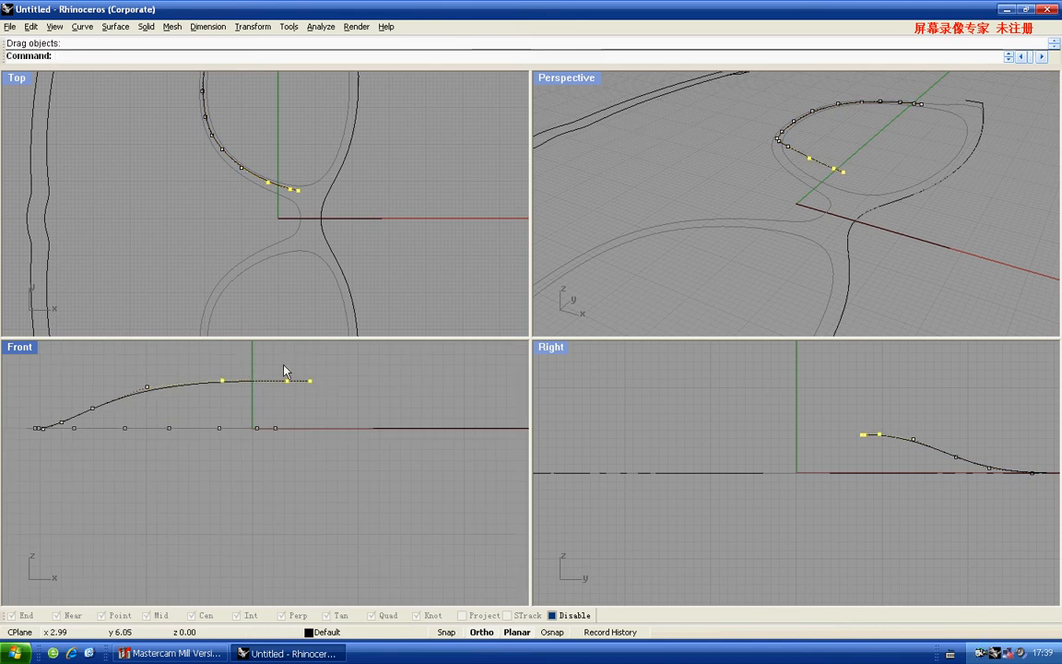
Bend the curve's nose-side end downward by lowering its last two control points in the Front view
left_click_drag(282, 362, 303, 387)
scroll(313, 381, "up", 3)
left_click_drag(294, 373, 305, 402)
scroll(307, 390, "up", 4)
scroll(276, 394, "down", 9)
left_click_drag(236, 372, 255, 391)
scroll(257, 388, "up", 5)
scroll(255, 389, "up", 6)
scroll(191, 388, "down", 8)
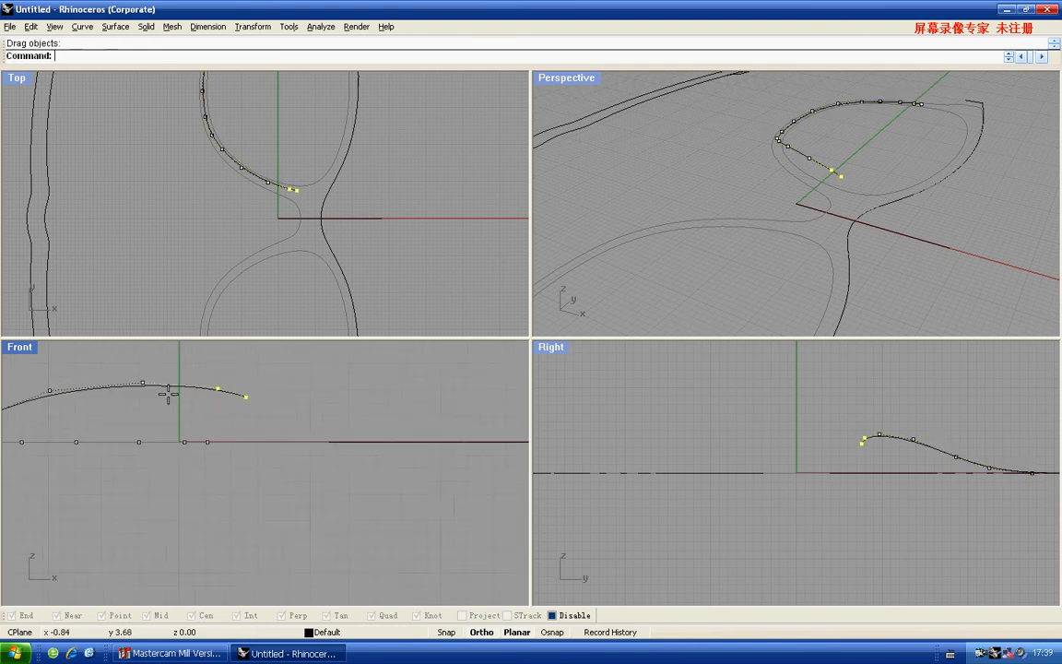
scroll(166, 387, "down", 5)
key("Escape")
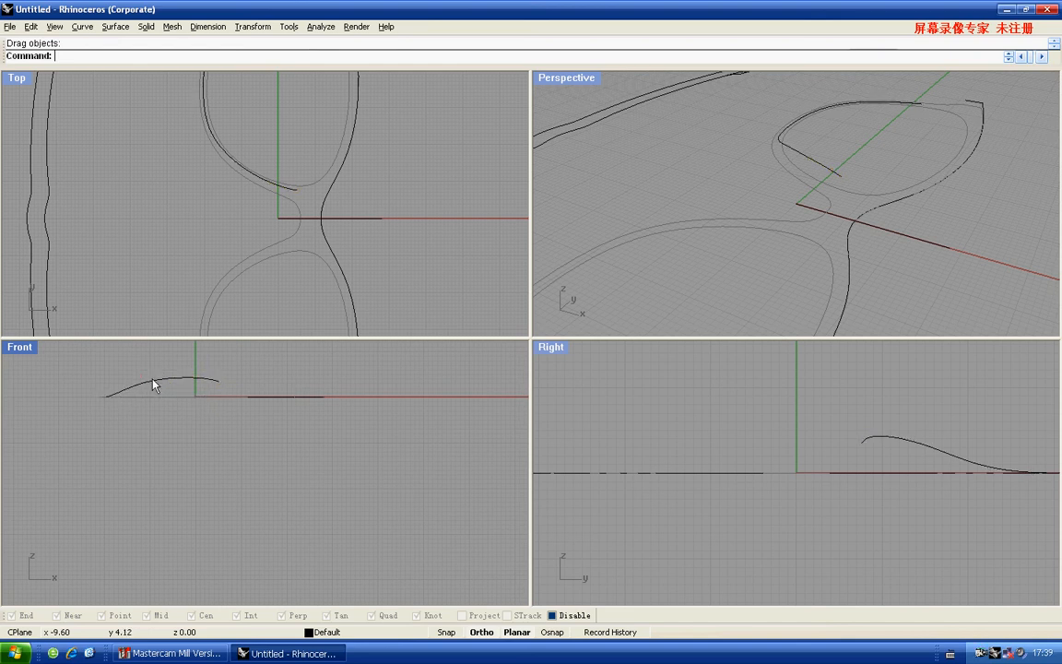
Refit the curve with its downward-bent end using FitCrv and the preset tolerance
left_click(154, 381)
right_click_drag(154, 380, 180, 432)
type("ft")
key("space")
key("space")
scroll(183, 438, "up", 4)
Show the control points and slightly raise the one on the rising side of the curve's crest
left_click(183, 437)
key("F10")
scroll(169, 434, "up", 2)
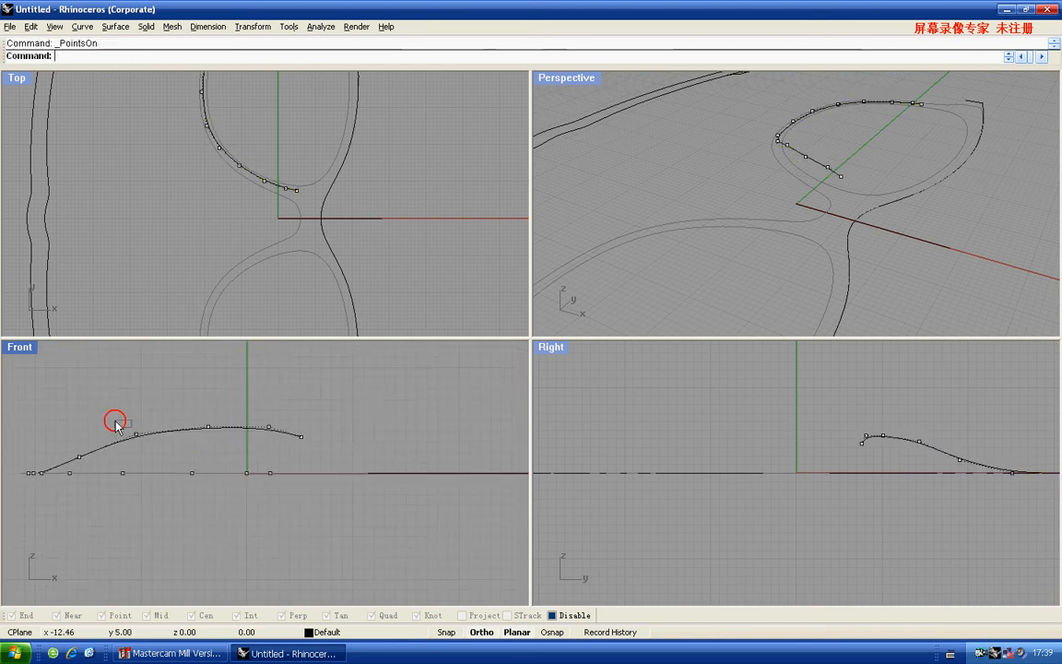
left_click_drag(115, 421, 156, 449)
scroll(115, 435, "up", 3)
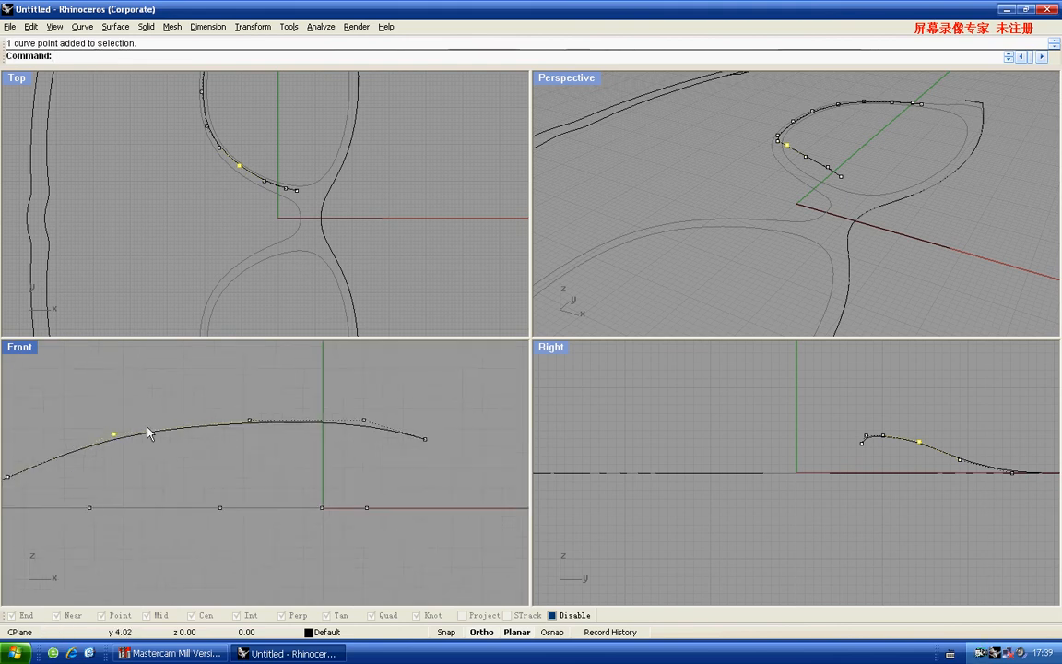
left_click_drag(111, 435, 109, 423)
scroll(158, 399, "down", 6)
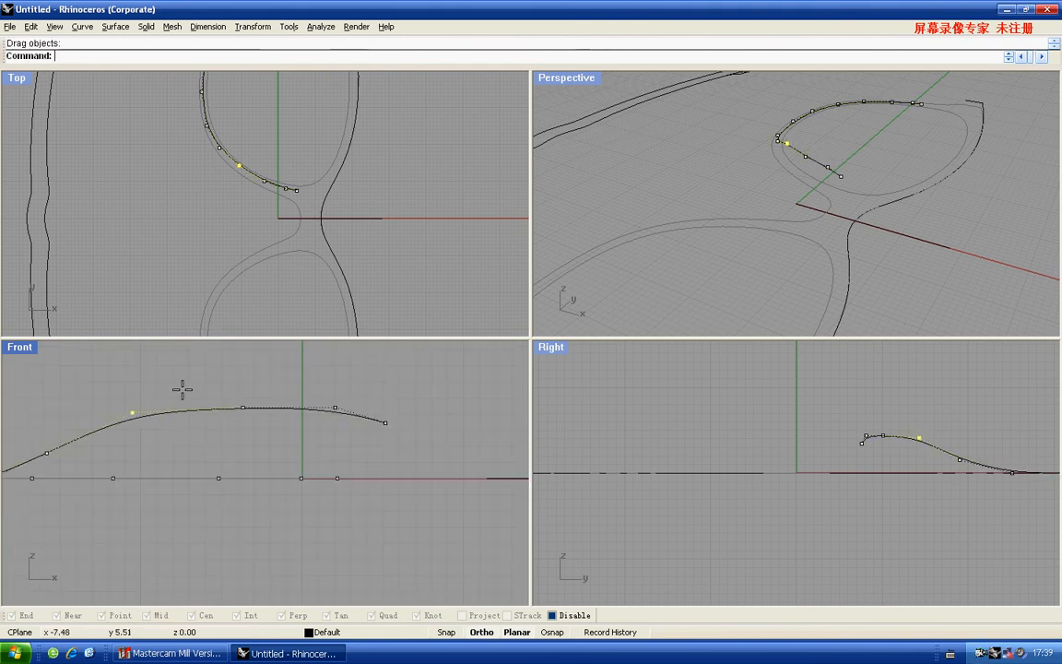
Raise the control point at the curve's crest slightly in the Front view, and hide the control points
left_click_drag(183, 385, 245, 402)
scroll(244, 407, "up", 4)
scroll(255, 407, "down", 3)
key("Escape")
right_click_drag(241, 409, 243, 429)
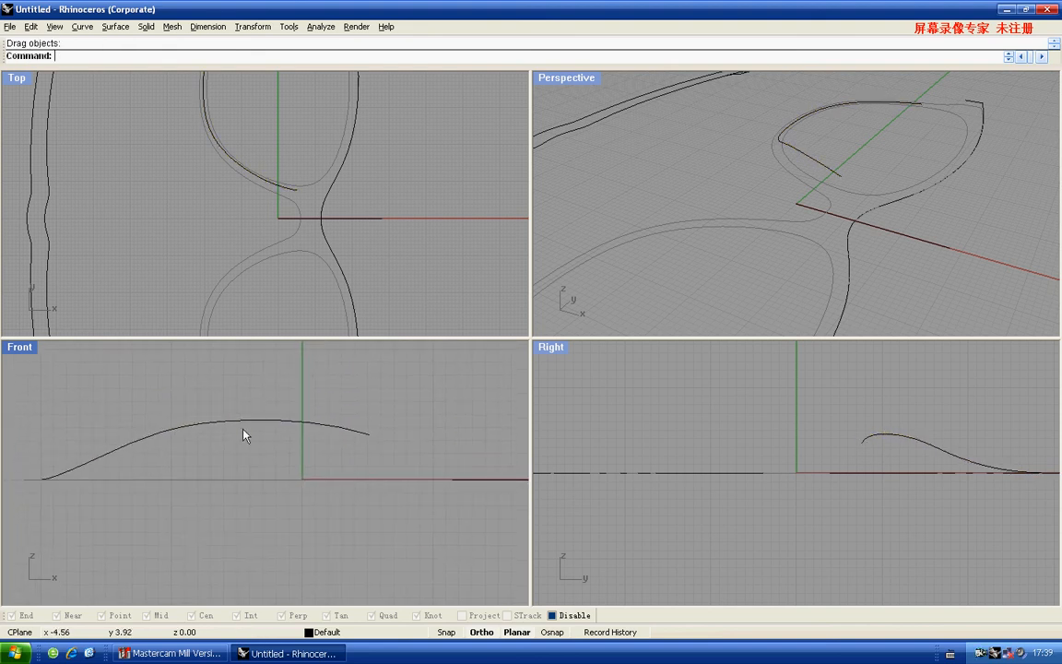
Measure the height of the curve's crest above the base plane with an aligned dimension, without placing it
type("di")
key("Return")
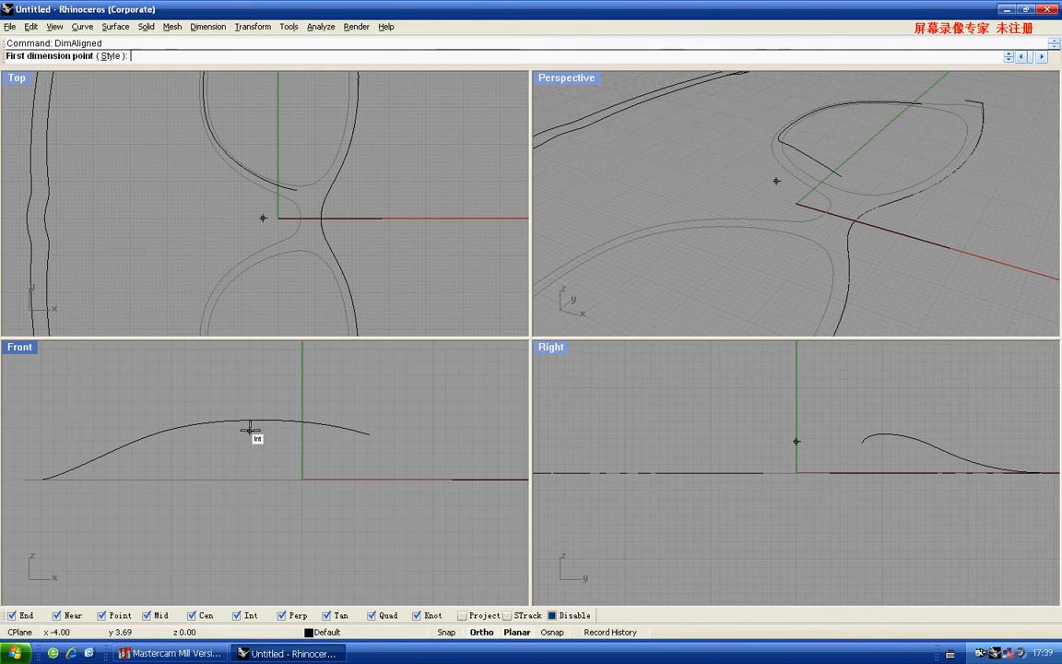
key("Escape")
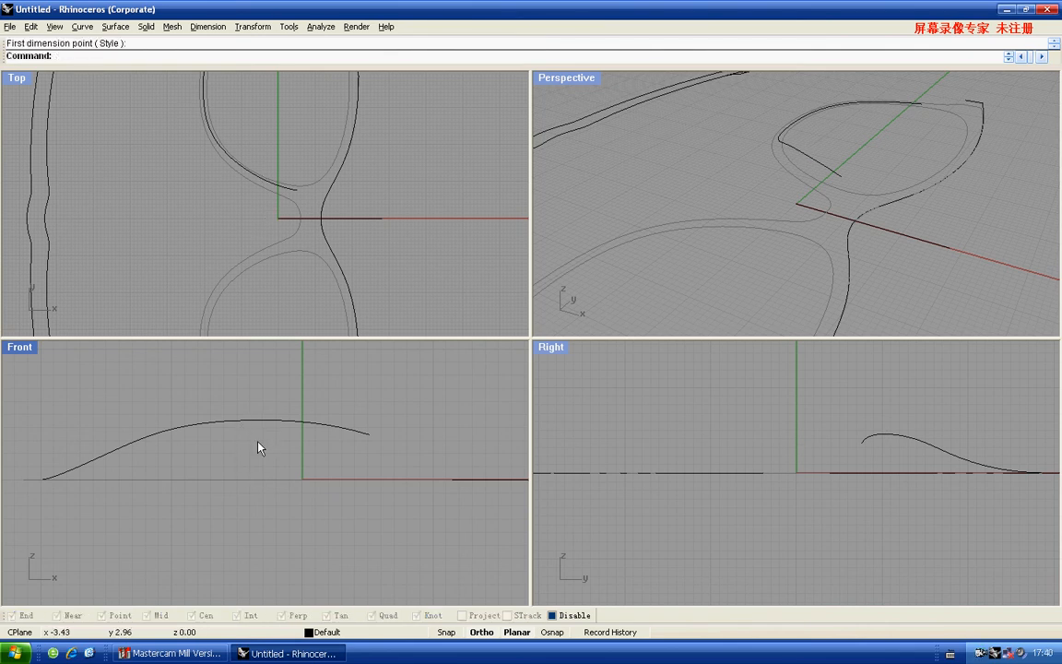
type("dim")
key("Return")
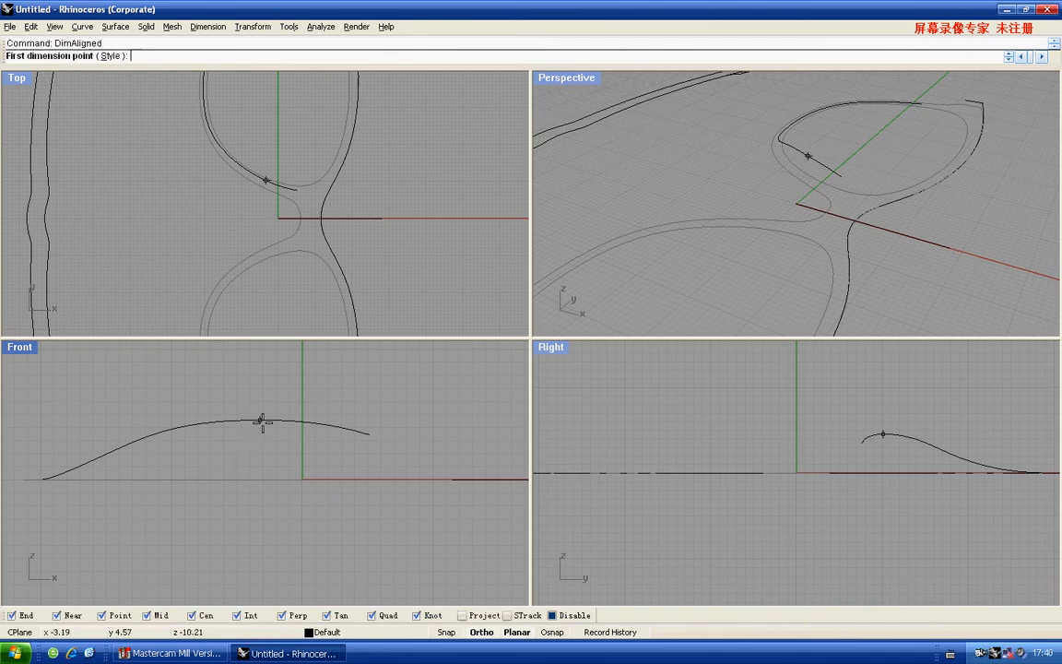
left_click(261, 422)
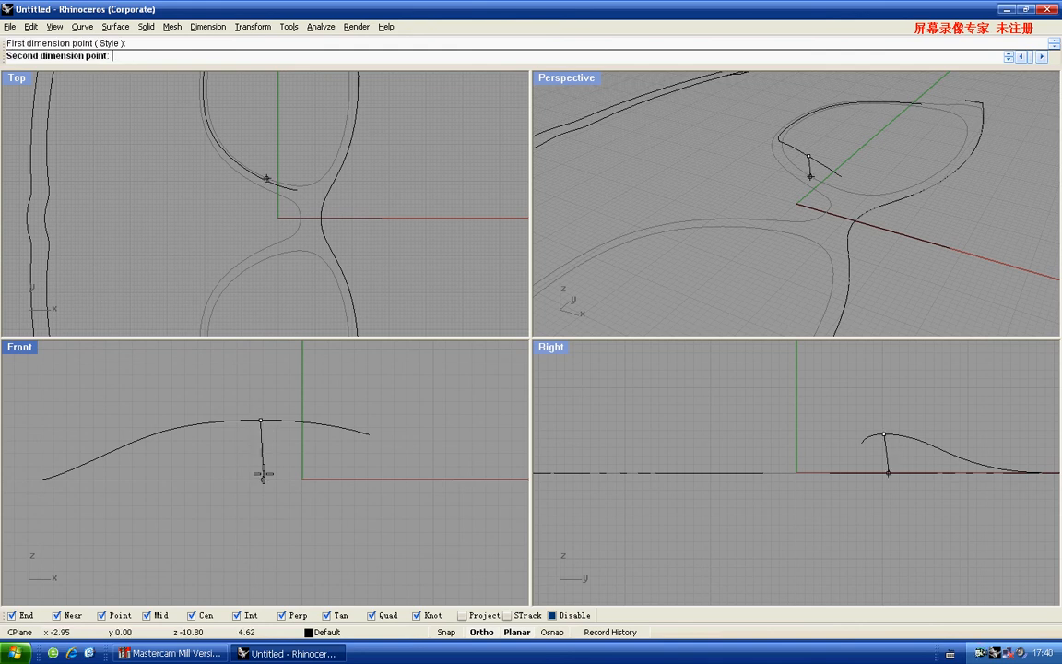
scroll(254, 452, "up", 4)
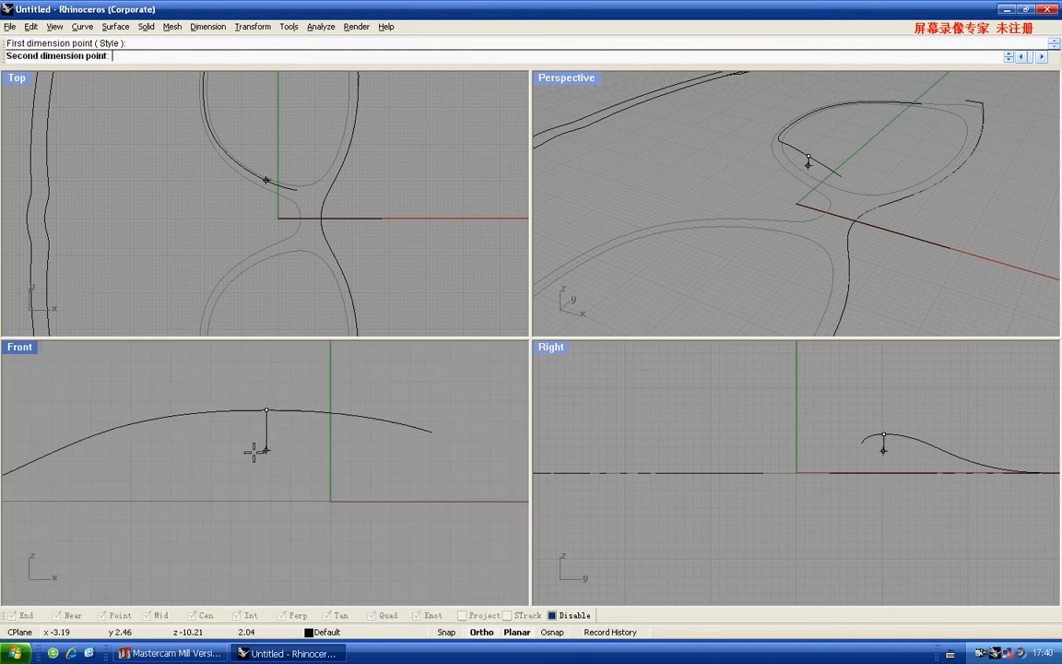
left_click(266, 500)
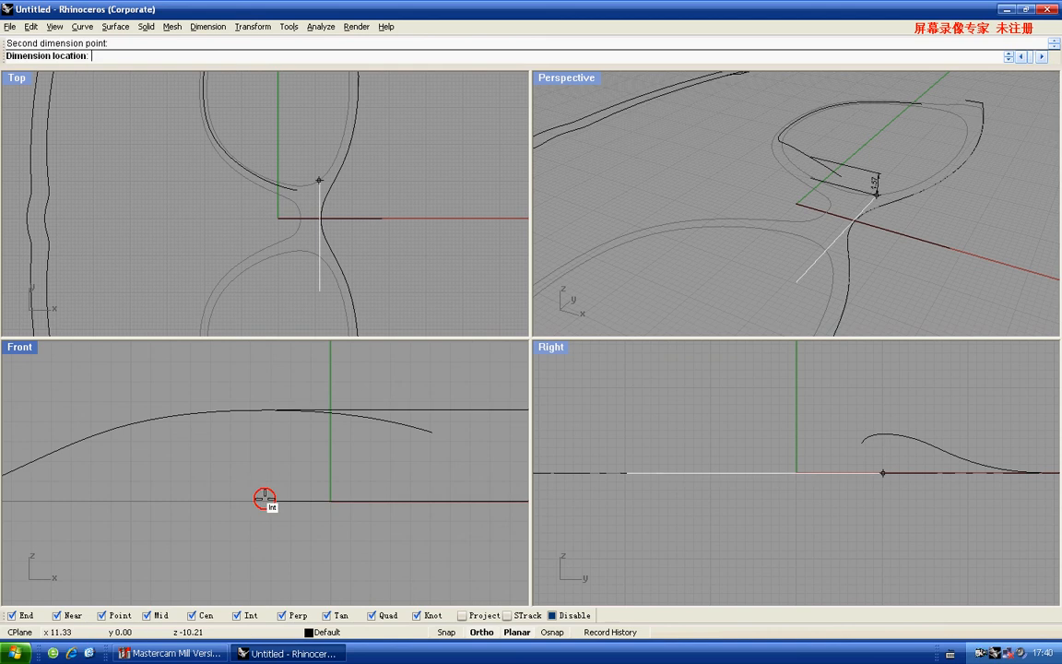
key("Escape")
Lower the last two control points at the curve's nose-side end slightly further, and hide the points
scroll(244, 451, "down", 4)
left_click(275, 439)
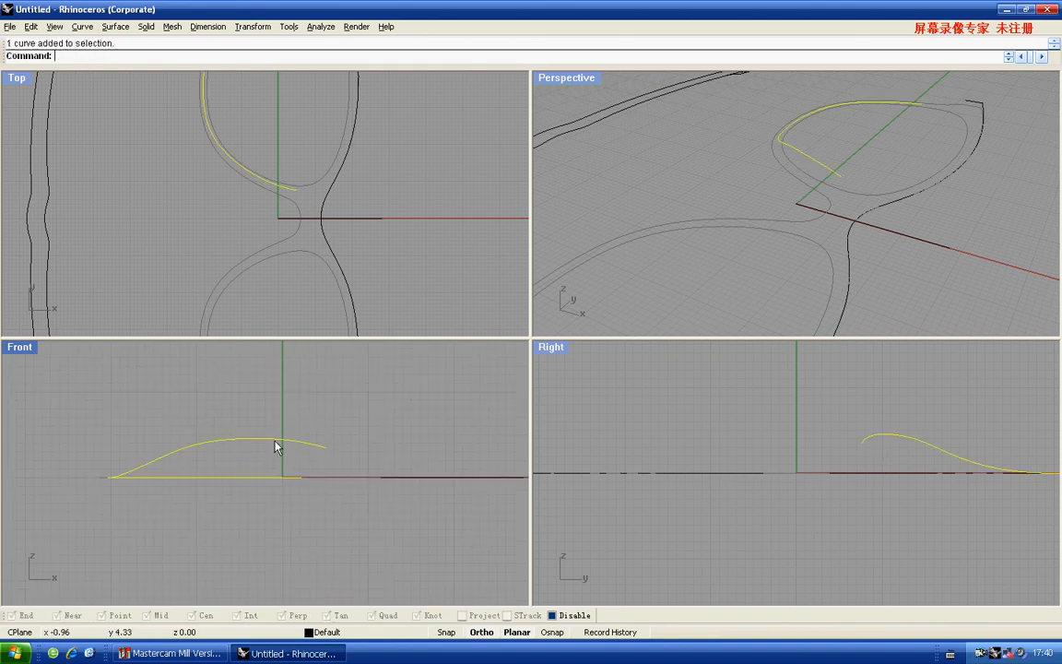
key("F10")
scroll(277, 435, "up", 4)
left_click_drag(280, 404, 341, 461)
scroll(285, 439, "up", 6)
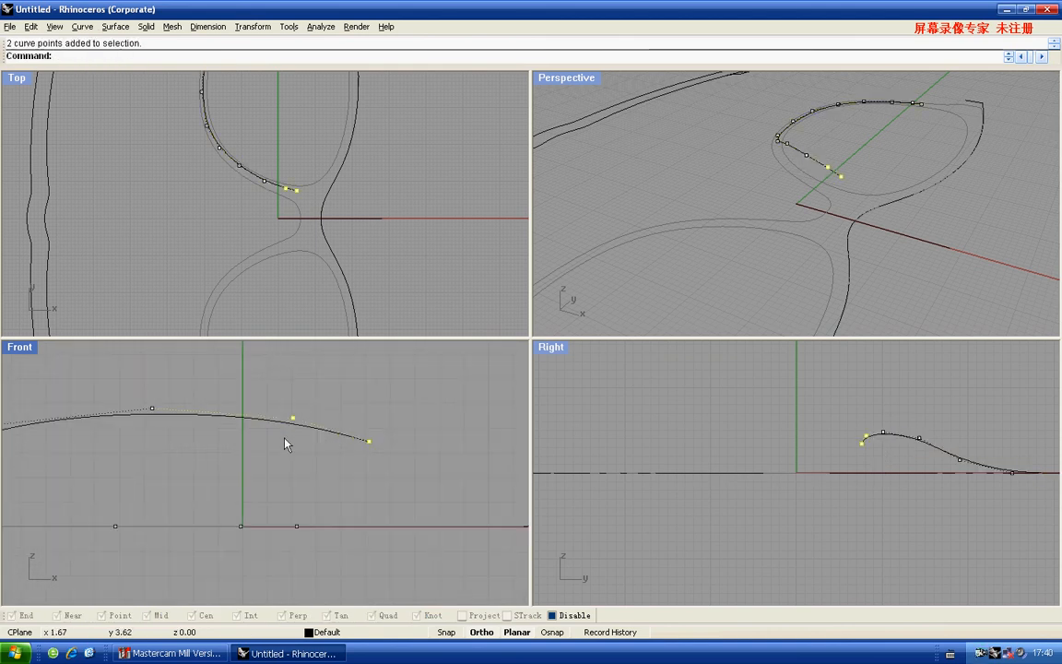
left_click_drag(288, 419, 289, 428)
scroll(289, 427, "down", 8)
right_click_drag(201, 425, 218, 419)
scroll(229, 425, "down", 3)
key("Escape")
key("Escape")
Fit the adjusted curve again with FitCrv at a tolerance of 0.05 and degree 3
left_click(222, 420)
type("FitCrv")
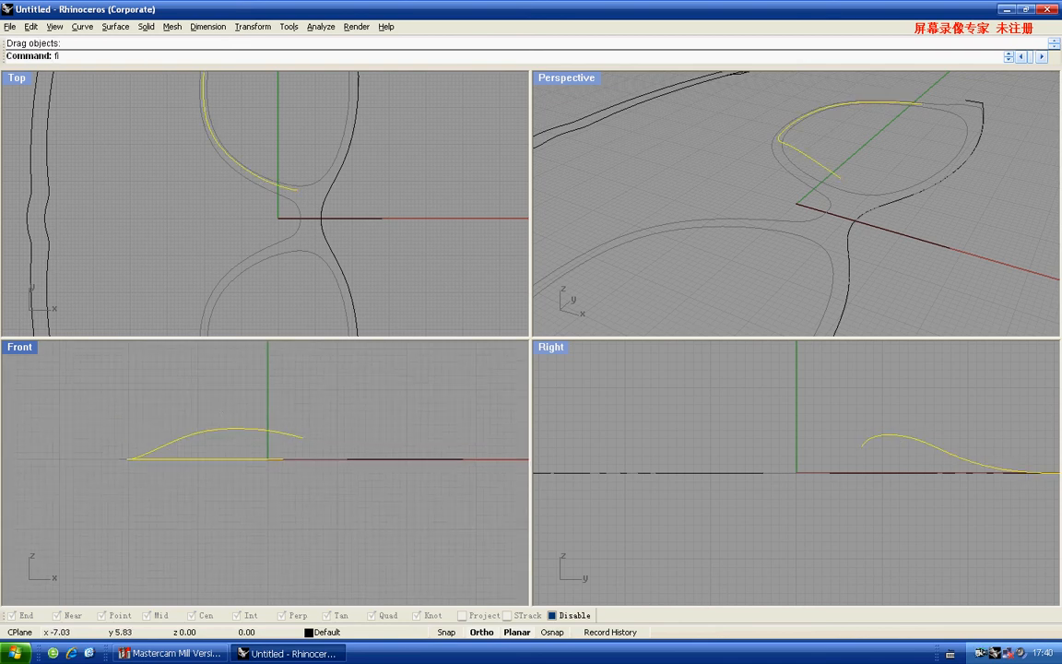
key("Return")
key("Return")
Display the fitted curve's control points to check their distribution, and hide them again
scroll(215, 429, "up", 6)
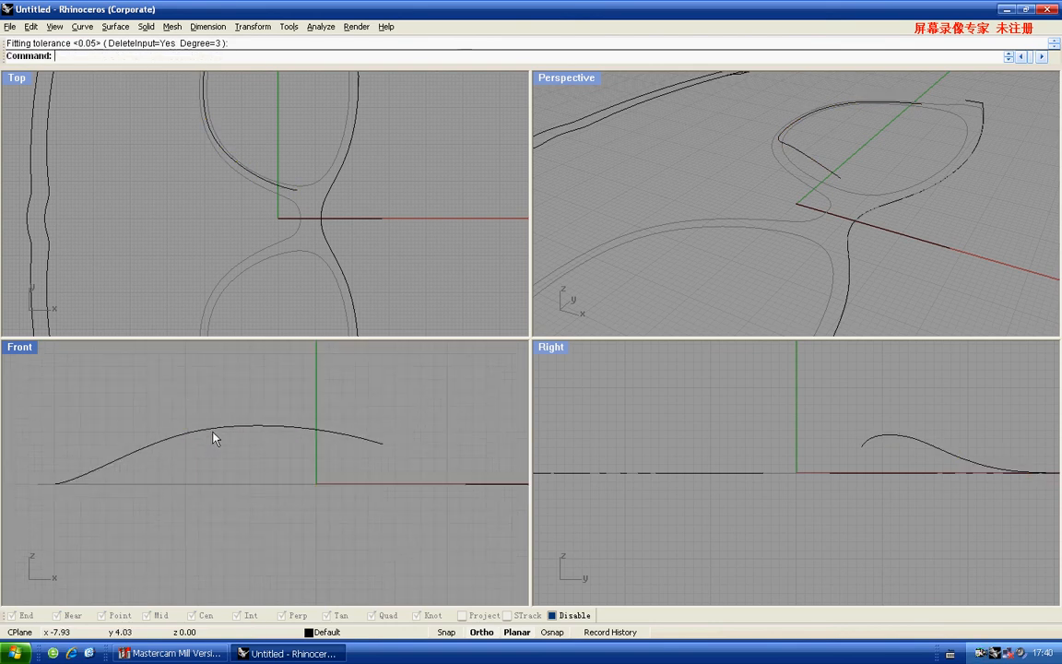
key("F10")
left_click(204, 428)
key("F10")
scroll(205, 427, "down", 6)
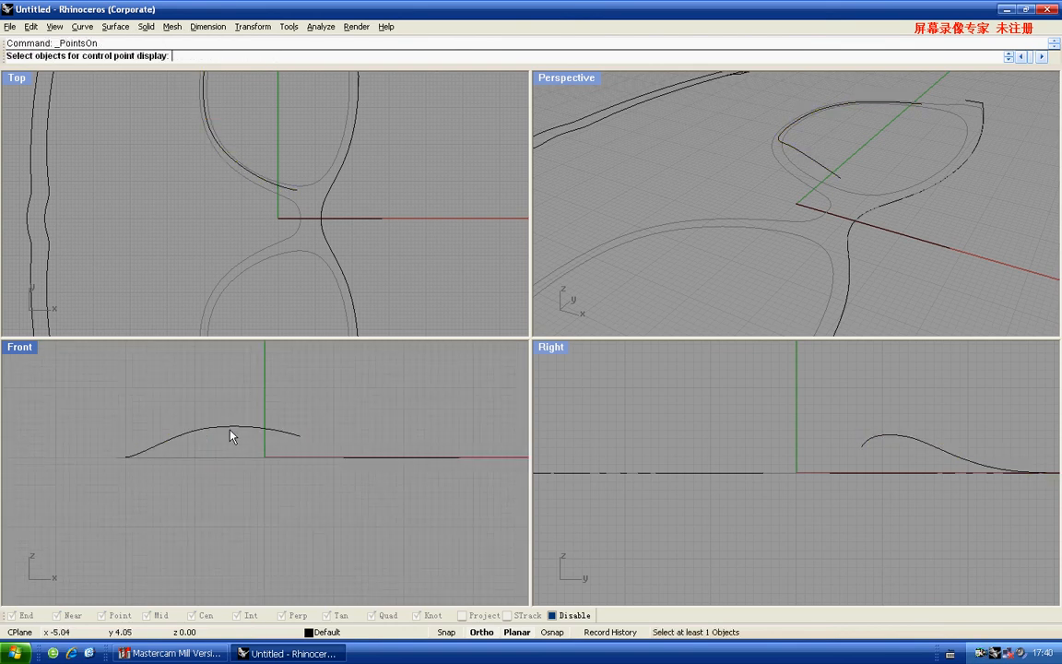
left_click(224, 428)
scroll(184, 439, "up", 5)
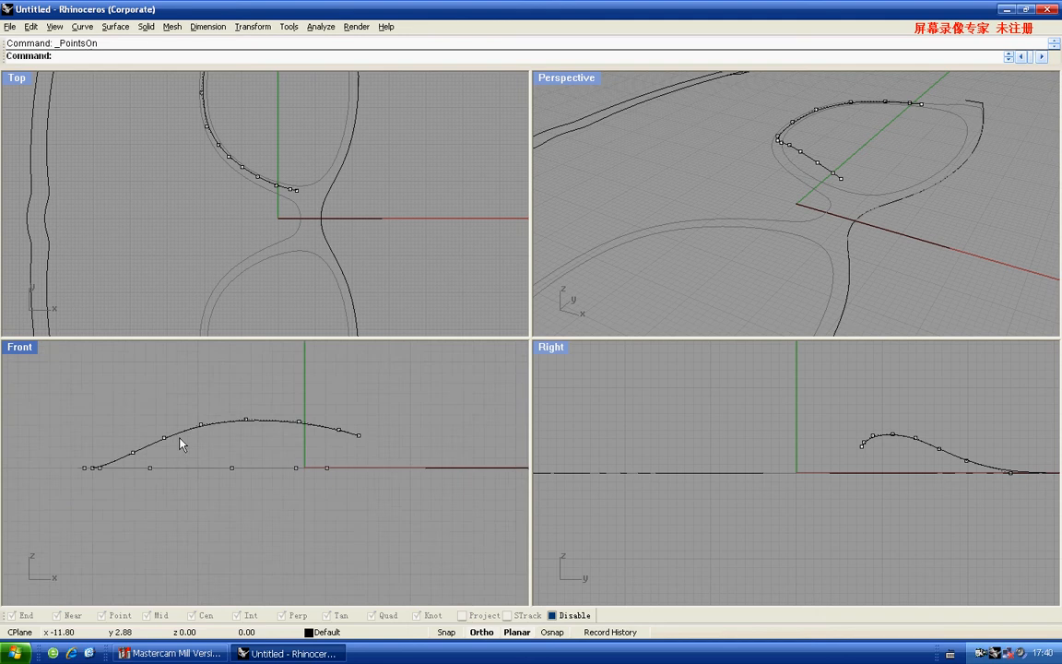
key("F11")
Display the curvature graph for the fitted curve
left_click(206, 420)
right_click_drag(205, 415, 245, 419)
type("cg")
key("Return")
scroll(244, 419, "down", 4)
Show the control points and raise the one at the curve's crest by 0.1 in the Front view
key("F10")
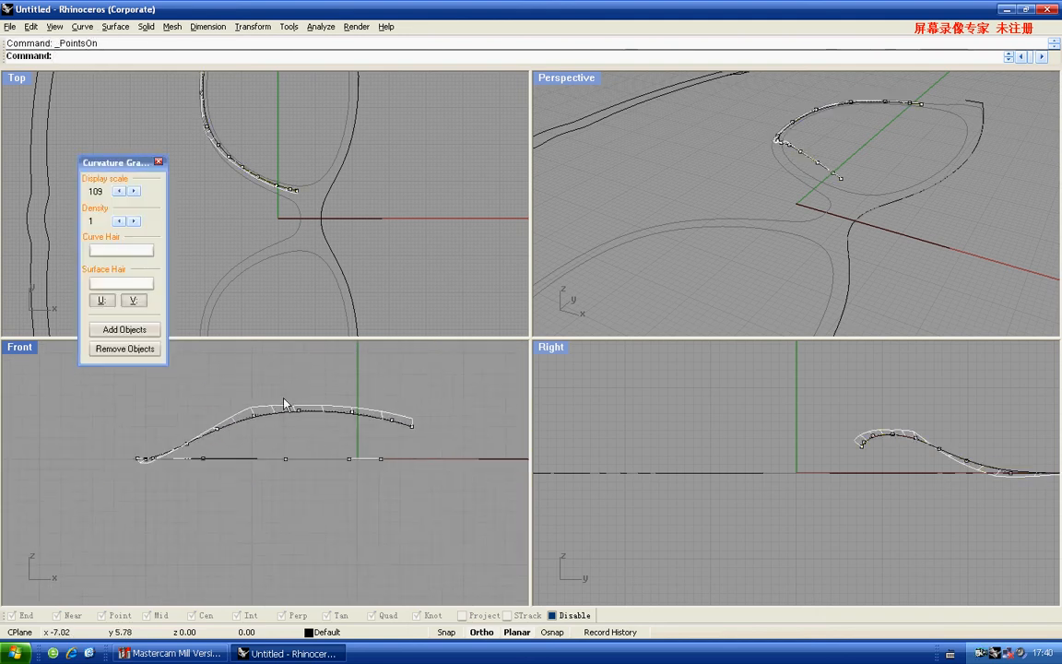
left_click(300, 411)
scroll(293, 411, "up", 4)
left_click_drag(292, 406, 288, 393)
type("0.1")
key("Return")
scroll(288, 393, "down", 8)
right_click_drag(247, 418, 274, 409)
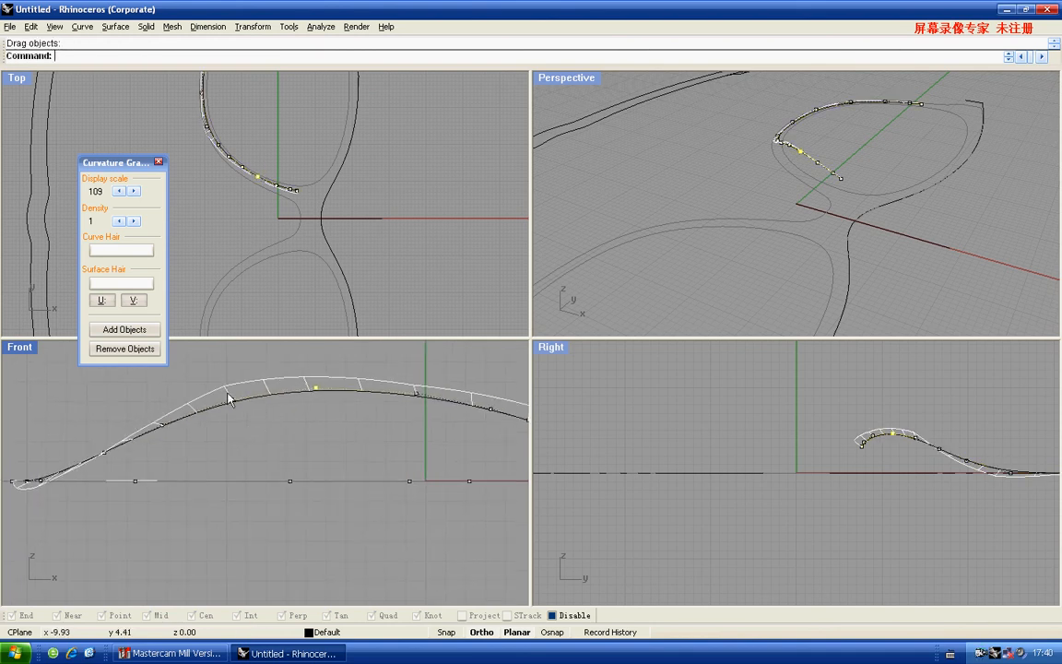
Raise the control point just before the crest slightly to even out the curvature graph
left_click_drag(218, 386, 247, 422)
mouse_move(146, 415)
left_mouse_down()
mouse_move(171, 433)
mouse_move(156, 411)
left_mouse_up()
scroll(167, 428, "up", 6)
type("0")
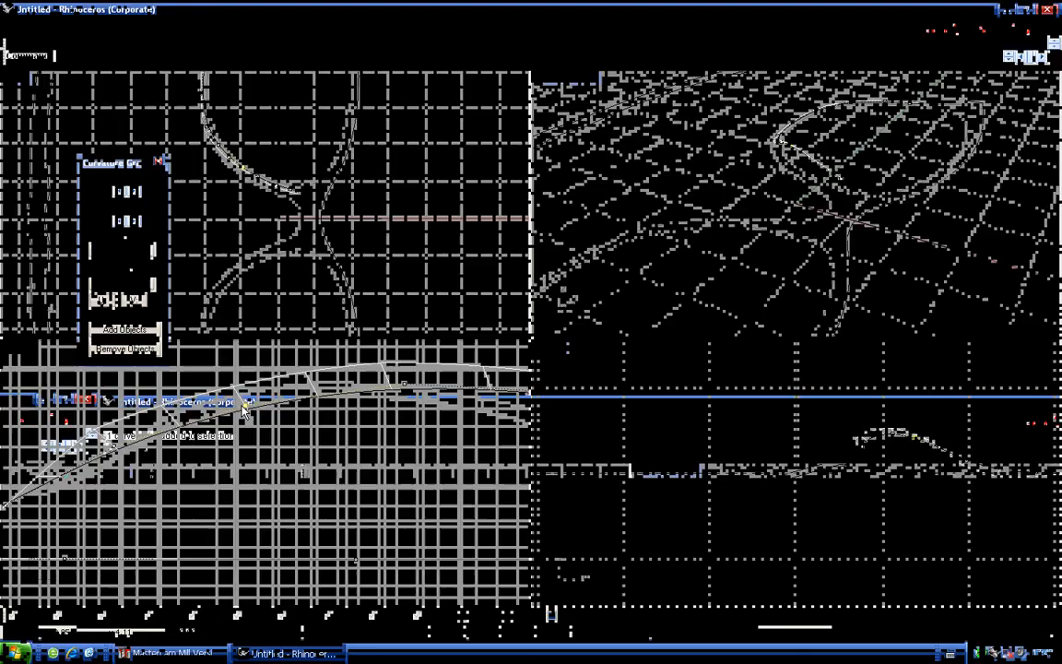
left_click_drag(243, 405, 242, 398)
scroll(241, 397, "down", 8)
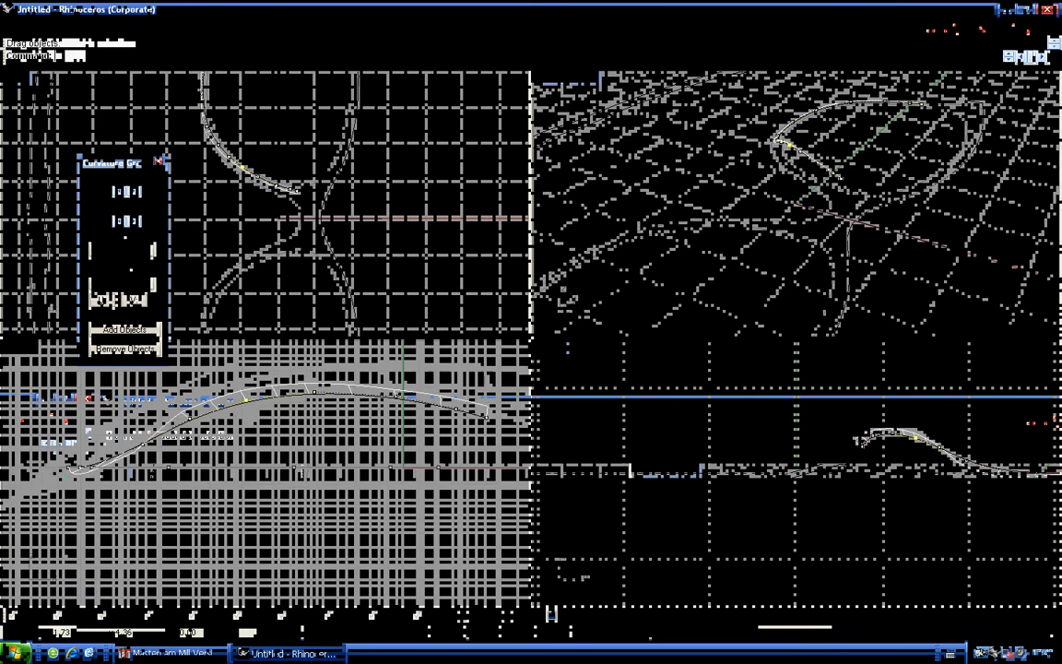
Examine the curvature graph in the Right view, hide the control points and inspect the curve in the Top view
right_click_drag(968, 427, 708, 431)
scroll(707, 461, "up", 10)
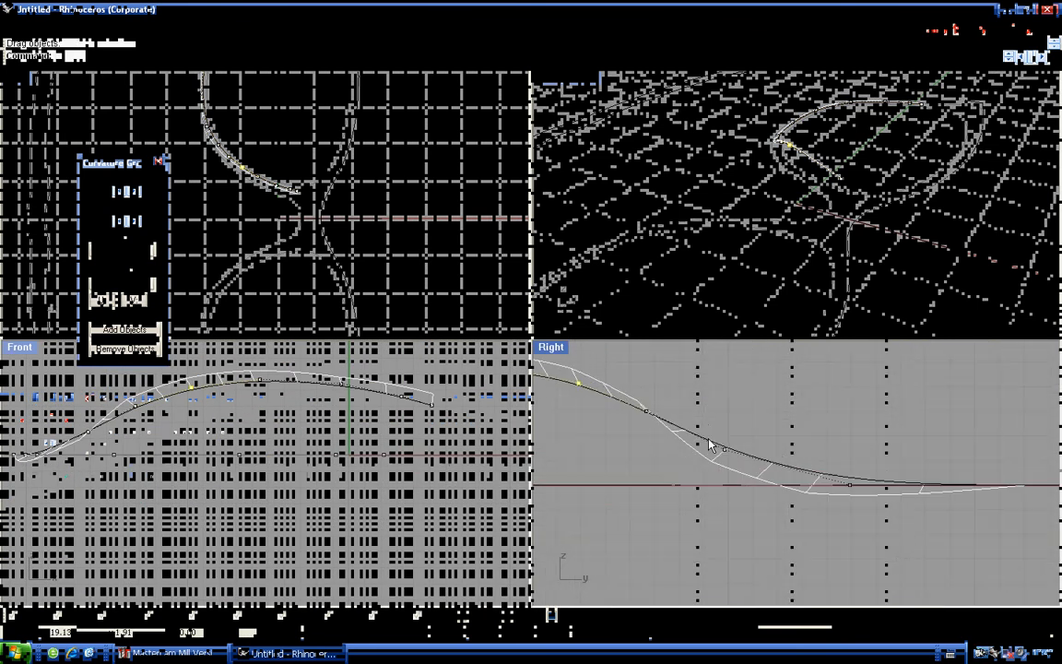
left_click(708, 424)
key("Escape")
right_click_drag(222, 98, 208, 195)
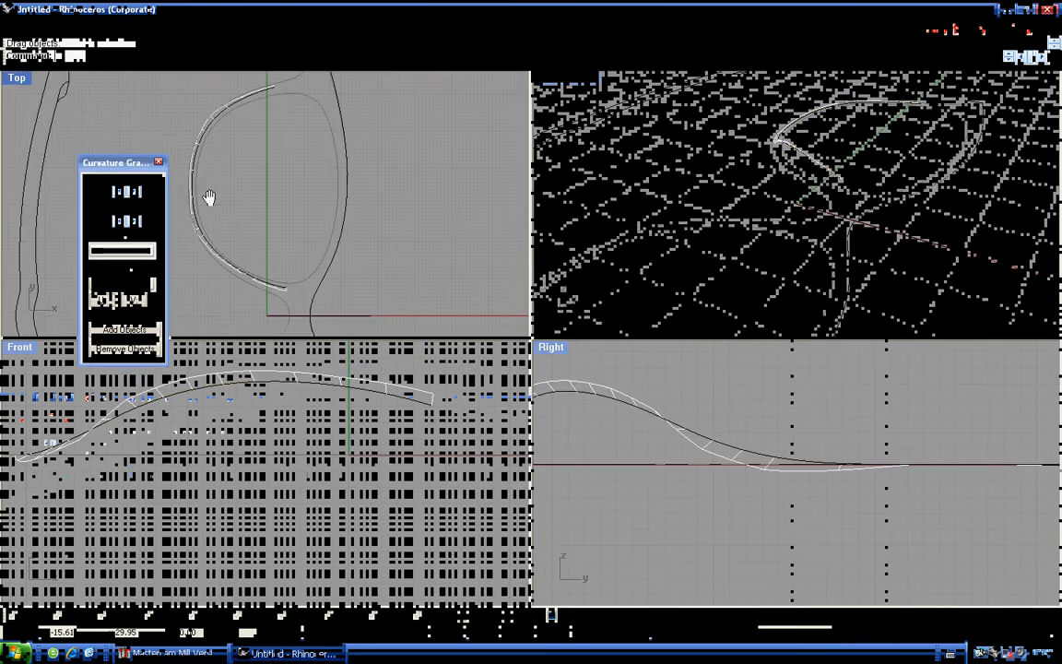
Raise the three control points at the curve's upper end slightly, tapering toward the tip, in the Right view
right_click_drag(224, 134, 234, 189)
left_click_drag(240, 124, 403, 221)
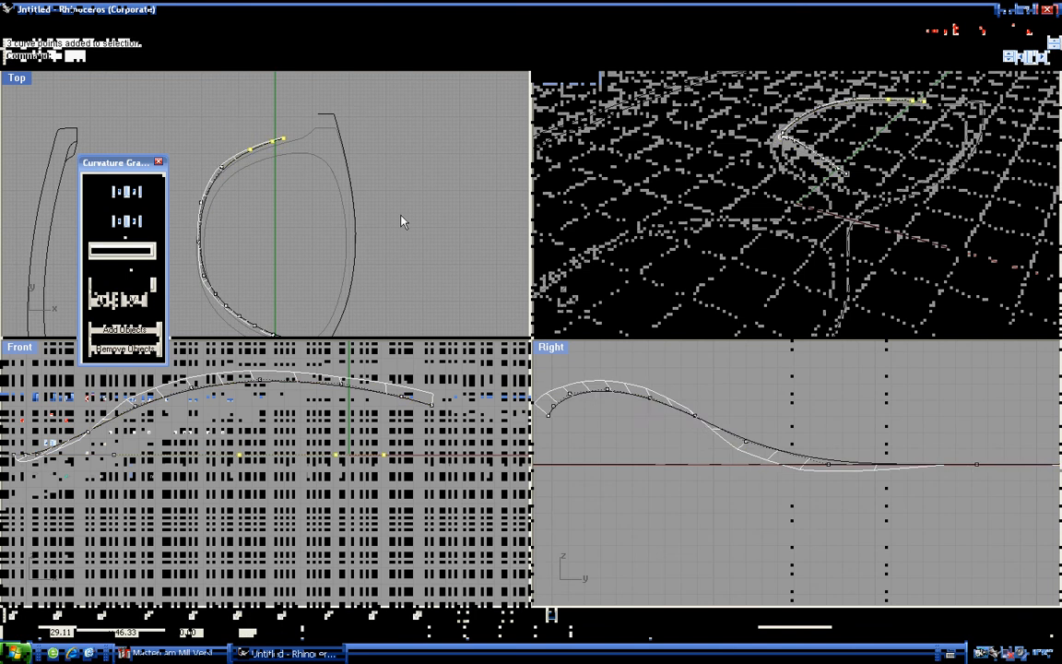
scroll(737, 444, "down", 4)
right_click_drag(728, 436, 774, 431)
scroll(775, 430, "up", 6)
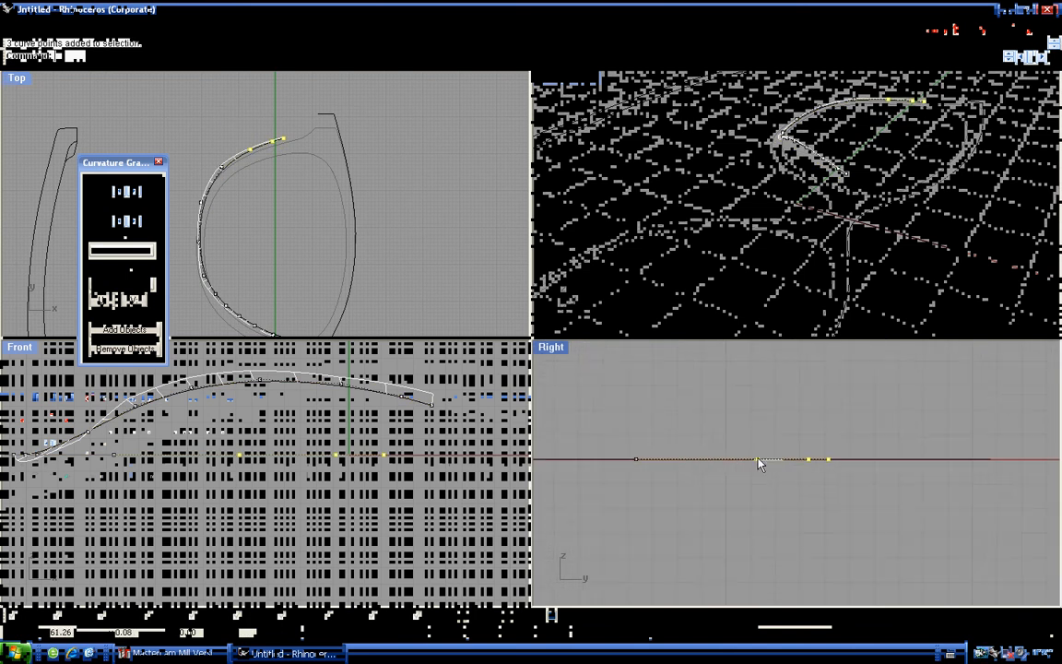
left_click_drag(757, 459, 834, 455)
left_click(784, 440)
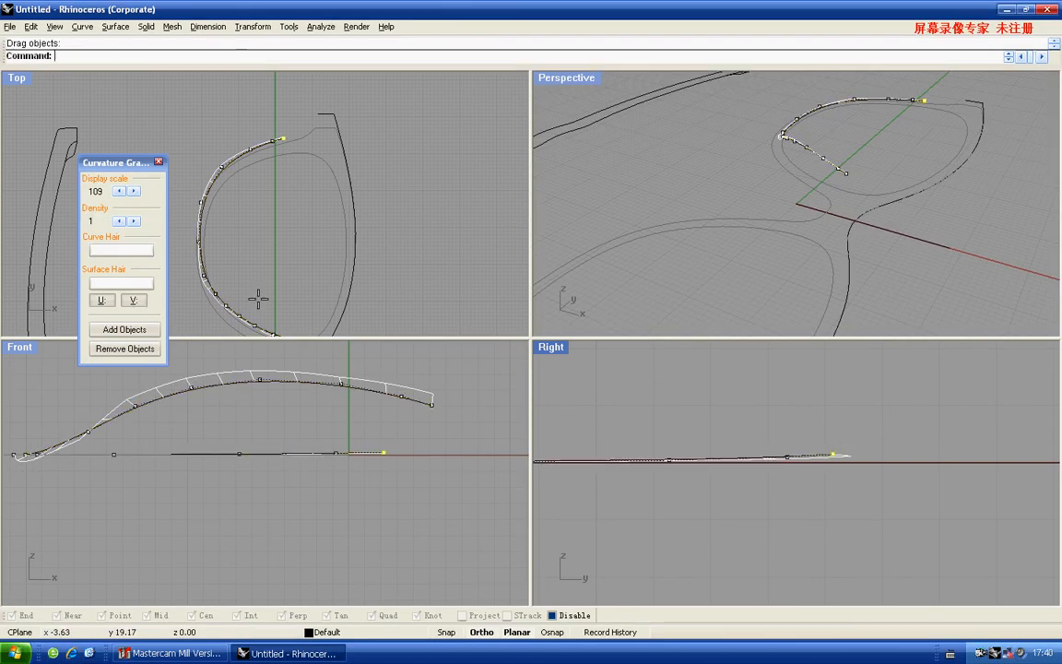
Close the curvature graph, hide the control points and mirror the curve about the X axis from 0,0
left_click(161, 162)
scroll(330, 246, "down", 2)
key("Escape")
key("Escape")
right_click_drag(279, 249, 305, 224)
left_click(203, 180)
type("mi")
key("Return")
type("0,0")
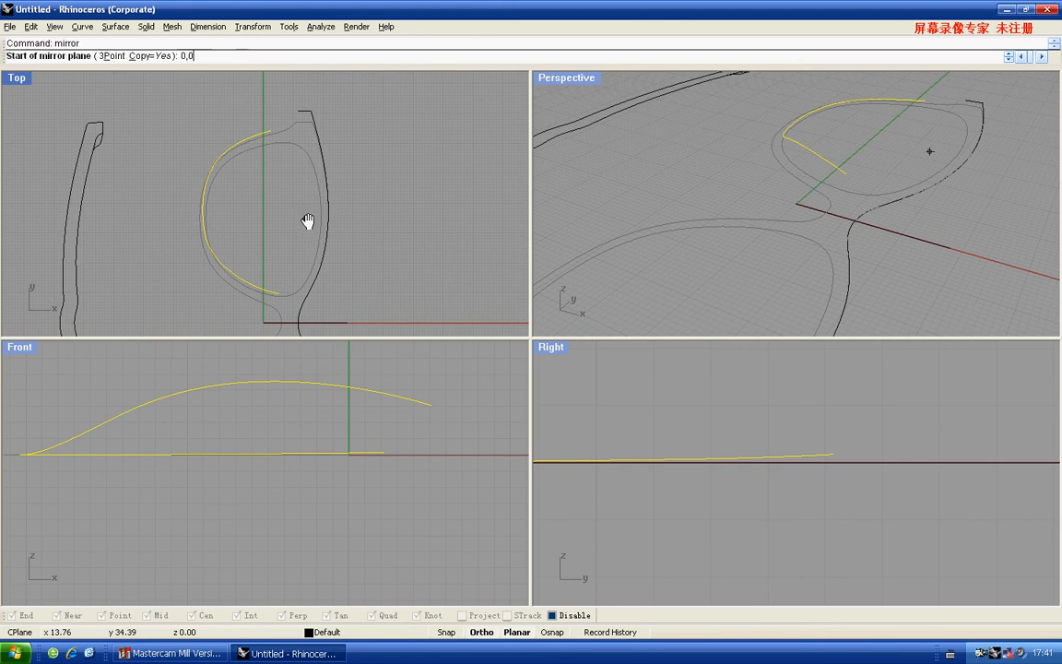
key("Return")
right_click_drag(384, 284, 366, 205)
left_click(365, 200)
key("Escape")
right_click_drag(286, 227, 263, 179)
Try to blend the original and mirrored curves across the bridge with curvature continuity
type("blend")
key("Return")
scroll(267, 257, "up", 3)
left_click(249, 249)
left_click(237, 187)
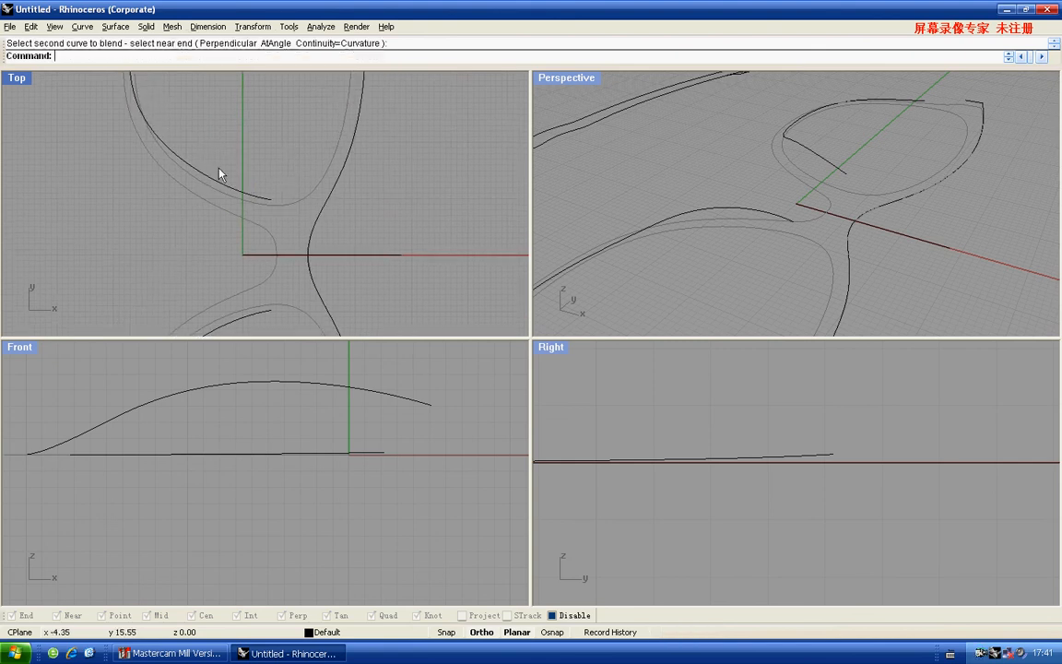
scroll(219, 161, "up", 2)
left_click(224, 220)
right_click_drag(241, 191, 273, 214)
left_click(273, 213)
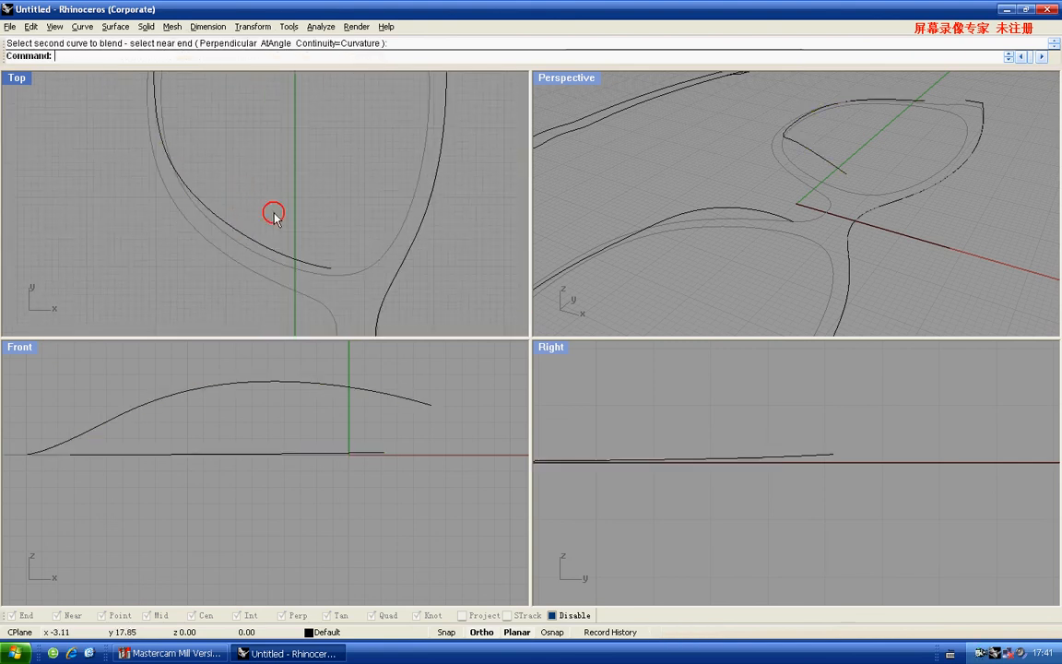
Undo the mirrored copy, the raised end points and the preceding drag edits, and hide the control points
key("ctrl+z")
key("ctrl+z")
key("ctrl+z")
key("ctrl+z")
key("Escape")
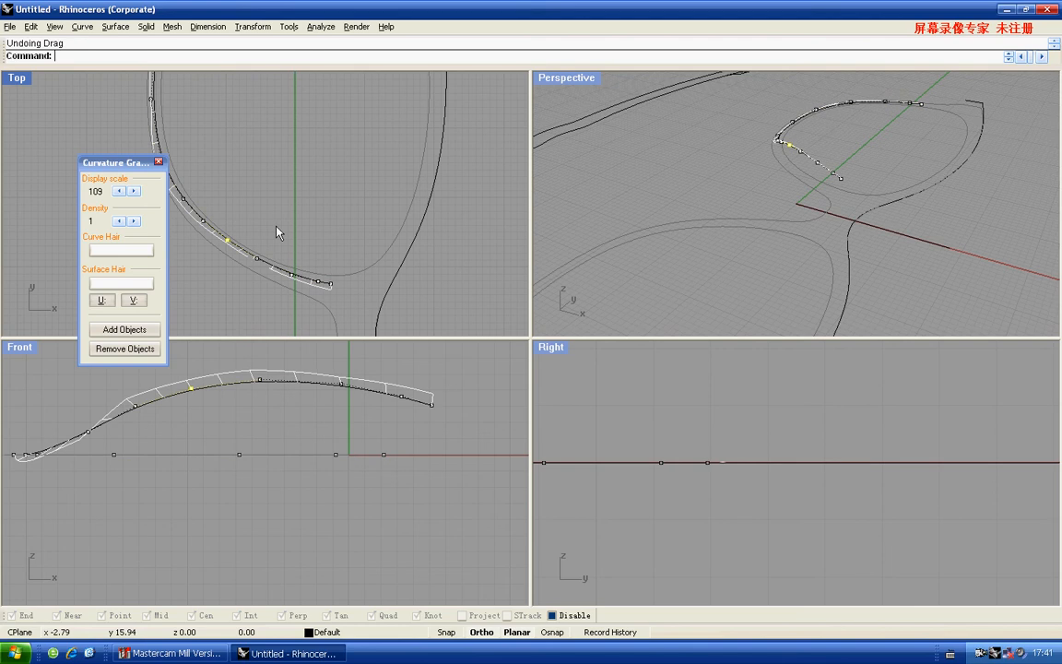
Close the curvature graph and display it again for the fitted curve
scroll(277, 230, "down", 2)
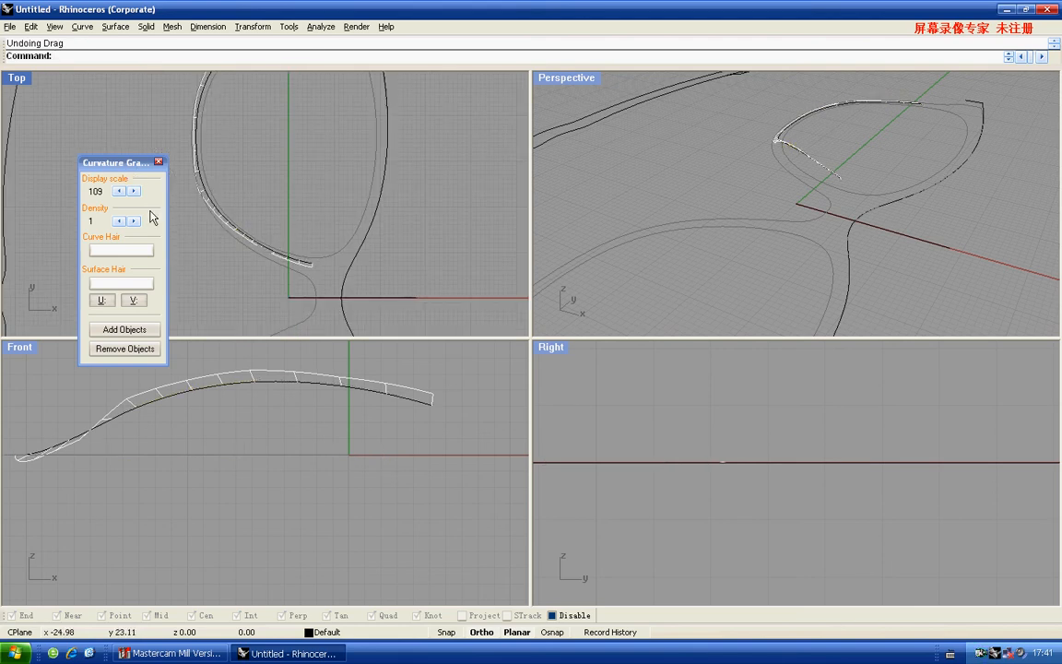
scroll(340, 395, "down", 2)
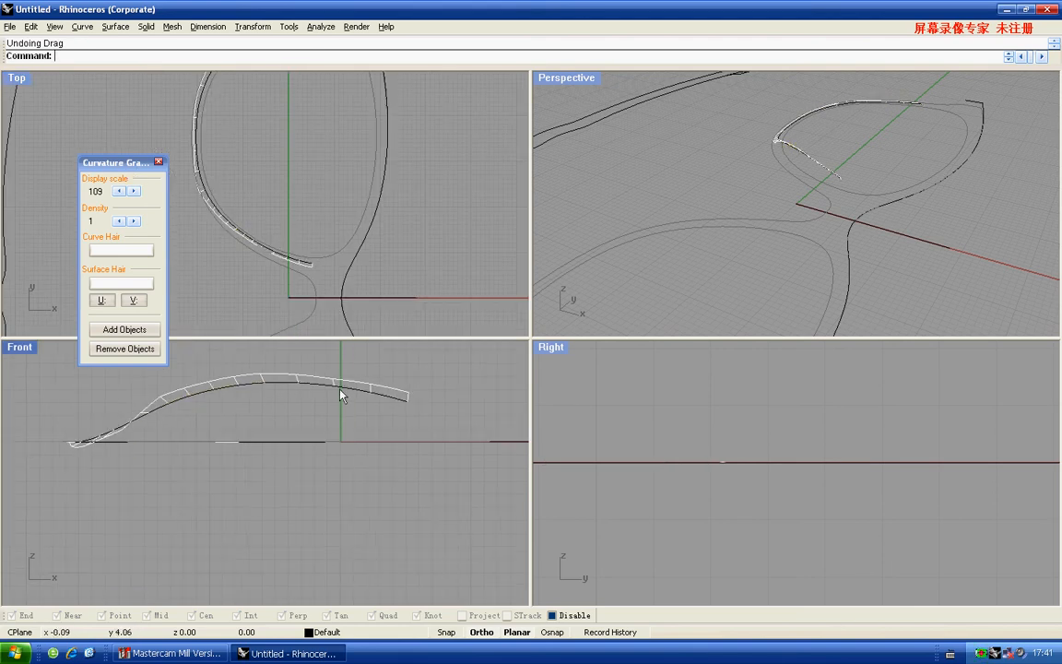
left_click(159, 162)
scroll(309, 179, "down", 6)
scroll(297, 188, "up", 4)
left_click(292, 185)
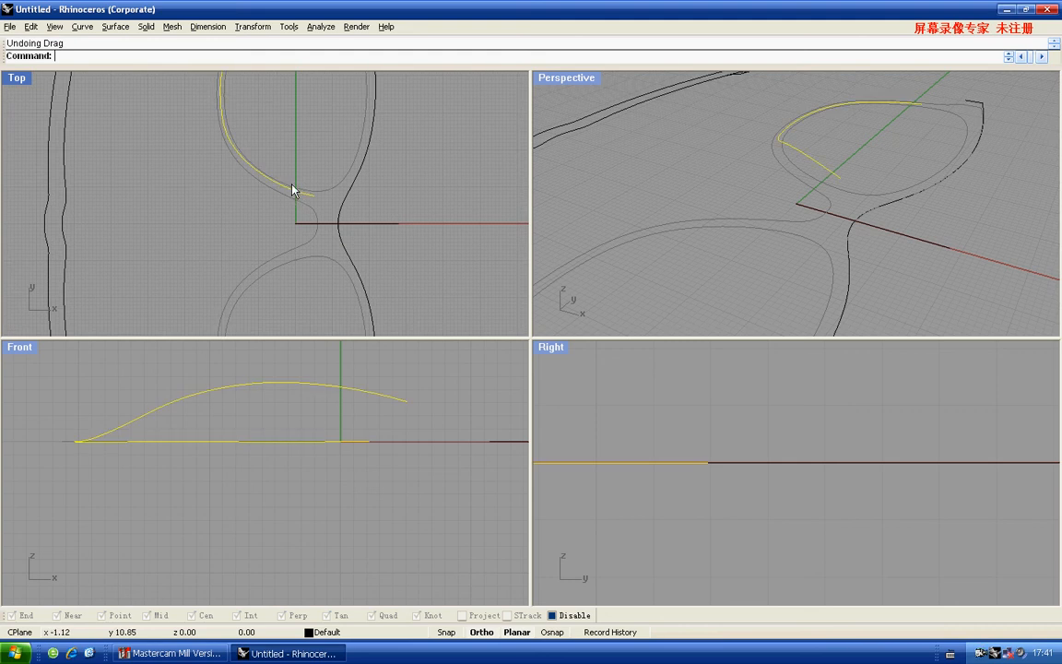
right_click_drag(291, 184, 299, 211)
type("cg")
key("Return")
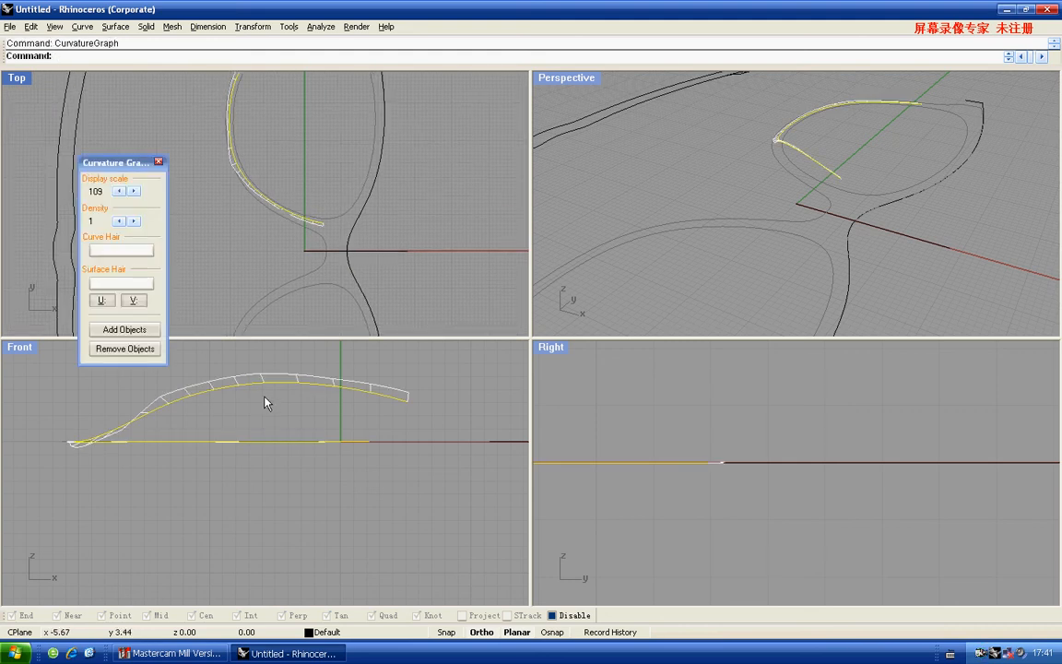
Show the control points and shift the one just before the crest by 0.05 in the Front view
right_click_drag(222, 401, 243, 398)
key("F10")
scroll(223, 395, "up", 4)
scroll(236, 380, "up", 4)
mouse_move(225, 372)
left_mouse_down()
mouse_move(239, 385)
mouse_move(236, 369)
left_mouse_up()
type("0.05")
key("Return")
scroll(237, 368, "down", 4)
right_click_drag(237, 370, 255, 363)
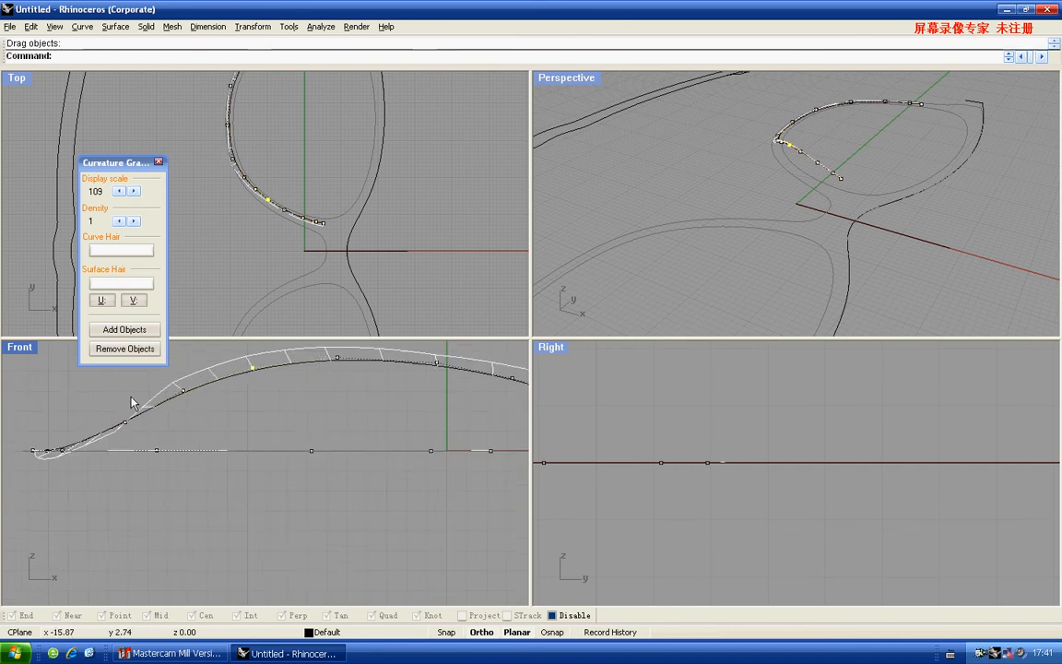
Shift the control point between the crest and the inflection by 0.05 in the Front view
scroll(191, 397, "up", 3)
left_click(187, 392)
left_click_drag(187, 393, 183, 398)
type("0.05")
key("Return")
scroll(221, 375, "down", 6)
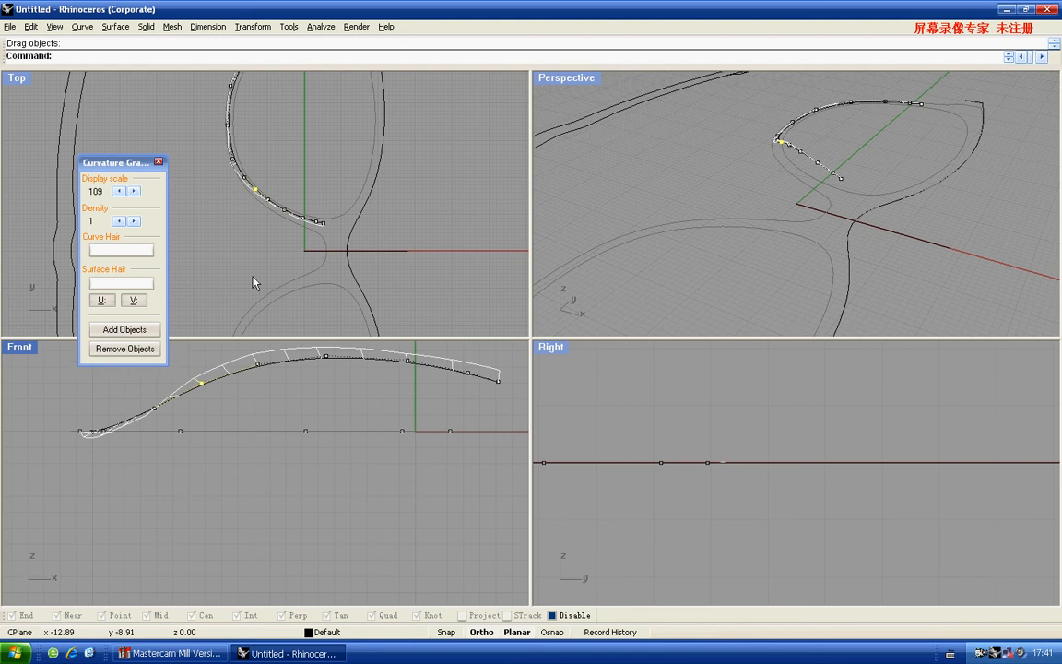
Close the curvature graph and hide the curve's control points
left_click(158, 162)
right_click_drag(327, 155, 326, 164)
key("Escape")
key("Escape")
Show the control points and raise those at the curve's upper end in 0.05 steps in the Right view
left_click_drag(299, 185, 228, 232)
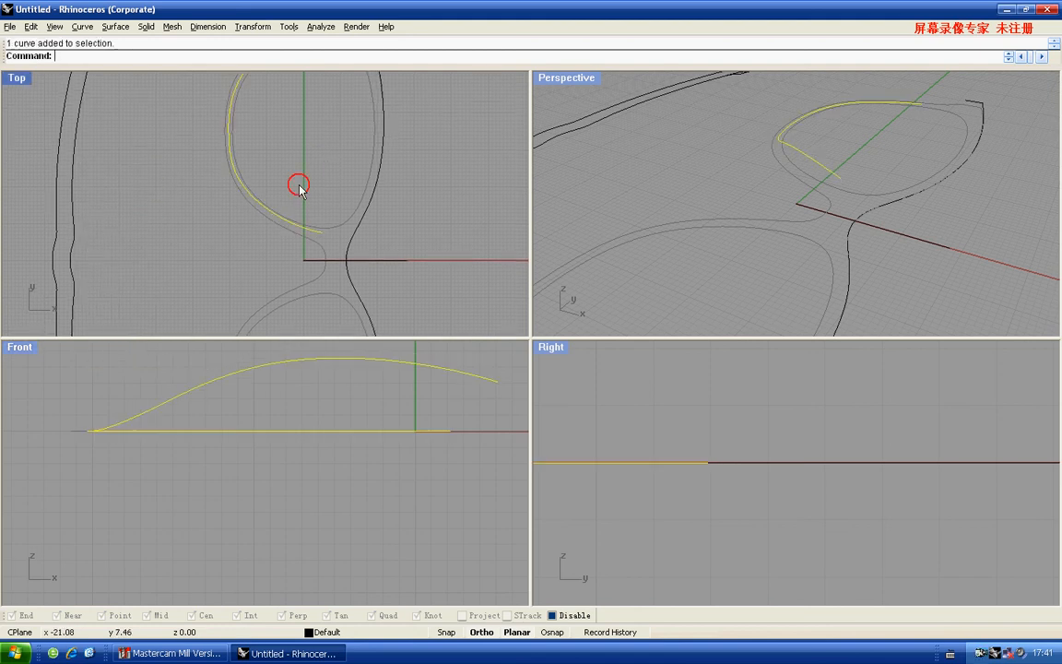
right_click_drag(836, 490, 815, 480)
scroll(686, 458, "down", 15)
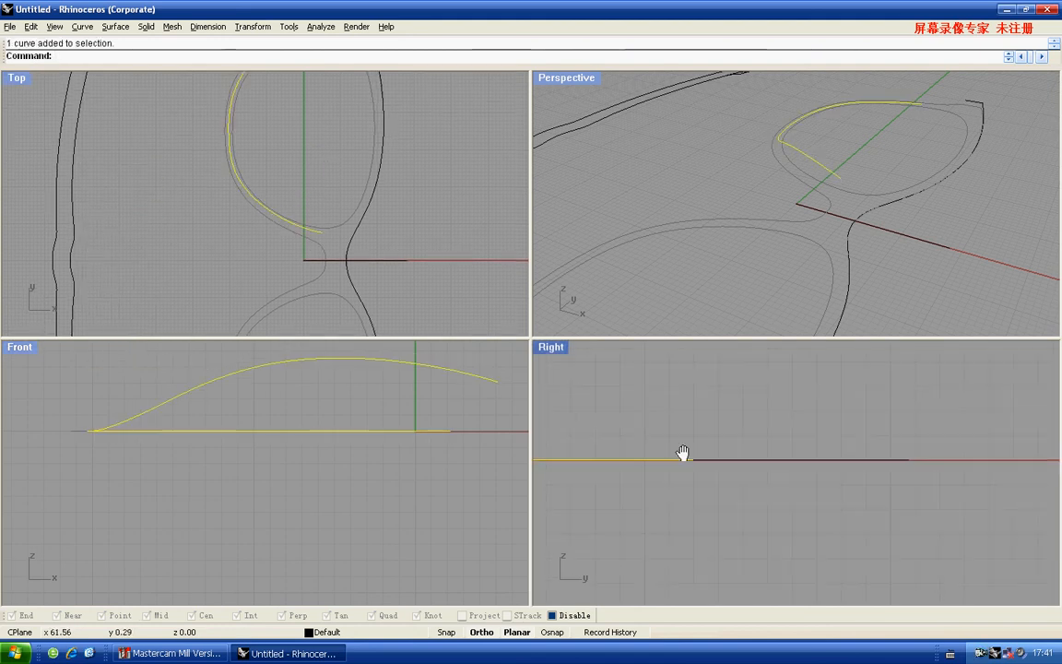
scroll(686, 457, "down", 11)
scroll(689, 454, "up", 18)
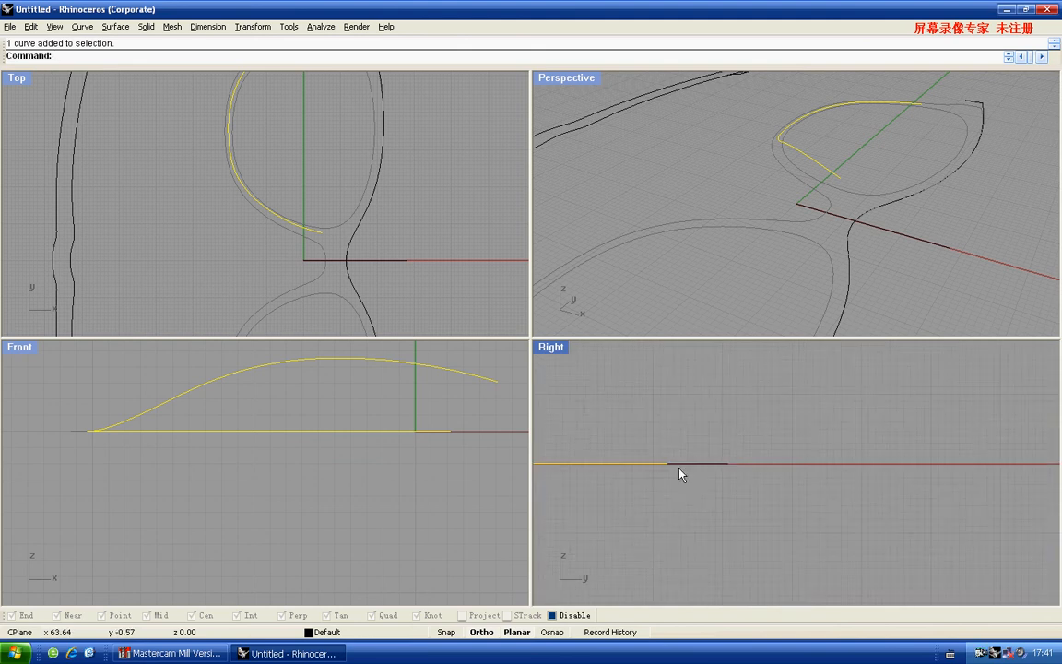
scroll(343, 293, "down", 8)
scroll(323, 191, "up", 4)
key("F10")
left_click_drag(267, 167, 341, 200)
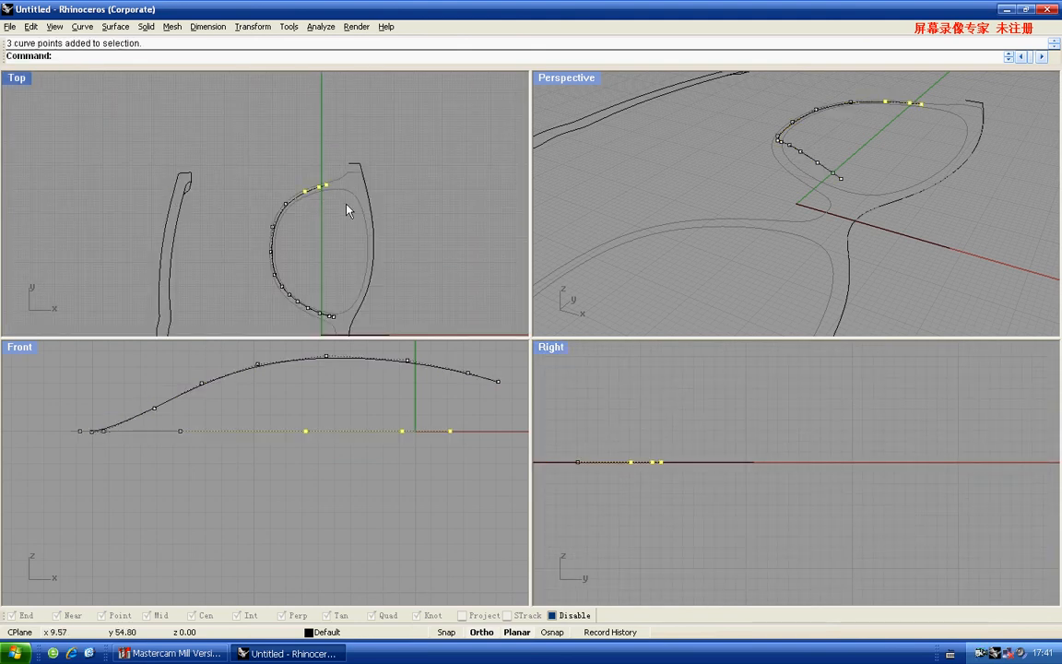
left_click_drag(621, 460, 716, 437)
key("Return")
scroll(687, 463, "up", 6)
key("Return")
type("0.05")
key("Return")
scroll(716, 437, "down", 6)
key("Escape")
key("Escape")
Mirror the adjusted curve about the X axis, starting the mirror plane at 0,0
scroll(326, 265, "down", 2)
mouse_move(325, 268)
right_mouse_down()
mouse_move(307, 232)
mouse_move(331, 223)
mouse_move(309, 266)
right_mouse_up()
type("mirror")
key("Return")
type("0,0")
key("Return")
left_click(346, 246)
key("Escape")
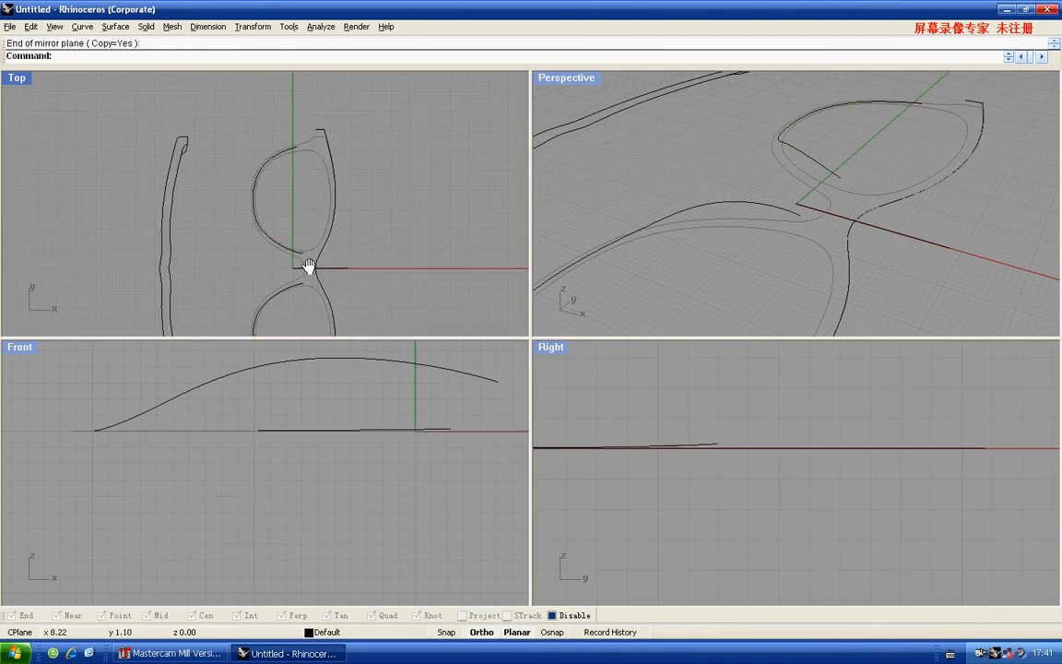
Blend the original and mirrored curves across the bridge with curvature continuity
type("blend")
key("Return")
scroll(286, 257, "up", 6)
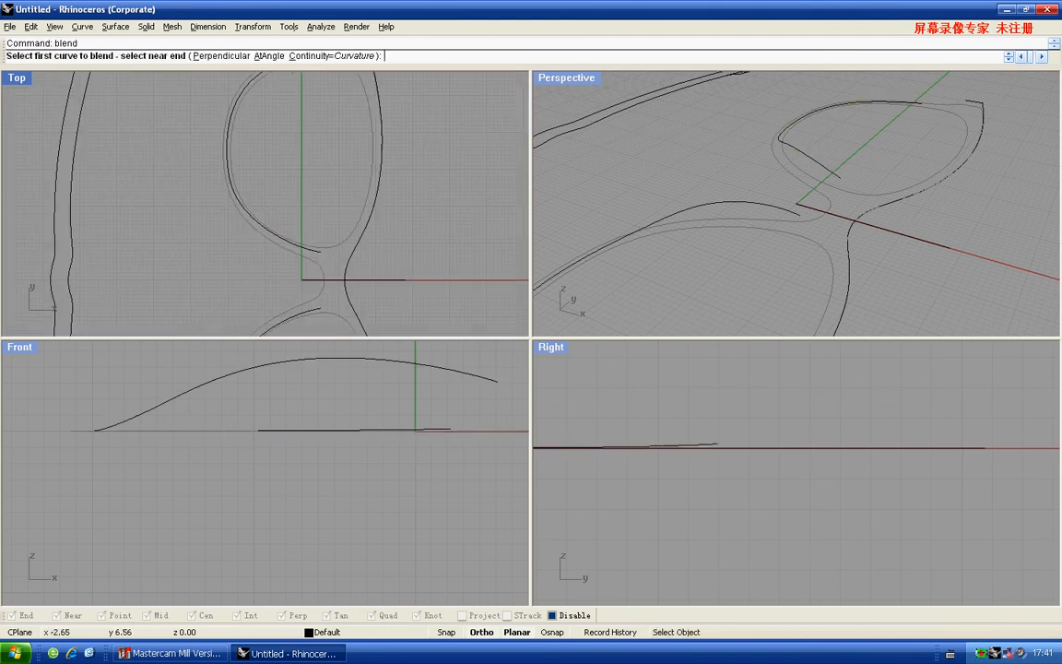
left_click(319, 255)
right_click_drag(329, 327, 322, 275)
left_click(306, 260)
Join the blend with the original and mirrored curves
left_click_drag(369, 191, 312, 265)
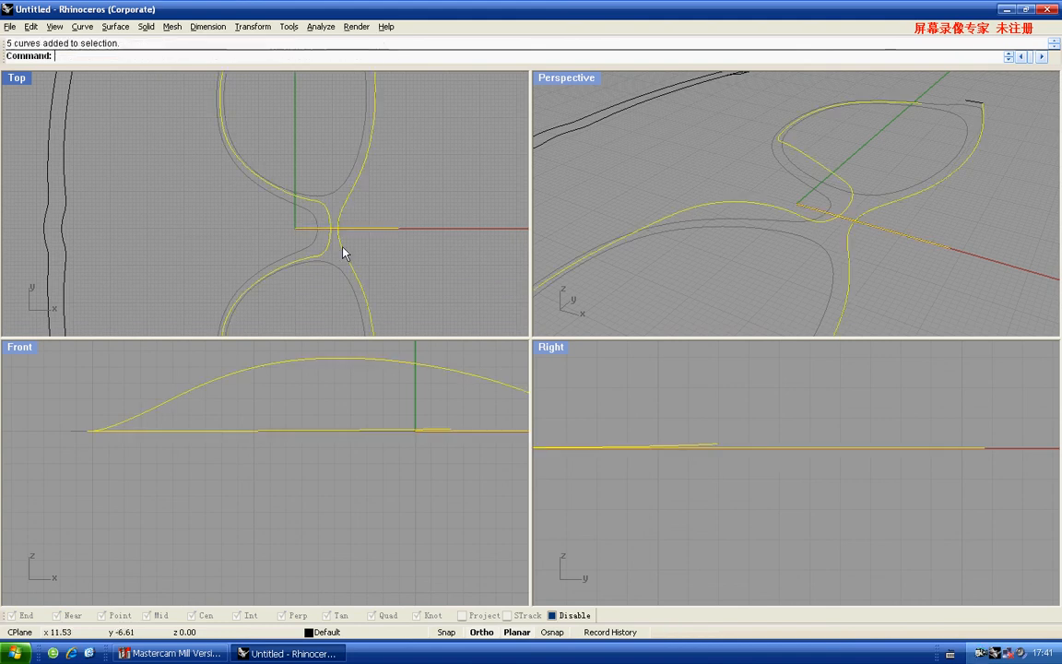
right_click_drag(328, 178, 273, 219)
key("ctrl+j")
Show the joined curve's control points and raise the four bridge points slightly in the Front view
left_click(318, 247)
scroll(336, 395, "down", 3)
scroll(359, 396, "up", 2)
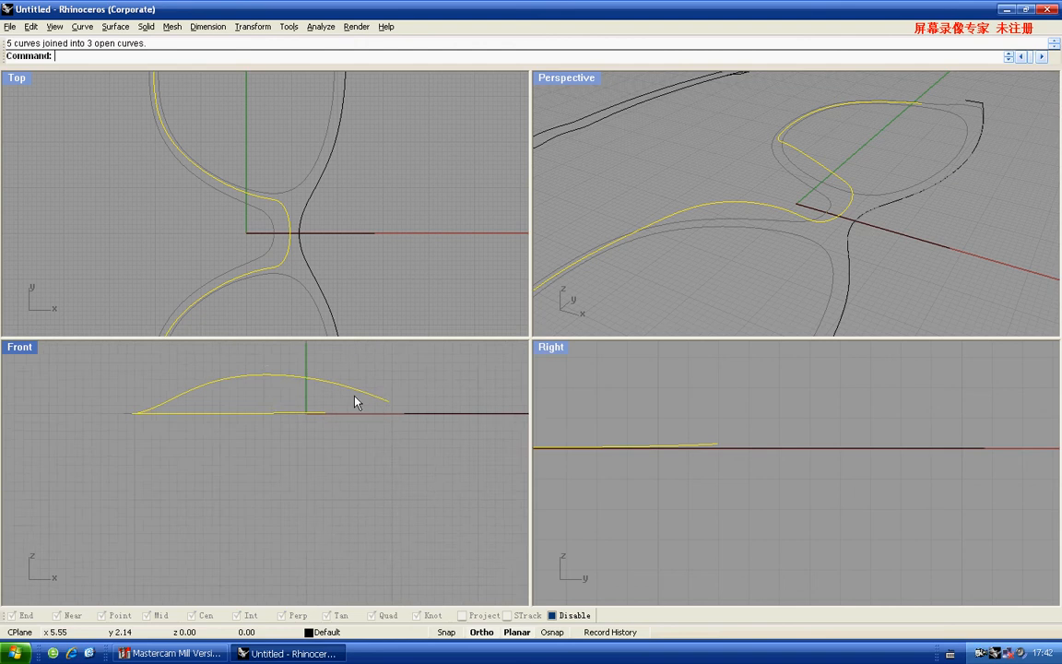
key("F10")
scroll(383, 395, "up", 2)
left_click_drag(362, 372, 426, 429)
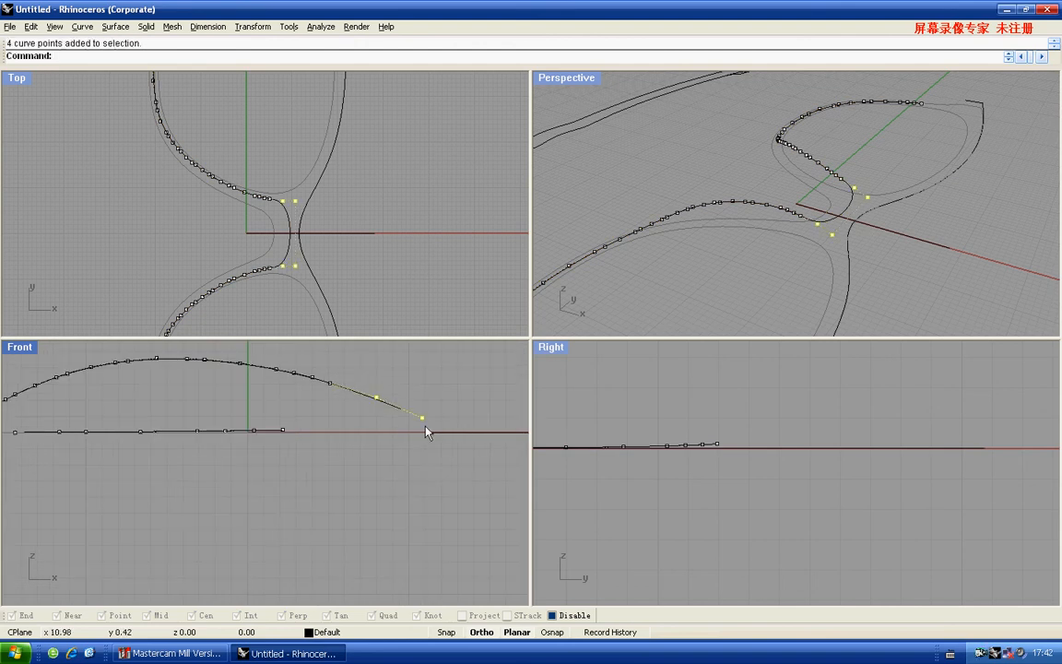
scroll(379, 400, "up", 2)
left_click_drag(375, 399, 450, 399)
Delete the two control points where the blend meets the side curves and hide the control points
scroll(323, 380, "down", 4)
right_click_drag(315, 376, 320, 380)
scroll(318, 377, "up", 4)
left_click_drag(312, 370, 336, 408)
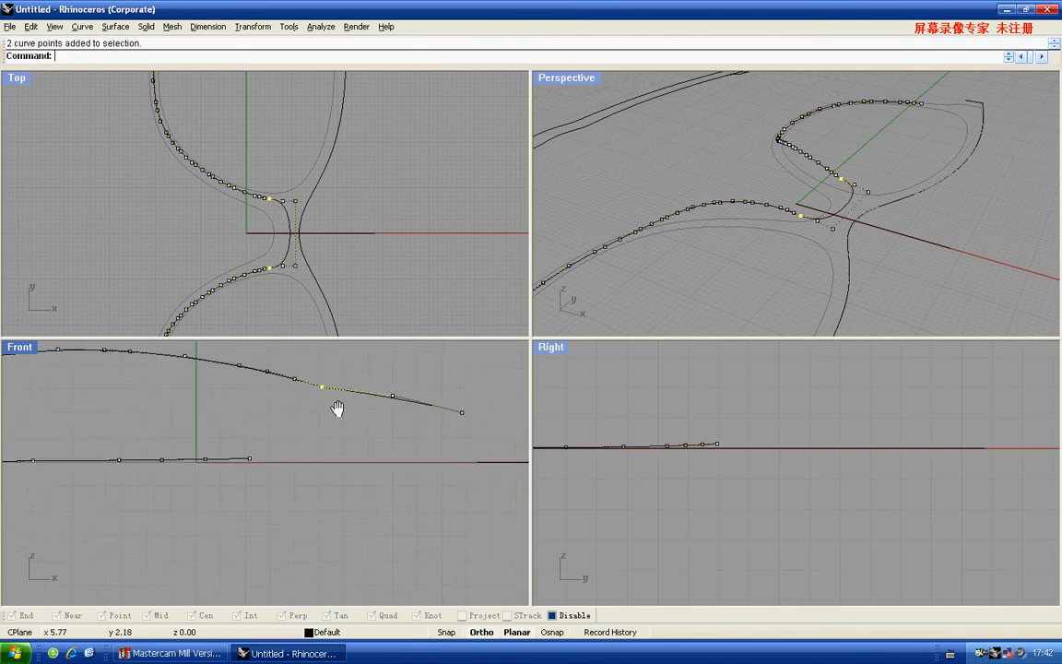
key("Delete")
scroll(311, 379, "down", 8)
scroll(305, 378, "up", 4)
key("Escape")
Refit the joined curve with a 0.05 tolerance at degree 3 and check its control points
left_click(294, 370)
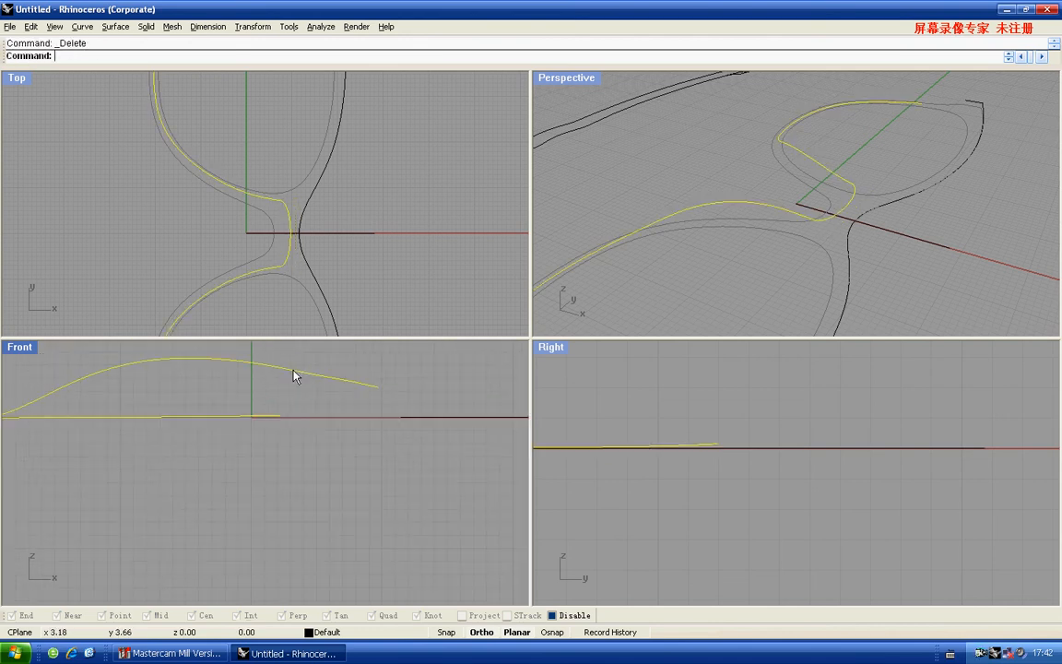
right_click_drag(294, 369, 296, 404)
right_click(296, 403)
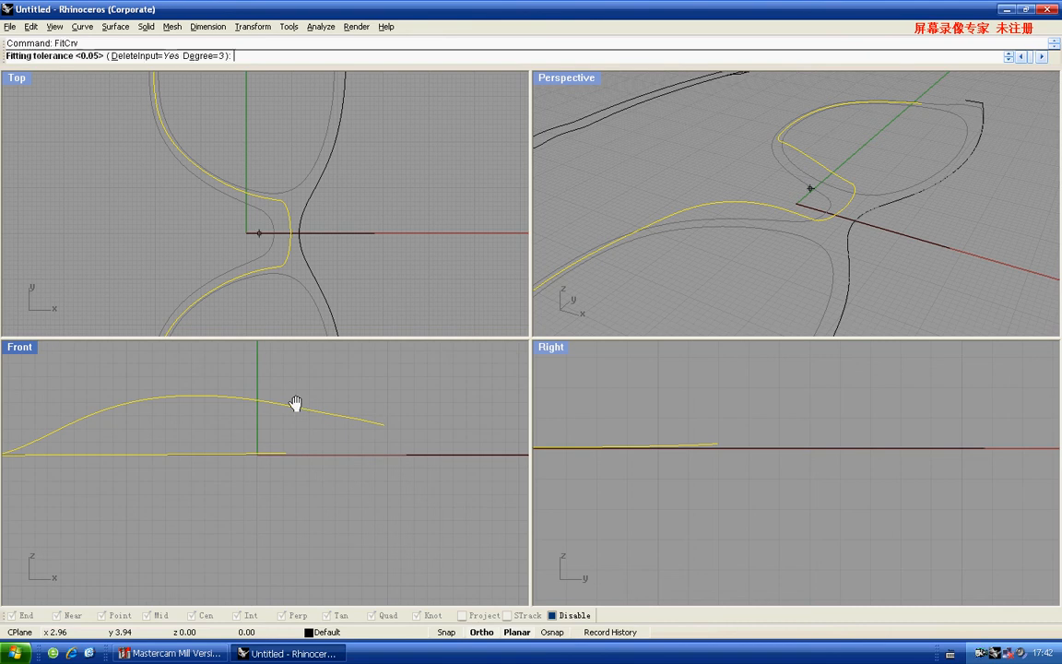
right_click(296, 403)
left_click(308, 400)
key("F10")
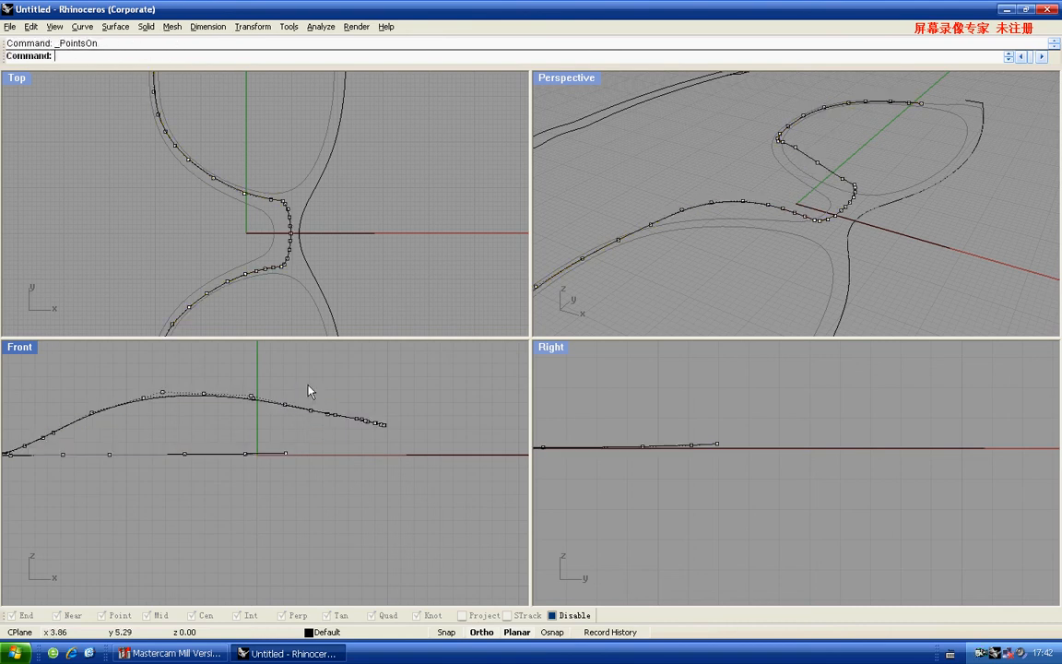
scroll(307, 430, "up", 3)
key("Escape")
Trim away the lower half of the fitted curve at the horizontal centre line
scroll(296, 244, "up", 3)
left_click(308, 261)
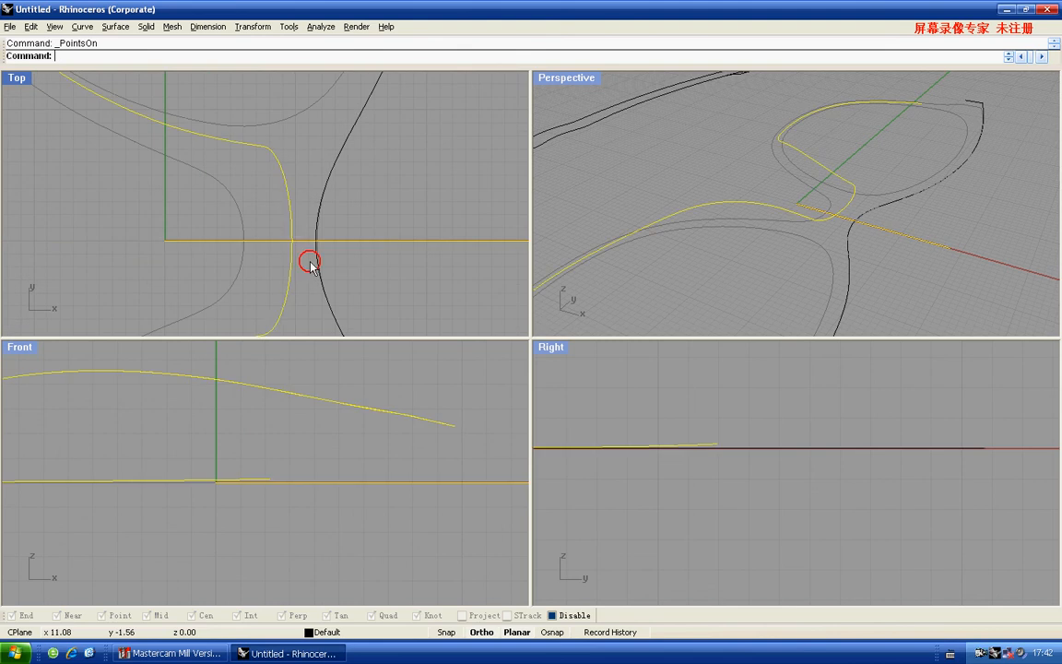
right_click_drag(278, 229, 279, 254)
key("Return")
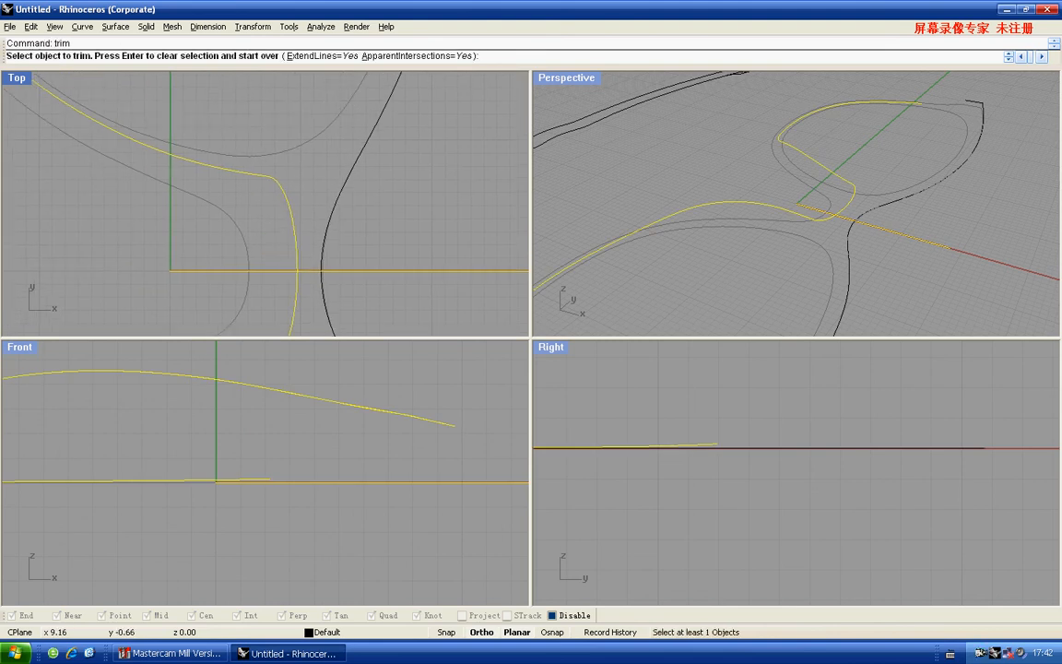
left_click(297, 279)
right_click(295, 225)
Show the remaining half's control points and delete the one at the sharp bridge corner
scroll(281, 185, "up", 2)
left_click(281, 185)
key("F10")
left_click(276, 178)
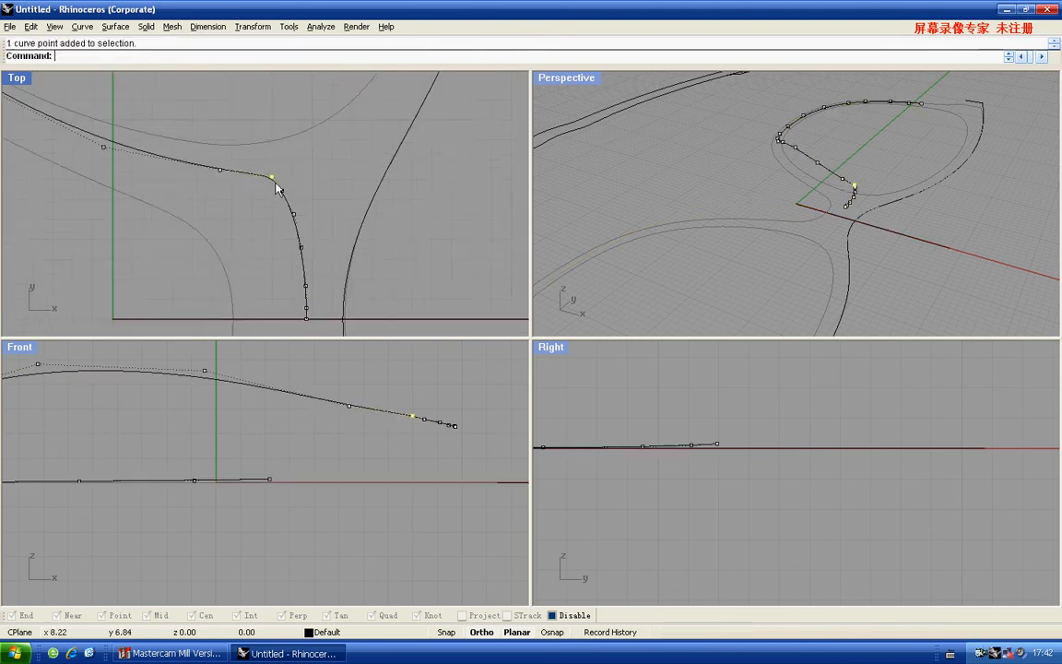
scroll(276, 178, "up", 4)
key("Delete")
Move the two control points beside the bridge corner in the Top view to round it, and hide the points
scroll(275, 180, "down", 2)
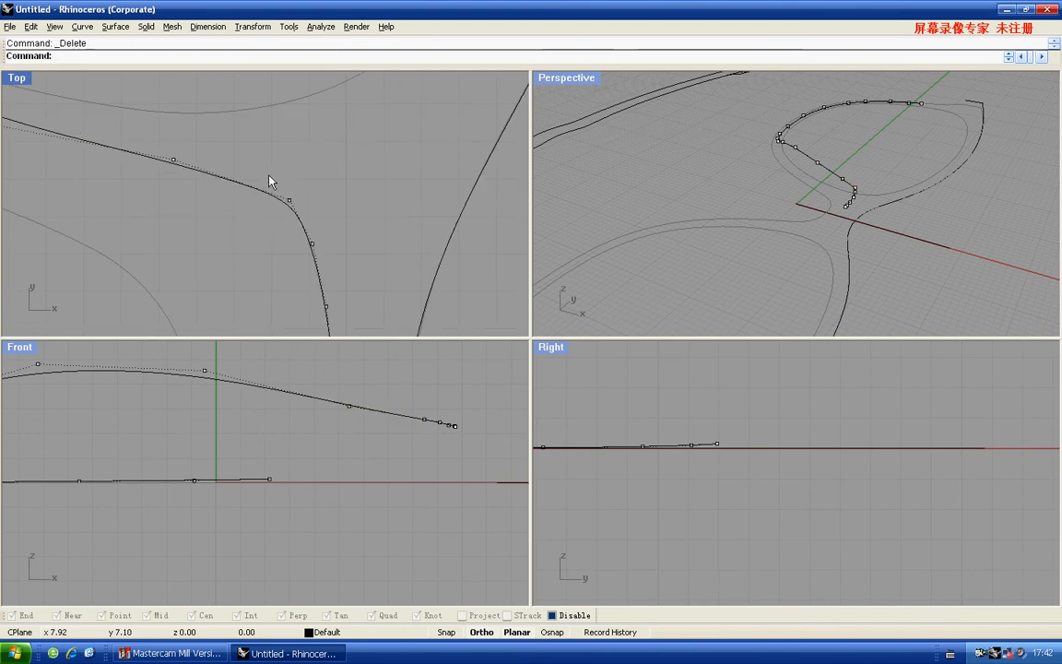
left_click(289, 197)
left_click_drag(289, 197, 295, 245)
scroll(313, 244, "down", 3)
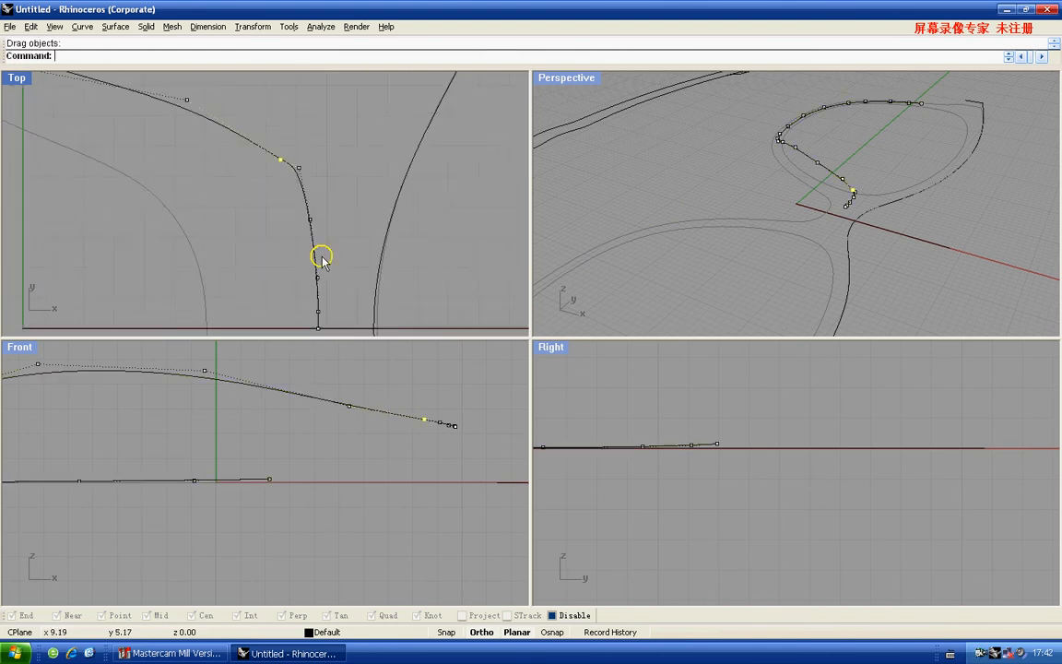
left_click(300, 170)
scroll(302, 169, "up", 3)
left_click_drag(301, 165, 303, 184)
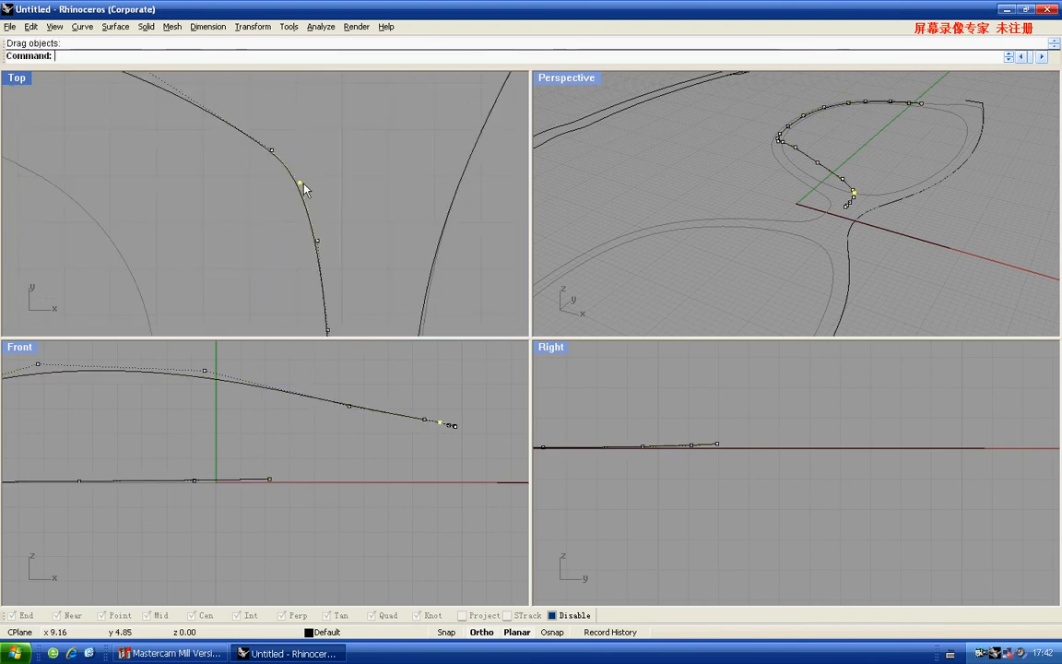
scroll(309, 212, "down", 3)
key("Escape")
scroll(303, 199, "down", 2)
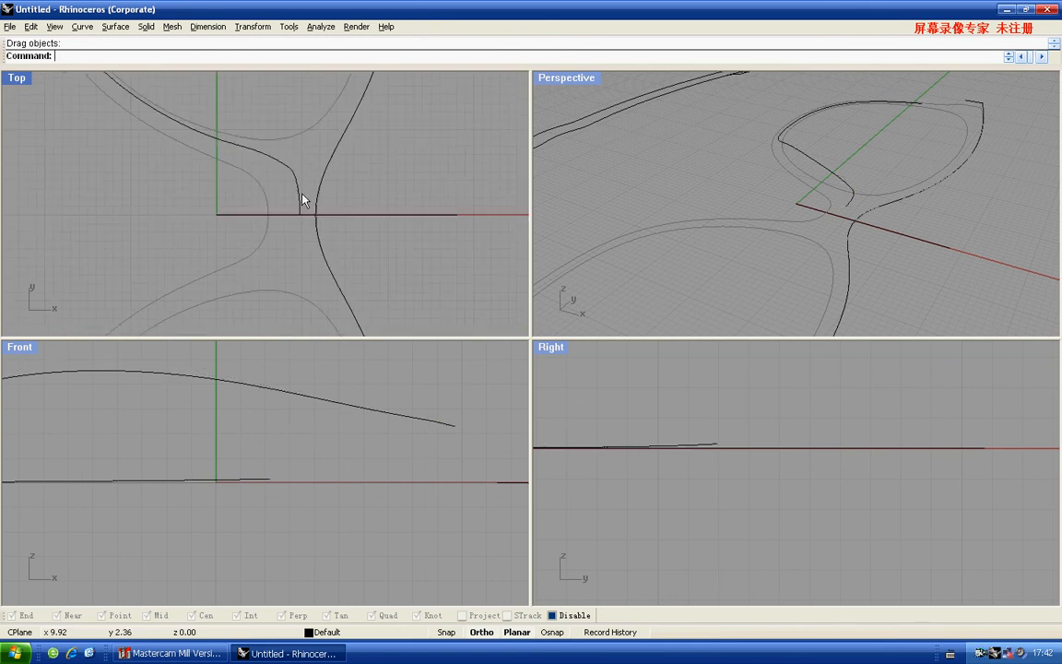
Mirror the smoothed half curve about the X axis, starting the mirror plane at 0,0
left_click(305, 163)
type("mi")
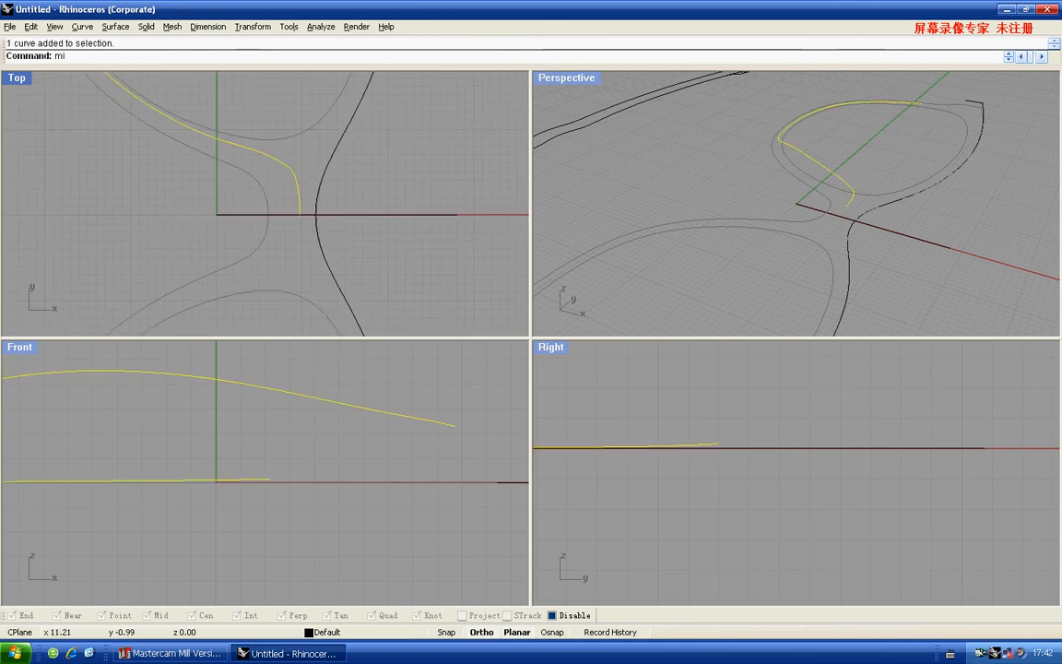
key("Return")
type("0,0")
key("Return")
left_click(353, 231)
Join the two mirrored halves of the bridge curve and show the joined curve's control points
left_click_drag(365, 183, 289, 229)
right_click_drag(305, 218, 306, 230)
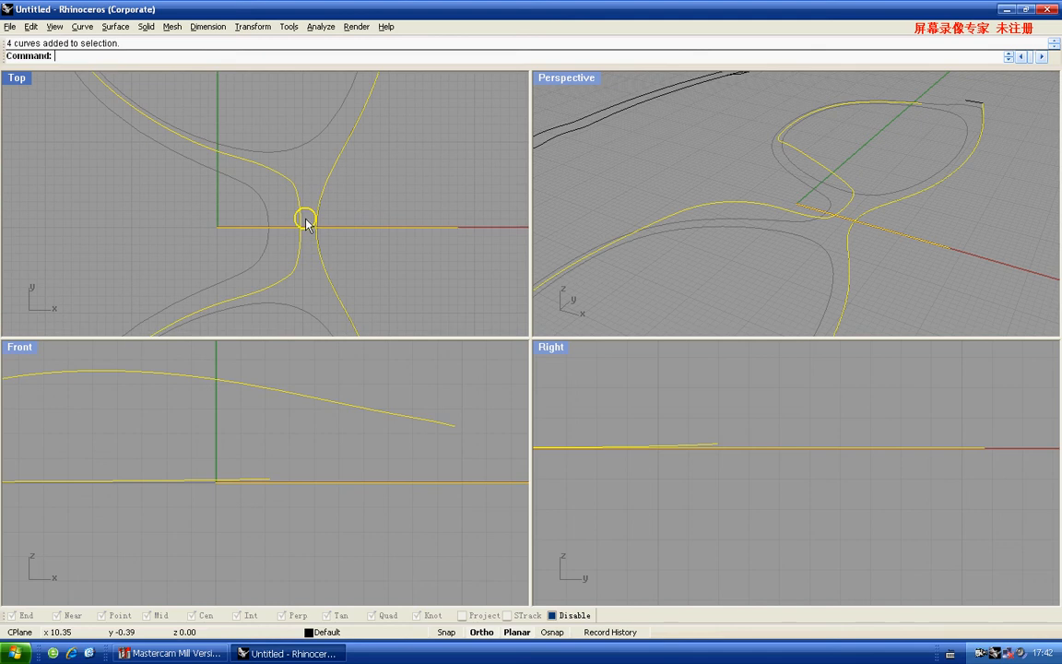
key("Escape")
left_click(299, 214)
scroll(318, 401, "down", 2)
key("F10")
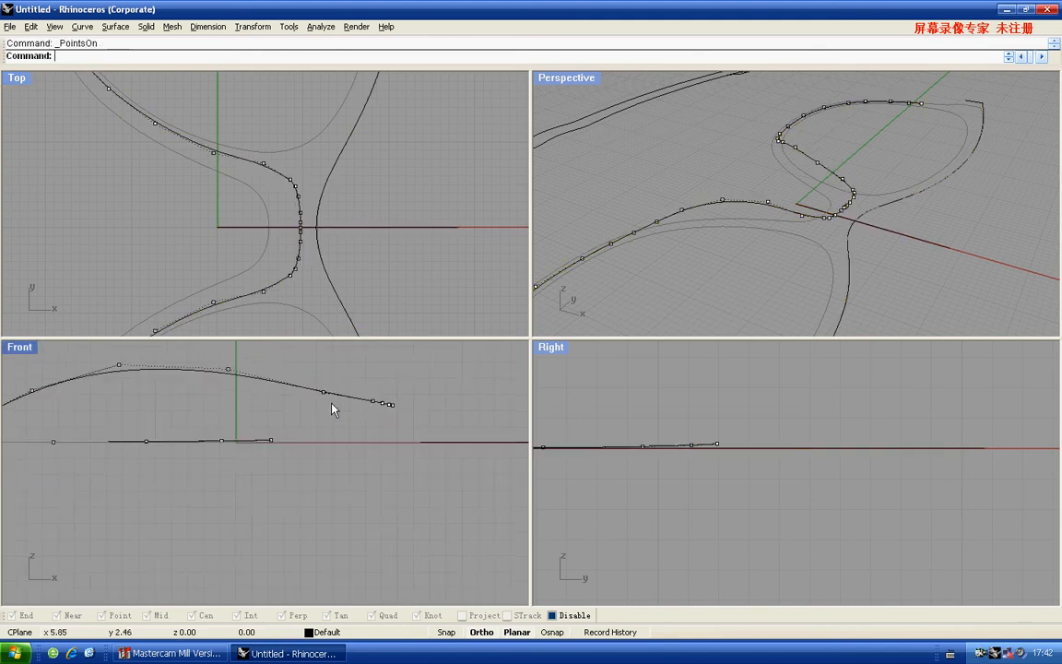
Raise the control points around the bridge slightly in the Front view, and hide the points
left_click_drag(320, 372, 392, 413)
scroll(322, 397, "up", 3)
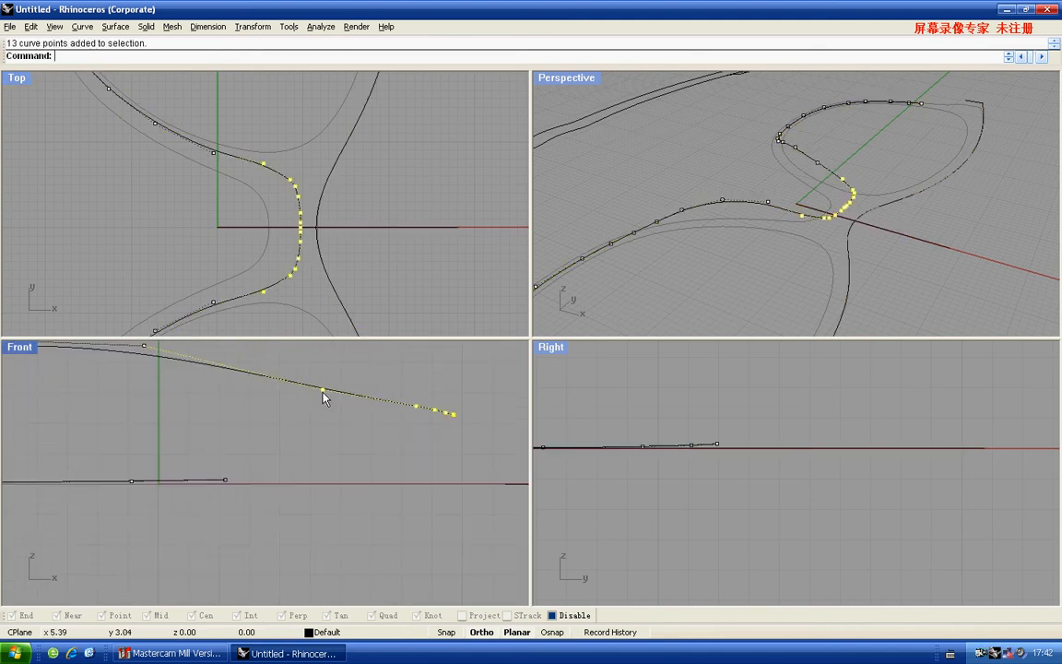
left_click_drag(322, 392, 251, 373)
key("F11")
scroll(263, 373, "down", 2)
Export the joined bridge curve in IGES format over the existing file t on the desktop
left_click(265, 374)
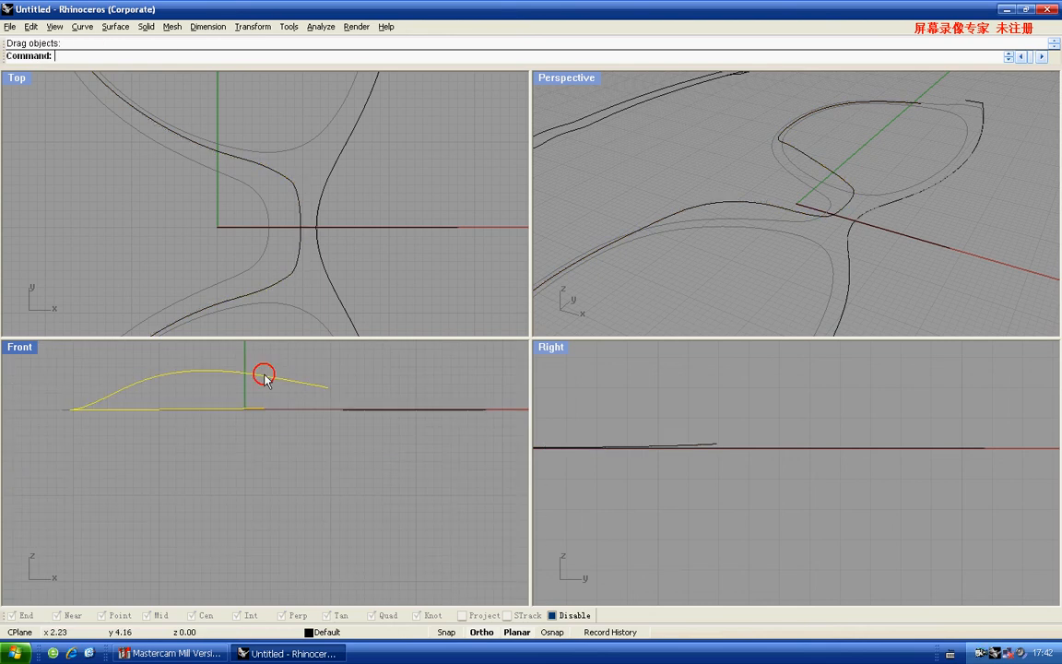
right_click_drag(247, 220, 248, 246)
type("port")
key("Return")
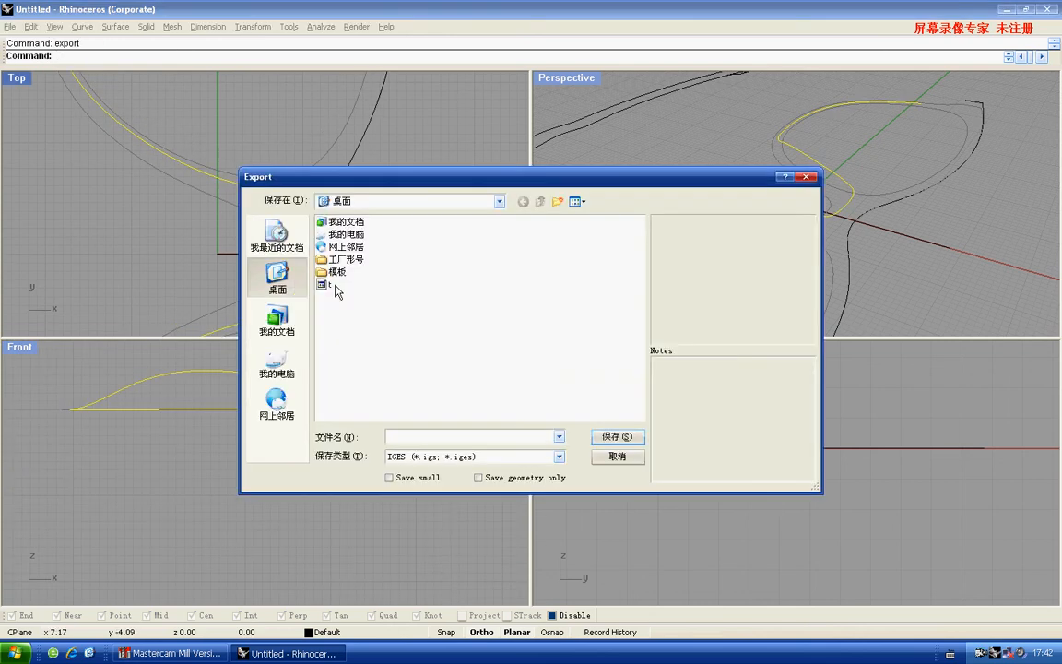
double_click(287, 284)
key("Return")
key("Return")
Switch to Mastercam and import the IGES file t from the desktop, keeping the current part
key("alt+Tab")
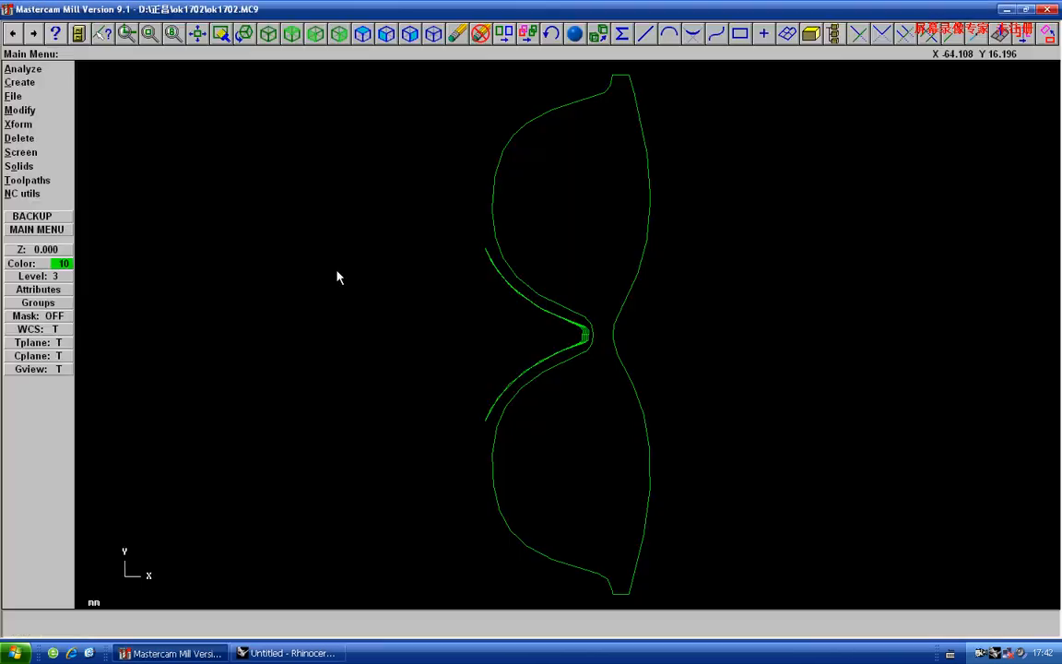
left_click(268, 33)
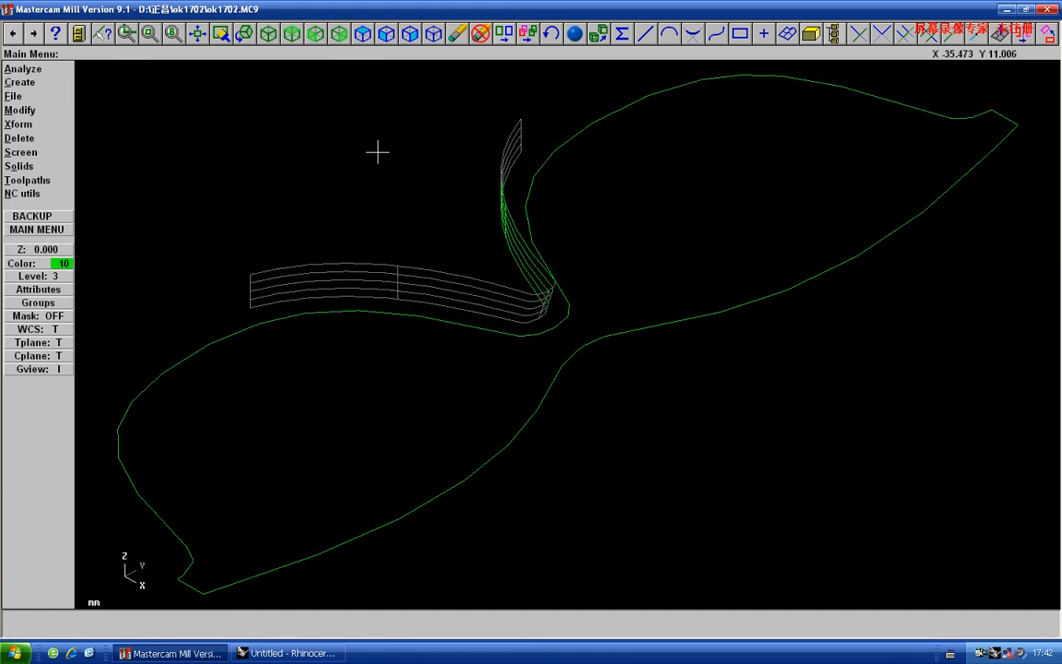
key("f")
key("c")
key("i")
key("r")
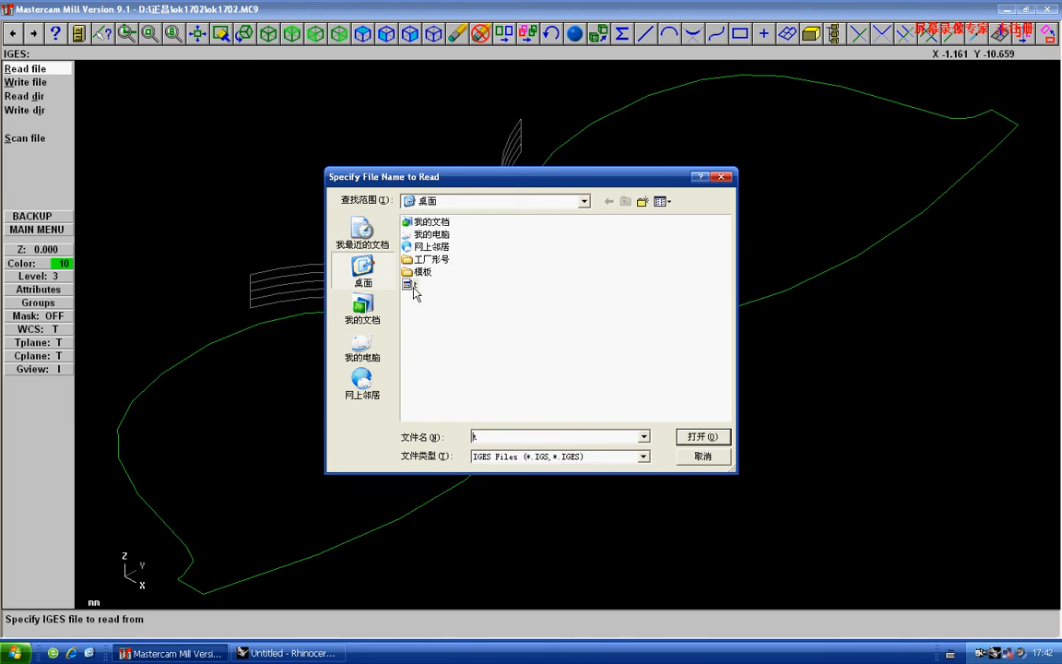
double_click(412, 286)
left_click(540, 439)
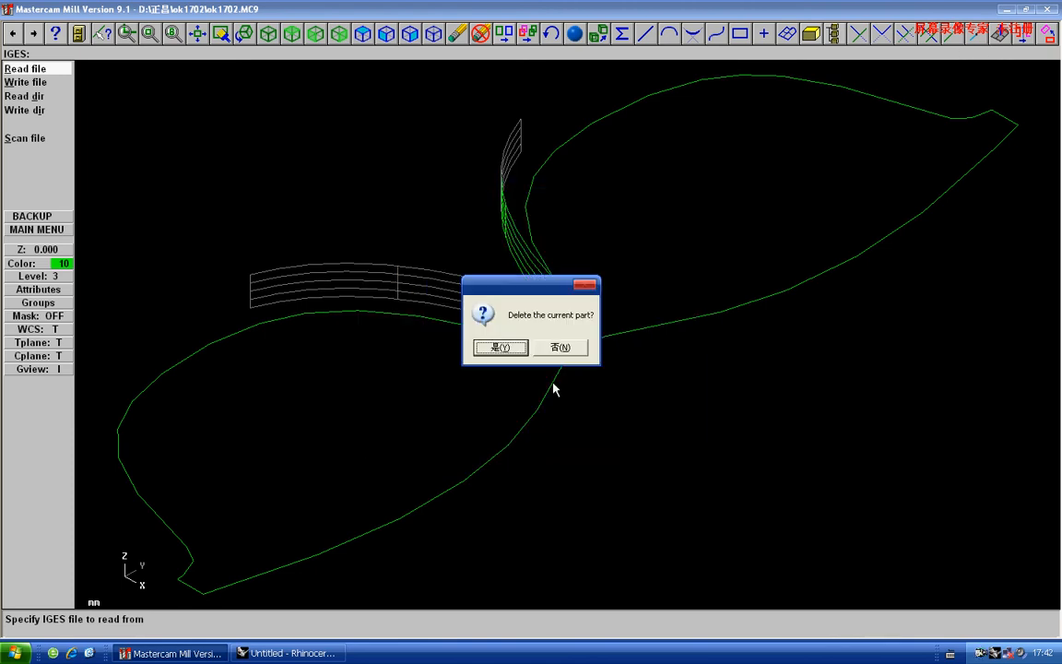
left_click(493, 345)
Use the imported curve as the 3D curve chain for operation 8, the Curve 5 Axis toolpath G59.5//直刀下叶
key("alt+o")
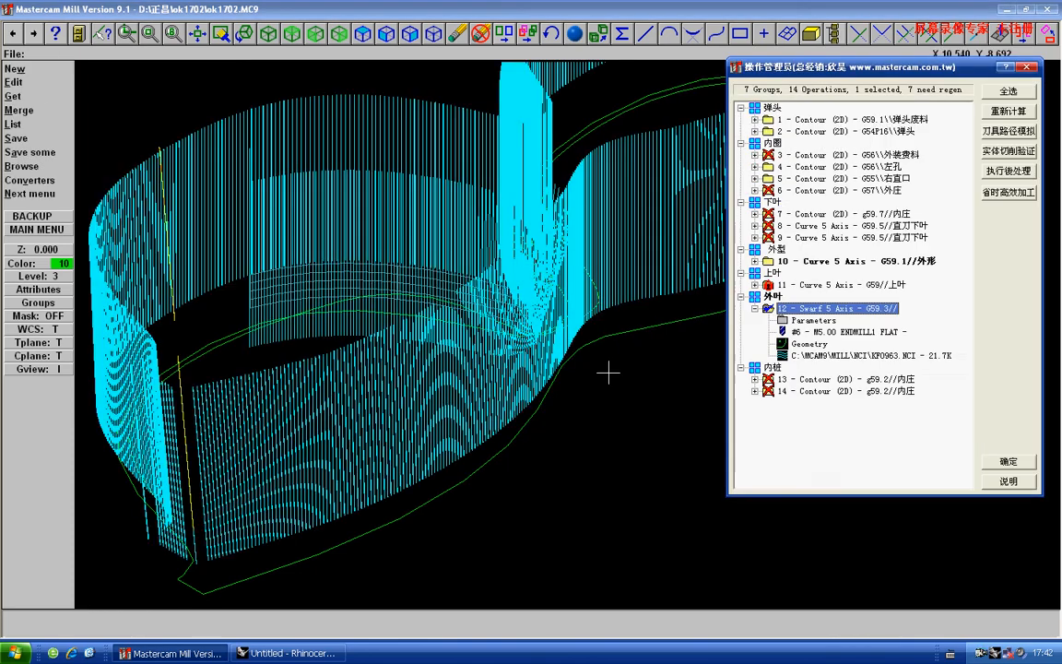
double_click(802, 225)
left_click(797, 238)
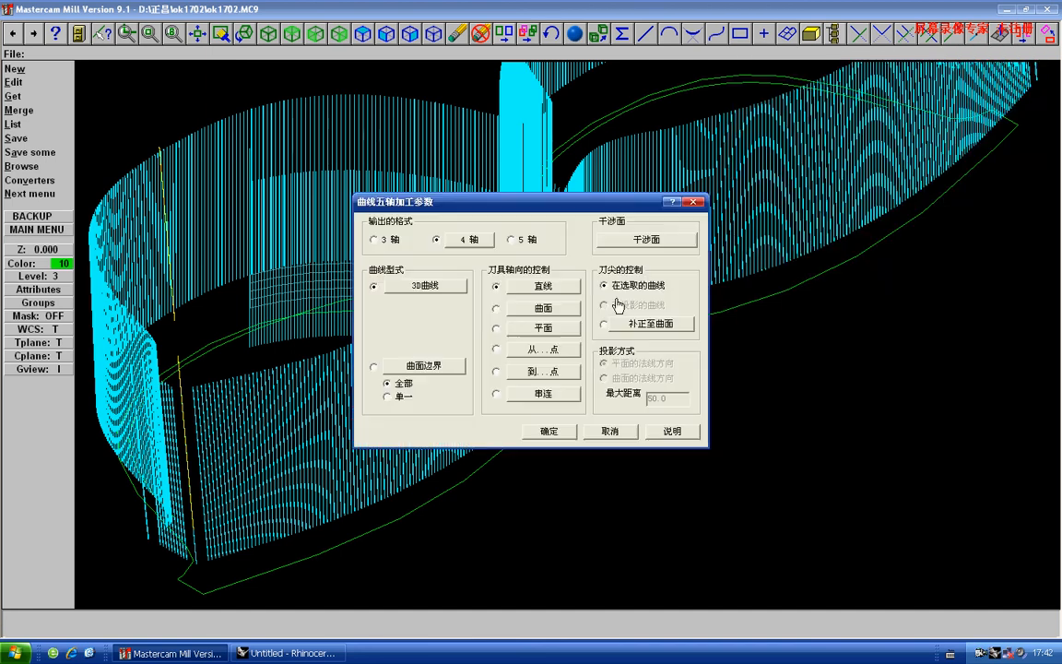
left_click(454, 295)
right_click(488, 303)
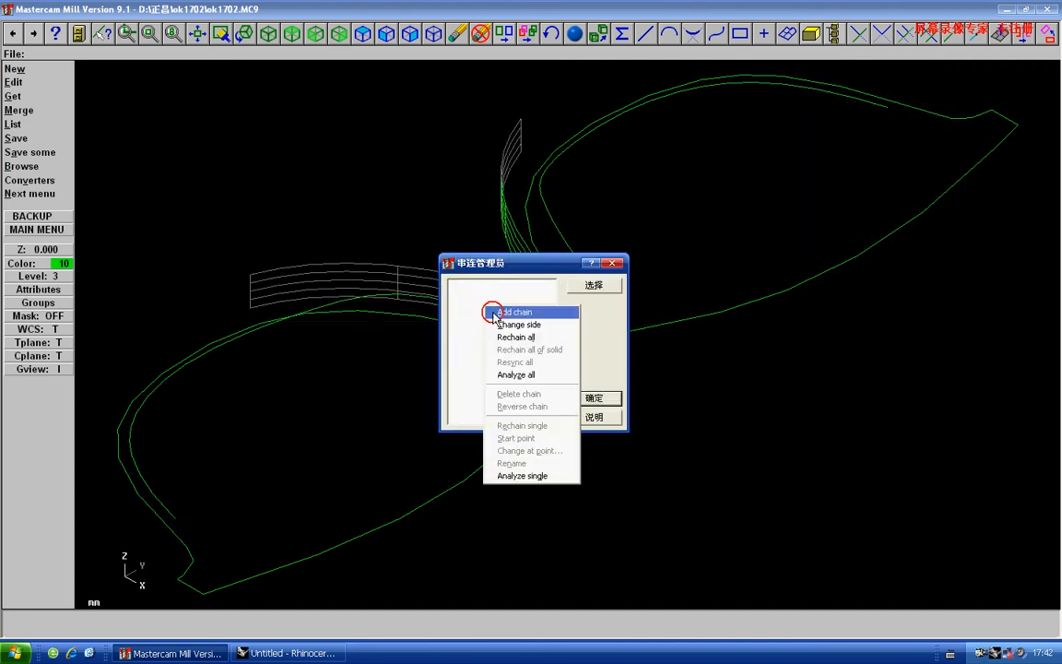
left_click(494, 304)
left_click(236, 464)
scroll(244, 460, "down", 1)
scroll(244, 460, "up", 2)
key("d")
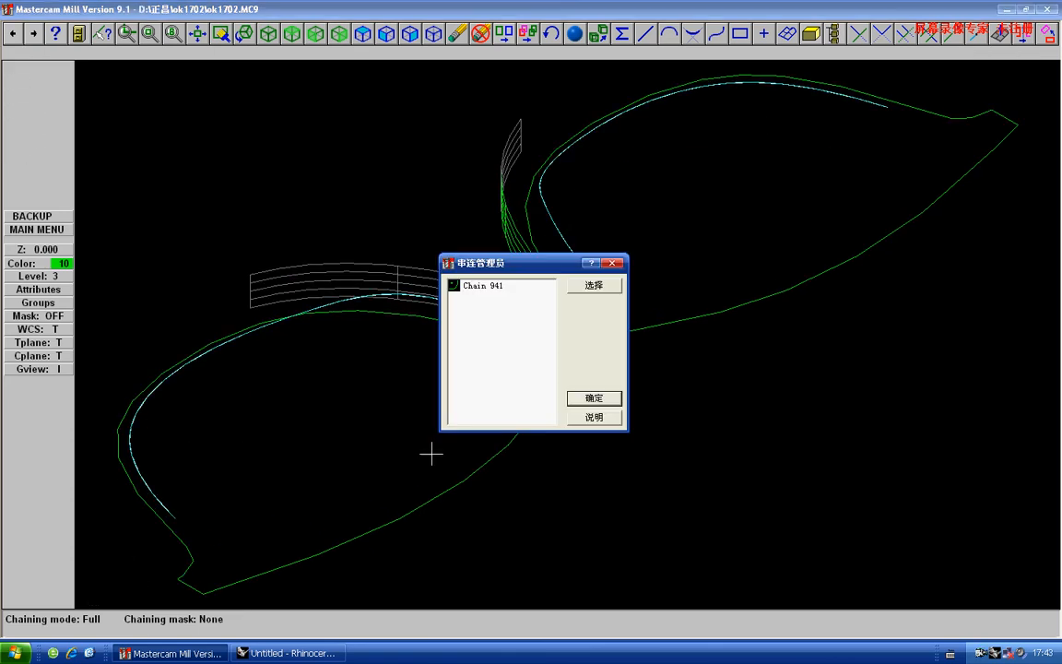
key("Return")
left_click(547, 495)
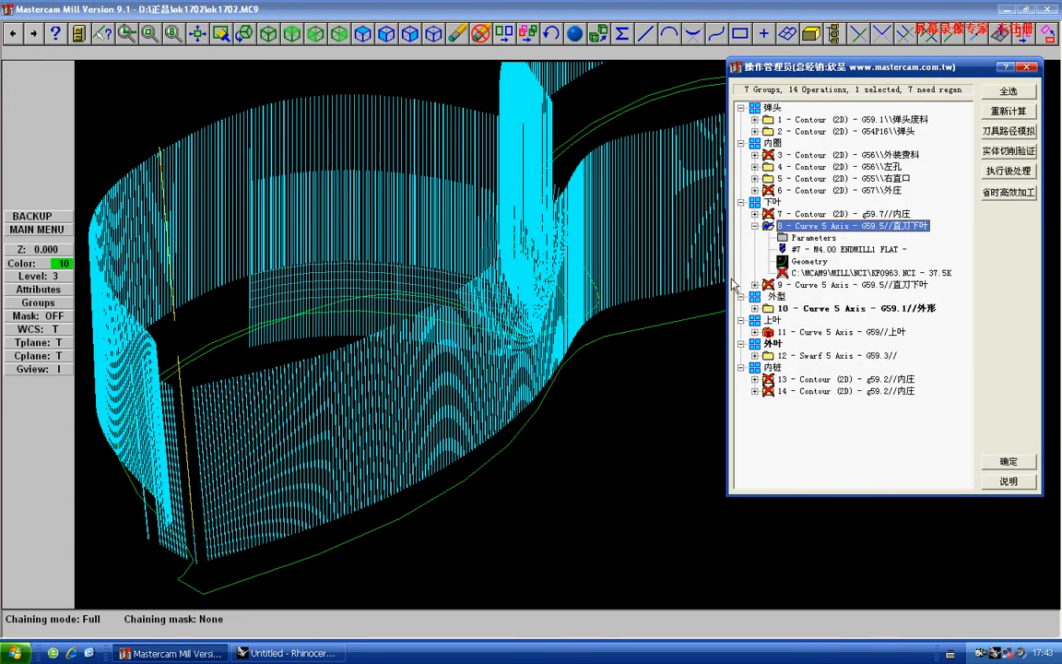
Use the imported curve as the 3D curve chain for operation 9, the second Curve 5 Axis toolpath
double_click(774, 285)
left_click(788, 319)
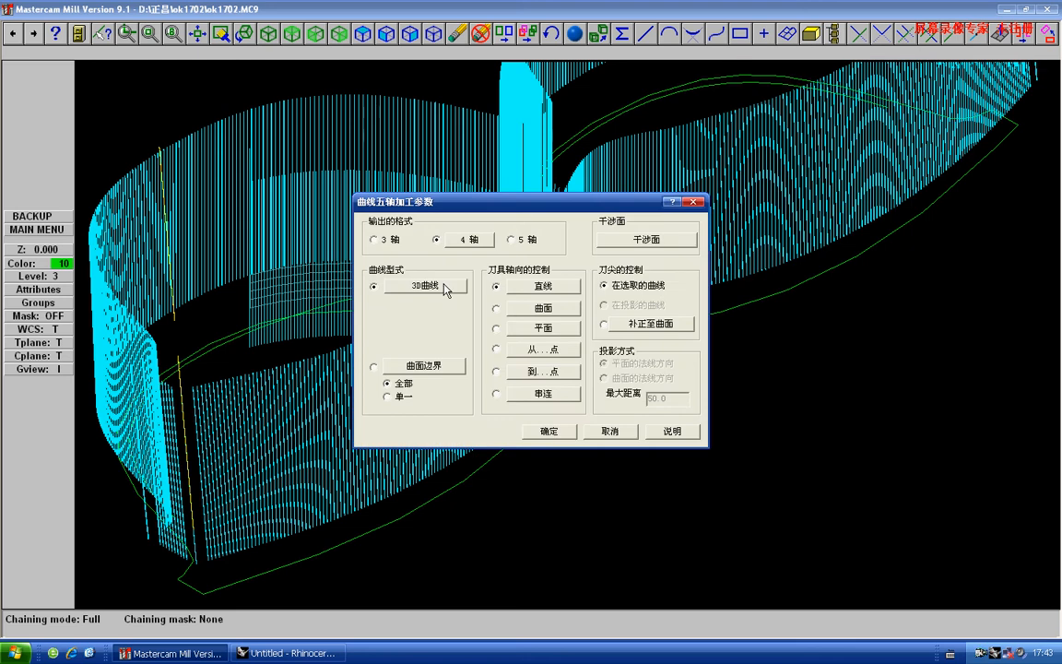
left_click(443, 287)
right_click(503, 306)
left_click(519, 316)
scroll(629, 233, "down", 3)
left_click(723, 144)
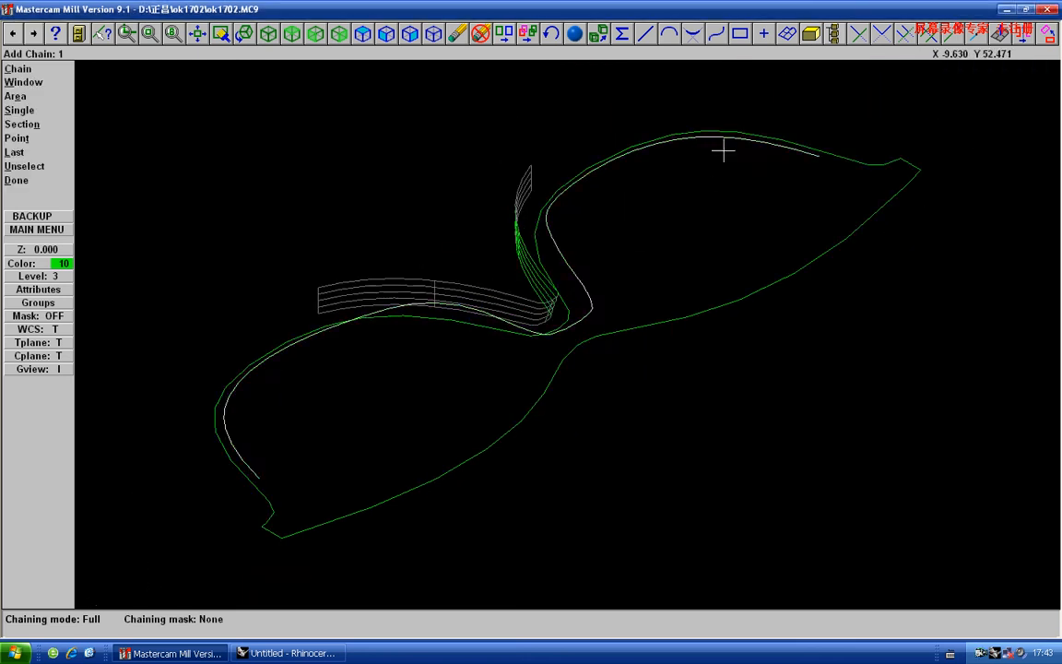
key("d")
key("Return")
left_click(548, 429)
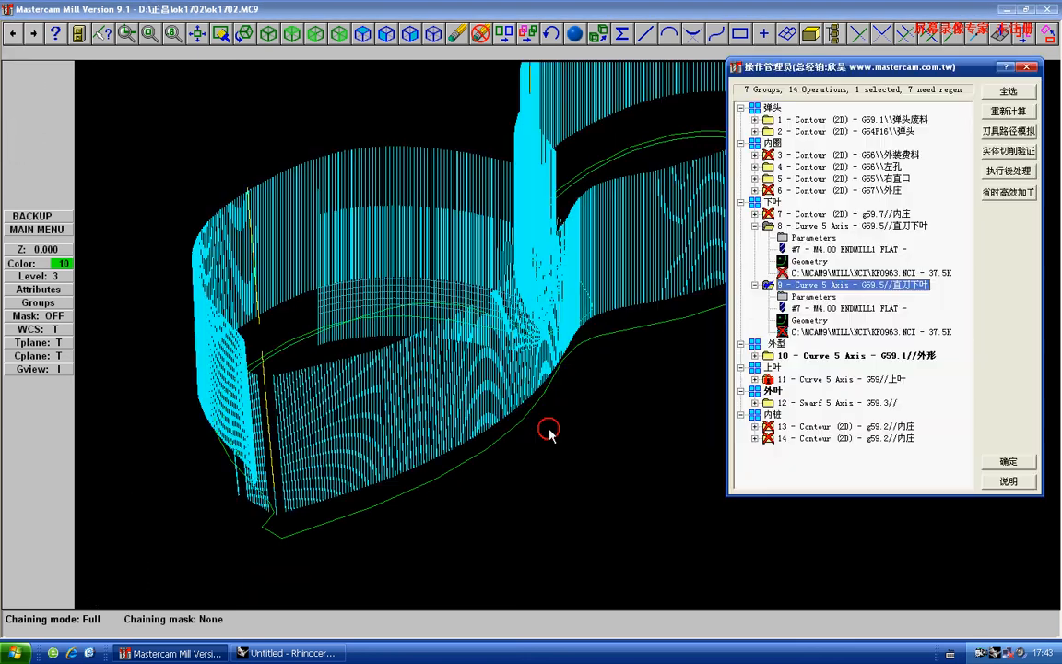
Regenerate the two G59.5 Curve 5 Axis operations, 8 and 9
left_click(755, 226)
left_click(755, 237)
left_click(811, 226, "ctrl")
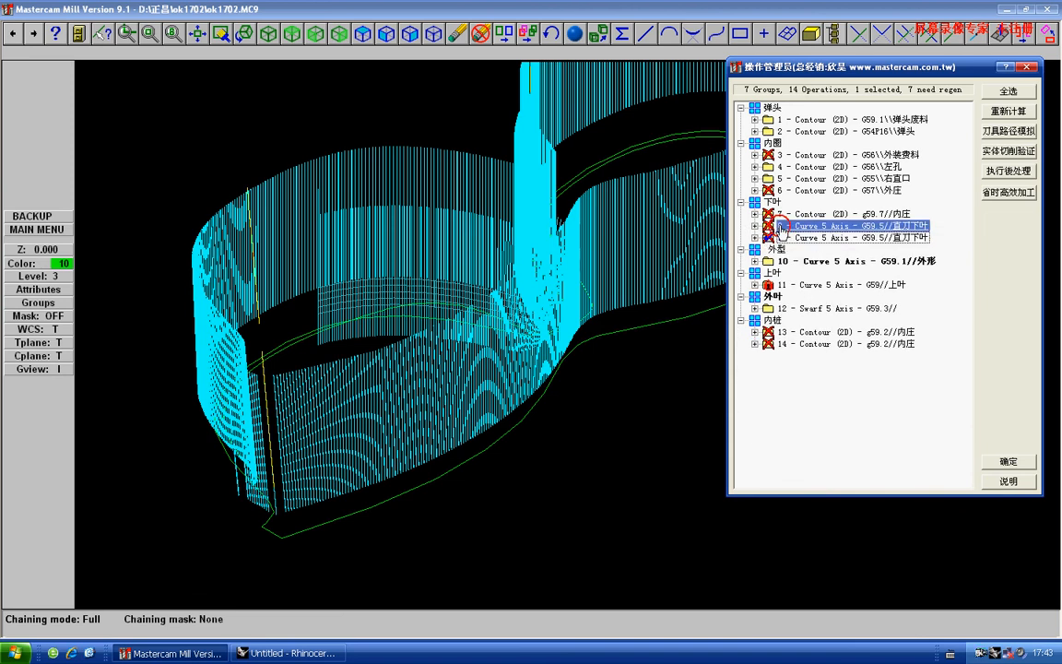
left_click(1009, 112)
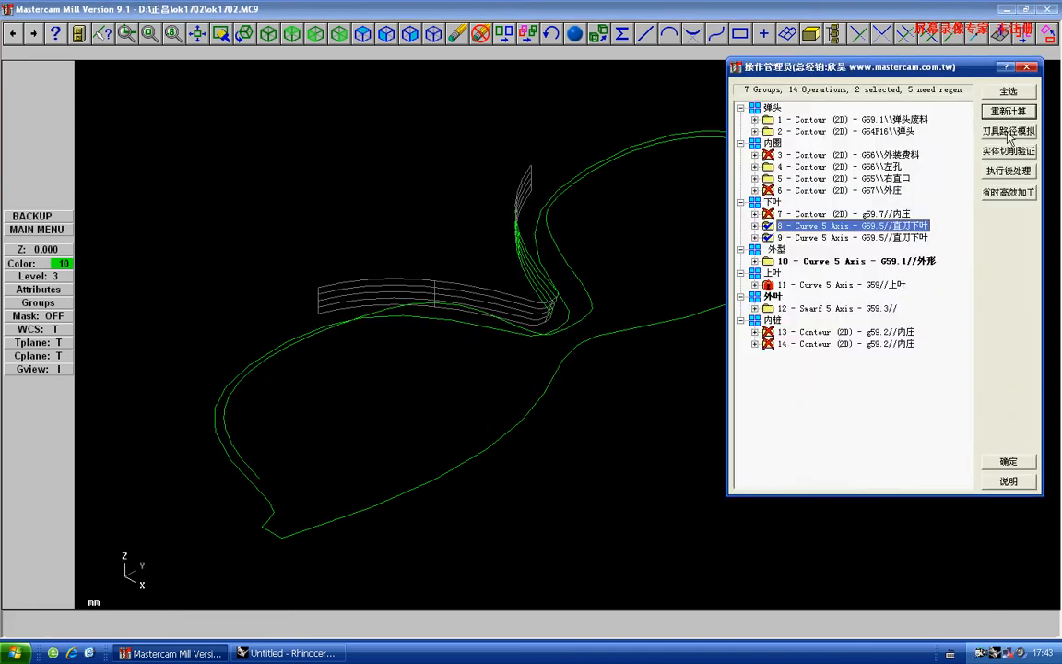
Backplot the two regenerated Curve 5 Axis toolpaths, stepping through the first moves and running the rest
left_click(1009, 131)
key("s")
key("s")
key("s")
key("s")
key("s")
key("s")
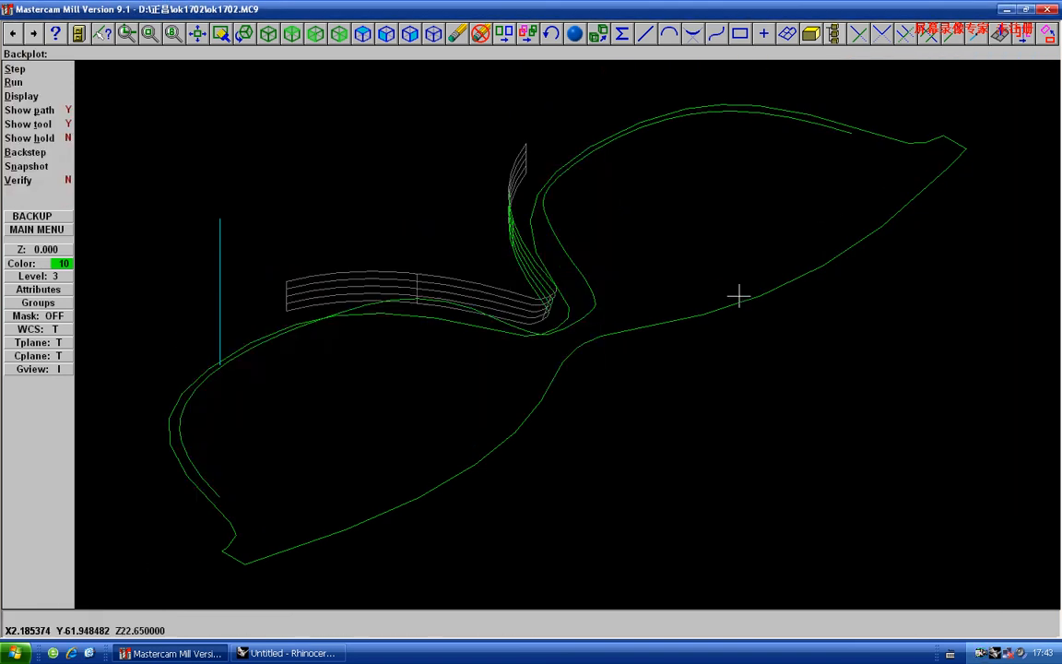
key("r")
key("Escape")
key("Escape")
Save the updated Mastercam part file
key("alt+a")
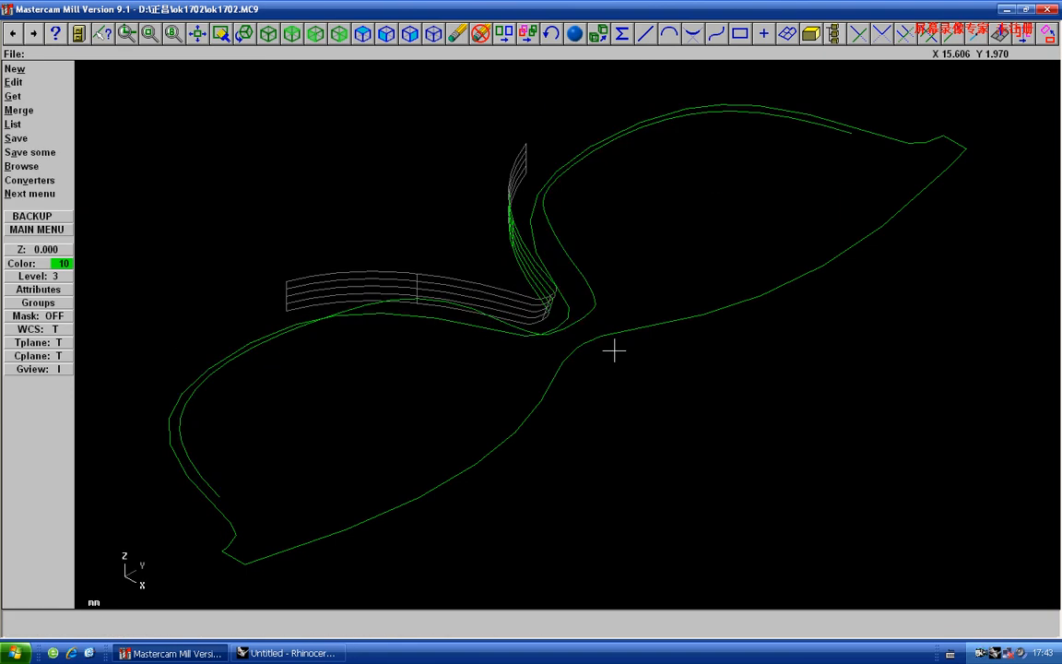
key("Return")
key("Return")
Switch to Rhinoceros and delete the exported bridge curve and the outer frame curve
key("alt+Tab")
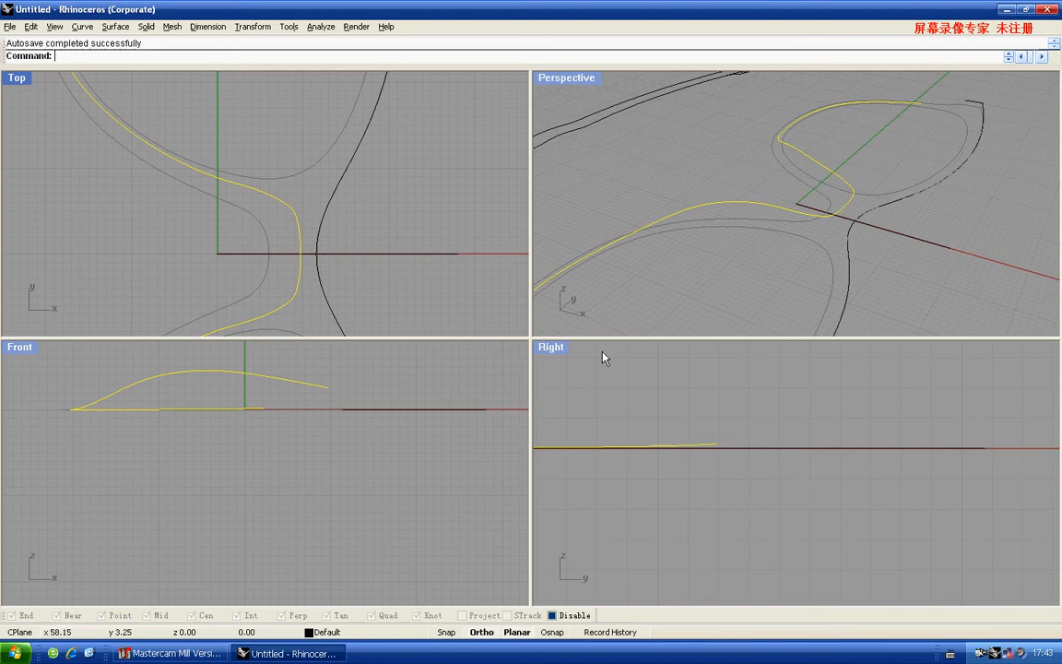
scroll(351, 230, "up", 3)
key("Delete")
scroll(351, 196, "down", 3)
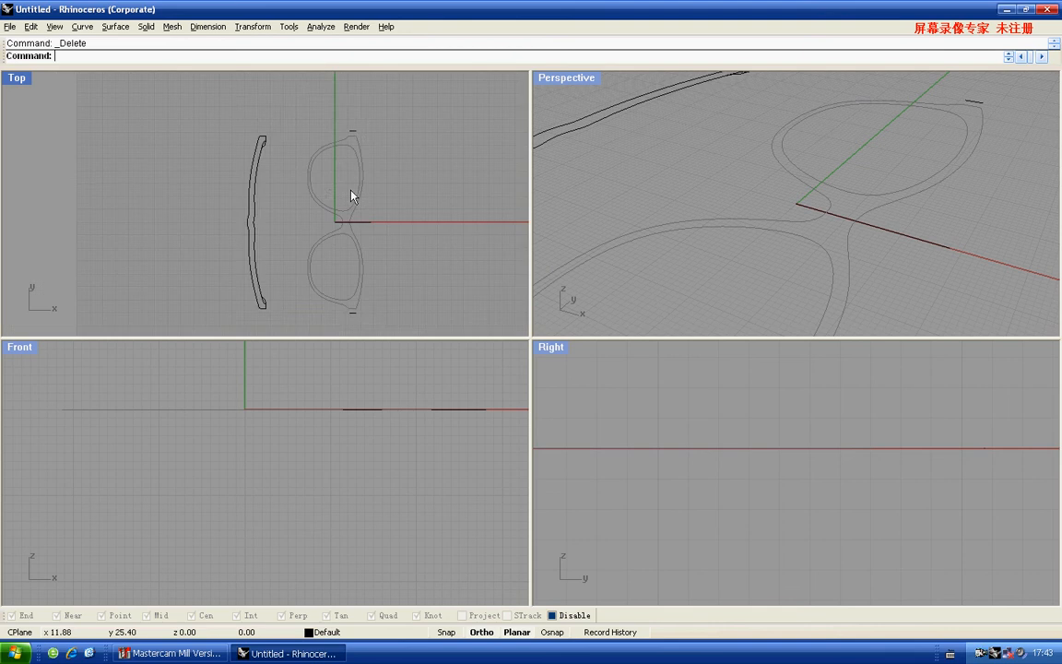
Draw a horizontal line from 0,0 along the negative X axis past the side profile curves
right_click_drag(341, 180, 342, 211)
type("line")
key("Return")
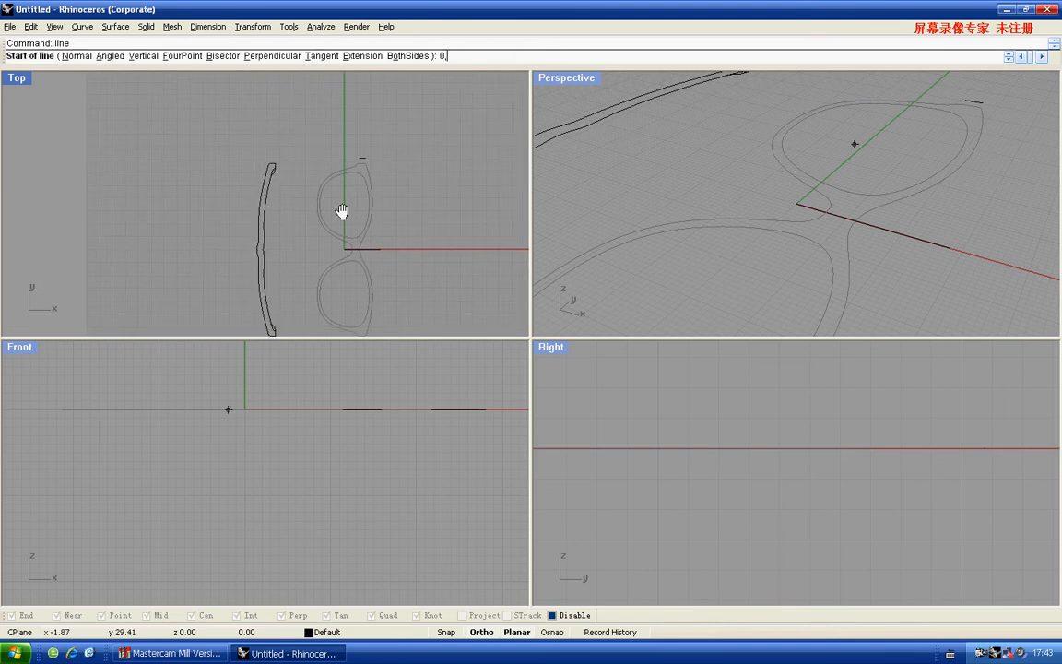
type("0")
key("Return")
left_click(215, 232)
Rotate the side profile curves 90 degrees upright in the Front view about their intersection with the horizontal centre line
left_click(257, 217)
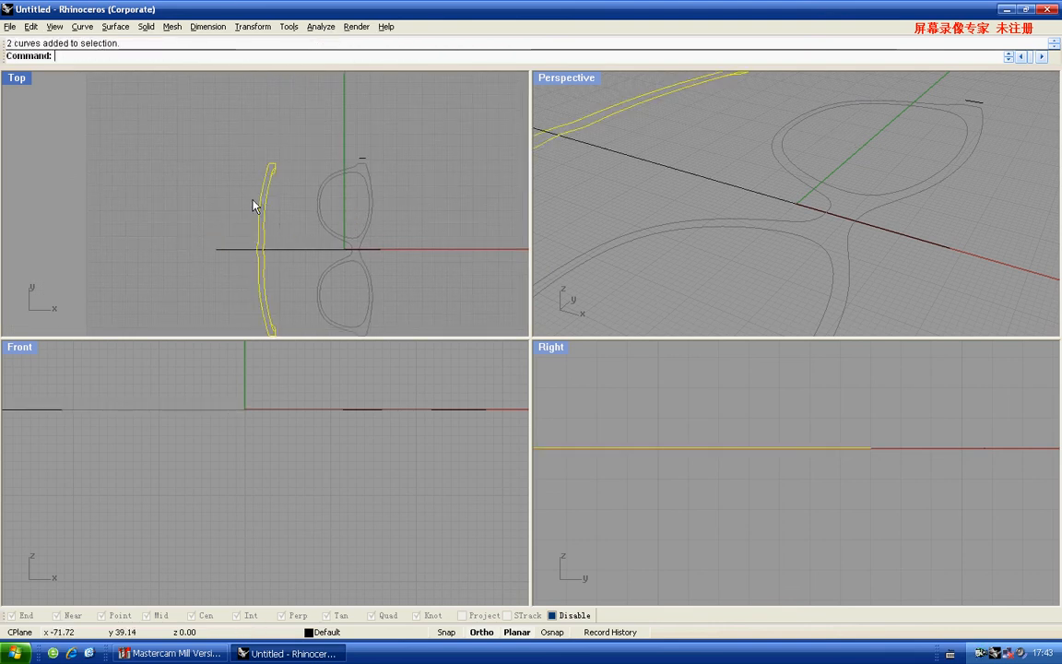
right_click_drag(253, 204, 258, 234)
type("ro")
key("Return")
scroll(277, 277, "up", 5)
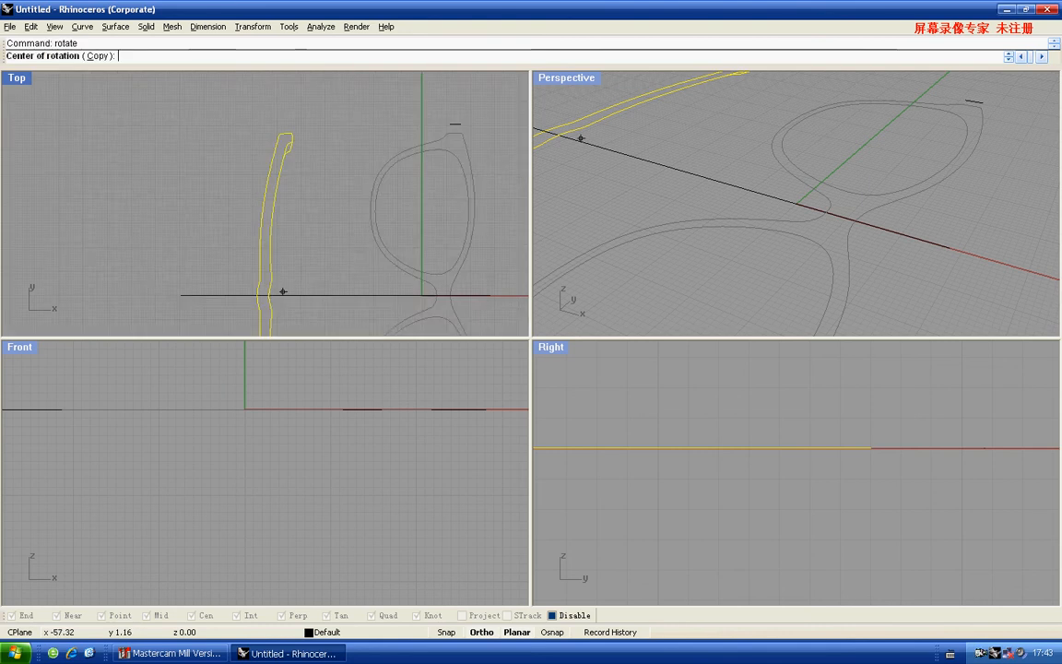
left_click(264, 253)
left_click(257, 405)
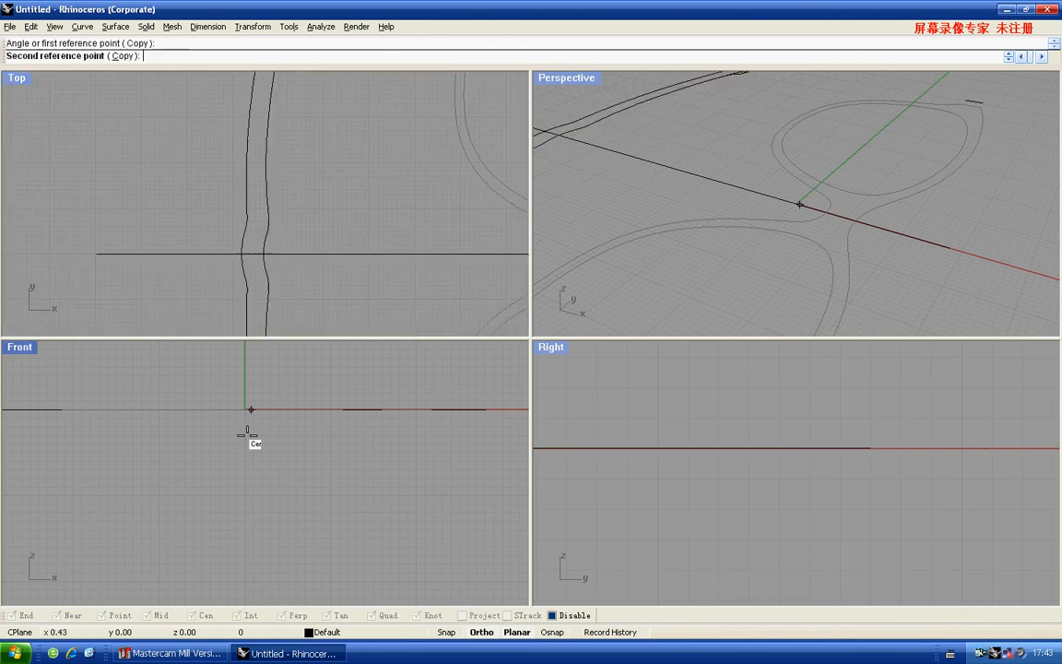
scroll(201, 428, "up", 3)
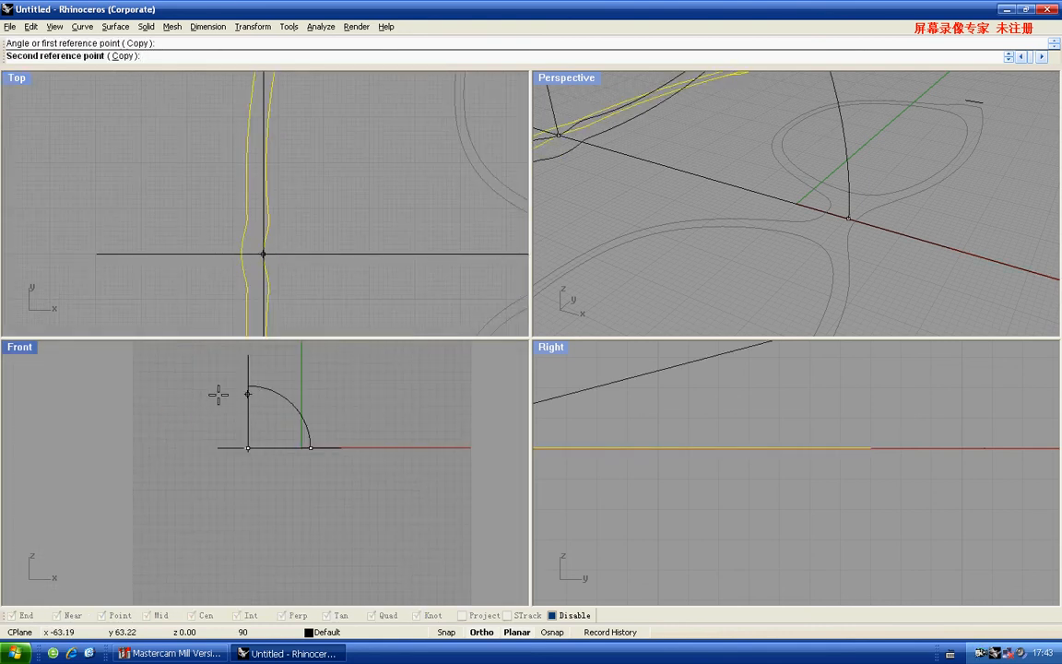
left_click(218, 395)
scroll(771, 415, "up", 4)
key("Escape")
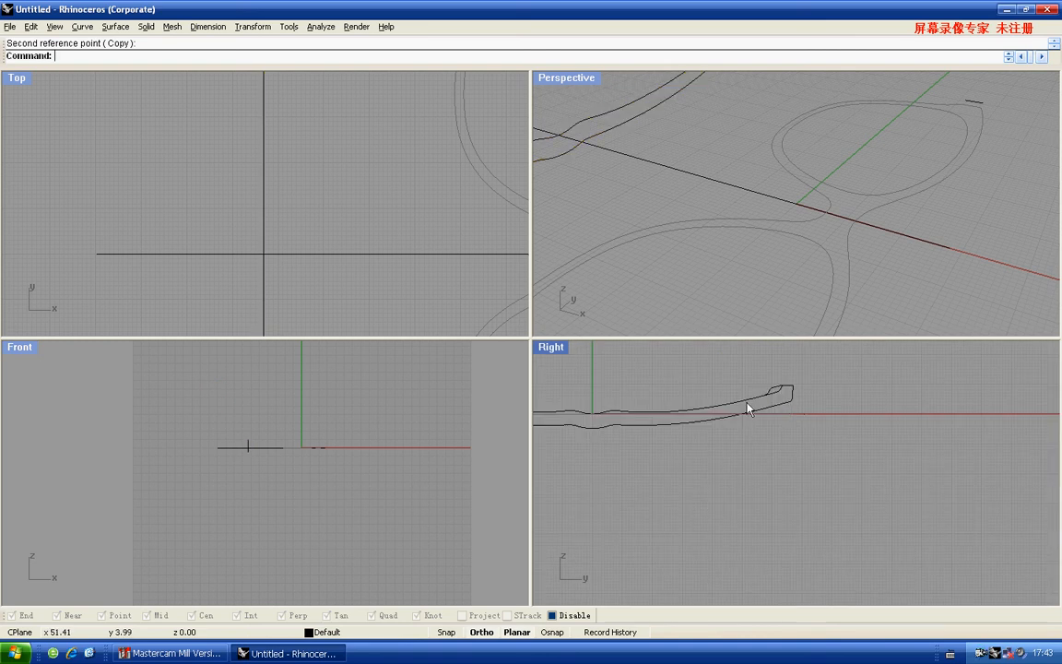
Raise the inner side profile curve slightly in the Right view and delete the outer profile curve
left_click(746, 403)
left_click_drag(747, 403, 748, 393)
left_click(776, 403)
key("Delete")
scroll(273, 201, "down", 10)
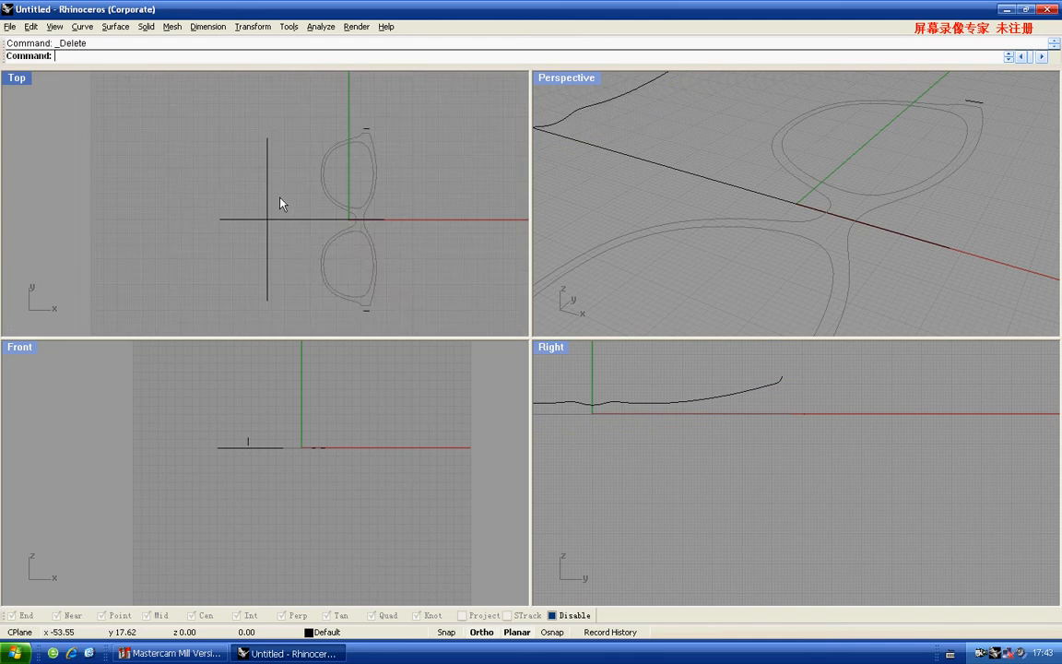
Move the remaining side profile curve horizontally onto the Y axis across the frame in the Top view
left_click_drag(269, 197, 346, 182)
scroll(323, 184, "up", 5)
scroll(346, 183, "down", 3)
scroll(351, 232, "up", 1)
Split the side profile curve at a point near its upper end in the Top view and delete the end piece
type("split")
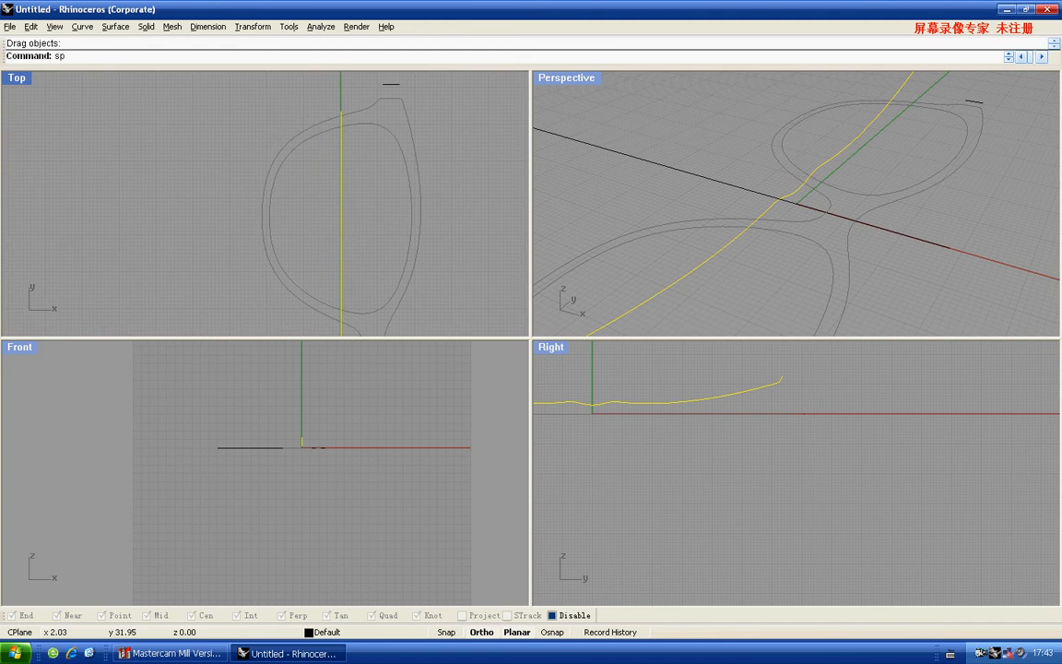
key("Return")
type("p")
key("Return")
left_click(341, 141)
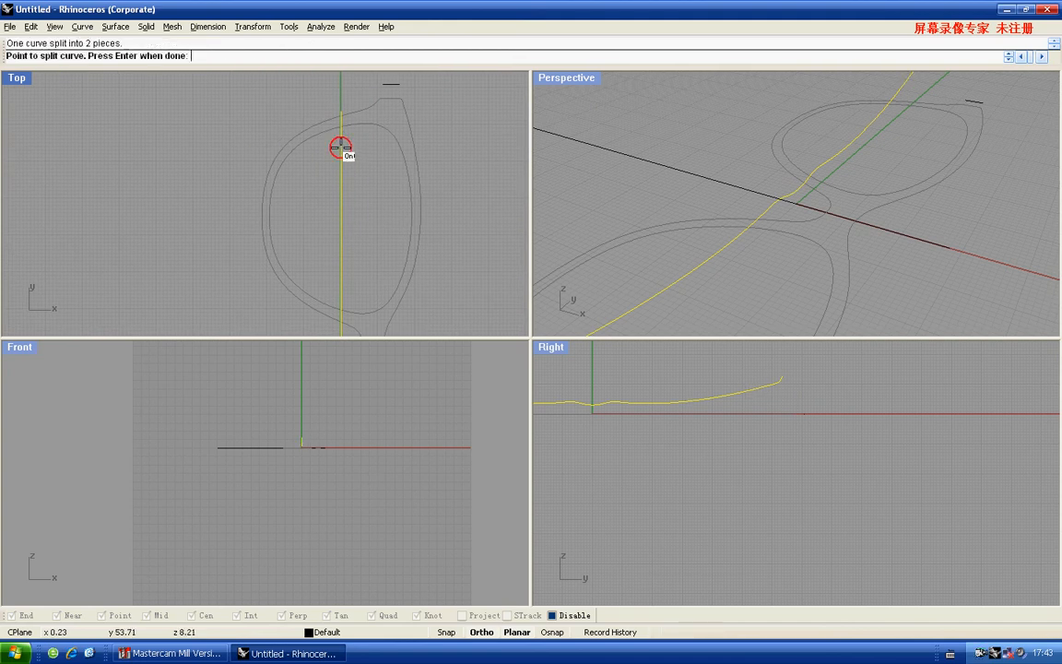
key("Return")
left_click(344, 134)
scroll(369, 185, "down", 3)
key("Delete")
scroll(350, 221, "up", 3)
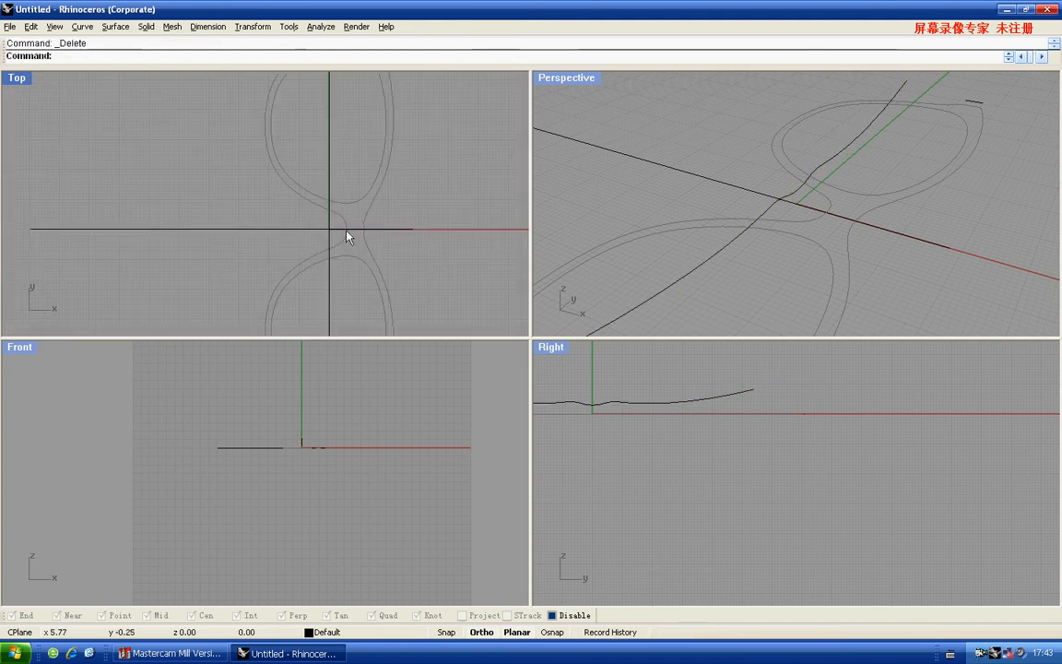
Refit the side profile curve with Fit Curve at a tolerance of 0.05 and degree 3
left_click(348, 242)
scroll(654, 414, "down", 6)
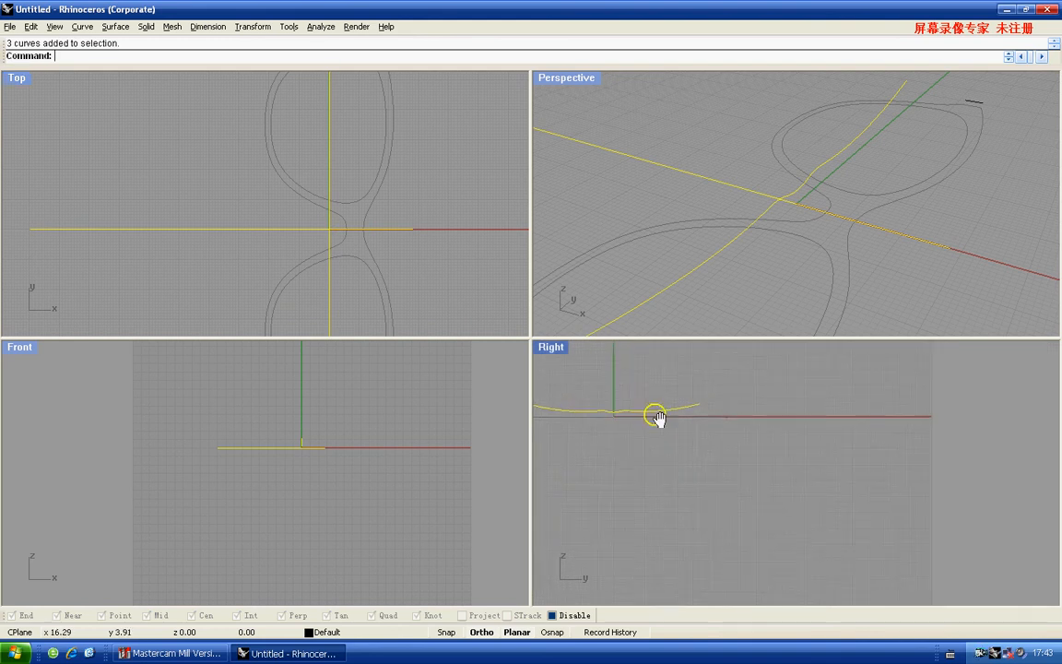
scroll(654, 414, "up", 2)
left_click(638, 416)
left_click(635, 406)
key("F10")
right_click_drag(635, 404, 603, 429)
scroll(618, 407, "up", 4)
key("Escape")
left_click(609, 414)
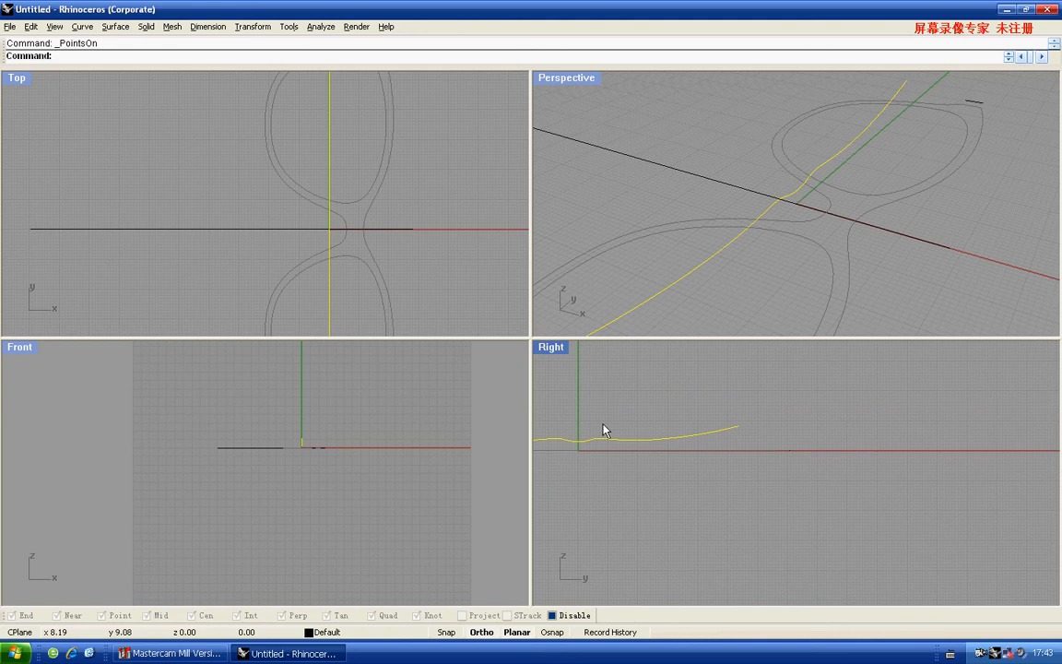
key("Return")
key("Return")
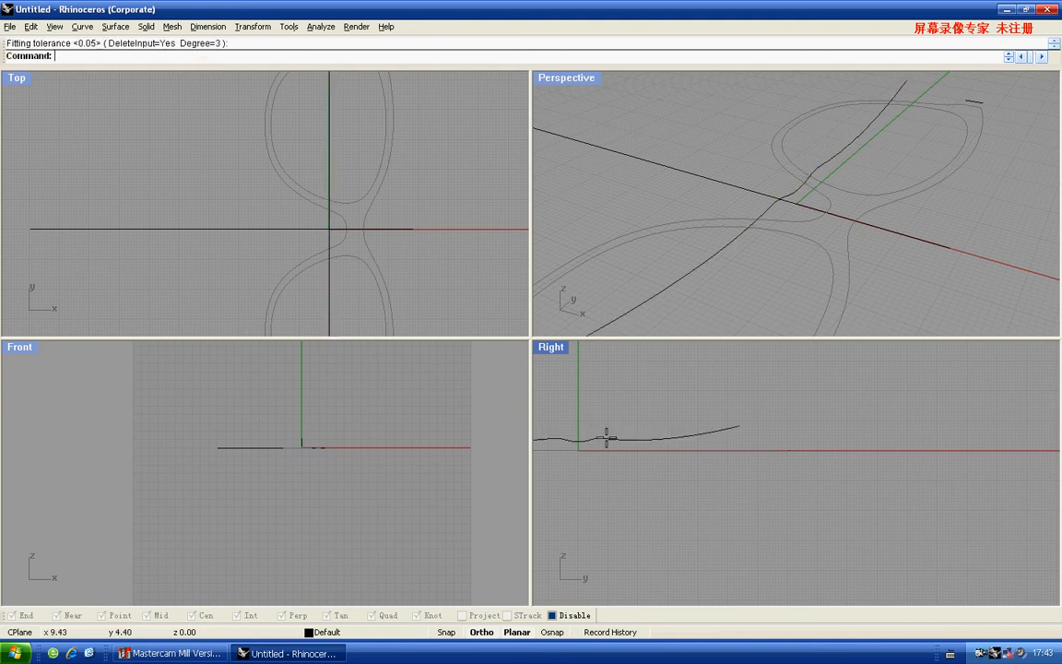
Align the side profile curve's five outermost control points to one common height in the Right view with Set Points
left_click(609, 437)
right_click_drag(623, 436, 633, 437)
key("F10")
left_click_drag(619, 416, 881, 524)
scroll(627, 452, "up", 5)
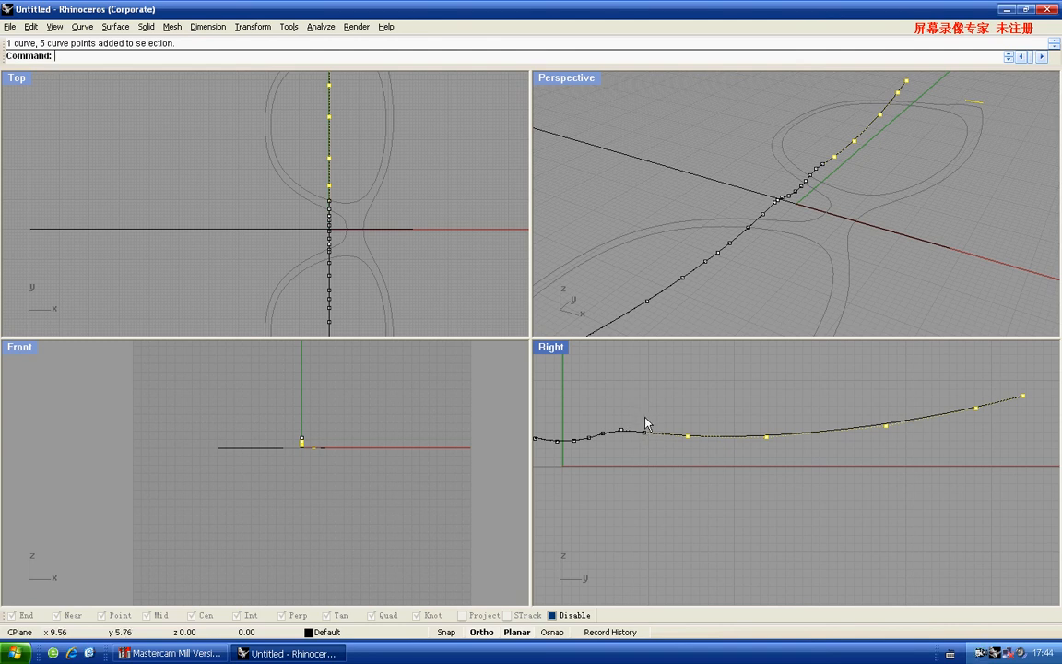
key("Return")
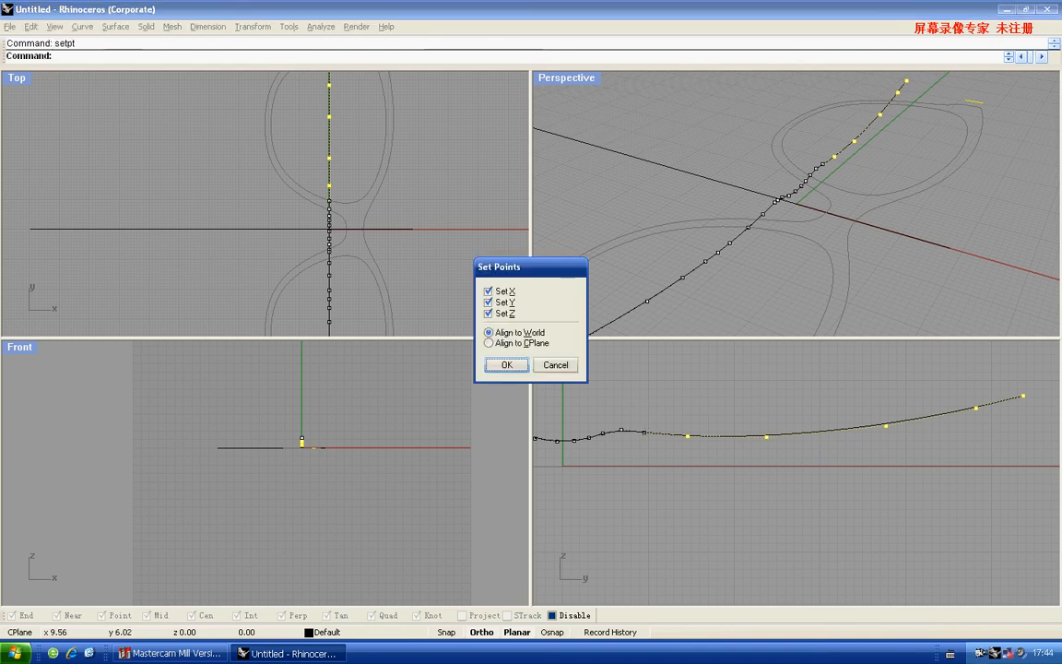
left_click(489, 291)
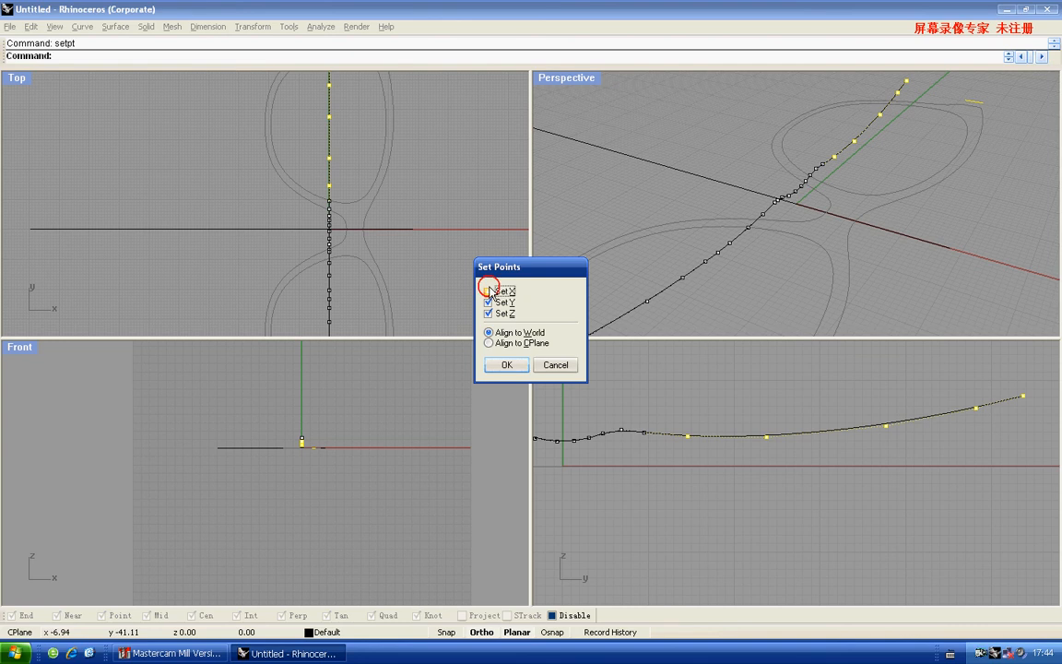
left_click(513, 366)
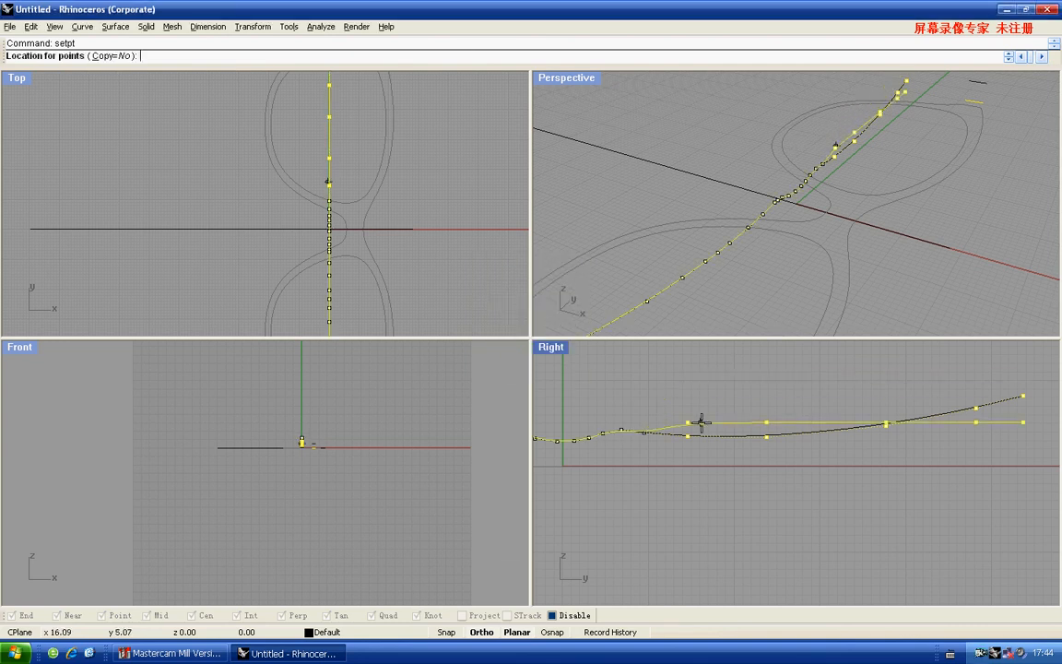
left_click(694, 431)
right_click_drag(639, 431, 652, 436)
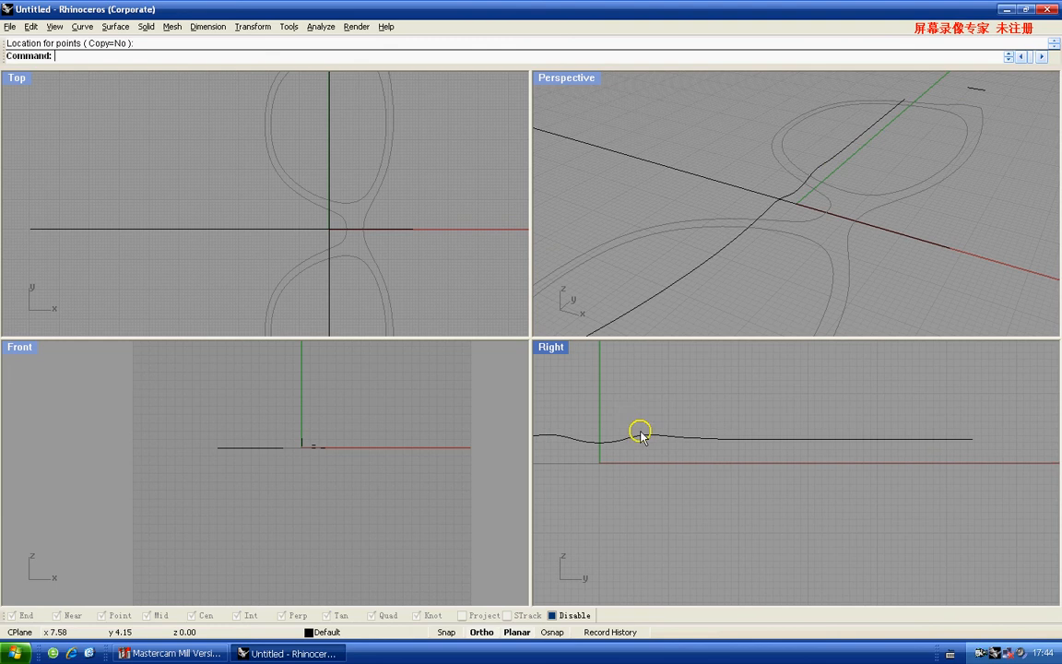
Draw a short vertical line upward from the origin 0,0 in the Right view, crossing the side profile curve
right_click(651, 434)
left_click(601, 461)
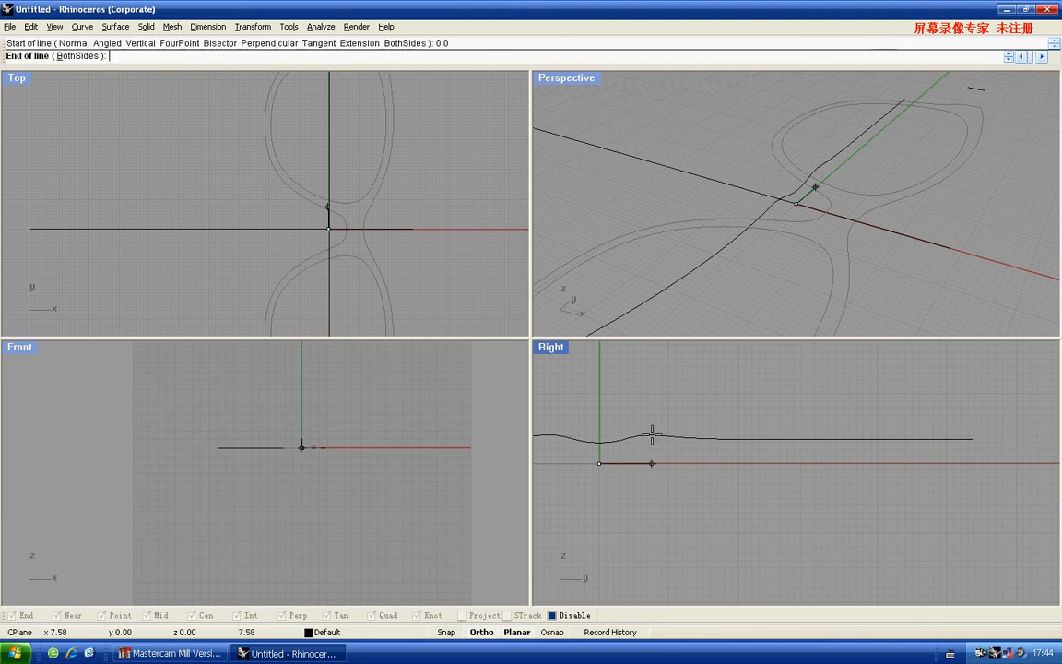
left_click(612, 427)
Trim away the side profile curve's half on the negative Y side of the vertical line
scroll(614, 427, "up", 2)
key("ctrl+a")
right_click_drag(584, 438, 607, 453)
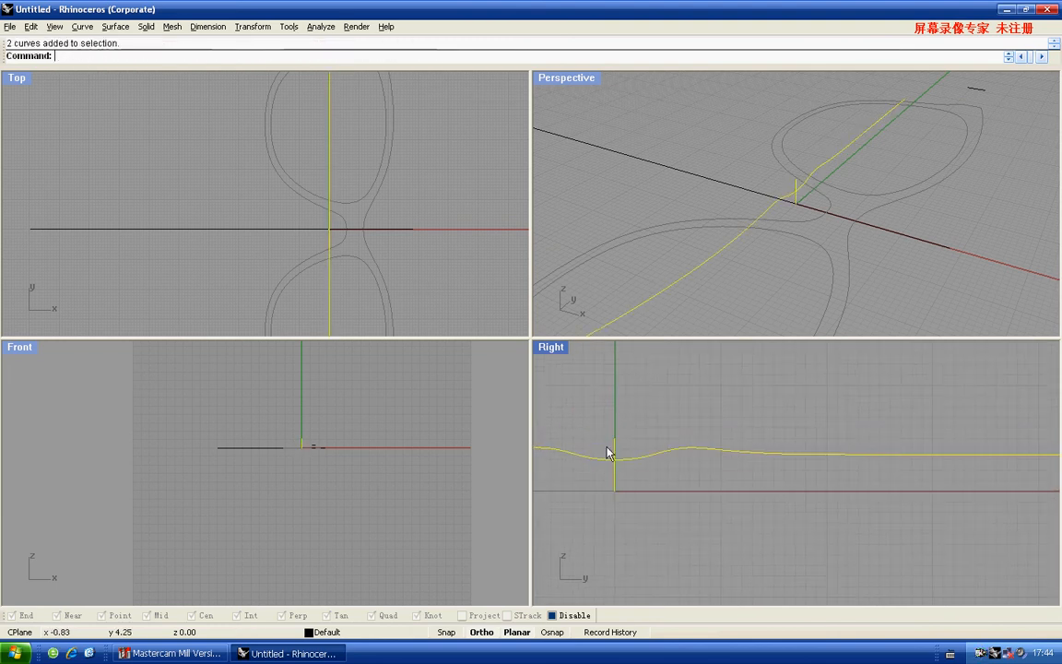
type("trim")
key("Return")
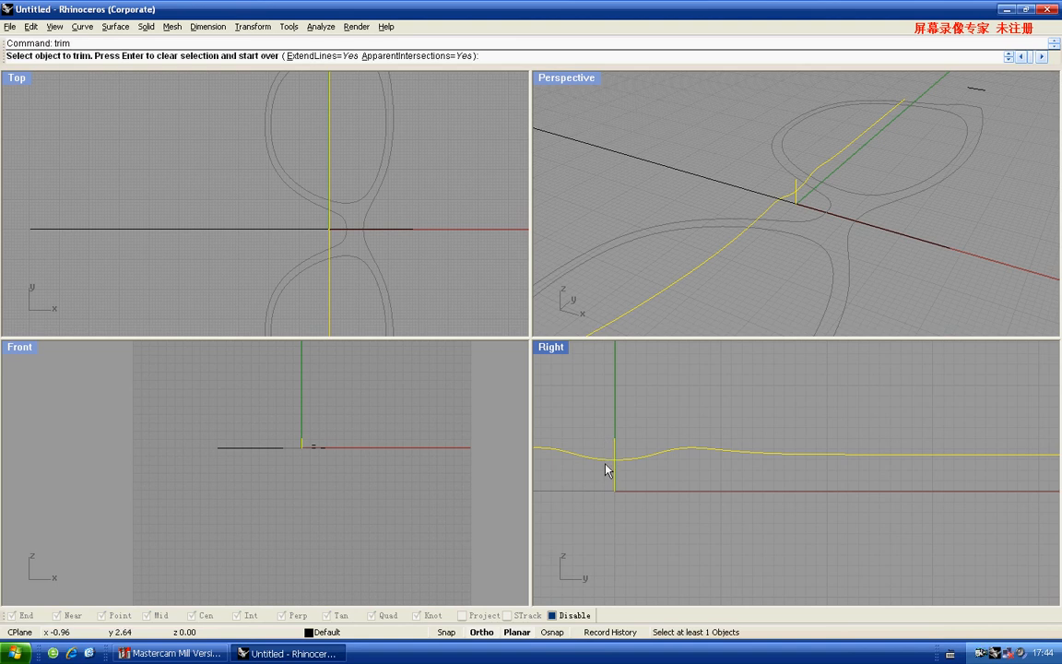
left_click(611, 464)
key("Return")
Display the curvature graph on the remaining half of the side profile curve and show its control points
right_click_drag(699, 481, 670, 464)
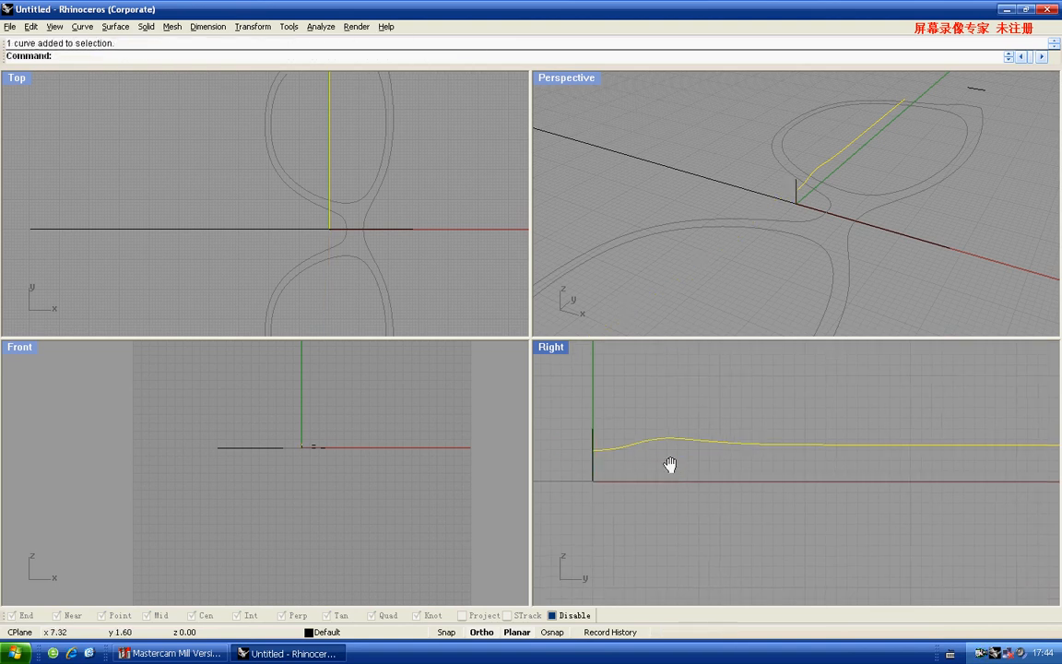
type("curvaturegraph")
key("Return")
key("F10")
left_click(731, 439)
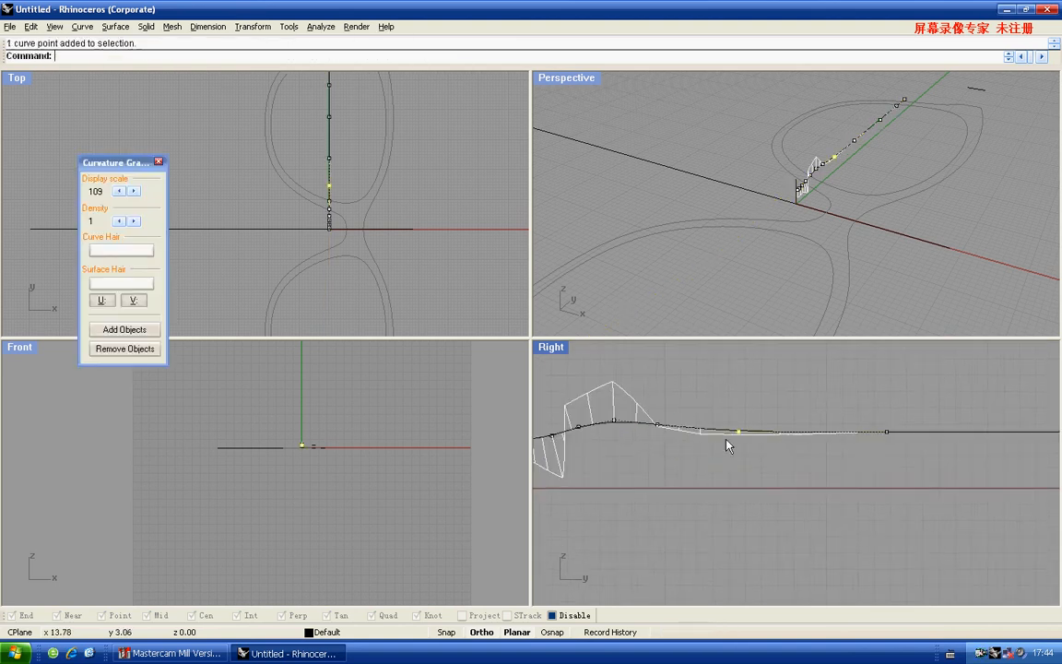
Refit the trimmed half profile with Fit Curve at a tolerance of 0.05 and degree 3
key("F11")
right_click_drag(708, 423, 710, 436)
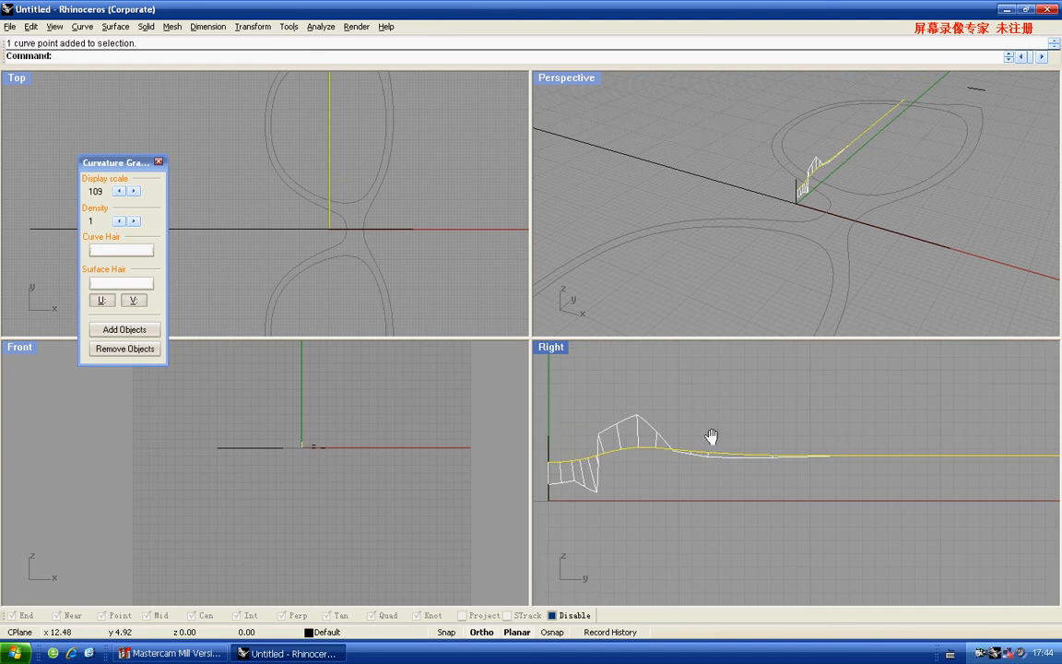
type("fitcrv")
key("Return")
key("Return")
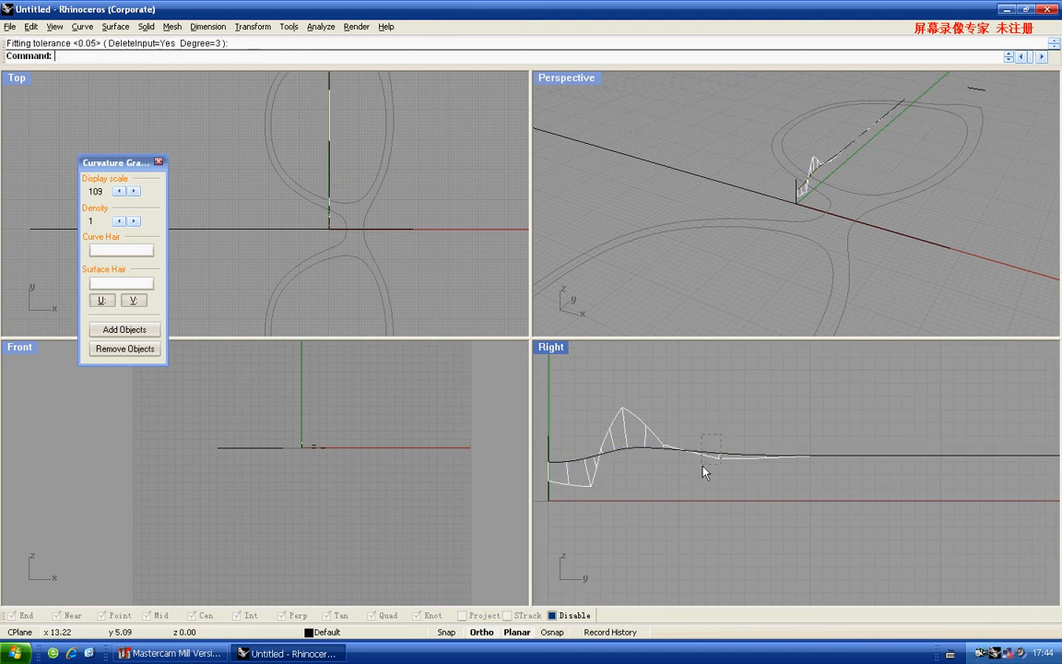
Show the refitted curve's control points and raise the two points just past the hump to smooth its curvature
key("F10")
left_click(730, 455)
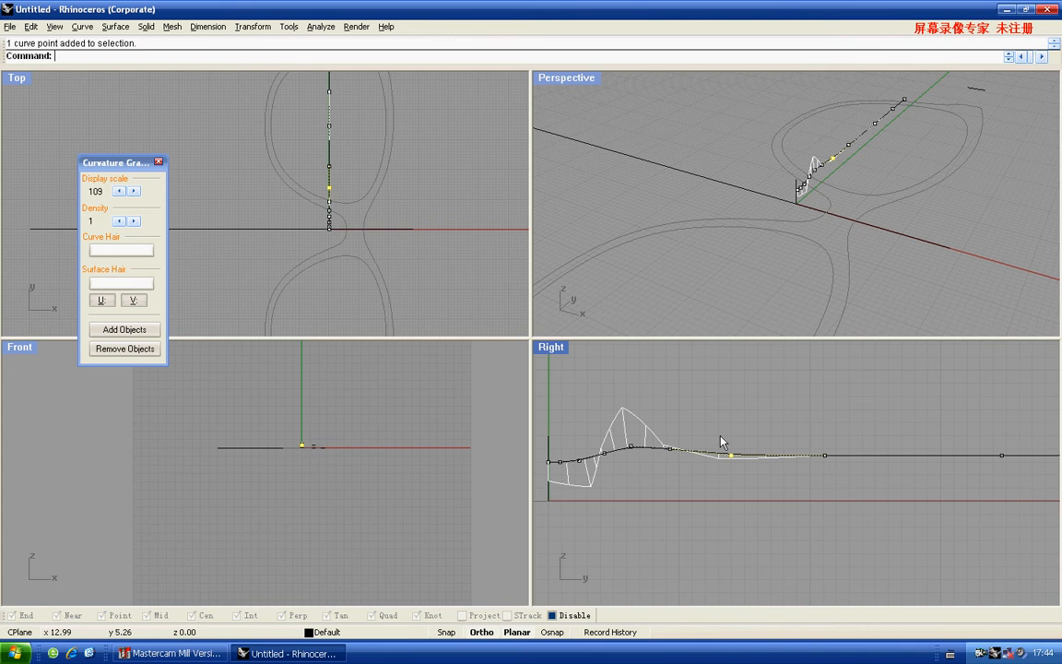
left_click_drag(726, 455, 727, 439)
left_click(661, 444)
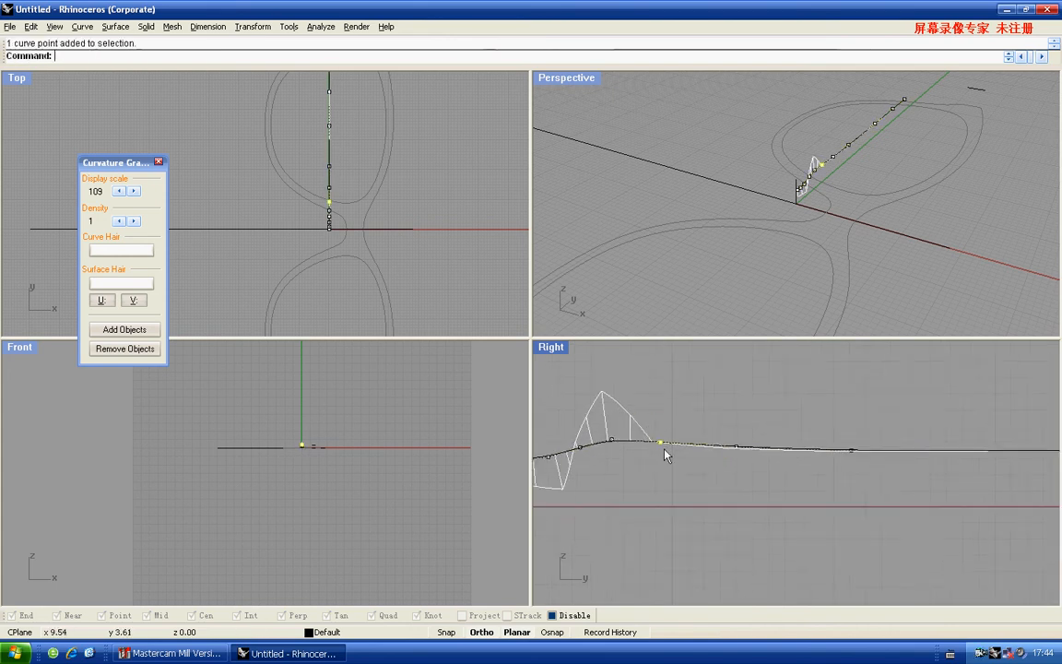
left_click_drag(660, 443, 716, 448)
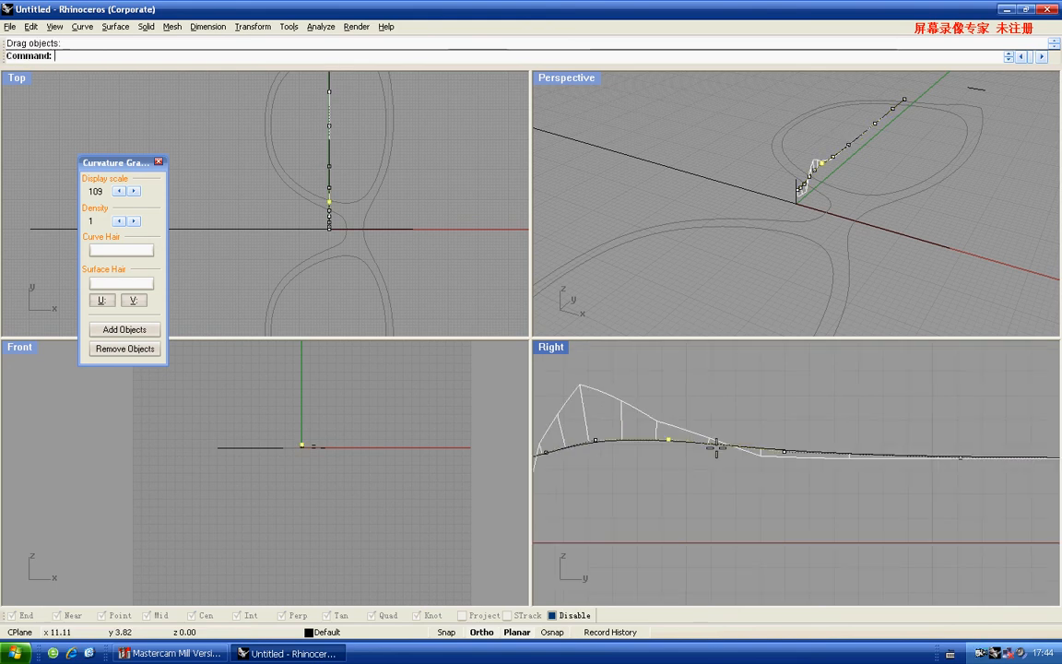
right_click_drag(721, 432, 692, 425)
left_click(756, 443)
scroll(754, 447, "up", 8)
left_click_drag(751, 451, 751, 427)
scroll(747, 429, "down", 12)
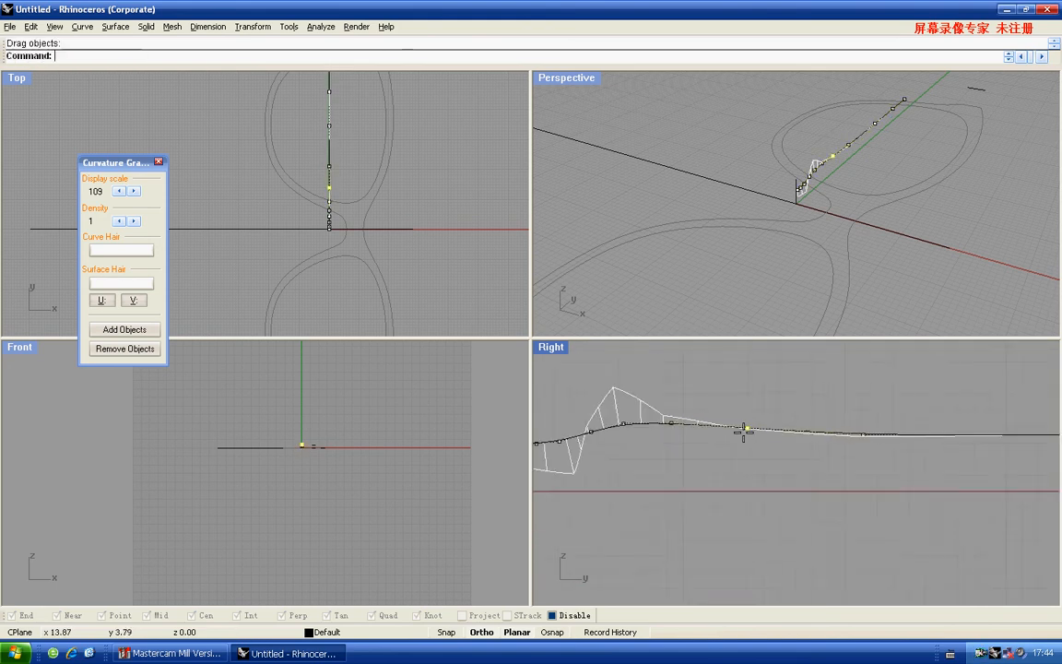
Fine-tune the control point just past the hump's crest against the curvature graph and hide the control points
right_click_drag(699, 436, 724, 439)
scroll(621, 432, "up", 6)
mouse_move(674, 429)
left_mouse_down()
mouse_move(634, 402)
mouse_move(656, 417)
left_mouse_up()
scroll(656, 427, "up", 3)
scroll(762, 444, "down", 3)
scroll(762, 443, "down", 2)
key("Escape")
key("Escape")
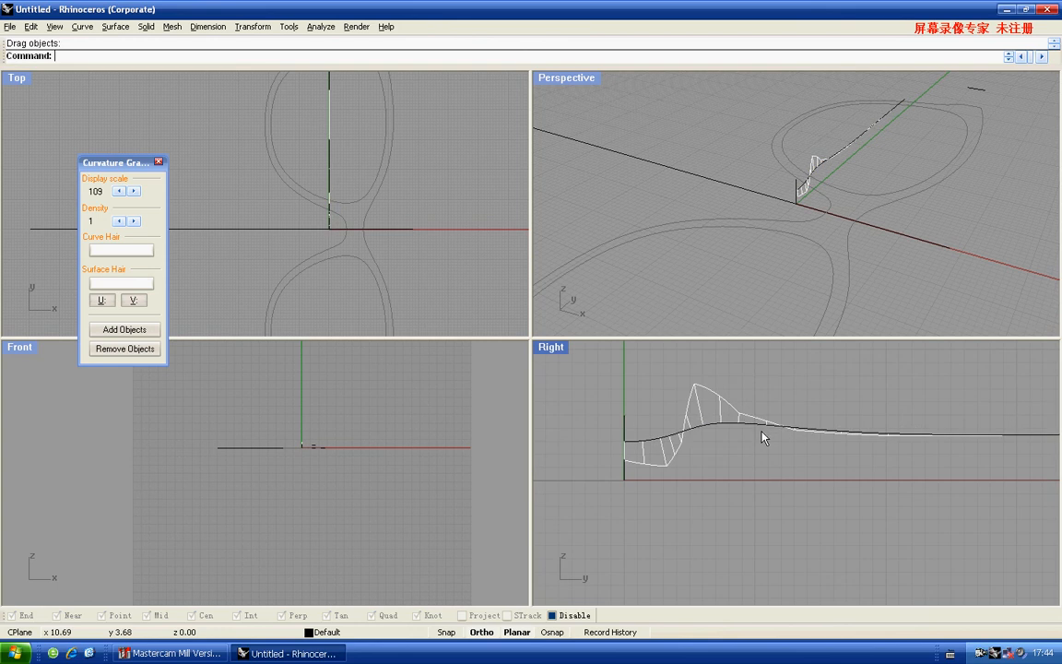
Show the control points again and lower the two points nearest the centre line slightly
scroll(677, 434, "up", 2)
left_click(642, 444)
right_click_drag(640, 442, 660, 437)
key("F10")
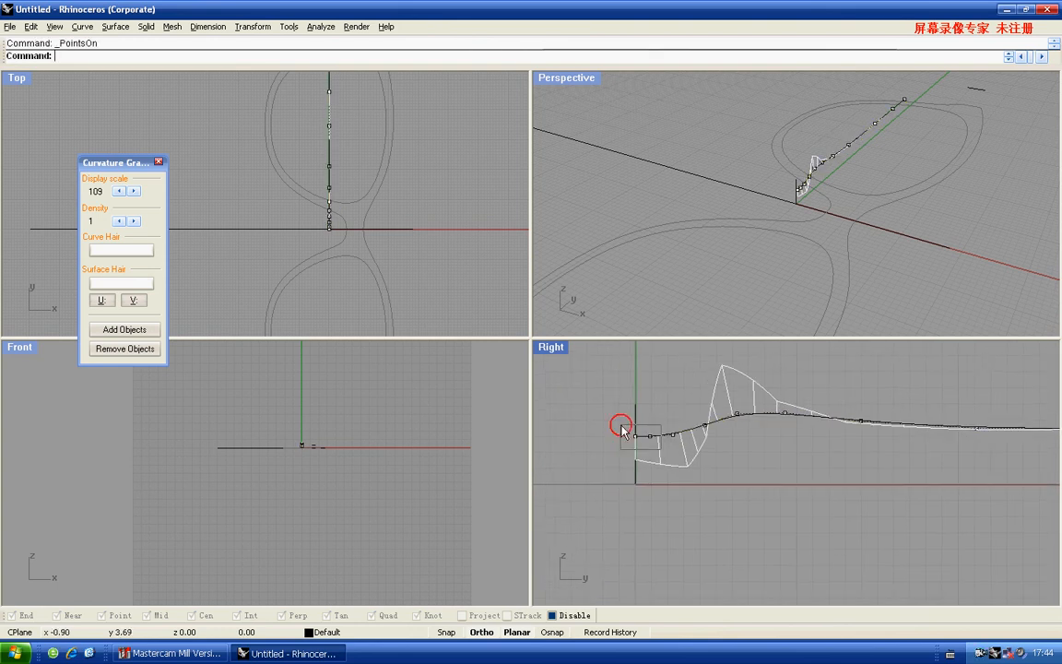
mouse_move(620, 425)
left_mouse_down()
mouse_move(676, 453)
mouse_move(625, 437)
left_mouse_up()
scroll(626, 433, "up", 3)
left_click_drag(553, 433, 624, 444)
scroll(628, 439, "up", 2)
scroll(659, 445, "down", 4)
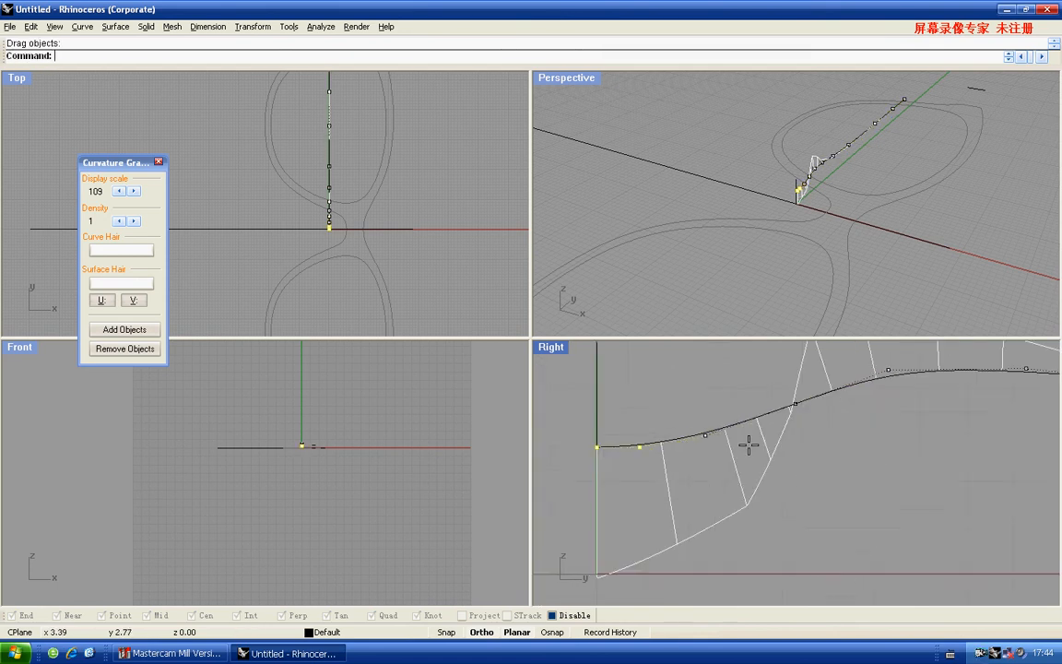
Move the control point between the centre dip and the hump slightly to even out the curvature
right_click_drag(749, 445, 711, 442)
scroll(719, 429, "down", 4)
right_click_drag(800, 396, 761, 408)
left_click(701, 425)
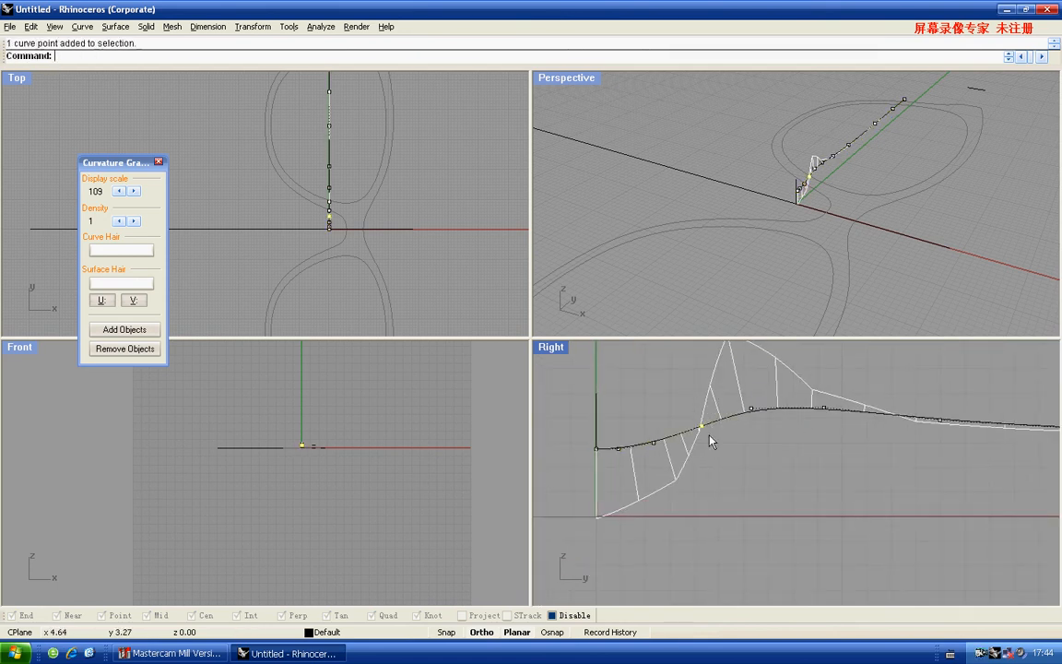
scroll(702, 427, "up", 4)
left_click_drag(698, 424, 700, 420)
scroll(710, 421, "down", 4)
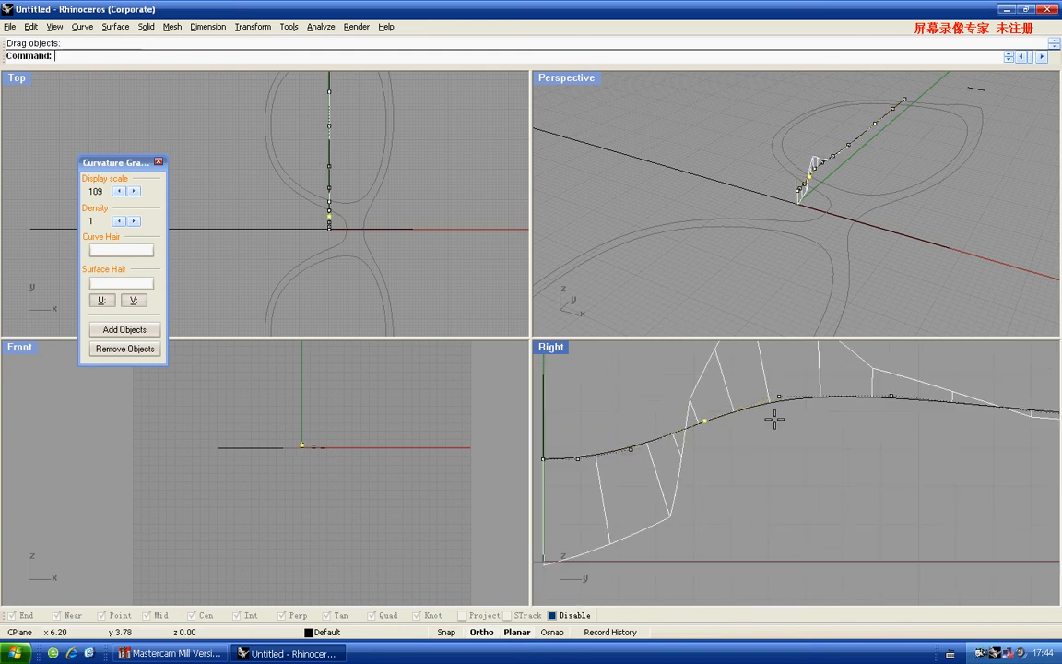
Try to shift the three control points around the hump
scroll(773, 419, "down", 4)
right_click_drag(773, 420, 729, 431)
left_click_drag(692, 388, 792, 419)
scroll(696, 428, "up", 5)
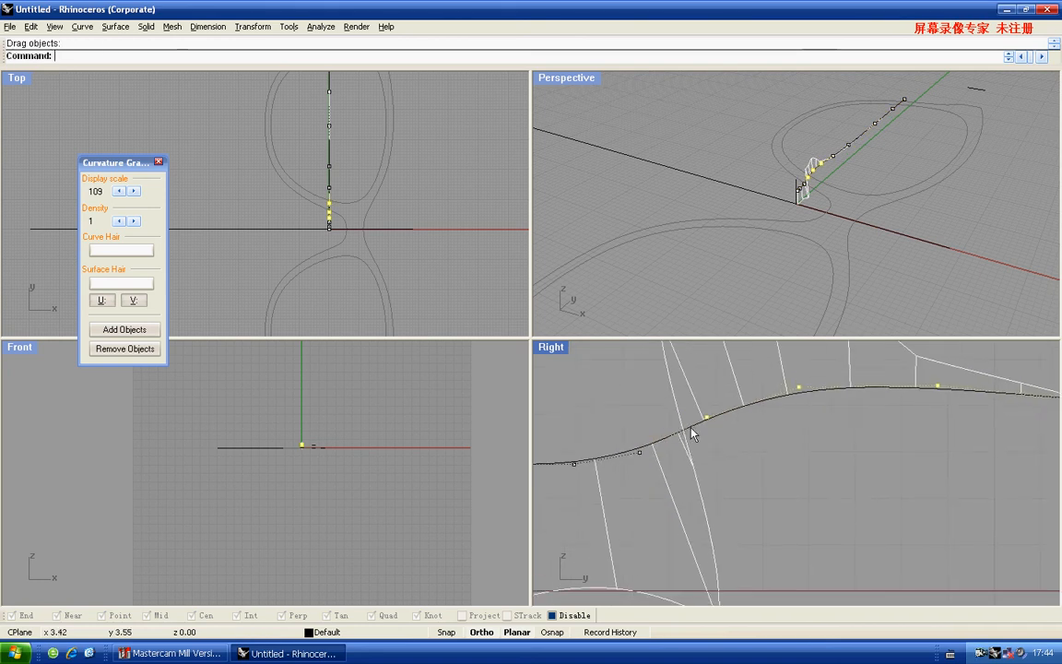
key("ctrl+z")
scroll(682, 378, "down", 5)
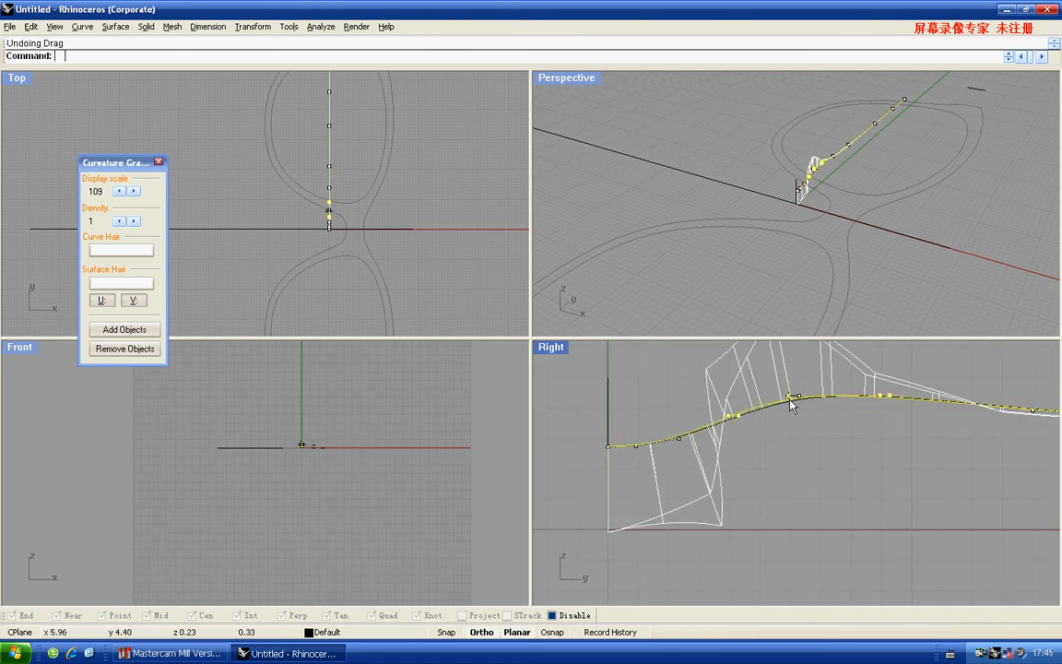
Shift the three hump control points slightly toward the centre line, fine-tune the rise before the hump, and hide the control points
left_click_drag(790, 400, 789, 401)
key("Return")
scroll(678, 439, "up", 4)
mouse_move(676, 420)
left_mouse_down()
mouse_move(687, 450)
mouse_move(680, 433)
left_mouse_up()
scroll(678, 440, "up", 4)
type("0.1")
key("Return")
scroll(681, 433, "down", 8)
left_click(681, 438)
key("Escape")
scroll(681, 438, "down", 8)
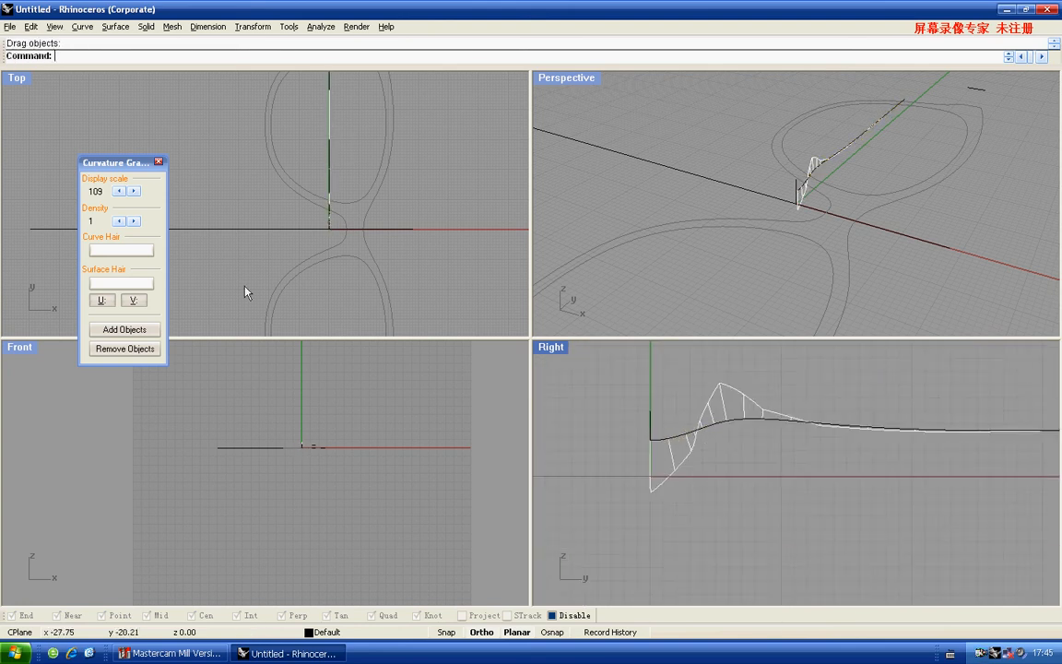
Close the curvature graph and inspect the half profile curve's outer end in the Right view
left_click(158, 162)
scroll(347, 213, "down", 6)
right_click_drag(364, 168, 337, 208)
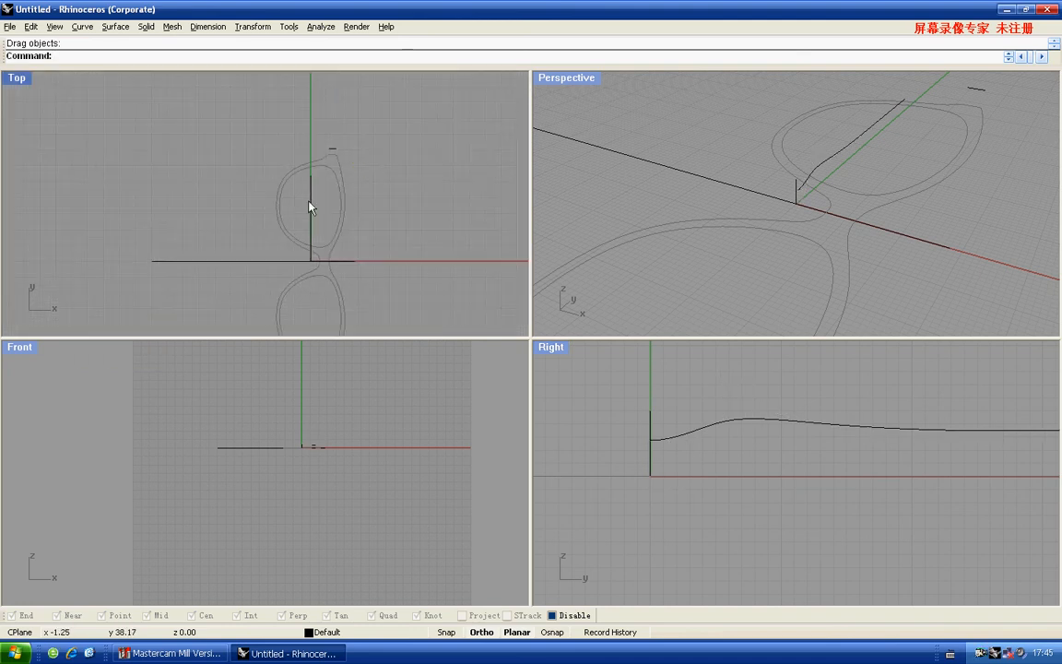
left_click(310, 206)
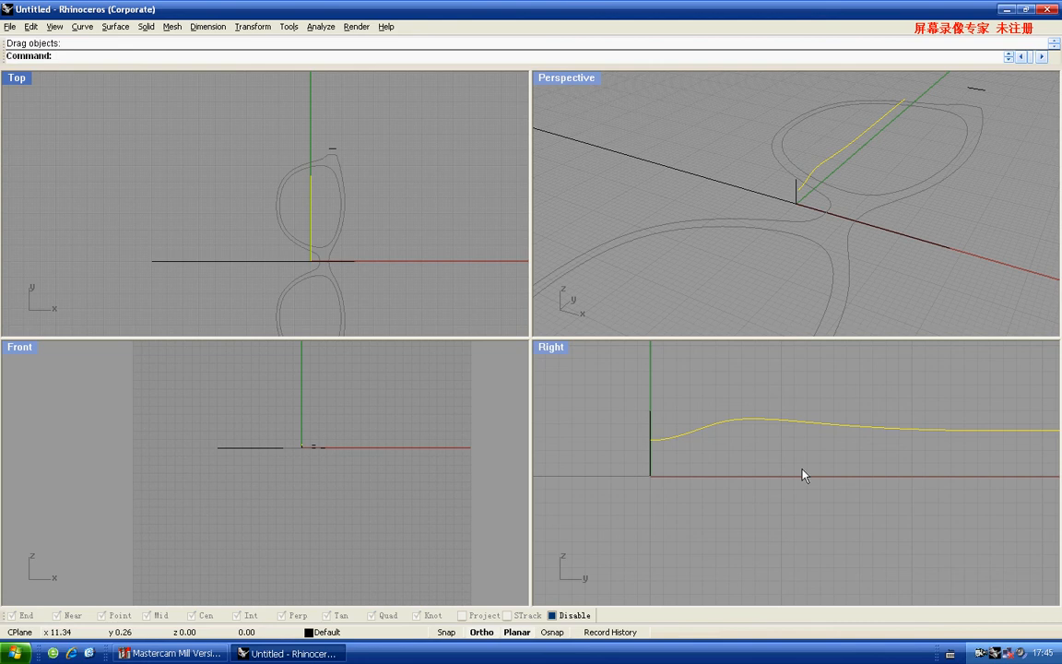
scroll(802, 469, "down", 8)
right_click_drag(1009, 466, 703, 443)
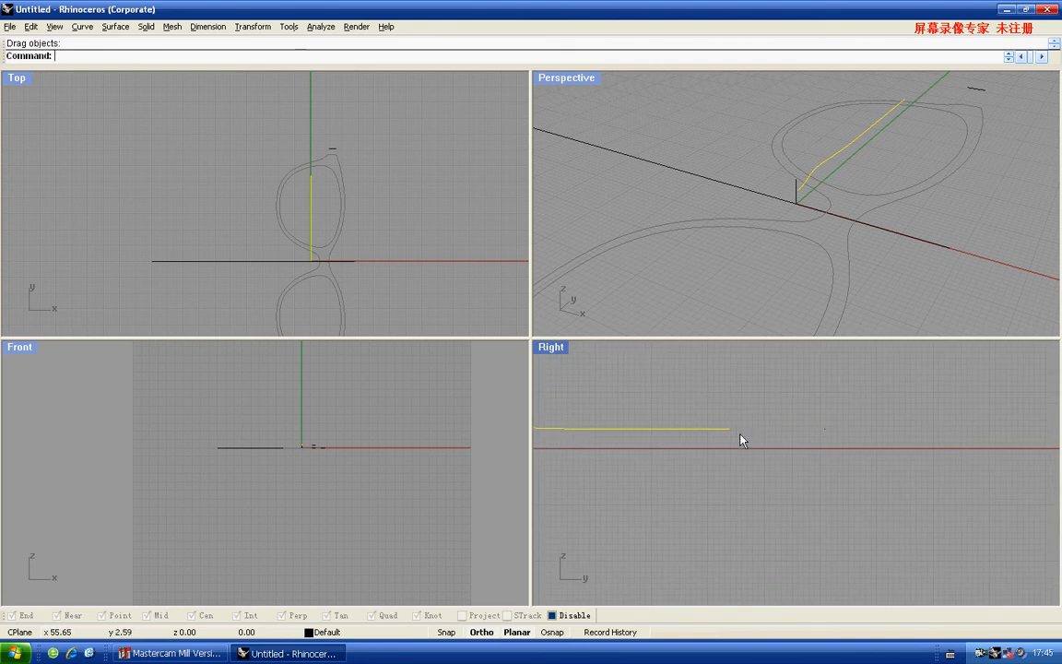
key("Escape")
Insert several closely spaced knots near the outer end of the half profile curve
type("insertknot")
key("Return")
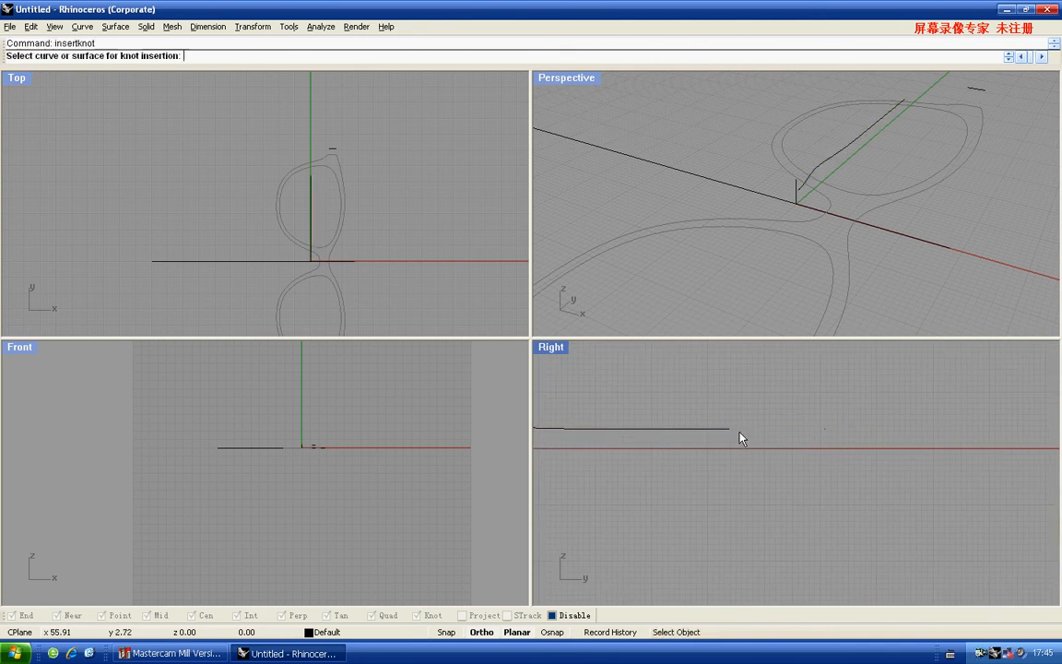
left_click(716, 429)
scroll(714, 427, "up", 5)
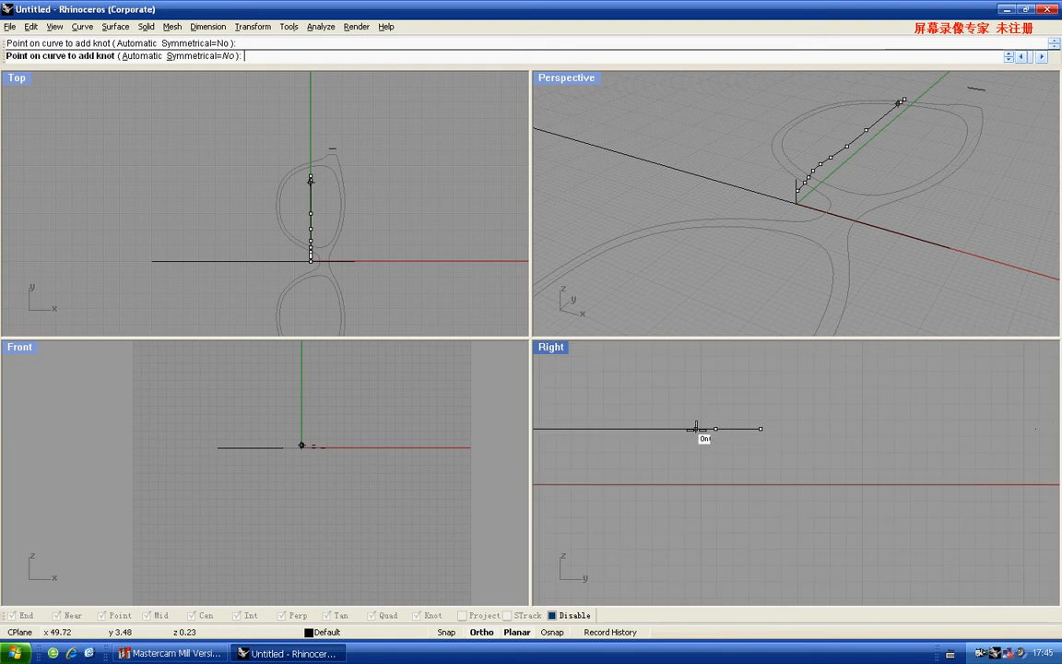
left_click(698, 429)
left_click(680, 429)
right_click(682, 429)
scroll(678, 433, "down", 3)
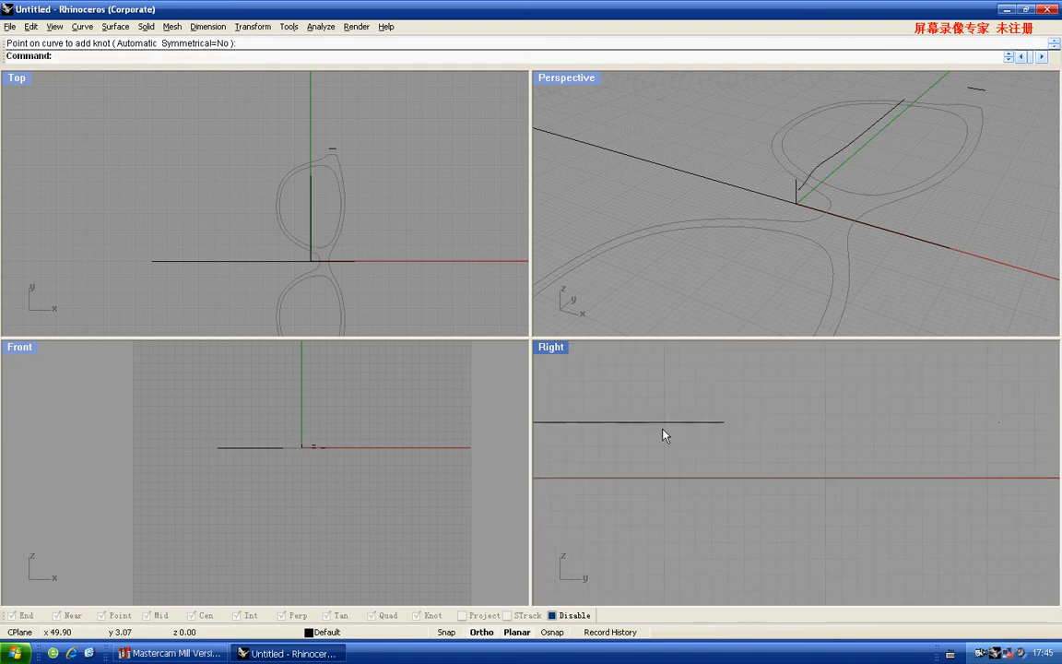
Show the half profile curve's control points and raise the five points nearest its outer end by 0.1
left_click(678, 432)
key("F10")
left_click_drag(706, 411, 651, 437)
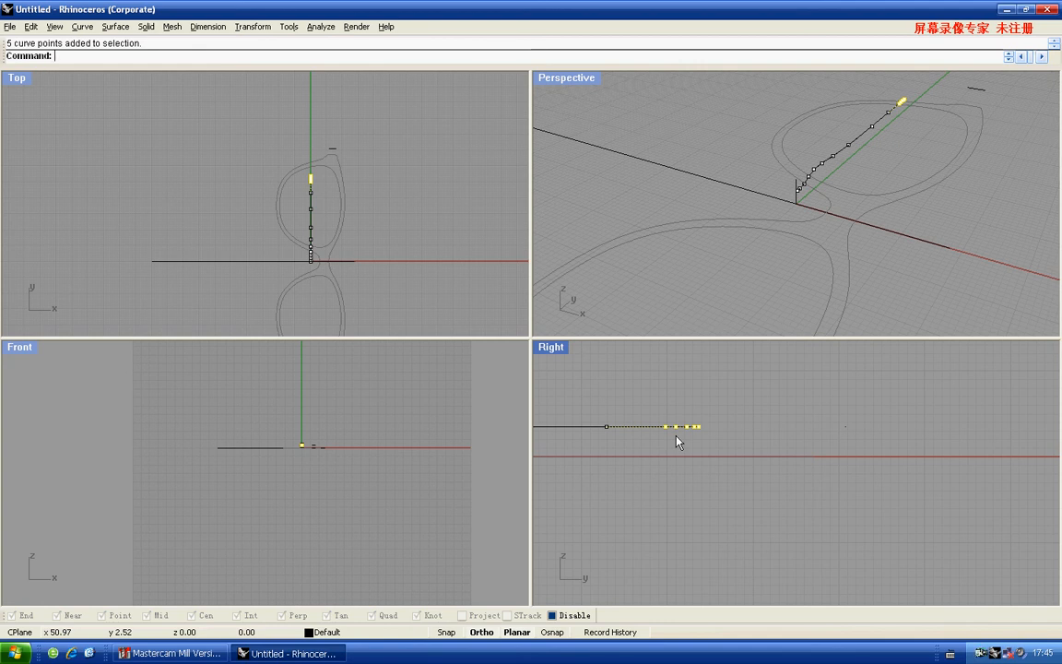
scroll(671, 440, "up", 2)
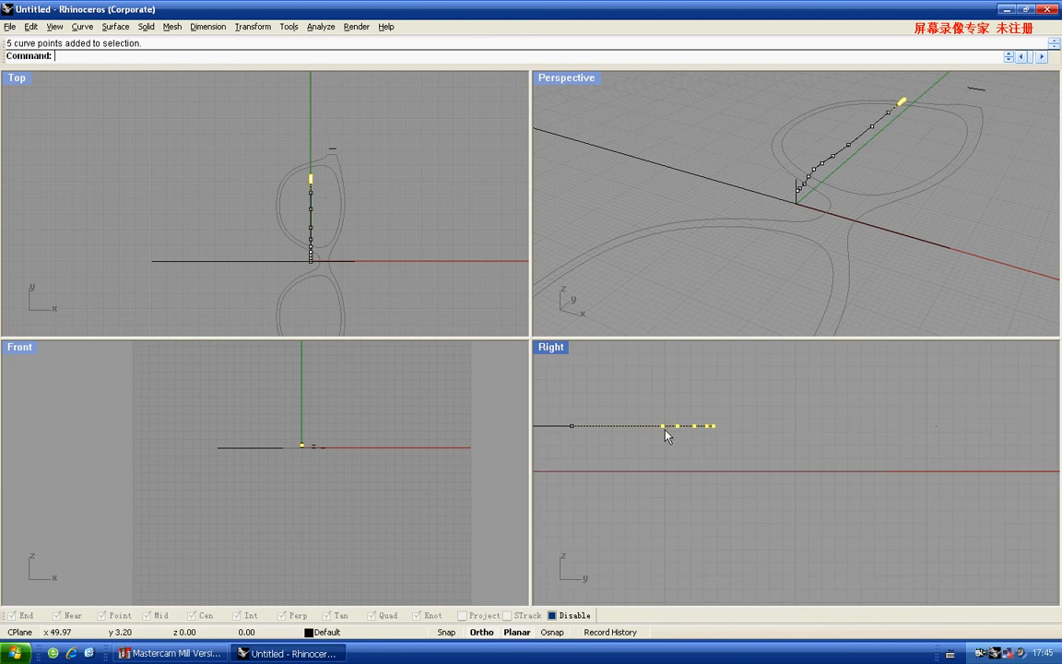
left_click(661, 428)
key("F10")
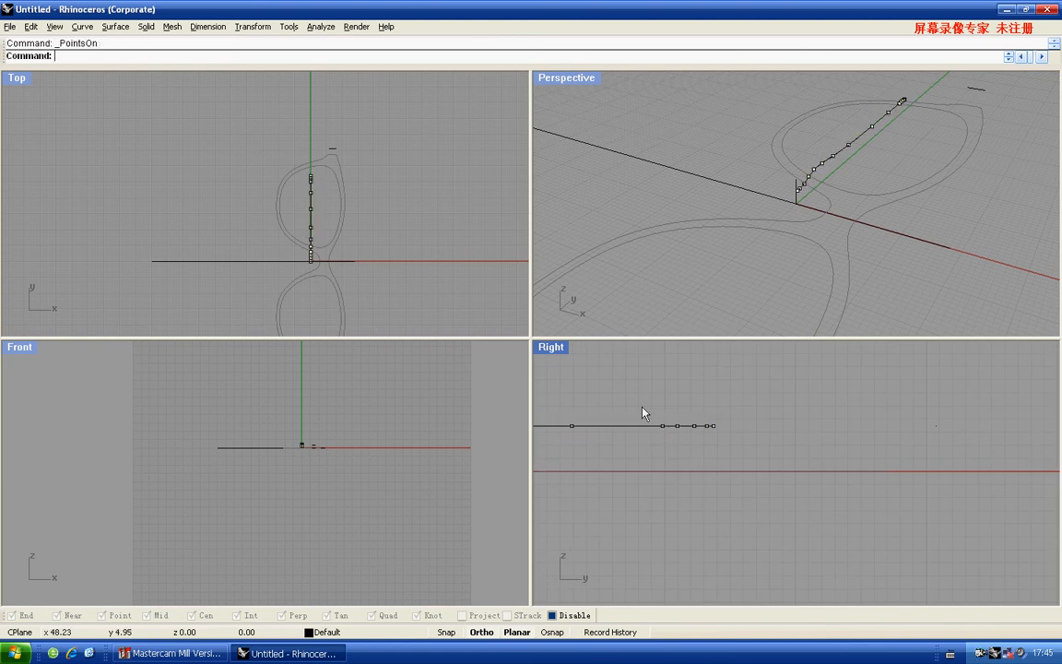
left_click_drag(643, 412, 754, 453)
scroll(664, 433, "up", 2)
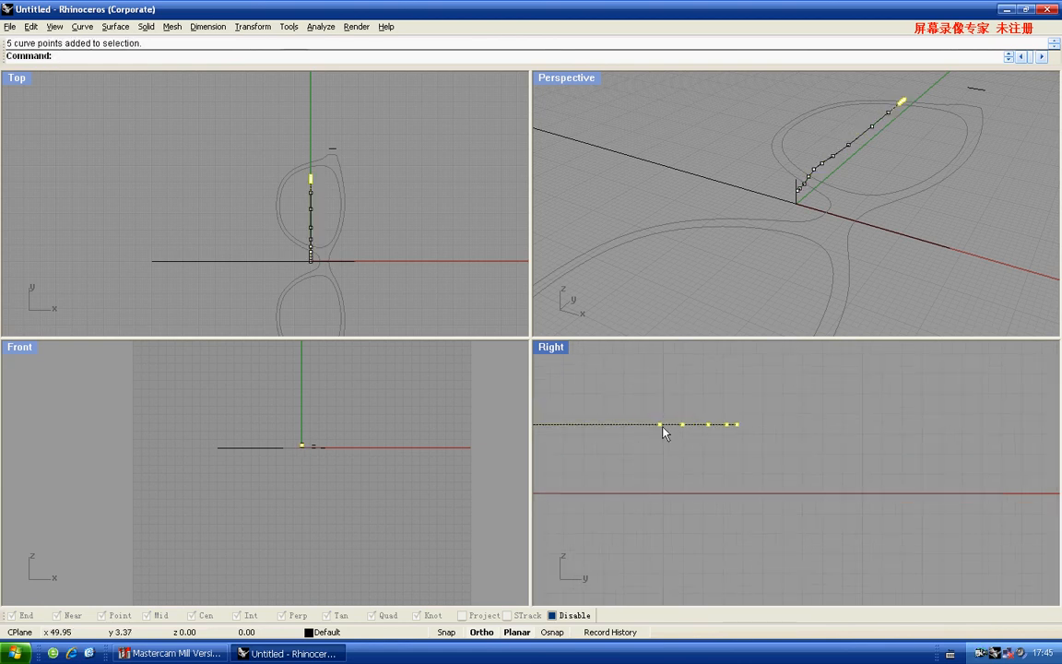
scroll(663, 429, "up", 2)
left_click_drag(661, 428, 688, 415)
type("0.1")
key("Return")
Raise the remaining control points toward the curve's outer end progressively, using small increments such as 0.01 and 0.02, and hide the points
scroll(685, 433, "up", 2)
key("Return")
scroll(757, 419, "up", 2)
type("0.01")
mouse_move(760, 422)
left_mouse_down()
mouse_move(763, 339)
mouse_move(751, 403)
left_mouse_up()
key("Return")
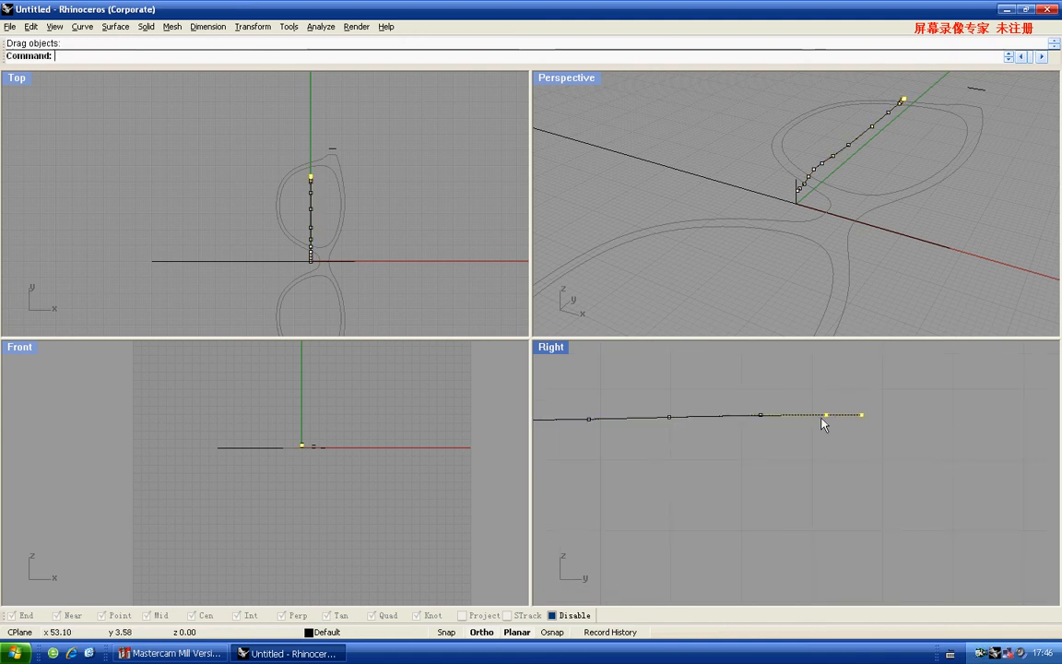
type("0.0")
left_click_drag(827, 415, 881, 398)
type("2")
key("Return")
left_click(883, 415)
type("0.00")
key("Return")
key("Escape")
Refit the half profile curve as a degree 3 curve with a fitting tolerance of 0.05
left_click(802, 420)
right_click_drag(802, 421, 787, 440)
type("fi")
key("Return")
key("Return")
scroll(773, 464, "down", 5)
key("Escape")
Mirror a copy of the half profile curve across the vertical axis through the origin 0,0 in the Right view
scroll(784, 437, "down", 3)
scroll(622, 428, "down", 6)
right_click_drag(614, 431, 677, 431)
scroll(592, 430, "up", 4)
right_click_drag(567, 429, 728, 436)
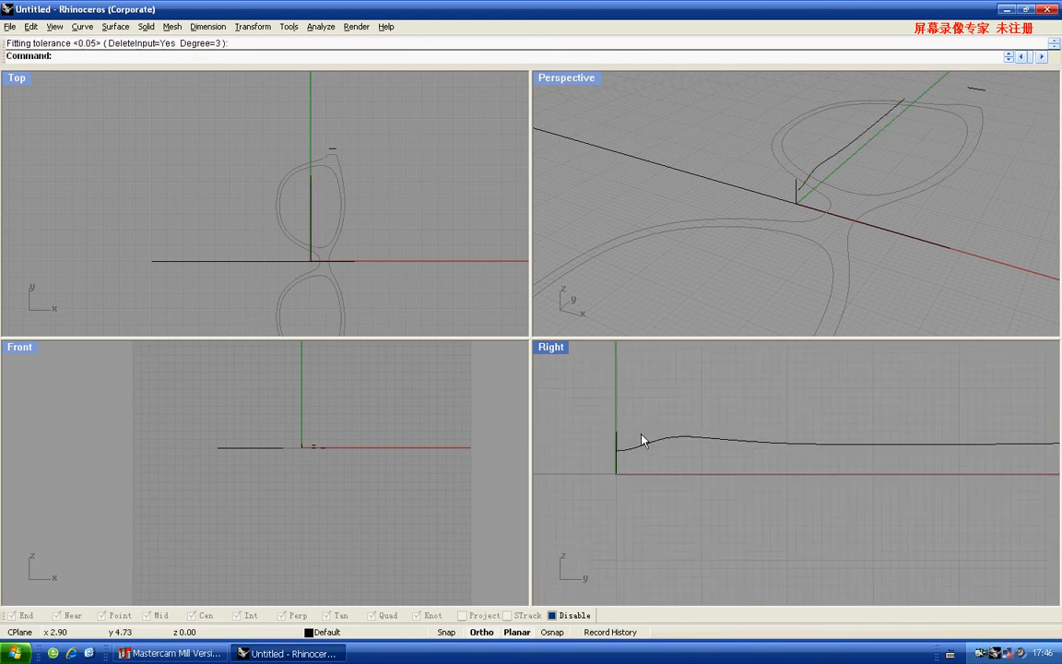
left_click(644, 447)
right_click_drag(637, 429, 637, 451)
type("mi")
key("Return")
type("0,0")
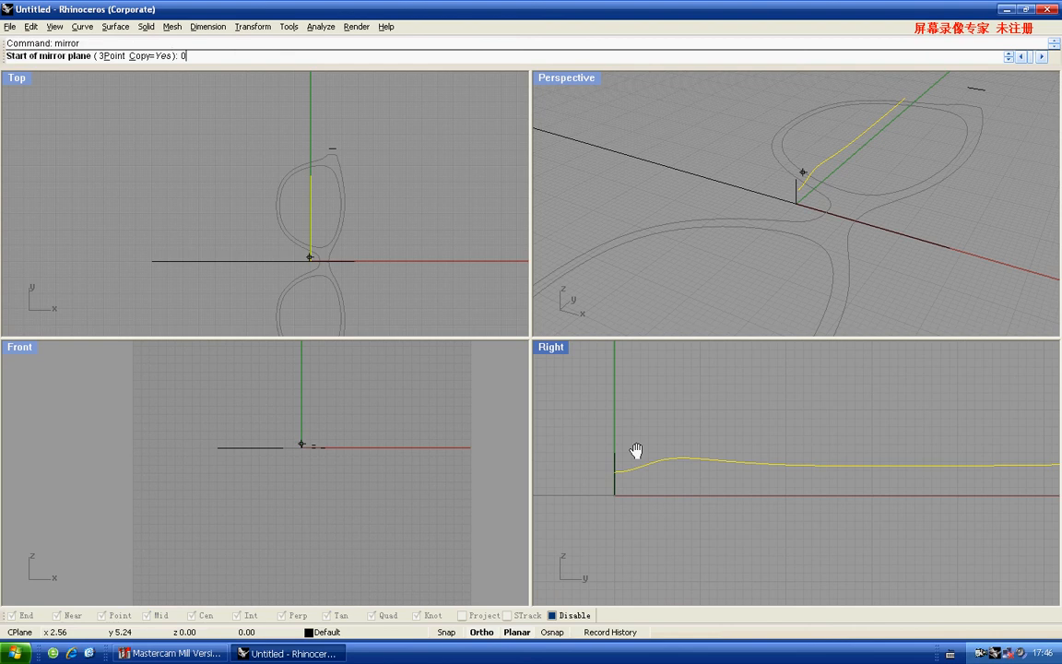
key("Return")
left_click(628, 430)
Join the original and mirrored profile halves at the centre line
left_click_drag(640, 450, 591, 482)
right_click_drag(614, 480, 646, 483)
key("ctrl+j")
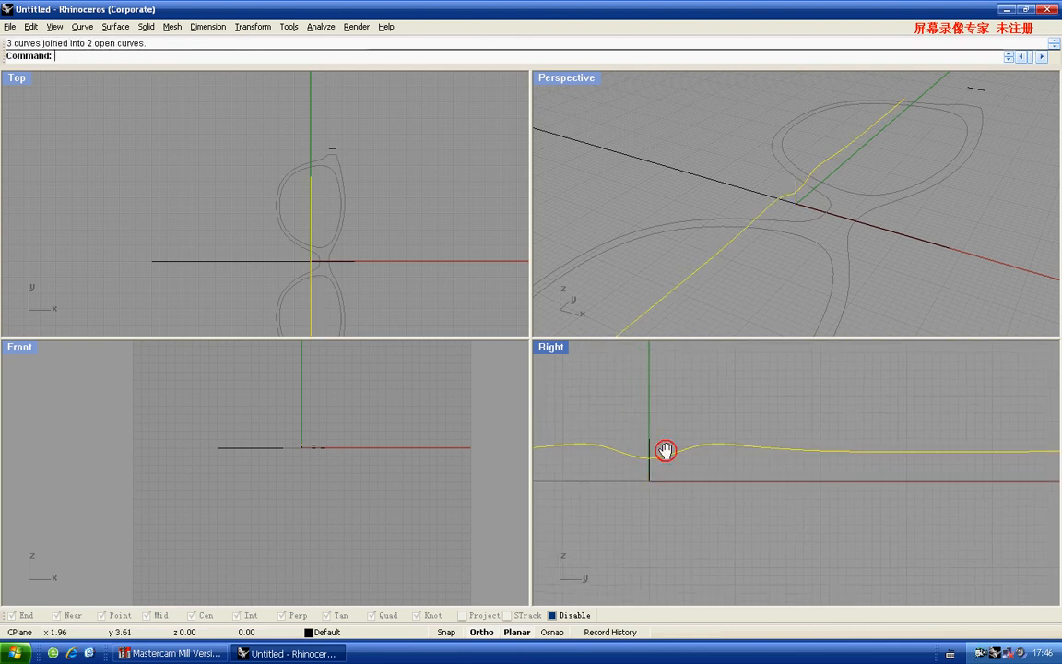
Export the joined profile curve in IGES format, overwriting the existing IGES file on the desktop
scroll(673, 447, "down", 5)
type("export")
key("Return")
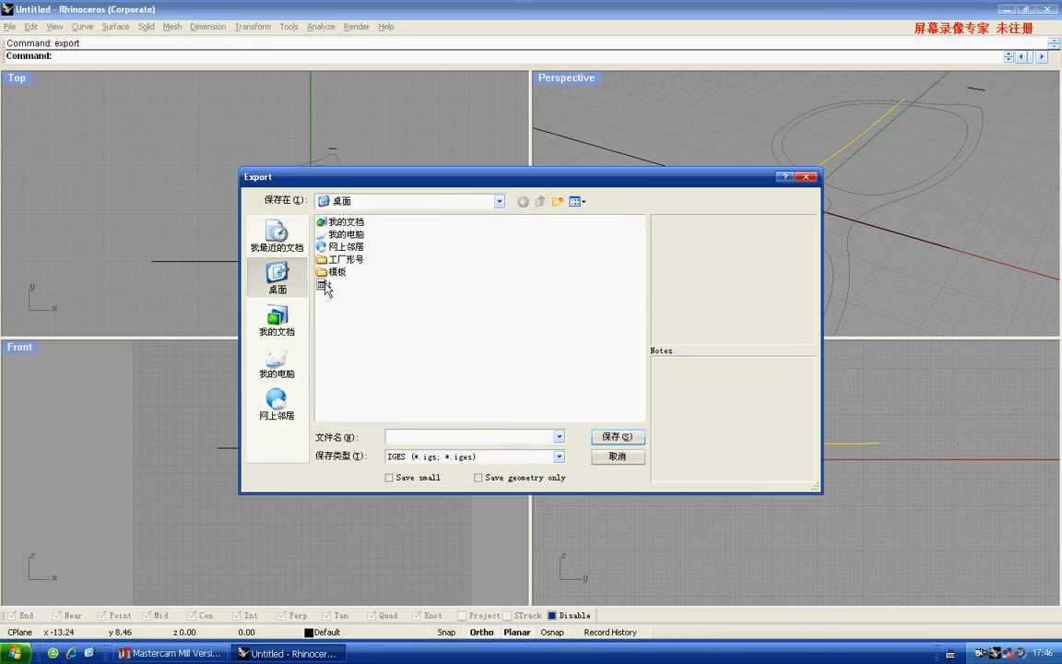
double_click(322, 284)
key("Return")
key("Return")
Switch to Mastercam and read the exported IGES file from the desktop into the current part
key("alt+Tab")
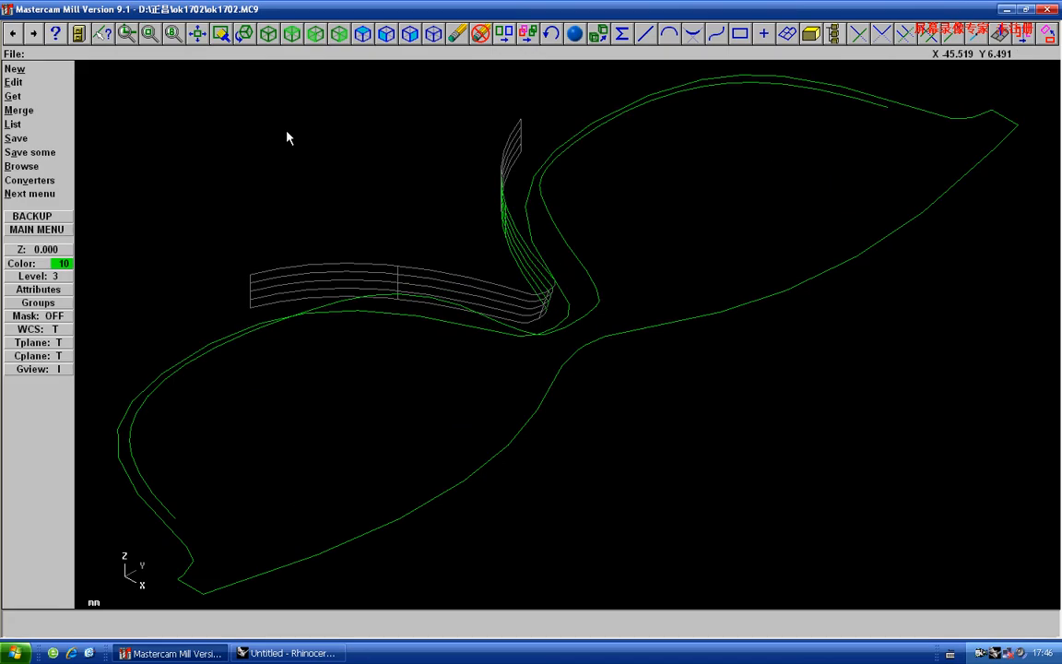
key("Escape")
key("f")
key("c")
key("i")
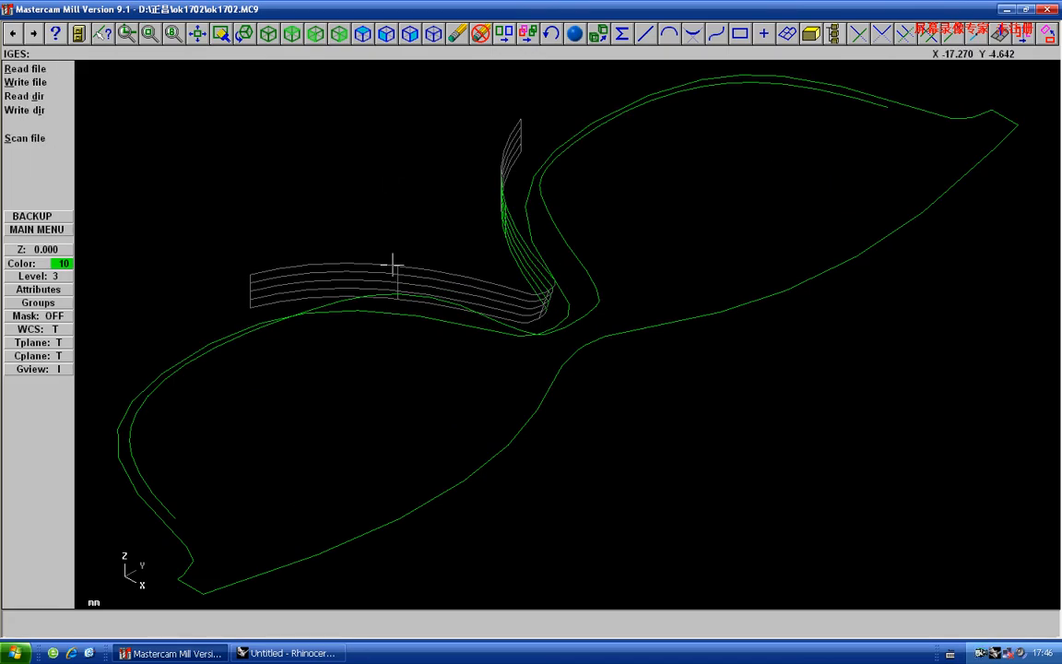
key("r")
double_click(409, 285)
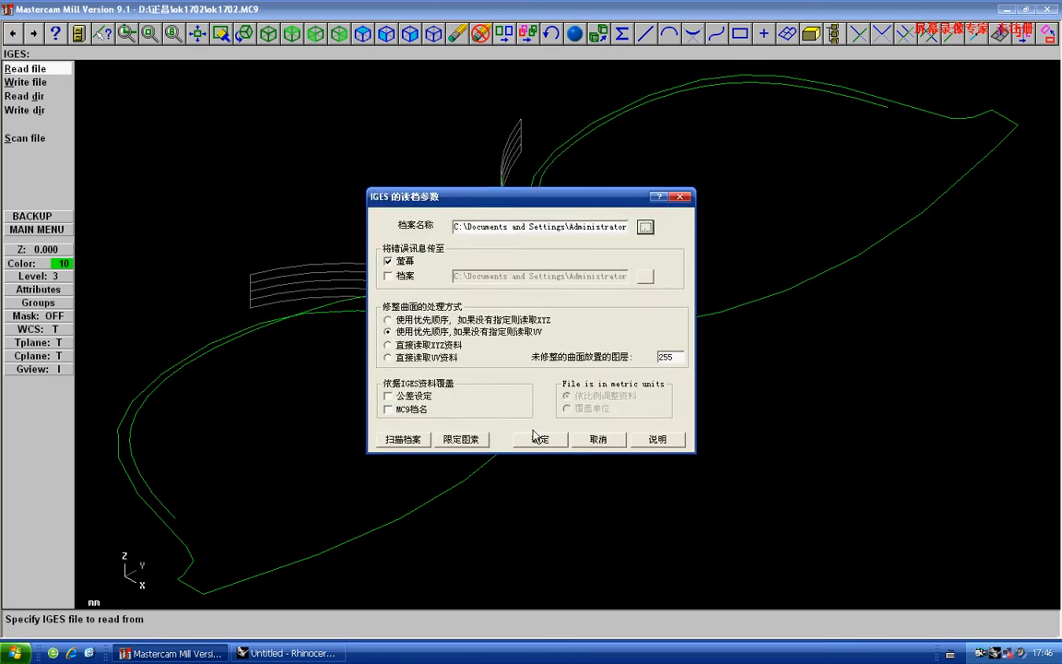
left_click(540, 438)
left_click(562, 348)
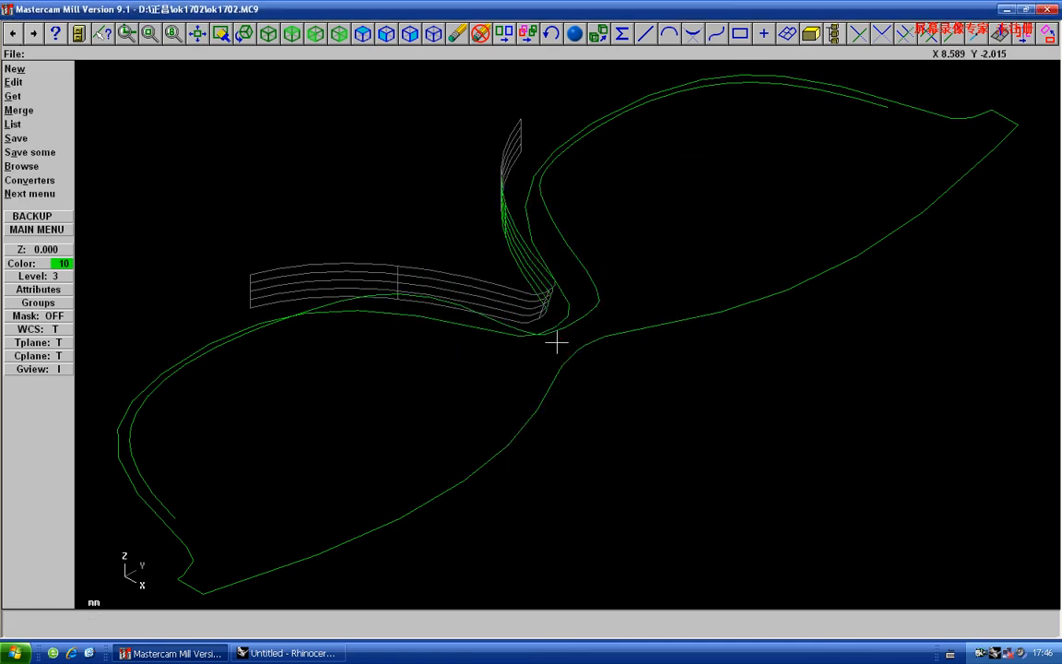
Make all levels visible except level 100 (外形拷贝) and level 150 (外形)
key("alt+z")
left_click(725, 313)
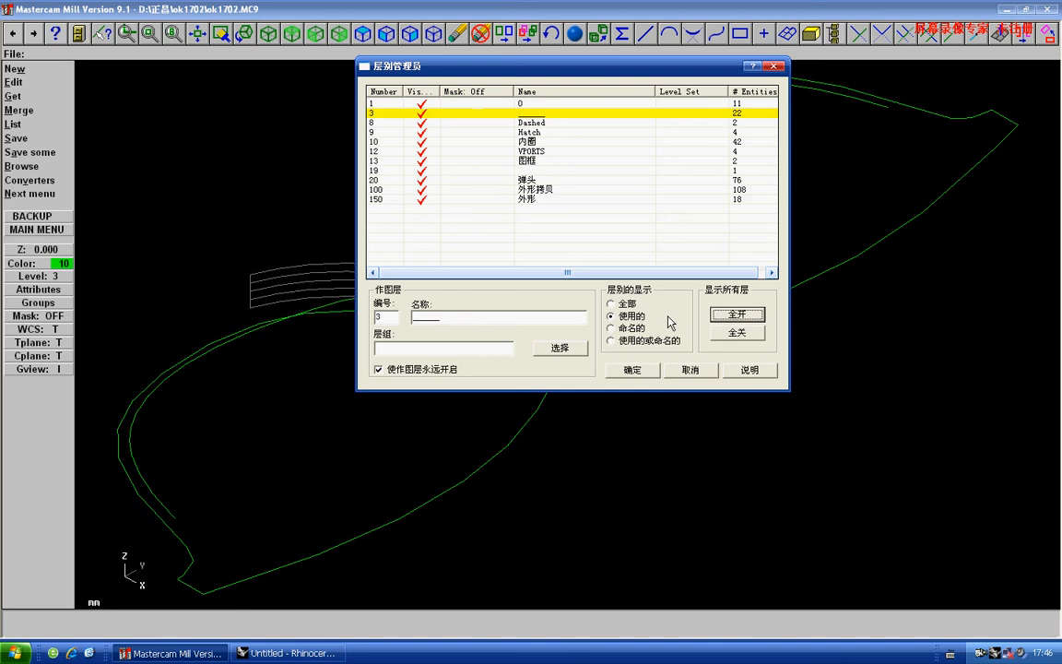
left_click(424, 199)
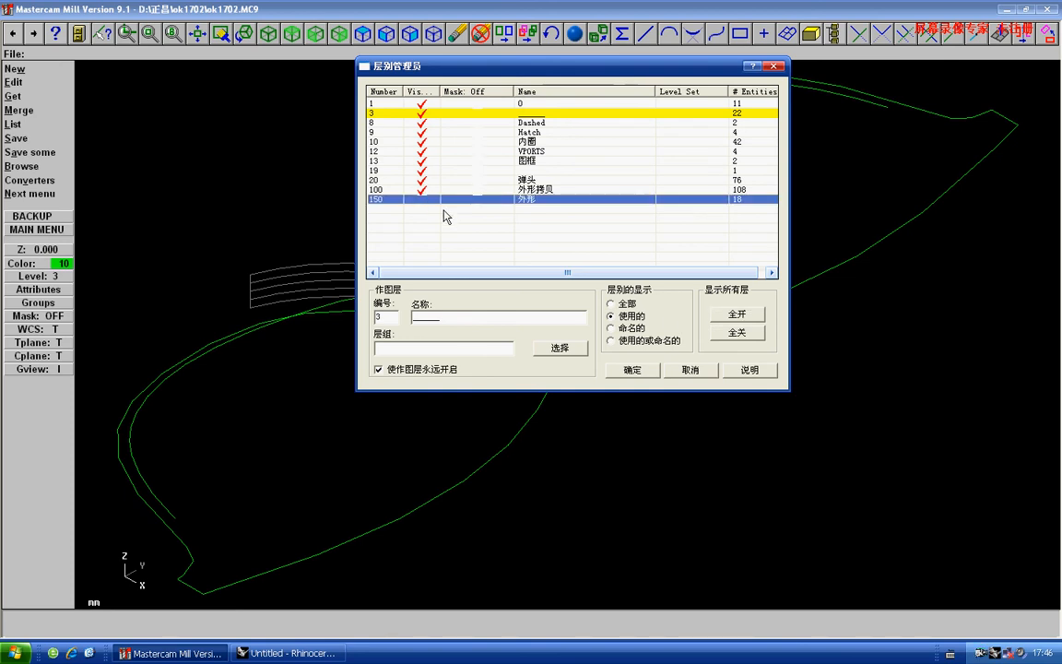
left_click(420, 190)
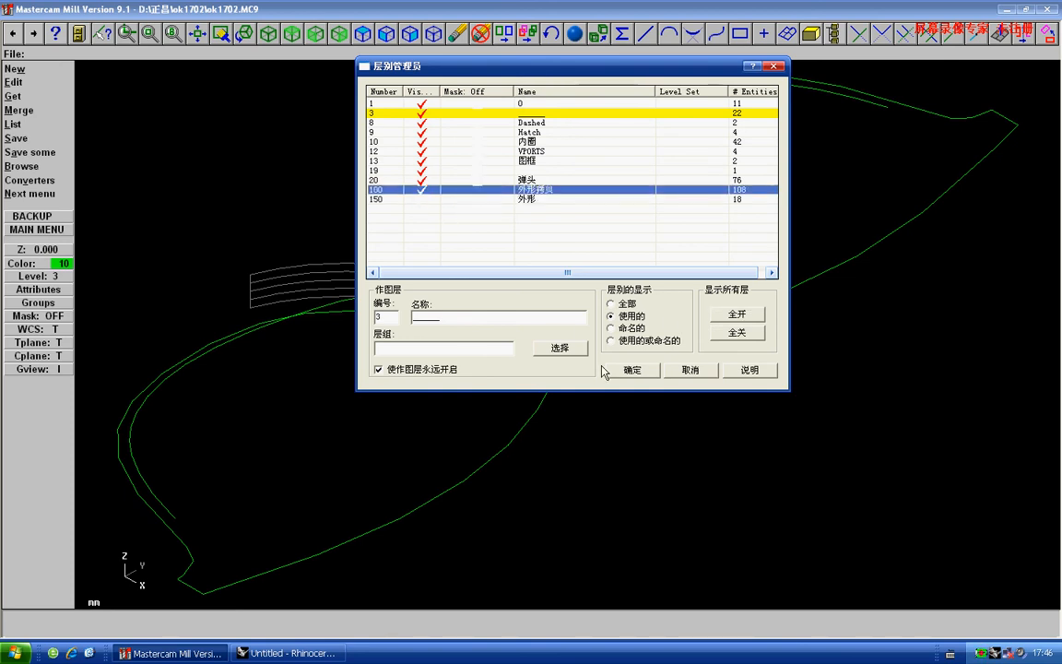
left_click(422, 188)
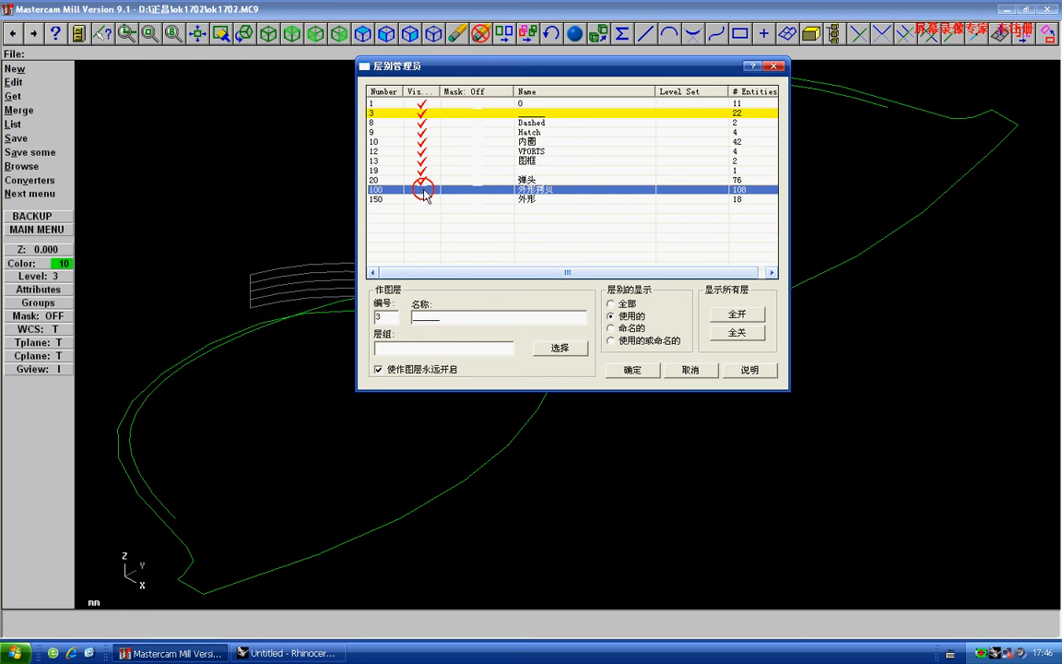
left_click(629, 371)
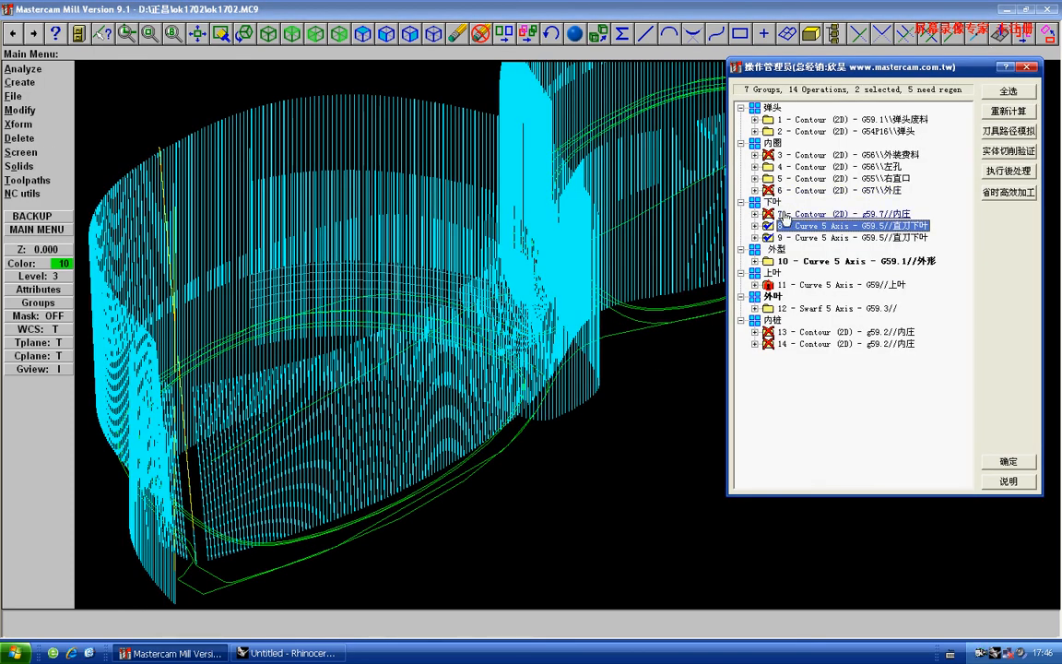
Open the 3D curve chain selection of operation 11, the Curve 5 Axis toolpath G59//上叶
left_click(789, 286)
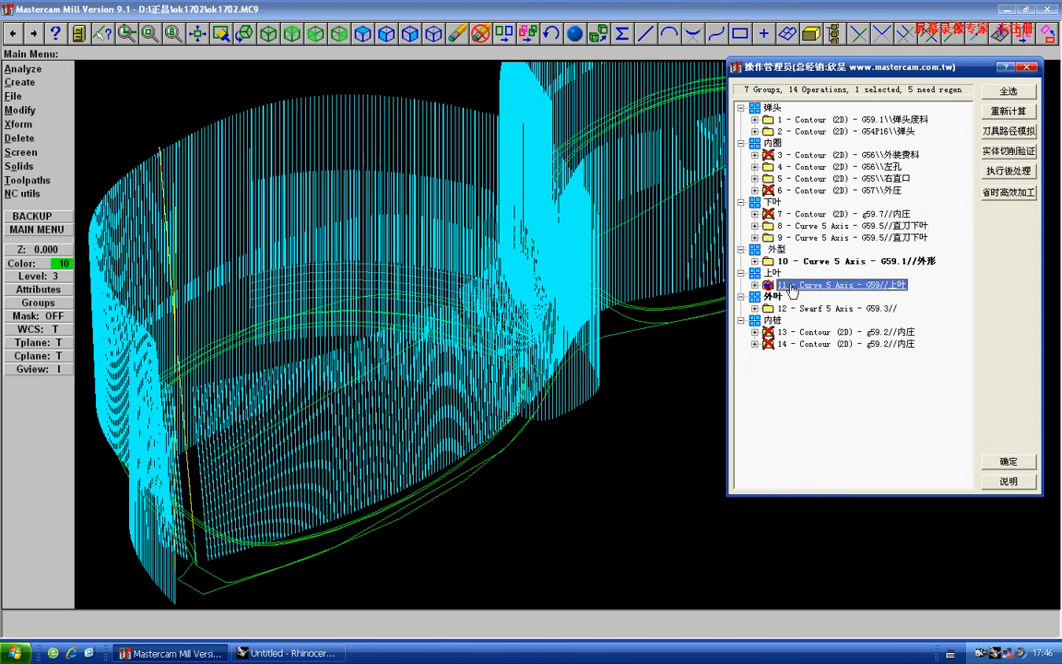
double_click(790, 285)
left_click(792, 320)
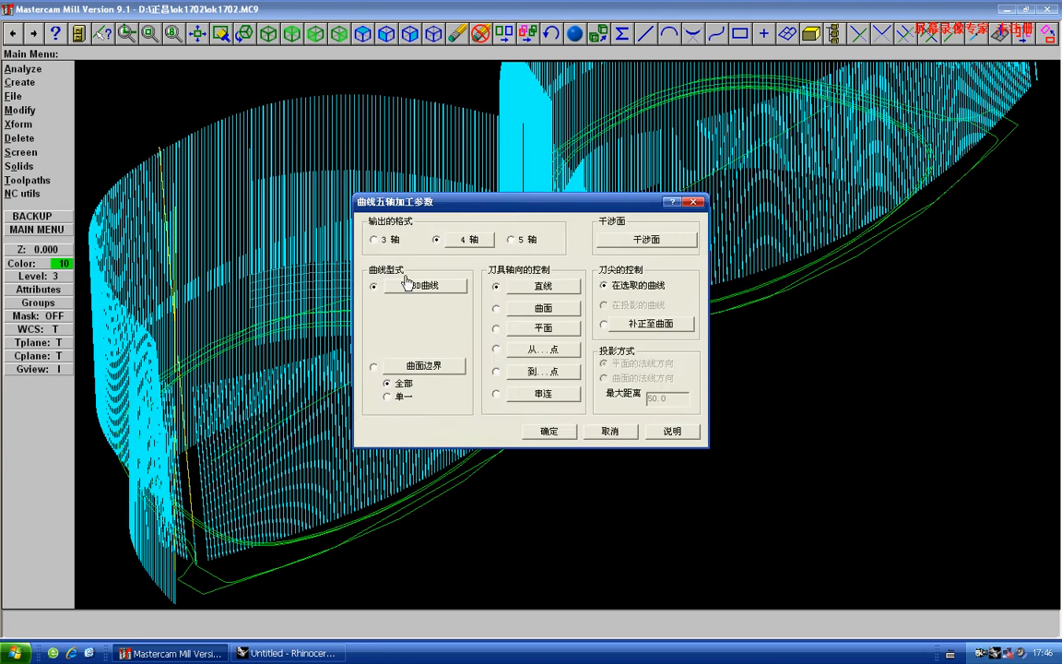
left_click(432, 287)
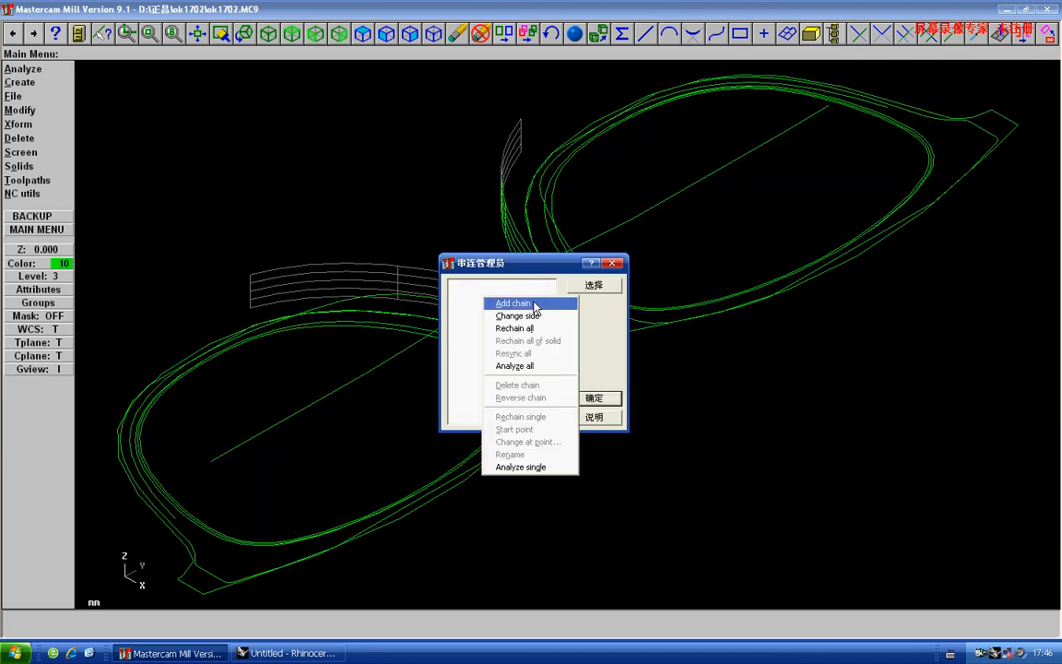
left_click(526, 307)
scroll(644, 195, "down", 4)
scroll(569, 303, "down", 3)
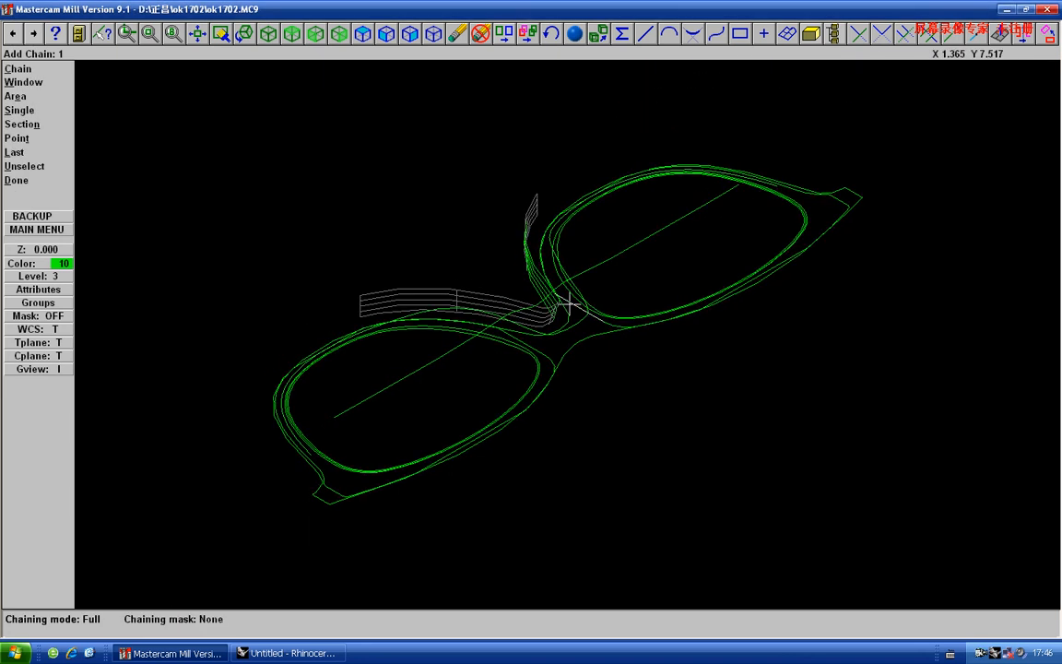
key("Escape")
left_click(573, 399)
left_click(545, 428)
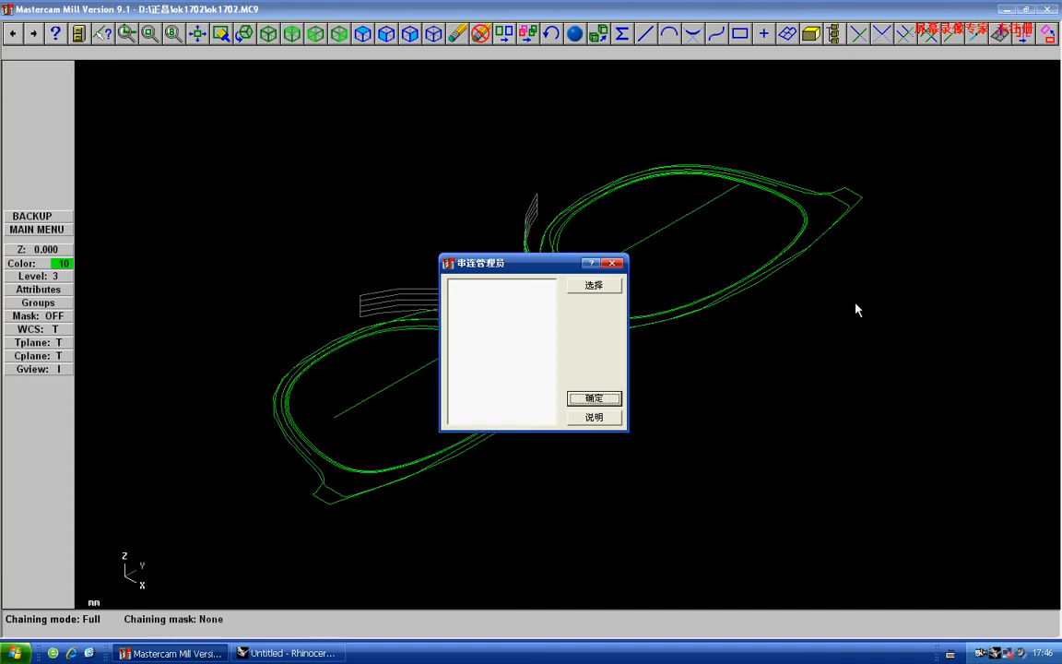
Add the imported central profile curve as the operation's chain and accept the four-axis curve machining parameters
right_click(499, 305)
left_click(507, 317)
scroll(564, 287, "down", 1)
left_click(634, 244)
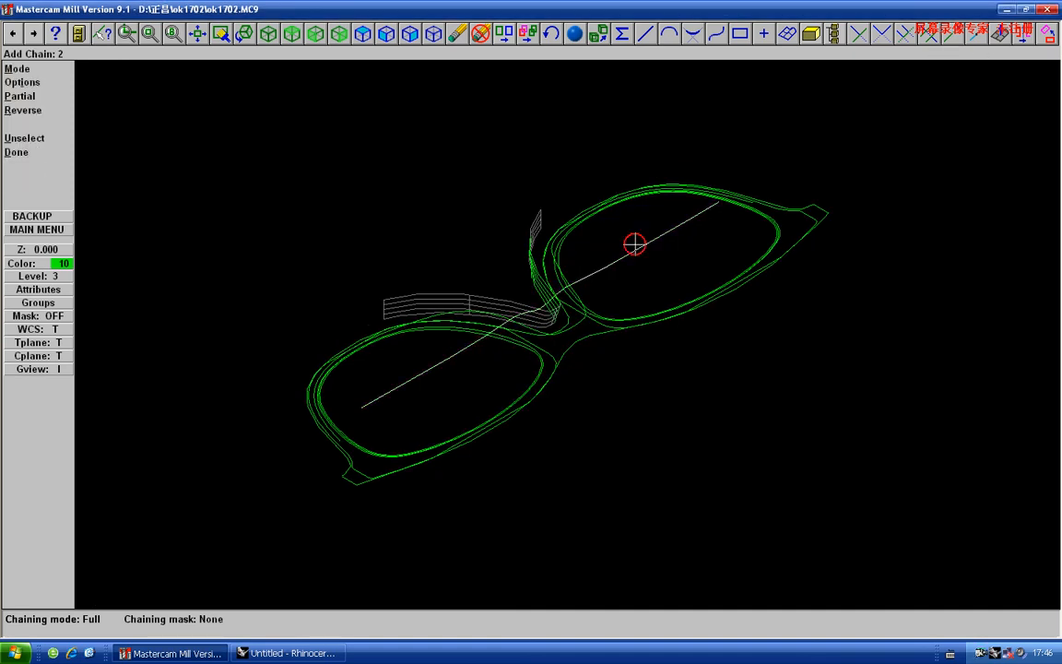
scroll(634, 244, "down", 2)
scroll(636, 244, "up", 1)
scroll(635, 244, "down", 2)
key("d")
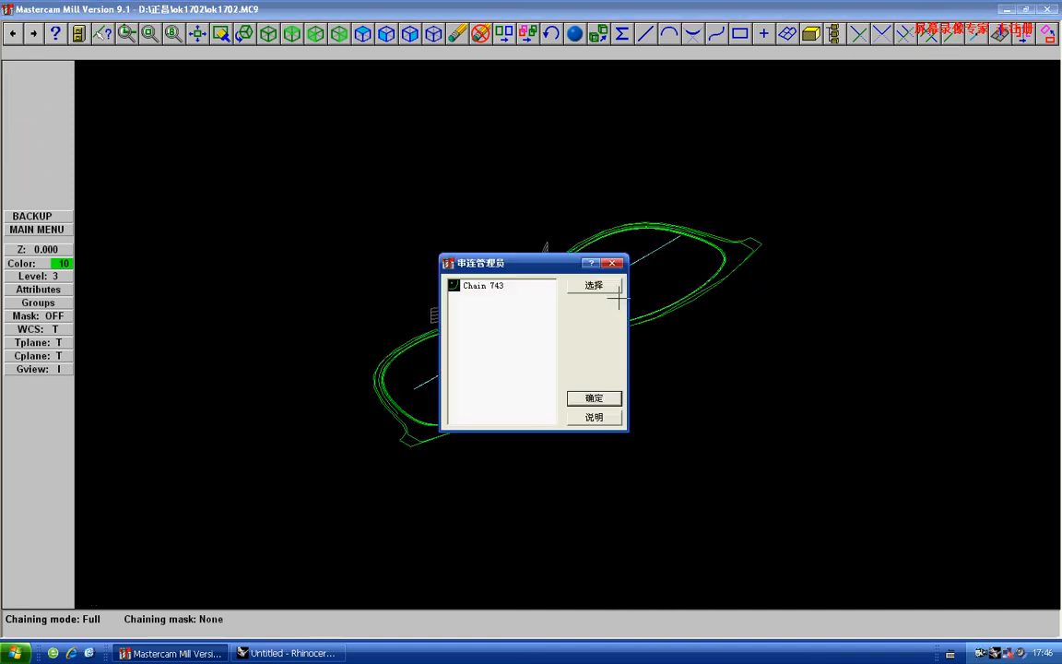
left_click(603, 401)
left_click(530, 348)
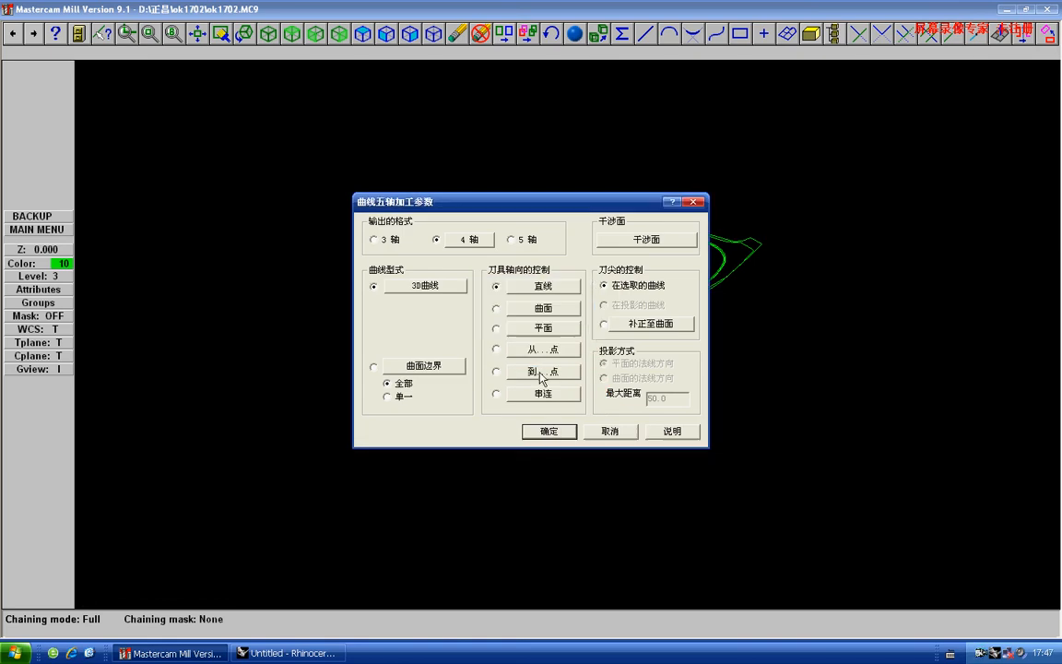
left_click(548, 431)
Regenerate the 上叶 Curve 5 Axis operation and run its toolpath backplot
left_click(1011, 111)
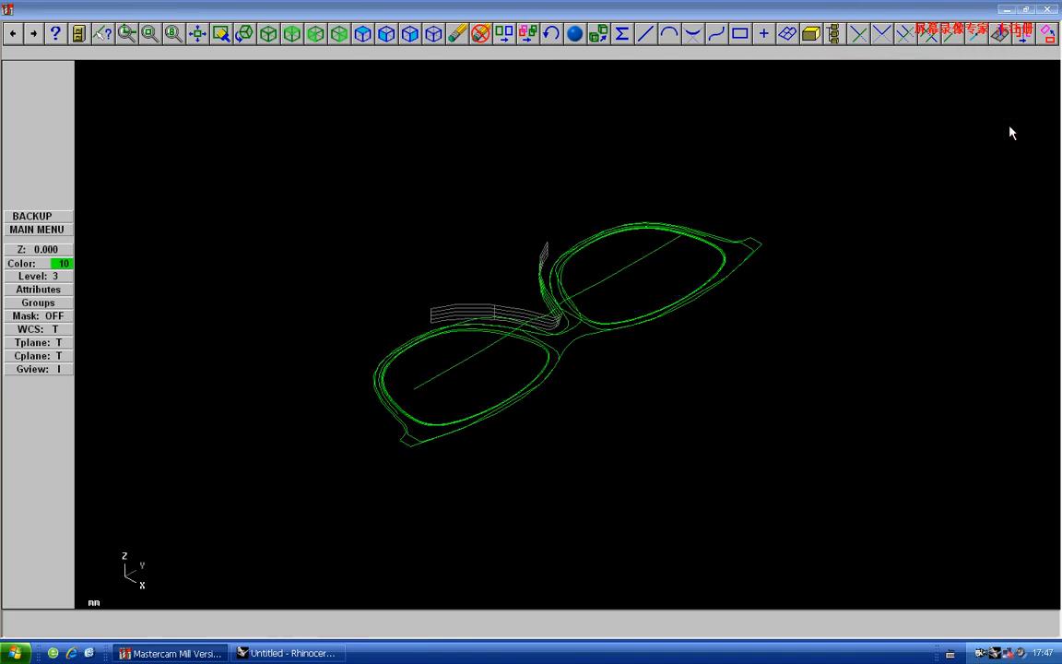
left_click(1011, 130)
key("r")
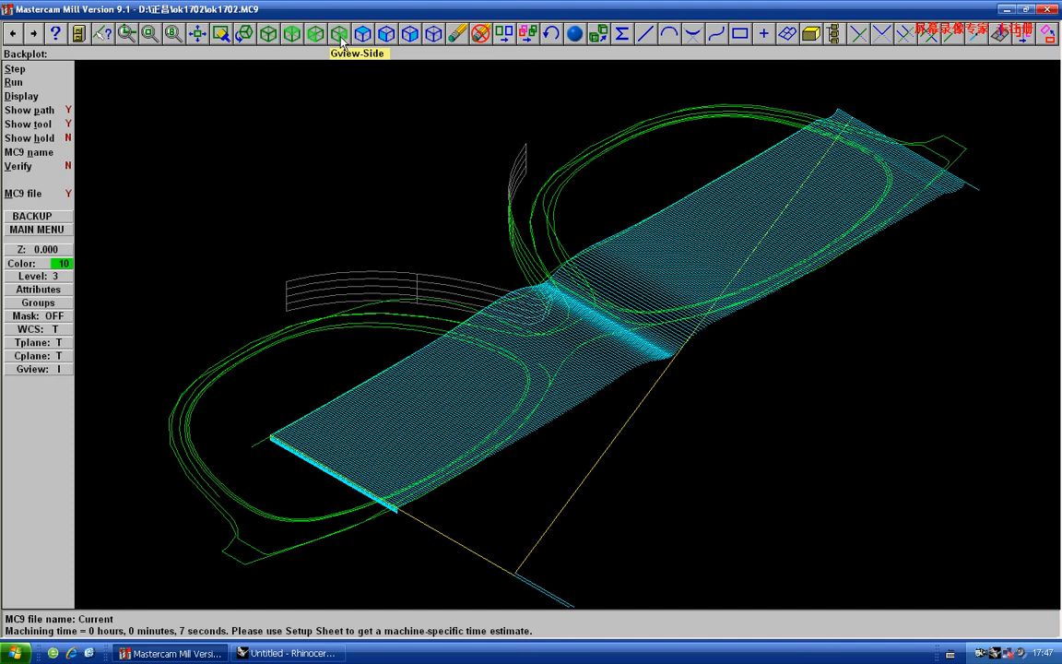
Examine the 上叶 toolpath backplot against the profile curve in the front and side views
left_click(291, 34)
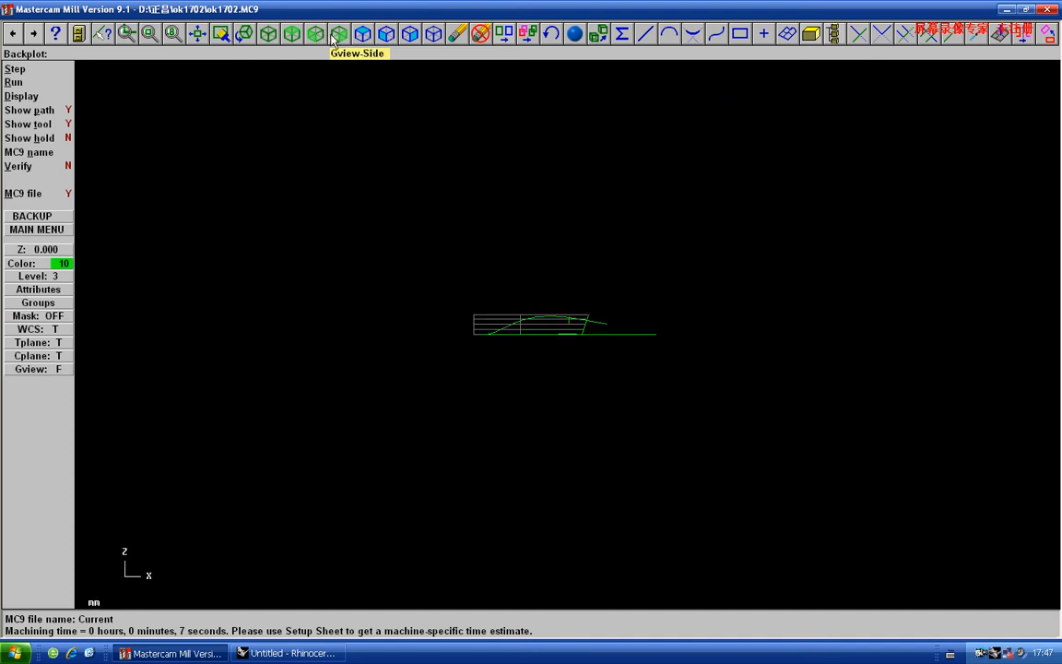
scroll(344, 41, "down", 3)
scroll(342, 42, "up", 3)
scroll(319, 44, "up", 1)
key("Escape")
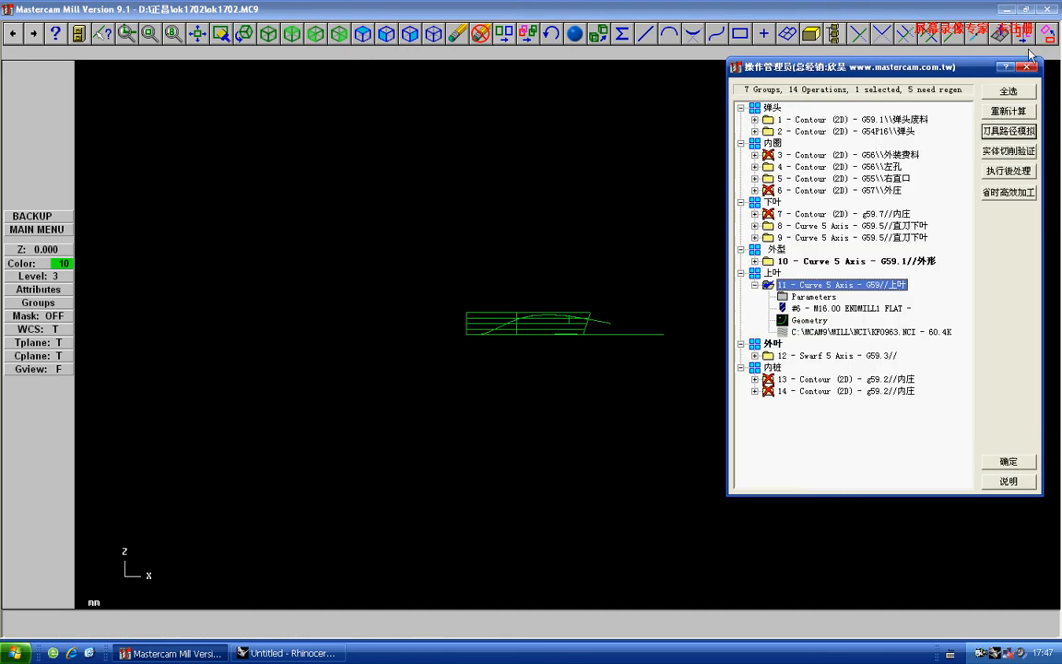
left_click(1007, 131)
key("r")
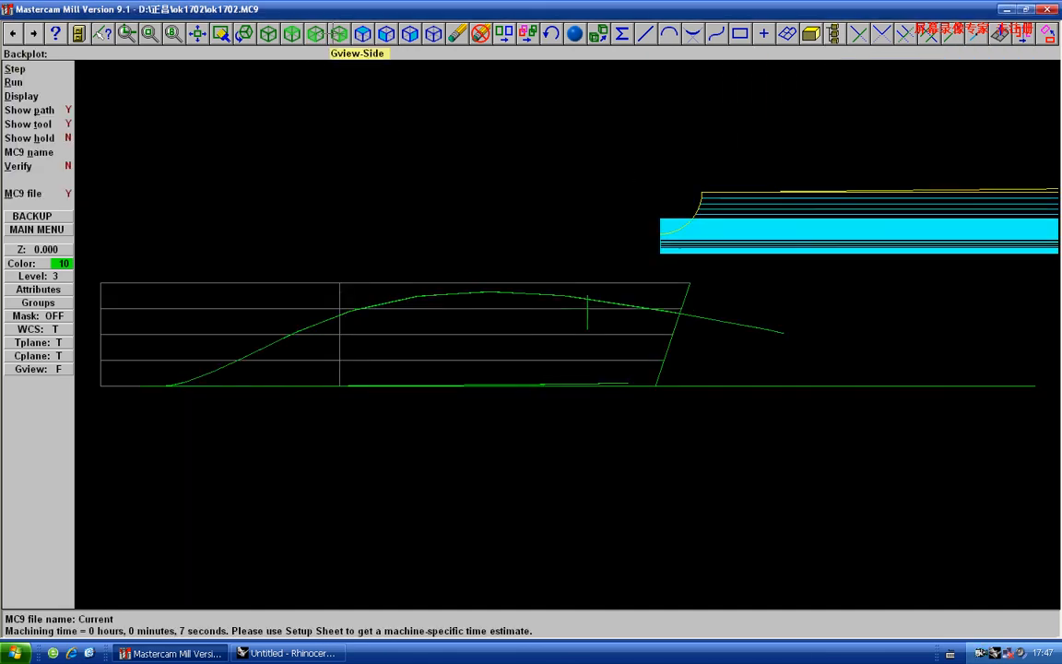
left_click(339, 34)
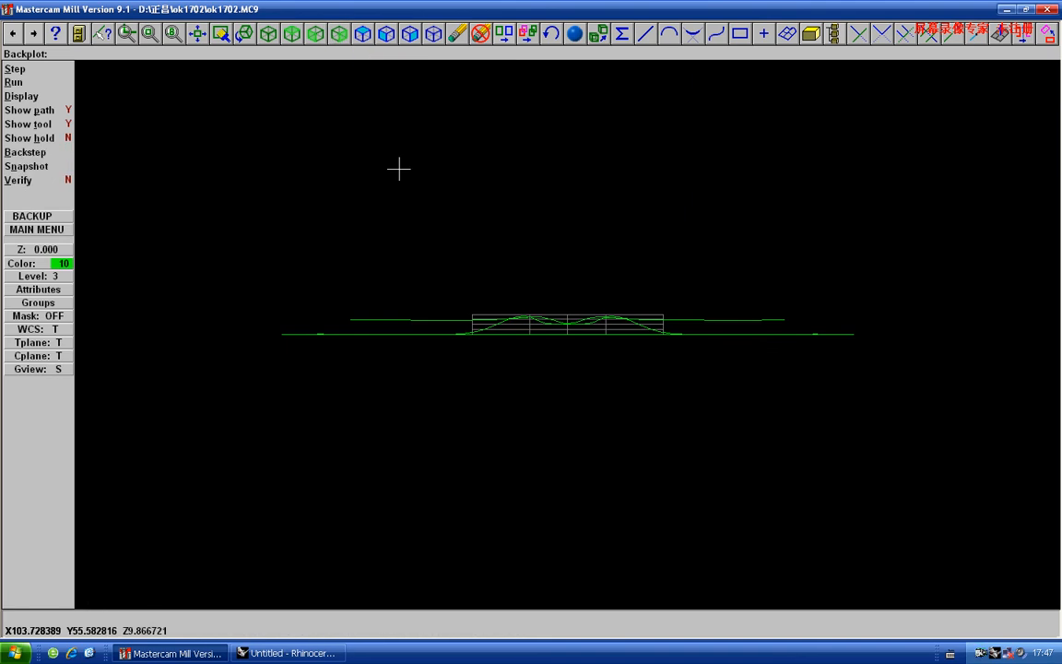
key("Escape")
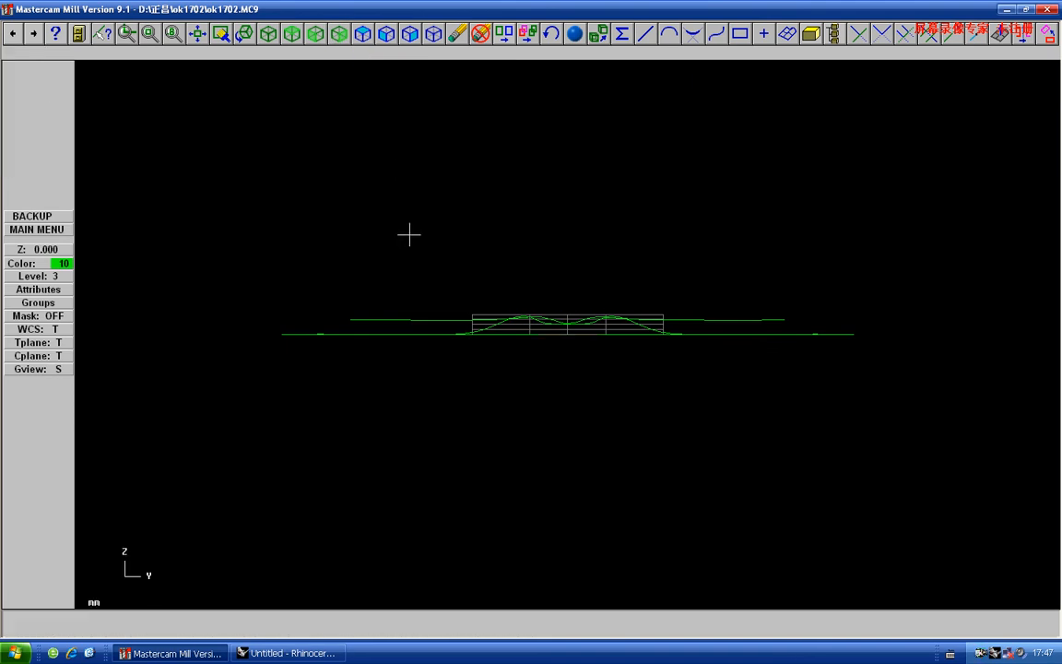
Save the part over its existing file and display it in the top view
key("alt+a")
key("Return")
key("Return")
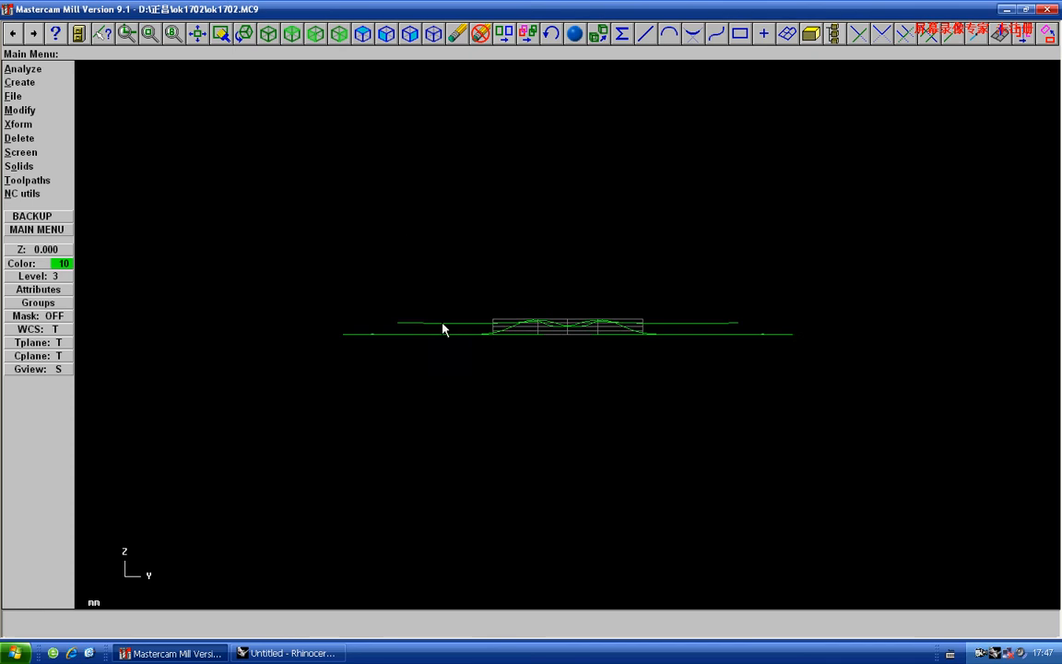
left_click(269, 34)
left_click(291, 34)
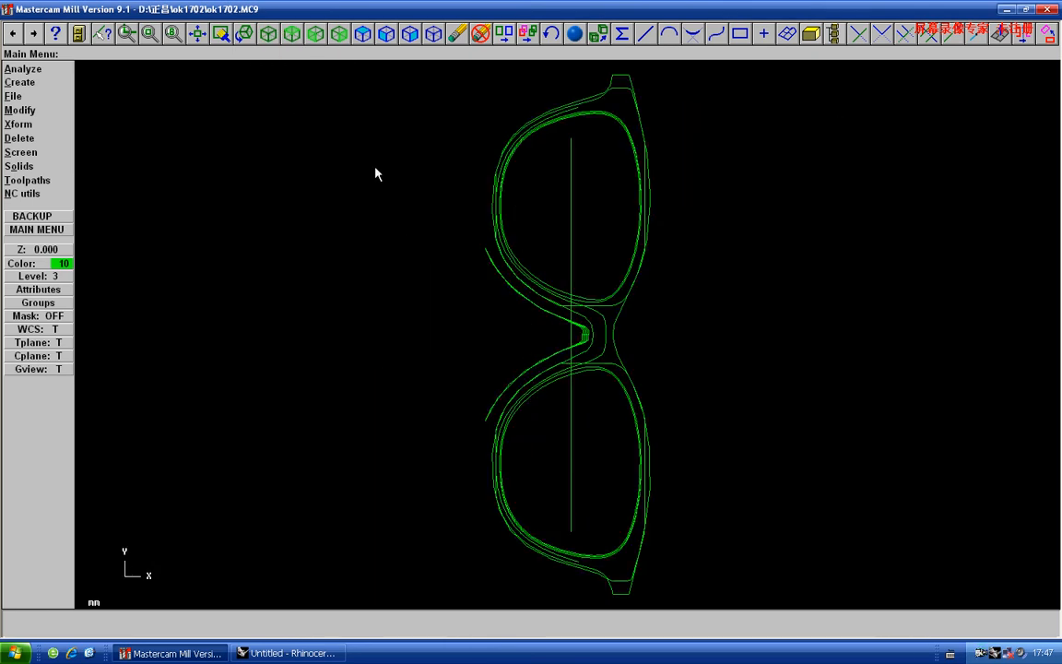
Export the frame geometry as an IGES file over the existing file t on the desktop
key("Return")
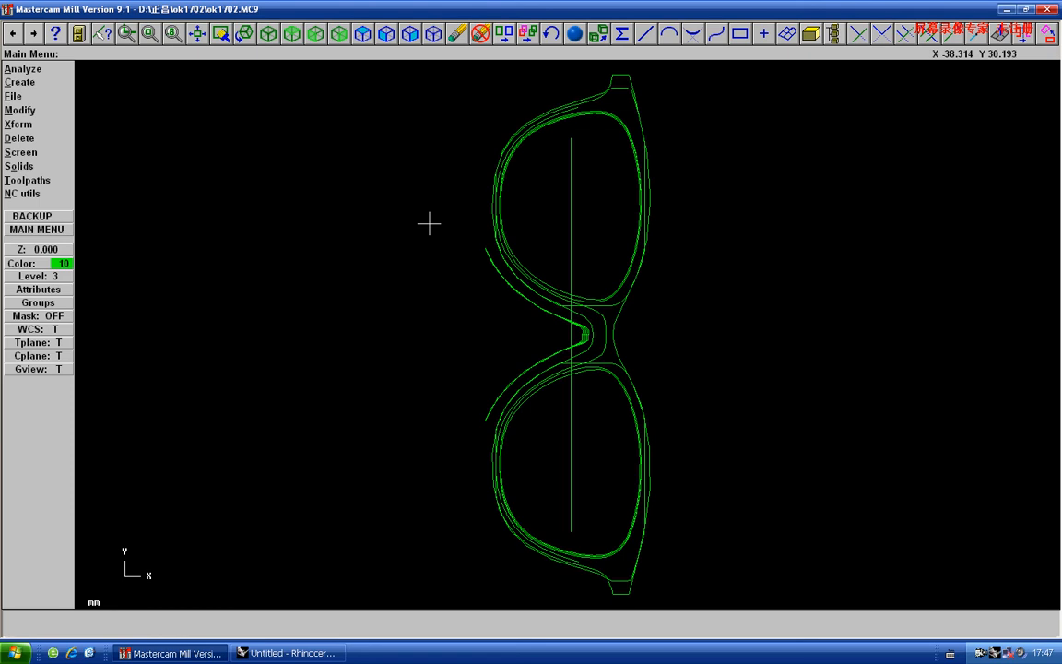
key("f")
key("c")
key("i")
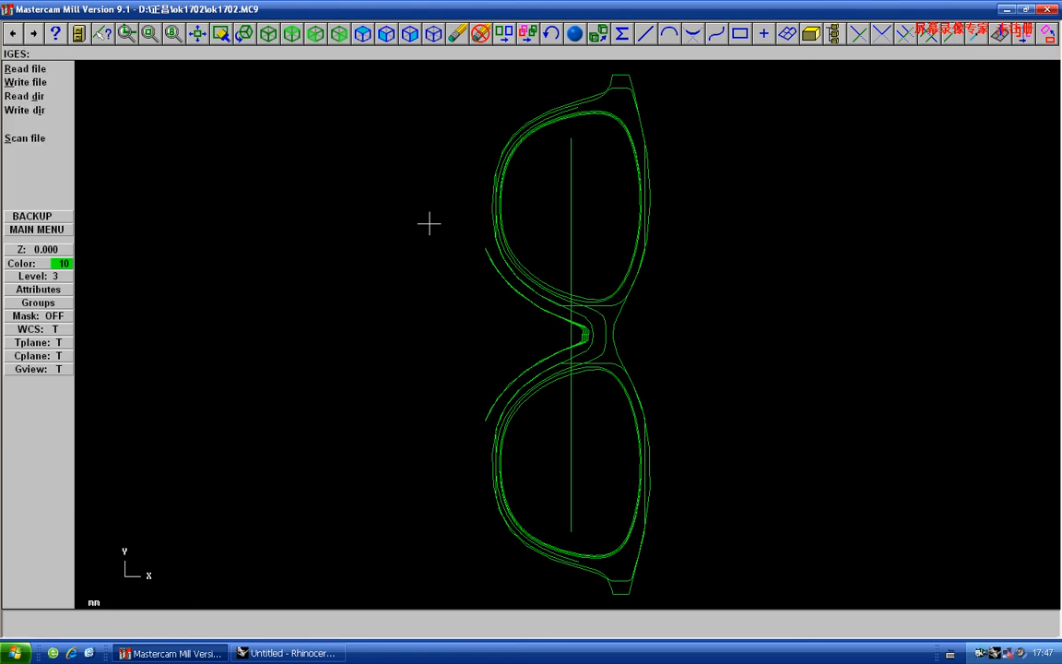
key("w")
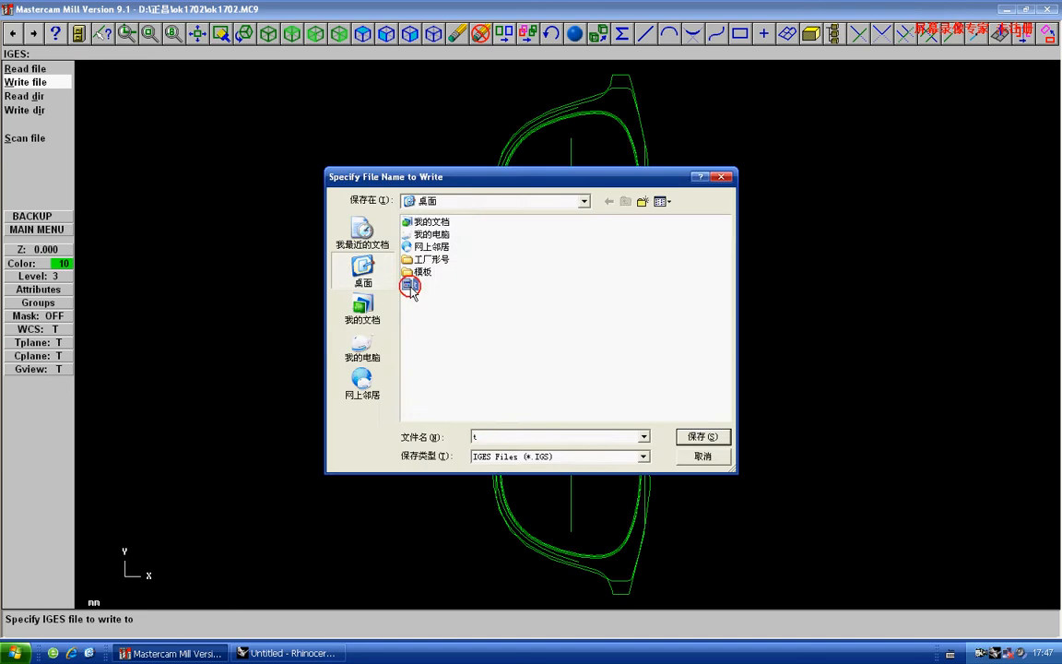
double_click(409, 284)
left_click(481, 341)
key("Return")
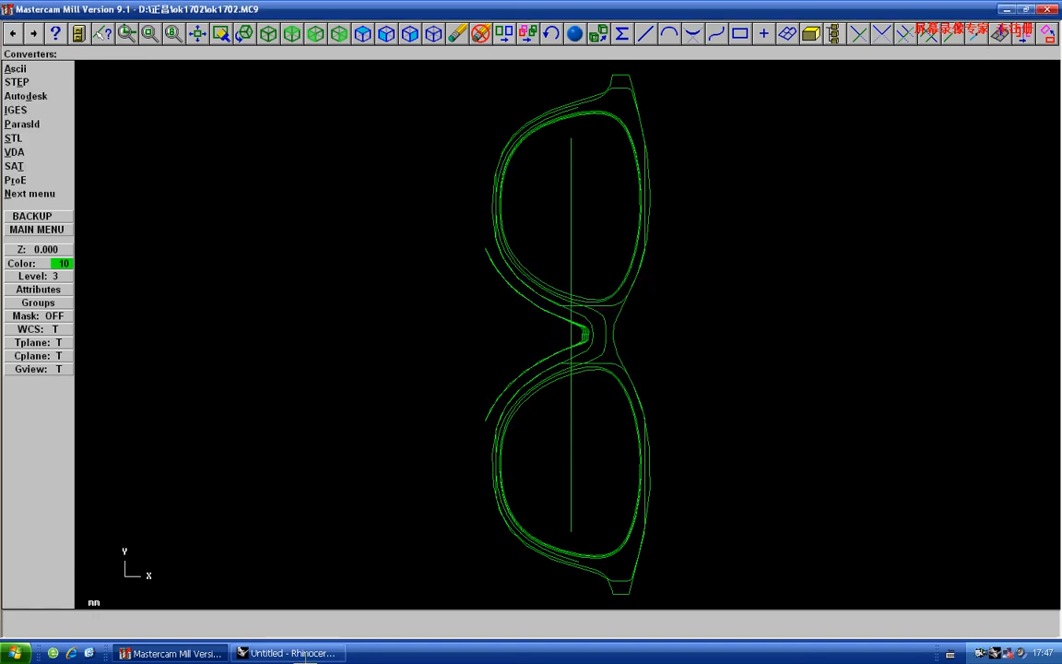
Switch to Rhinoceros and delete the selected central profile curve in the maximized Top view
left_click(286, 653)
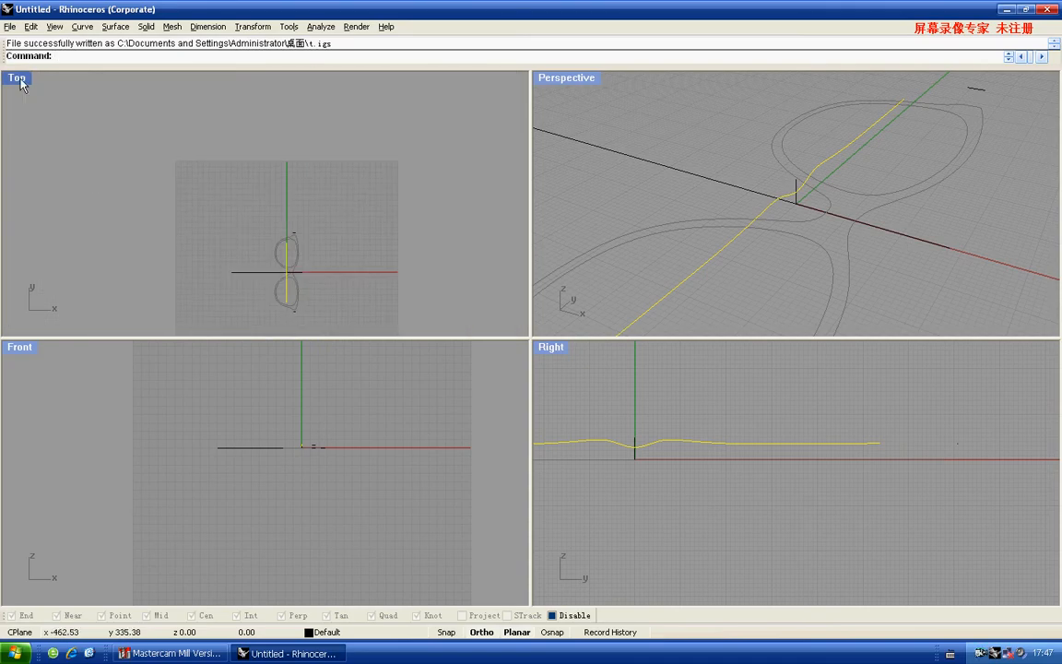
double_click(17, 78)
scroll(328, 219, "down", 3)
key("Delete")
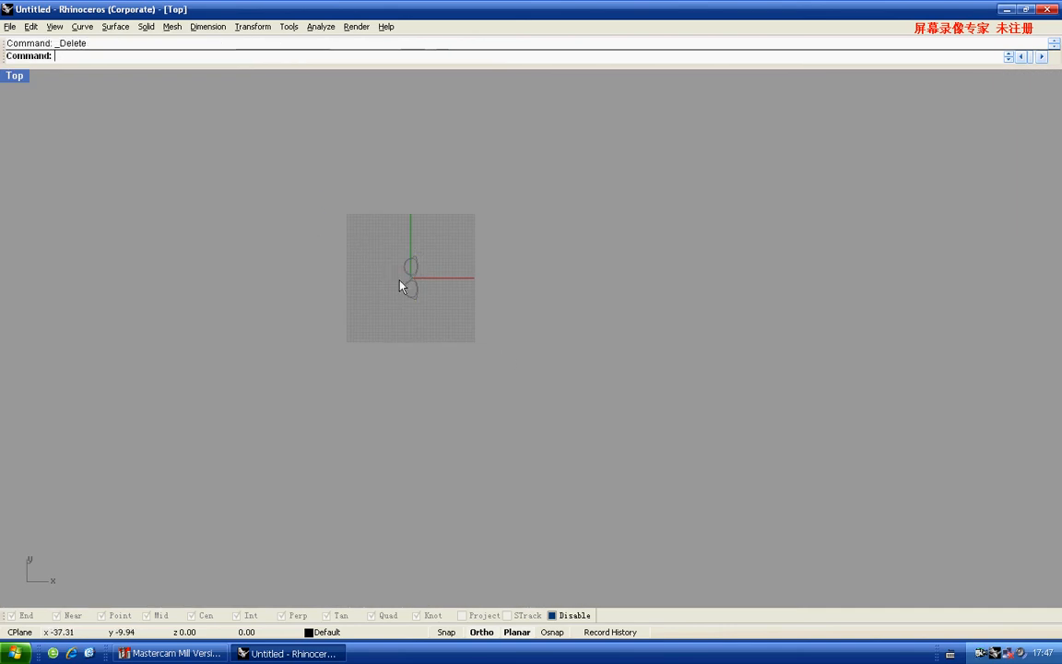
Import the IGES file t.igs from the desktop
type("import")
key("Return")
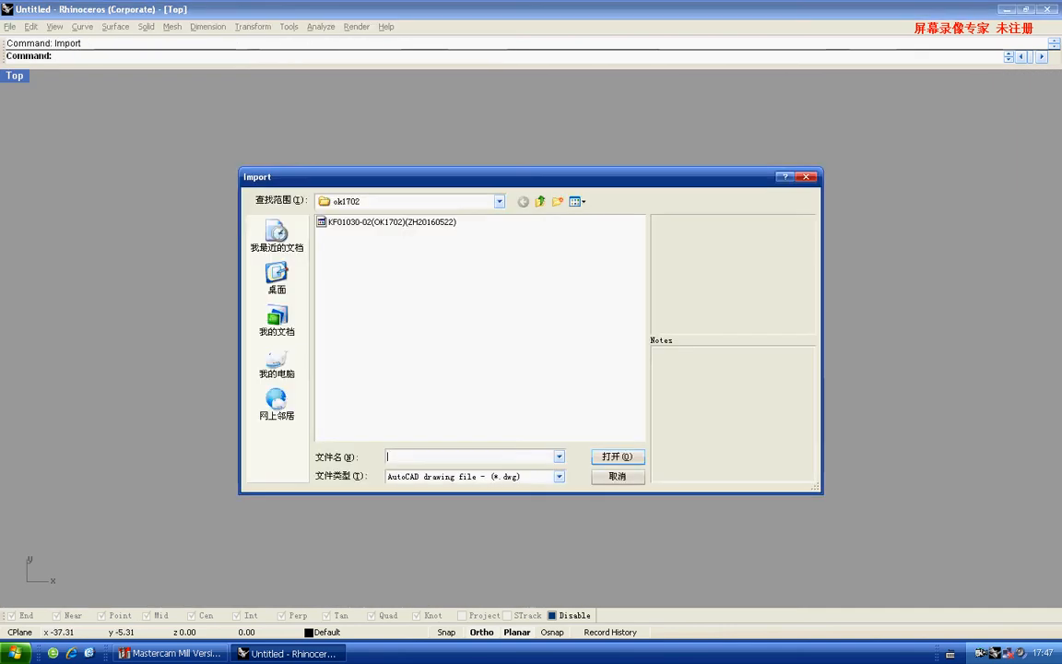
left_click(406, 475)
left_click(432, 240)
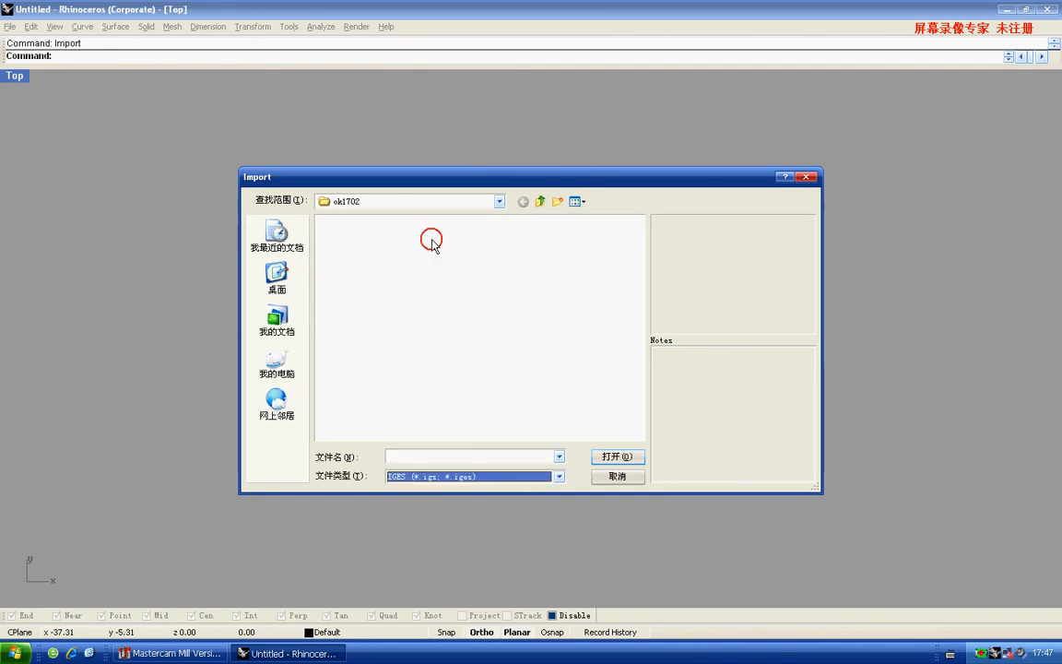
left_click(277, 275)
double_click(322, 286)
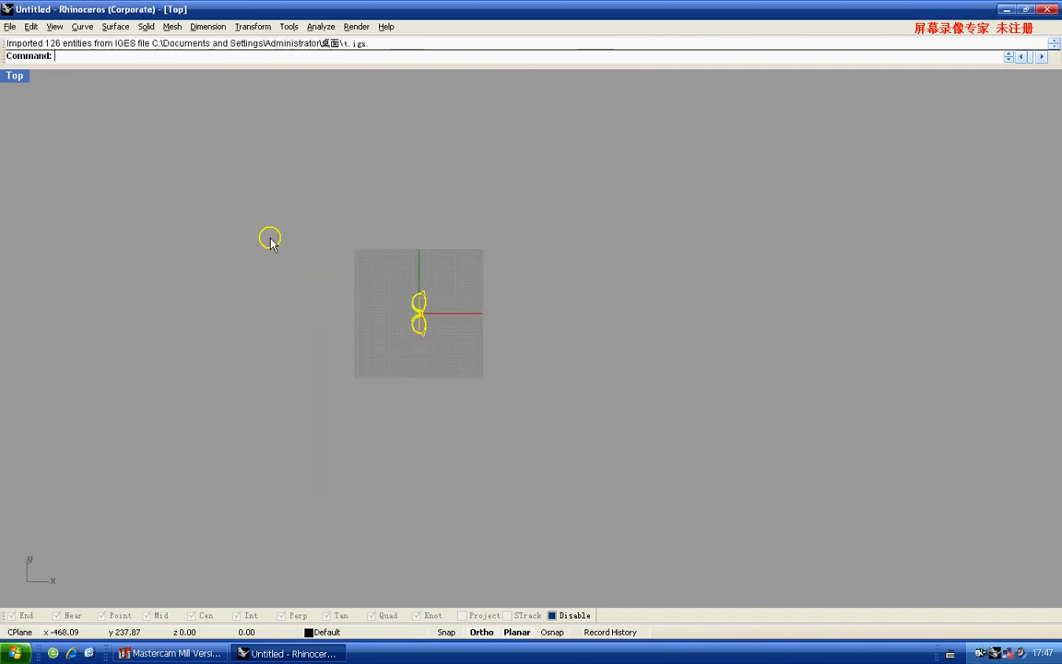
Join the imported frame curves
right_click_drag(421, 220, 406, 212)
scroll(411, 210, "up", 6)
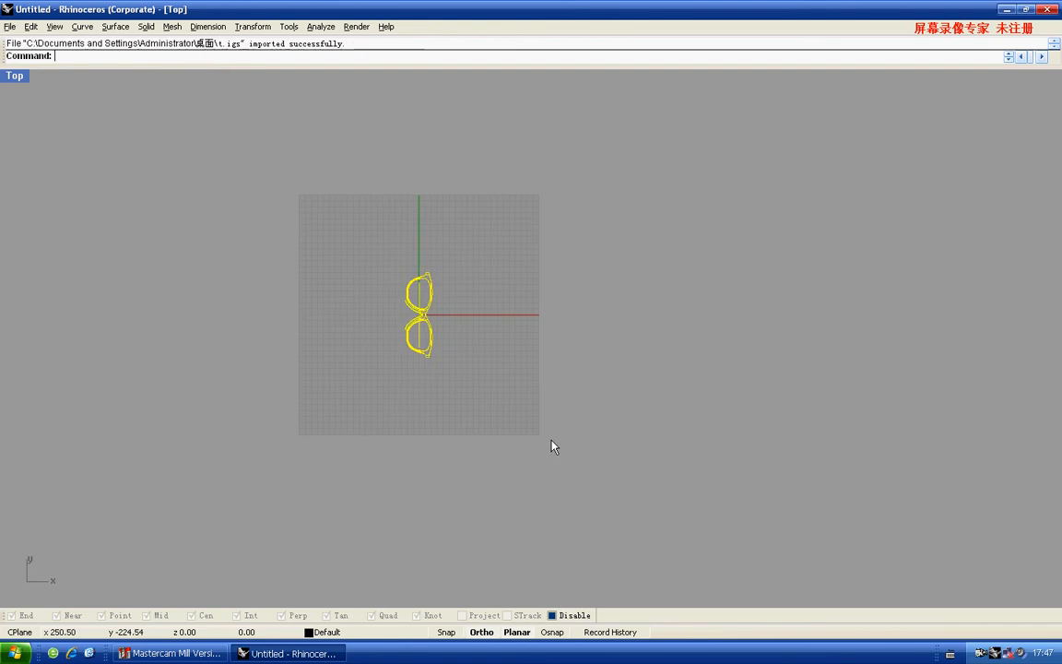
right_click_drag(396, 366, 394, 399)
scroll(489, 372, "up", 10)
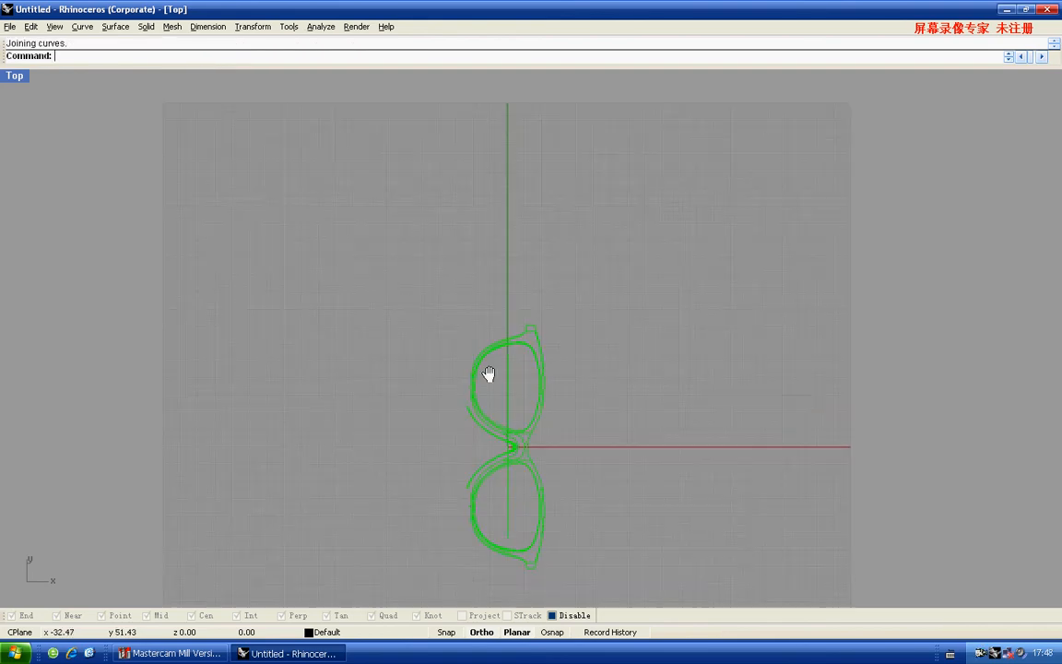
scroll(466, 293, "up", 3)
scroll(472, 305, "down", 5)
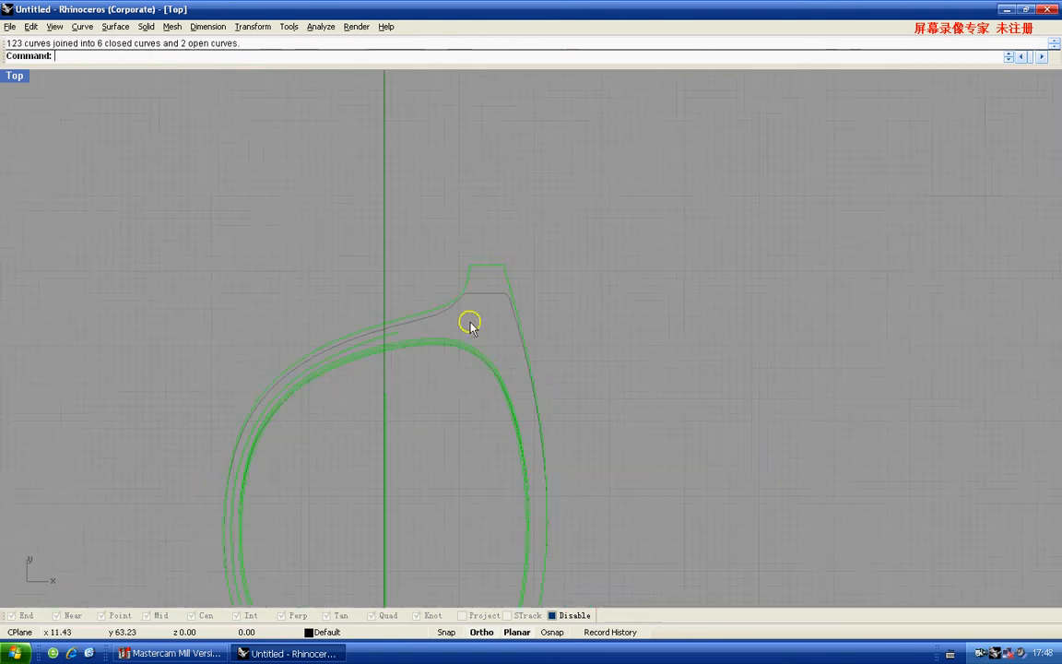
scroll(453, 378, "down", 4)
right_click_drag(443, 562, 433, 395)
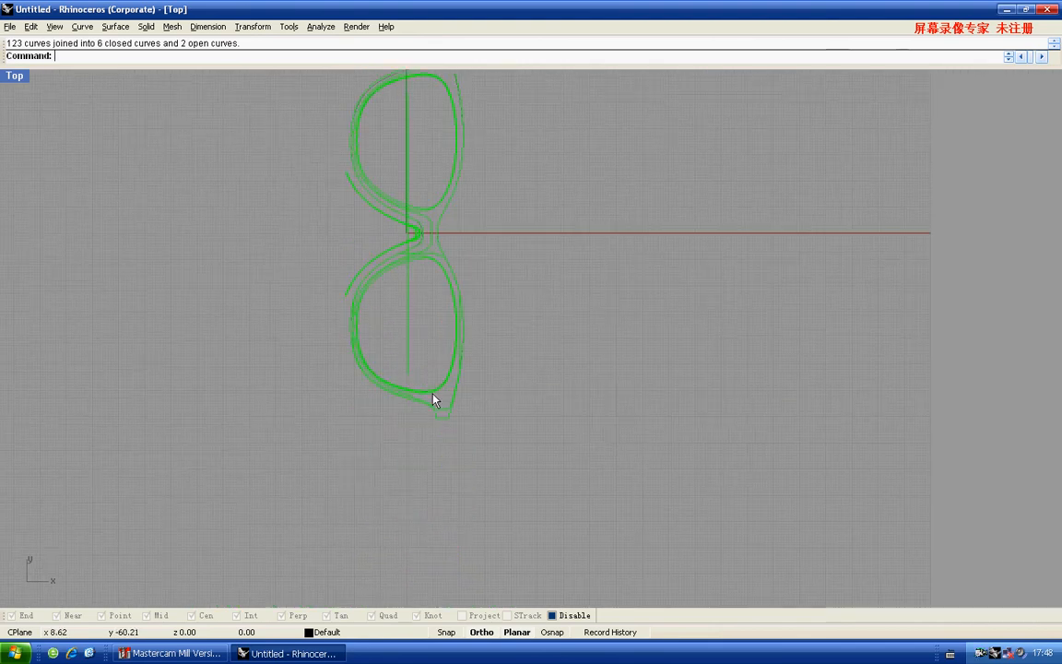
Delete the unneeded curve at the frame's lower endpiece
scroll(445, 395, "up", 6)
left_click(440, 372)
key("Delete")
scroll(441, 373, "up", 4)
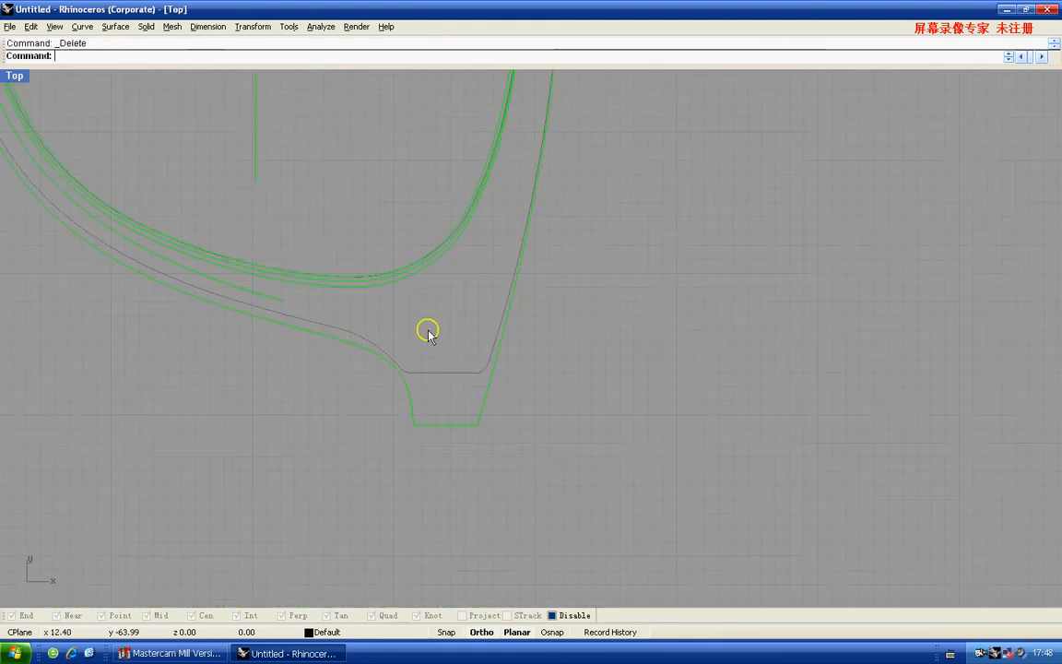
Draw a circle of about 3.7 mm radius over the frame's lower endpiece, between the lens rim and the tip
right_click_drag(429, 331, 430, 361)
type("ci")
key("Return")
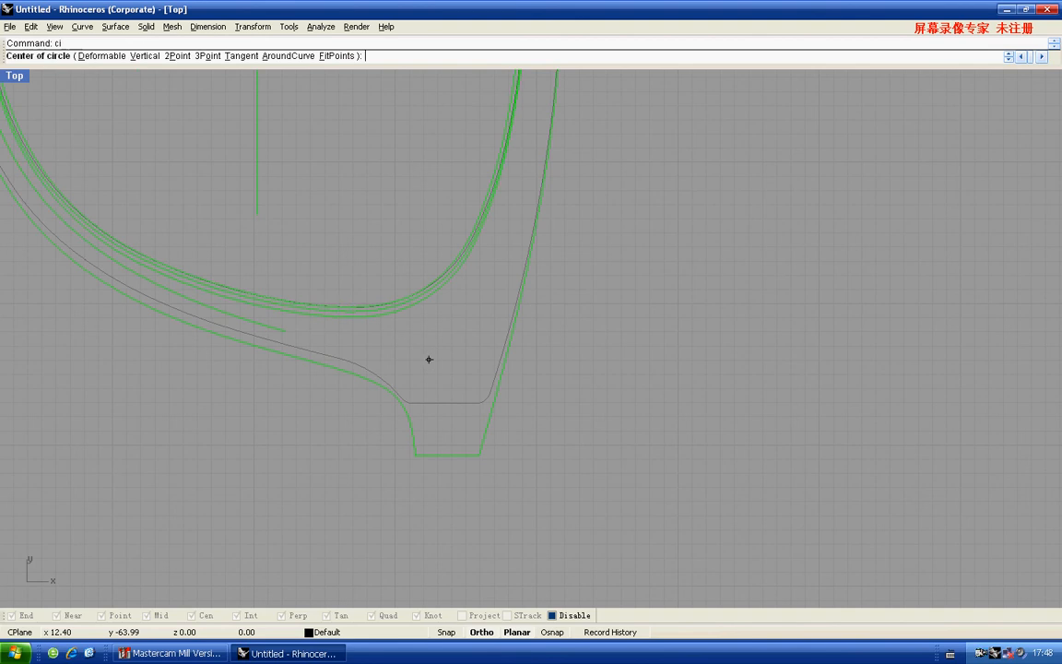
scroll(424, 322, "up", 3)
right_click_drag(432, 344, 427, 319)
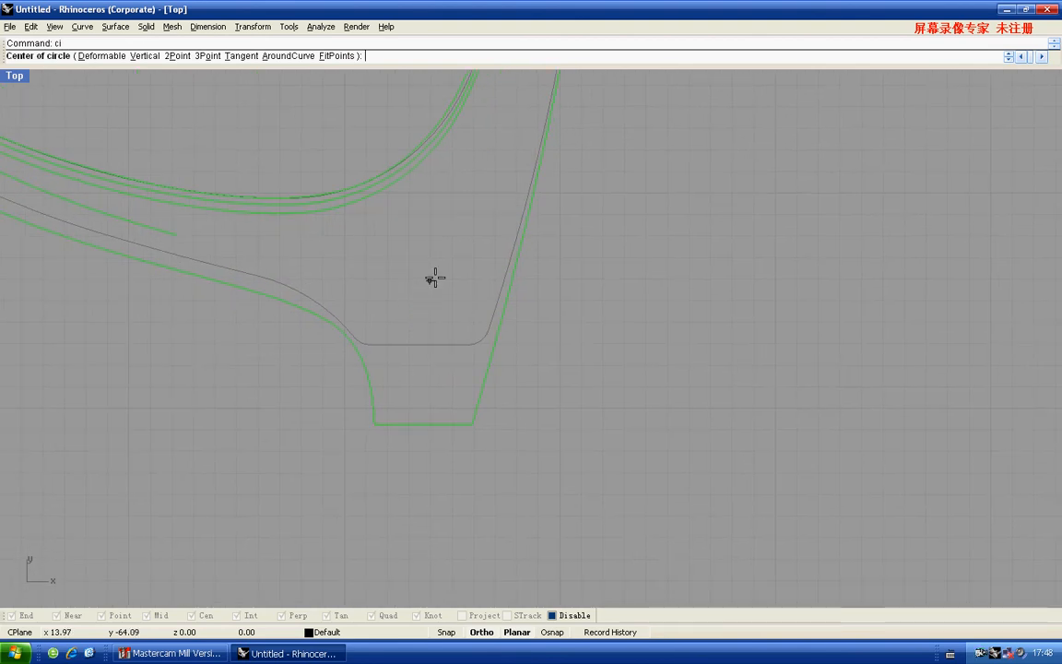
left_click(424, 269)
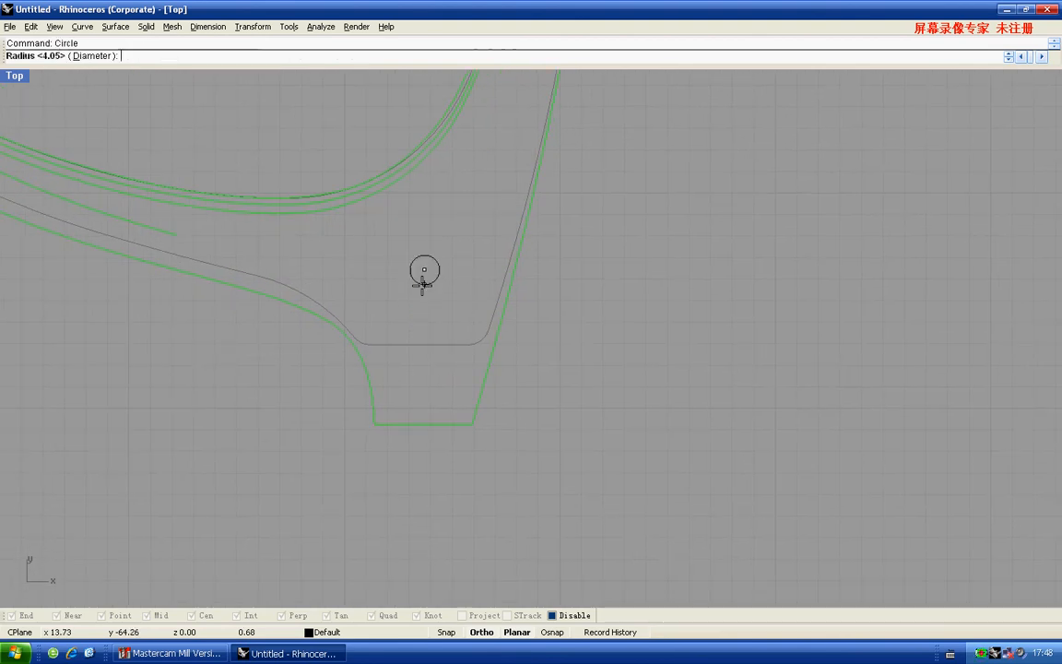
left_click(410, 350)
scroll(398, 237, "up", 3)
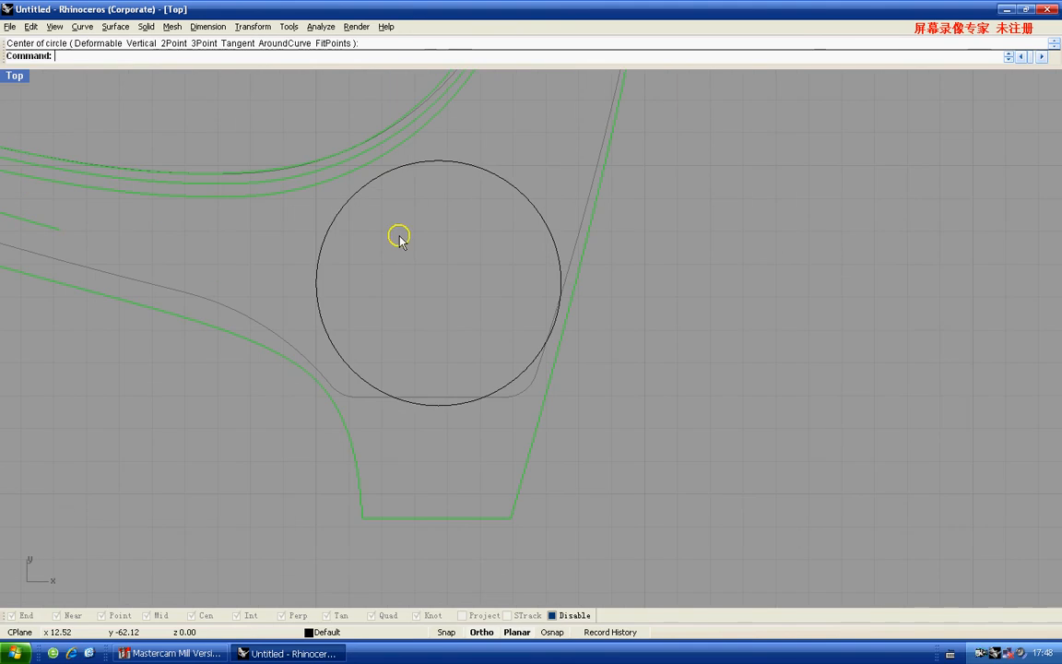
Draw a vertical line about 10.5 mm long downward from the circle's left quadrant
type("l")
key("Return")
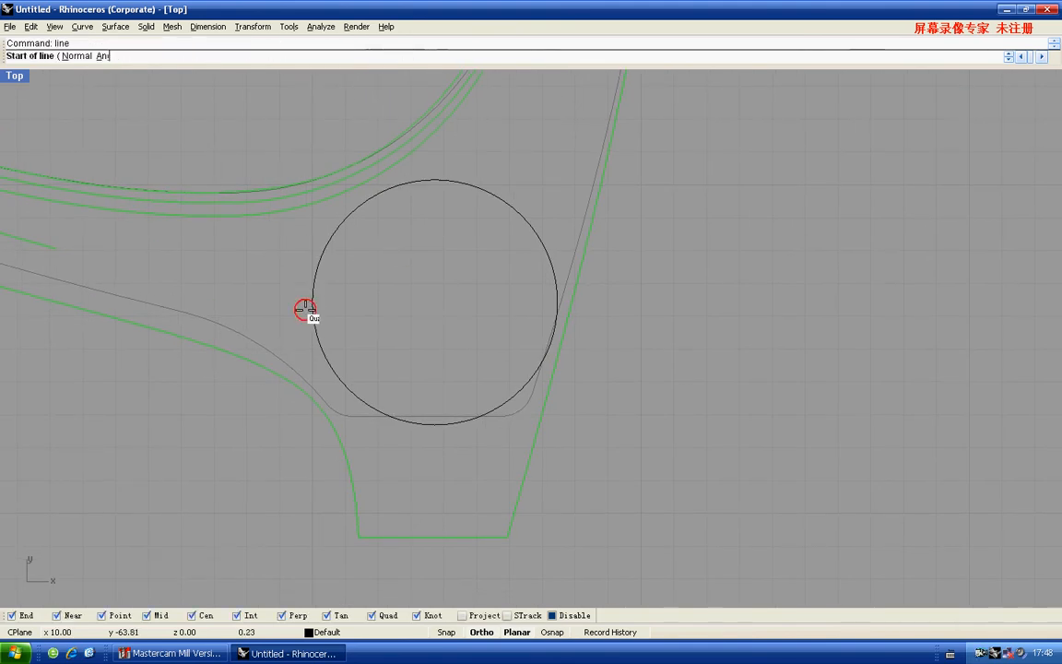
left_click(310, 295)
scroll(311, 335, "down", 3)
right_click_drag(312, 381, 330, 357)
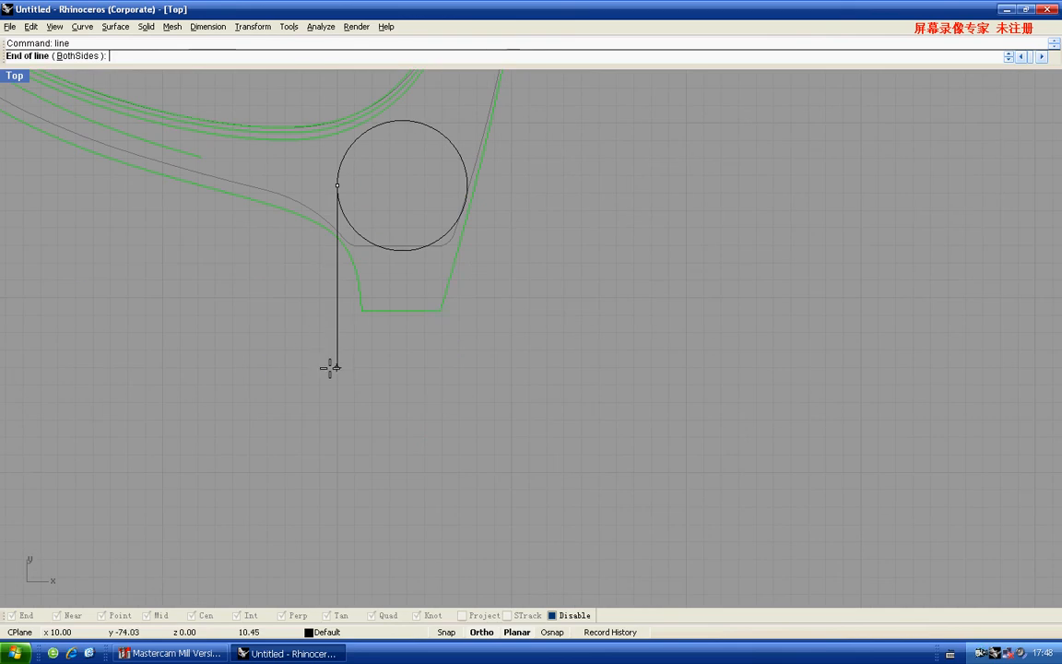
left_click(330, 367)
Draw a second vertical line about 10.5 mm long downward from the circle's right quadrant
key("Return")
scroll(444, 275, "up", 2)
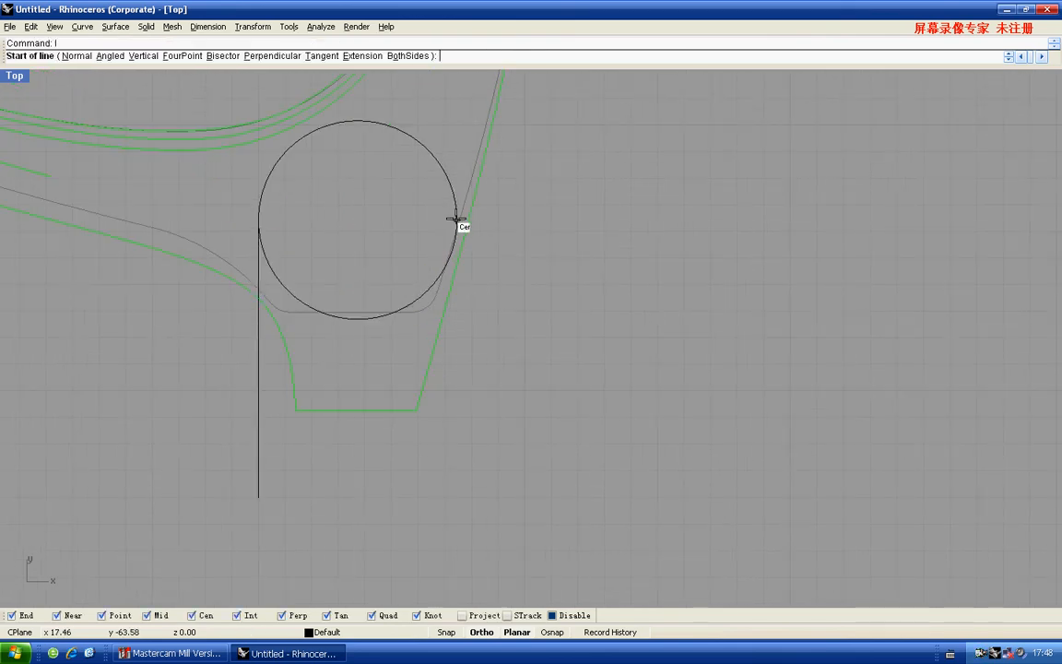
left_click(457, 220)
right_click_drag(424, 408, 436, 291)
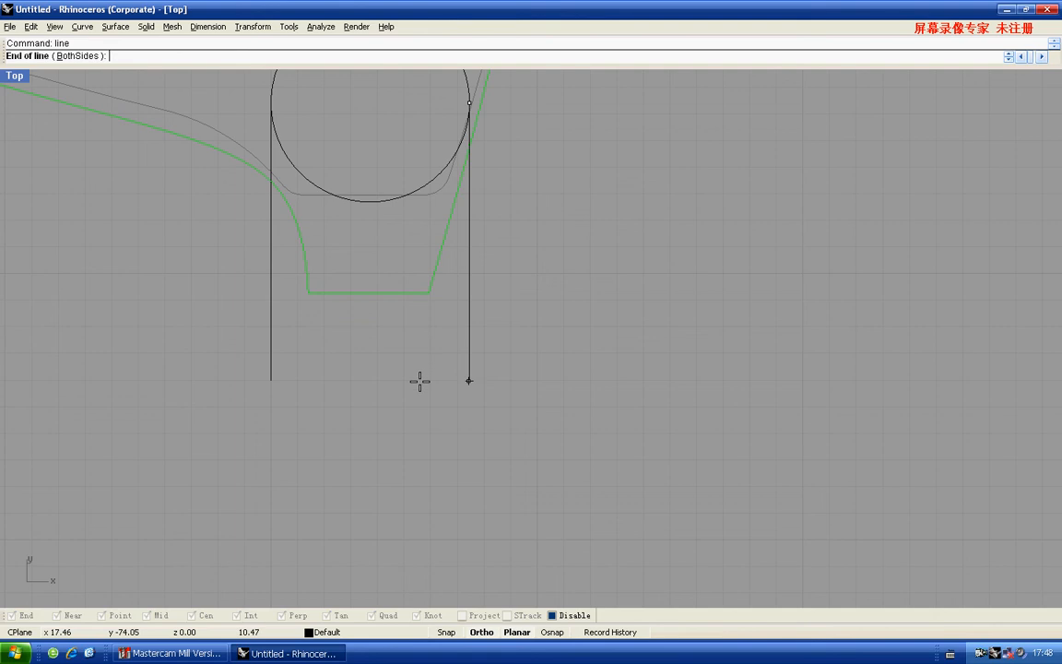
left_click(425, 381)
Trim away the lower half of the circle between the two vertical lines
scroll(424, 376, "down", 11)
left_click_drag(502, 464, 337, 183)
right_click_drag(401, 333, 404, 361)
type("trim")
key("Return")
scroll(397, 332, "up", 5)
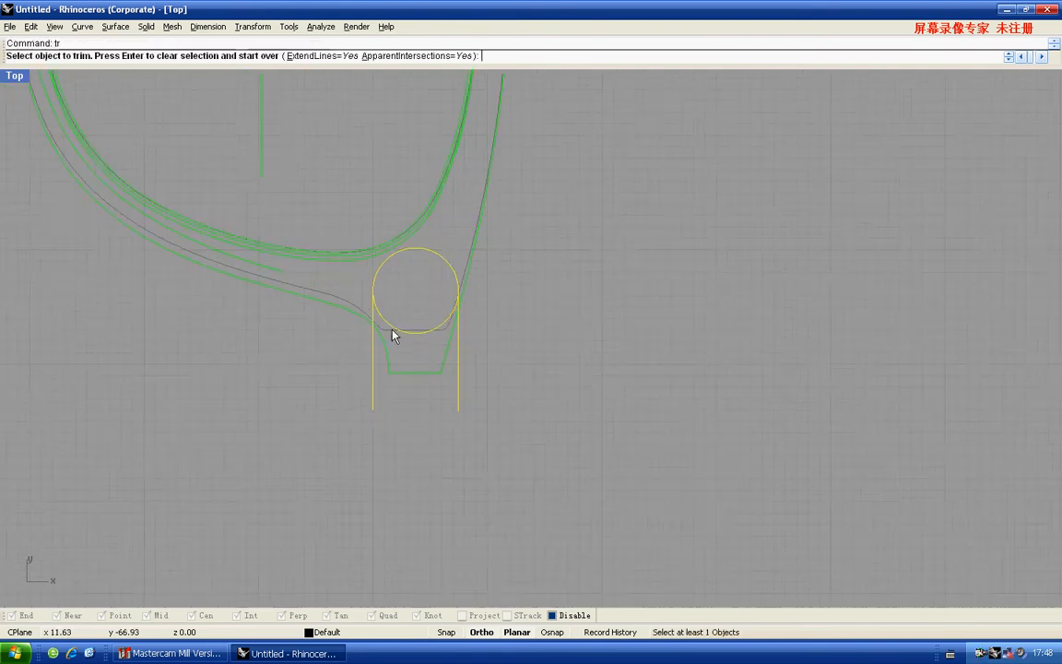
left_click(405, 347)
scroll(461, 302, "up", 5)
scroll(481, 287, "down", 12)
key("Return")
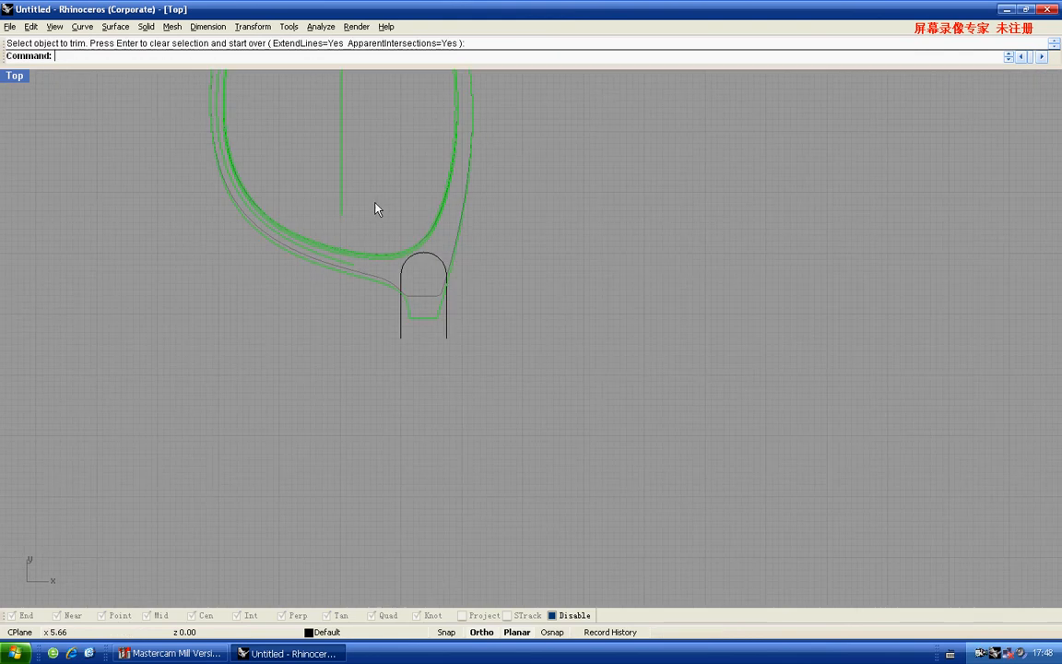
Join the upper arc and the two vertical lines into one U-shaped curve
left_click_drag(376, 203, 496, 391)
right_click_drag(391, 339, 398, 366)
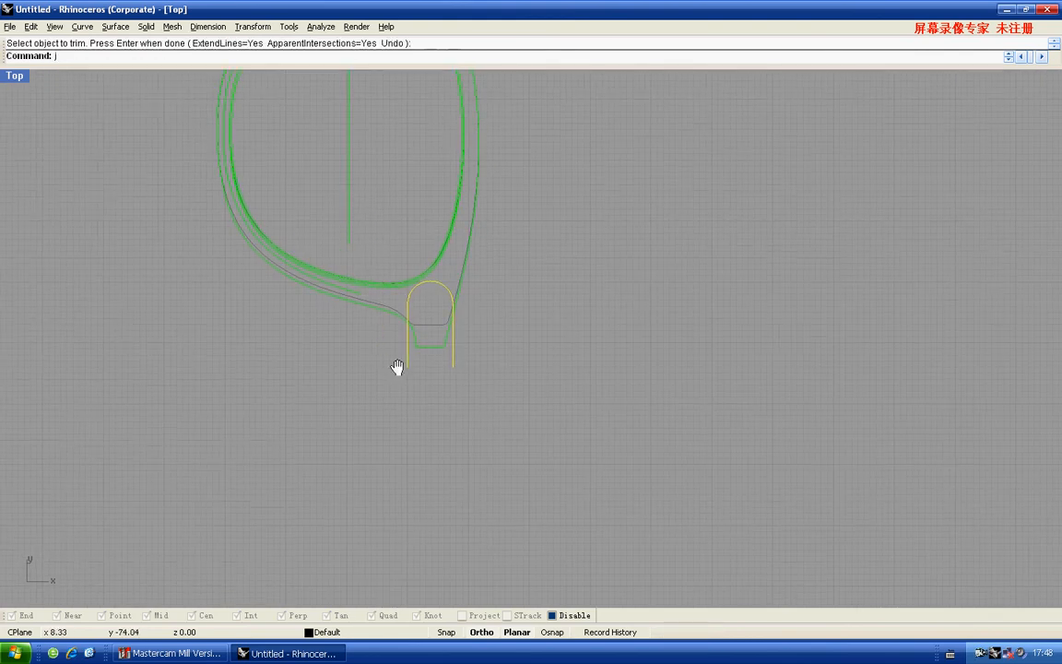
key("ctrl+j")
scroll(413, 304, "up", 2)
right_click_drag(458, 316, 444, 367)
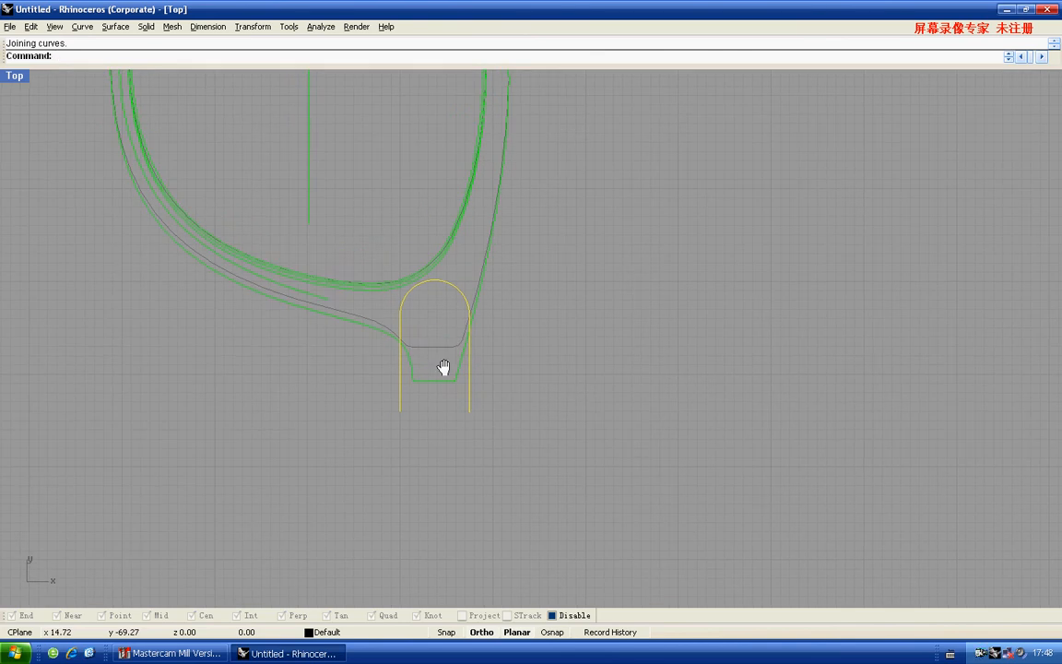
Draw a horizontal line just below the endpiece tip, crossing both vertical lines of the U-shaped curve
type("l")
key("Return")
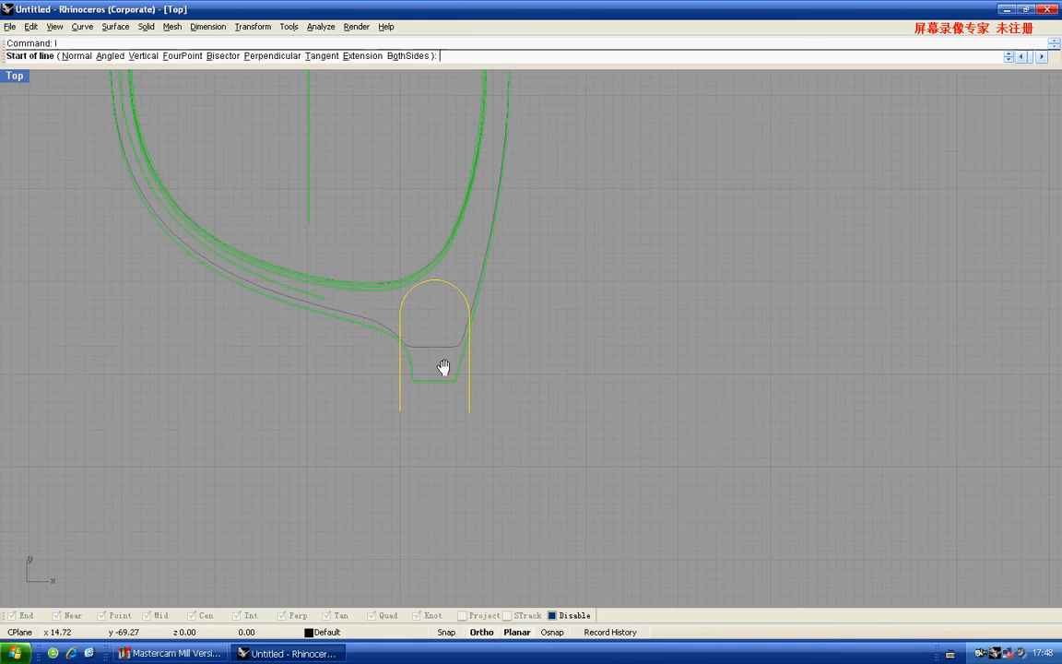
left_click(327, 395)
left_click(521, 396)
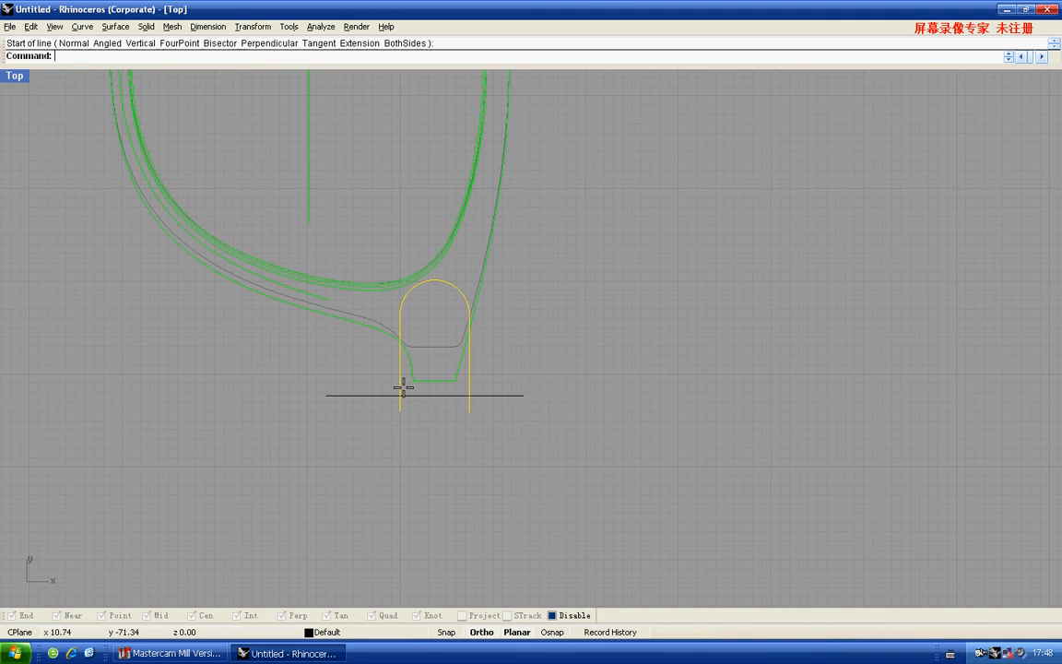
key("Escape")
Draw a vertical line about 5.7 mm long downward from the left end of the horizontal line
right_click_drag(361, 399, 374, 391)
key("Return")
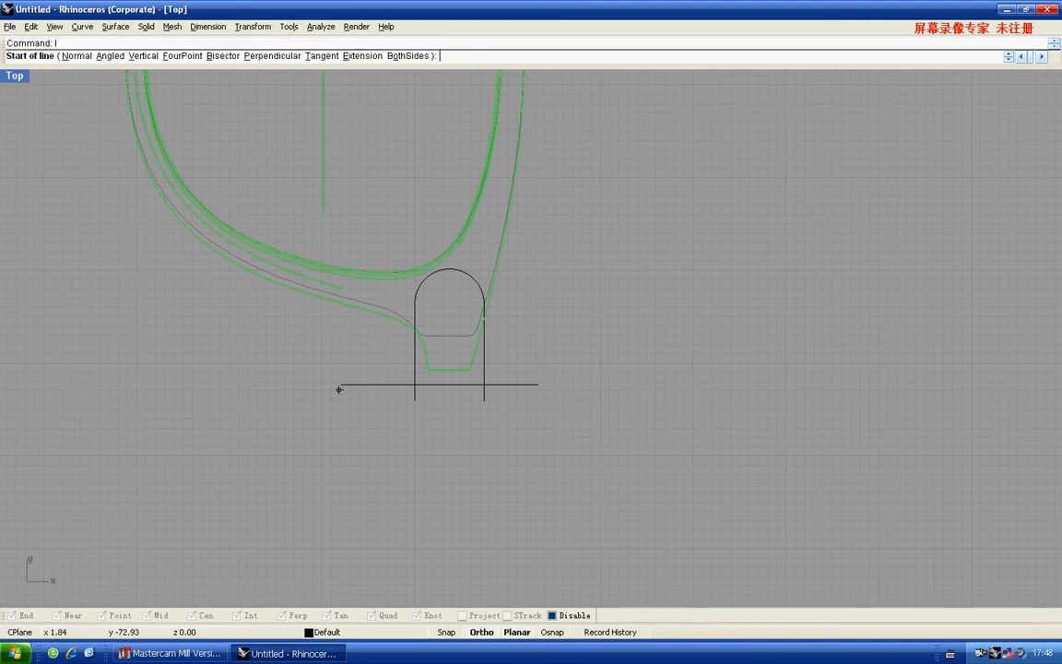
left_click(340, 384)
right_click_drag(345, 451, 362, 378)
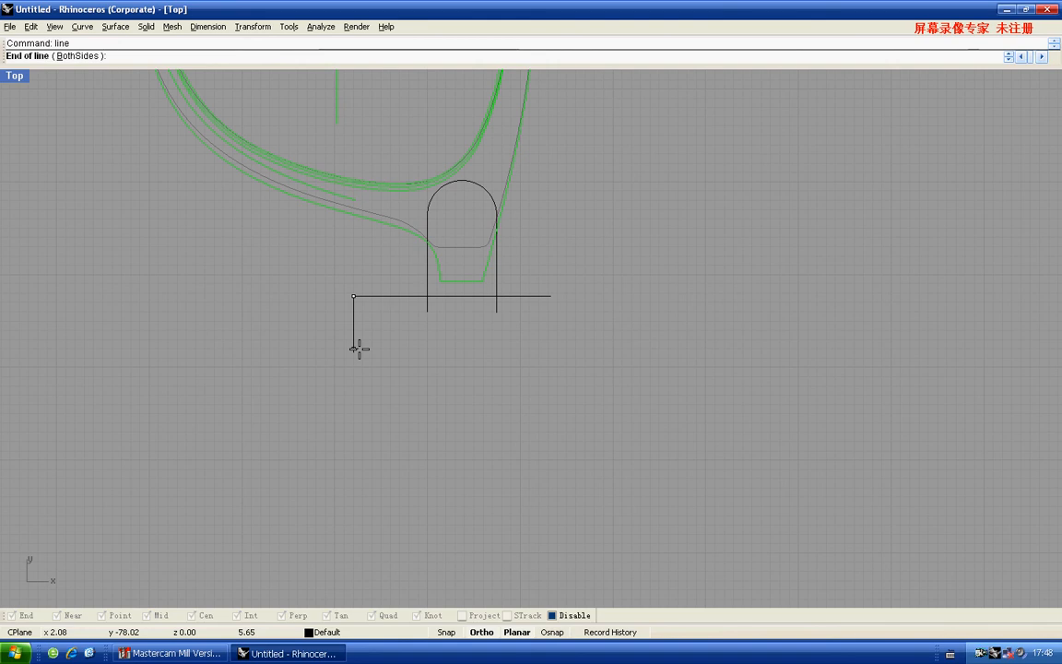
left_click(359, 348)
Join the horizontal line and the short vertical line into one L-shaped curve
left_click_drag(367, 281, 342, 316)
right_click_drag(351, 308, 350, 318)
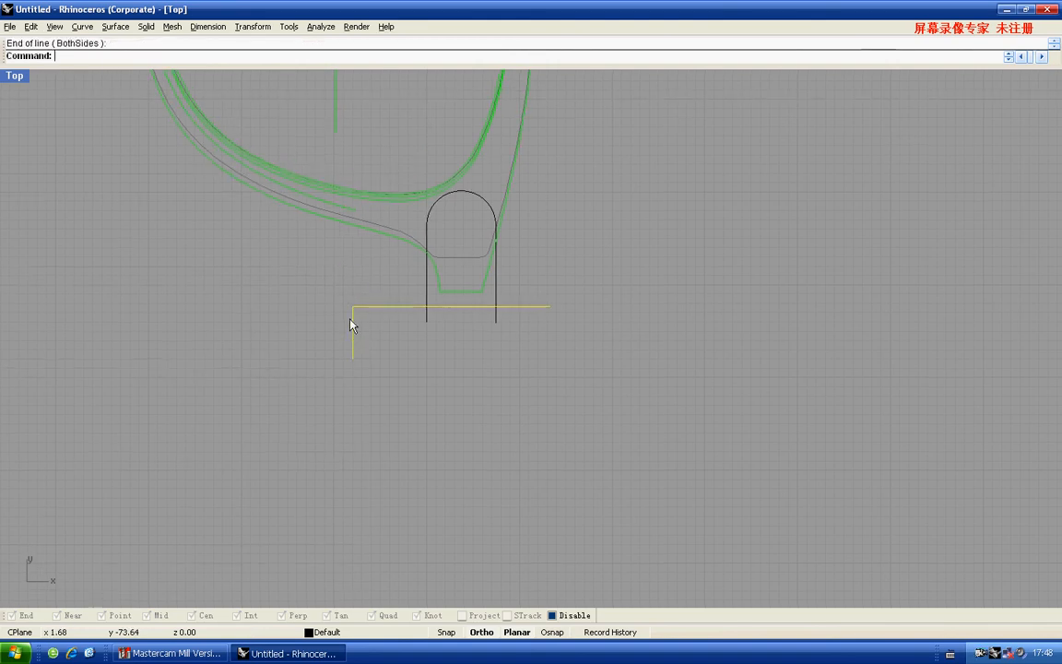
key("ctrl+j")
scroll(349, 318, "up", 4)
left_click(364, 307)
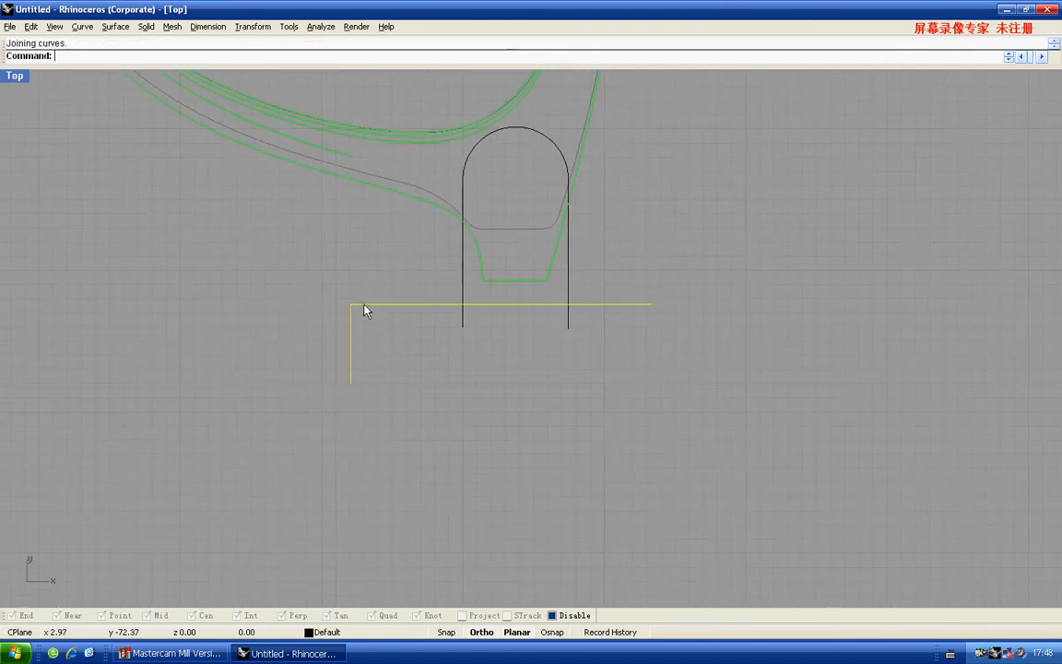
left_click_drag(364, 306, 362, 324)
key("Escape")
scroll(410, 323, "down", 4)
right_click_drag(429, 337, 420, 318)
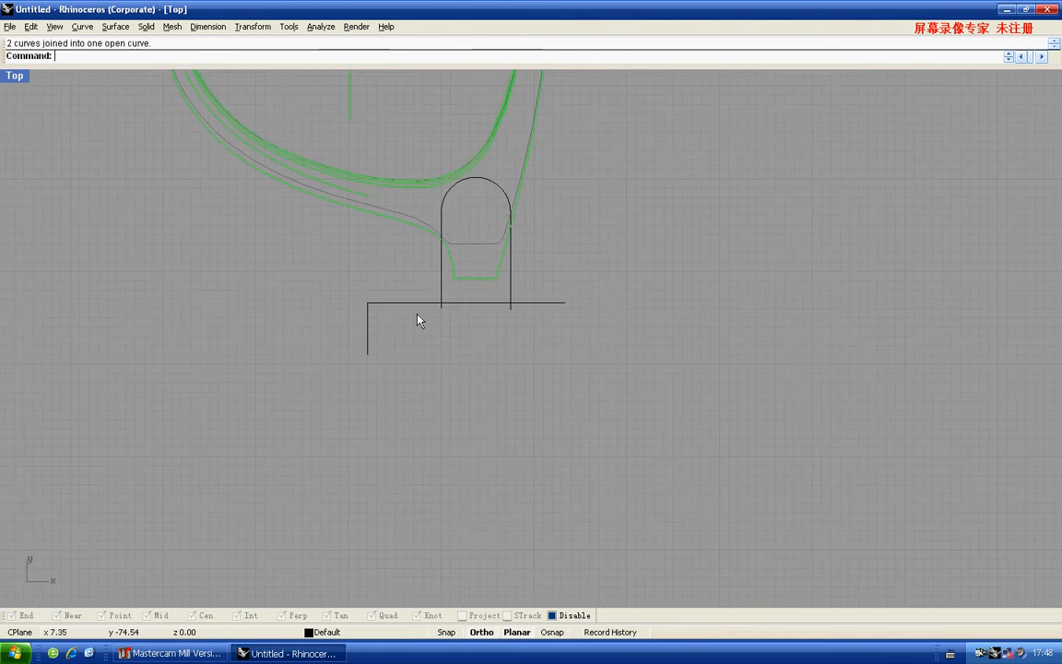
Draw a horizontal line just below the L-shaped curve's horizontal leg, ending roughly level with its right end
type("l")
key("Return")
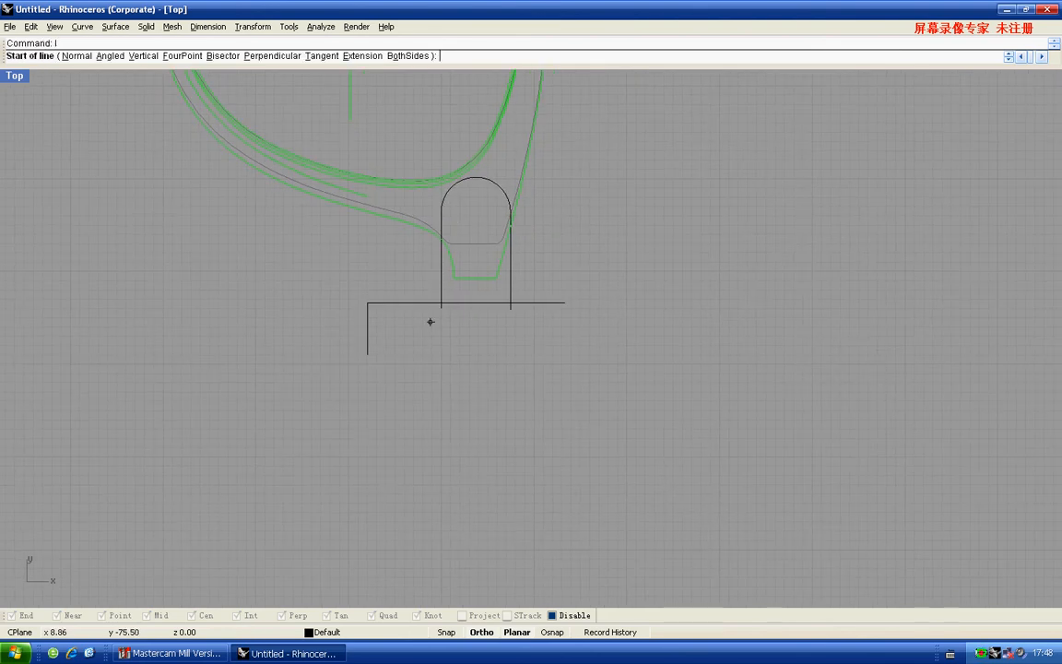
left_click(379, 328)
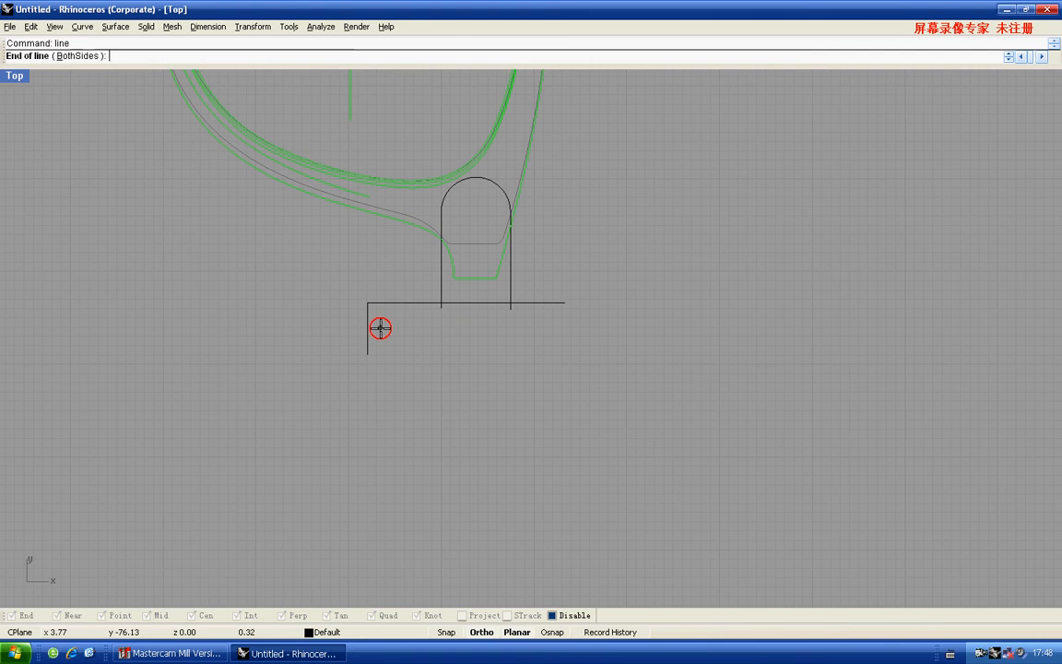
left_click(564, 328)
Draw a short vertical line downward from the left end of the new horizontal line
left_click(384, 327)
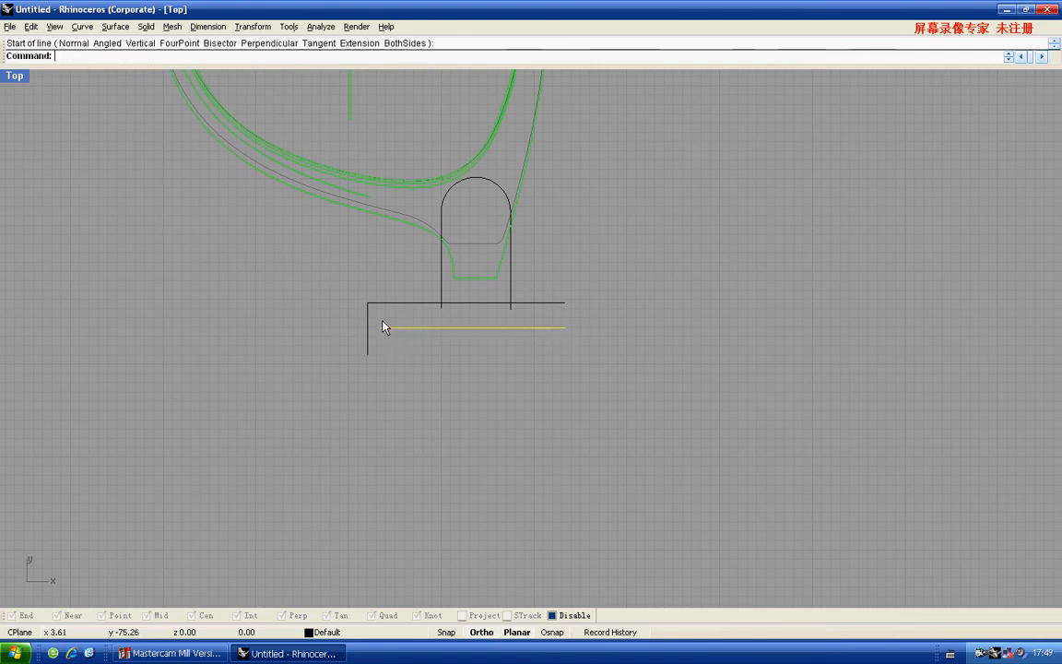
right_click_drag(384, 329, 388, 337)
type("l")
key("Return")
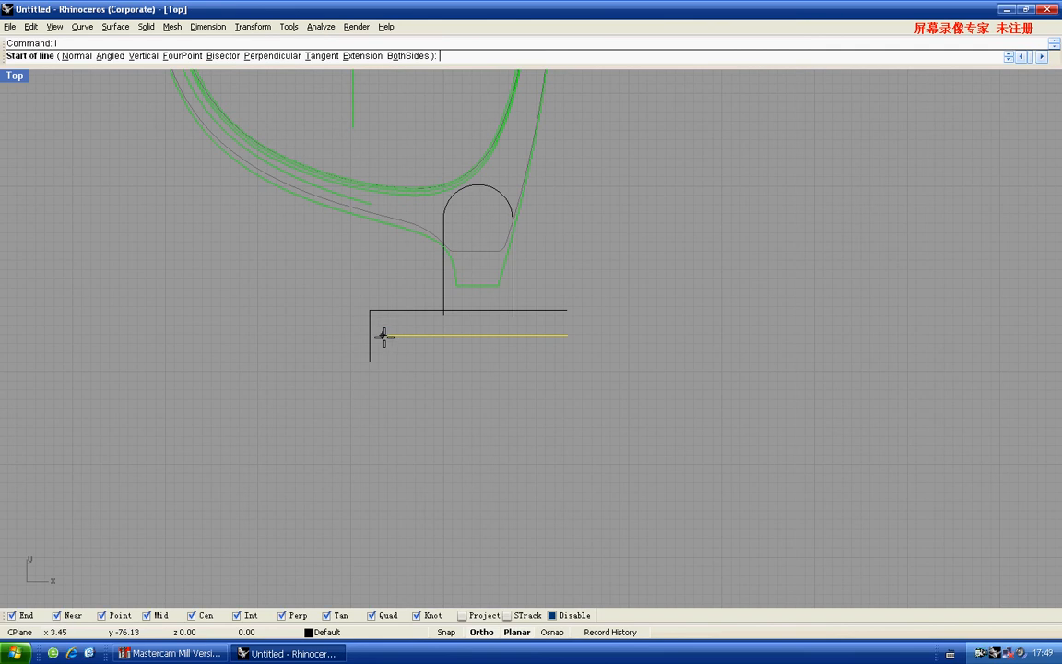
left_click(383, 335)
left_click(382, 374)
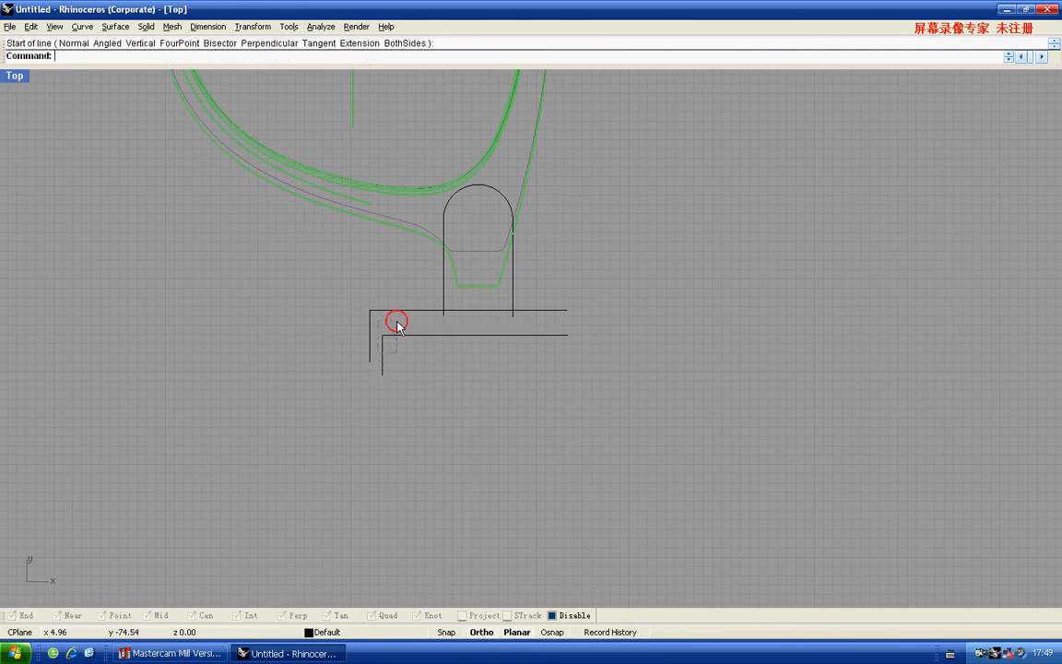
Join the two new lines into a second L-shaped curve and offset it 1 toward the inside of its corner
left_click(397, 325)
right_click_drag(394, 348, 405, 387)
right_click(360, 322)
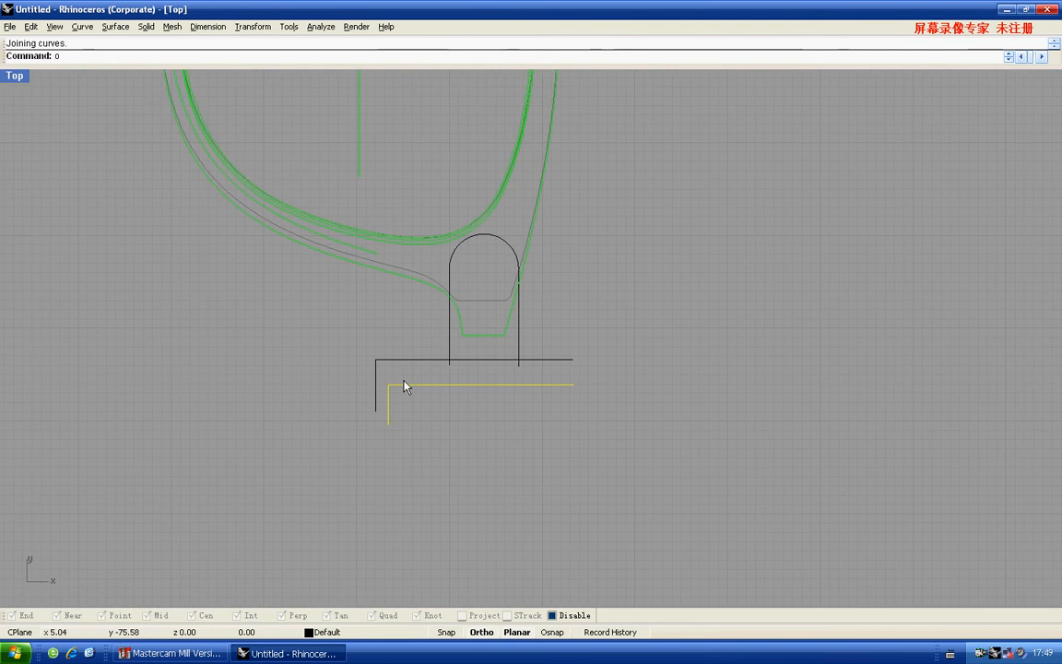
key("Return")
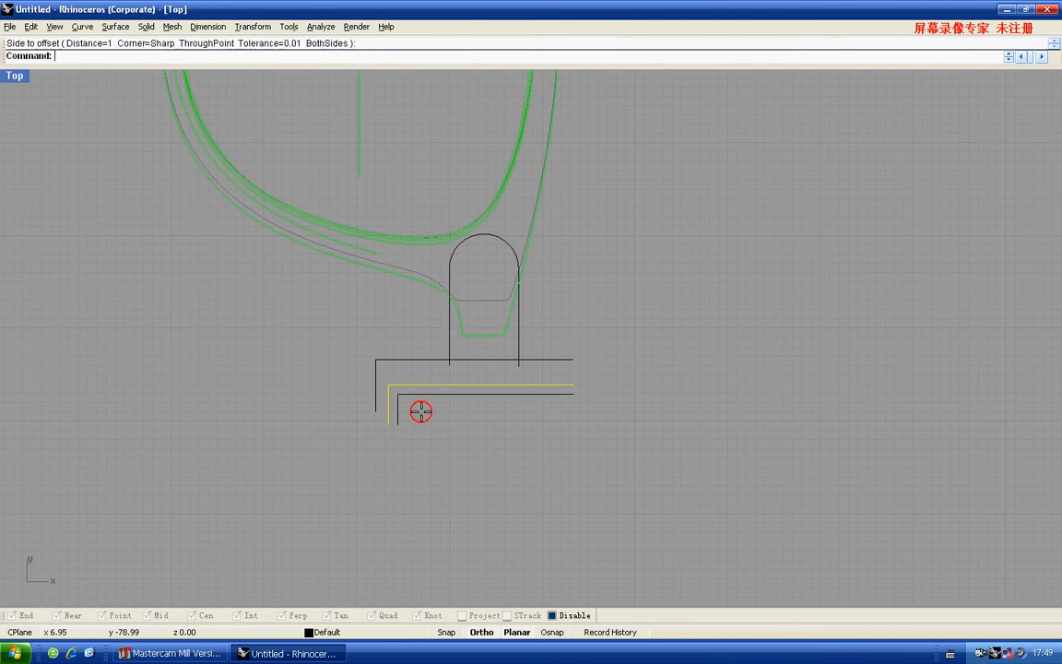
left_click(420, 411)
Connect the right ends of the second L-shaped curve and its offset with a short vertical line
scroll(433, 405, "up", 2)
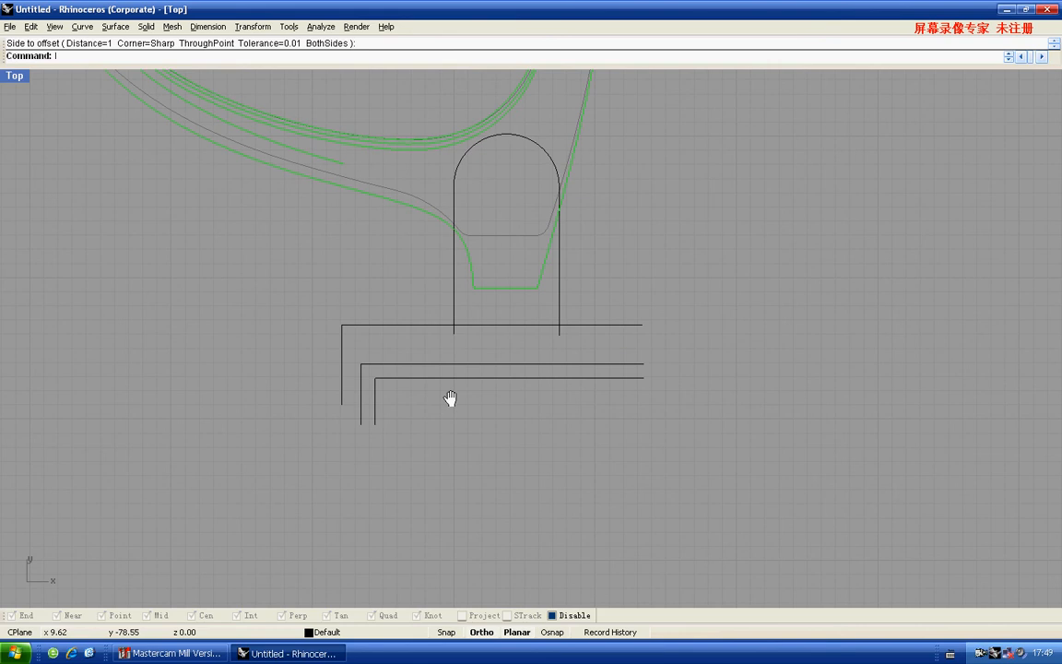
type("line")
key("Return")
scroll(605, 377, "up", 2)
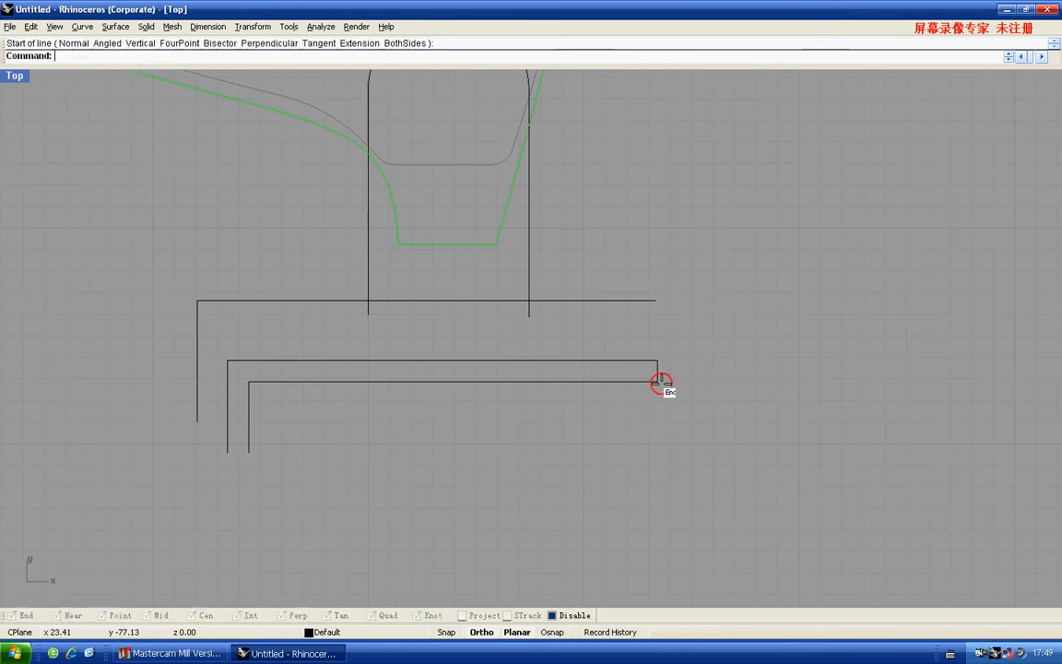
right_click_drag(248, 445, 273, 384)
Join the second L-shaped curve, its offset and the short connecting line into one open profile
left_click(273, 380)
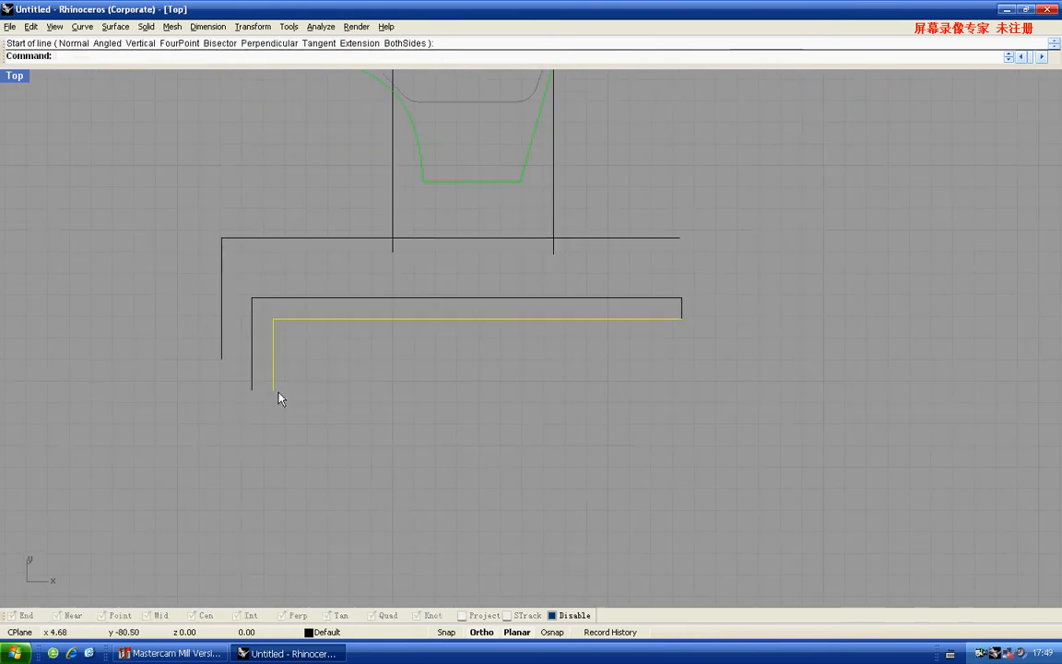
scroll(292, 348, "down", 6)
left_click_drag(125, 227, 607, 451)
right_click_drag(387, 392, 392, 405)
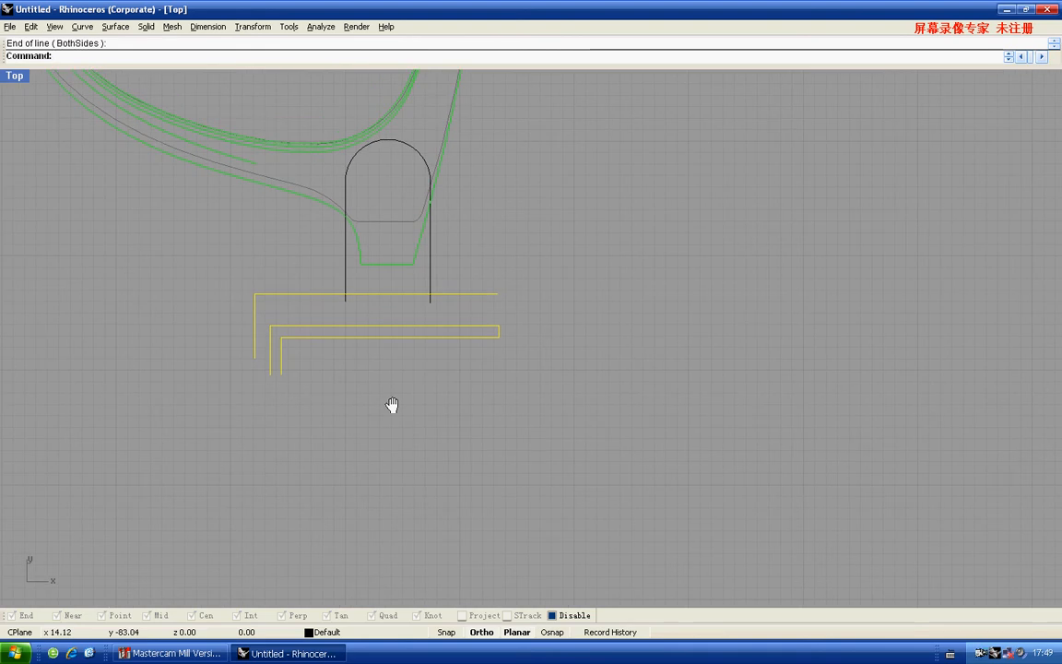
key("Return")
scroll(267, 351, "up", 3)
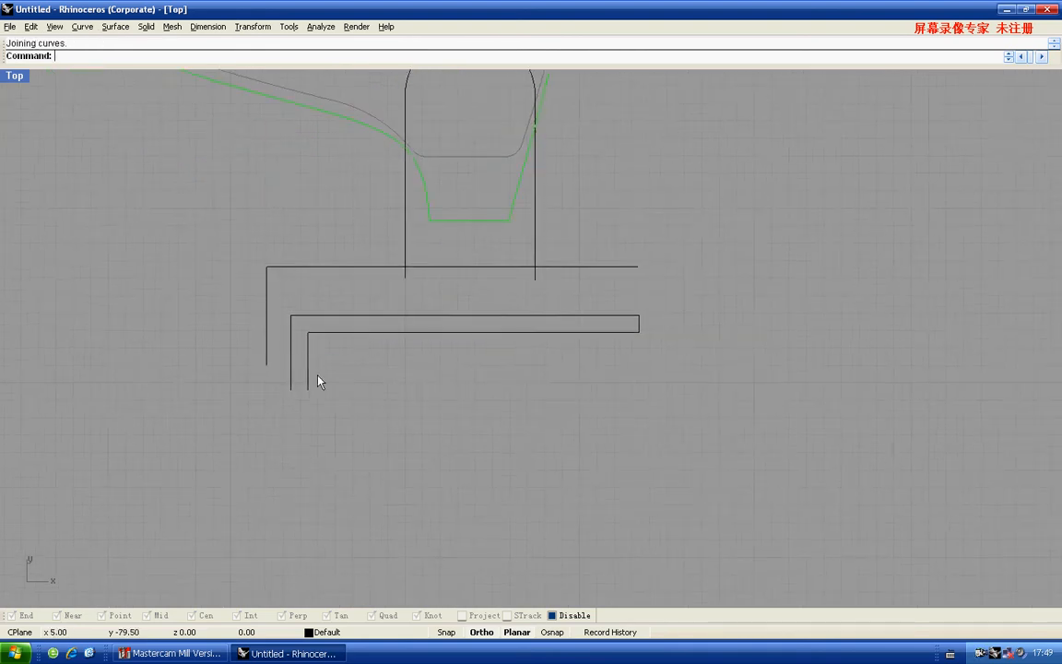
scroll(318, 381, "down", 4)
Show the joined profile's control points and move its two open lower end points slightly downward to lengthen both legs
left_click(313, 373)
scroll(324, 372, "up", 3)
key("Return")
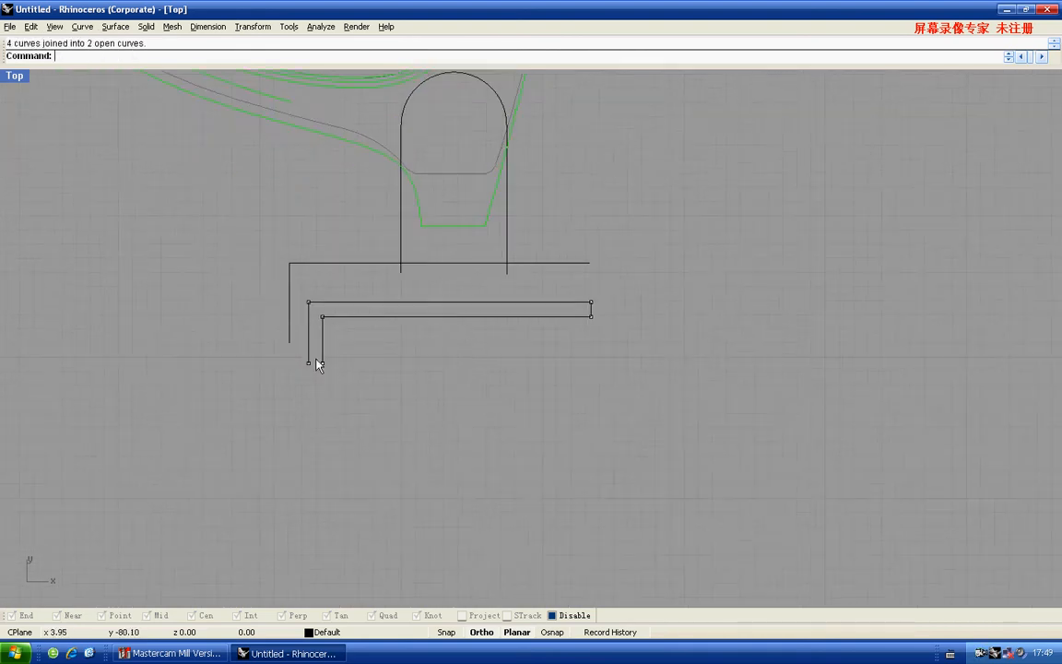
scroll(316, 364, "up", 2)
left_click(323, 365)
left_click_drag(324, 366, 293, 398)
scroll(293, 398, "down", 3)
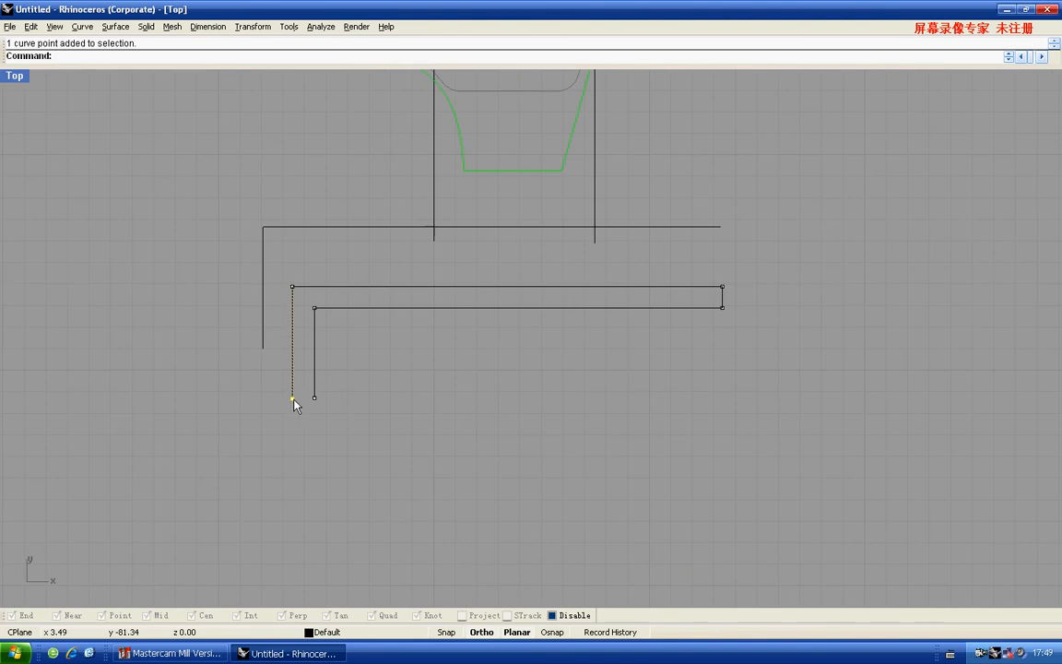
scroll(322, 400, "down", 4)
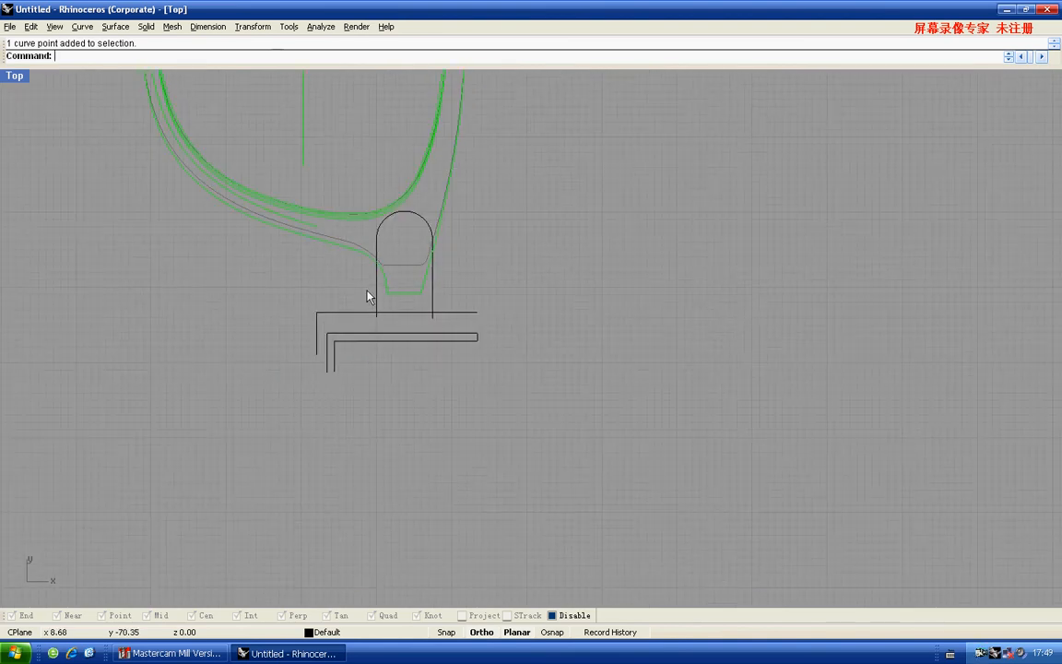
left_click(374, 289)
left_click(365, 337, "shift")
scroll(457, 379, "down", 4)
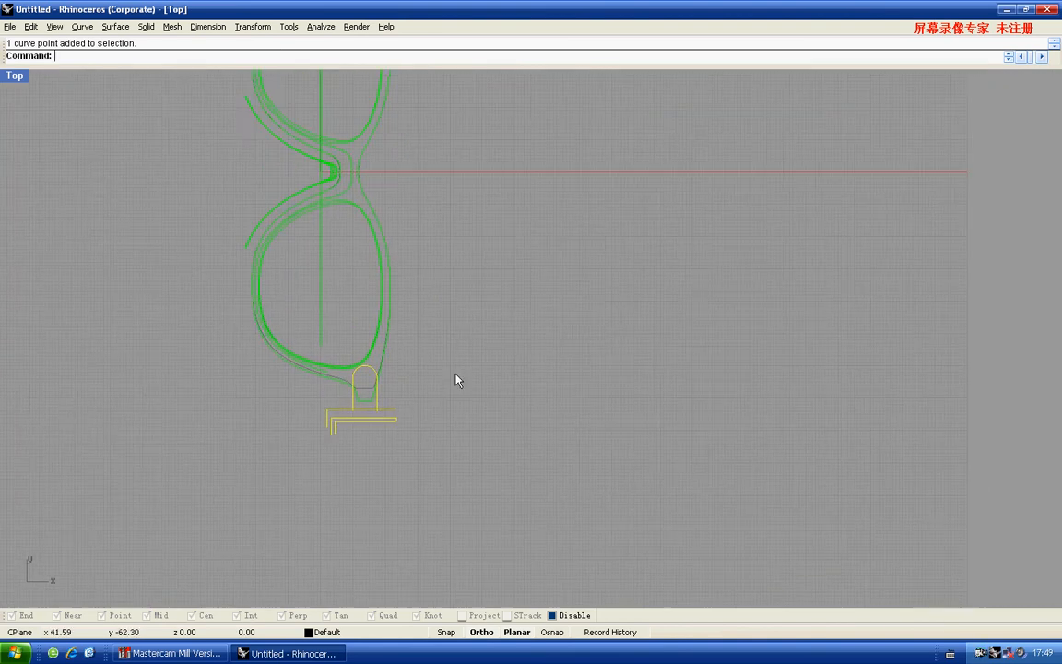
key("Escape")
Draw a vertical line about 32 mm long from inside the lower lens through the endpiece to below the L-shaped profiles
key("Return")
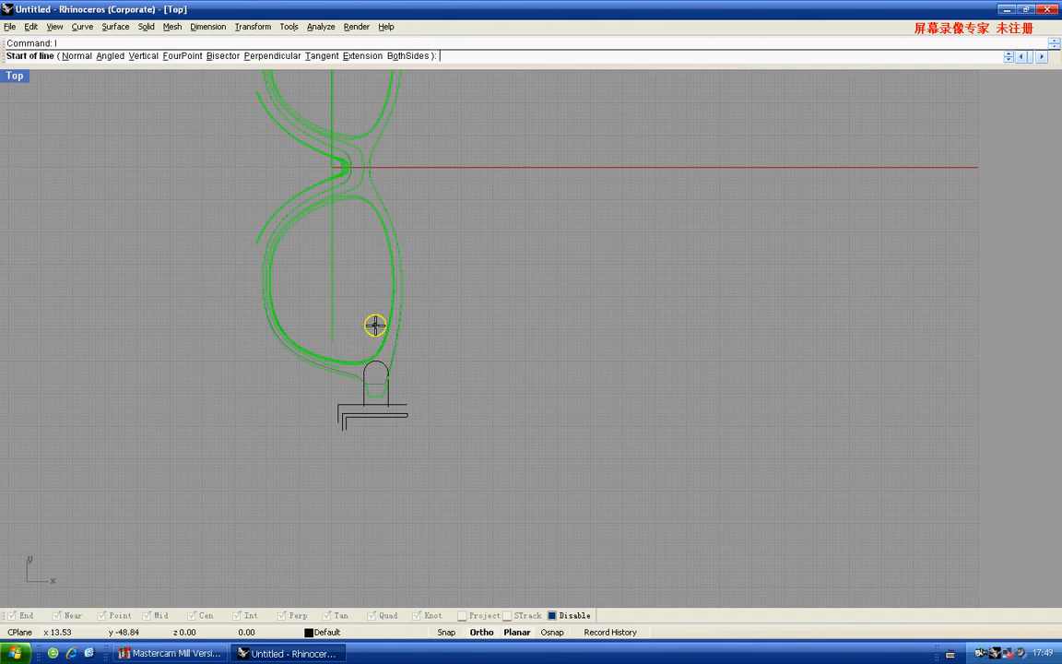
scroll(371, 304, "up", 2)
left_click(372, 296)
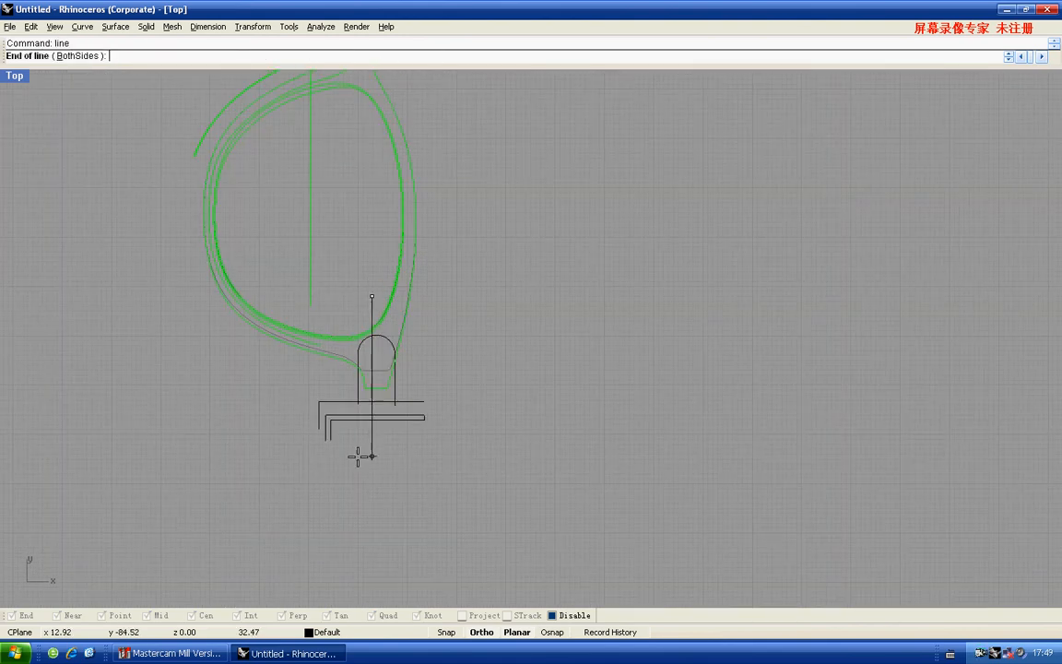
left_click(359, 456)
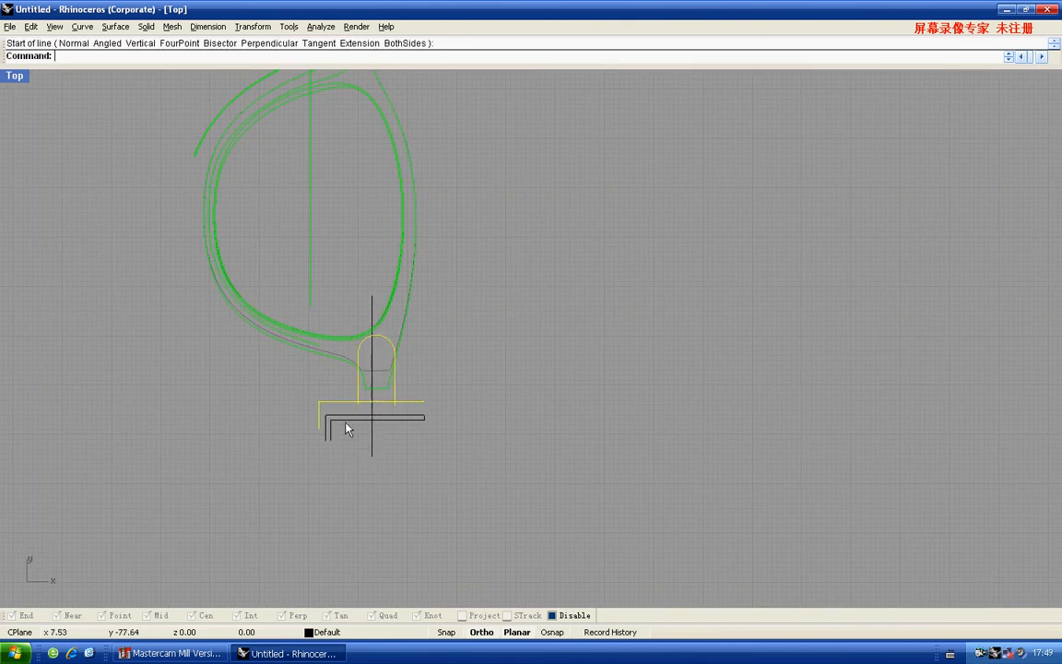
Mirror a copy of the lower endpiece's U-shaped curve, L-shaped profiles and vertical line across the X axis from 0,0
scroll(374, 311, "down", 3)
right_click_drag(422, 234, 415, 335)
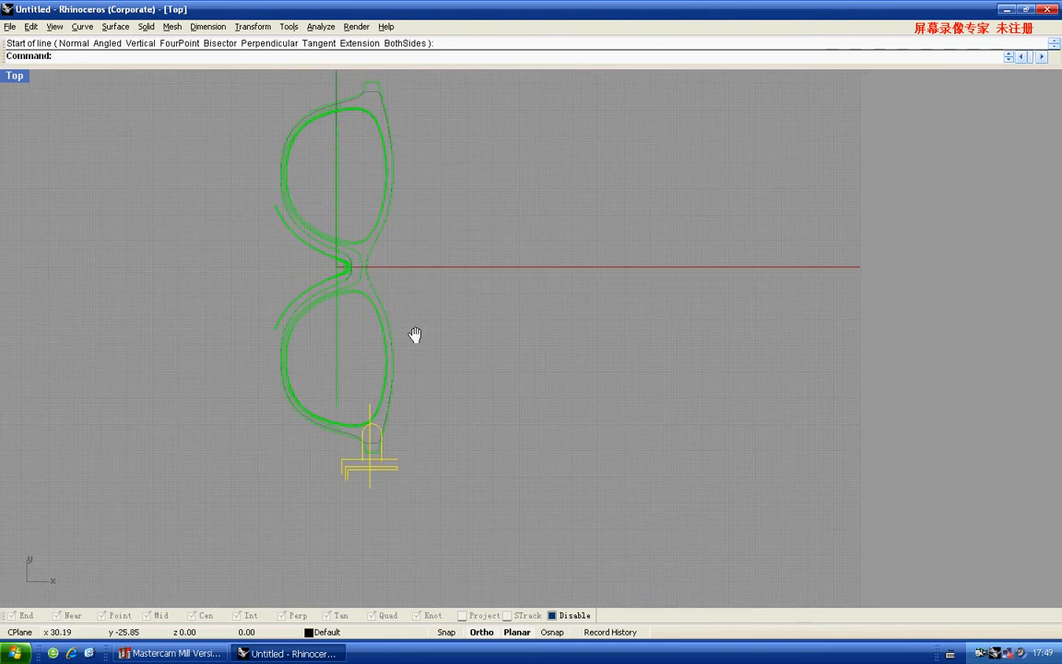
key("Return")
type("0,0")
key("Return")
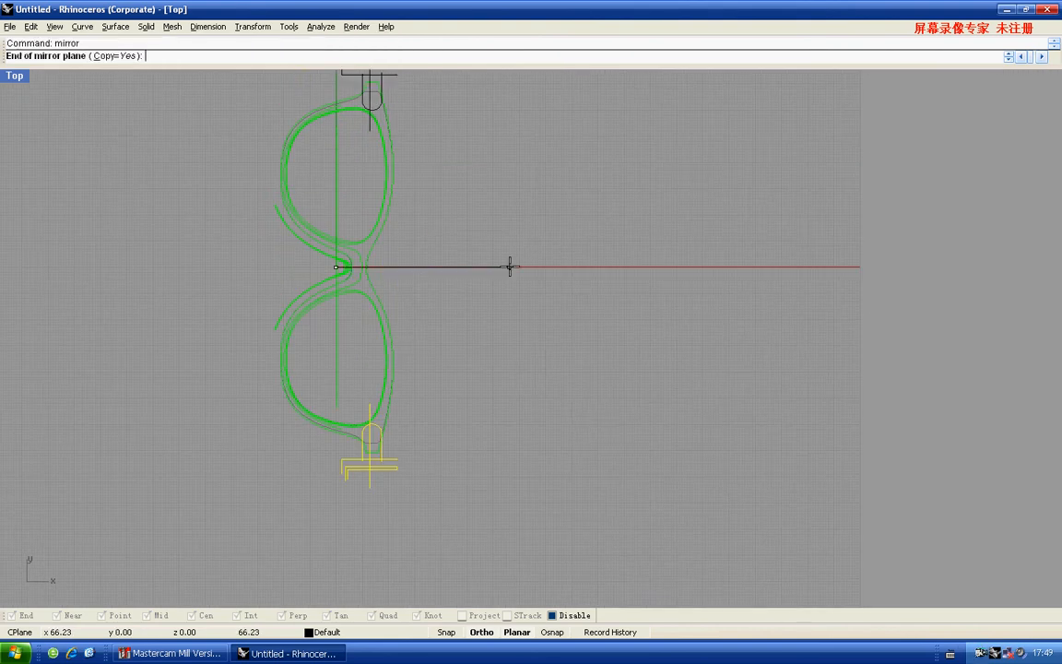
left_click(510, 266)
Export the endpiece curves of both sides as IGES, overwriting the file t on the desktop
scroll(433, 204, "up", 5)
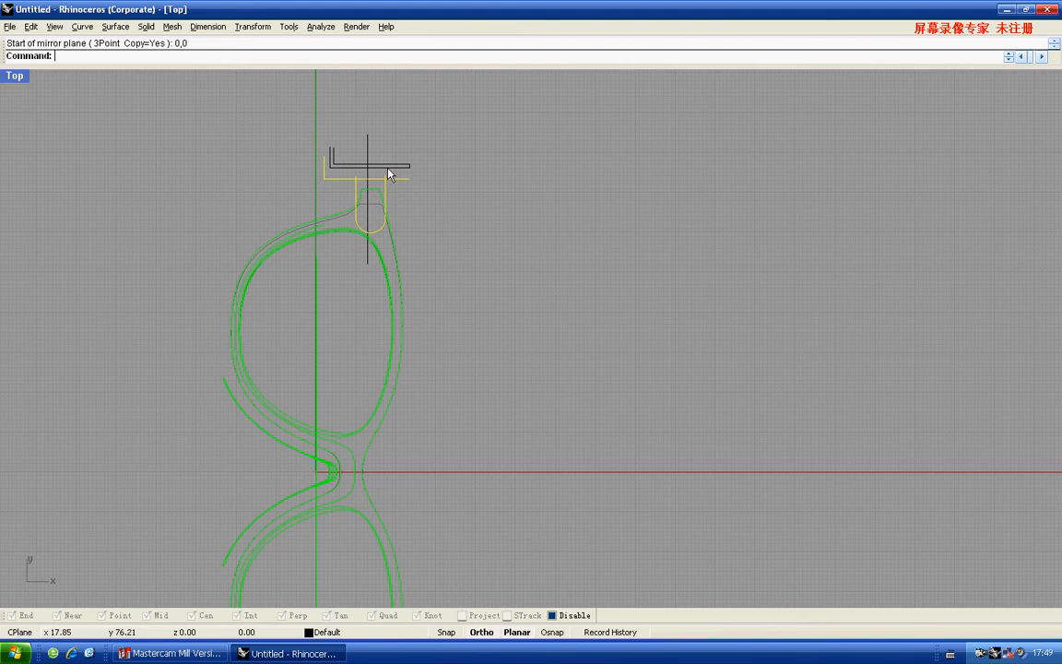
scroll(385, 198, "down", 2)
right_click_drag(386, 248, 384, 259)
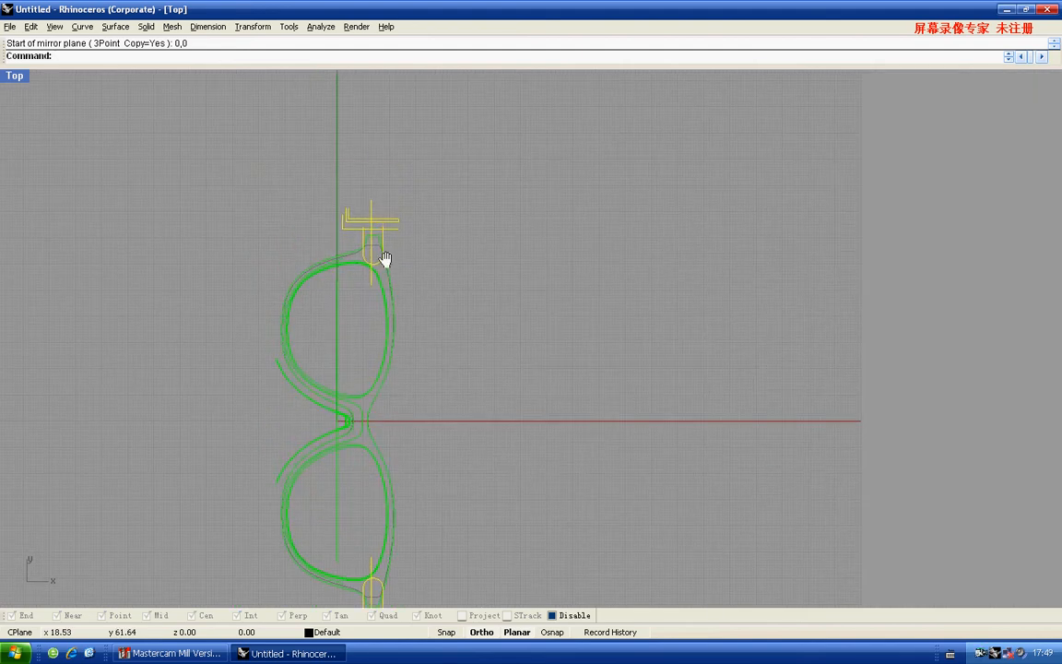
type("ex")
key("Return")
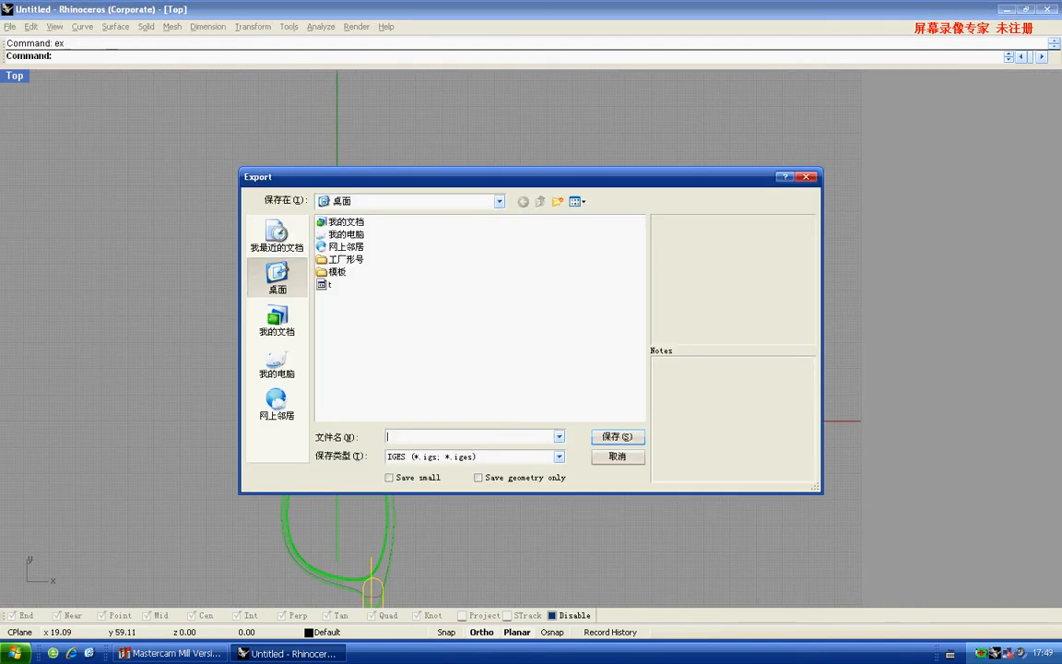
double_click(321, 285)
key("y")
key("space")
Switch to Mastercam and read the exported IGES file into the ok1702 drawing
key("alt+Tab")
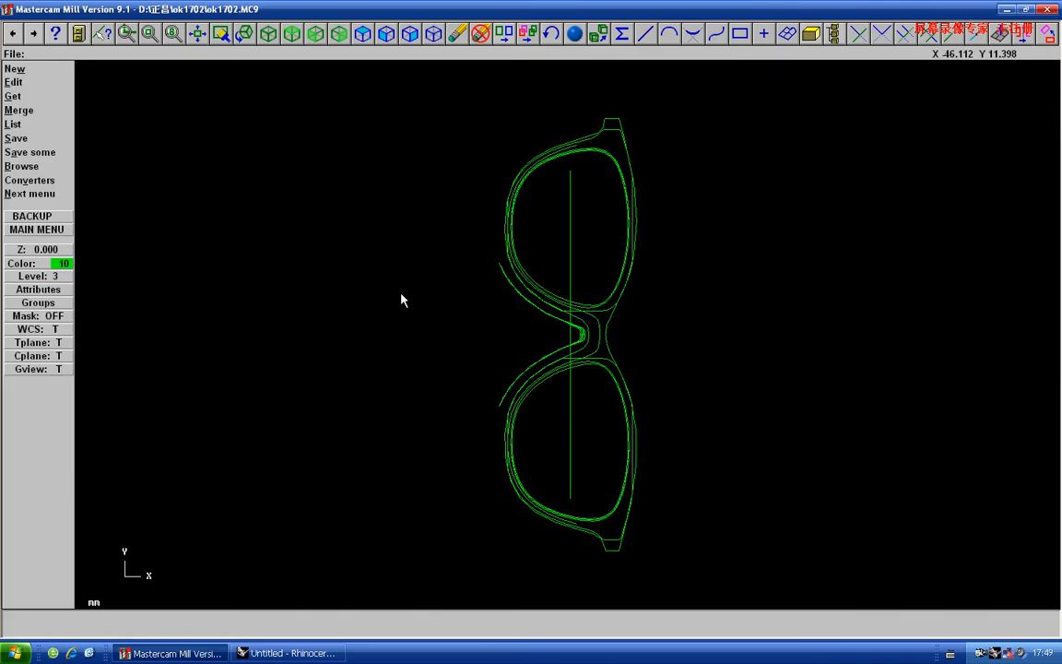
key("alt+F1")
key("Escape")
key("f")
key("c")
key("i")
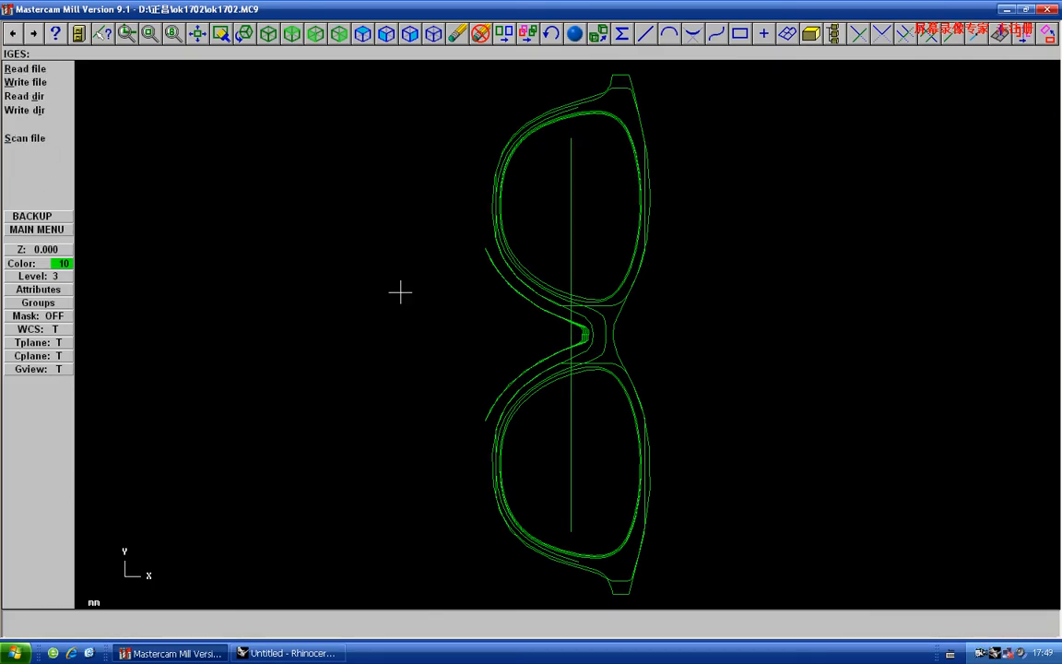
key("r")
double_click(411, 285)
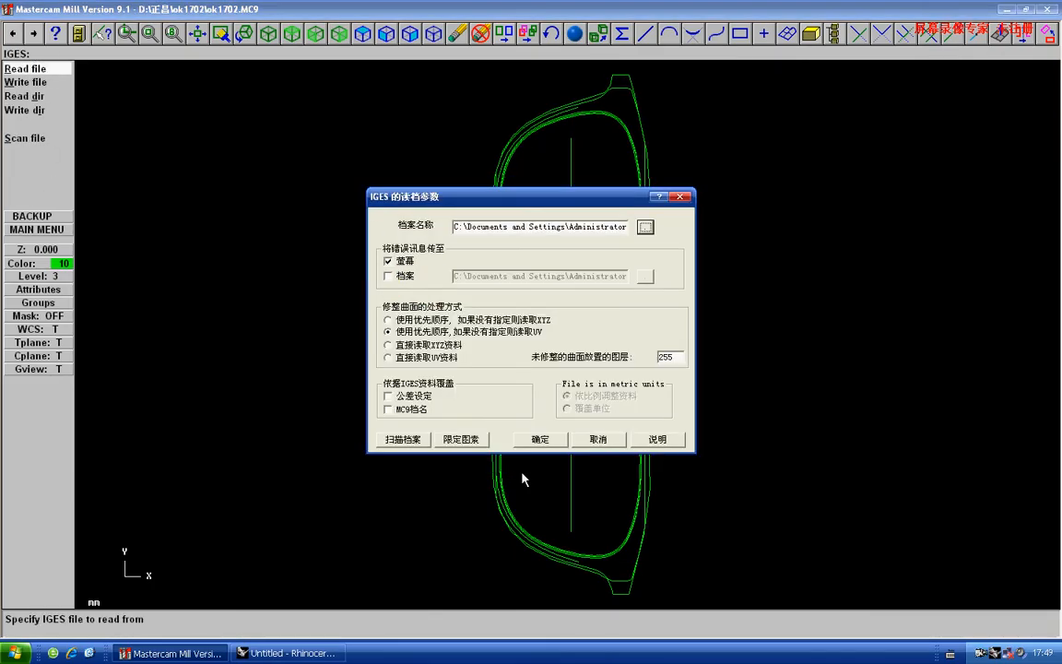
left_click(544, 439)
left_click(565, 345)
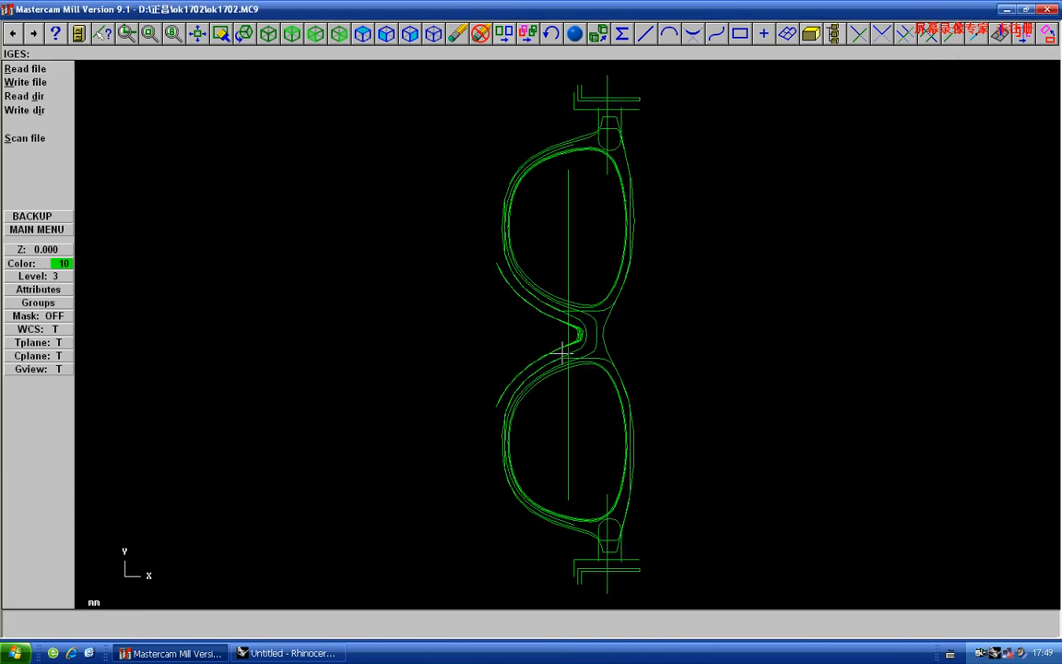
Open the operations manager and start adding a chain to the geometry of operation 13, the g59.2//内庄 contour
key("alt+o")
key("e")
key("e")
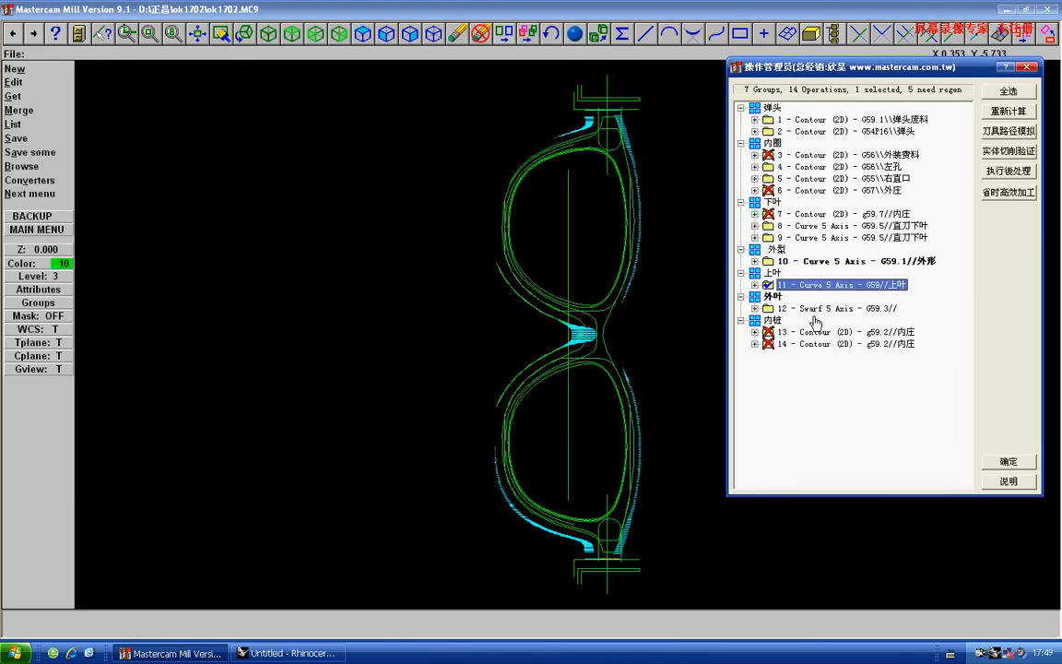
double_click(802, 333)
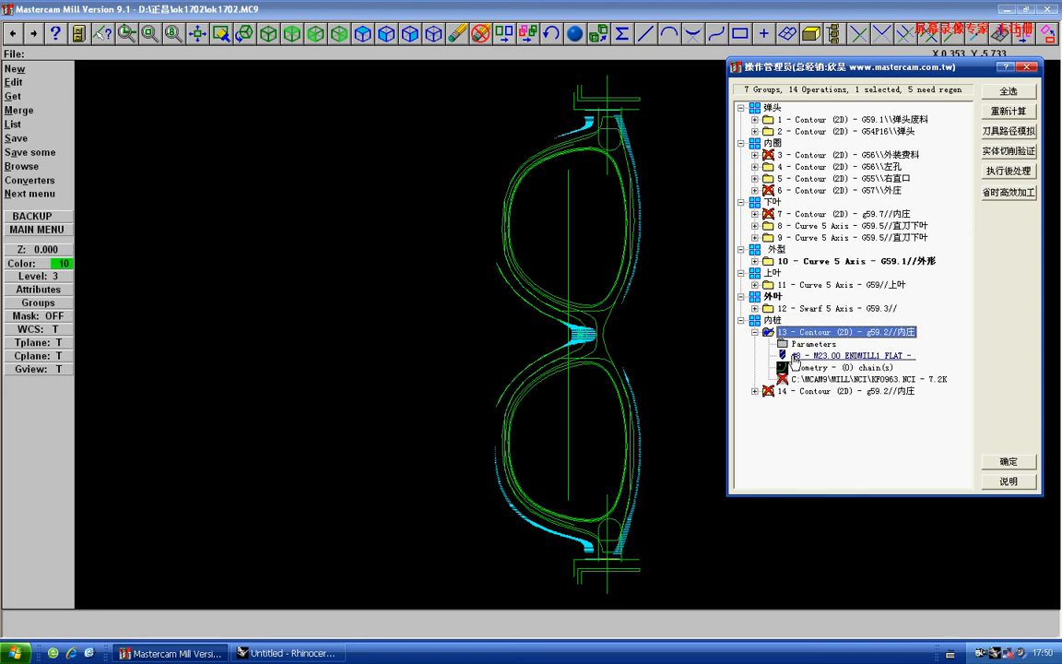
left_click(798, 367)
right_click(507, 328)
left_click(521, 335)
Chain the U-shaped curve at the lower endpiece as the geometry of contour operation 13
key("alt+F2")
key("F1")
left_click(474, 436)
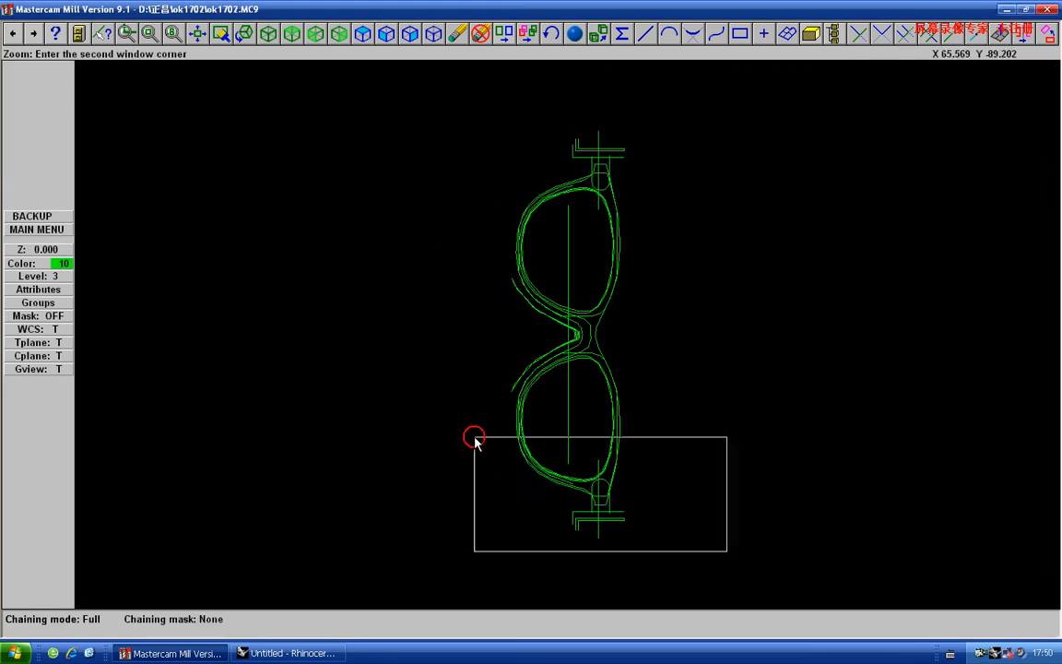
left_click(786, 578)
key("F1")
left_click(296, 210)
left_click(666, 434)
left_click(488, 391)
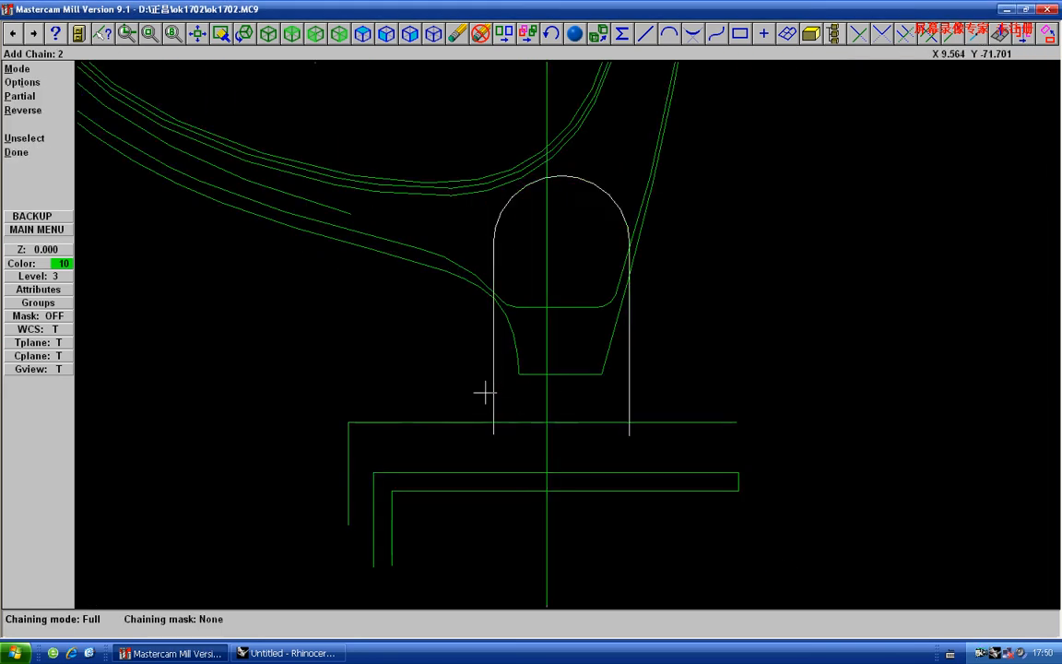
key("alt+F1")
key("Escape")
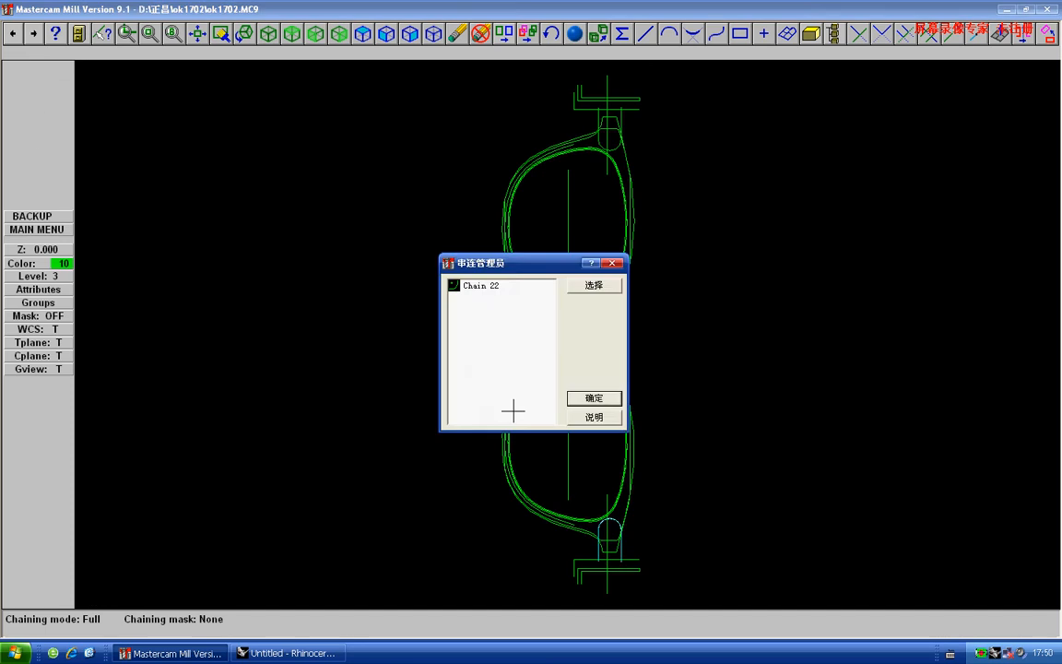
left_click(594, 397)
Regenerate the toolpath of contour operation 13 and backplot it
left_click(1001, 115)
left_click(1008, 131)
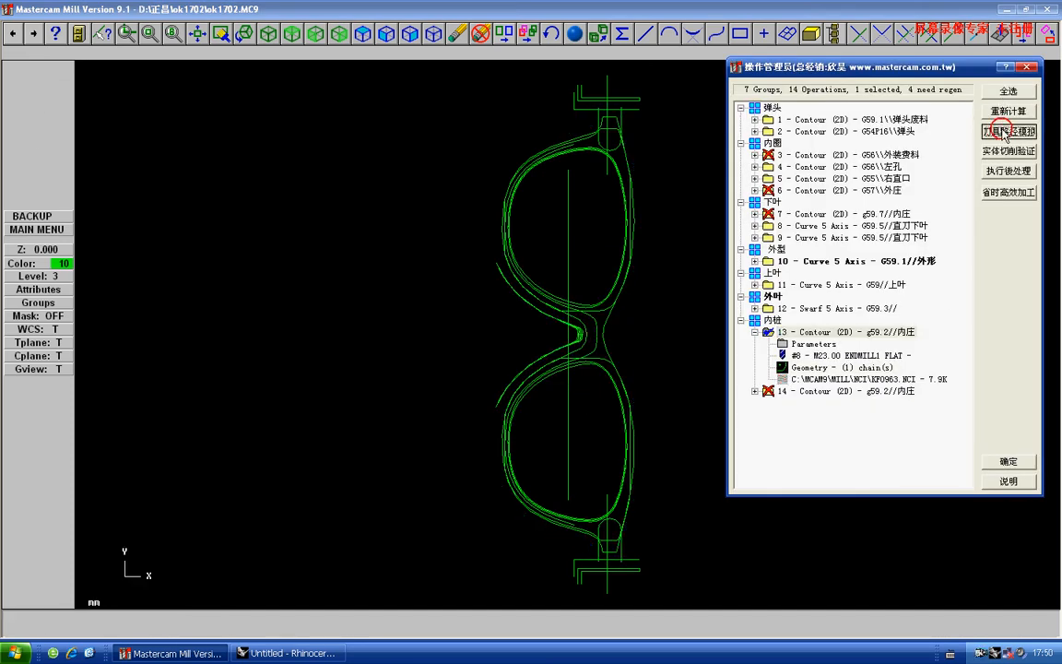
key("Escape")
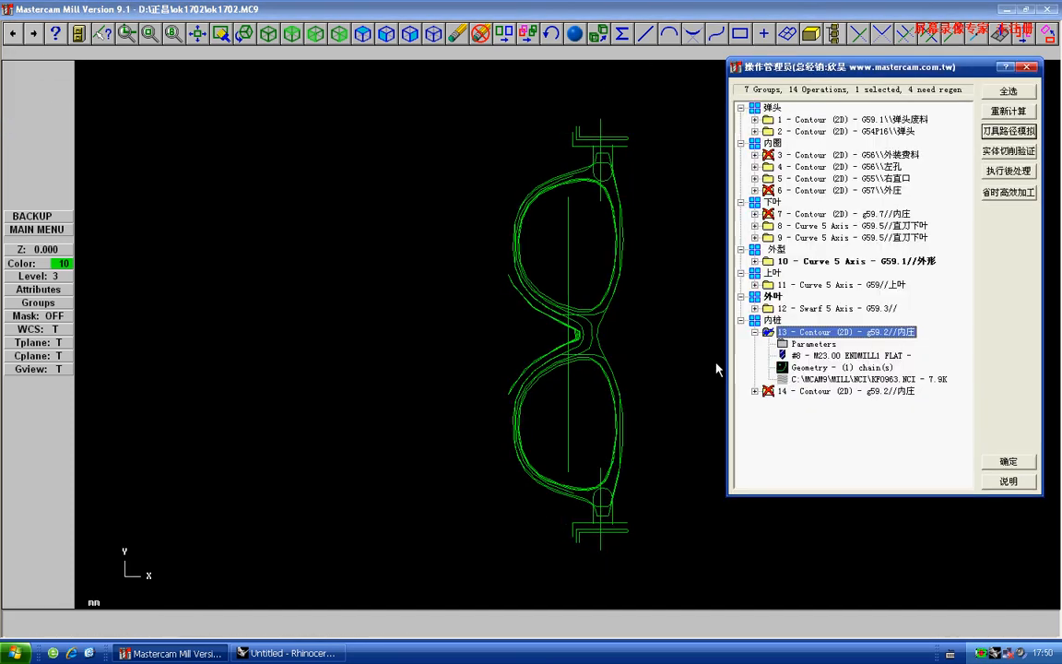
Add the U-shaped curve at the upper endpiece as a second chain to the geometry of contour operation 13
left_click(780, 367)
right_click(510, 339)
left_click(520, 346)
key("alt+F2")
key("F1")
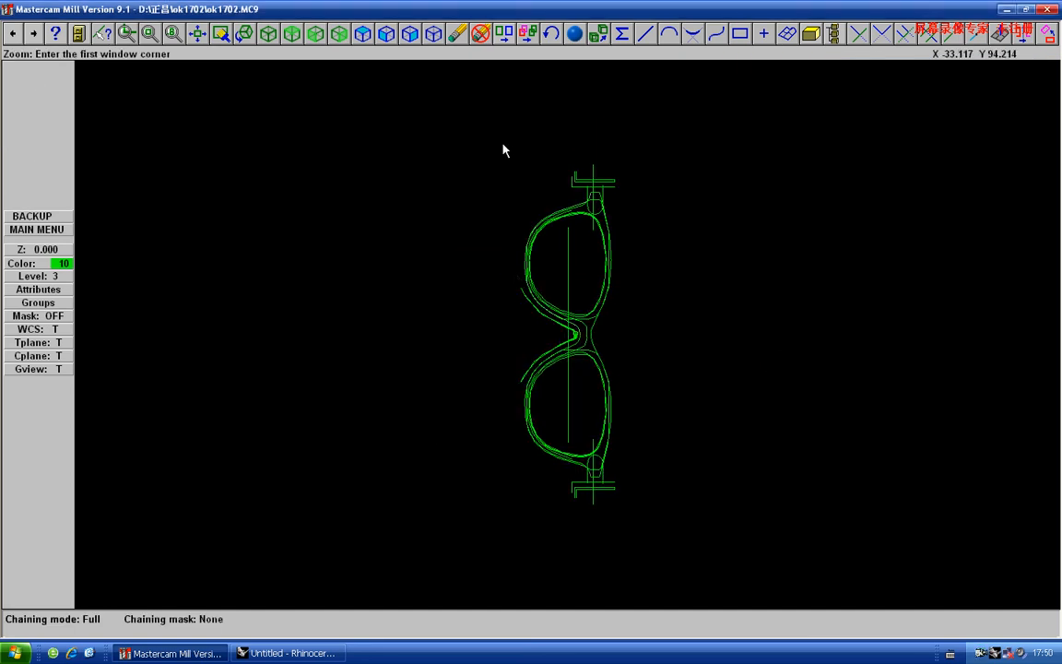
left_click(503, 150)
left_click(652, 229)
left_click(683, 369)
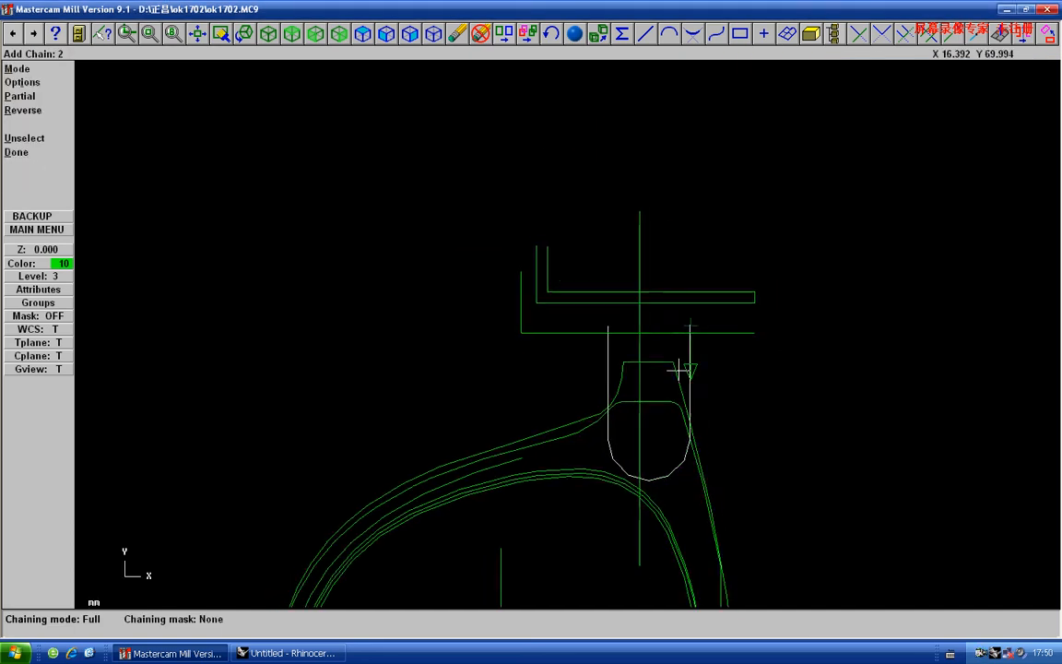
scroll(678, 370, "down", 2)
key("Escape")
left_click(611, 402)
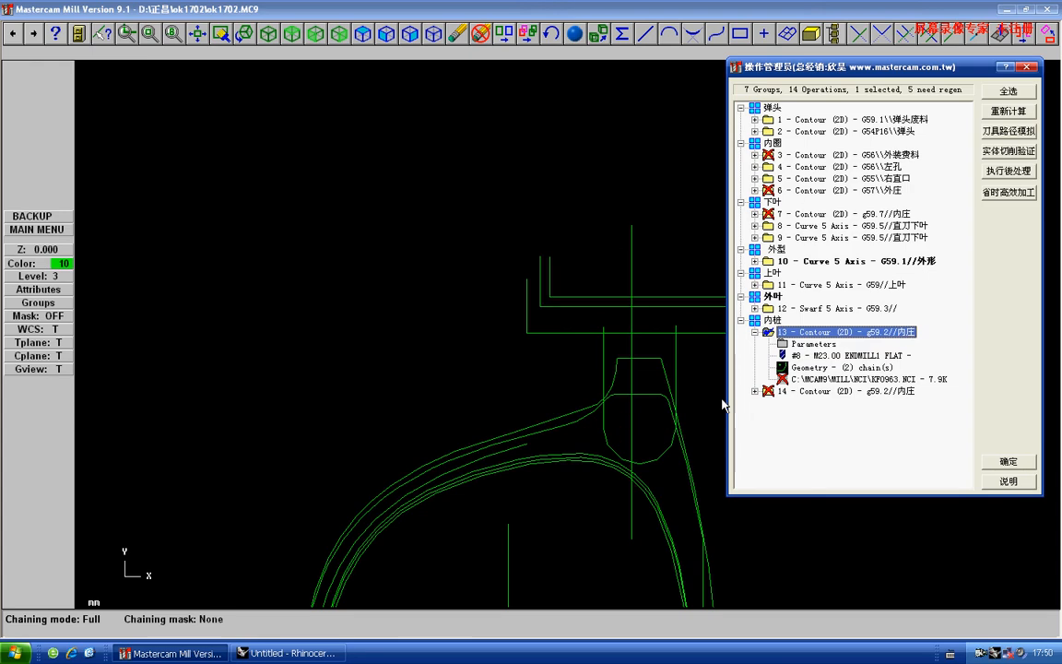
Recalculate contour operation 13 with both endpiece chains and run its backplot
left_click(755, 332)
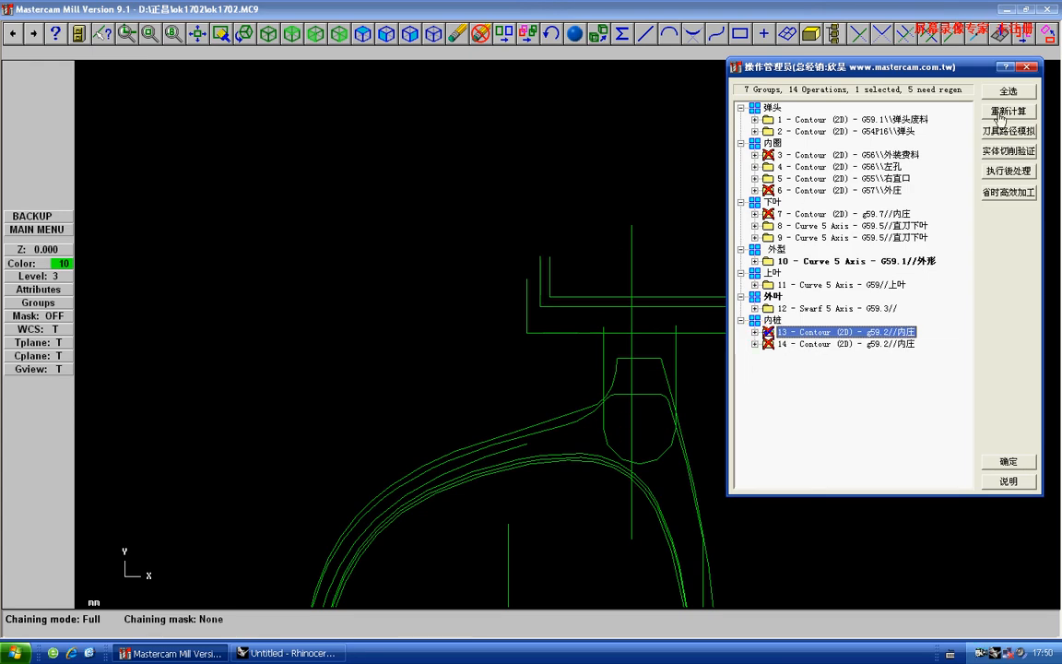
left_click(1001, 116)
left_click(1004, 133)
key("r")
key("Escape")
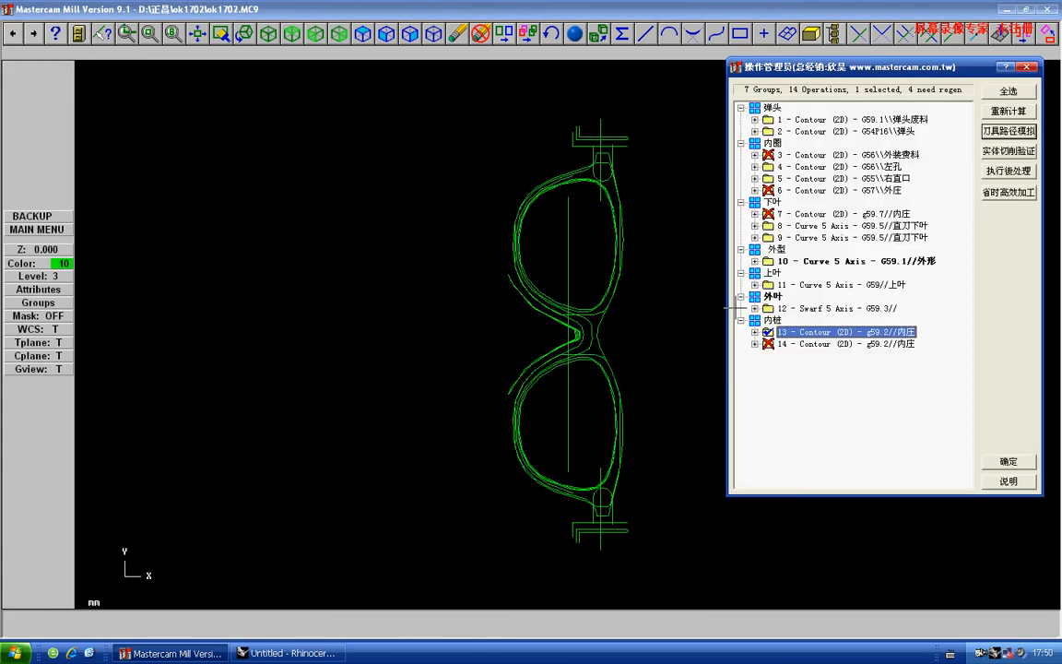
Delete contour operation 14 (g59.2//内庄) from the 内桩 group
left_click(794, 344)
key("Delete")
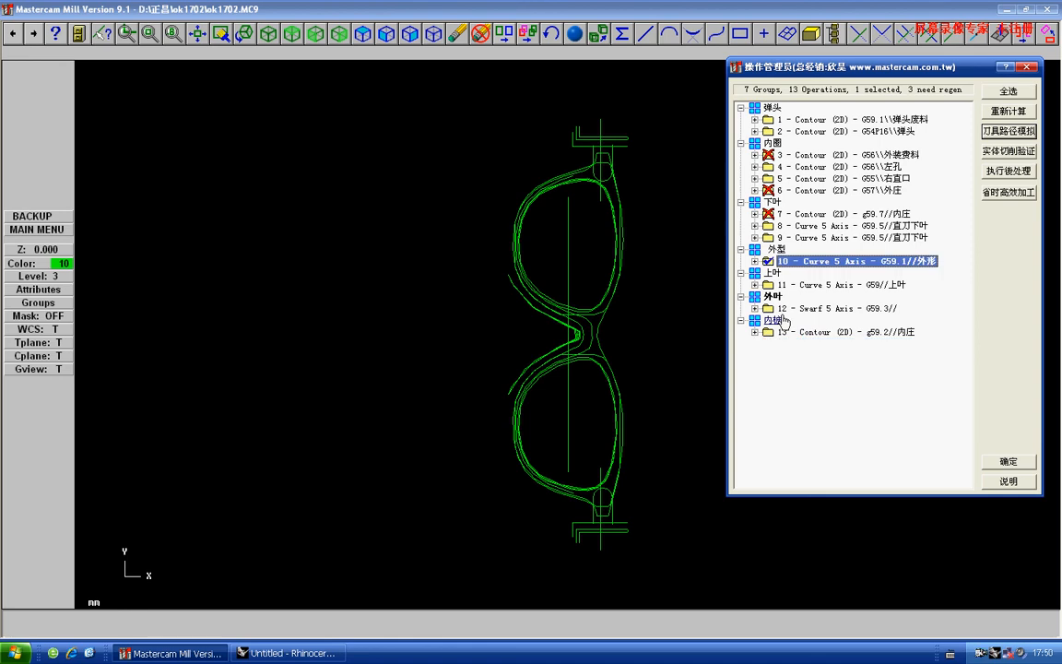
Chain the L-shaped double-line outline beyond the endpiece as the geometry of contour operation 3, G56\\外装费料
double_click(786, 153)
left_click(789, 191)
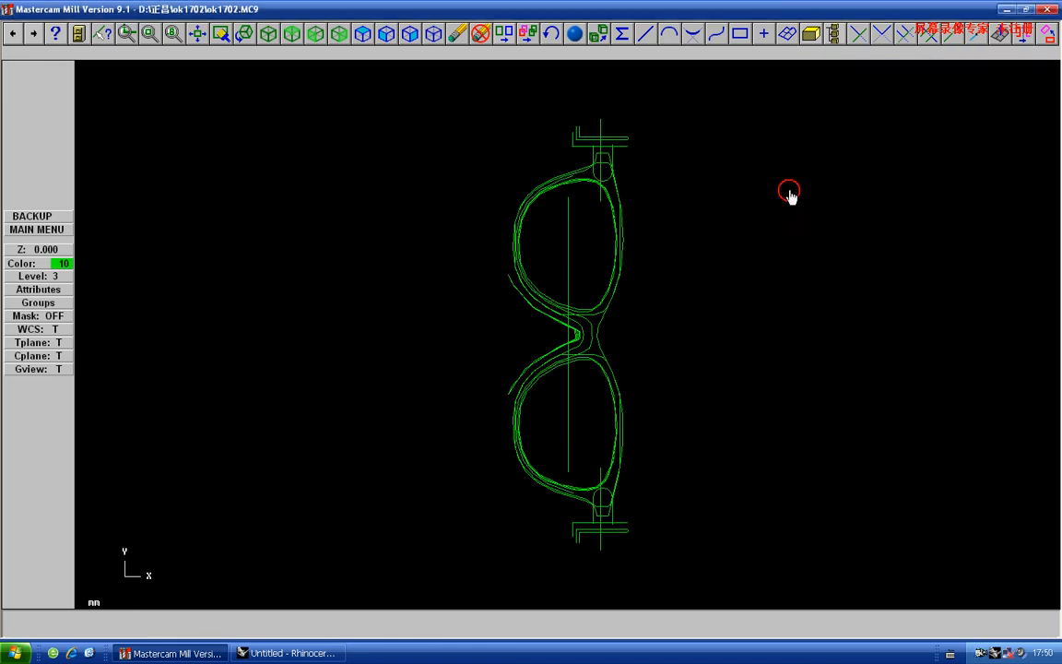
right_click(506, 335)
left_click(515, 339)
scroll(518, 344, "down", 1)
key("F1")
left_click(489, 424)
left_click(713, 569)
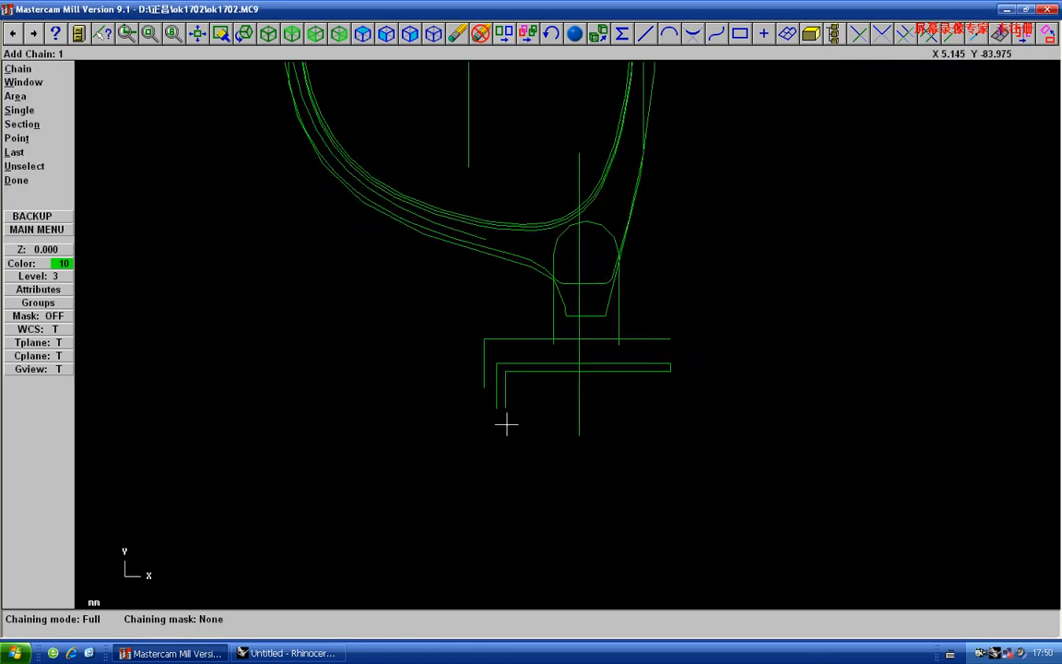
left_click(479, 403)
left_click(478, 387)
key("alt+F1")
key("alt+F2")
key("F1")
left_click(478, 98)
left_click(769, 195)
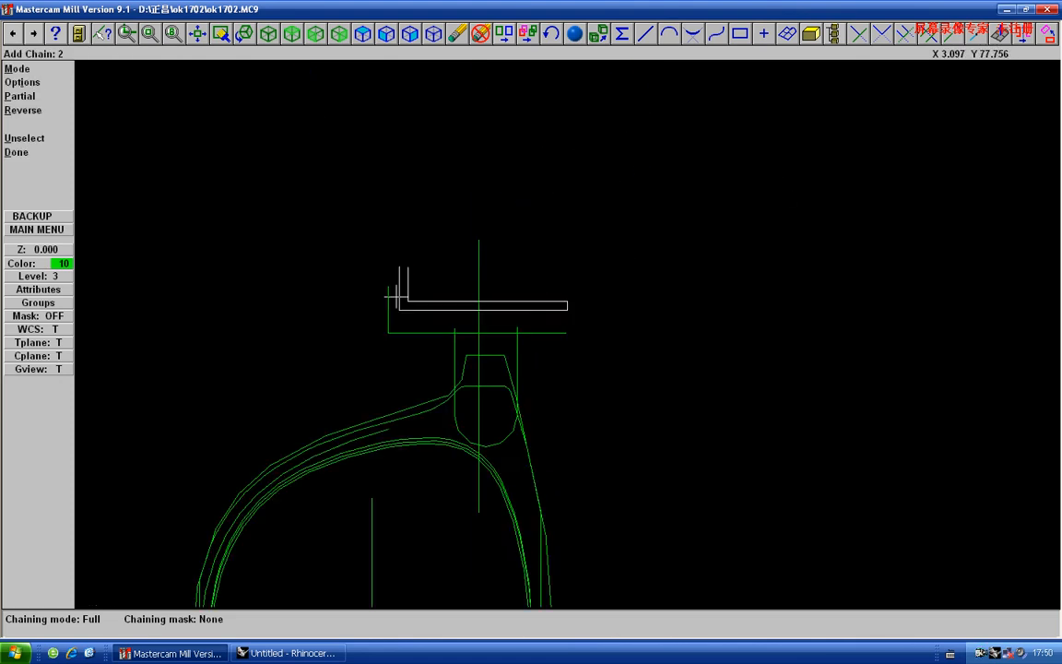
key("Escape")
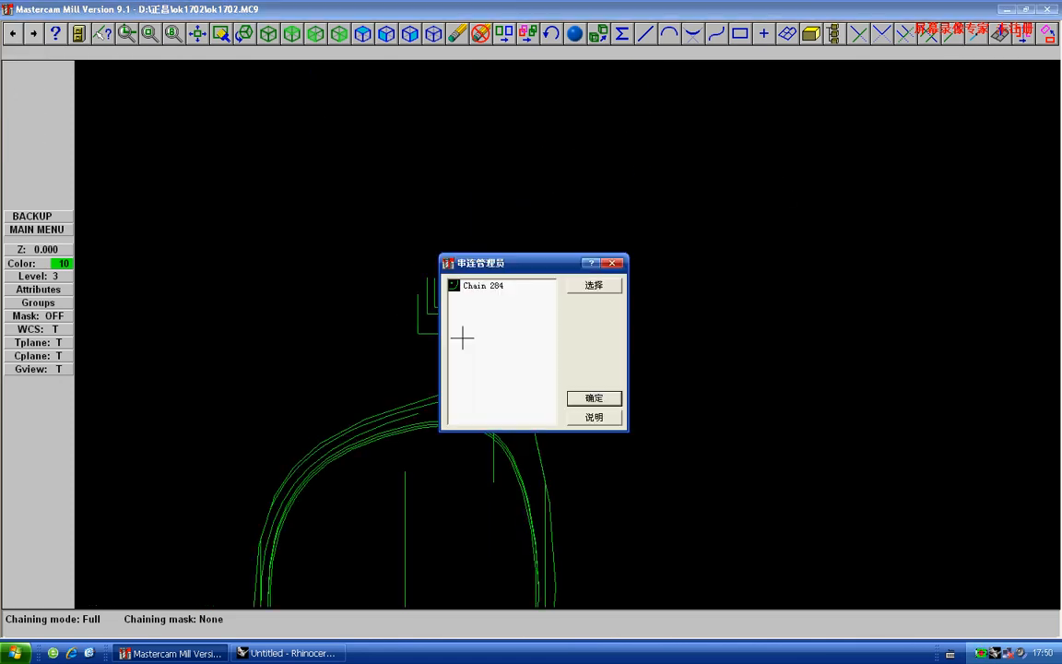
left_click(573, 400)
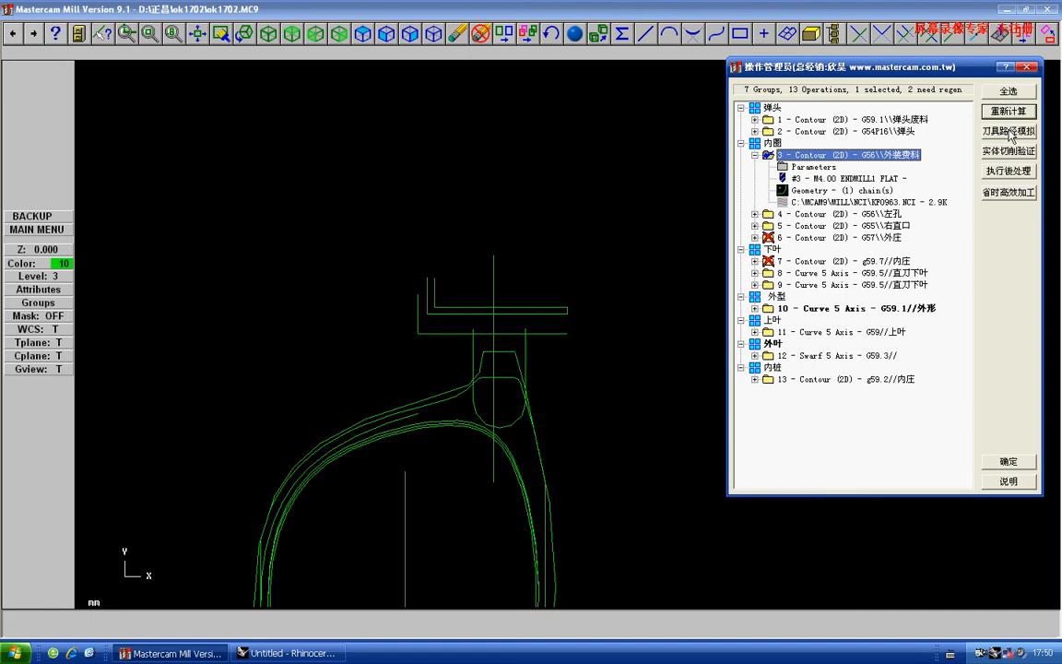
Regenerate the toolpath of contour operation 3 and backplot it
left_click(1008, 131)
key("r")
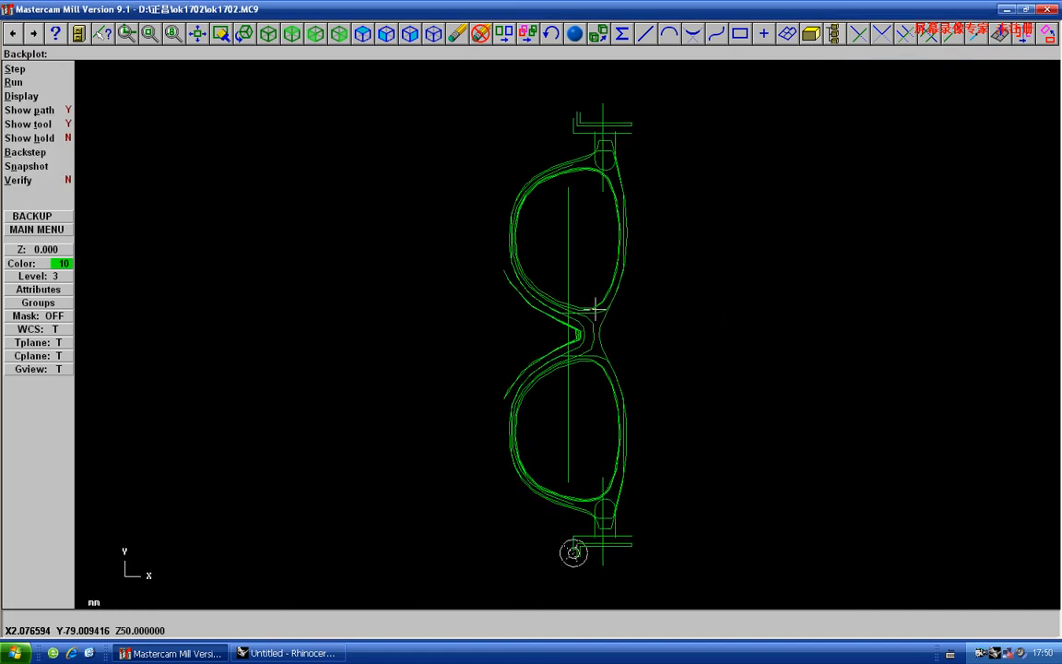
key("Return")
key("Escape")
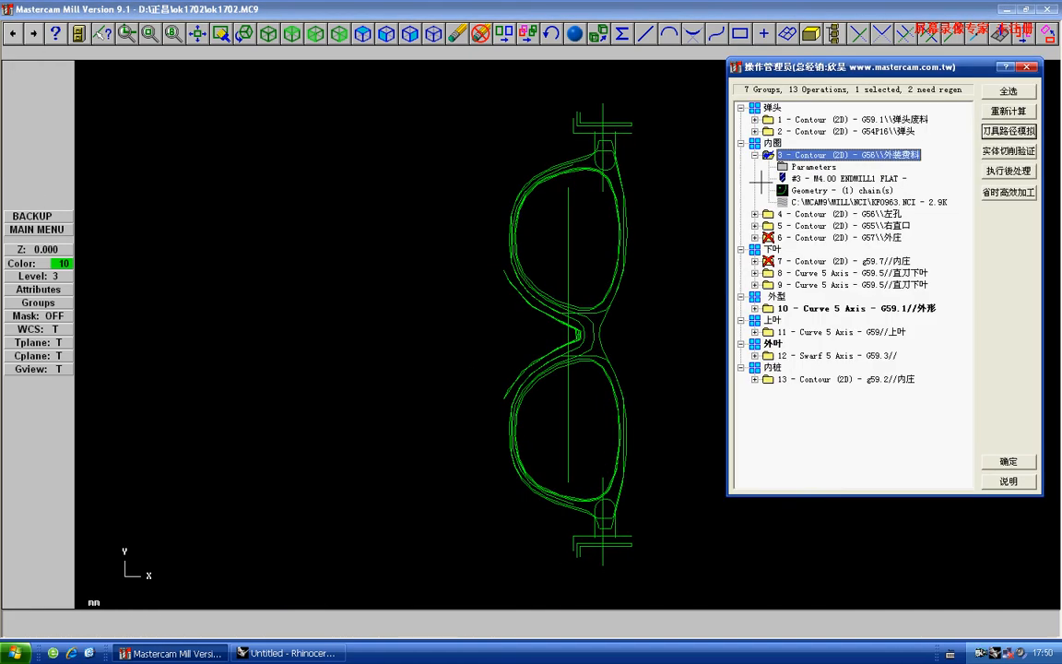
left_click(756, 157)
Chain the L-shaped double-line outline beyond the lower endpiece as geometry of contour operation 6, G57\\外庄
double_click(781, 192)
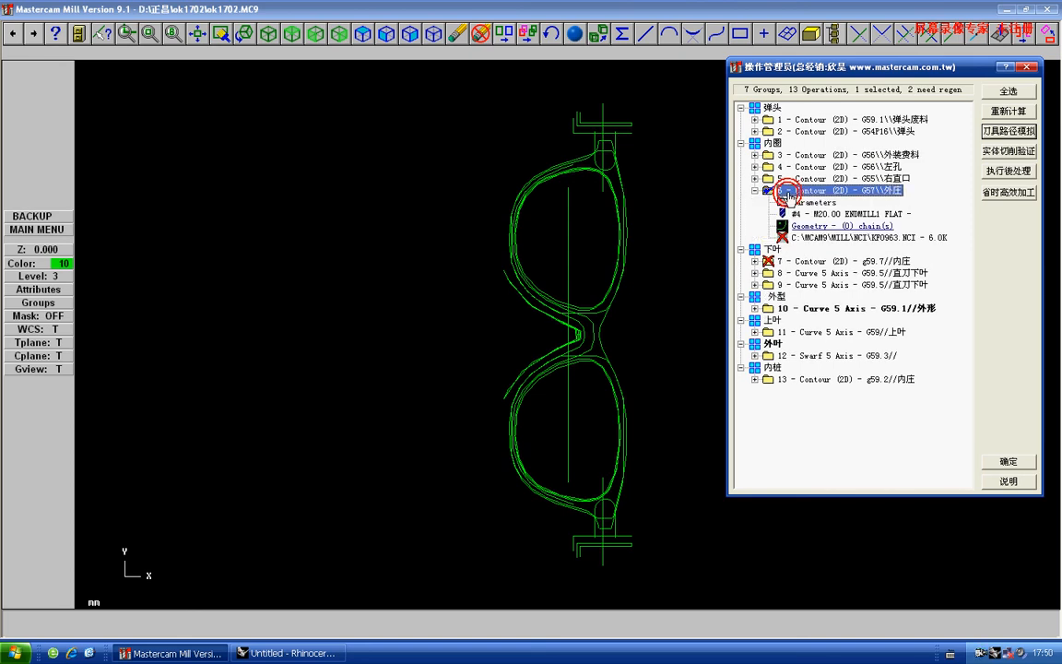
left_click(784, 227)
right_click(506, 319)
left_click(539, 322)
key("F2")
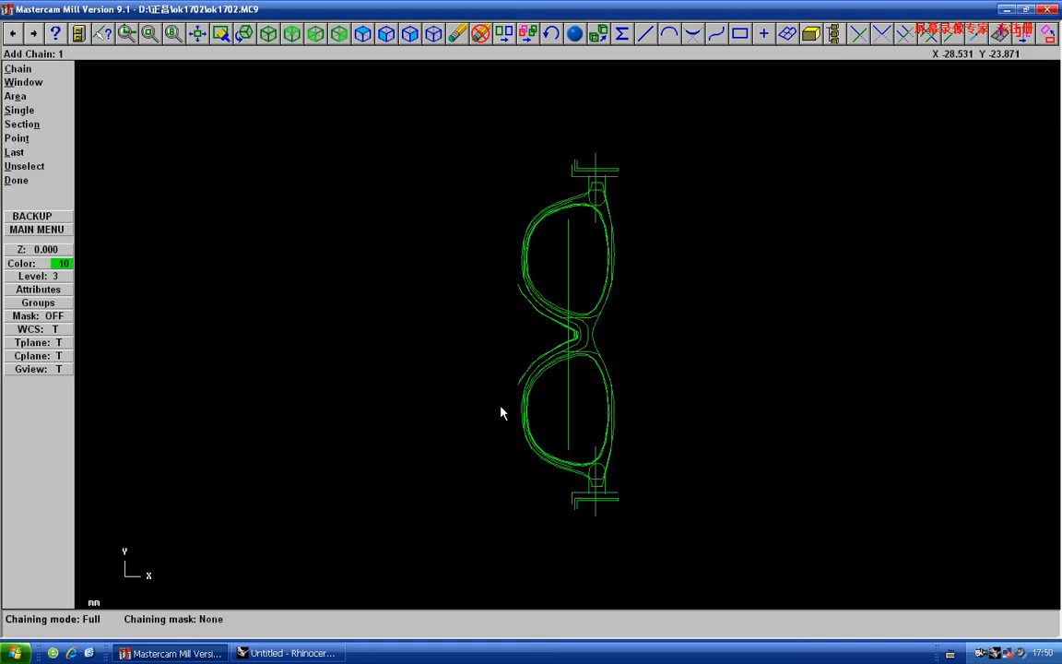
key("F1")
left_click(469, 436)
left_click(773, 602)
left_click(416, 311)
key("alt+F1")
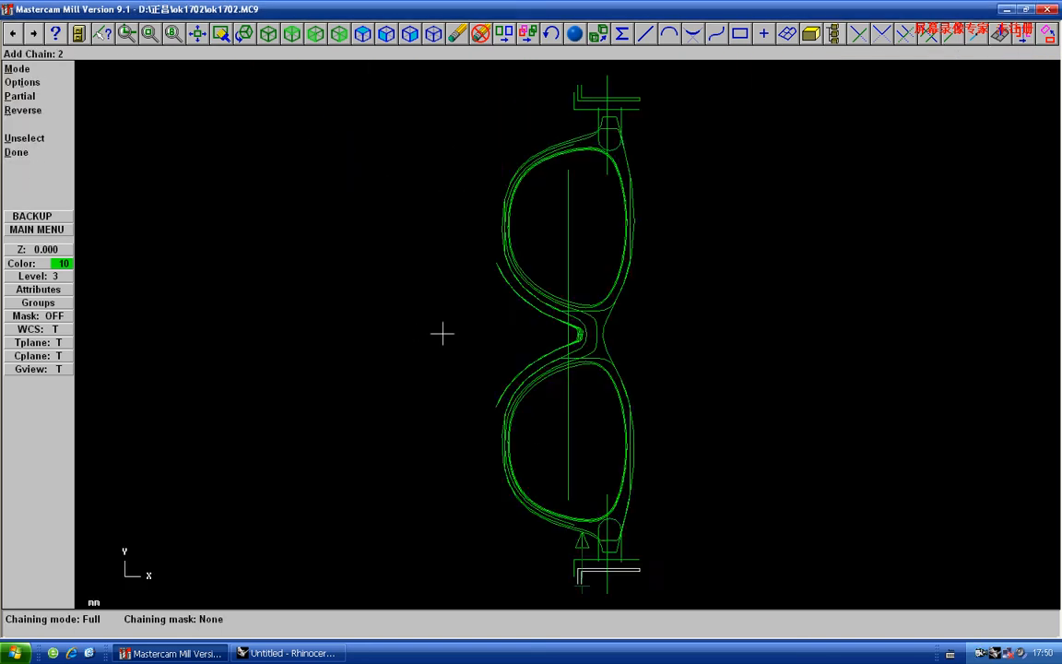
Add the matching L-shaped double-line outline beyond the upper endpiece to the geometry of contour operation 6
key("alt+F2")
key("F1")
left_click(472, 111)
left_click(774, 202)
left_click(493, 297)
left_click(431, 279)
scroll(435, 280, "down", 2)
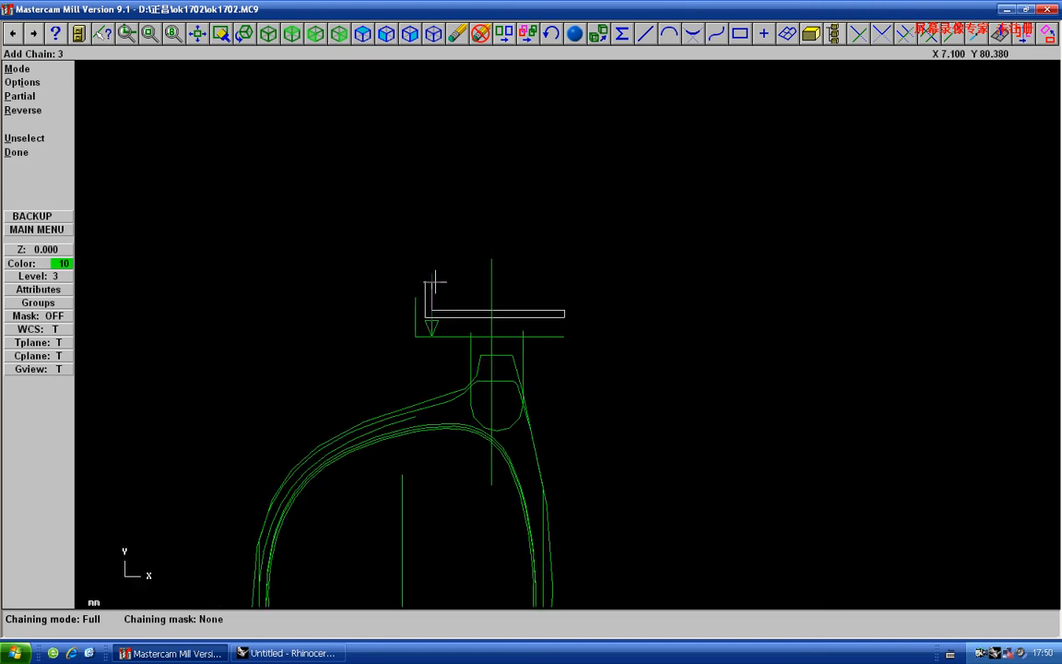
scroll(435, 279, "up", 1)
key("d")
left_click(592, 397)
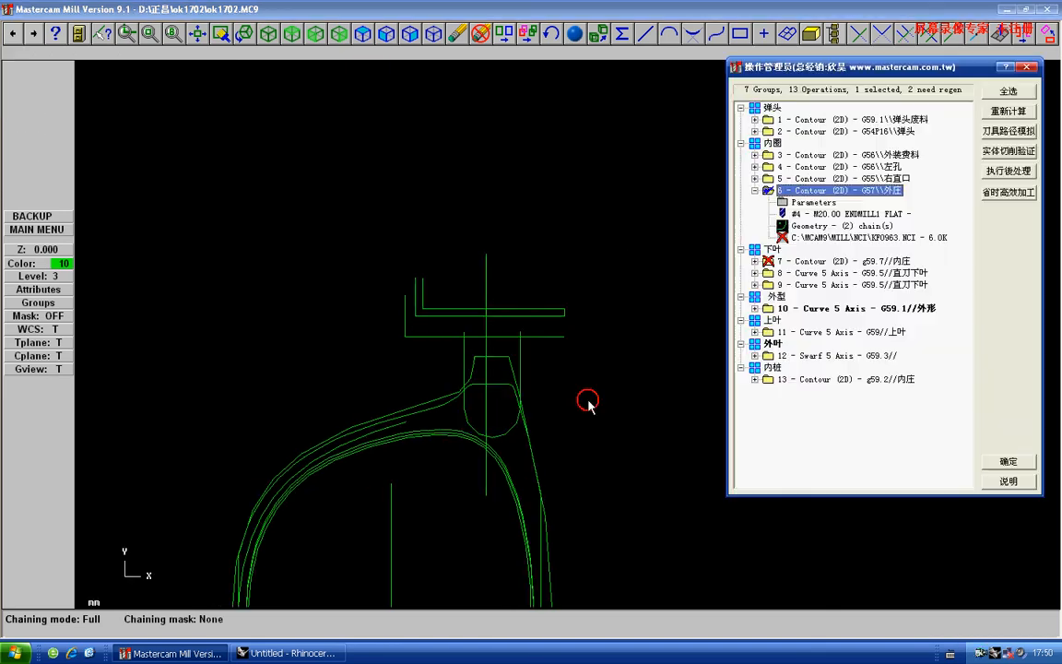
Regenerate the toolpath of contour operation 6 and backplot it
left_click(1009, 131)
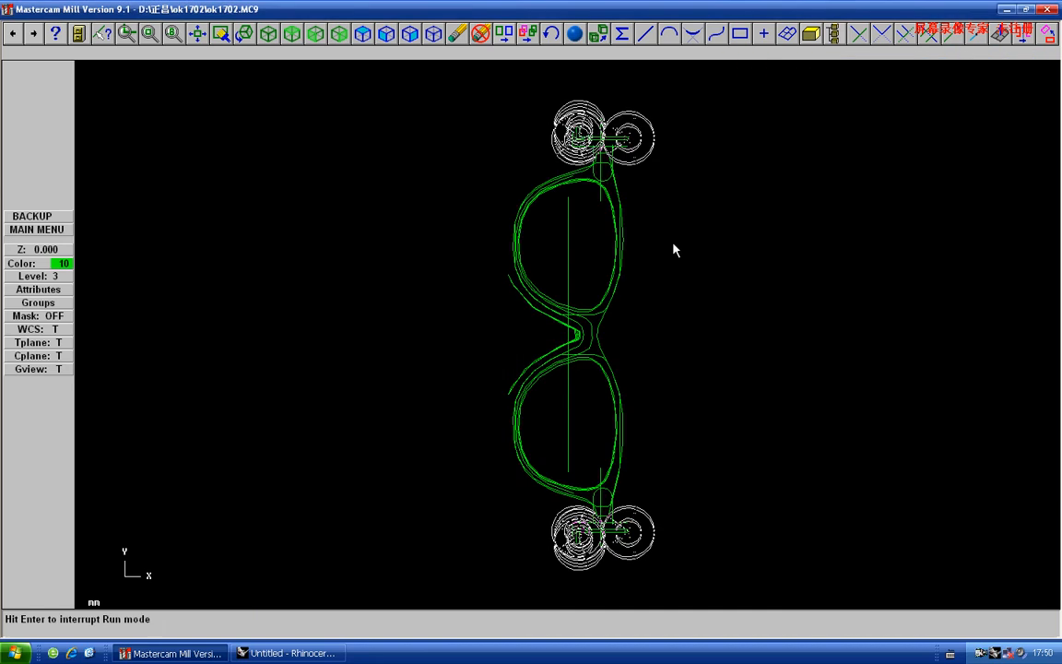
key("Escape")
left_click(755, 191)
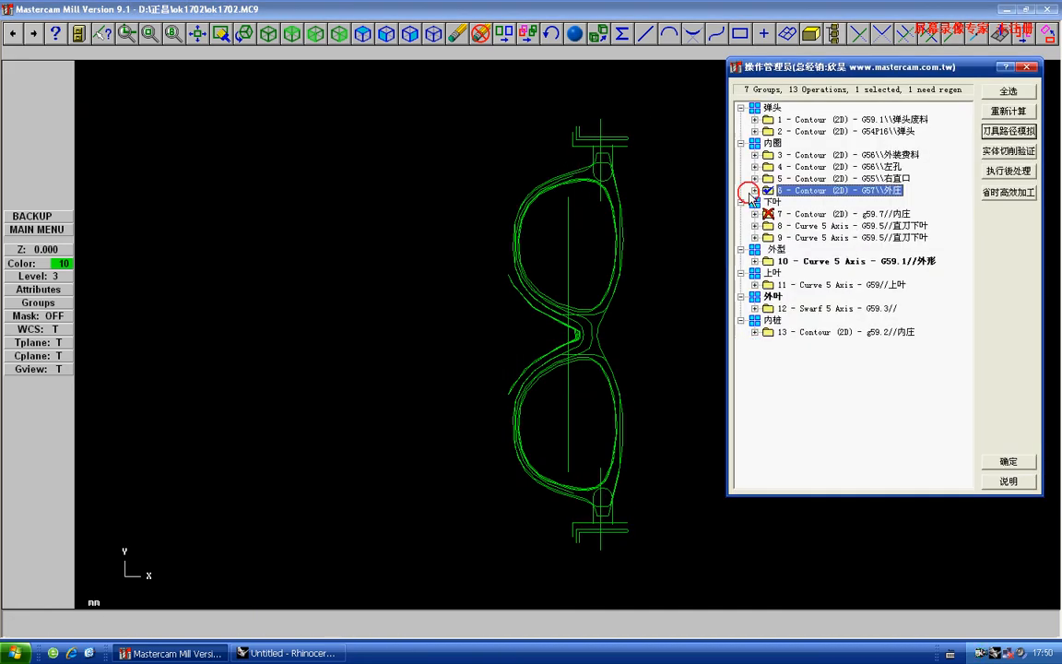
Chain the straight vertical line through the upper endpiece as geometry of contour operation 7, g59.7//内庄
double_click(784, 215)
left_click(785, 248)
right_click(473, 312)
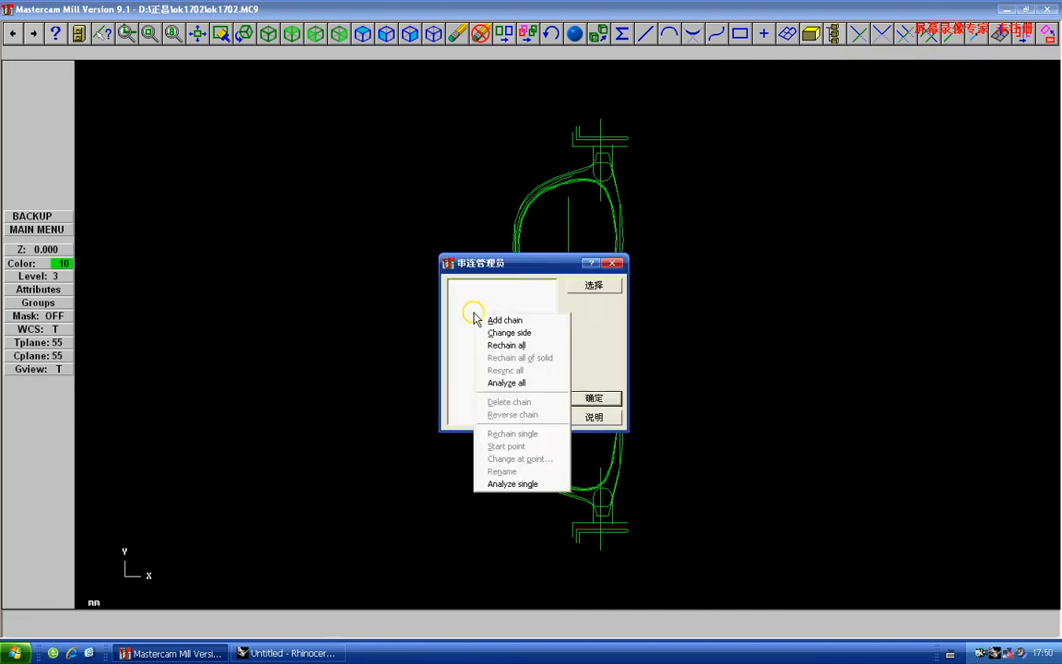
left_click(487, 319)
key("F1")
left_click(688, 228)
left_click(493, 139)
left_click(486, 171)
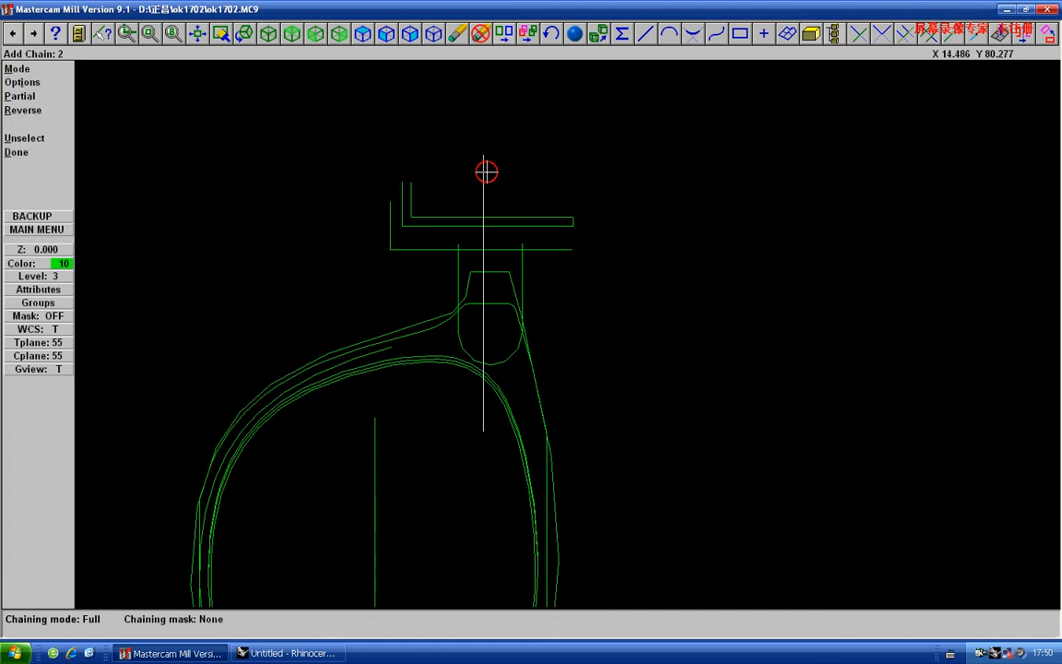
Add the straight vertical line through the lower endpiece to the geometry of contour operation 7
key("F2")
key("F1")
left_click(469, 361)
left_click(682, 518)
left_click(649, 413)
key("F2")
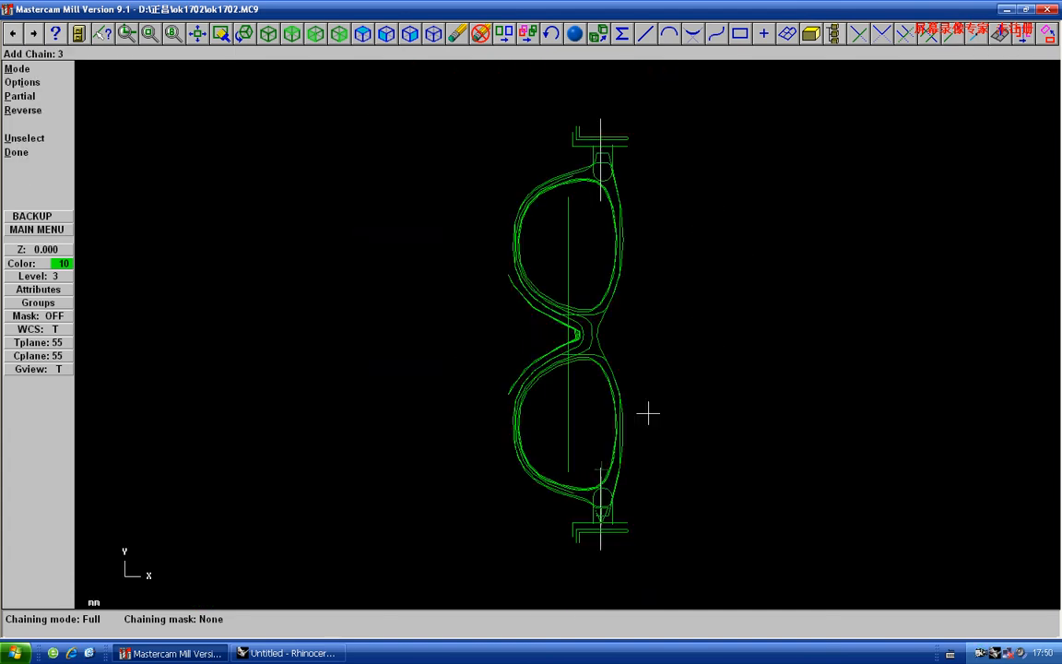
key("Escape")
left_click(596, 396)
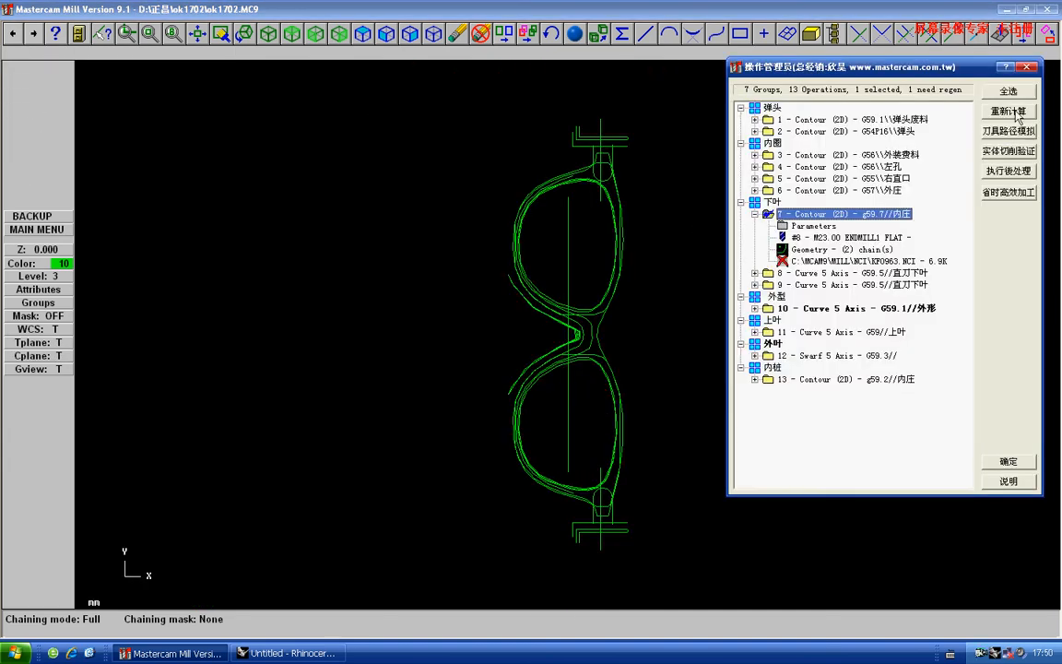
Regenerate the toolpath of contour operation 7 and backplot it
left_click(1014, 131)
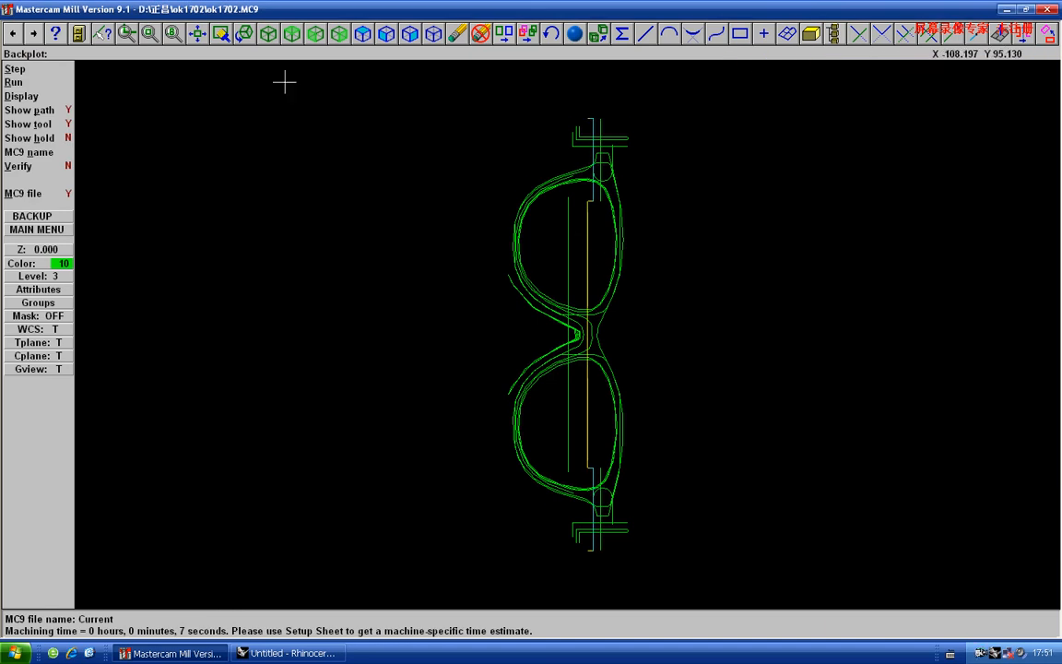
left_click(293, 34)
Save the drawing as ok1702.MC9, replacing the existing file
key("alt+a")
key("Return")
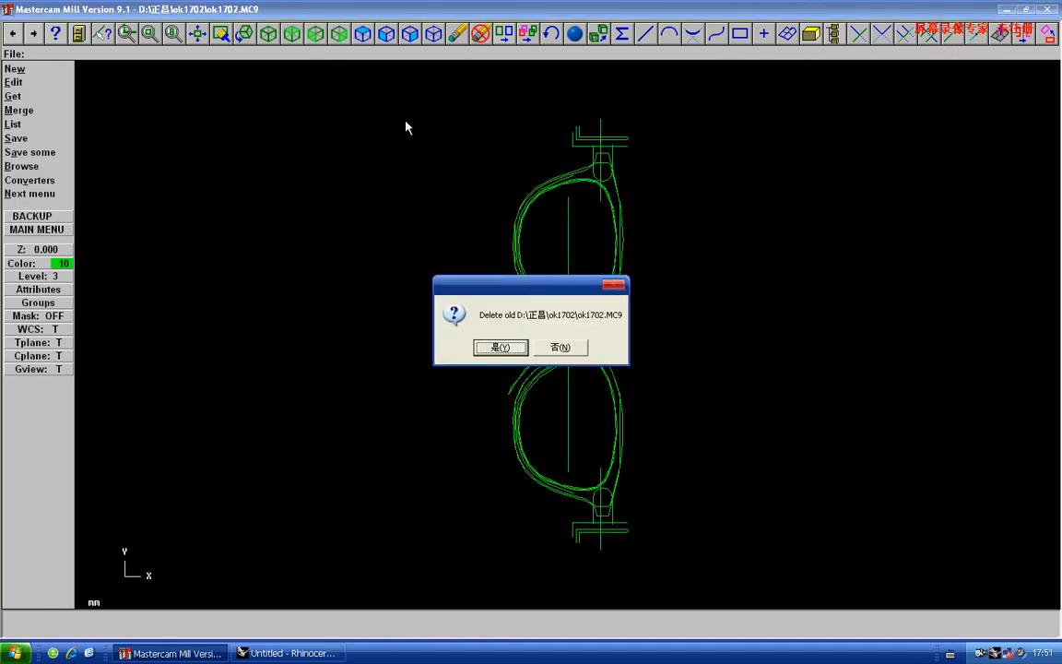
key("Return")
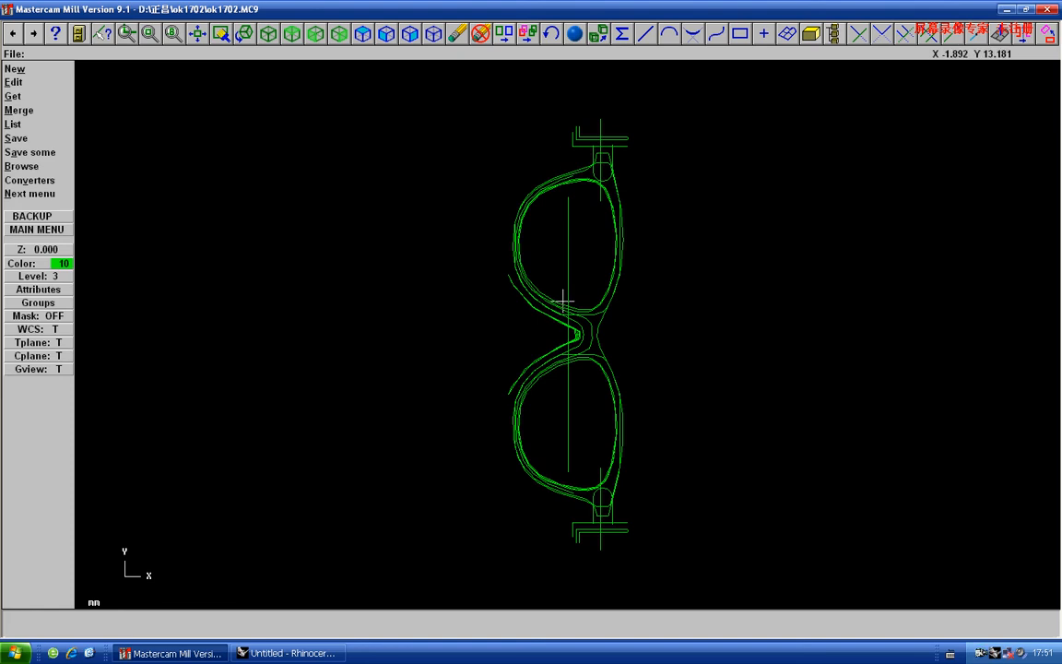
key("Escape")
key("Return")
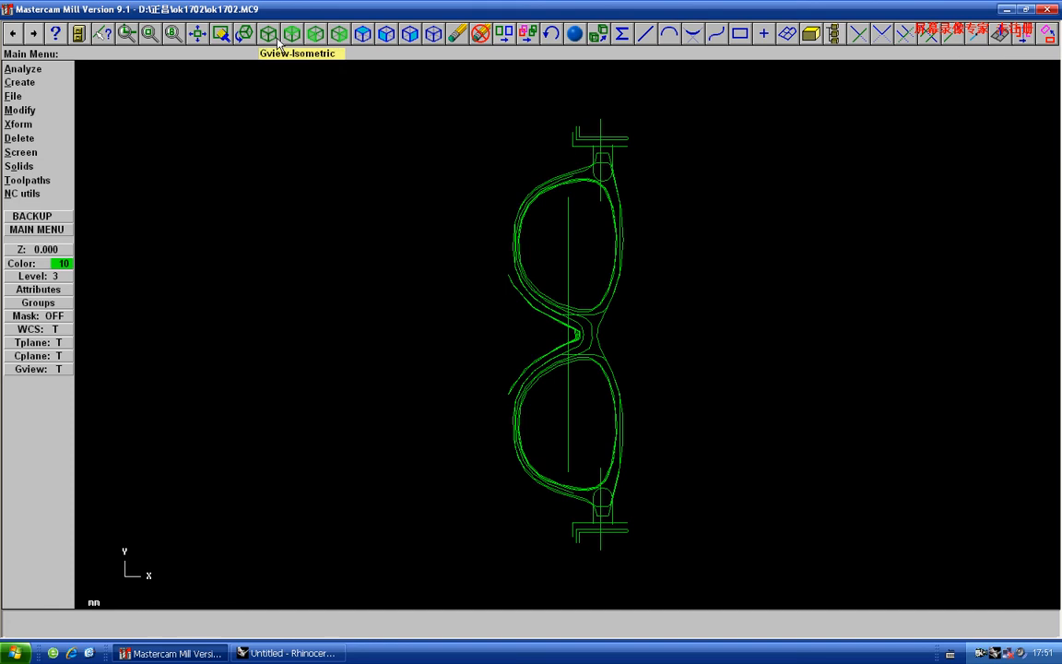
View the frame in isometric view and check the toolpath operations listed in the operations manager
left_click(244, 33)
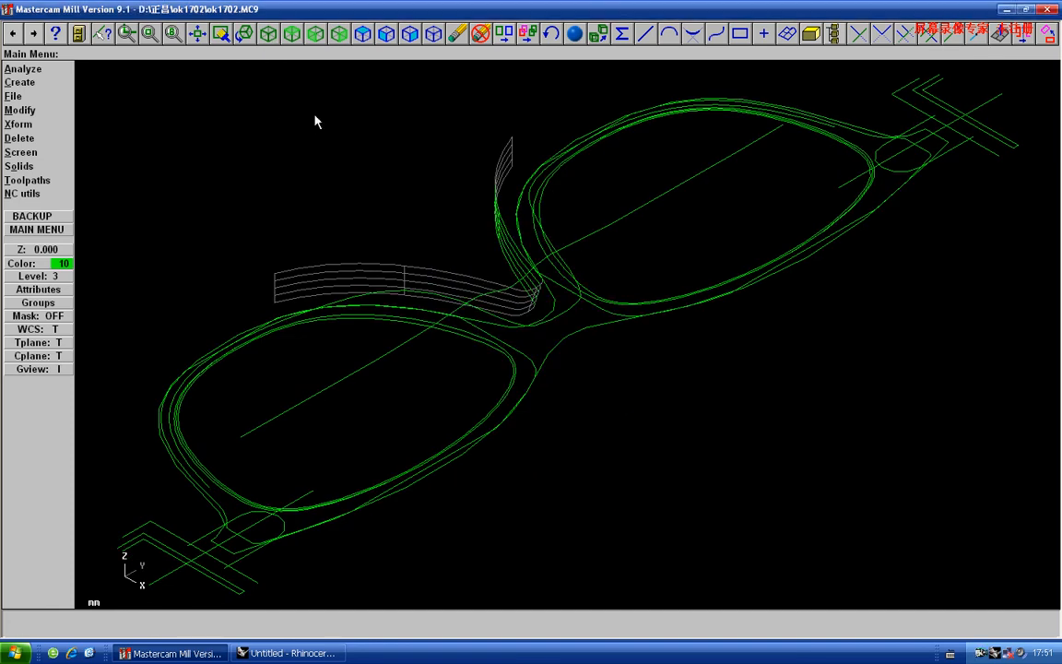
key("alt+o")
key("e")
key("e")
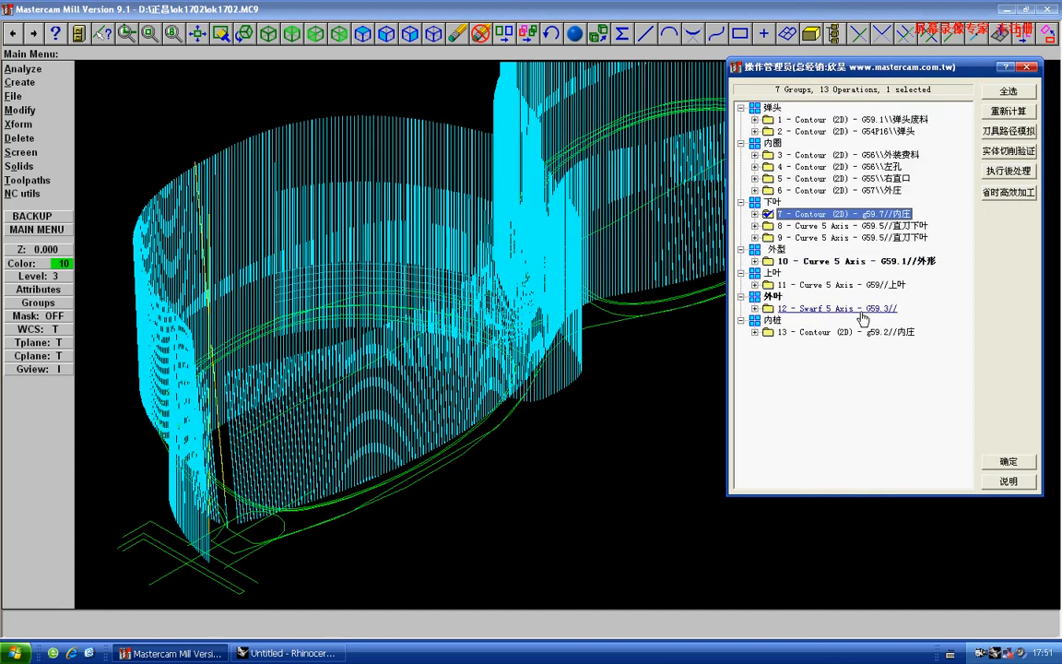
key("Escape")
key("Return")
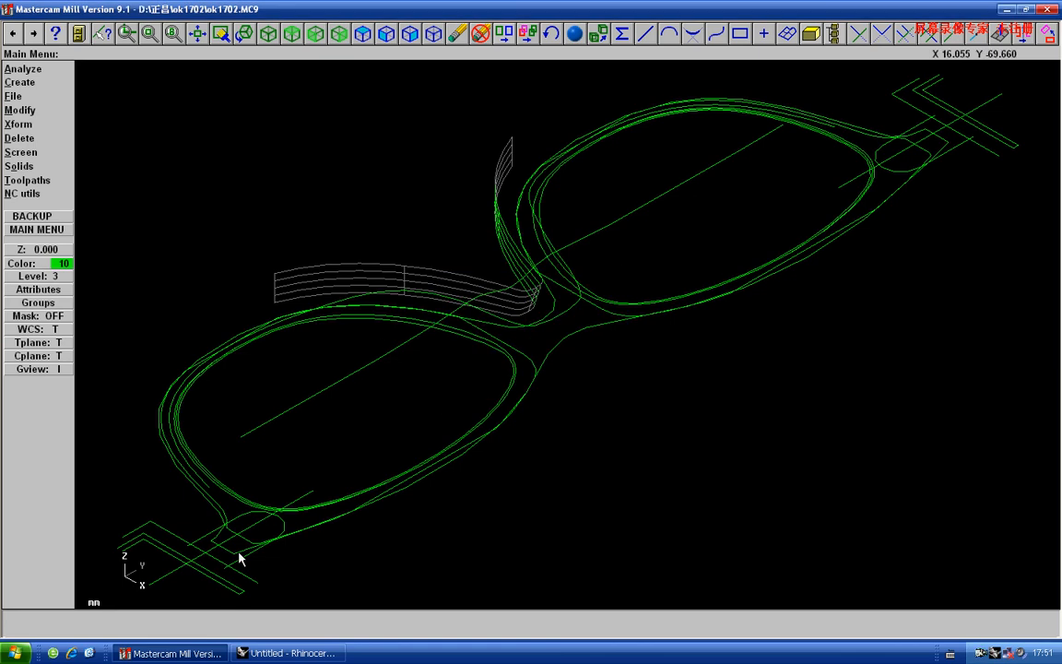